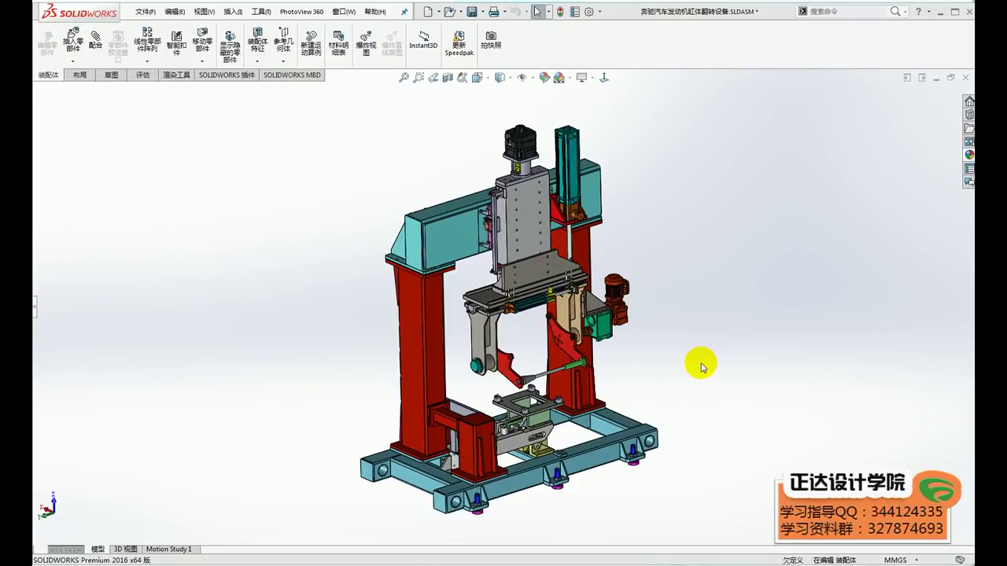
# Step: Switch from SOLIDWORKS to the 360 Browser image results for 奔驰汽车
pyautogui.click(180, 561)
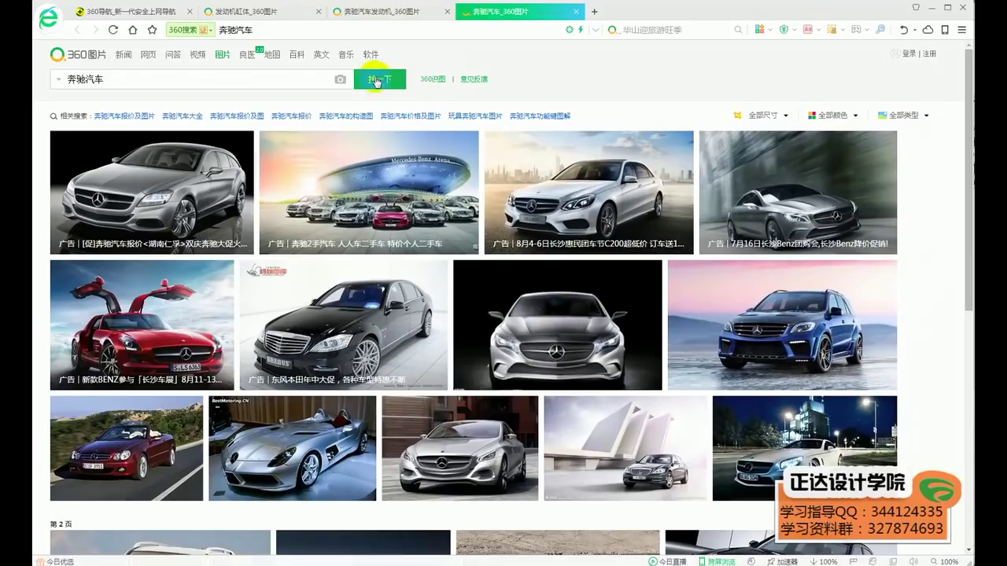
# Step: Browse the 奔驰汽车发动机 and 发动机缸体 image results, then return to the SOLIDWORKS fixture assembly
pyautogui.click(369, 14)
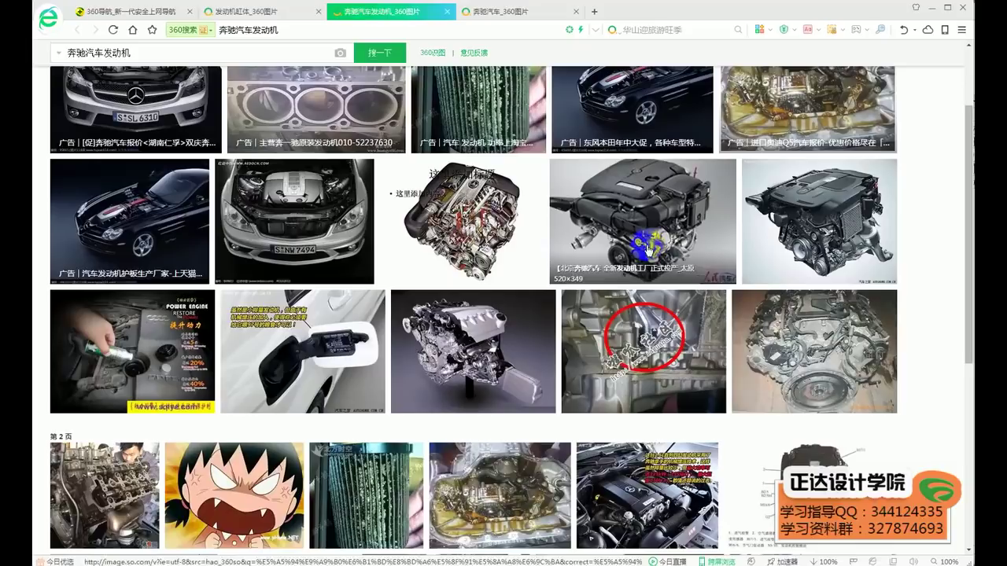
pyautogui.click(236, 11)
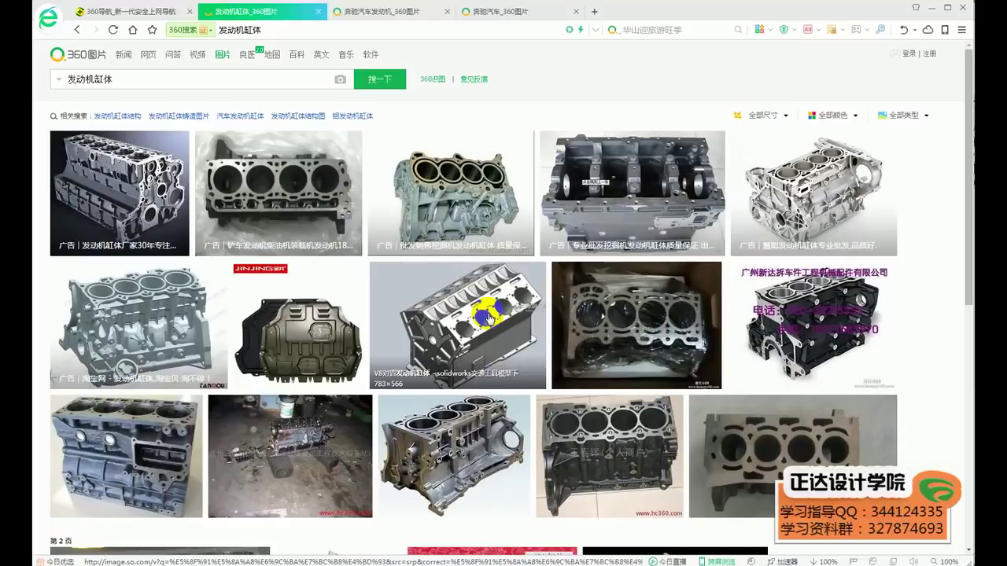
pyautogui.click(423, 513)
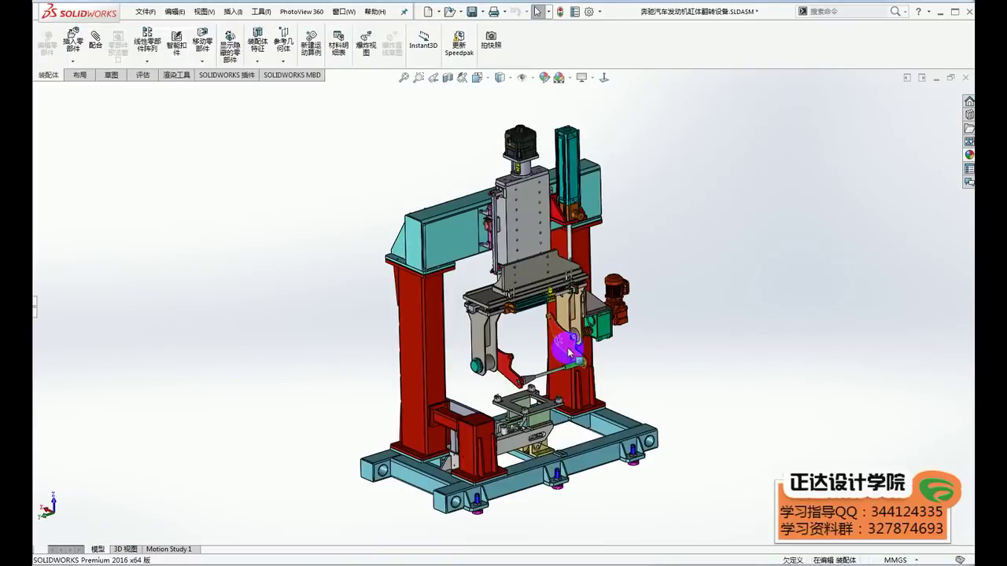
# Step: Raise the fixture's slide with Move Component so the flip arms rotate
pyautogui.scroll(-2, 553, 326)
pyautogui.keyDown('ctrl'); pyautogui.moveTo(719, 341); pyautogui.dragTo(734, 356, button='middle'); pyautogui.keyUp('ctrl')
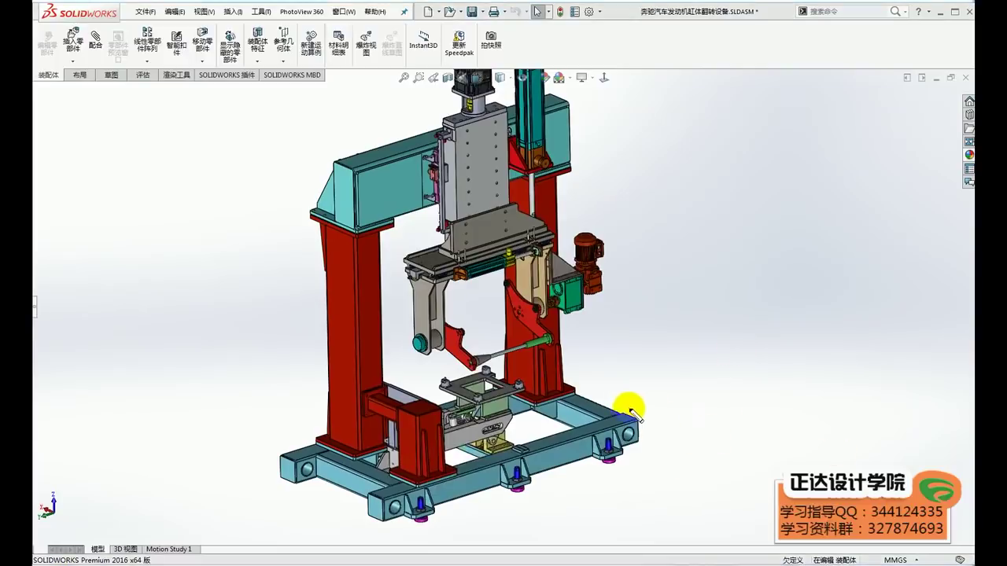
pyautogui.click(527, 402)
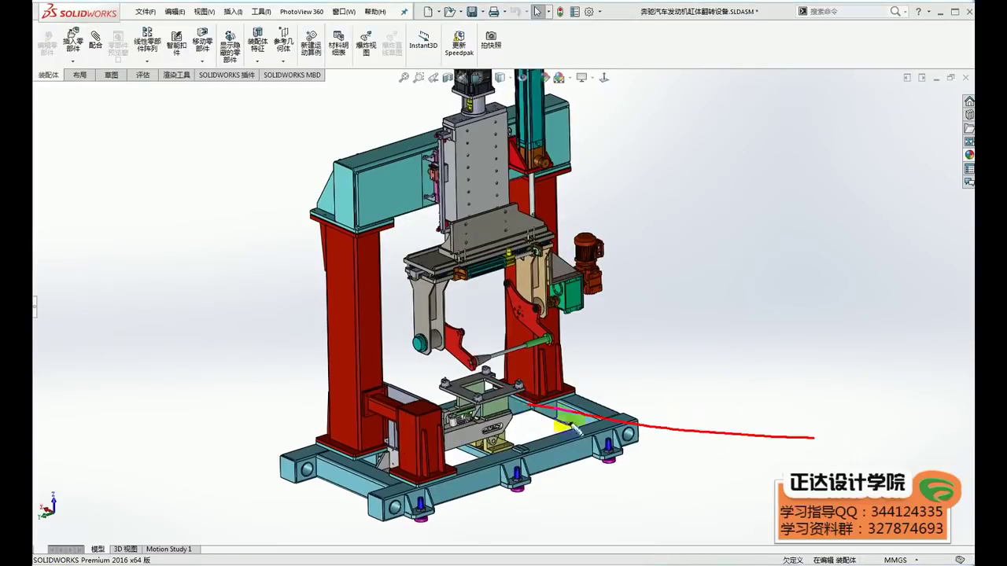
pyautogui.moveTo(409, 382); pyautogui.dragTo(503, 407)
pyautogui.moveTo(422, 366); pyautogui.dragTo(515, 393)
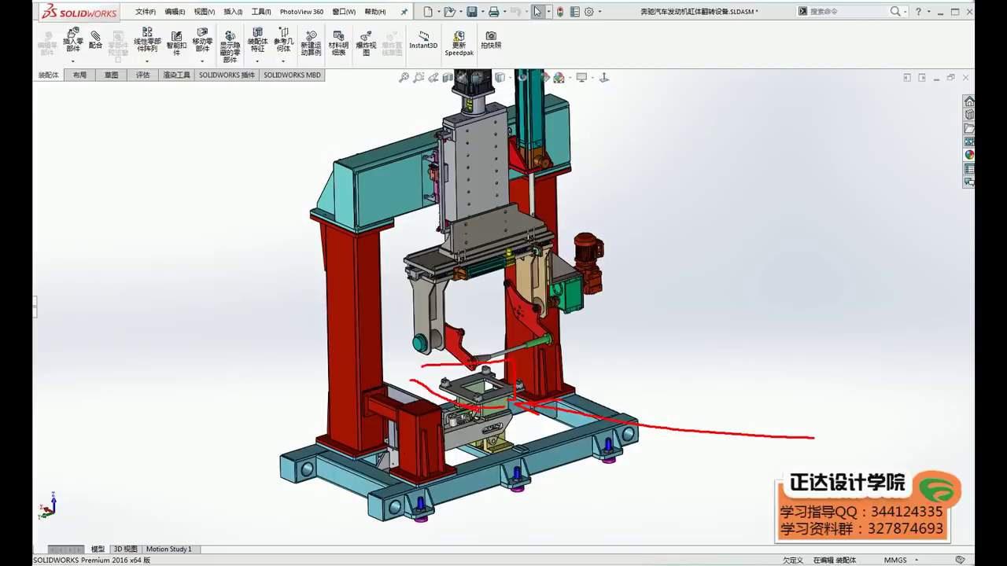
pyautogui.scroll(-2, 532, 218)
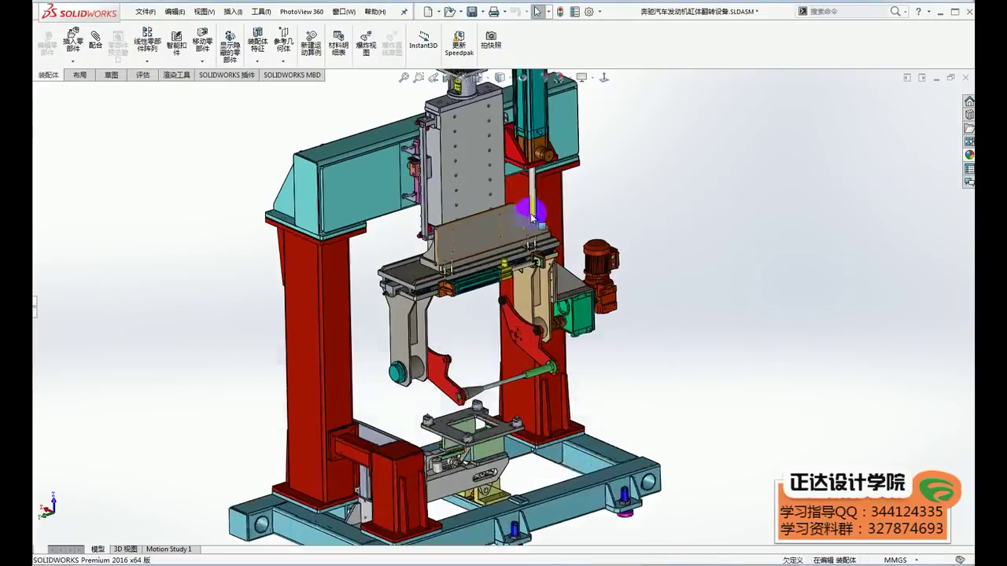
pyautogui.scroll(-2, 533, 206)
pyautogui.moveTo(534, 206)
pyautogui.mouseDown()
pyautogui.moveTo(531, 198)
pyautogui.moveTo(540, 204)
pyautogui.mouseUp()
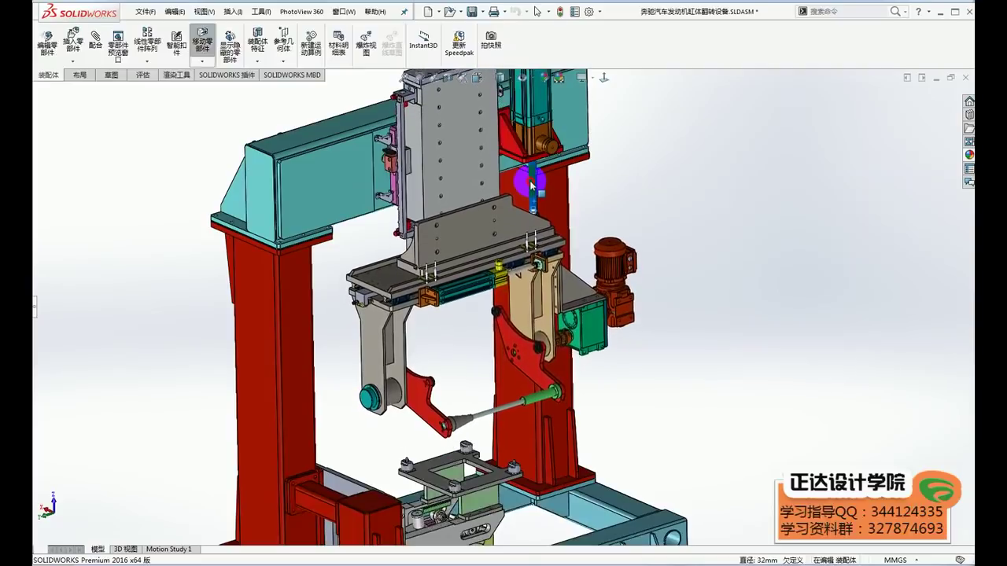
pyautogui.press('Escape')
# Step: Fit the whole fixture in view, inspect the slide and cylinder, then list open documents
pyautogui.press('f')
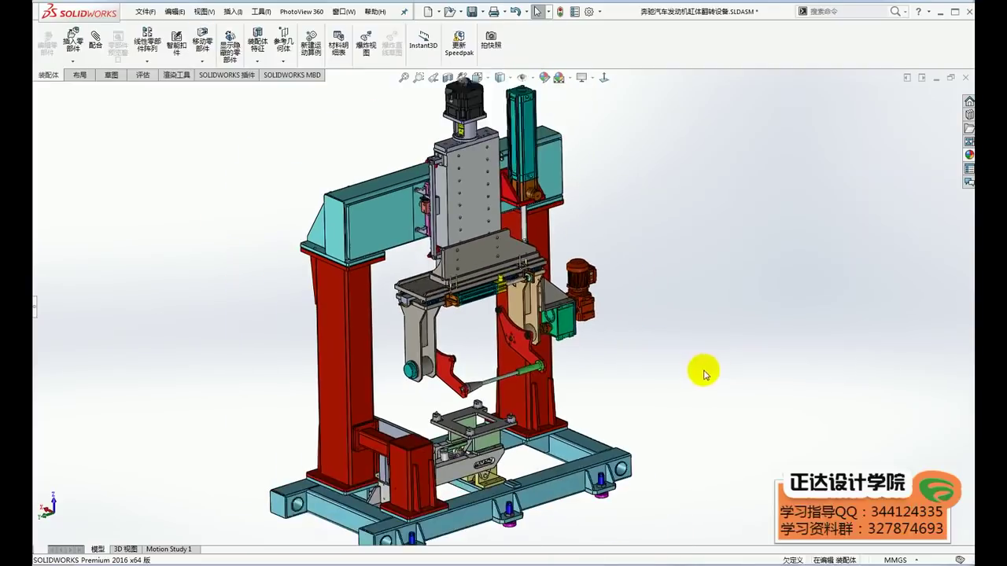
pyautogui.click(510, 325)
pyautogui.scroll(-5, 510, 325)
pyautogui.scroll(-3, 527, 292)
pyautogui.moveTo(527, 291)
pyautogui.mouseDown(button='middle')
pyautogui.moveTo(490, 262)
pyautogui.moveTo(479, 333)
pyautogui.mouseUp(button='middle')
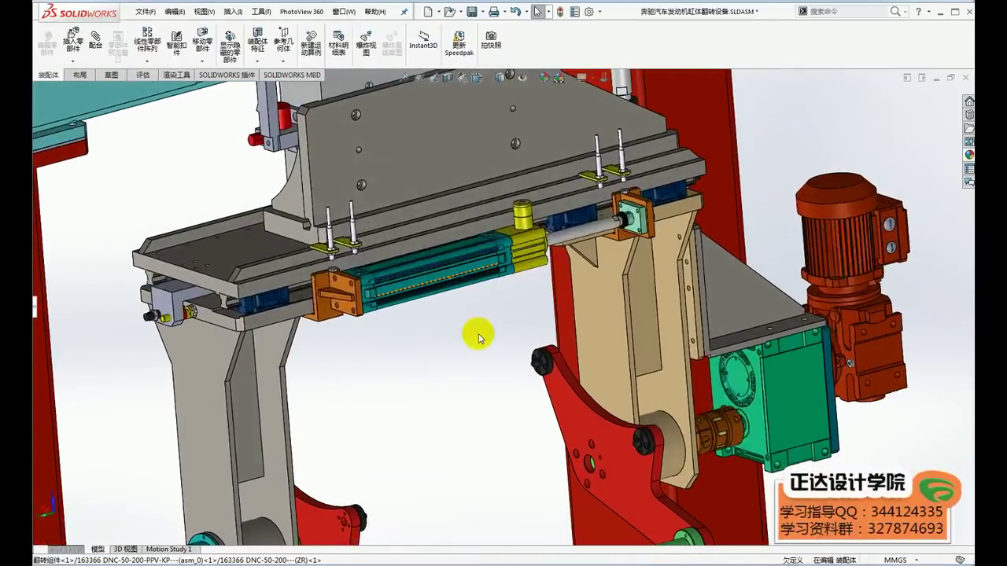
pyautogui.click(459, 317)
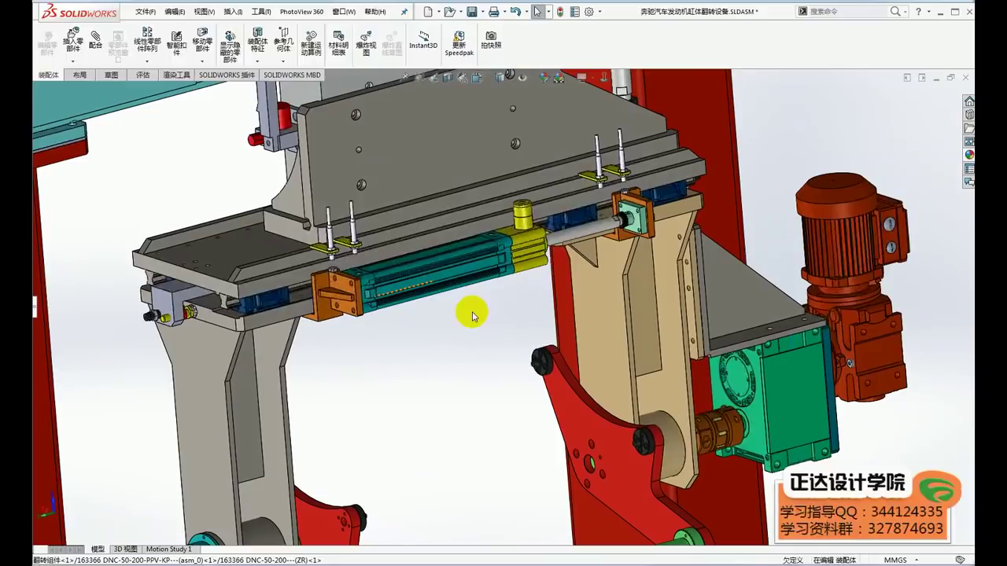
pyautogui.scroll(2, 478, 308)
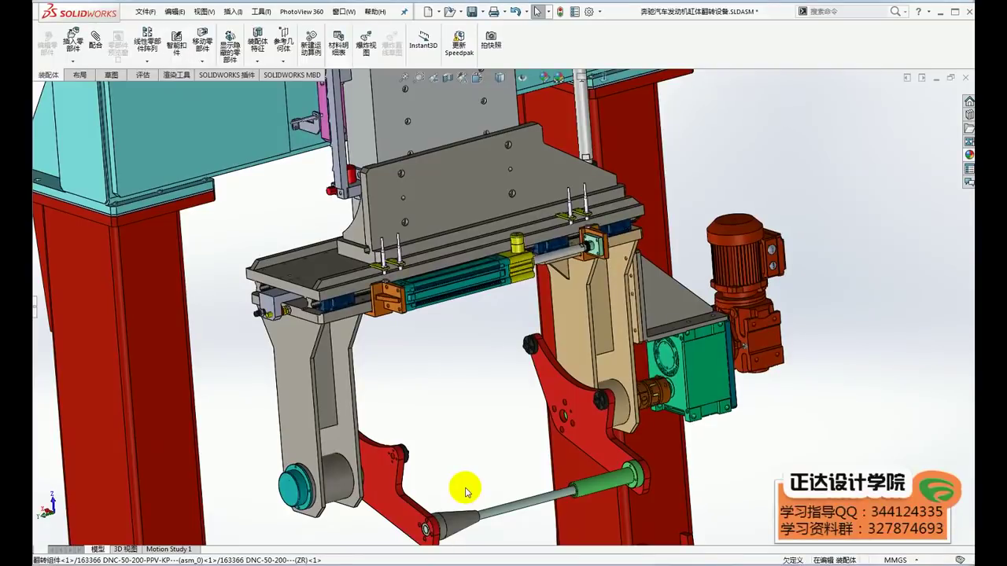
pyautogui.scroll(2, 480, 440)
pyautogui.scroll(3, 477, 420)
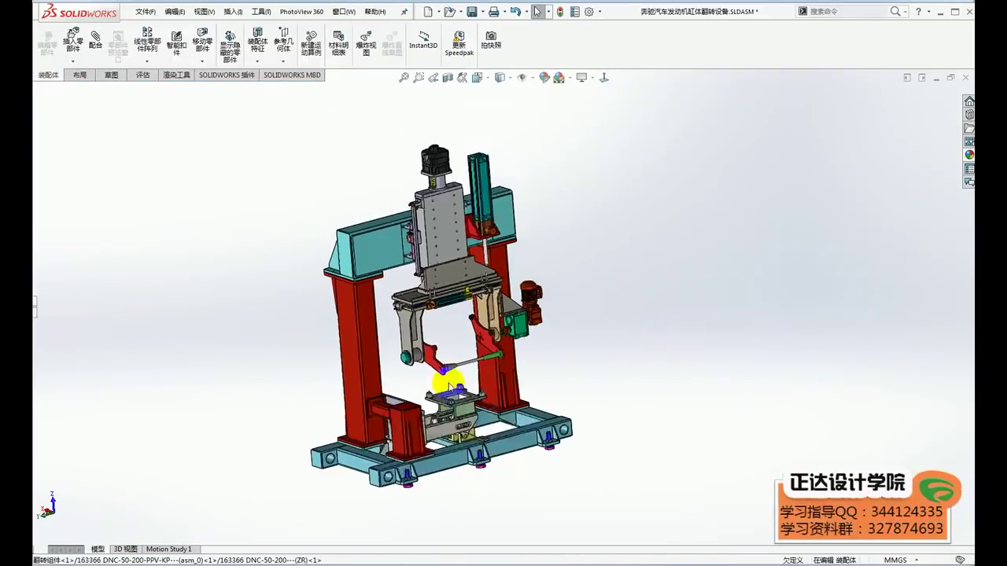
pyautogui.scroll(-1, 495, 378)
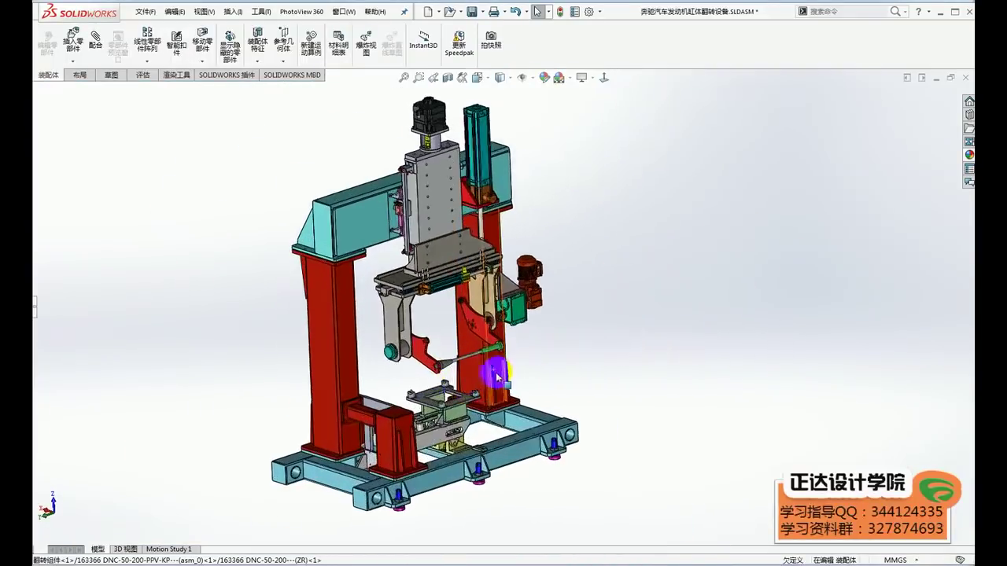
pyautogui.click(344, 12)
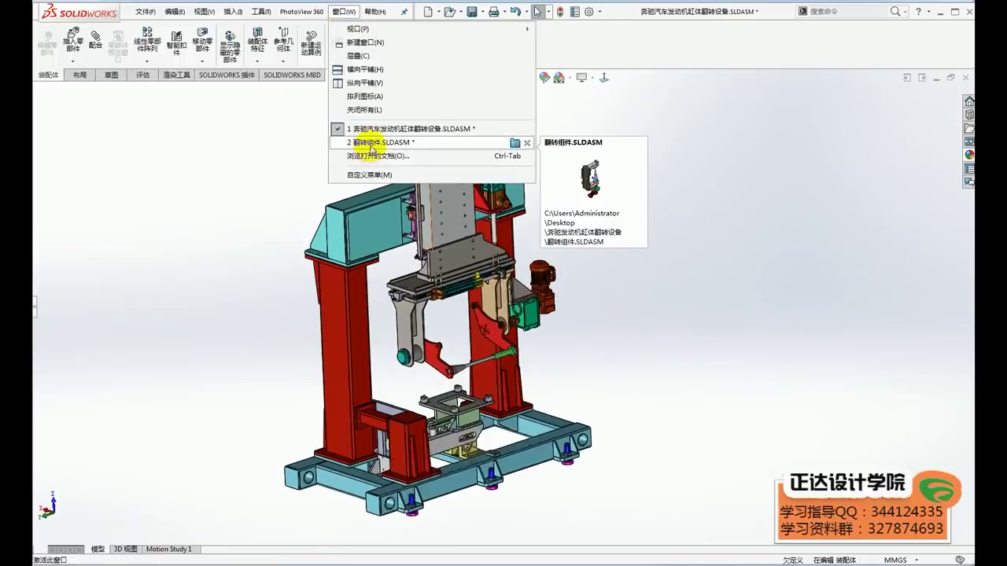
# Step: Switch to the 翻转组件.SLDASM subassembly and swing its link plate to move the linkage
pyautogui.click(372, 149)
pyautogui.scroll(-1, 535, 335)
pyautogui.scroll(-1, 597, 346)
pyautogui.moveTo(603, 331)
pyautogui.mouseDown()
pyautogui.moveTo(582, 480)
pyautogui.moveTo(579, 407)
pyautogui.moveTo(553, 406)
pyautogui.moveTo(524, 254)
pyautogui.moveTo(545, 370)
pyautogui.moveTo(517, 254)
pyautogui.moveTo(404, 141)
pyautogui.moveTo(398, 277)
pyautogui.mouseUp()
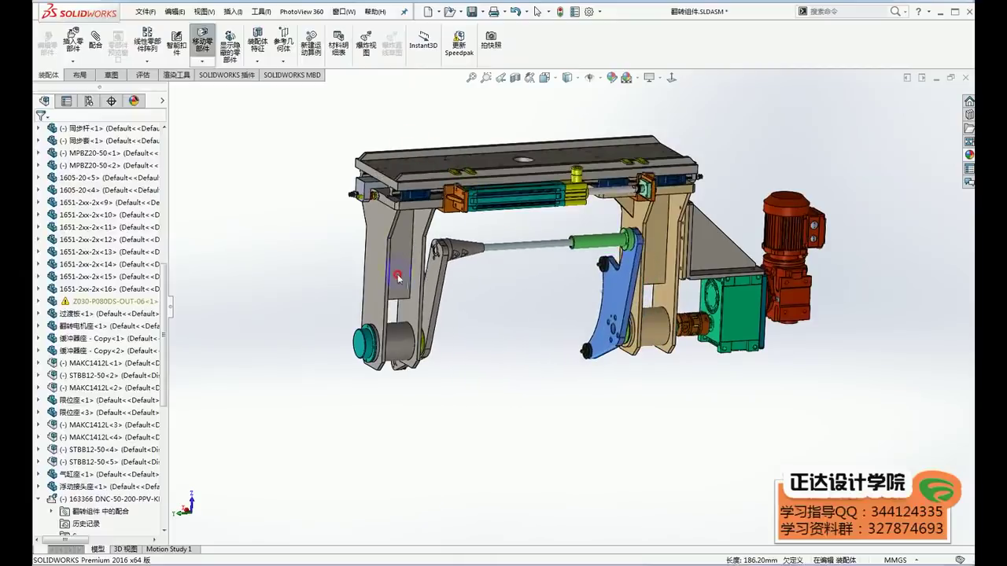
pyautogui.press('Escape')
# Step: Swing the link plate, rod and left arm further, then return to 奔驰汽车发动机缸体翻转设备.SLDASM
pyautogui.click(510, 248)
pyautogui.moveTo(489, 151)
pyautogui.mouseDown()
pyautogui.moveTo(479, 152)
pyautogui.moveTo(582, 483)
pyautogui.moveTo(281, 325)
pyautogui.moveTo(251, 427)
pyautogui.moveTo(623, 551)
pyautogui.moveTo(365, 386)
pyautogui.moveTo(359, 136)
pyautogui.moveTo(569, 411)
pyautogui.moveTo(685, 370)
pyautogui.mouseUp()
pyautogui.press('Escape')
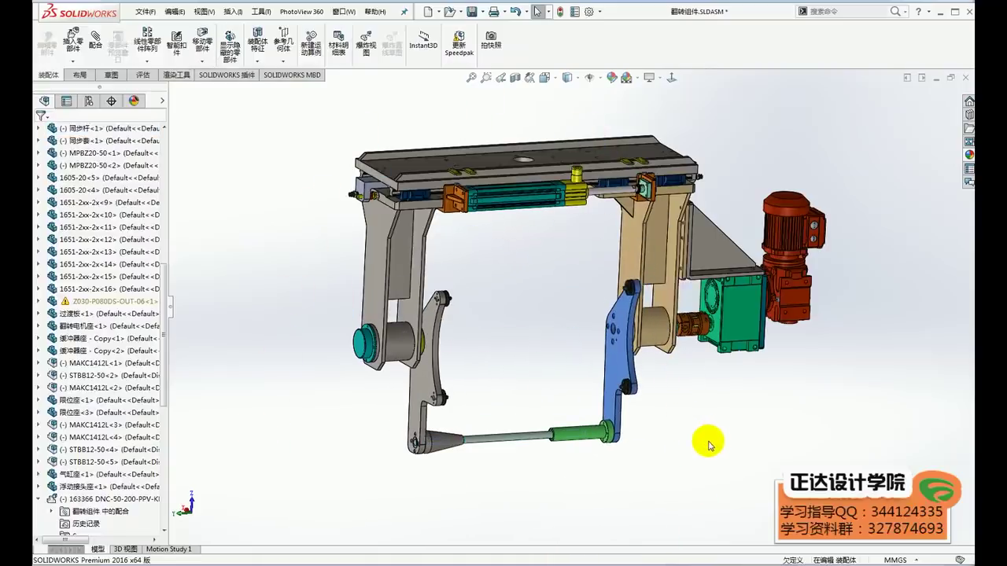
pyautogui.click(342, 11)
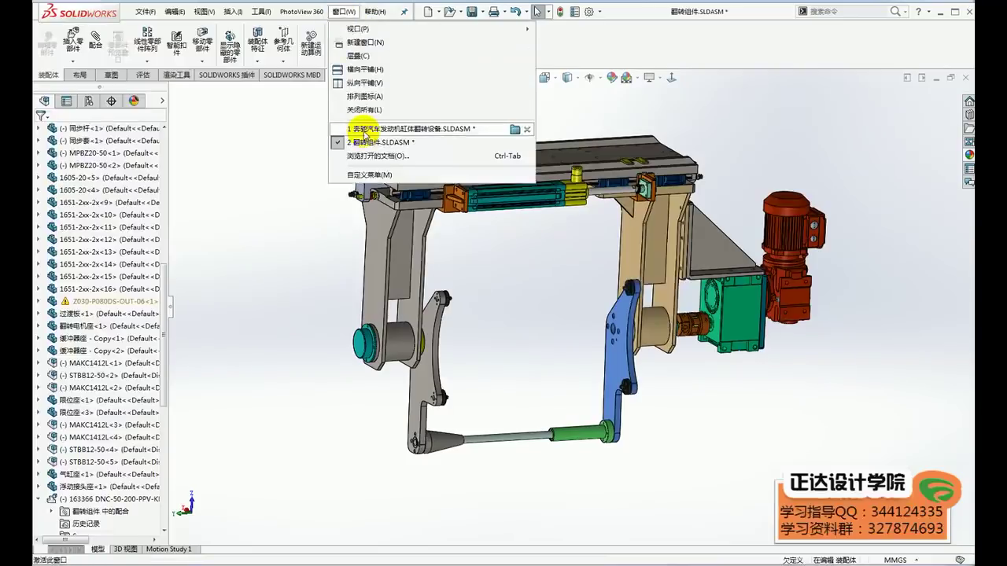
pyautogui.click(364, 130)
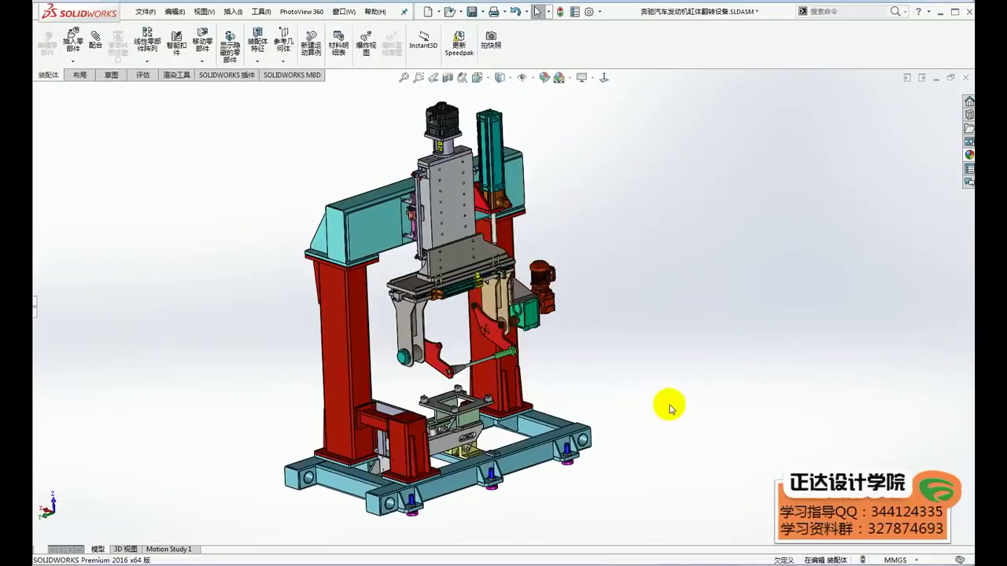
# Step: Zoom in on the vertical slide and pick out the motor mounted on top
pyautogui.scroll(-1, 622, 383)
pyautogui.scroll(-1, 538, 158)
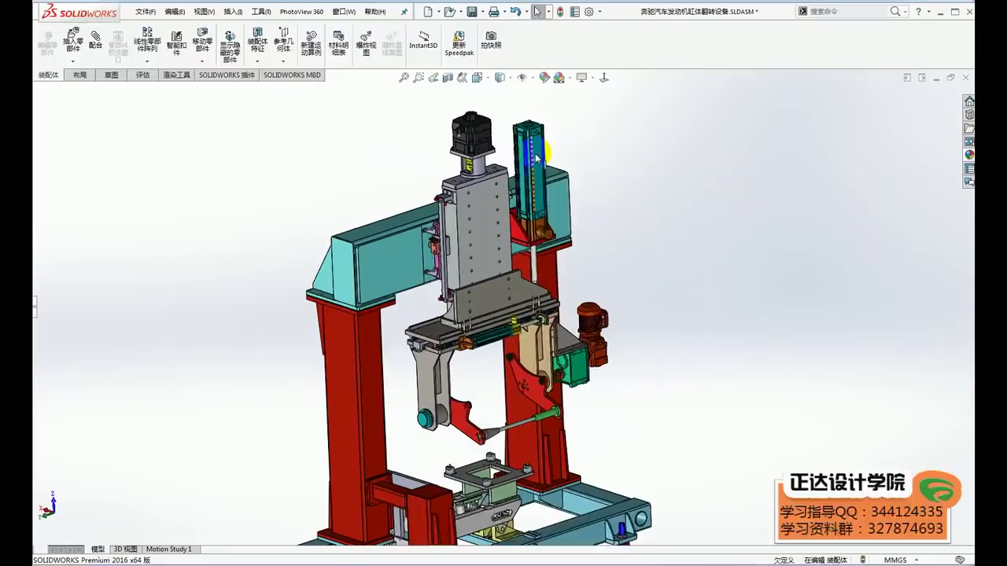
pyautogui.scroll(1, 543, 213)
pyautogui.scroll(1, 543, 212)
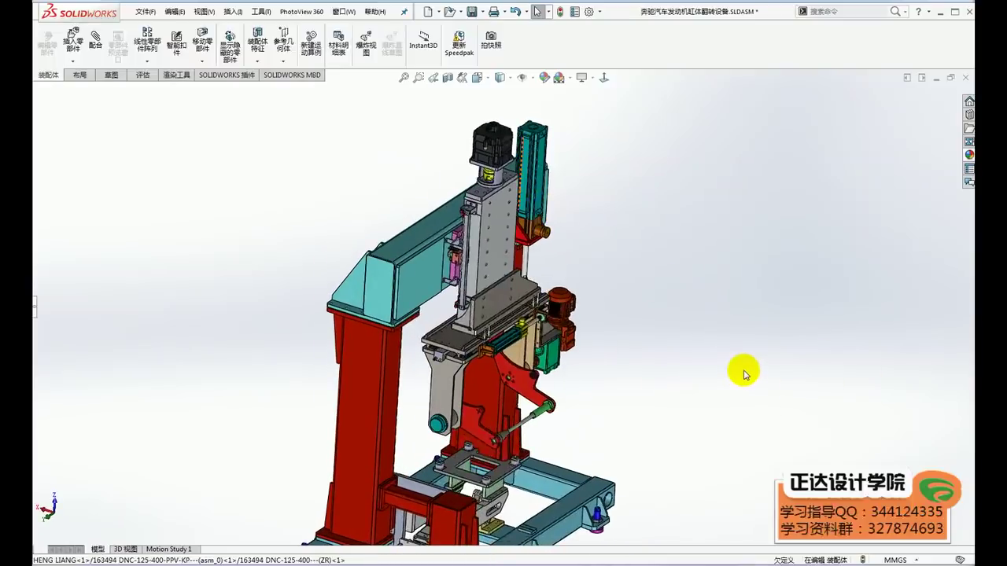
pyautogui.scroll(-1, 483, 157)
pyautogui.scroll(-2, 483, 211)
pyautogui.click(468, 227)
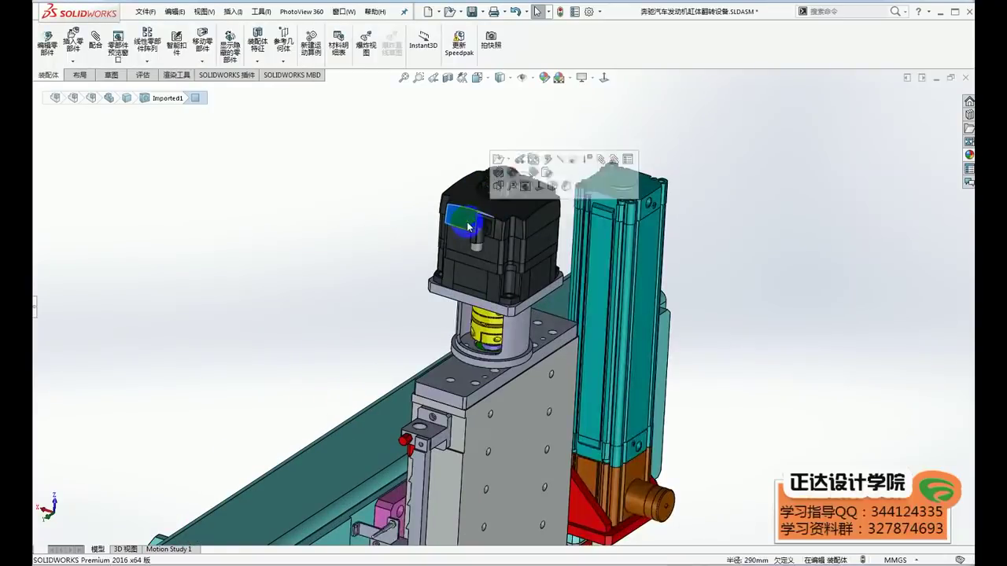
pyautogui.click(772, 355)
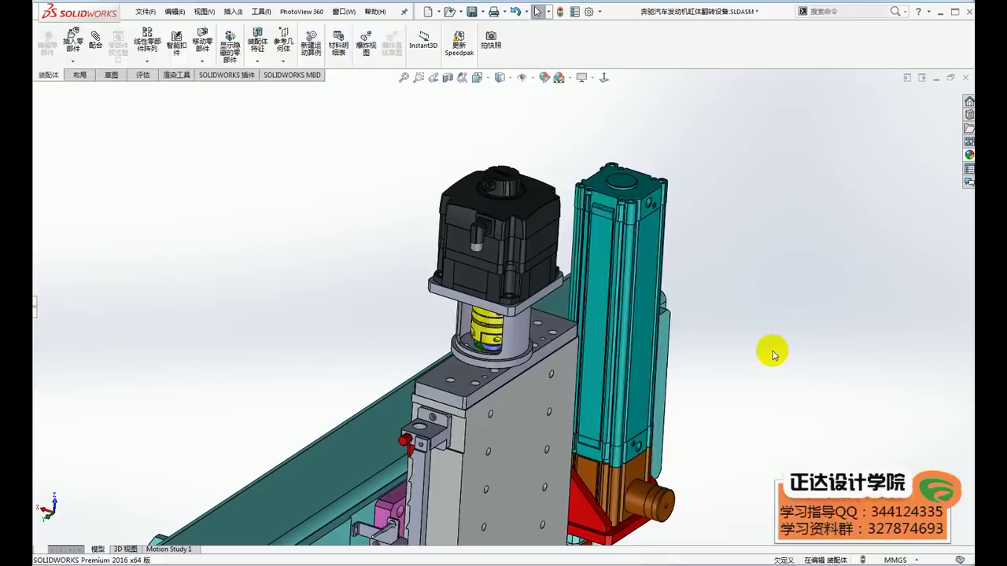
# Step: Orbit and pan around the motor and coupling to view them from several sides
pyautogui.moveTo(773, 354)
pyautogui.mouseDown(button='middle')
pyautogui.moveTo(575, 318)
pyautogui.moveTo(582, 338)
pyautogui.mouseUp(button='middle')
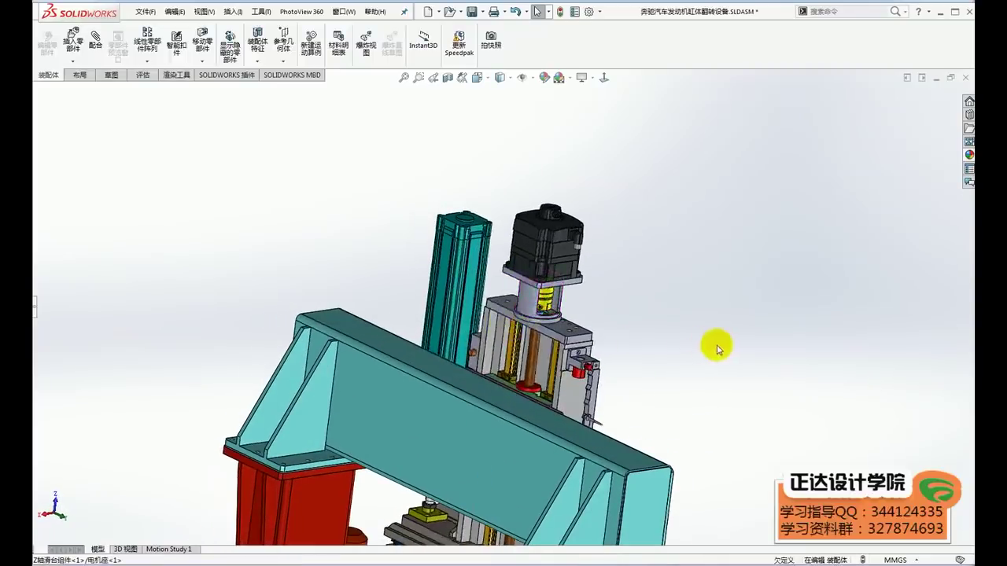
pyautogui.scroll(-2, 540, 231)
pyautogui.scroll(-2, 533, 233)
pyautogui.scroll(-2, 524, 241)
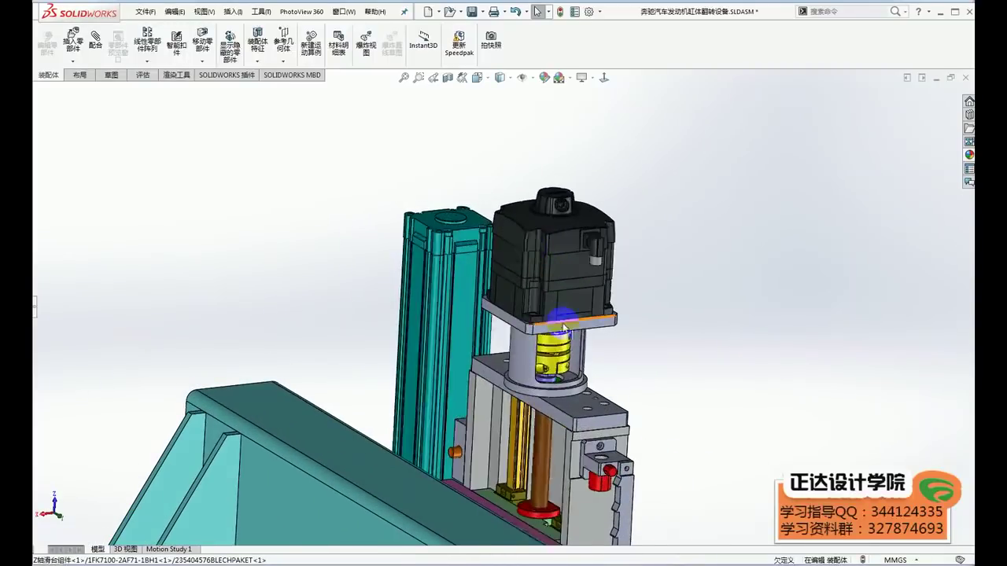
pyautogui.scroll(2, 563, 327)
pyautogui.moveTo(564, 328)
pyautogui.mouseDown(button='middle')
pyautogui.moveTo(591, 398)
pyautogui.moveTo(481, 360)
pyautogui.moveTo(504, 412)
pyautogui.mouseUp(button='middle')
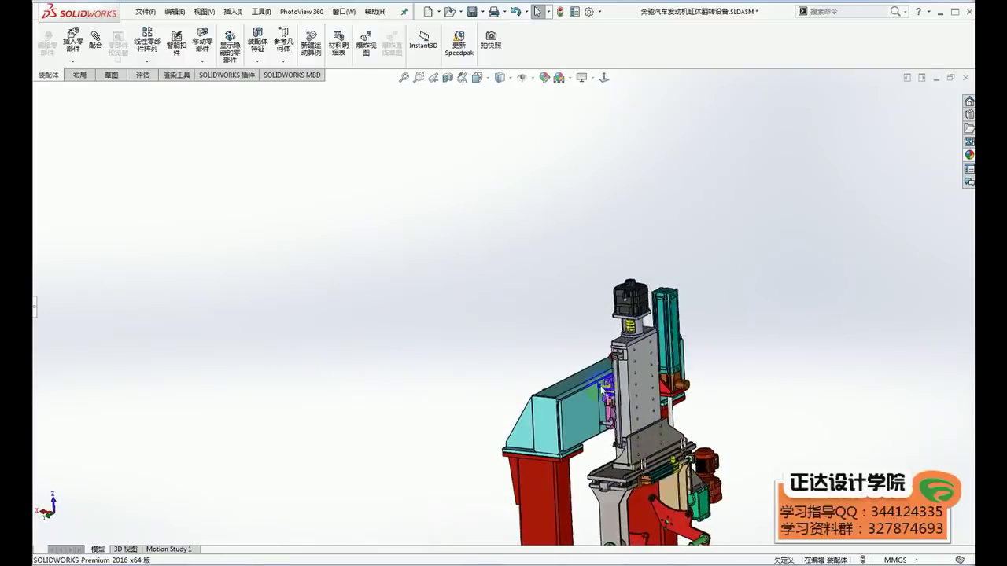
pyautogui.keyDown('ctrl'); pyautogui.moveTo(641, 449); pyautogui.dragTo(503, 437, button='middle'); pyautogui.keyUp('ctrl')
pyautogui.scroll(-3, 486, 309)
pyautogui.scroll(-2, 504, 280)
pyautogui.moveTo(512, 275)
pyautogui.mouseDown(button='middle')
pyautogui.moveTo(557, 247)
pyautogui.moveTo(595, 266)
pyautogui.moveTo(589, 299)
pyautogui.mouseUp(button='middle')
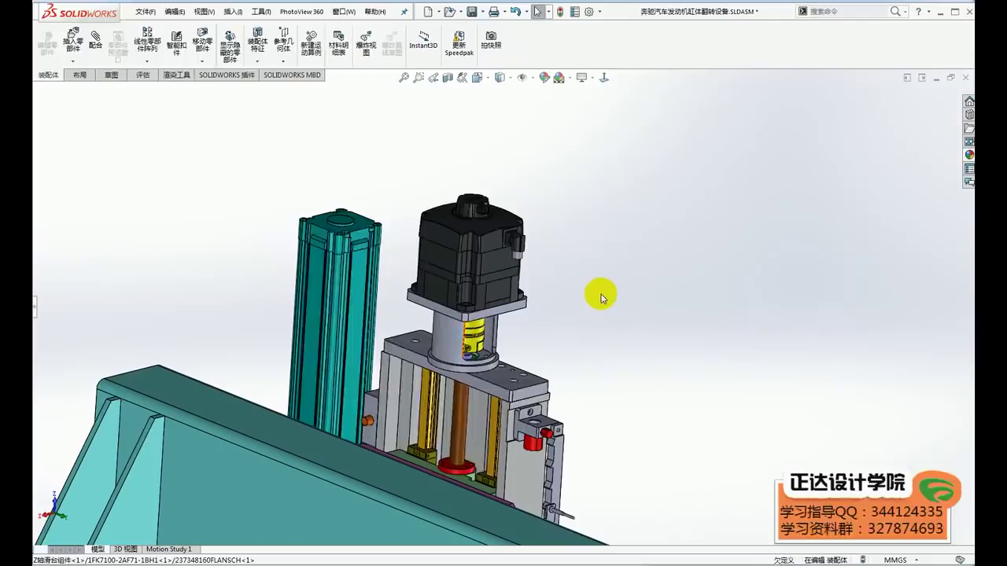
pyautogui.scroll(3, 598, 295)
pyautogui.click(472, 383)
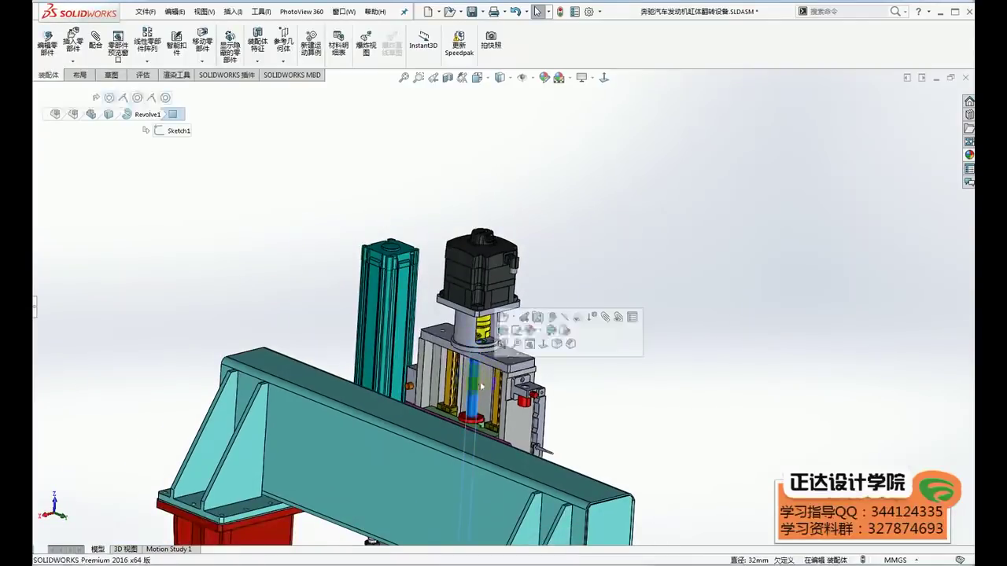
pyautogui.click(701, 420)
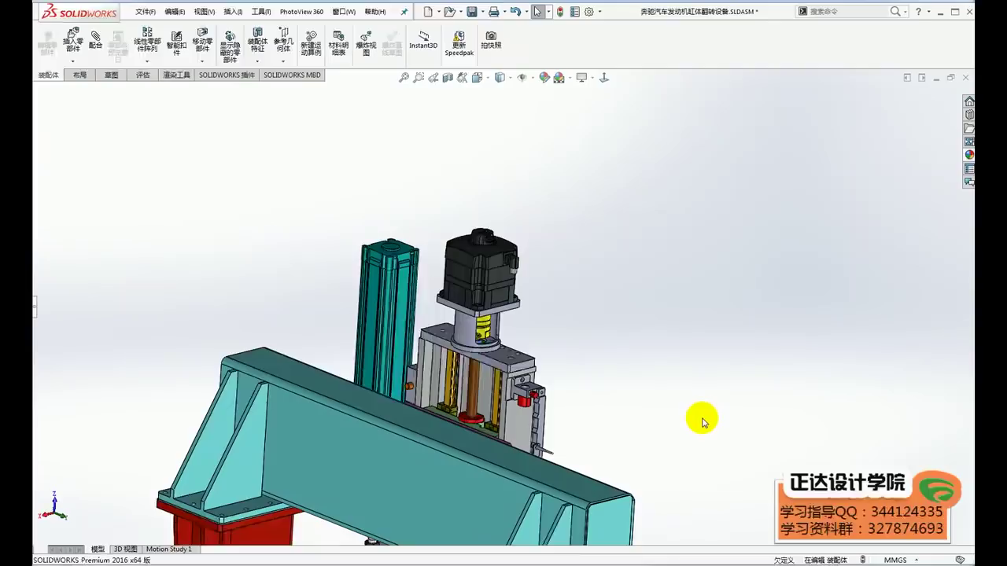
pyautogui.scroll(-1, 483, 280)
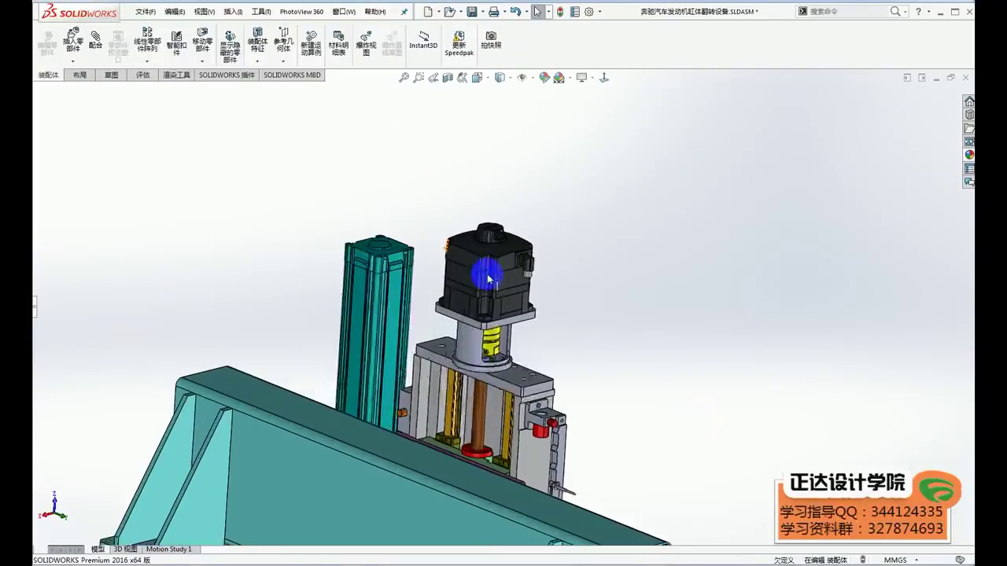
pyautogui.scroll(-3, 483, 281)
pyautogui.click(527, 334)
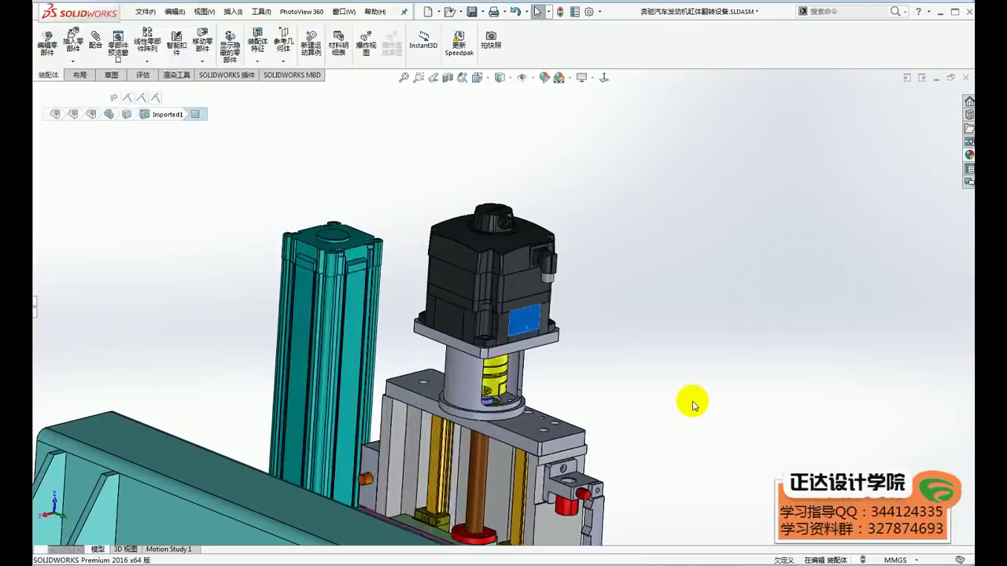
pyautogui.scroll(2, 653, 397)
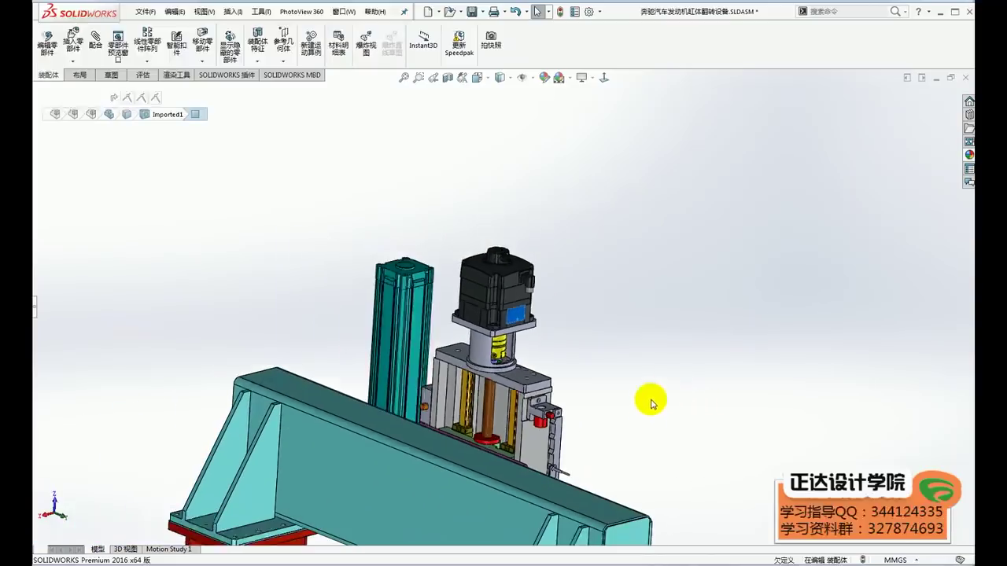
pyautogui.scroll(2, 641, 378)
pyautogui.click(639, 334)
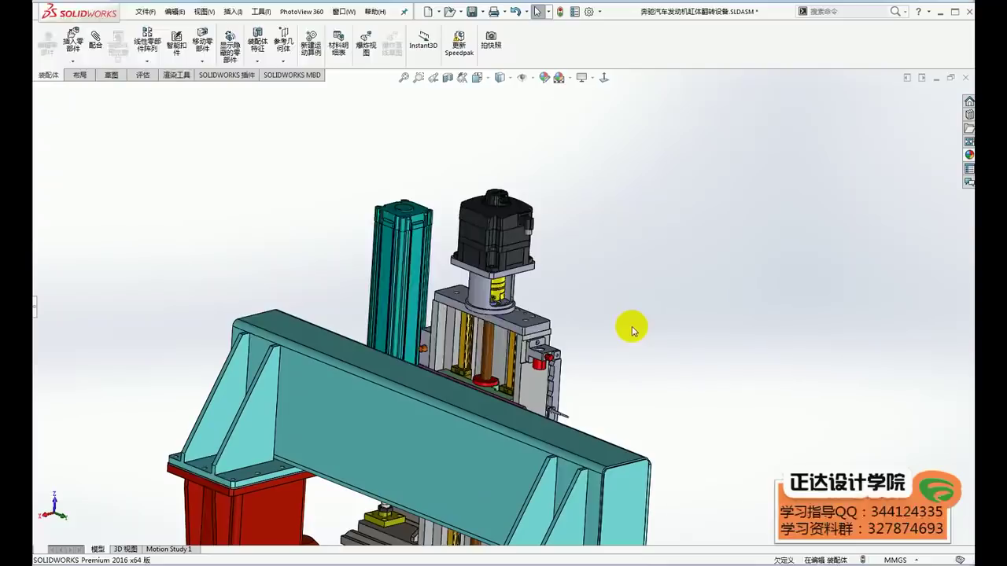
pyautogui.scroll(-2, 529, 343)
pyautogui.scroll(-2, 504, 362)
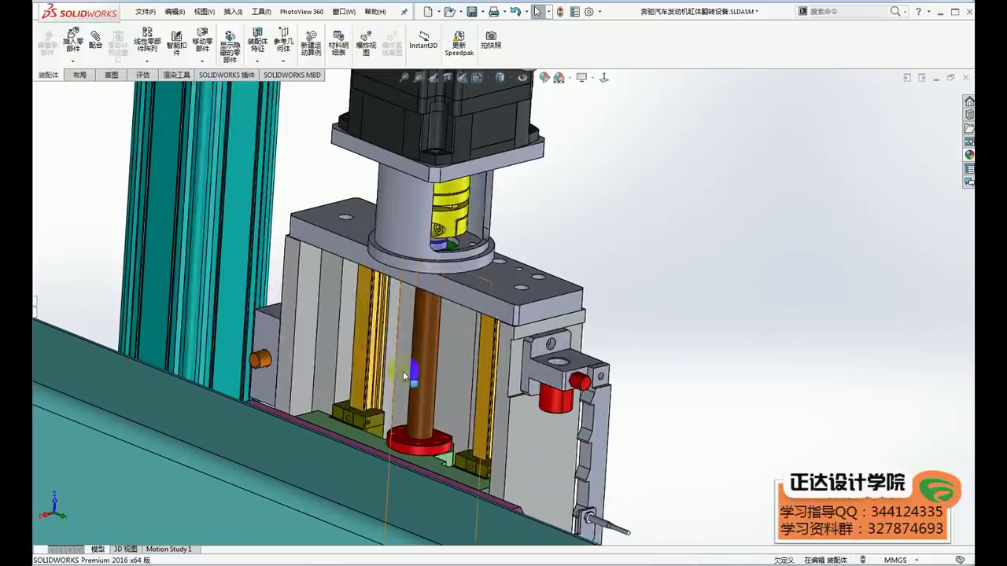
pyautogui.keyDown('ctrl'); pyautogui.moveTo(409, 366); pyautogui.dragTo(478, 286, button='middle'); pyautogui.keyUp('ctrl')
pyautogui.click(479, 285)
pyautogui.click(409, 273)
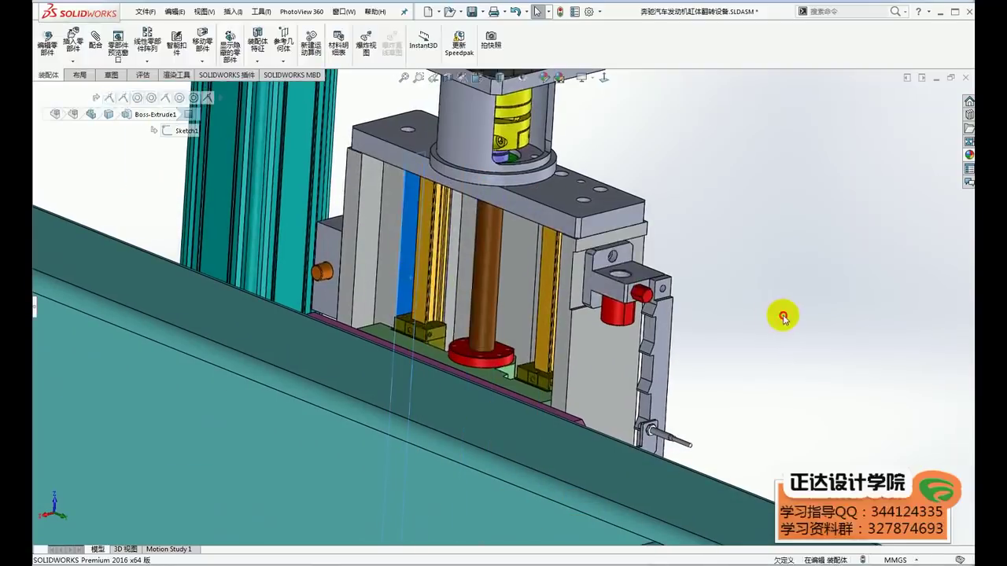
pyautogui.click(783, 317)
pyautogui.scroll(3, 679, 263)
pyautogui.scroll(-1, 551, 283)
pyautogui.scroll(-3, 539, 288)
pyautogui.scroll(-1, 519, 265)
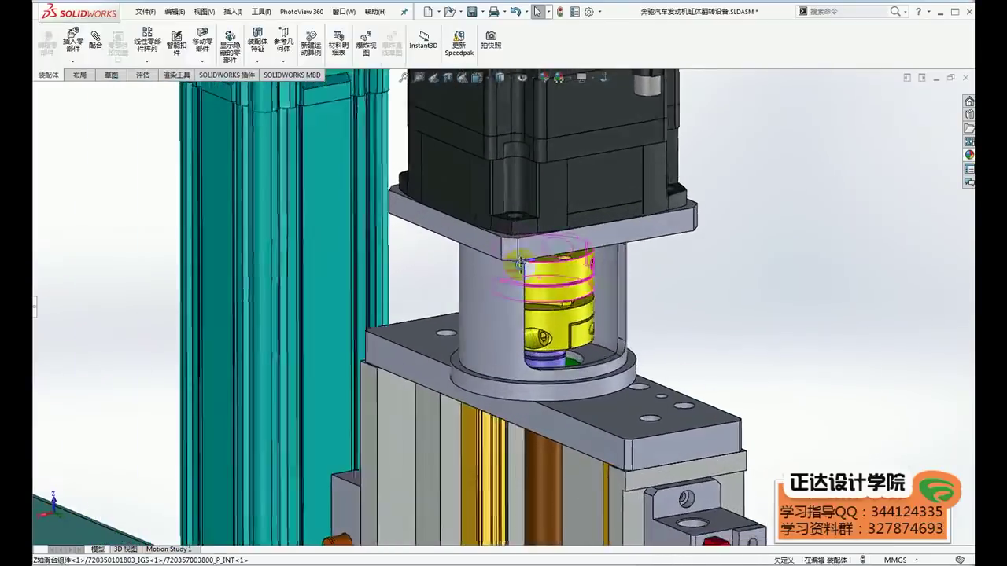
pyautogui.scroll(1, 519, 265)
pyautogui.scroll(1, 535, 268)
pyautogui.scroll(1, 547, 269)
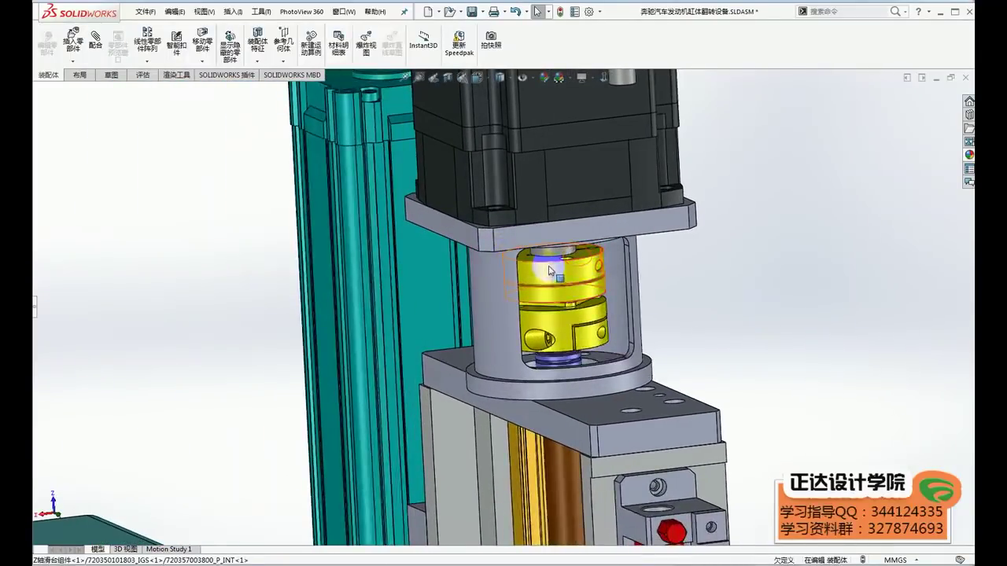
pyautogui.scroll(-2, 550, 271)
pyautogui.scroll(-1, 557, 259)
pyautogui.scroll(-1, 560, 250)
pyautogui.click(562, 246)
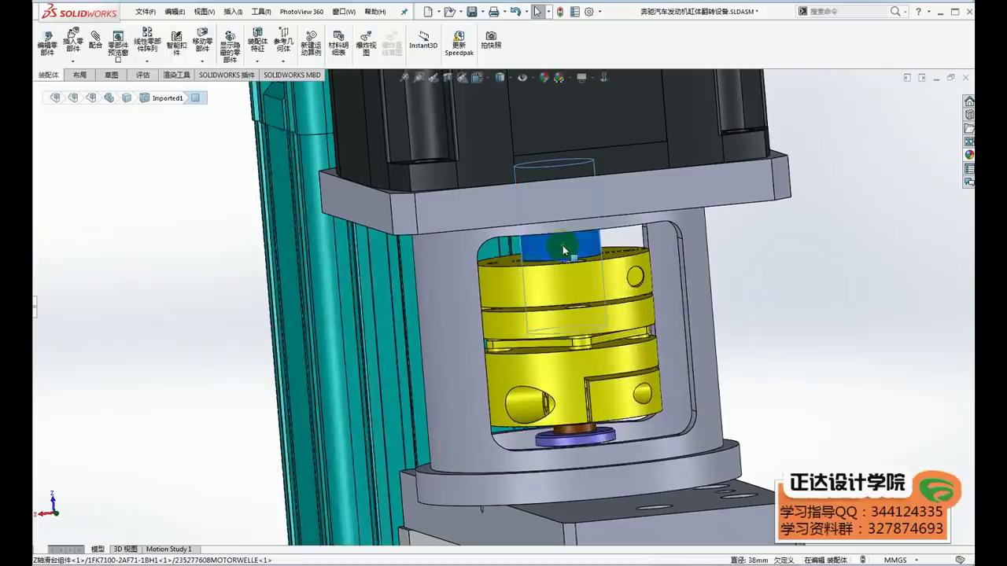
pyautogui.scroll(3, 563, 245)
pyautogui.scroll(-1, 503, 440)
pyautogui.click(486, 481)
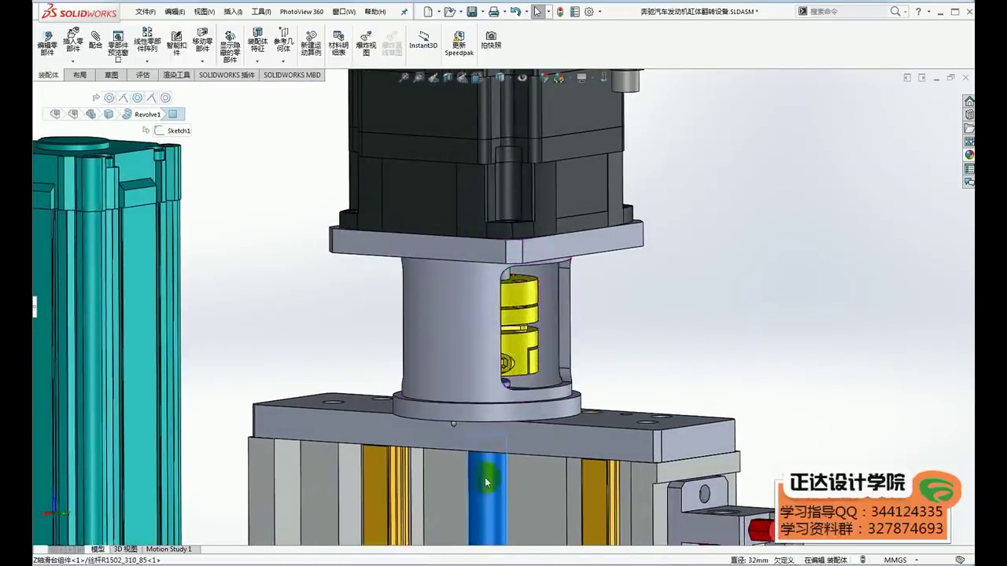
pyautogui.moveTo(825, 378); pyautogui.dragTo(674, 331, button='middle')
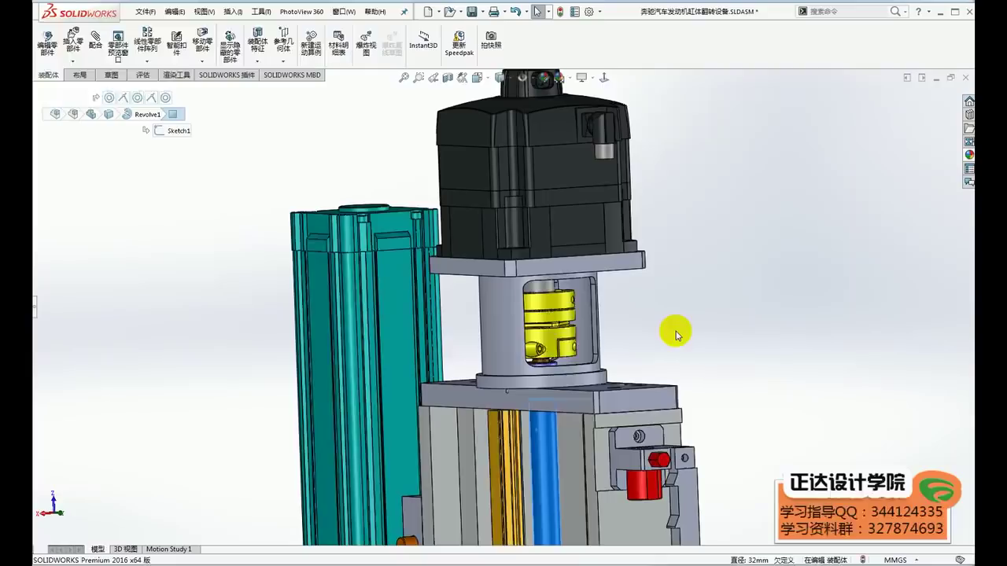
pyautogui.scroll(-2, 567, 295)
pyautogui.scroll(-1, 519, 311)
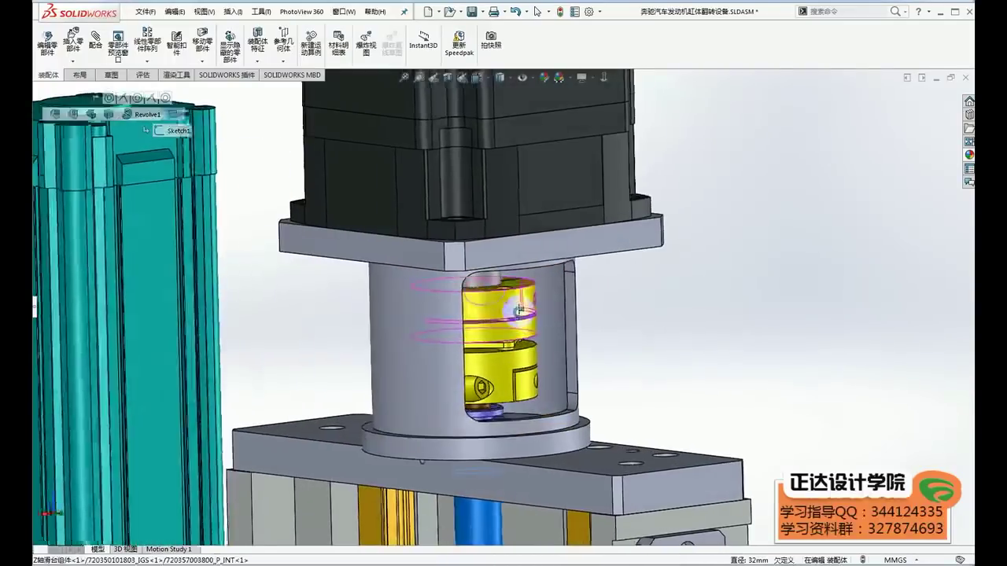
pyautogui.scroll(-1, 519, 311)
pyautogui.click(507, 313)
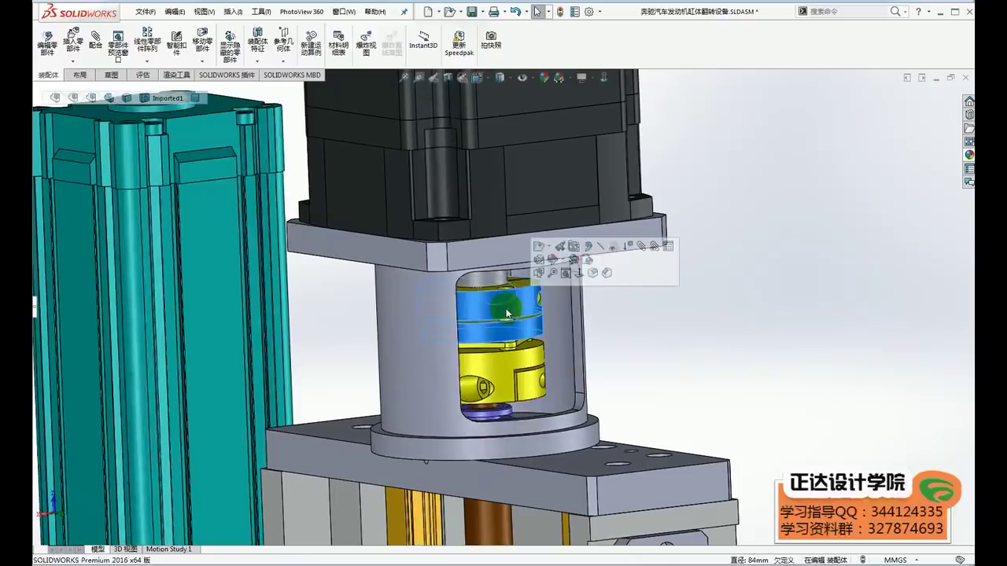
pyautogui.click(726, 343)
pyautogui.scroll(2, 731, 352)
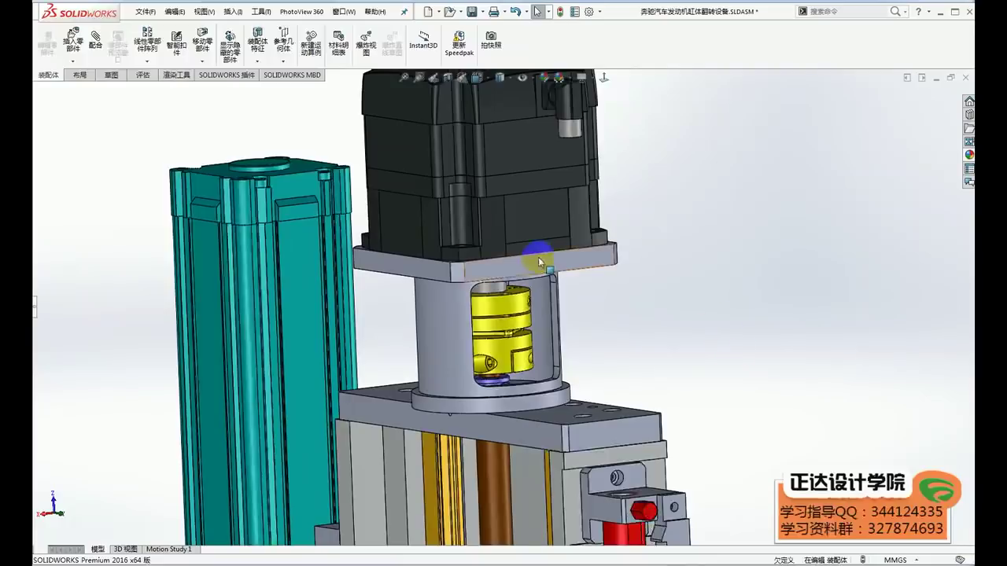
pyautogui.scroll(-2, 538, 258)
pyautogui.click(484, 296)
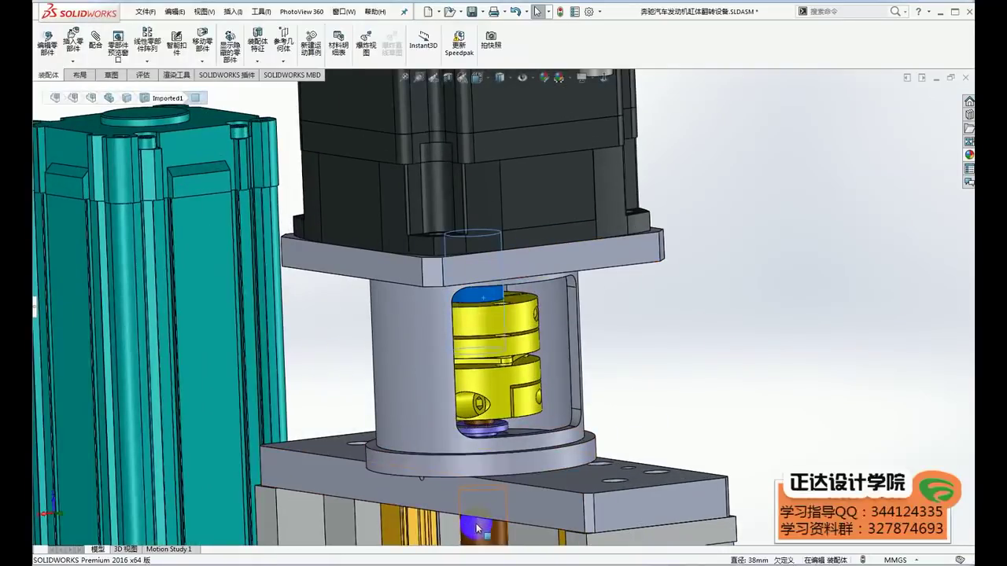
pyautogui.click(827, 406)
pyautogui.scroll(2, 863, 397)
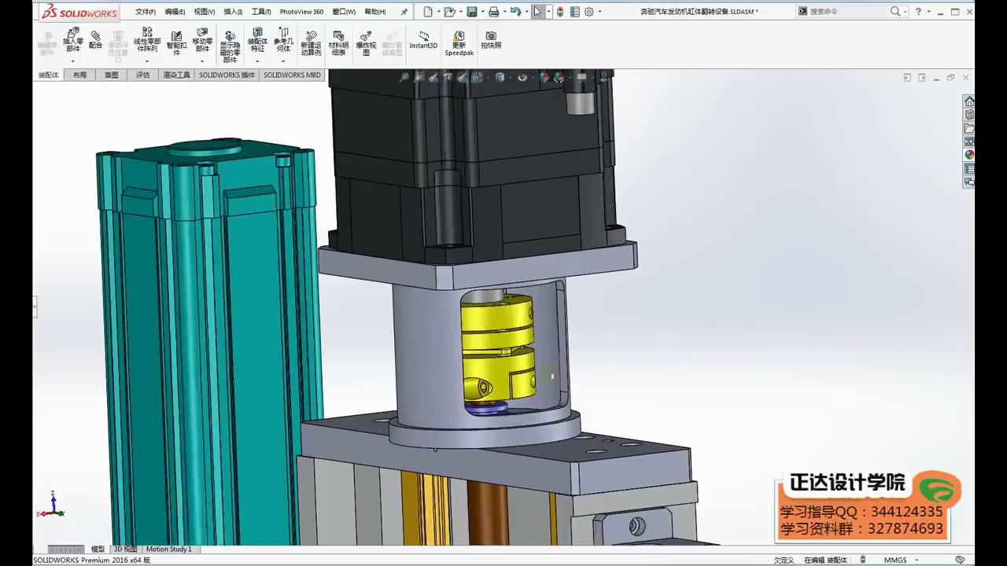
pyautogui.scroll(-2, 551, 362)
pyautogui.click(465, 292)
pyautogui.scroll(2, 782, 389)
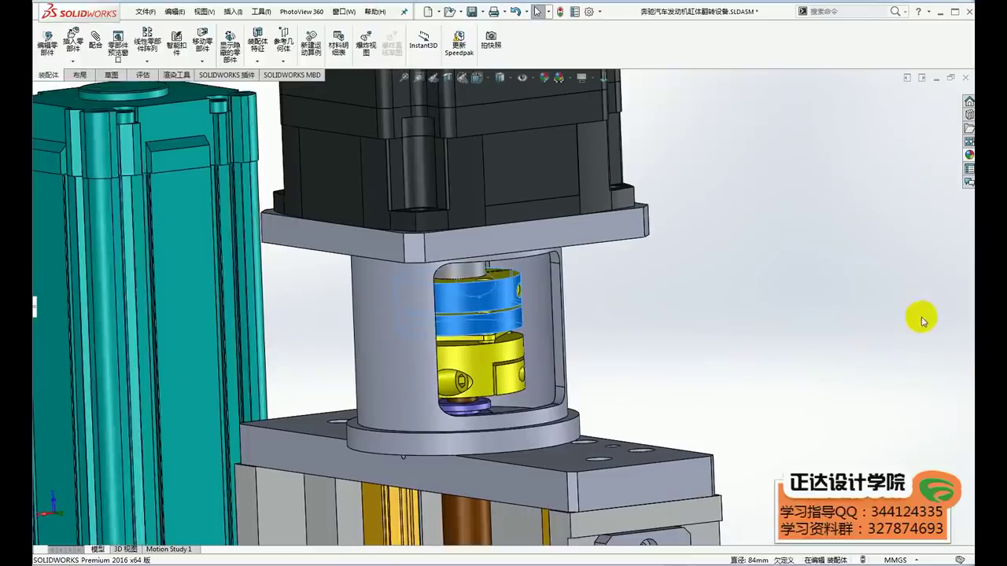
pyautogui.press('Escape')
pyautogui.scroll(-2, 472, 291)
pyautogui.scroll(-1, 470, 289)
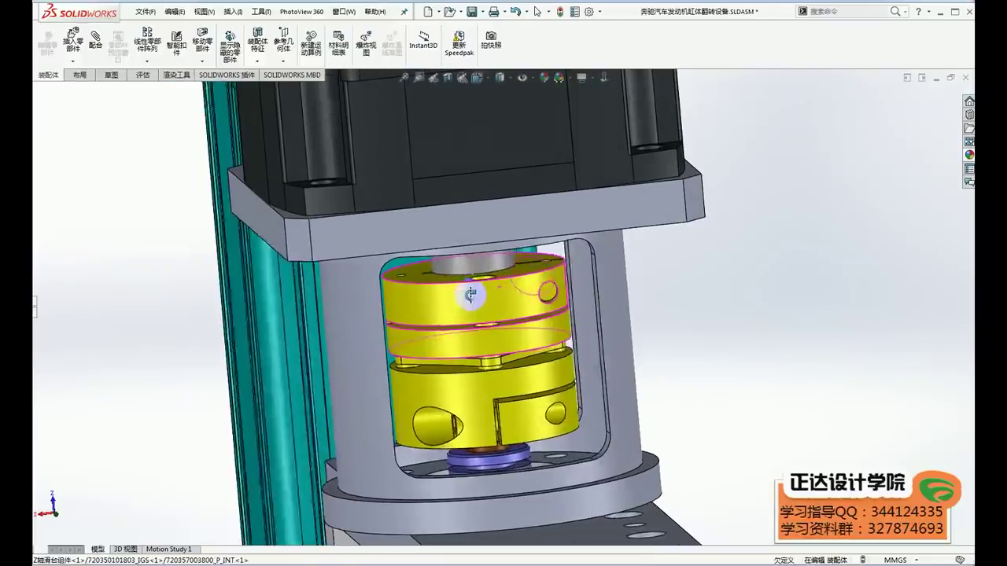
pyautogui.moveTo(470, 289); pyautogui.dragTo(477, 286, button='middle')
pyautogui.scroll(3, 611, 344)
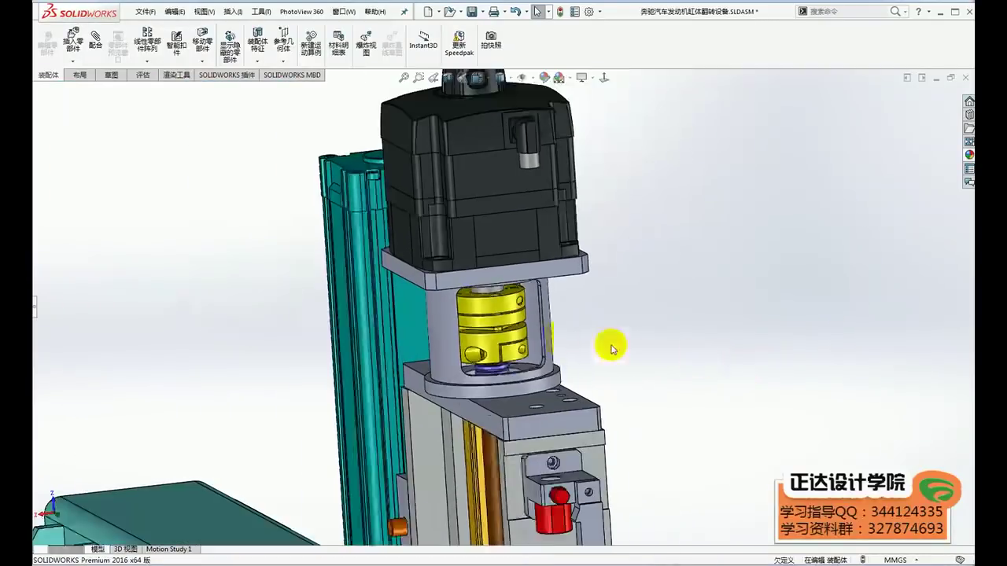
pyautogui.scroll(-2, 611, 344)
pyautogui.scroll(-1, 672, 356)
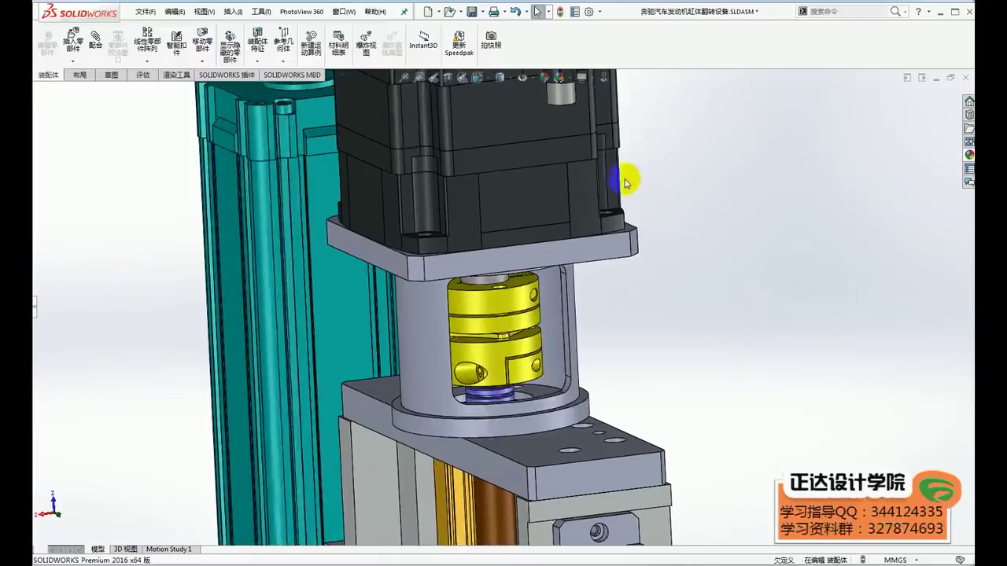
pyautogui.scroll(-3, 634, 175)
pyautogui.click(358, 297)
pyautogui.scroll(3, 645, 332)
pyautogui.scroll(2, 644, 332)
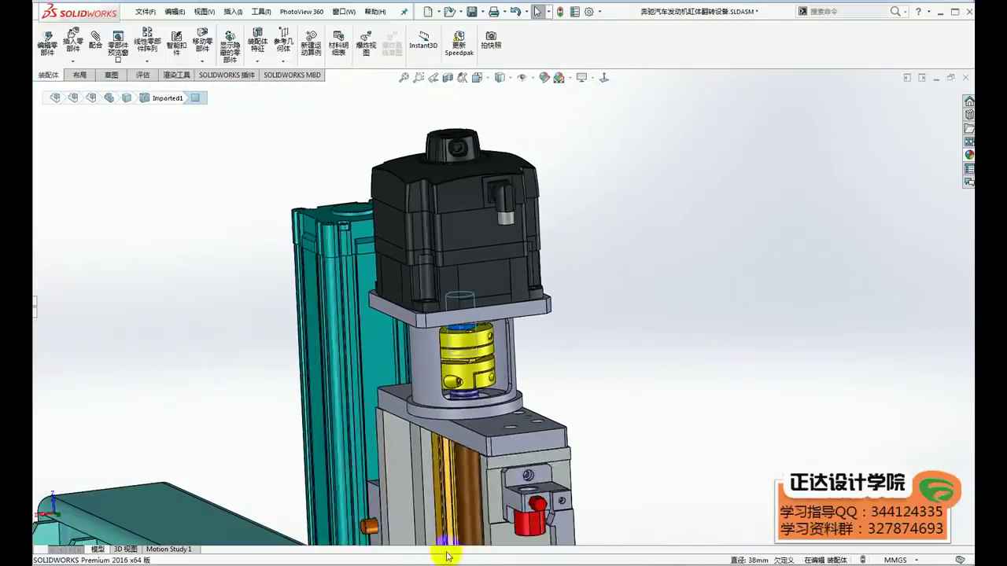
pyautogui.click(474, 487)
pyautogui.click(731, 481)
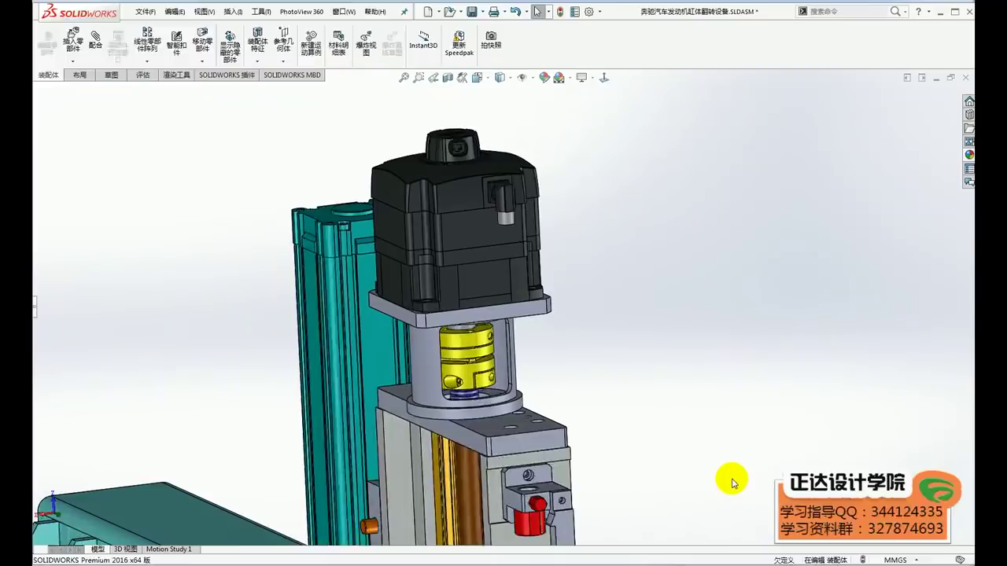
pyautogui.scroll(-1, 678, 330)
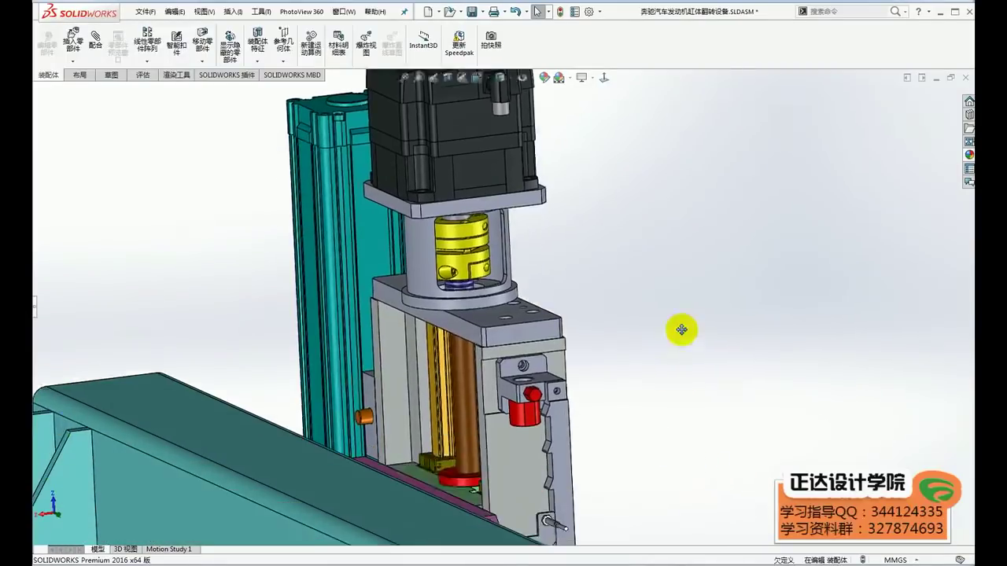
pyautogui.scroll(-1, 470, 229)
pyautogui.scroll(1, 469, 229)
pyautogui.scroll(3, 550, 331)
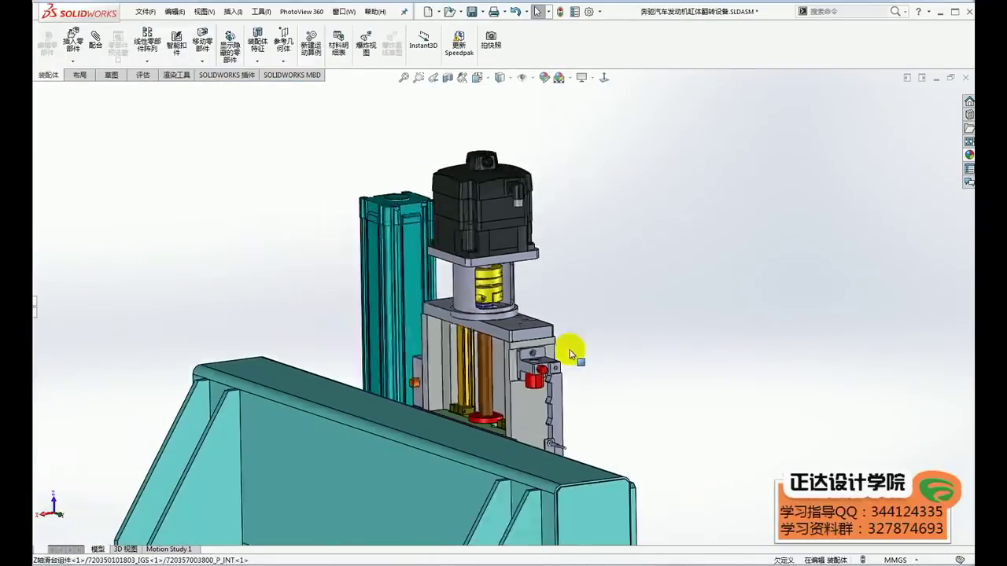
pyautogui.moveTo(574, 348); pyautogui.dragTo(481, 394, button='middle')
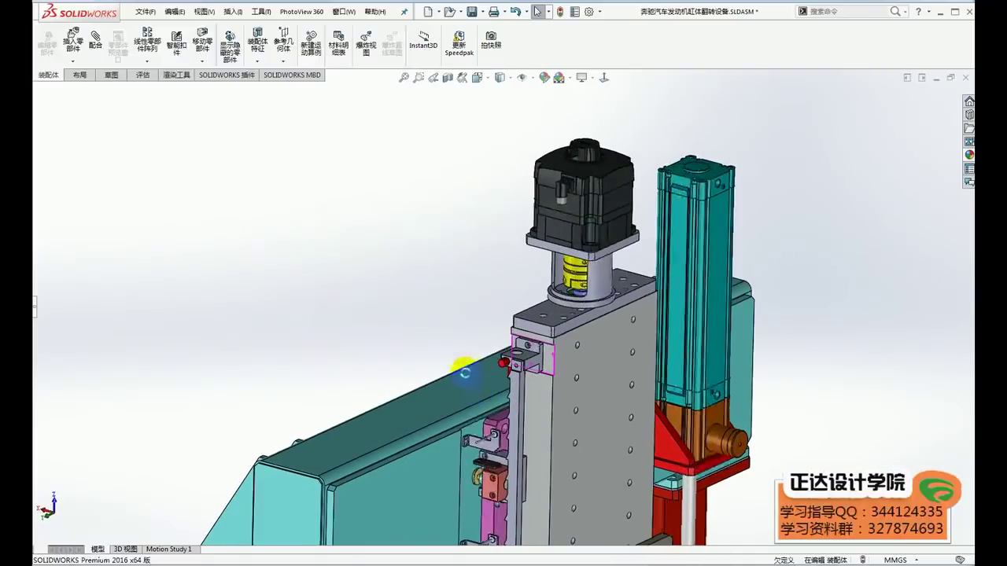
pyautogui.scroll(-2, 464, 360)
pyautogui.moveTo(582, 331)
pyautogui.mouseDown(button='middle')
pyautogui.moveTo(595, 291)
pyautogui.moveTo(571, 294)
pyautogui.moveTo(656, 279)
pyautogui.moveTo(545, 313)
pyautogui.mouseUp(button='middle')
pyautogui.scroll(-2, 595, 291)
pyautogui.scroll(2, 571, 294)
pyautogui.scroll(-3, 545, 313)
pyautogui.scroll(-2, 545, 313)
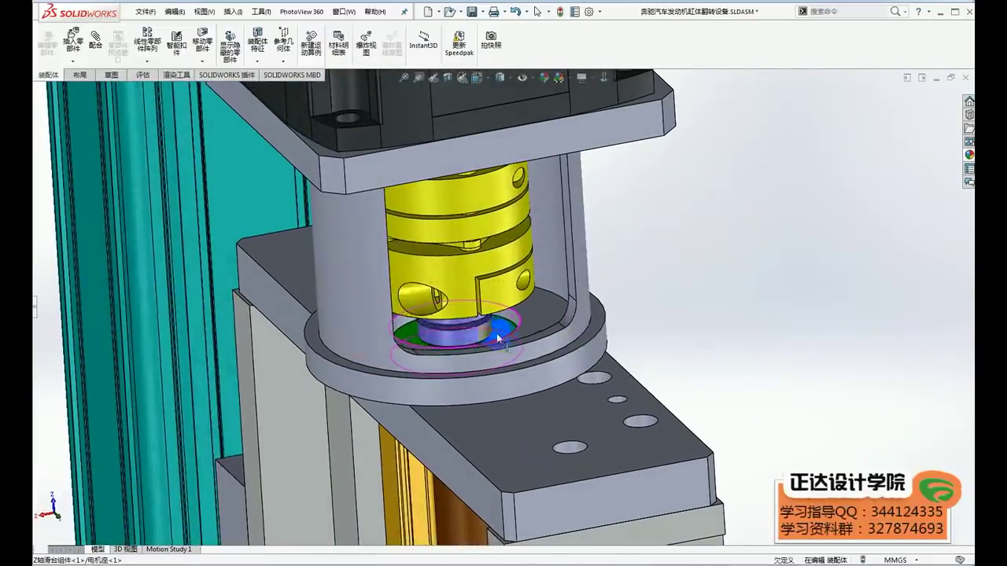
pyautogui.click(524, 414)
pyautogui.click(759, 419)
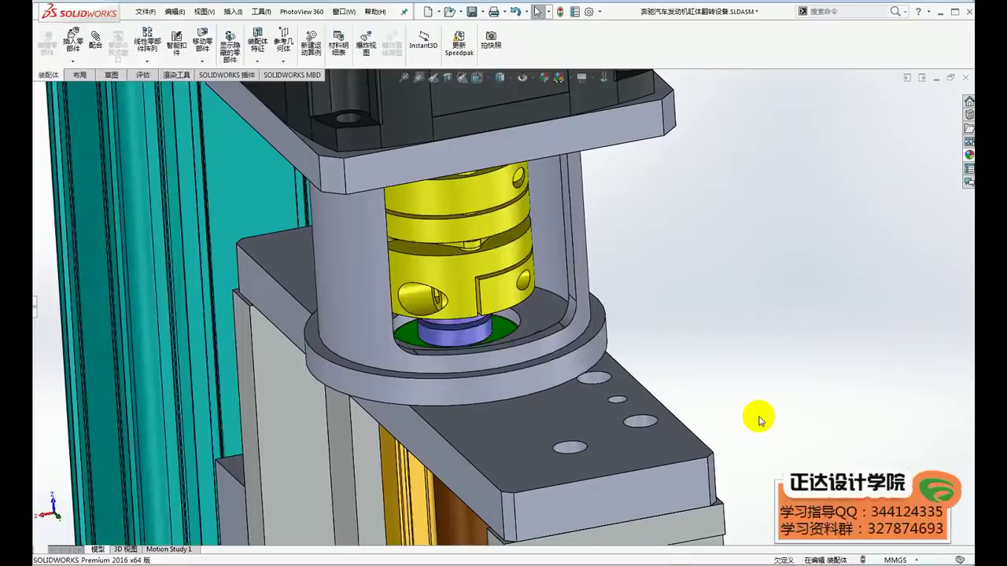
pyautogui.click(496, 334)
pyautogui.click(743, 403)
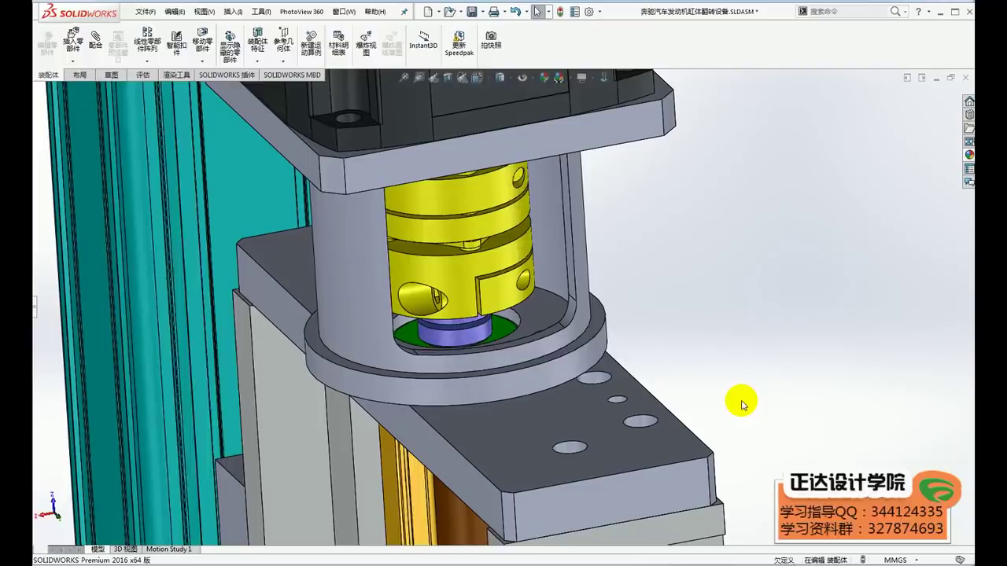
pyautogui.scroll(-5, 479, 329)
pyautogui.moveTo(479, 329)
pyautogui.mouseDown(button='middle')
pyautogui.moveTo(453, 317)
pyautogui.moveTo(474, 309)
pyautogui.moveTo(481, 331)
pyautogui.mouseUp(button='middle')
pyautogui.scroll(3, 474, 370)
# Step: Bring the Z-axis slide and servo motor into frontal and left-side views
pyautogui.scroll(2, 452, 408)
pyautogui.moveTo(452, 407)
pyautogui.mouseDown(button='middle')
pyautogui.moveTo(483, 355)
pyautogui.moveTo(540, 364)
pyautogui.moveTo(466, 367)
pyautogui.mouseUp(button='middle')
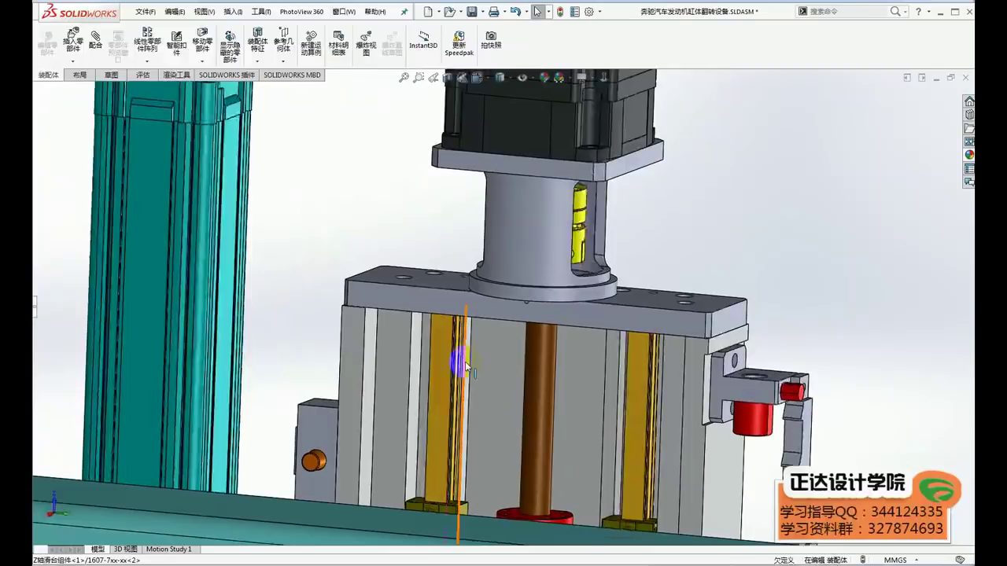
pyautogui.scroll(-3, 440, 367)
pyautogui.click(428, 367)
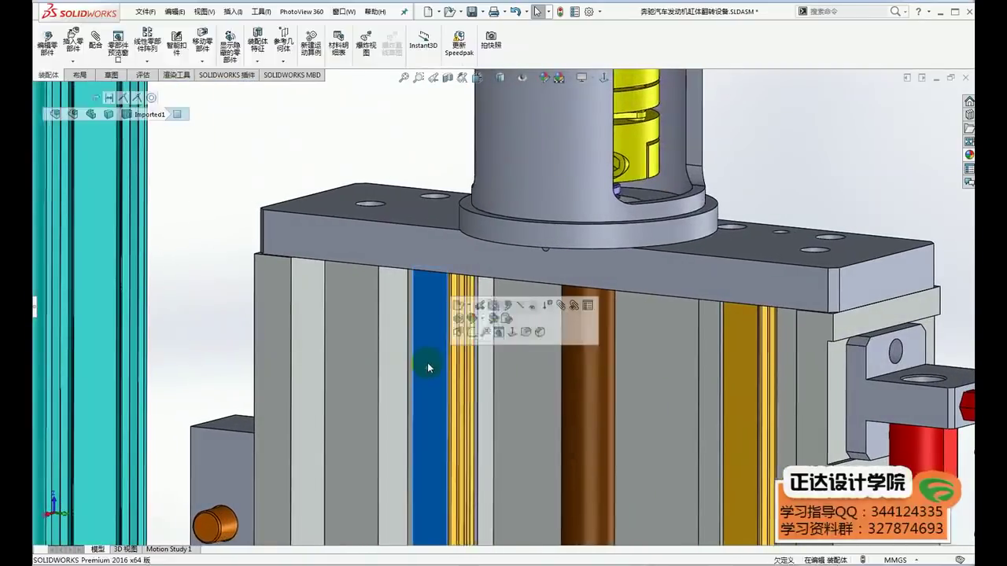
pyautogui.scroll(2, 573, 416)
pyautogui.scroll(1, 573, 413)
pyautogui.moveTo(573, 412); pyautogui.dragTo(593, 443, button='middle')
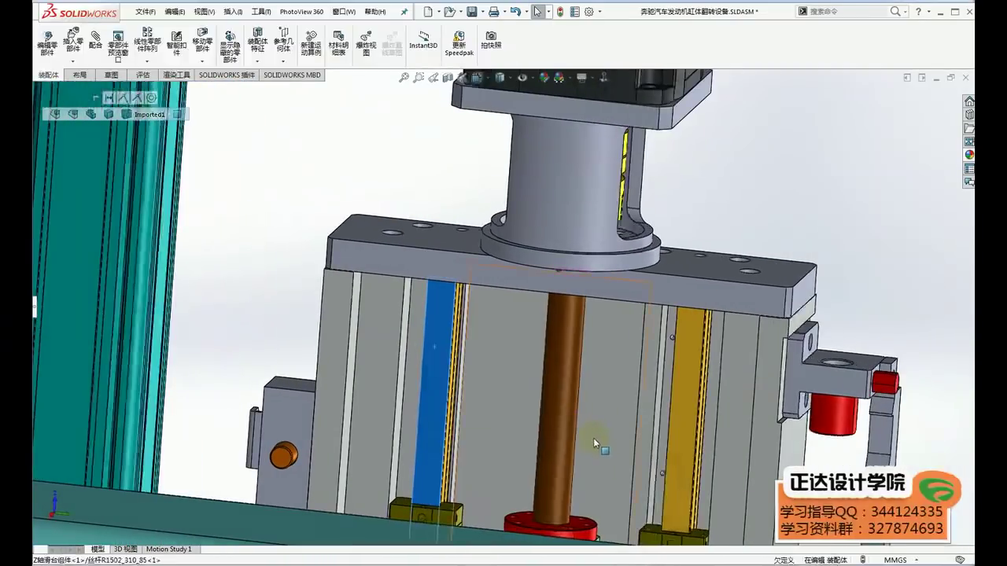
pyautogui.scroll(2, 803, 404)
pyautogui.moveTo(802, 405); pyautogui.dragTo(784, 400, button='middle')
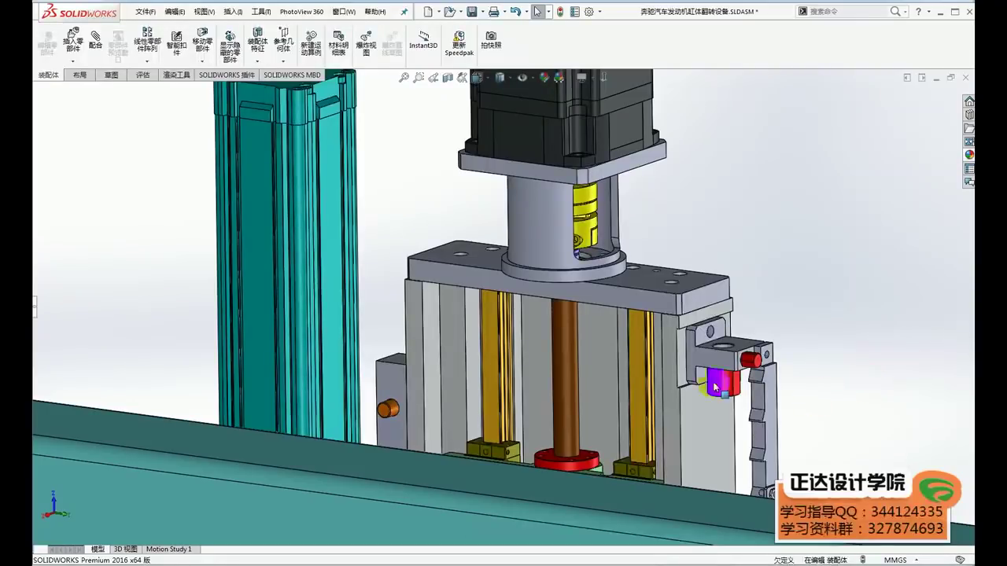
# Step: Select the slide's left guide rail, then pick the Z-axis slide's front plate
pyautogui.scroll(3, 606, 377)
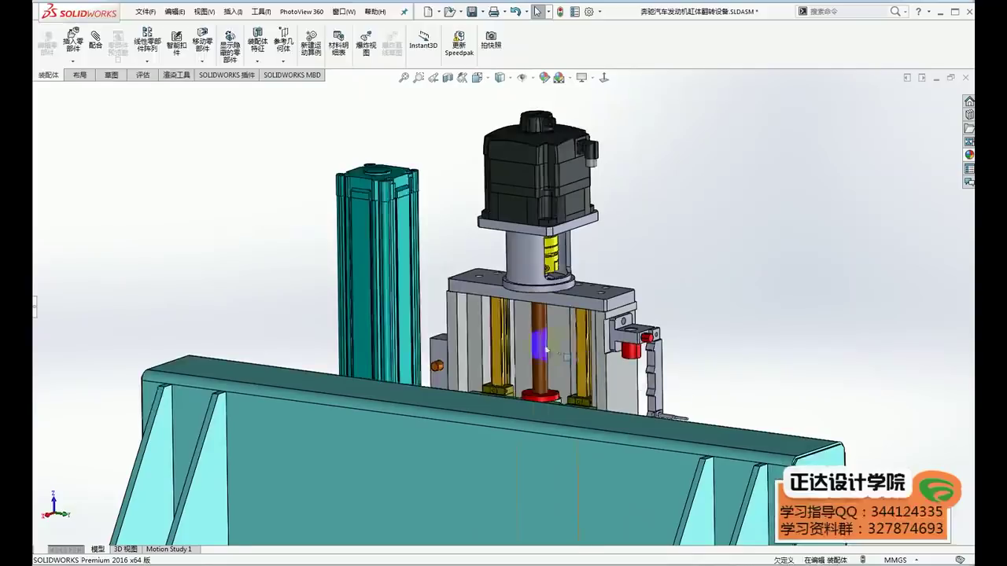
pyautogui.scroll(-2, 540, 352)
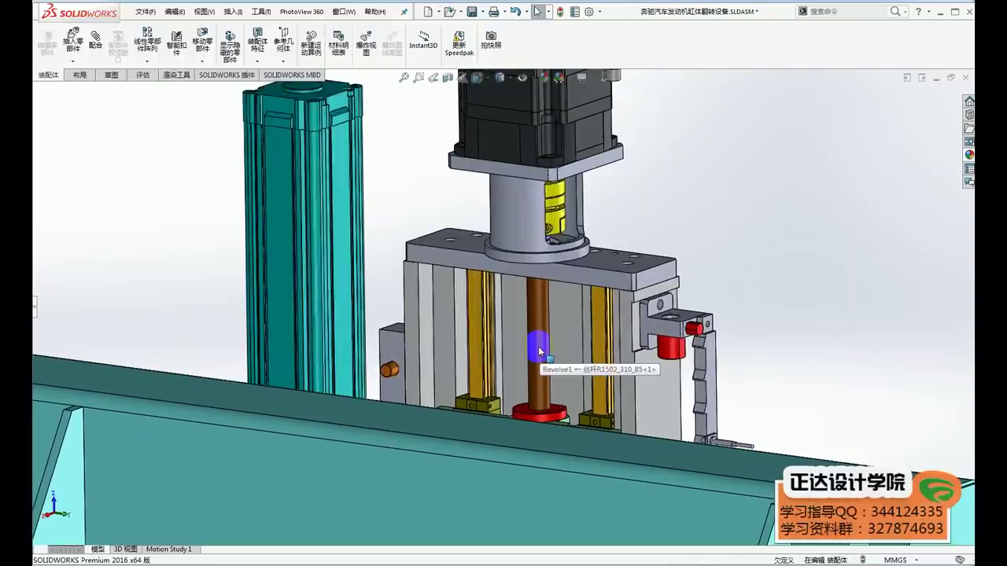
pyautogui.scroll(-2, 539, 352)
pyautogui.scroll(-1, 535, 341)
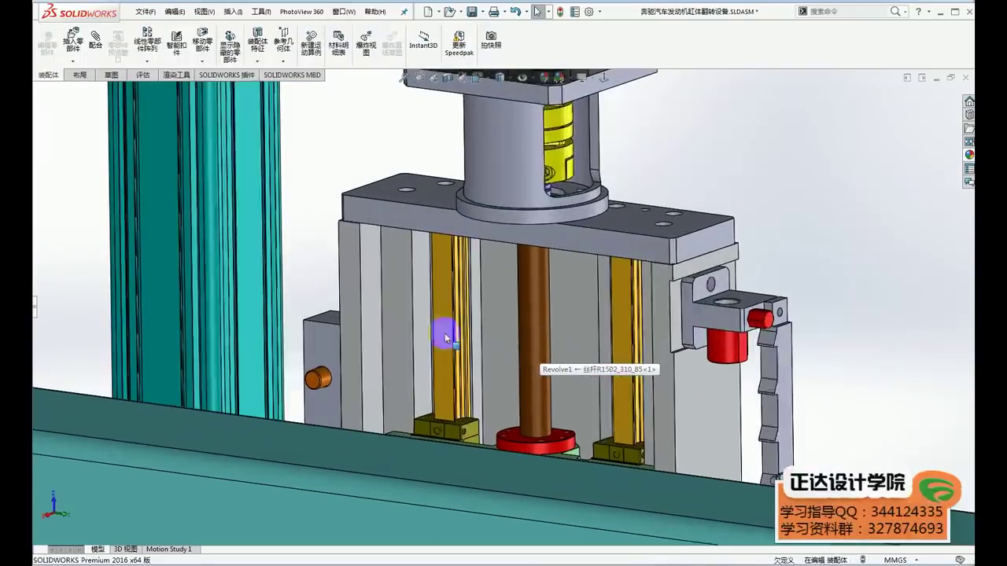
pyautogui.click(445, 353)
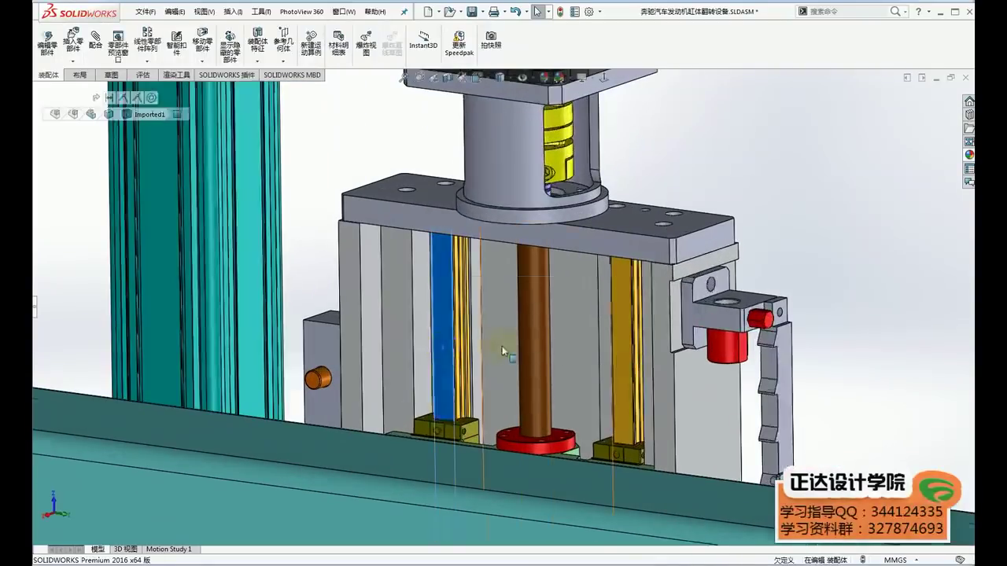
pyautogui.scroll(3, 551, 335)
pyautogui.moveTo(559, 331)
pyautogui.mouseDown(button='middle')
pyautogui.moveTo(467, 337)
pyautogui.moveTo(523, 341)
pyautogui.mouseUp(button='middle')
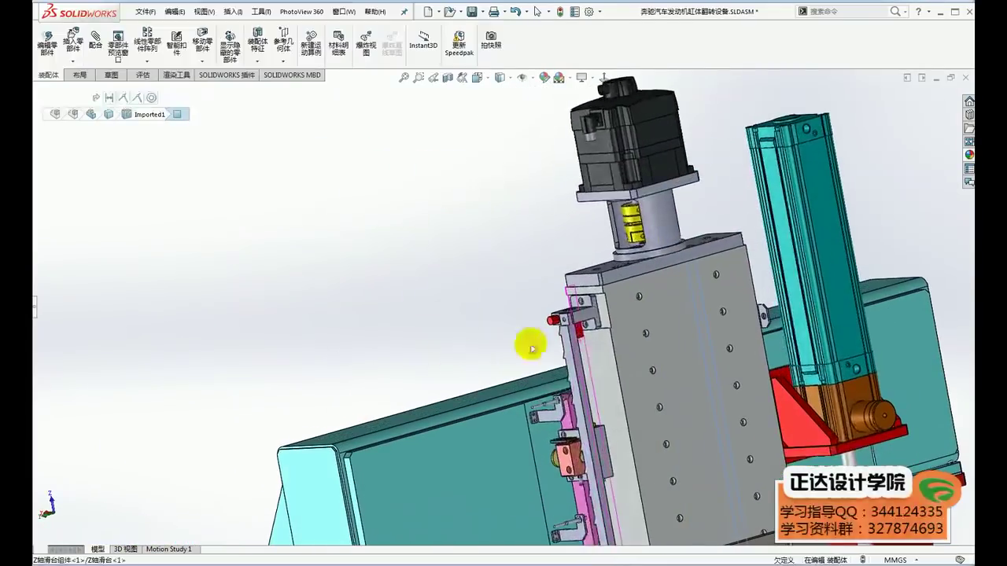
pyautogui.click(740, 322)
# Step: Hide the Z-axis slide cover, inspect the ball screw and rails, then show it again
pyautogui.rightClick(700, 342)
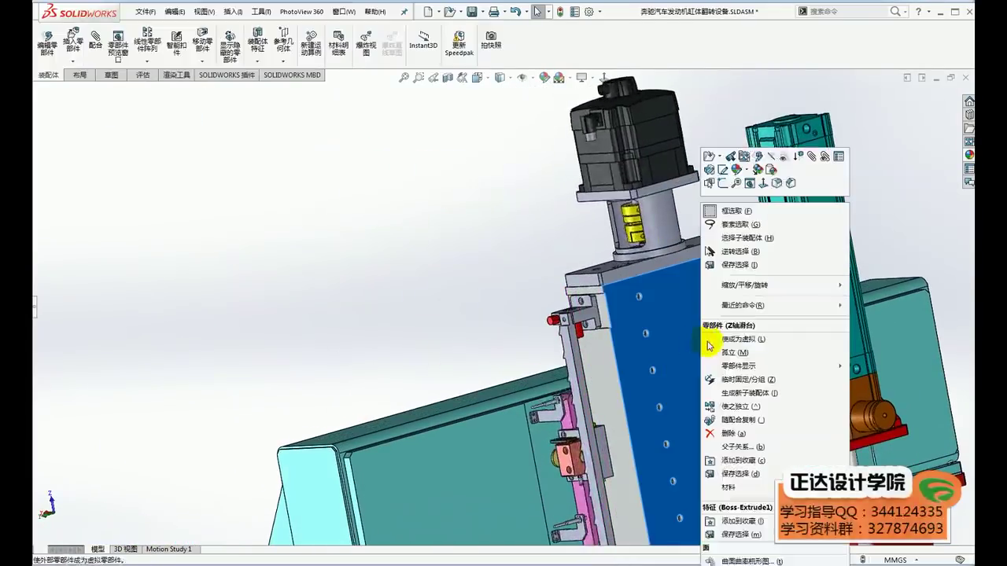
pyautogui.click(773, 158)
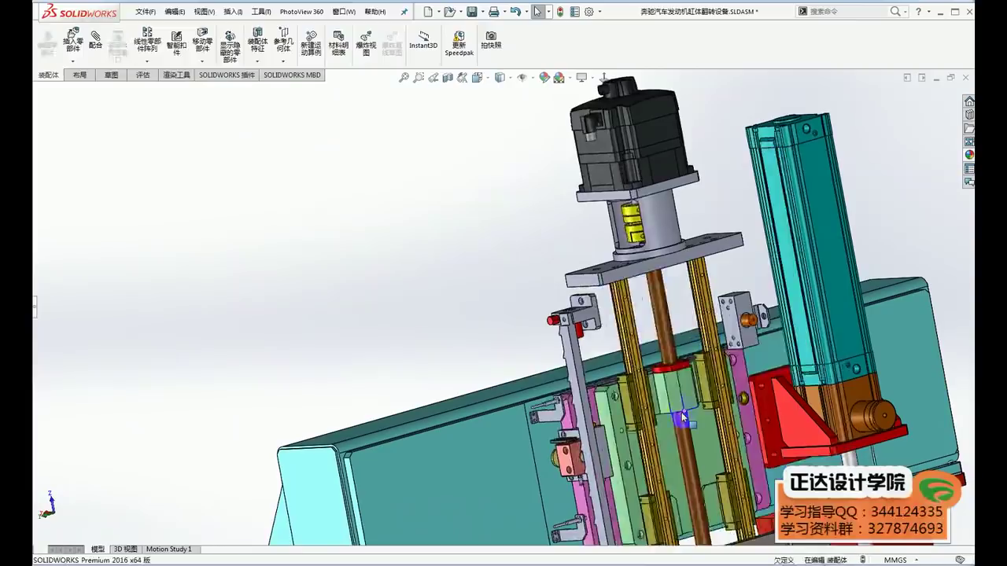
pyautogui.scroll(-2, 530, 329)
pyautogui.scroll(-2, 530, 329)
pyautogui.moveTo(529, 329)
pyautogui.mouseDown(button='middle')
pyautogui.moveTo(512, 338)
pyautogui.moveTo(517, 331)
pyautogui.mouseUp(button='middle')
pyautogui.click(516, 313)
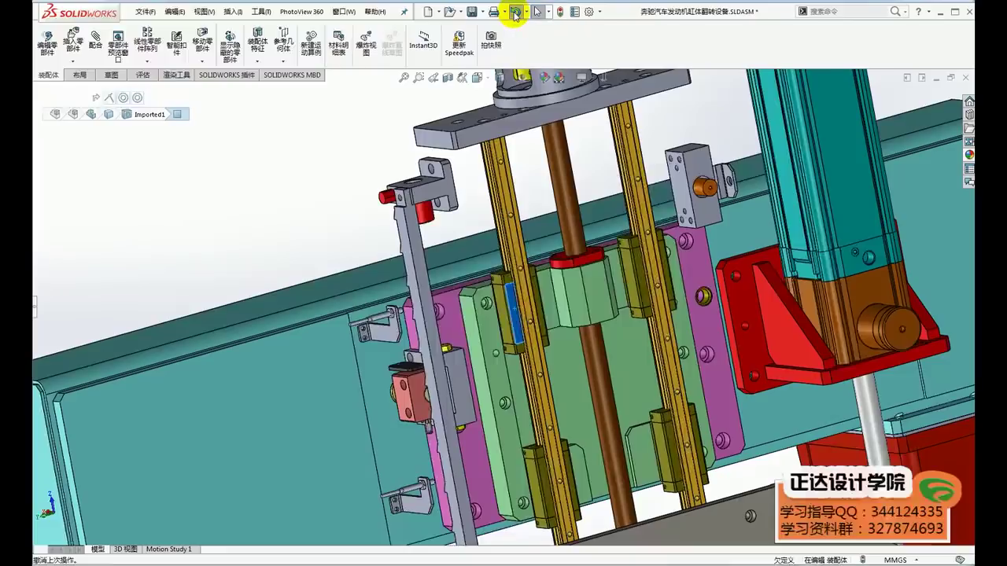
pyautogui.click(515, 13)
pyautogui.scroll(3, 463, 264)
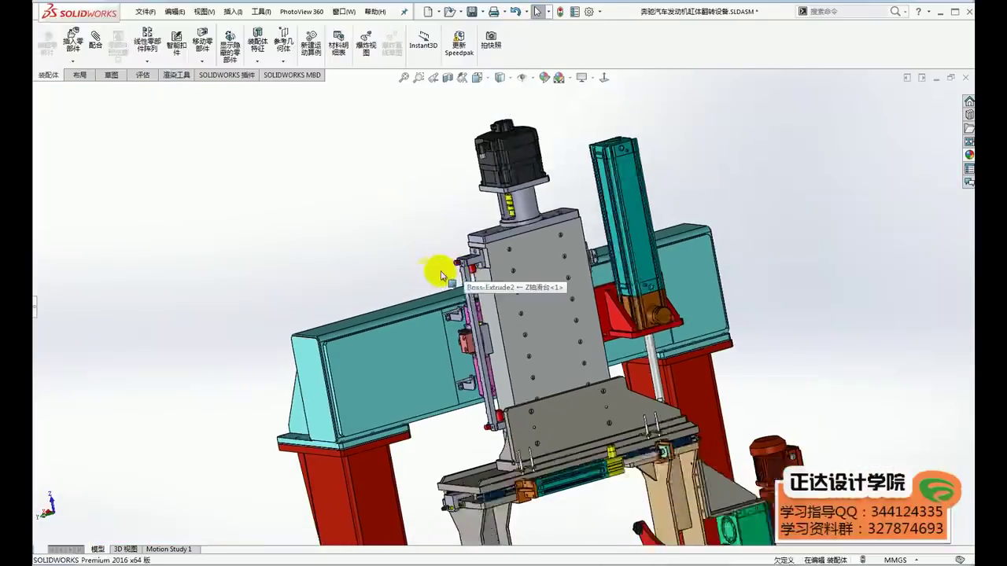
pyautogui.moveTo(442, 276); pyautogui.dragTo(475, 263, button='middle')
pyautogui.scroll(-3, 487, 265)
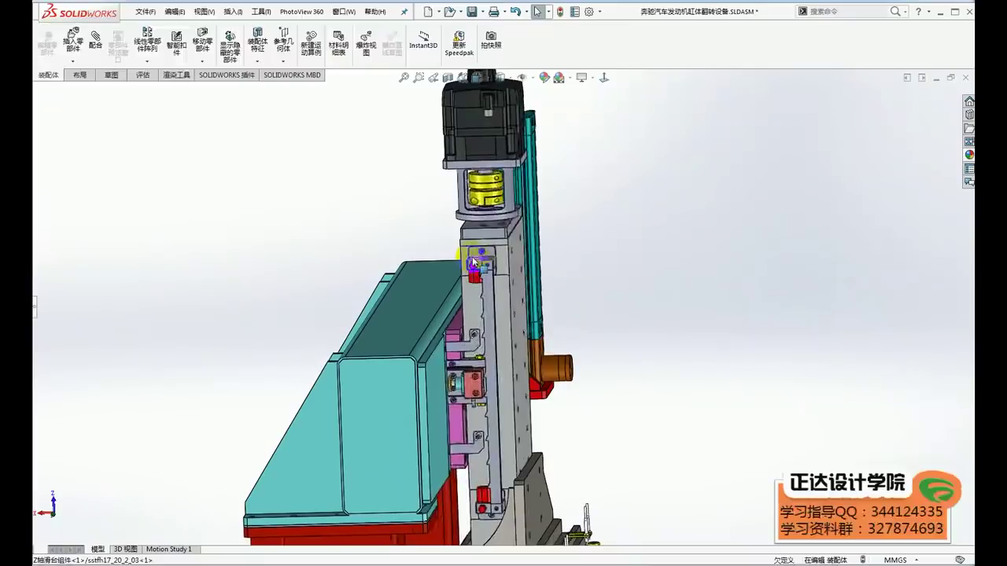
pyautogui.scroll(4, 492, 272)
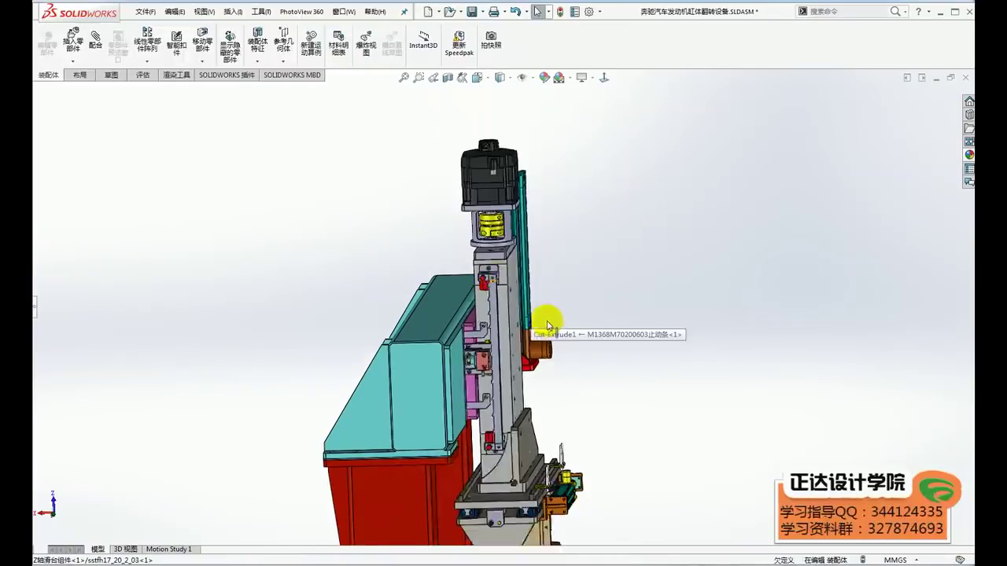
pyautogui.moveTo(540, 322); pyautogui.dragTo(441, 330, button='middle')
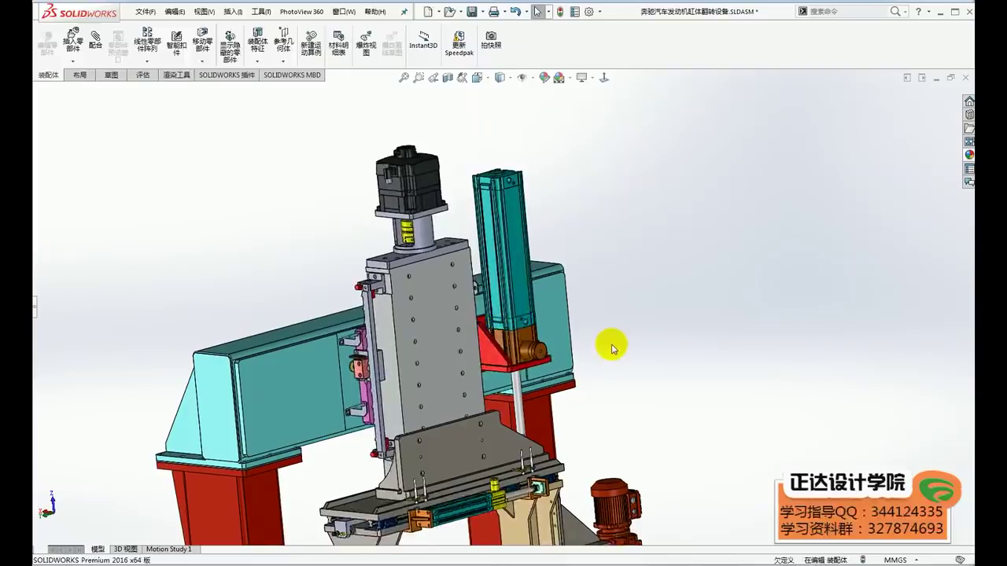
pyautogui.scroll(-1, 606, 334)
pyautogui.scroll(-1, 512, 306)
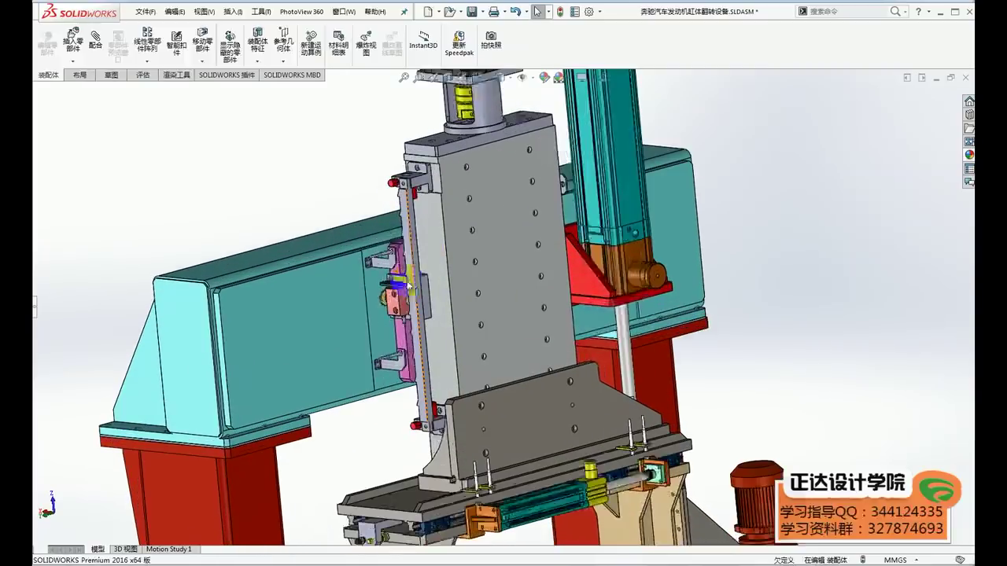
pyautogui.scroll(-1, 429, 287)
pyautogui.moveTo(465, 274)
pyautogui.mouseDown(button='middle')
pyautogui.moveTo(443, 251)
pyautogui.moveTo(512, 315)
pyautogui.moveTo(476, 189)
pyautogui.moveTo(542, 167)
pyautogui.moveTo(539, 191)
pyautogui.moveTo(511, 197)
pyautogui.mouseUp(button='middle')
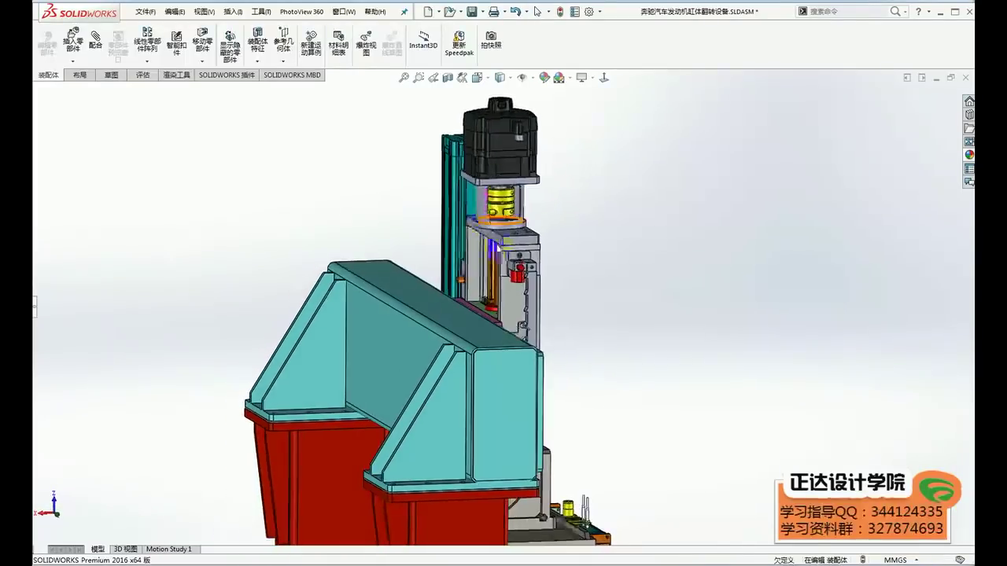
pyautogui.scroll(-2, 511, 291)
pyautogui.scroll(2, 515, 291)
pyautogui.moveTo(561, 354)
pyautogui.mouseDown(button='middle')
pyautogui.moveTo(535, 394)
pyautogui.moveTo(561, 503)
pyautogui.moveTo(596, 498)
pyautogui.moveTo(608, 480)
pyautogui.moveTo(550, 412)
pyautogui.mouseUp(button='middle')
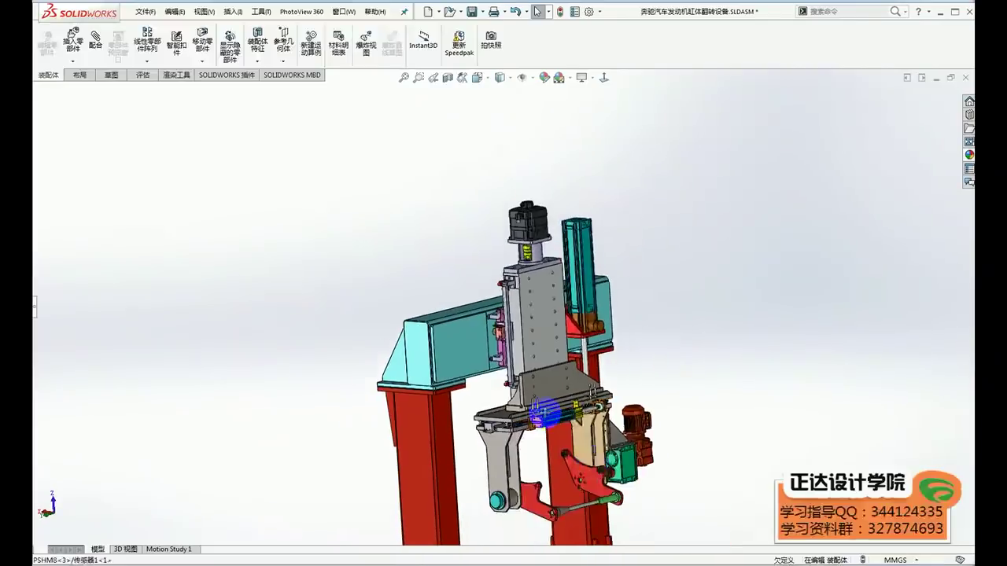
# Step: Drag the cylinder rod down to lower the Z slide, then end the move
pyautogui.scroll(-2, 485, 228)
pyautogui.scroll(-2, 485, 228)
pyautogui.scroll(-2, 485, 228)
pyautogui.scroll(-2, 472, 236)
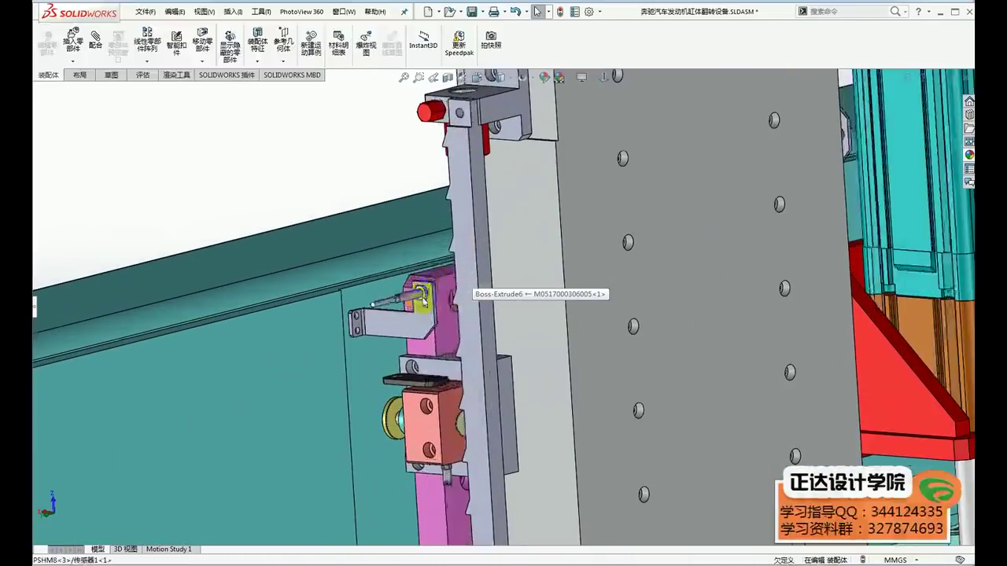
pyautogui.scroll(-2, 403, 307)
pyautogui.click(402, 307)
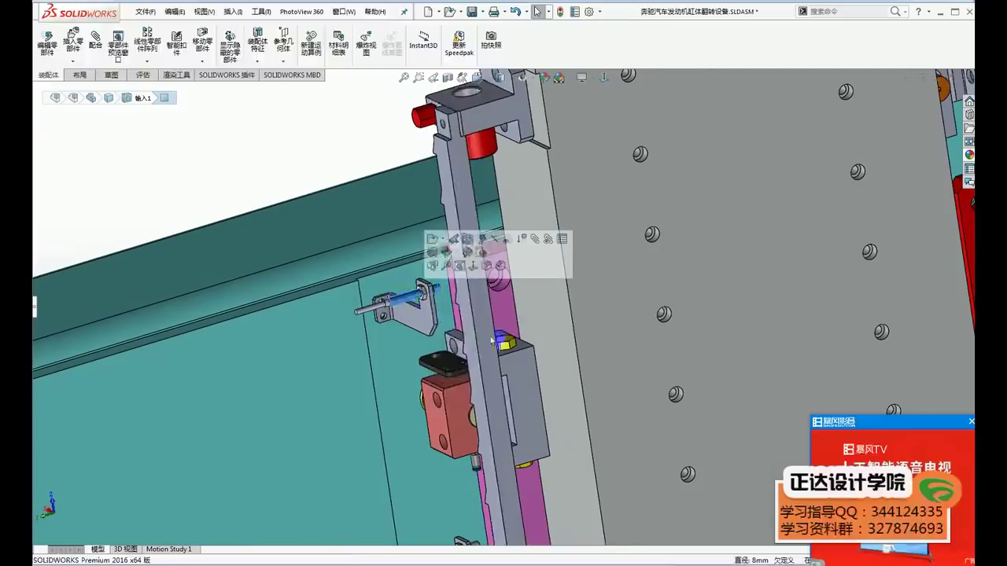
pyautogui.click(970, 423)
pyautogui.scroll(2, 573, 382)
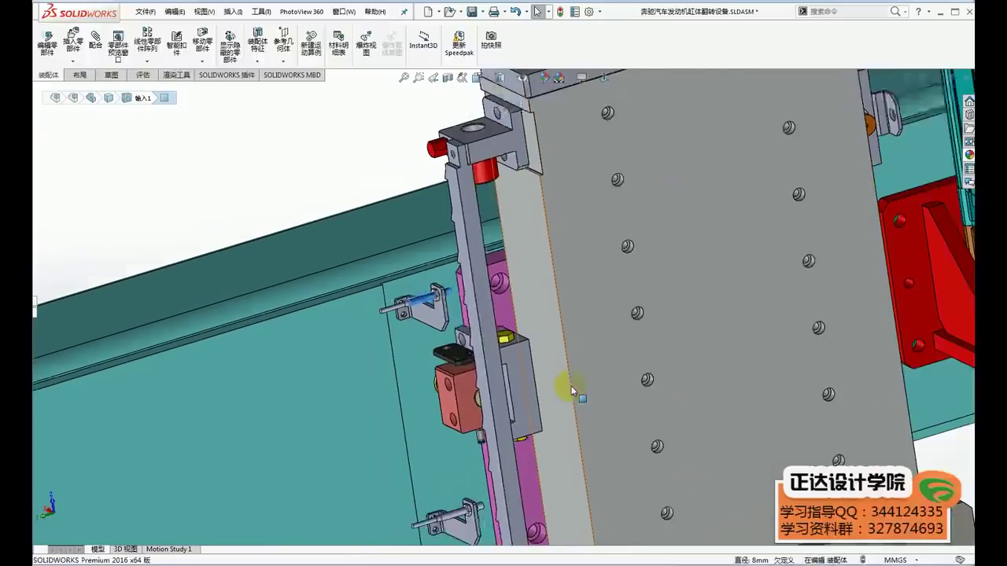
pyautogui.scroll(1, 572, 382)
pyautogui.scroll(-2, 462, 312)
pyautogui.click(436, 307)
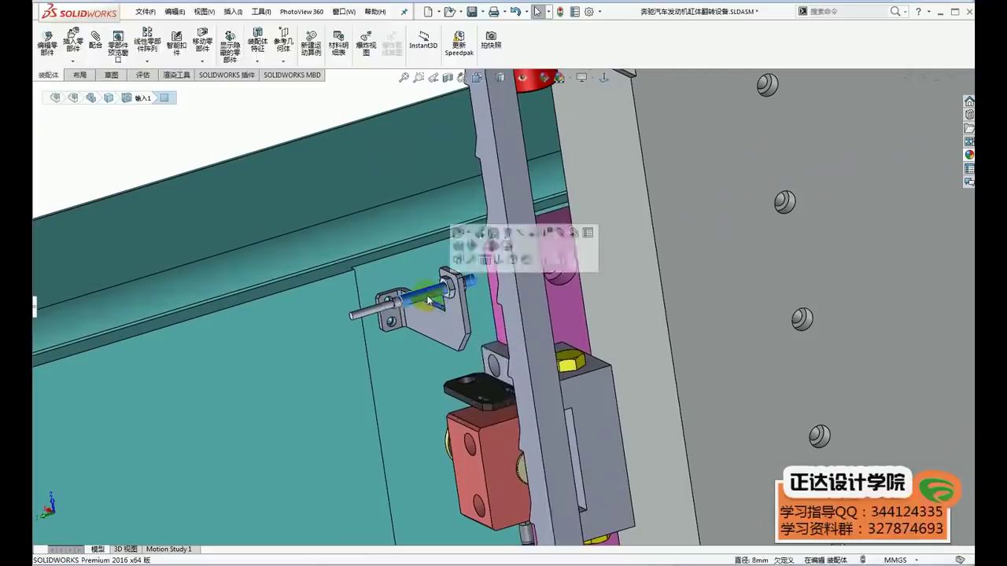
pyautogui.scroll(2, 441, 315)
pyautogui.scroll(2, 507, 437)
pyautogui.scroll(-2, 508, 437)
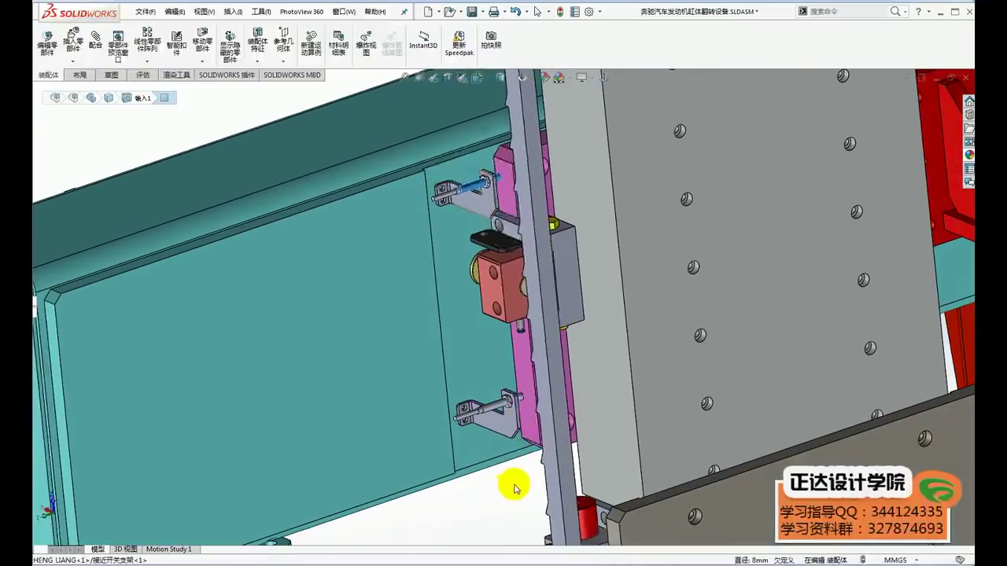
pyautogui.click(496, 494)
pyautogui.scroll(1, 579, 456)
pyautogui.scroll(1, 579, 441)
pyautogui.scroll(1, 551, 397)
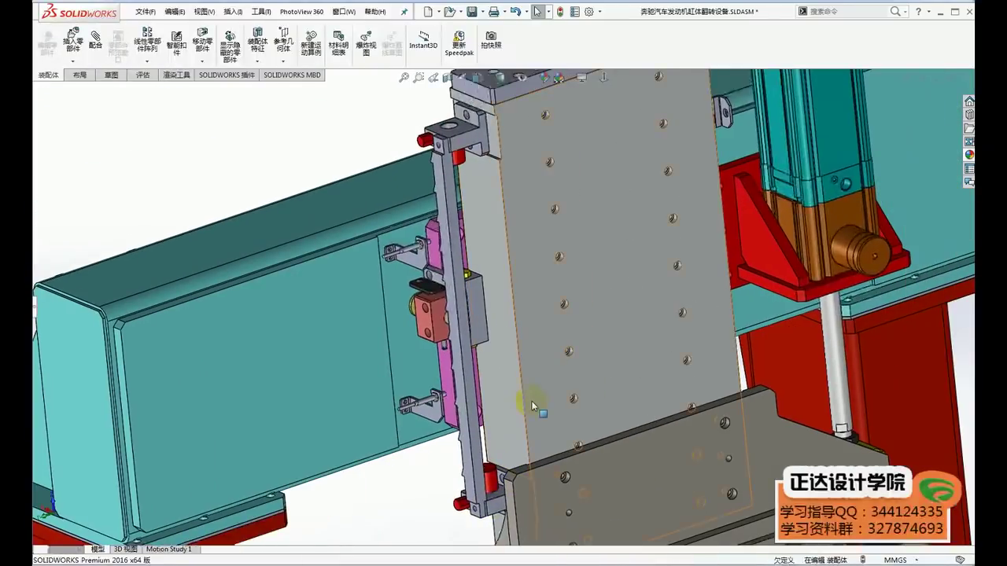
pyautogui.scroll(1, 535, 404)
pyautogui.scroll(1, 554, 389)
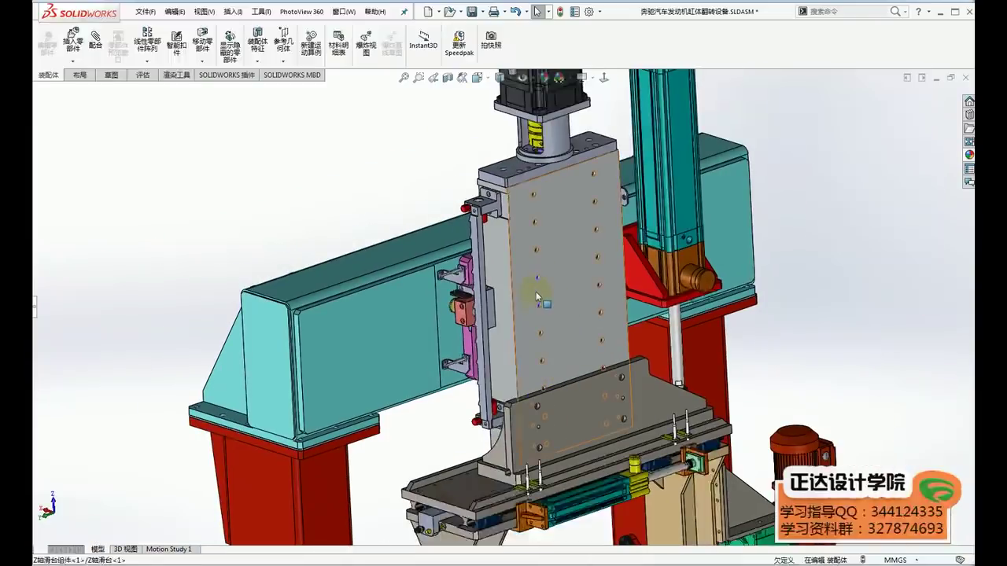
pyautogui.moveTo(674, 339); pyautogui.dragTo(674, 398)
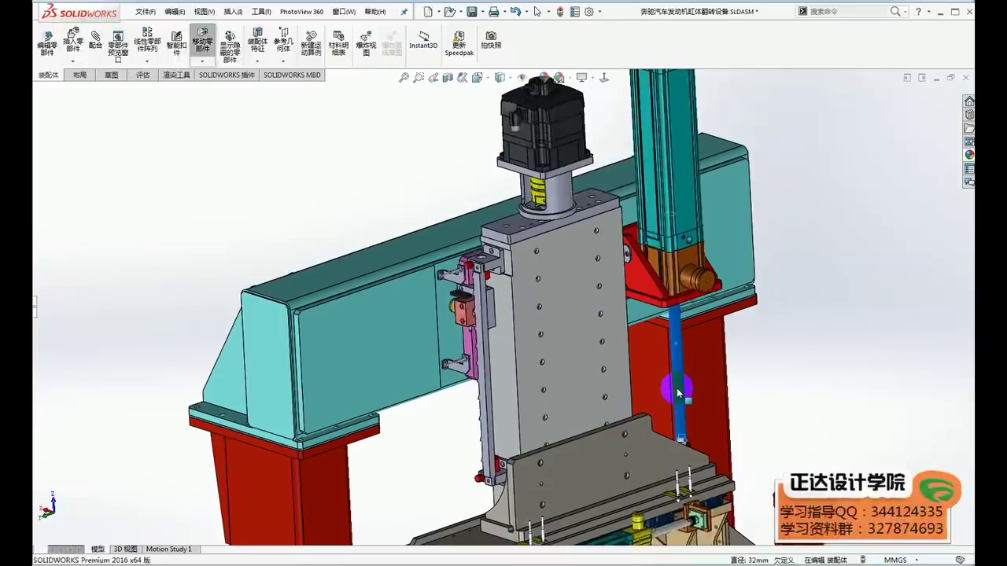
pyautogui.press('Escape')
# Step: Select the cylinder rod's end face and drag the slide column upward
pyautogui.scroll(-2, 459, 296)
pyautogui.scroll(-4, 476, 275)
pyautogui.scroll(-3, 476, 280)
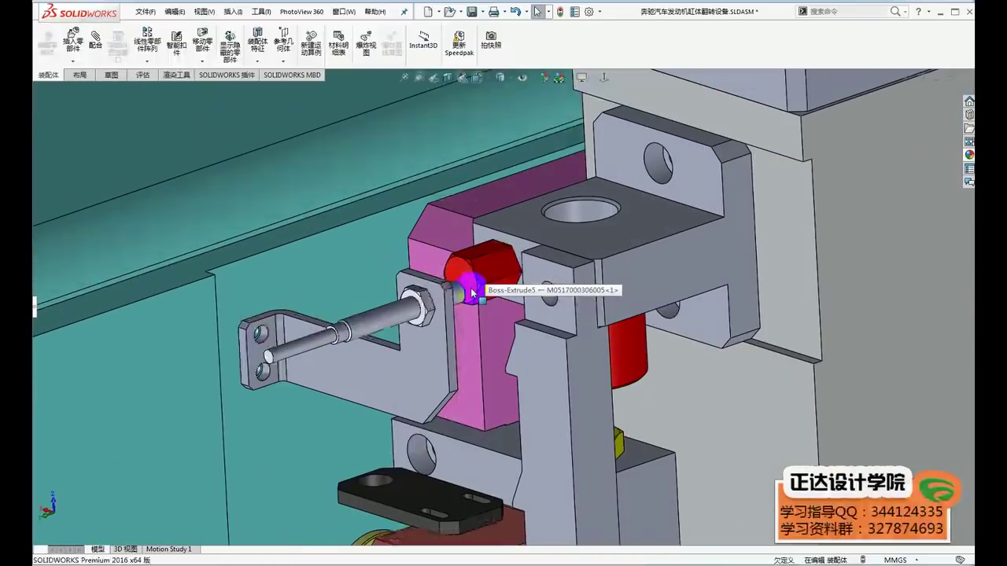
pyautogui.click(479, 276)
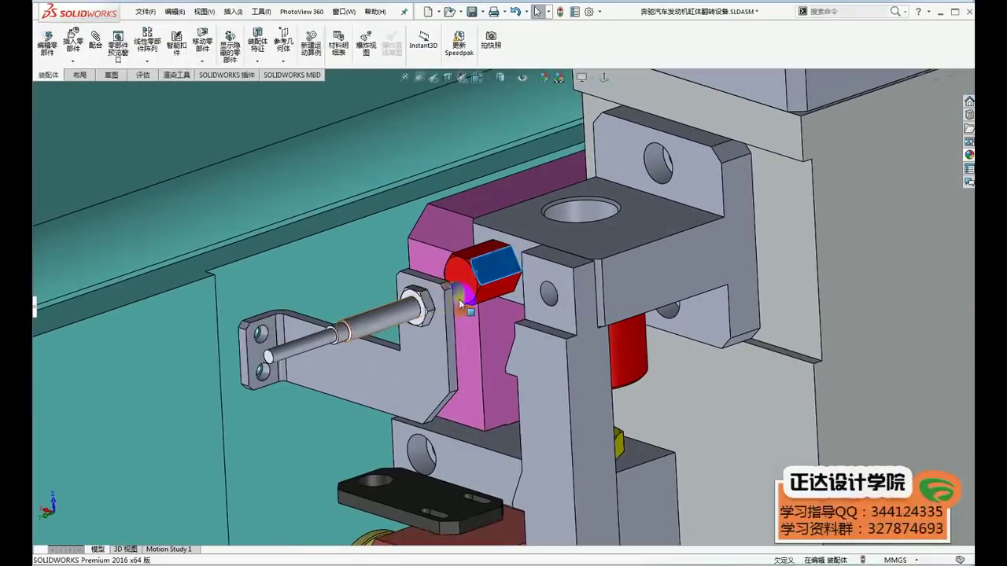
pyautogui.click(462, 291)
pyautogui.click(463, 276)
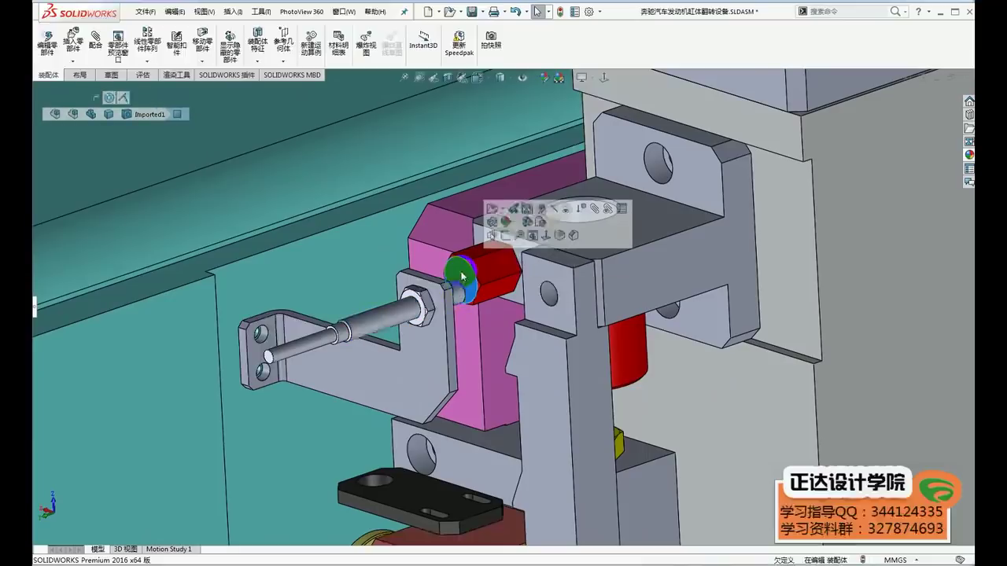
pyautogui.scroll(2, 458, 276)
pyautogui.scroll(2, 460, 281)
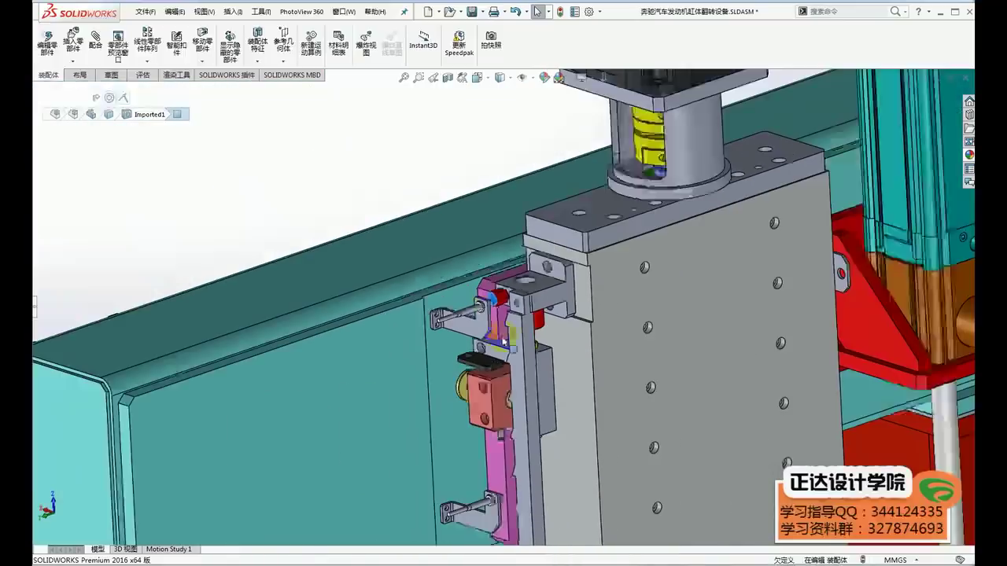
pyautogui.scroll(2, 645, 328)
pyautogui.scroll(2, 730, 405)
pyautogui.moveTo(789, 432); pyautogui.dragTo(771, 219)
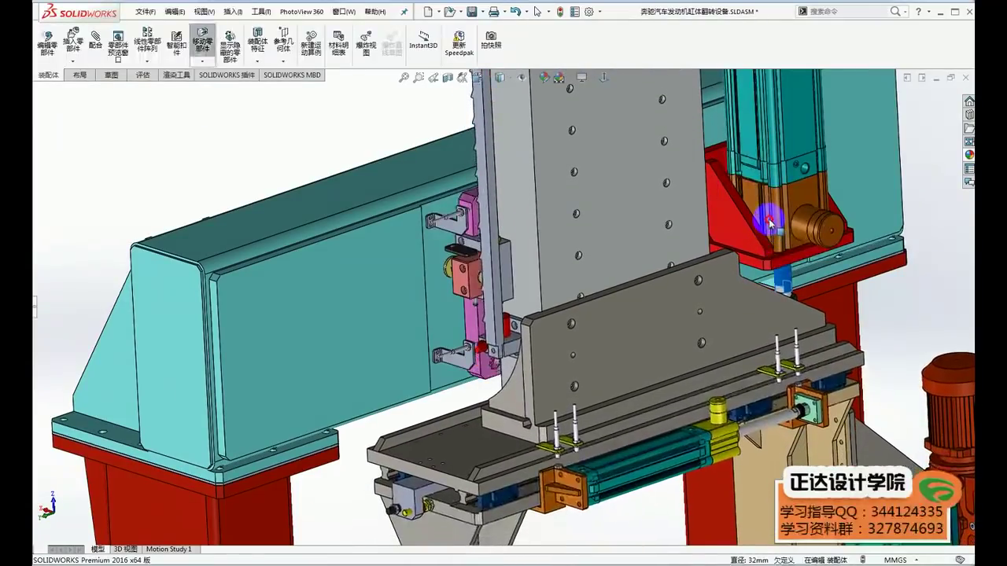
pyautogui.scroll(-3, 470, 340)
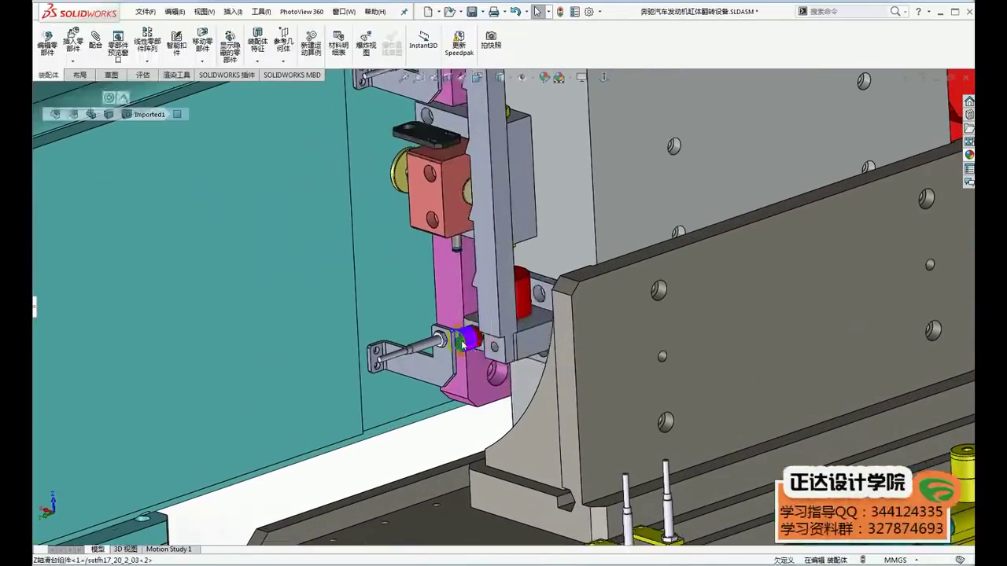
pyautogui.scroll(2, 464, 343)
pyautogui.scroll(2, 464, 346)
pyautogui.scroll(1, 468, 350)
pyautogui.click(883, 274)
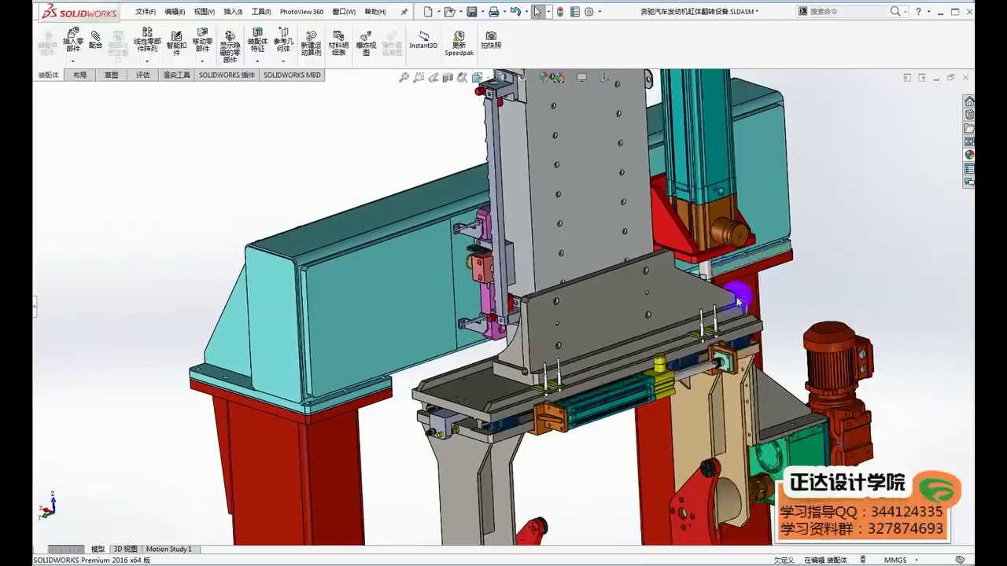
# Step: Orbit toward the cylinder mount and test how the carriage travels
pyautogui.scroll(1, 735, 299)
pyautogui.scroll(-1, 652, 324)
pyautogui.moveTo(653, 324); pyautogui.dragTo(599, 328, button='middle')
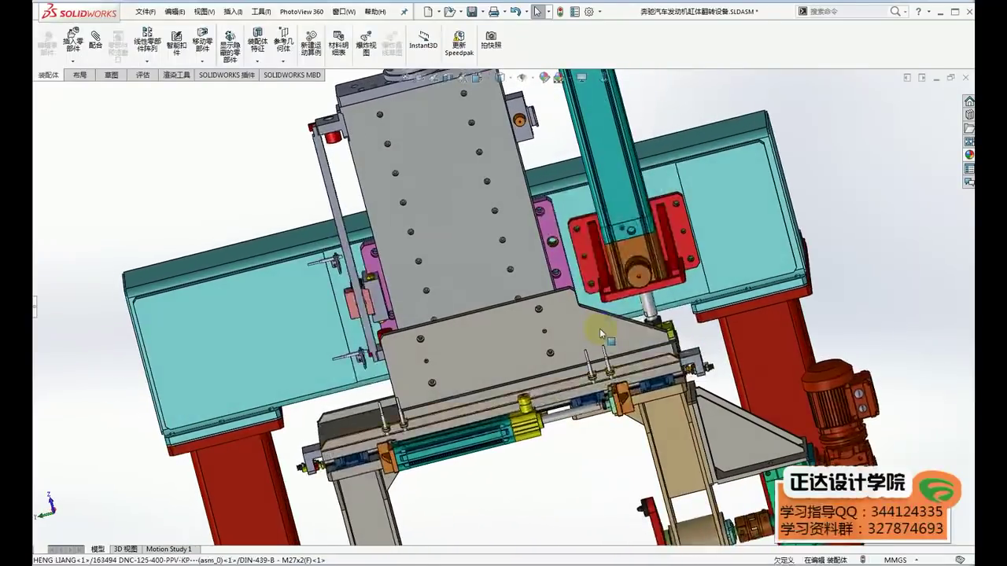
pyautogui.moveTo(639, 293); pyautogui.dragTo(603, 324)
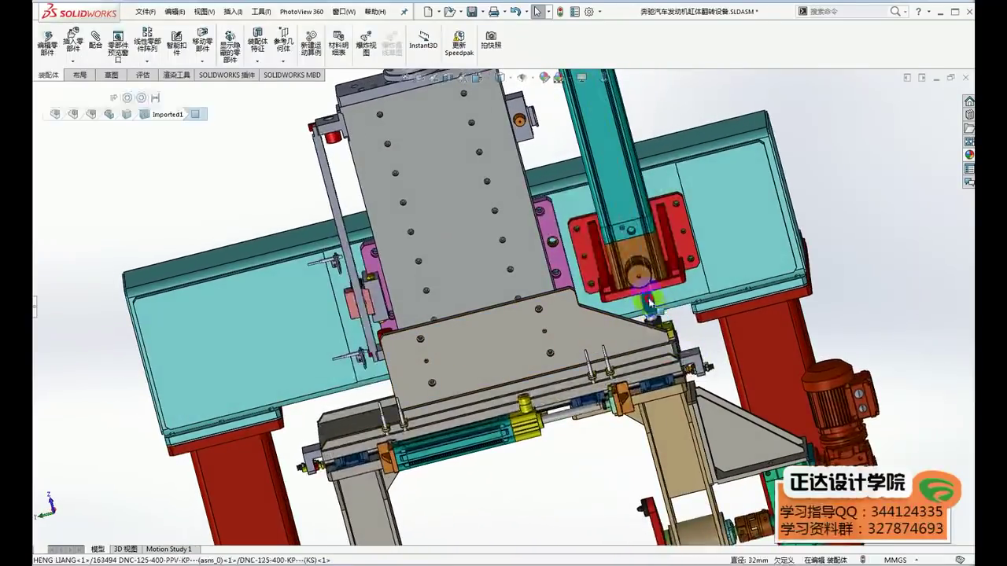
pyautogui.scroll(-3, 602, 324)
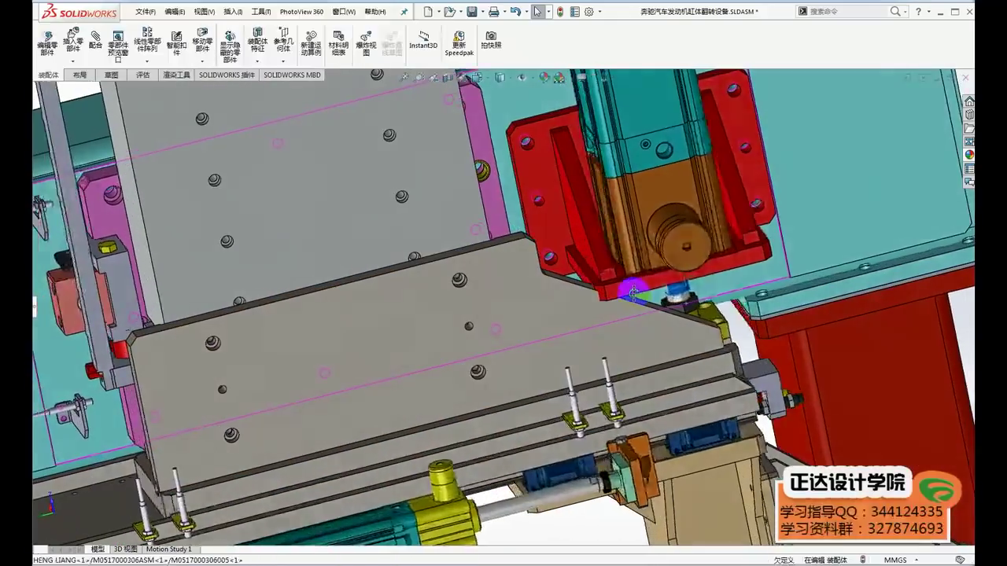
pyautogui.moveTo(602, 324); pyautogui.dragTo(652, 302, button='middle')
pyautogui.scroll(3, 651, 302)
pyautogui.scroll(2, 652, 302)
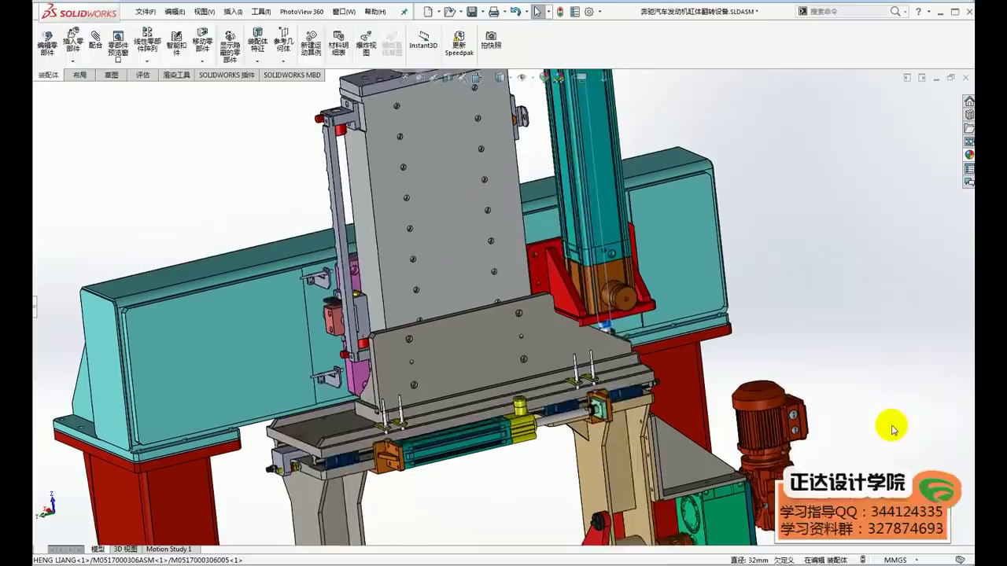
pyautogui.scroll(-3, 636, 334)
# Step: Extend the cylinder rod to lower the flip plate, then deselect the rod
pyautogui.moveTo(635, 335)
pyautogui.mouseDown()
pyautogui.moveTo(591, 456)
pyautogui.moveTo(608, 559)
pyautogui.mouseUp()
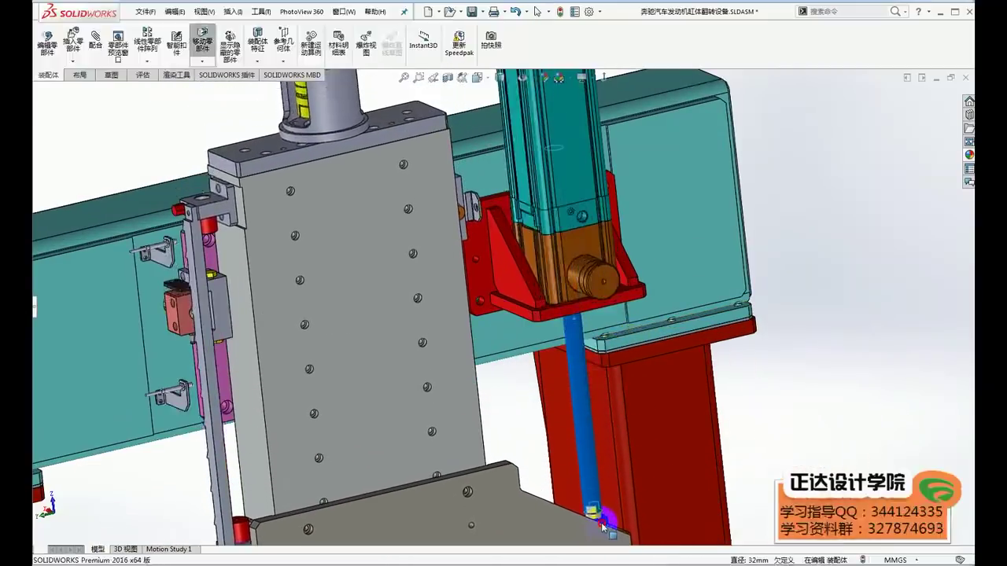
pyautogui.scroll(-2, 247, 291)
pyautogui.scroll(-2, 244, 288)
pyautogui.scroll(-2, 241, 286)
pyautogui.scroll(3, 559, 378)
pyautogui.scroll(3, 591, 371)
pyautogui.moveTo(591, 371)
pyautogui.mouseDown(button='middle')
pyautogui.moveTo(530, 371)
pyautogui.moveTo(551, 384)
pyautogui.mouseUp(button='middle')
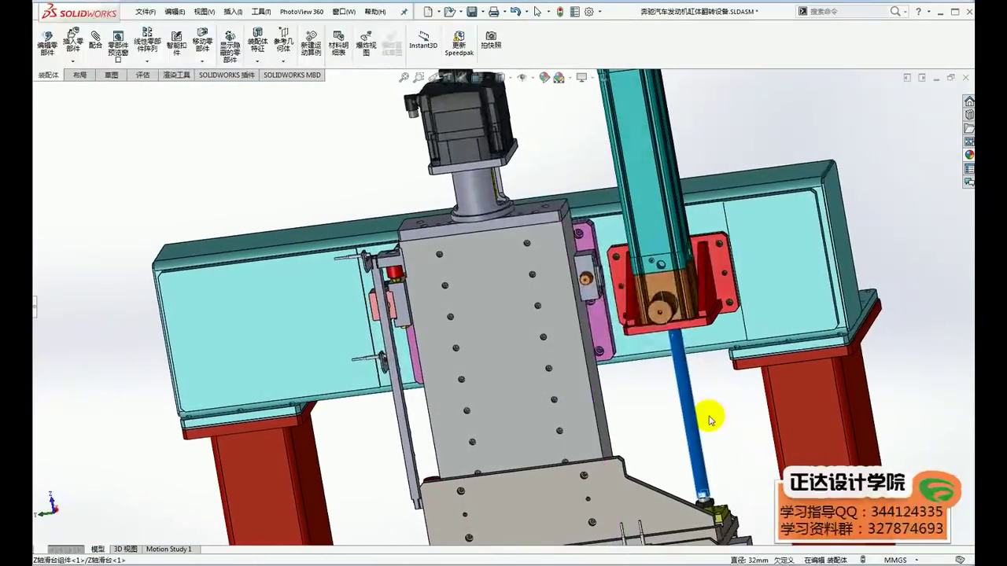
pyautogui.click(665, 425)
# Step: Test-drag the vertical slide upward, then cancel so it stays lowered
pyautogui.scroll(1, 645, 423)
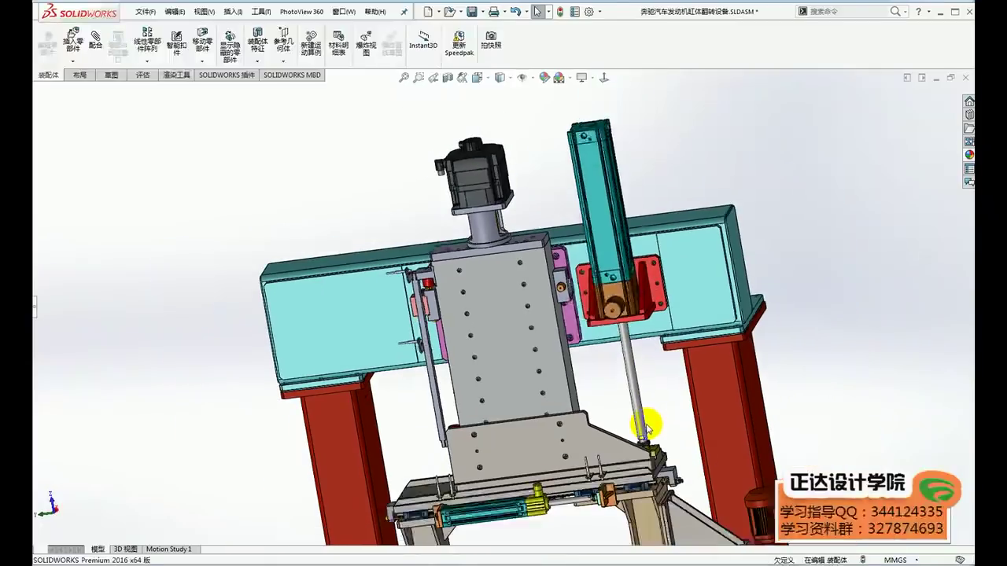
pyautogui.moveTo(612, 399); pyautogui.dragTo(638, 404, button='middle')
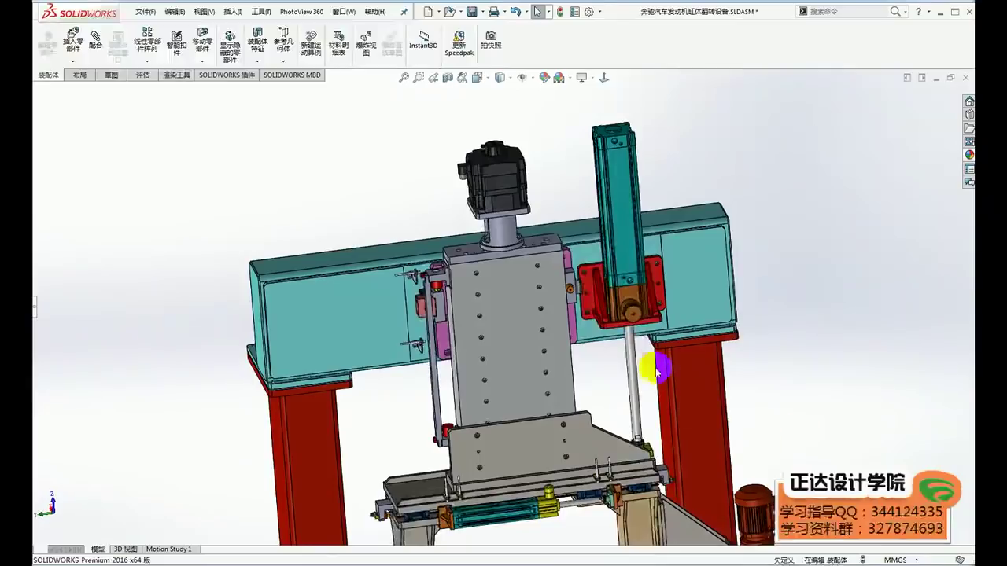
pyautogui.moveTo(634, 397)
pyautogui.mouseDown()
pyautogui.moveTo(634, 313)
pyautogui.moveTo(634, 346)
pyautogui.mouseUp()
pyautogui.press('Escape')
# Step: Orbit and zoom around the machine to inspect the lowered slide and sensor brackets
pyautogui.scroll(2, 843, 386)
pyautogui.moveTo(842, 386); pyautogui.dragTo(845, 381, button='middle')
pyautogui.scroll(-1, 771, 338)
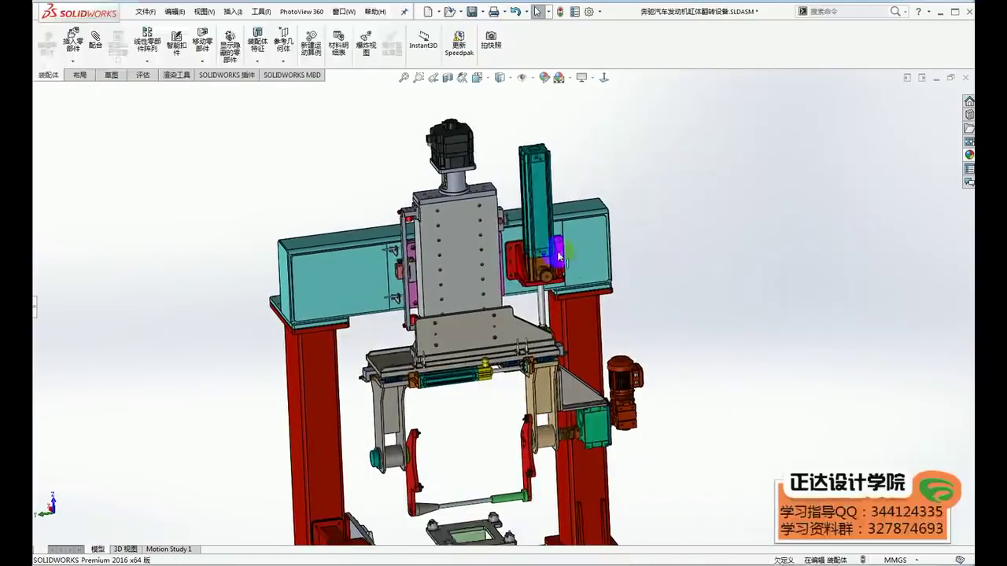
pyautogui.scroll(-2, 396, 321)
pyautogui.scroll(-2, 389, 260)
pyautogui.scroll(-2, 389, 260)
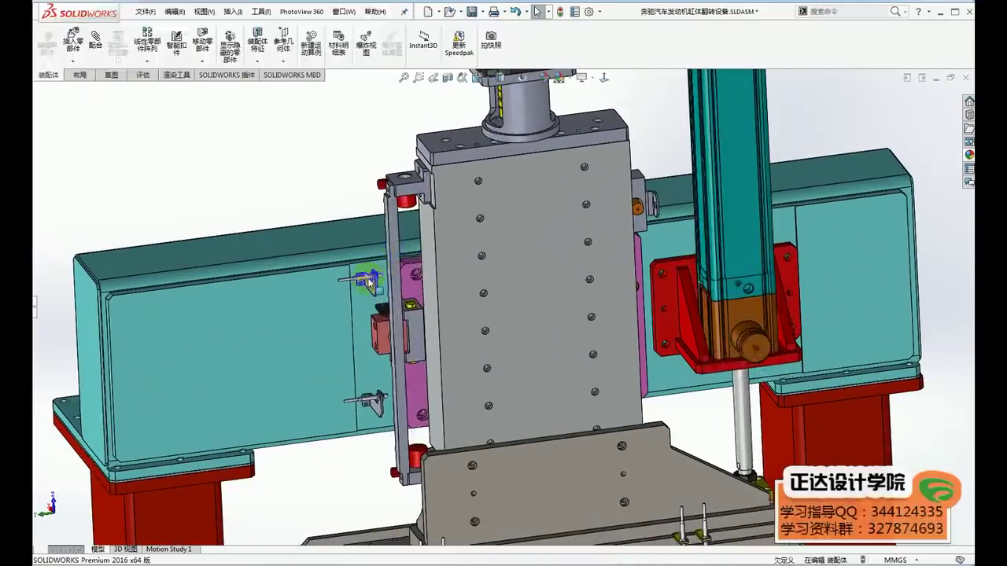
pyautogui.click(333, 506)
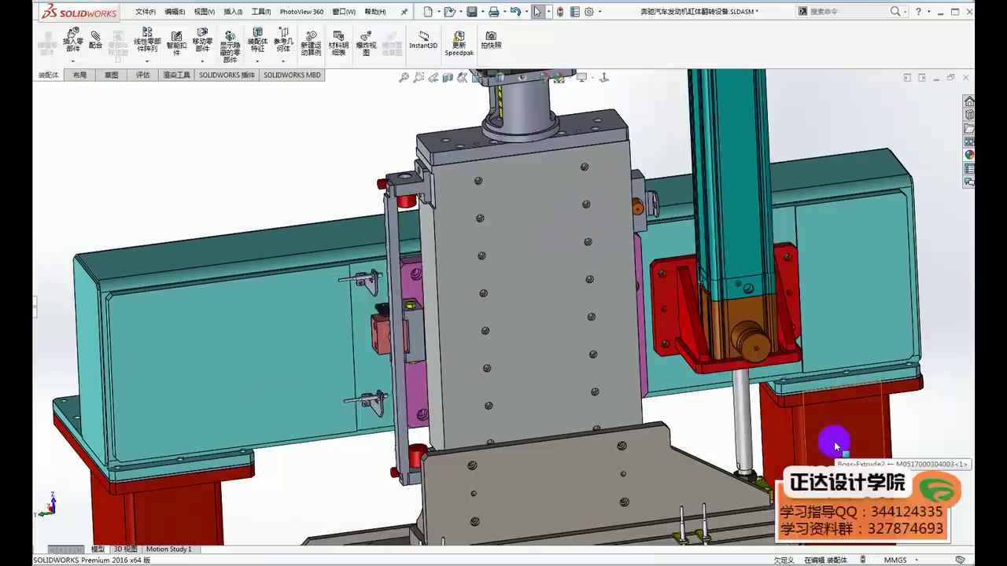
pyautogui.scroll(2, 792, 420)
pyautogui.scroll(-3, 506, 105)
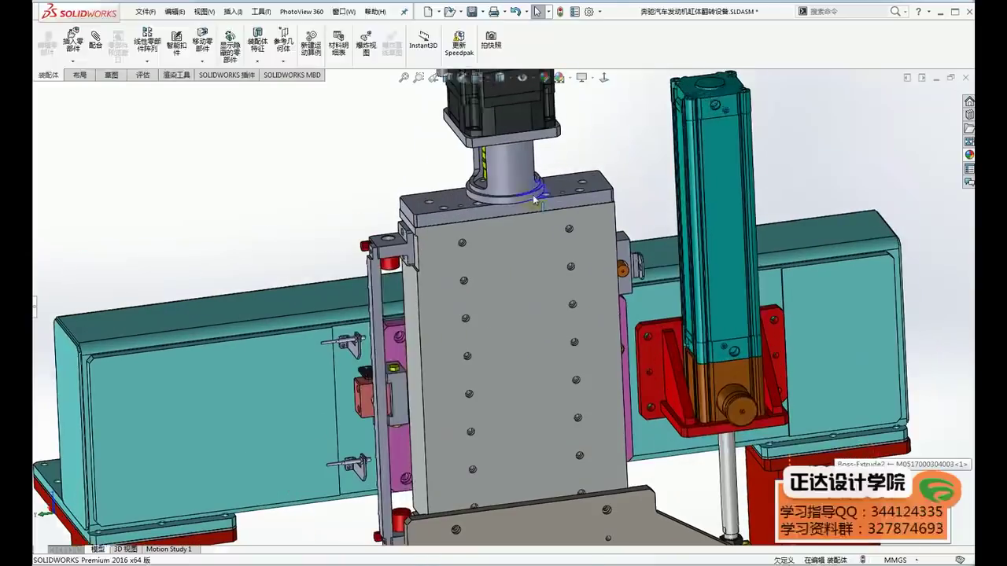
pyautogui.scroll(2, 503, 97)
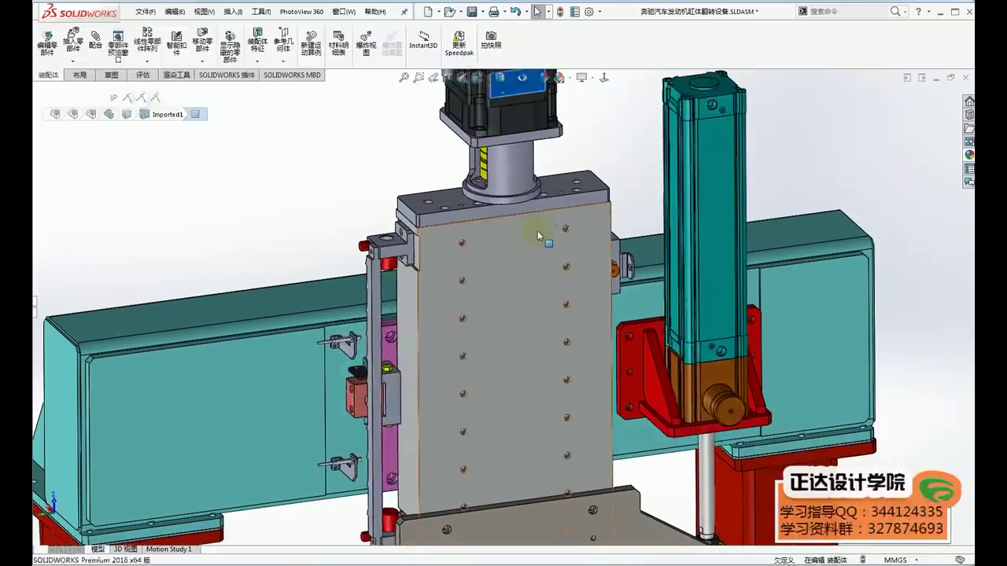
pyautogui.scroll(2, 540, 232)
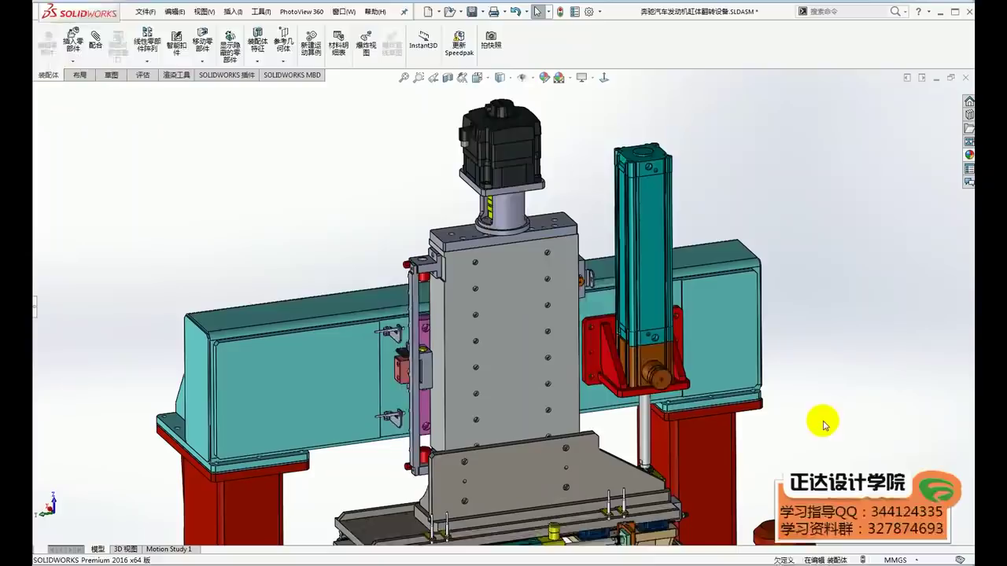
pyautogui.scroll(-3, 444, 386)
pyautogui.scroll(-2, 440, 373)
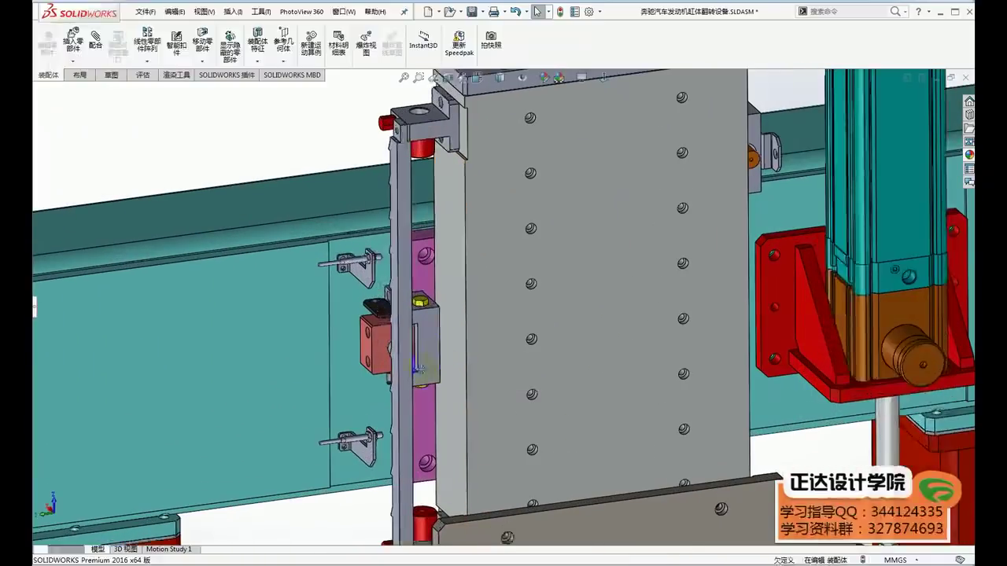
pyautogui.scroll(-2, 416, 366)
pyautogui.scroll(-1, 415, 363)
pyautogui.scroll(1, 415, 362)
pyautogui.click(415, 362)
pyautogui.moveTo(414, 362)
pyautogui.mouseDown(button='middle')
pyautogui.moveTo(461, 359)
pyautogui.moveTo(433, 365)
pyautogui.moveTo(443, 353)
pyautogui.moveTo(480, 378)
pyautogui.mouseUp(button='middle')
pyautogui.scroll(-2, 384, 394)
pyautogui.moveTo(384, 394)
pyautogui.mouseDown(button='middle')
pyautogui.moveTo(406, 378)
pyautogui.moveTo(432, 384)
pyautogui.mouseUp(button='middle')
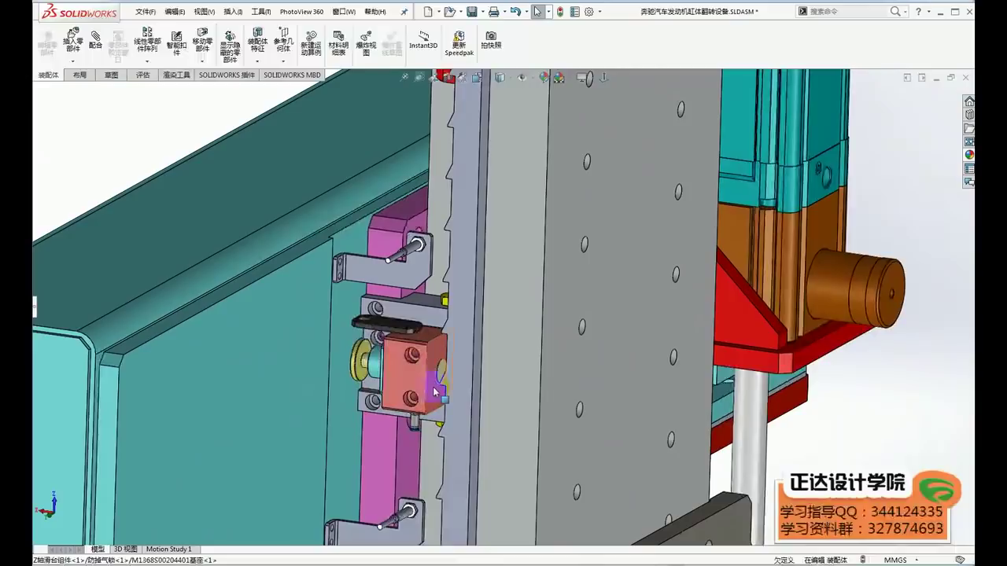
pyautogui.scroll(-2, 425, 369)
pyautogui.scroll(-1, 417, 341)
pyautogui.moveTo(418, 342)
pyautogui.mouseDown(button='middle')
pyautogui.moveTo(420, 320)
pyautogui.moveTo(452, 402)
pyautogui.moveTo(442, 403)
pyautogui.mouseUp(button='middle')
pyautogui.scroll(-1, 412, 320)
pyautogui.scroll(1, 413, 320)
pyautogui.scroll(1, 411, 322)
pyautogui.scroll(-2, 452, 405)
pyautogui.scroll(2, 442, 407)
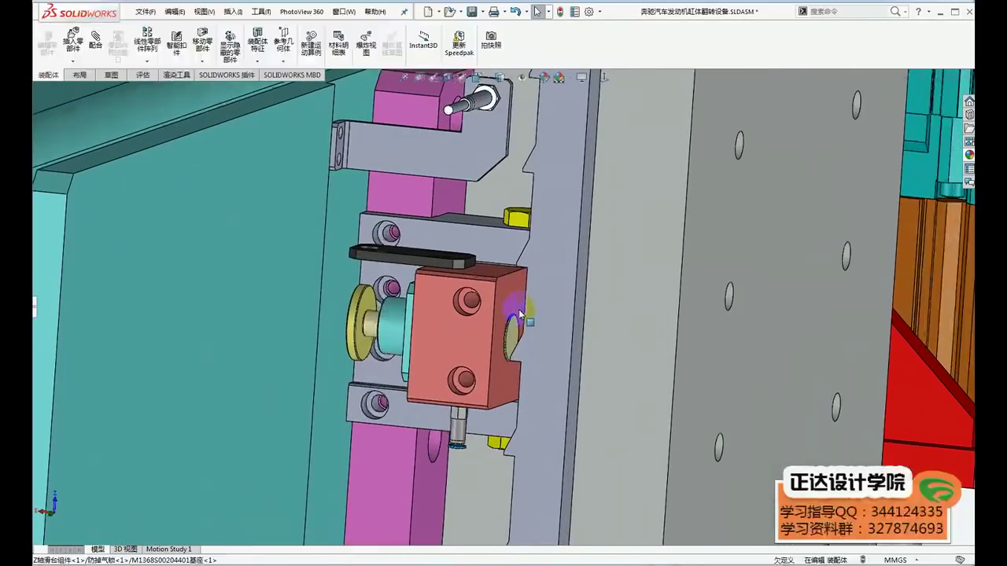
pyautogui.scroll(-2, 511, 323)
pyautogui.click(511, 325)
pyautogui.scroll(-1, 521, 275)
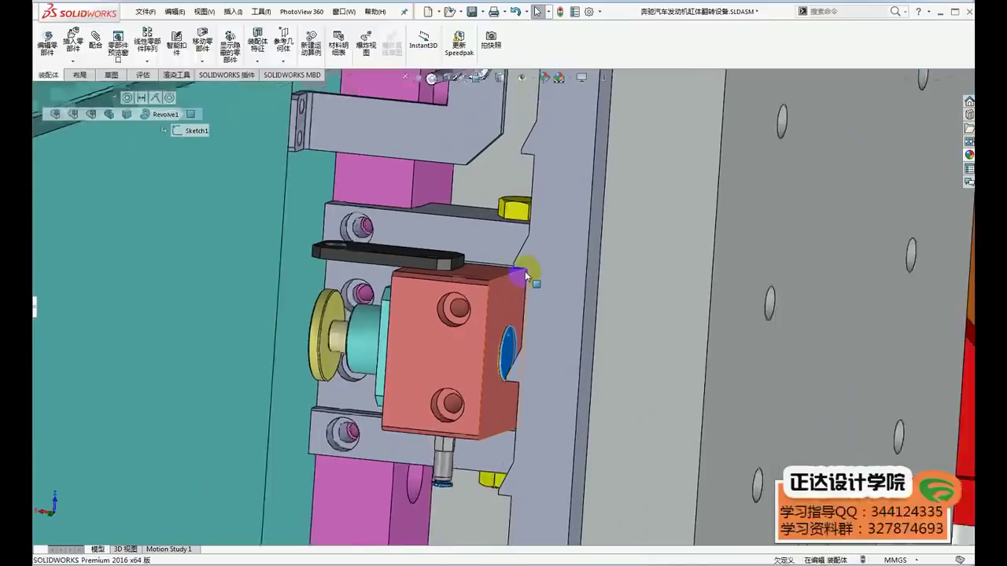
pyautogui.scroll(-2, 521, 274)
pyautogui.click(519, 274)
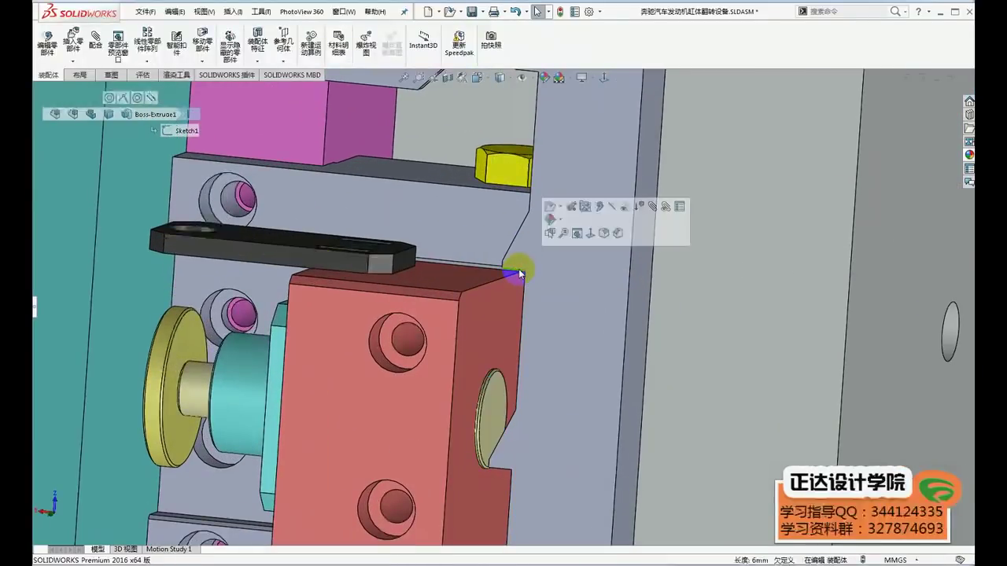
pyautogui.scroll(2, 517, 349)
pyautogui.scroll(2, 512, 352)
pyautogui.scroll(-1, 489, 349)
pyautogui.scroll(3, 487, 349)
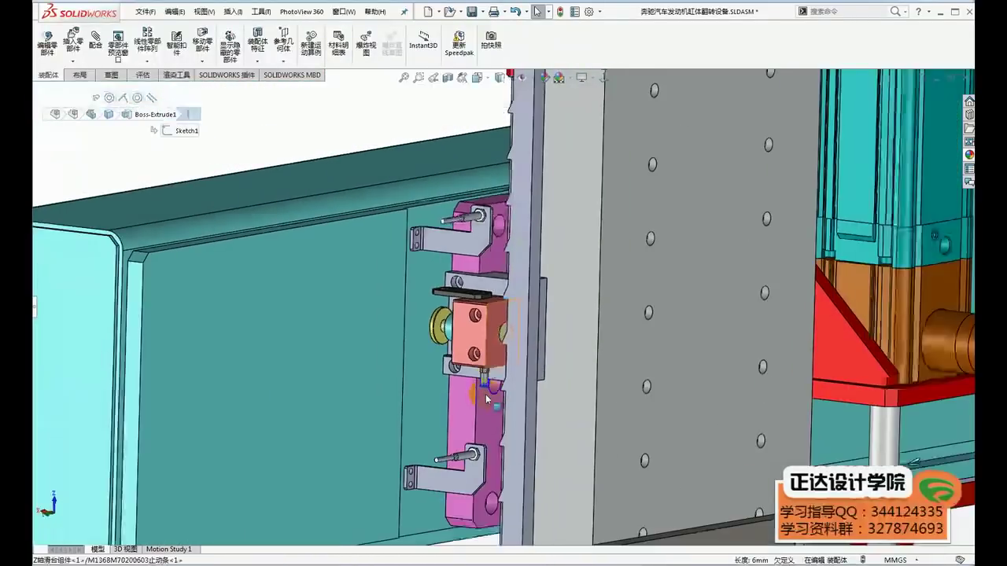
pyautogui.scroll(-1, 486, 400)
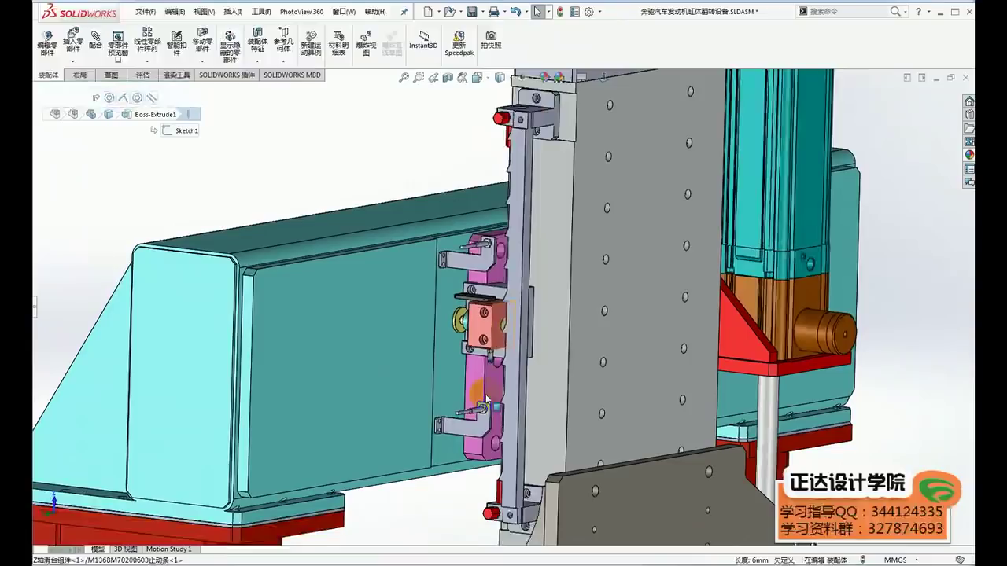
pyautogui.scroll(2, 487, 400)
pyautogui.scroll(2, 487, 400)
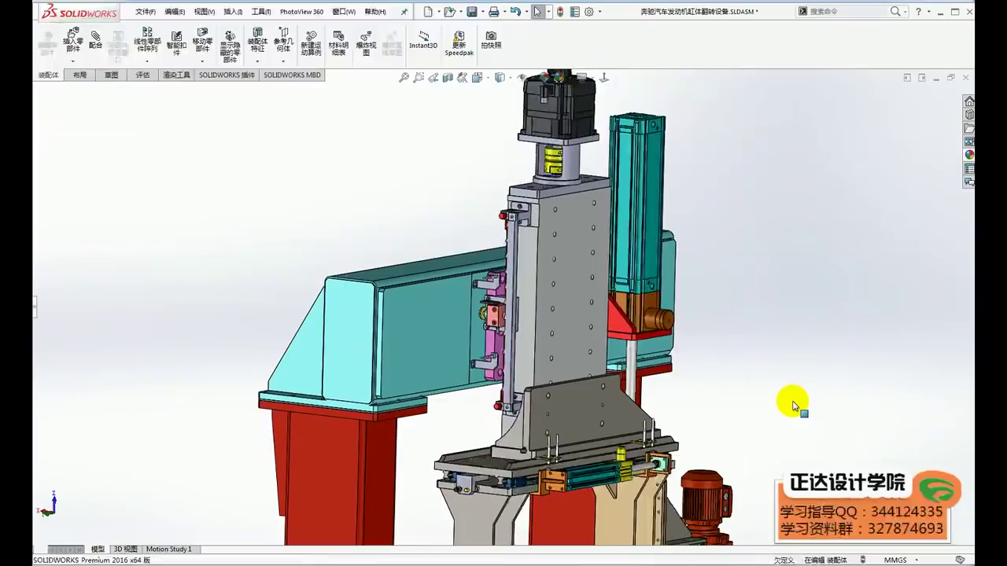
pyautogui.scroll(-2, 499, 288)
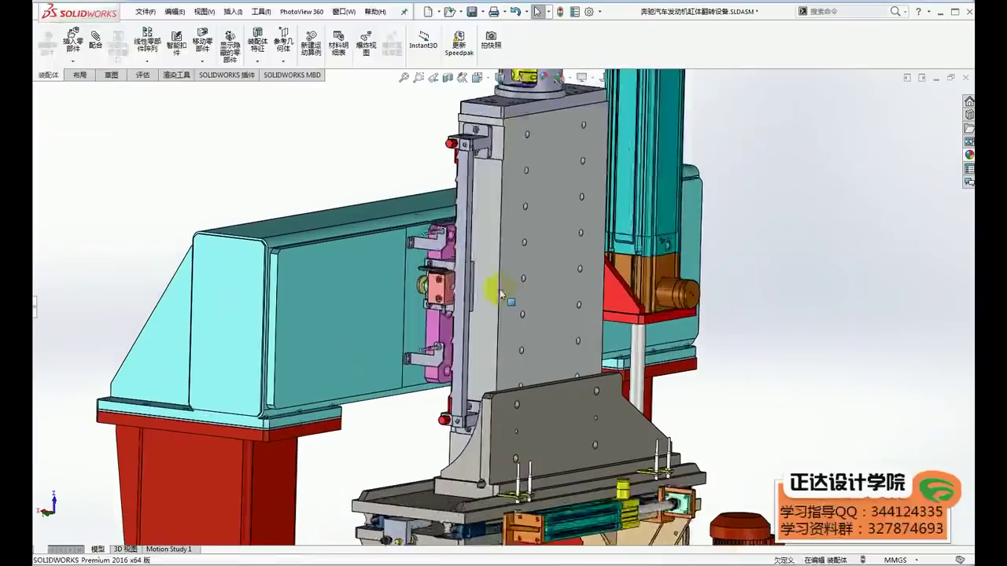
pyautogui.scroll(-2, 438, 306)
pyautogui.scroll(-2, 433, 290)
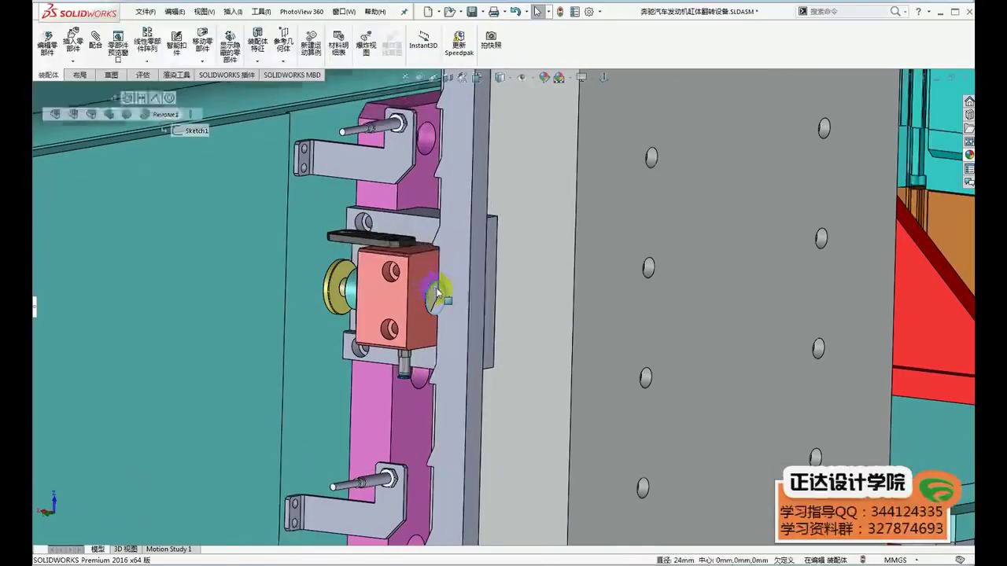
pyautogui.scroll(2, 434, 291)
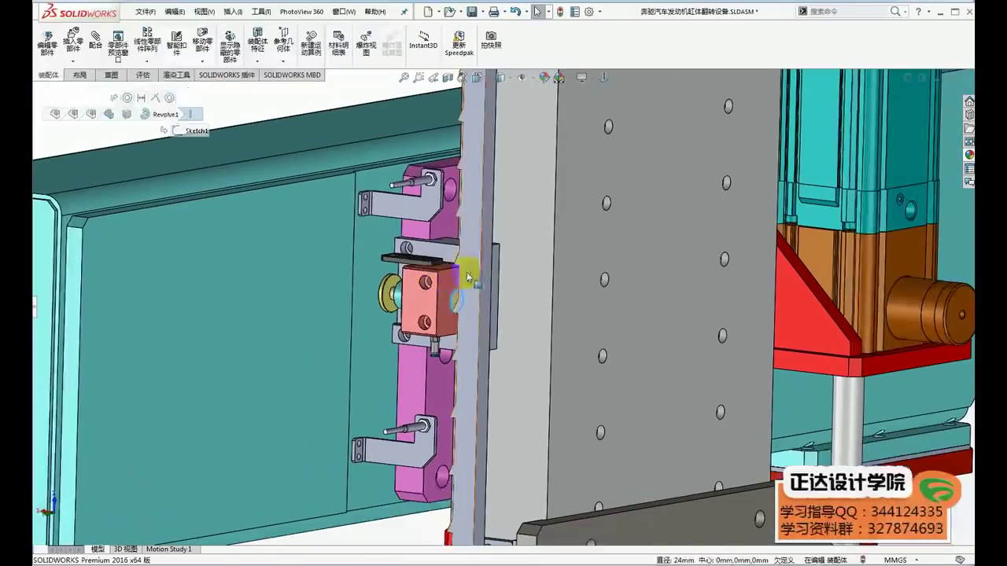
pyautogui.scroll(-3, 444, 295)
pyautogui.scroll(-1, 478, 299)
pyautogui.scroll(4, 484, 330)
pyautogui.scroll(3, 493, 350)
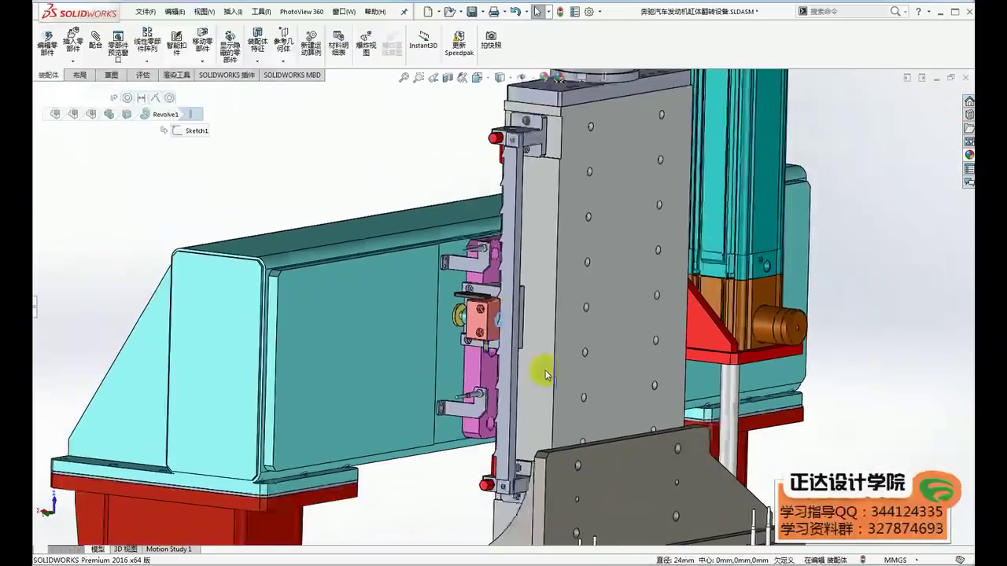
pyautogui.scroll(2, 540, 371)
pyautogui.scroll(-2, 511, 369)
pyautogui.scroll(2, 520, 383)
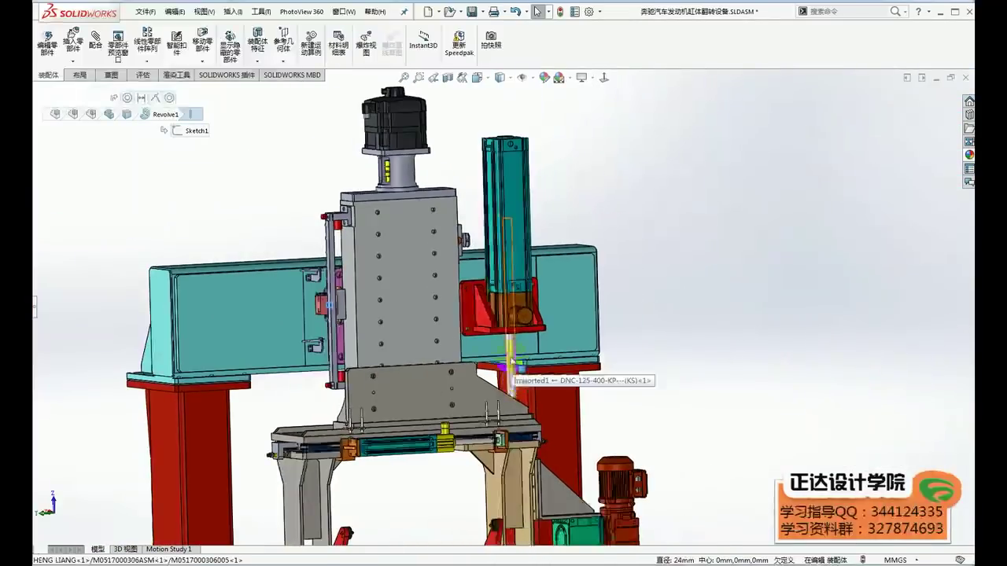
pyautogui.scroll(2, 511, 370)
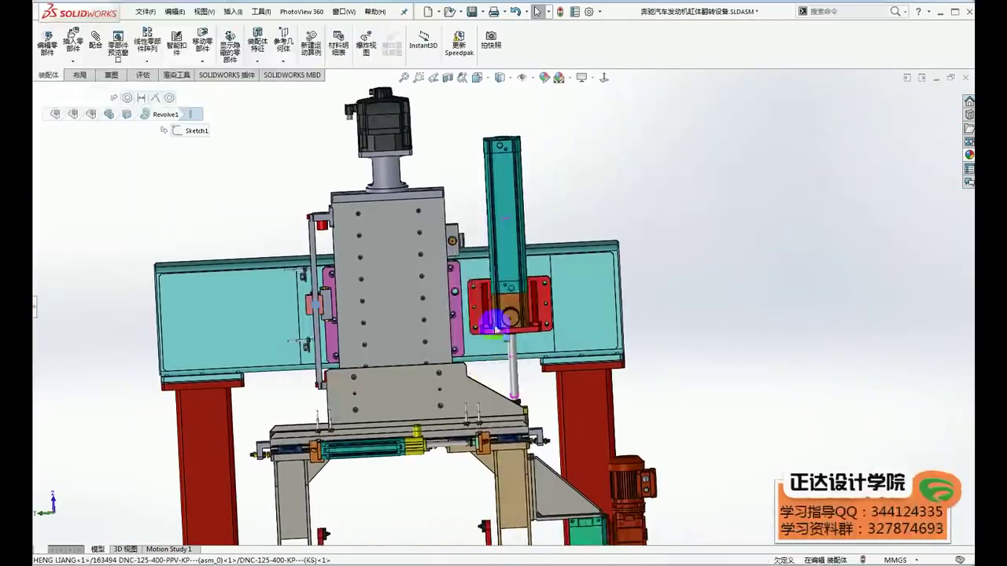
pyautogui.click(752, 384)
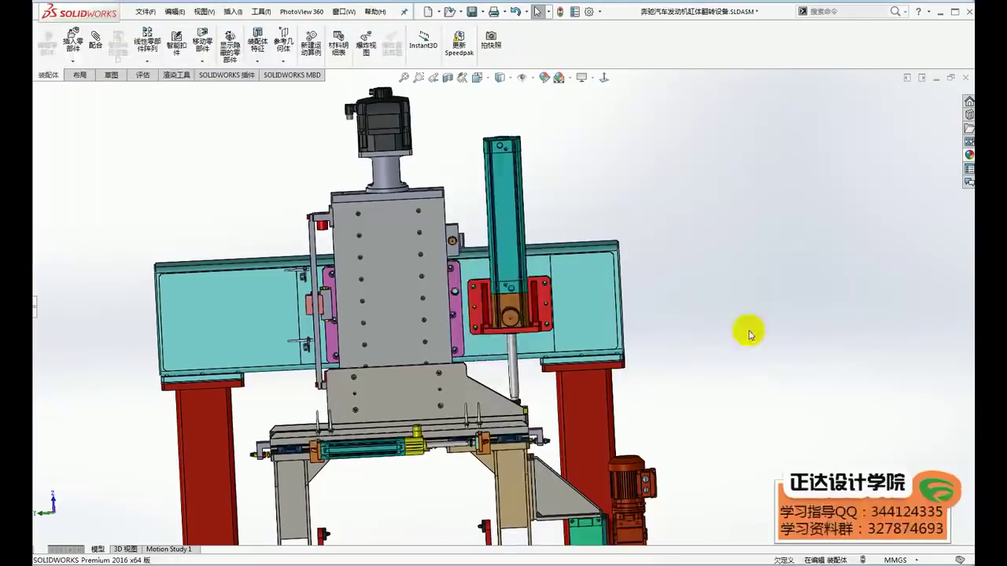
pyautogui.scroll(-2, 515, 321)
pyautogui.scroll(-3, 517, 321)
pyautogui.scroll(-3, 543, 335)
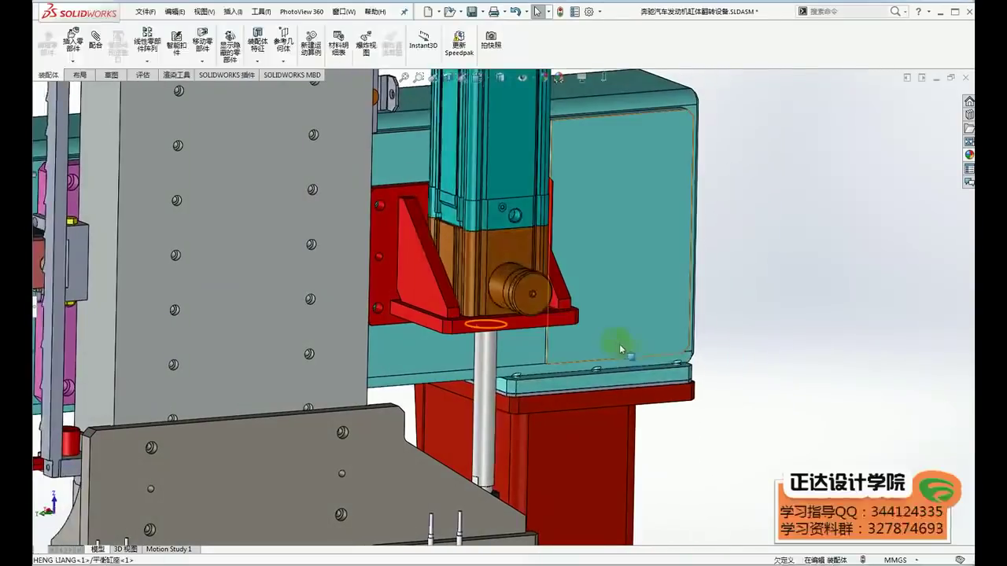
pyautogui.press('z')
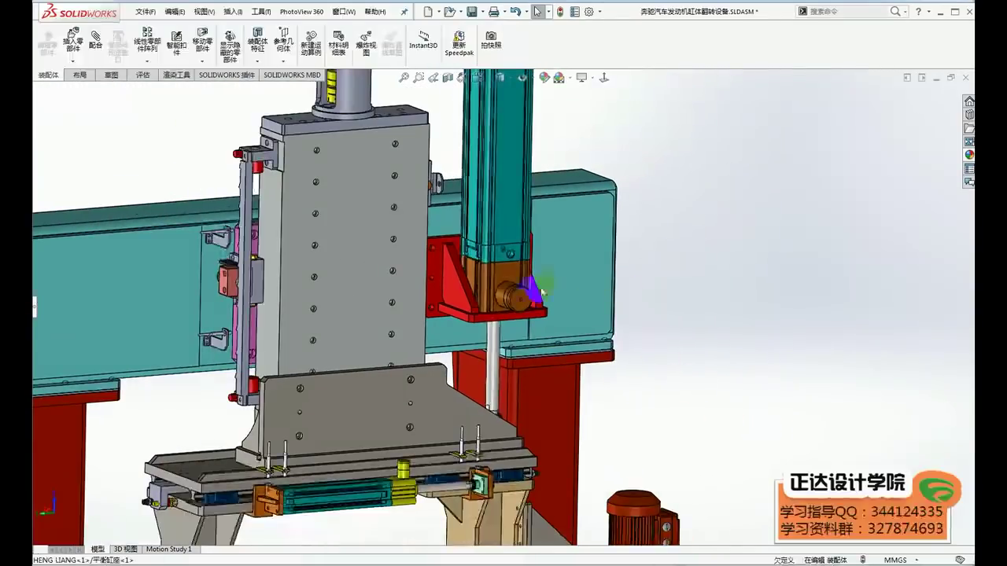
pyautogui.scroll(-1, 523, 289)
pyautogui.scroll(-1, 512, 292)
pyautogui.scroll(-1, 503, 298)
pyautogui.click(502, 297)
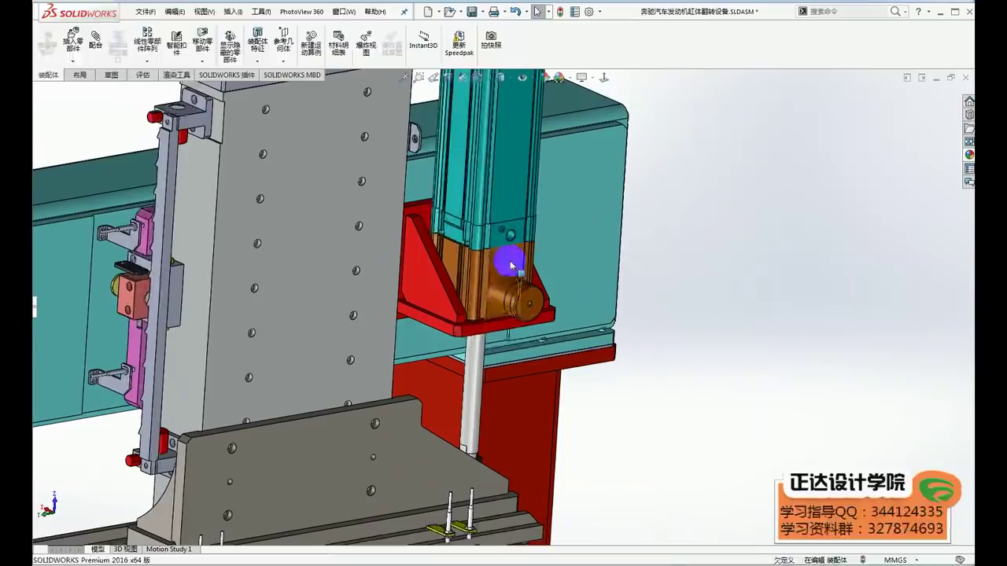
pyautogui.click(512, 263)
pyautogui.click(764, 391)
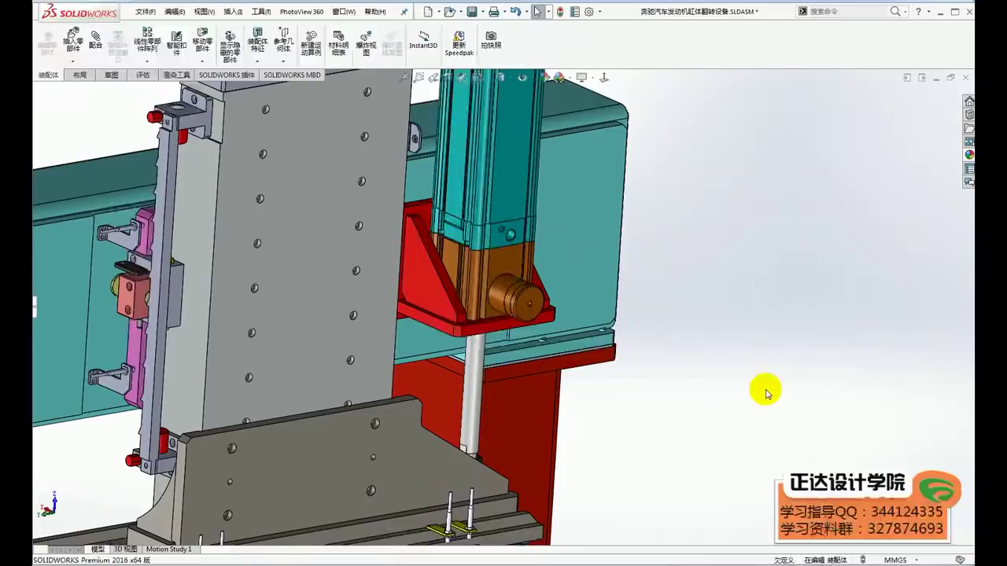
pyautogui.scroll(3, 726, 385)
pyautogui.scroll(2, 714, 388)
pyautogui.scroll(2, 700, 369)
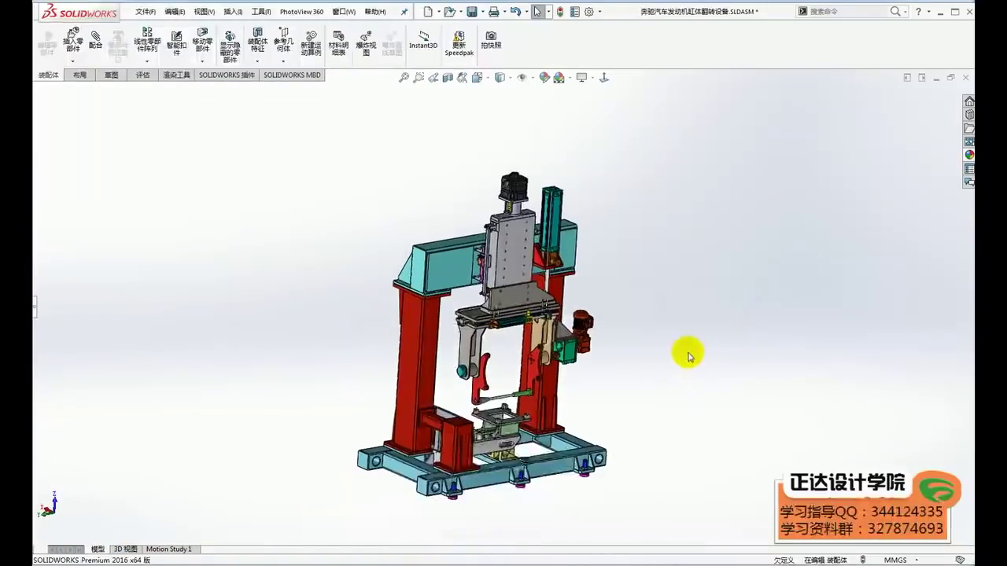
pyautogui.scroll(-2, 532, 319)
pyautogui.scroll(-2, 538, 277)
pyautogui.moveTo(537, 277)
pyautogui.mouseDown()
pyautogui.moveTo(540, 255)
pyautogui.moveTo(591, 297)
pyautogui.mouseUp()
pyautogui.click(709, 413)
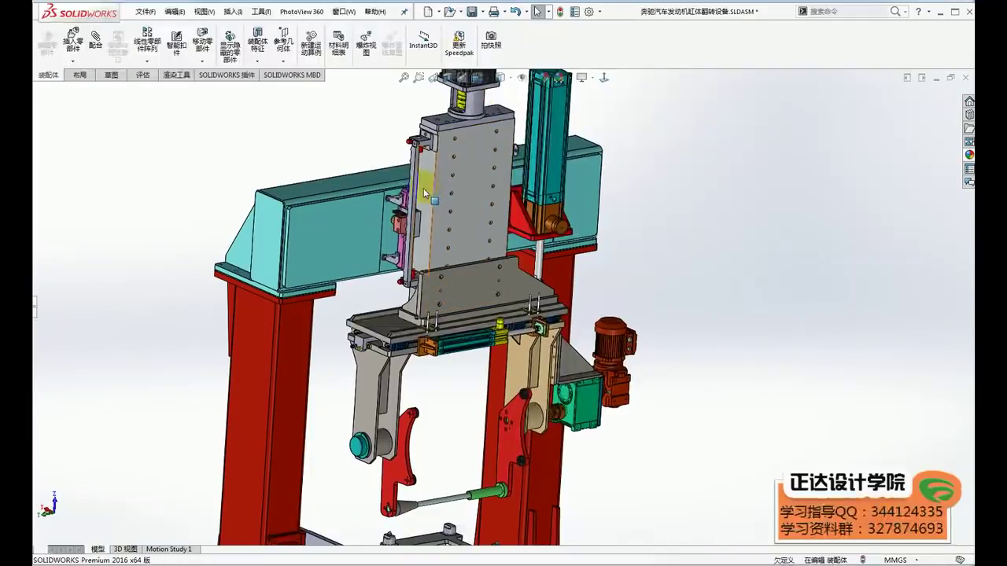
pyautogui.scroll(-3, 424, 194)
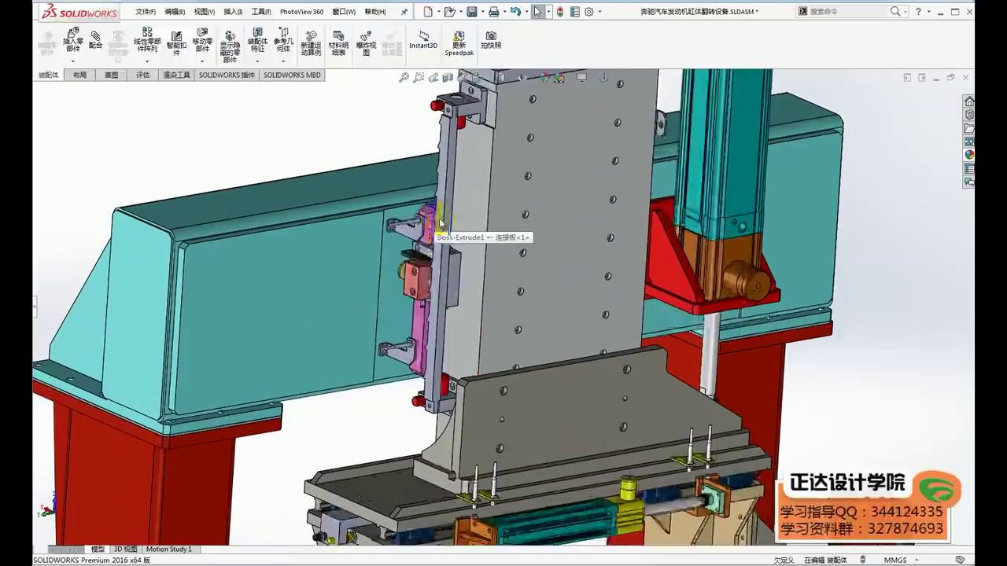
pyautogui.moveTo(445, 231); pyautogui.dragTo(509, 370, button='middle')
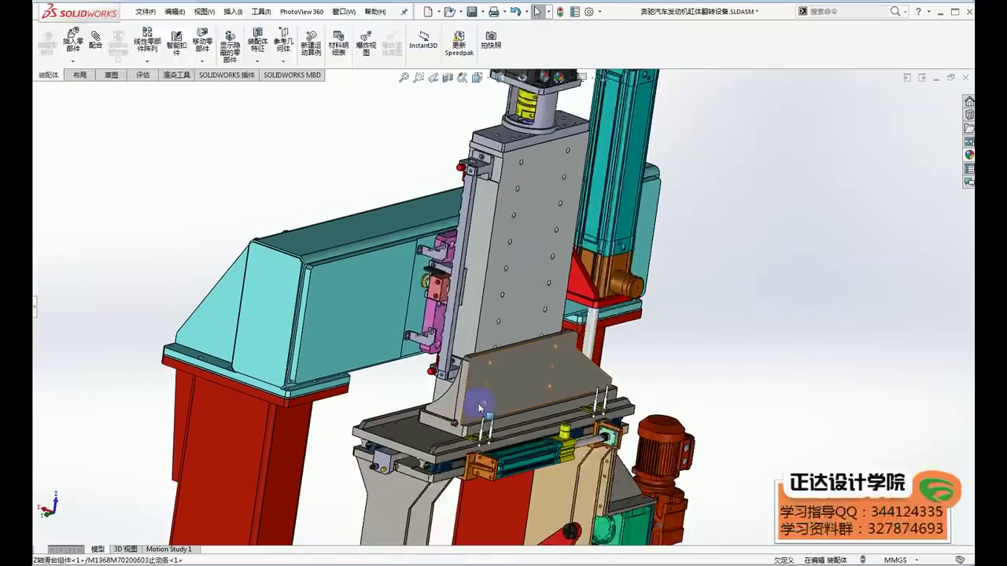
pyautogui.moveTo(479, 404); pyautogui.dragTo(689, 373, button='middle')
pyautogui.scroll(2, 689, 373)
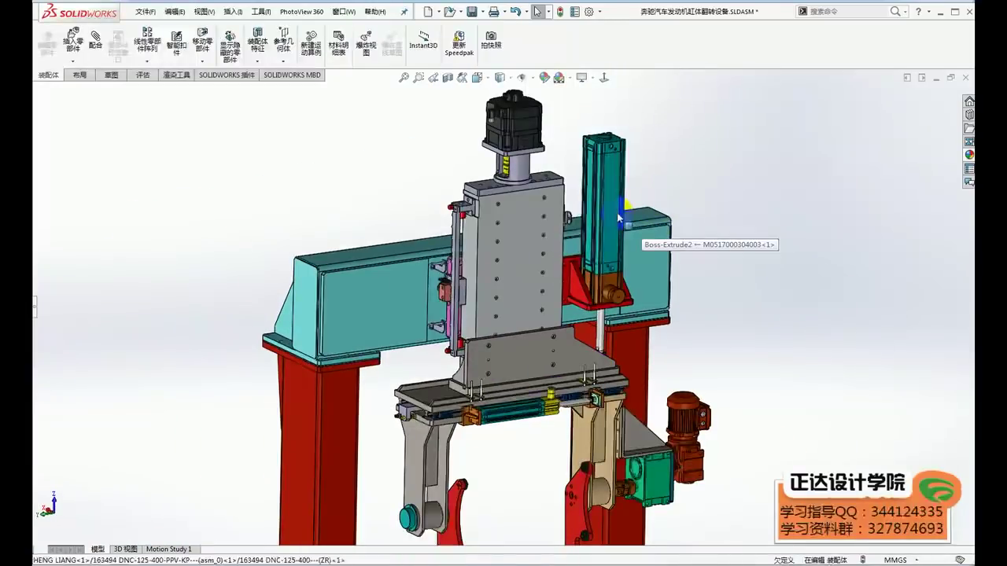
pyautogui.click(617, 214)
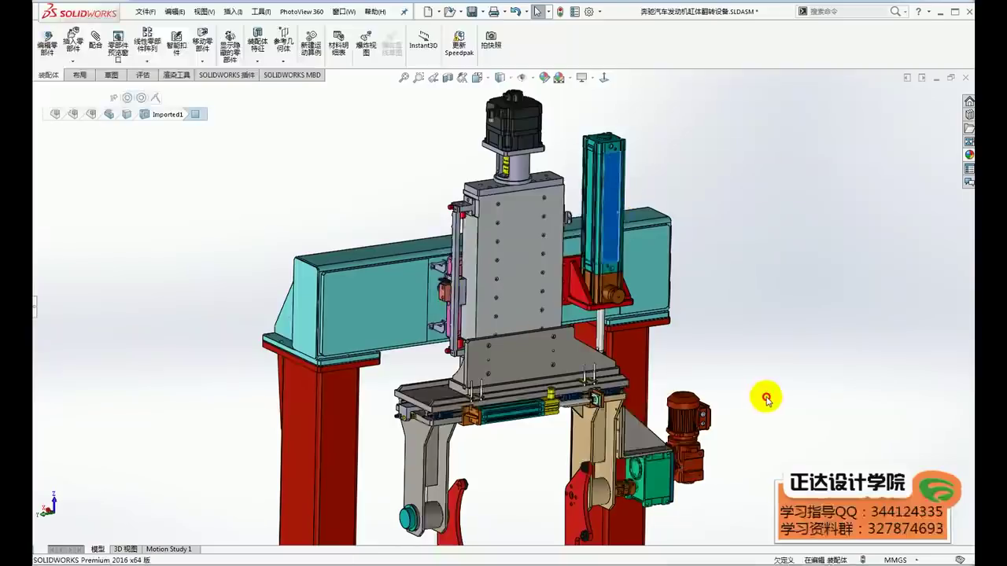
pyautogui.click(766, 399)
pyautogui.scroll(-2, 637, 299)
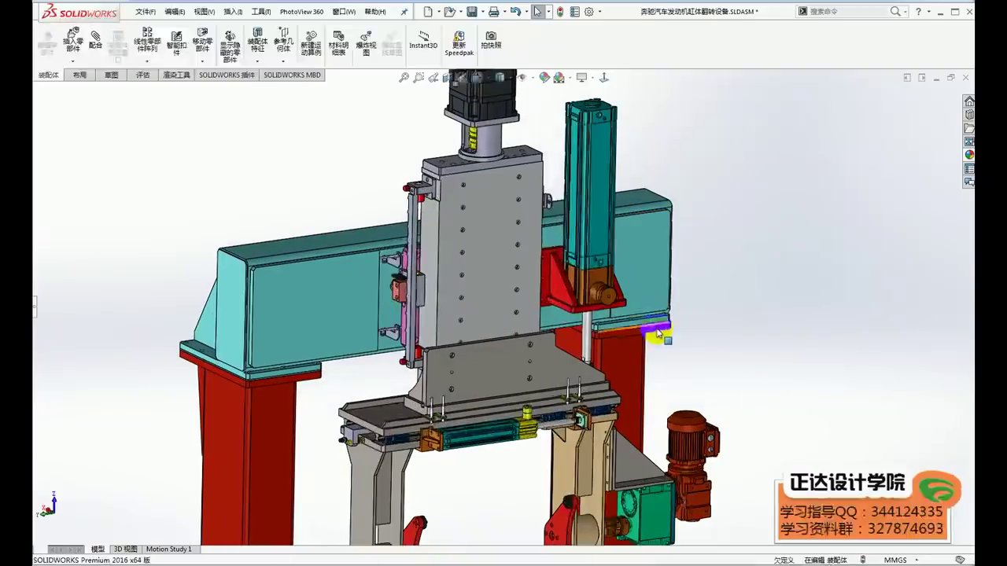
pyautogui.scroll(-1, 666, 327)
pyautogui.scroll(-1, 780, 366)
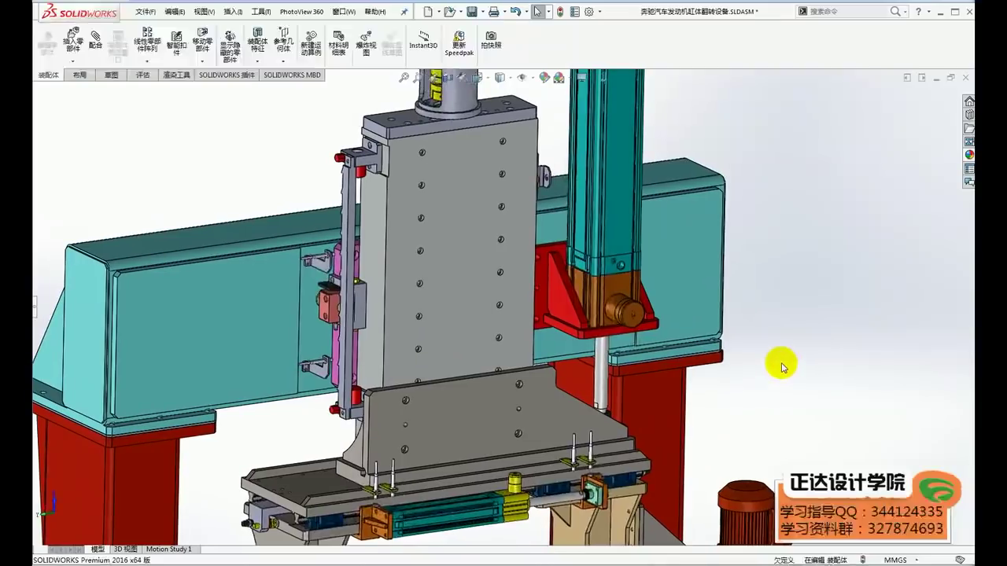
pyautogui.click(605, 291)
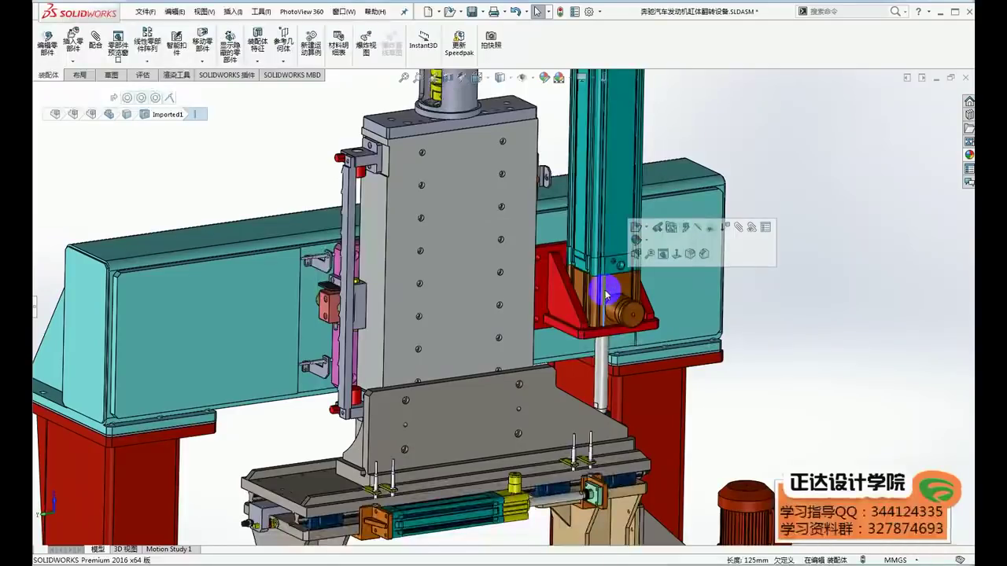
pyautogui.click(758, 396)
pyautogui.scroll(3, 641, 449)
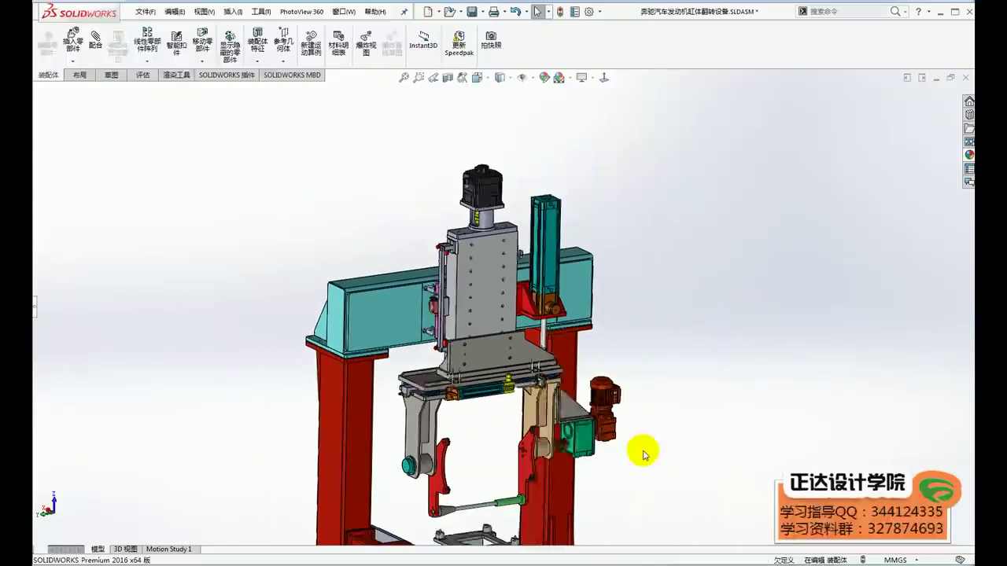
pyautogui.scroll(-3, 499, 376)
pyautogui.scroll(-3, 500, 376)
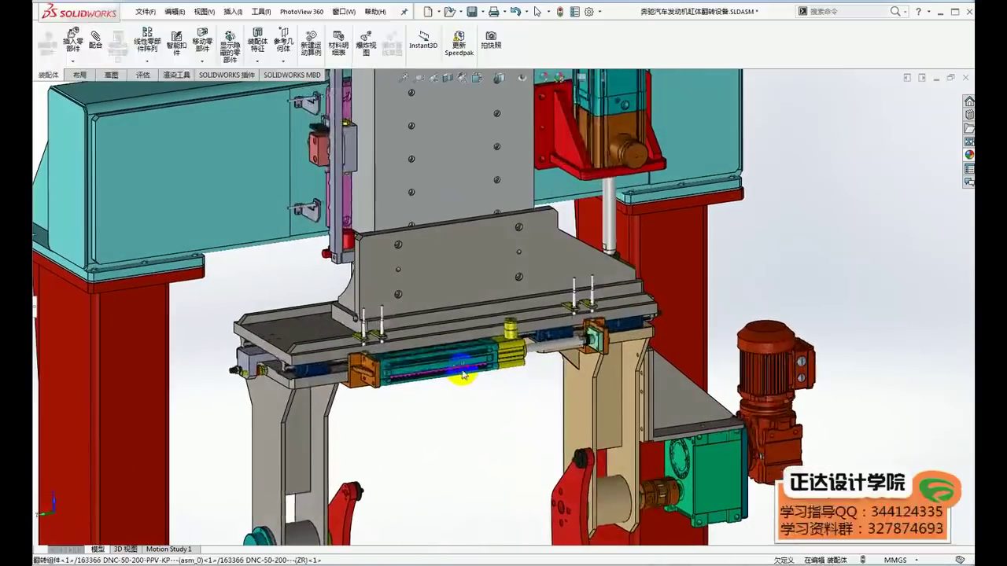
pyautogui.scroll(2, 496, 434)
pyautogui.scroll(3, 495, 434)
pyautogui.scroll(-5, 441, 429)
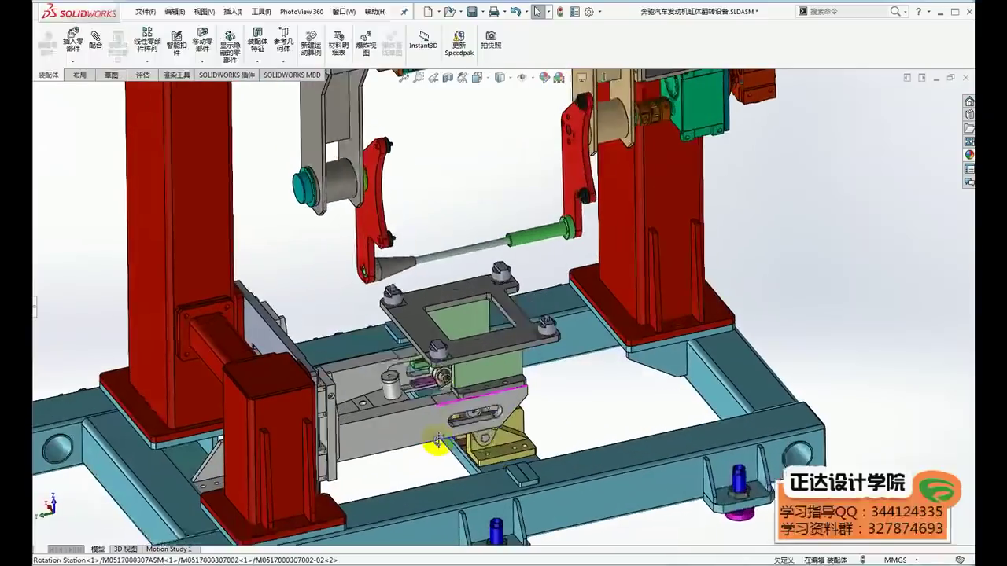
pyautogui.scroll(2, 436, 429)
pyautogui.scroll(1, 461, 481)
pyautogui.scroll(1, 579, 465)
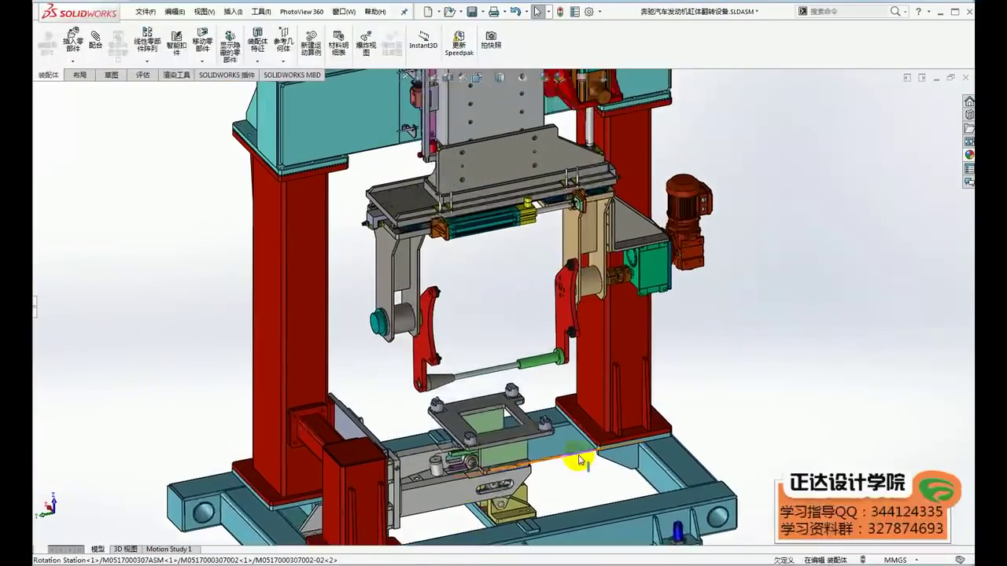
pyautogui.scroll(1, 629, 397)
pyautogui.keyDown('ctrl'); pyautogui.moveTo(629, 397); pyautogui.dragTo(625, 525, button='middle'); pyautogui.keyUp('ctrl')
pyautogui.moveTo(582, 318)
pyautogui.keyDown('shift'); pyautogui.mouseDown(button='middle')
pyautogui.moveTo(580, 291)
pyautogui.moveTo(589, 304)
pyautogui.mouseUp(button='middle'); pyautogui.keyUp('shift')
pyautogui.scroll(1, 712, 418)
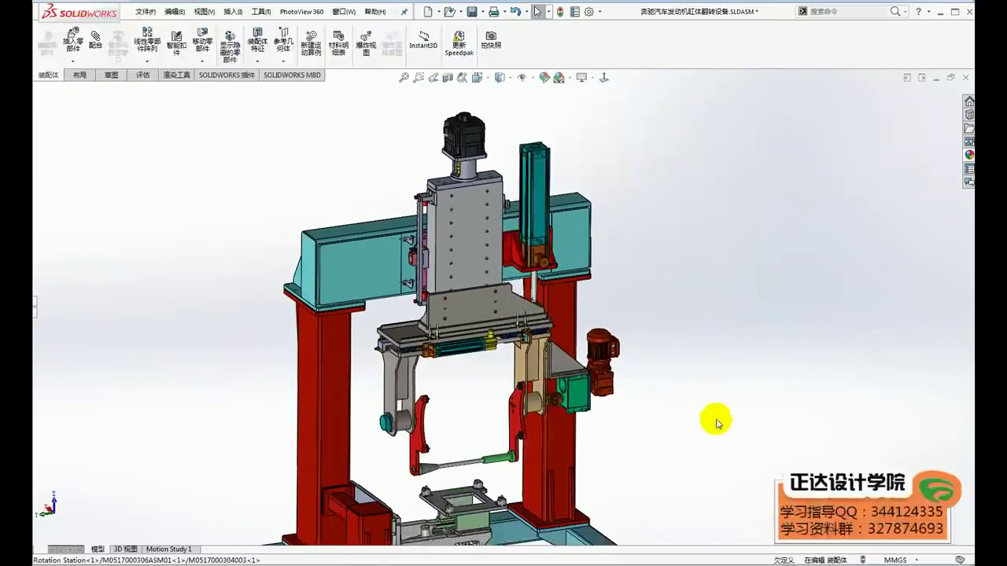
pyautogui.scroll(1, 749, 396)
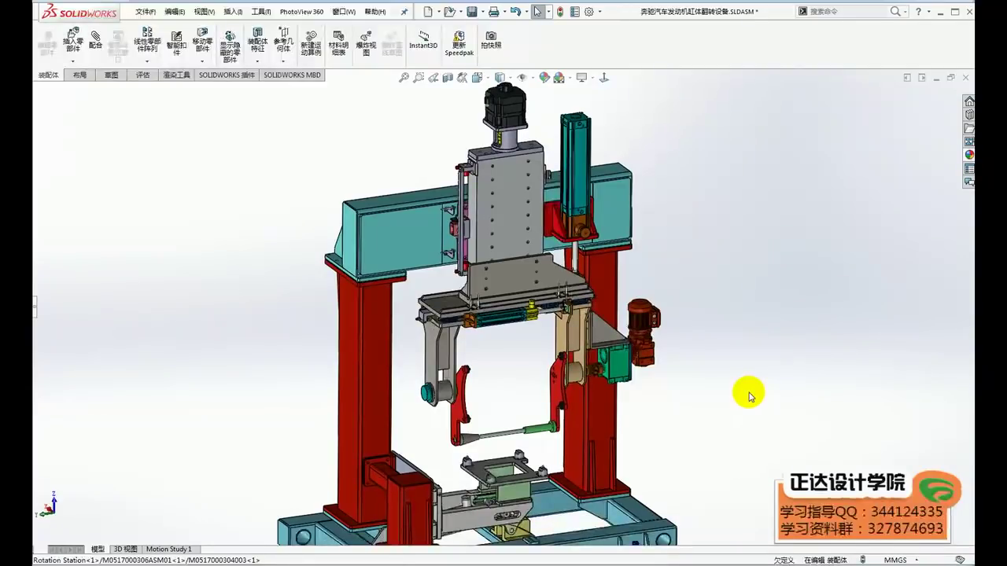
pyautogui.scroll(-2, 539, 337)
pyautogui.scroll(-2, 503, 337)
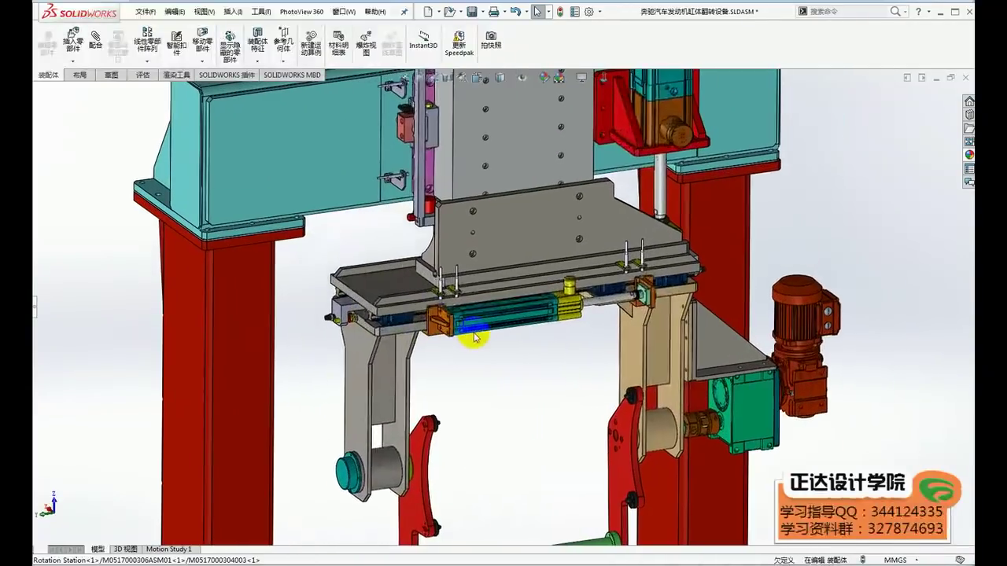
pyautogui.scroll(2, 472, 425)
pyautogui.moveTo(530, 355)
pyautogui.mouseDown(button='middle')
pyautogui.moveTo(508, 331)
pyautogui.moveTo(524, 344)
pyautogui.mouseUp(button='middle')
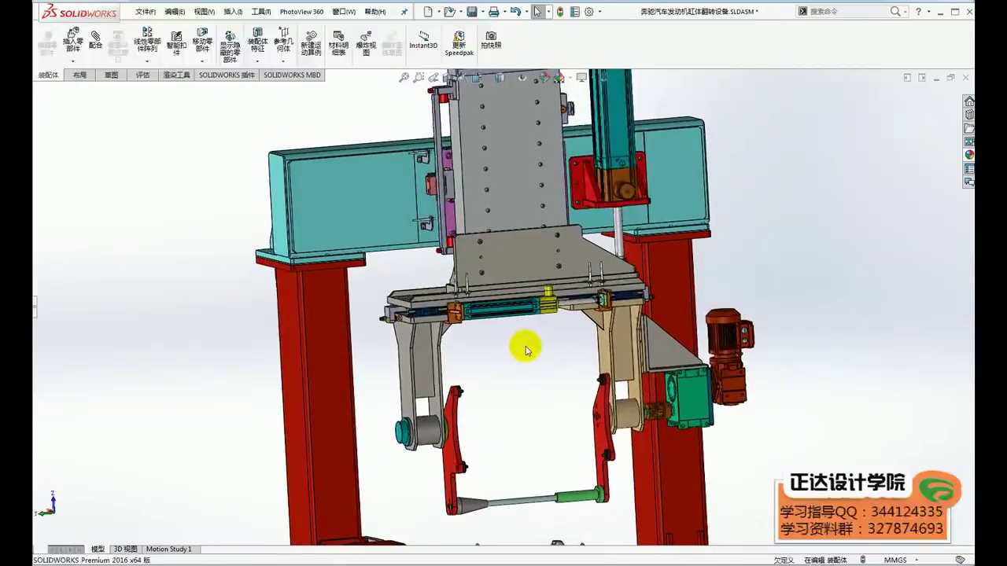
pyautogui.scroll(-1, 512, 346)
pyautogui.scroll(-1, 498, 342)
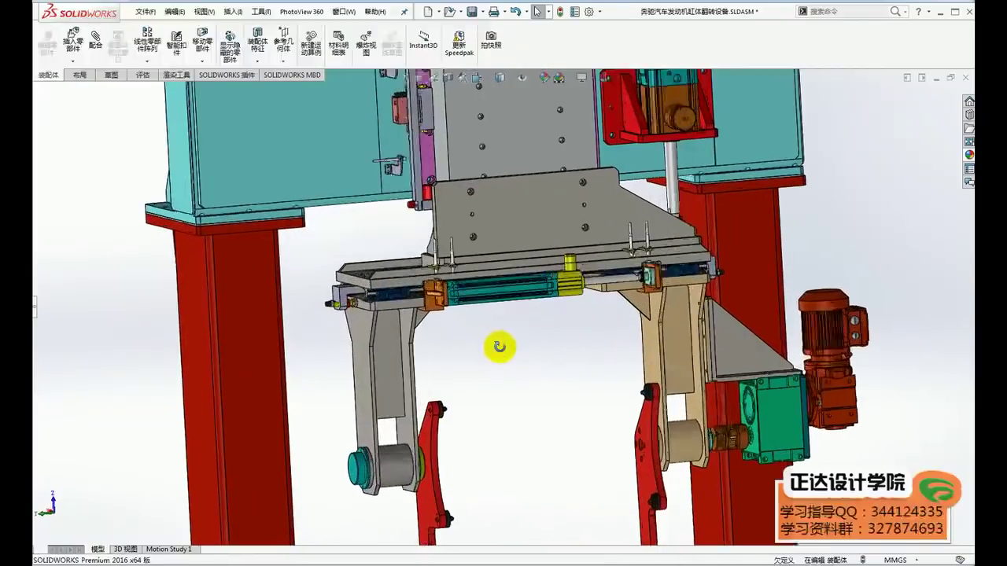
pyautogui.scroll(-1, 499, 343)
pyautogui.scroll(-2, 550, 306)
pyautogui.scroll(-2, 577, 279)
pyautogui.scroll(-1, 550, 283)
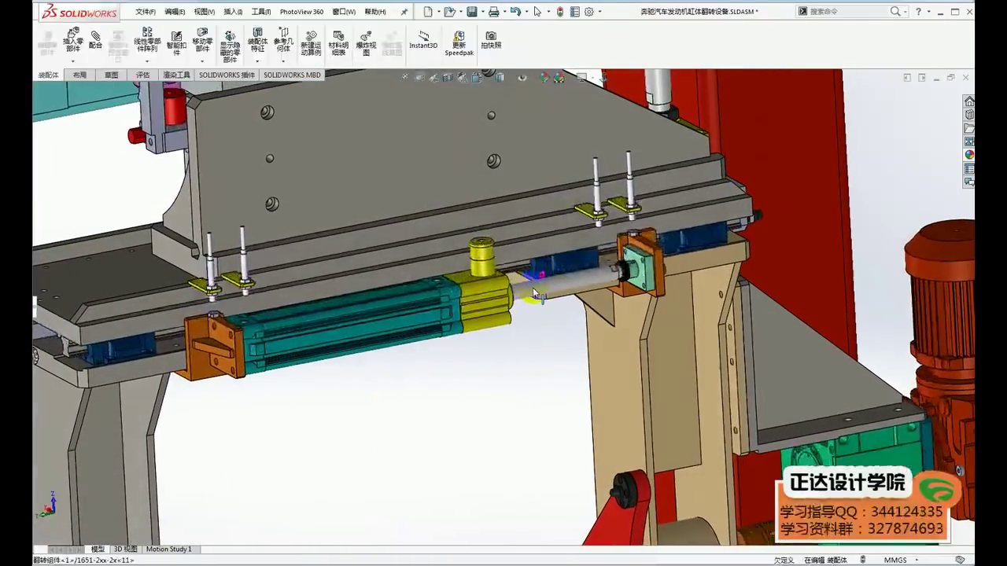
pyautogui.click(535, 288)
pyautogui.scroll(1, 514, 363)
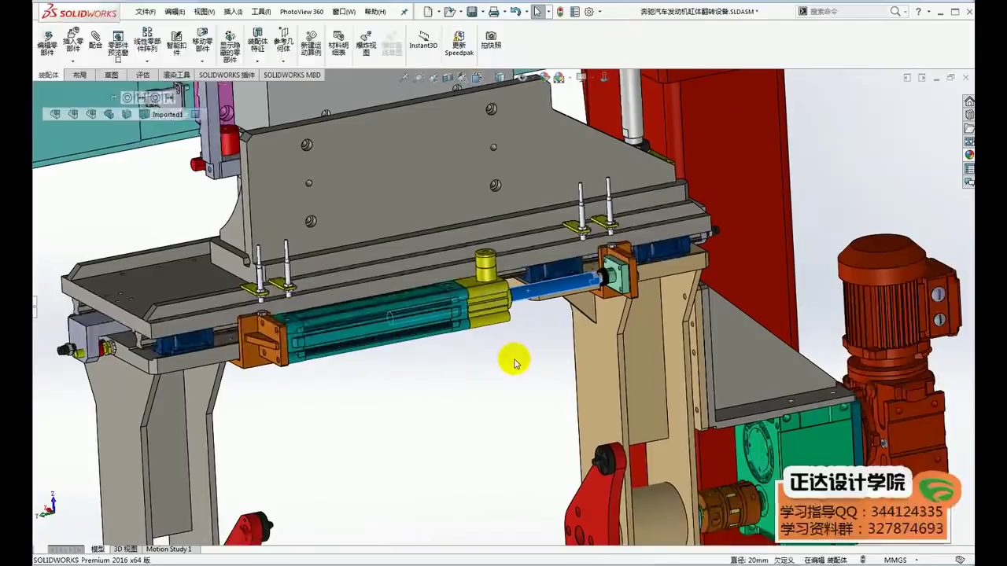
pyautogui.scroll(1, 454, 412)
pyautogui.scroll(1, 460, 417)
pyautogui.scroll(1, 468, 425)
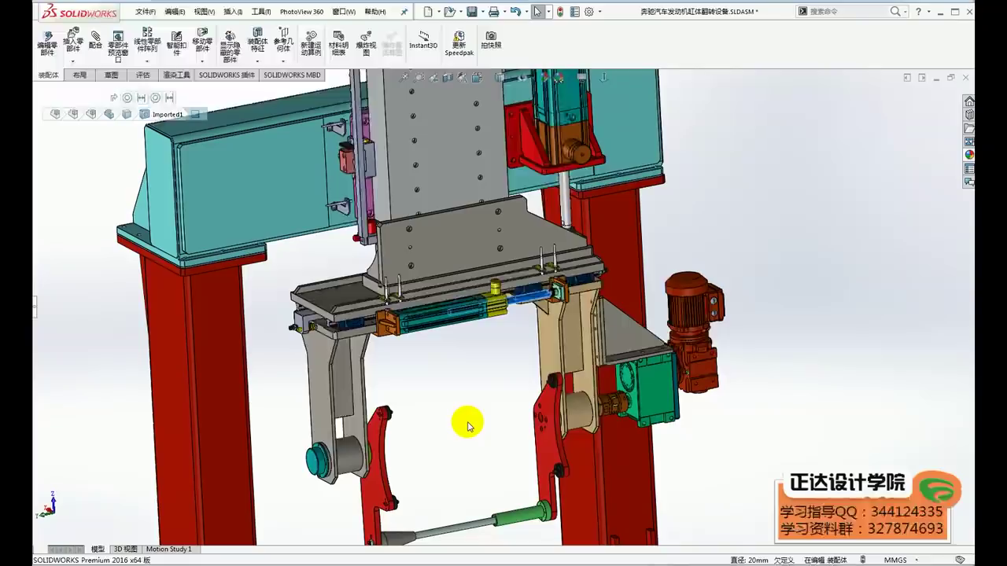
pyautogui.scroll(-1, 338, 331)
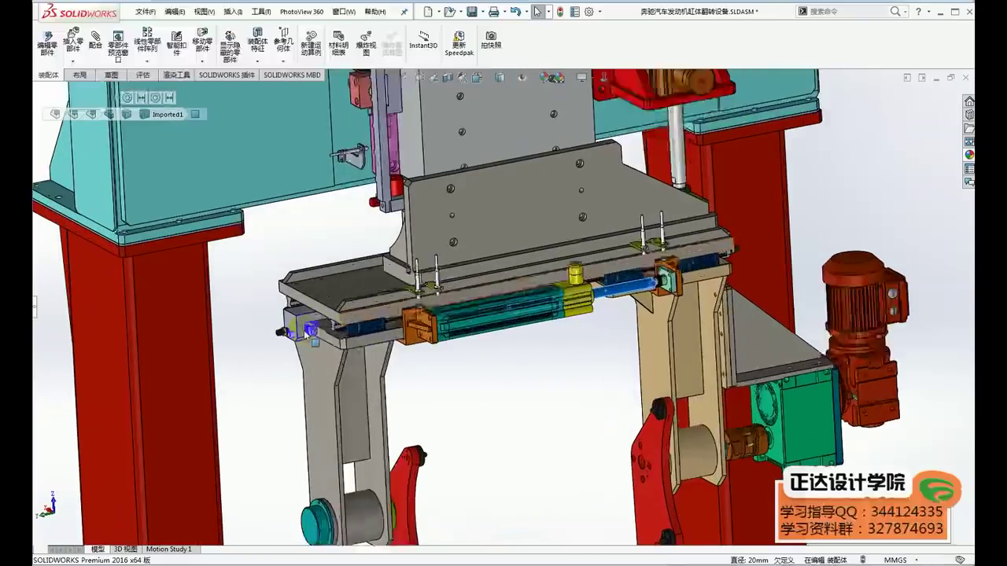
pyautogui.scroll(-1, 295, 337)
pyautogui.scroll(-1, 311, 337)
pyautogui.scroll(-2, 315, 319)
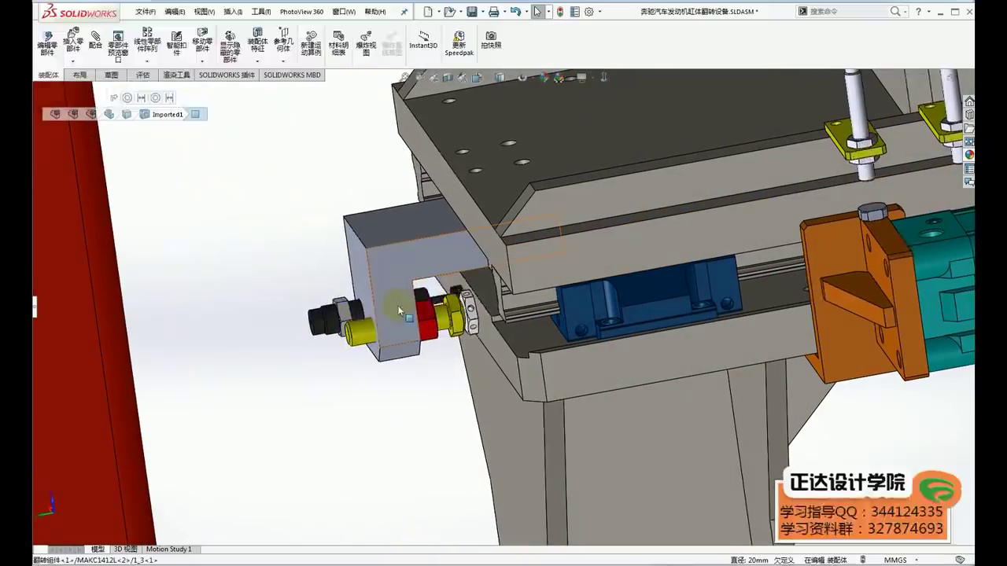
pyautogui.click(421, 297)
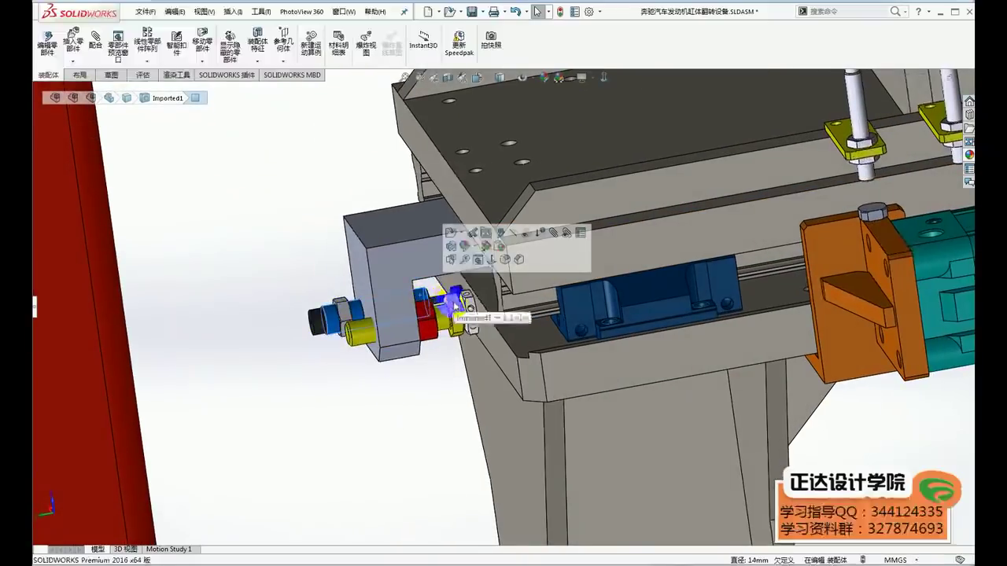
pyautogui.scroll(3, 425, 386)
pyautogui.moveTo(465, 338); pyautogui.dragTo(513, 321, button='middle')
pyautogui.scroll(3, 513, 321)
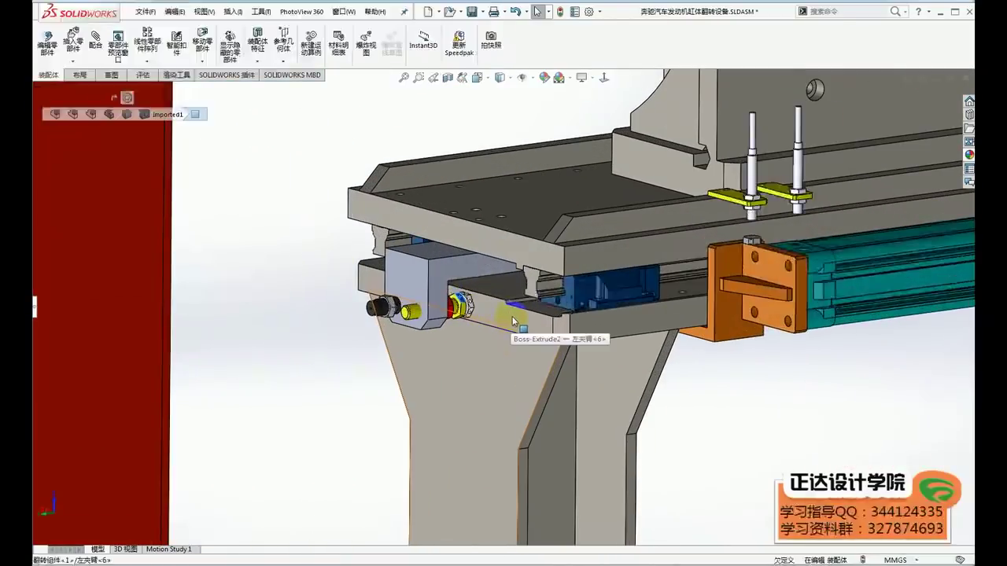
pyautogui.click(513, 321)
pyautogui.scroll(4, 513, 321)
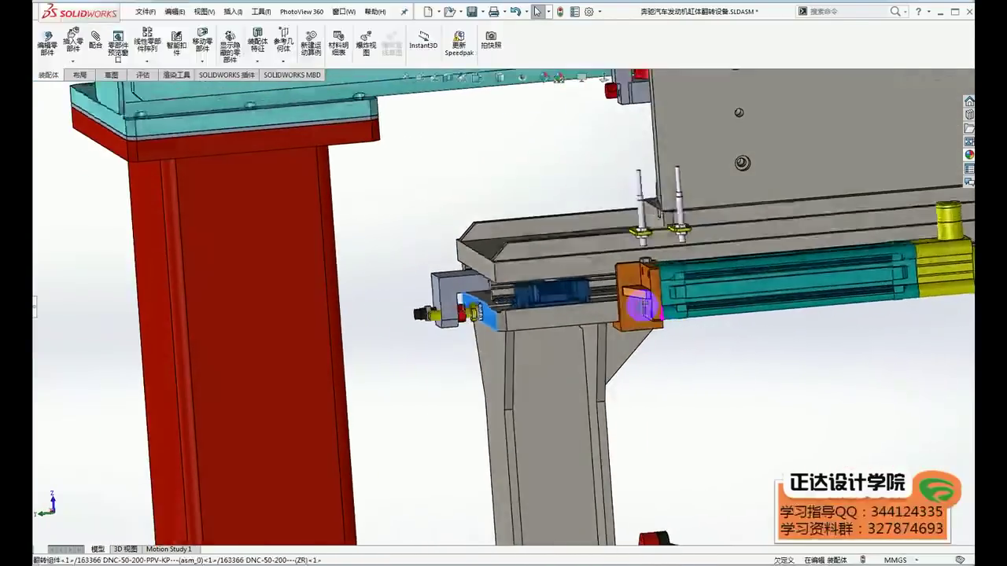
pyautogui.moveTo(666, 325); pyautogui.dragTo(432, 304, button='middle')
pyautogui.scroll(-3, 432, 304)
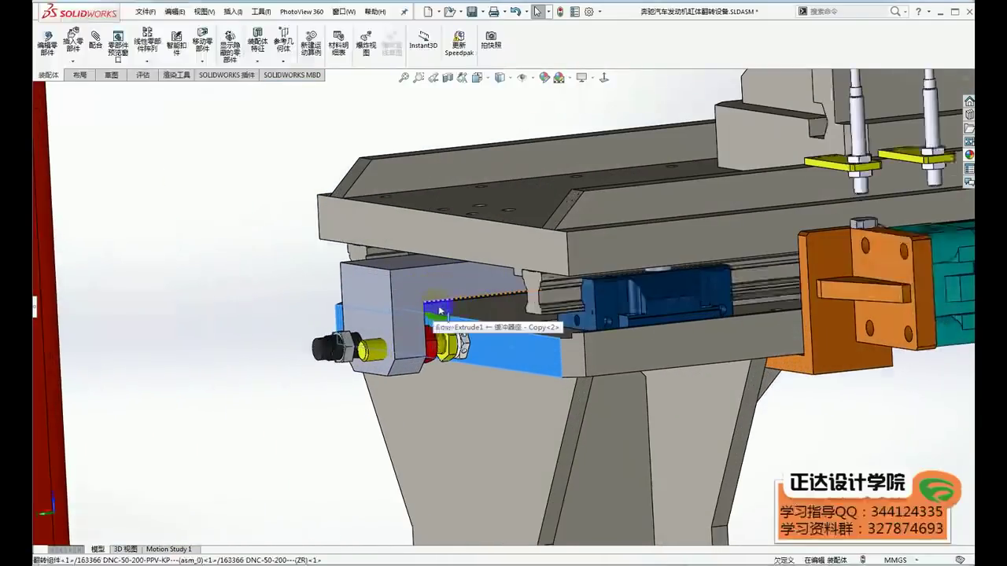
pyautogui.scroll(-2, 432, 303)
pyautogui.scroll(-2, 419, 307)
pyautogui.moveTo(419, 306); pyautogui.dragTo(425, 250, button='middle')
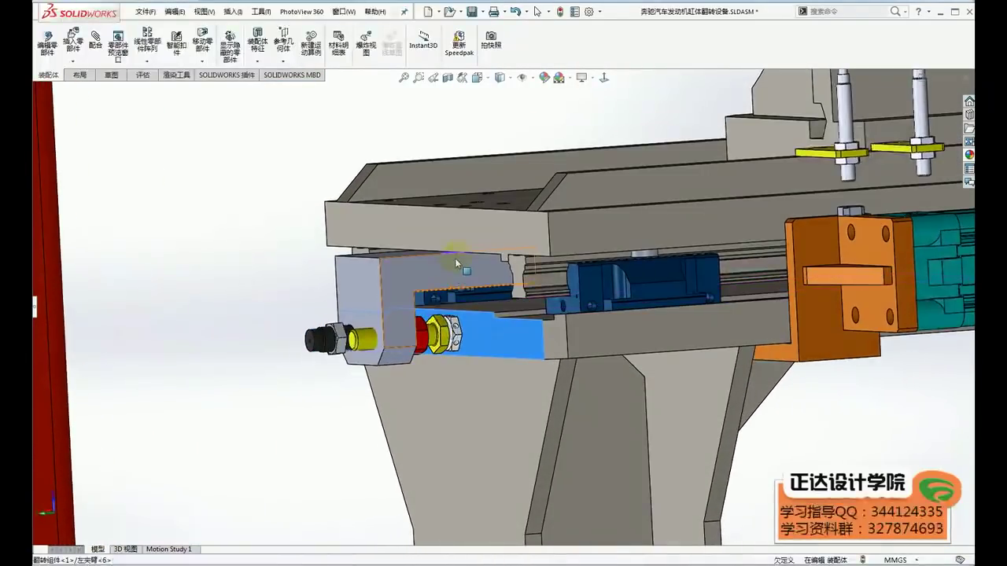
pyautogui.click(391, 295)
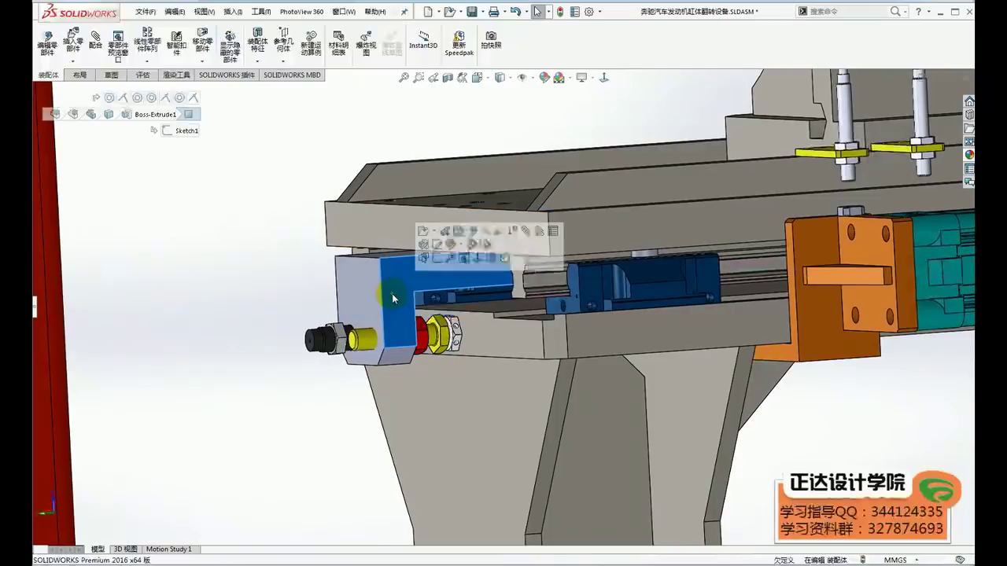
pyautogui.click(493, 339)
pyautogui.moveTo(493, 339)
pyautogui.mouseDown(button='middle')
pyautogui.moveTo(501, 240)
pyautogui.moveTo(512, 241)
pyautogui.moveTo(472, 285)
pyautogui.moveTo(486, 299)
pyautogui.moveTo(471, 315)
pyautogui.mouseUp(button='middle')
pyautogui.click(468, 286)
pyautogui.click(775, 443)
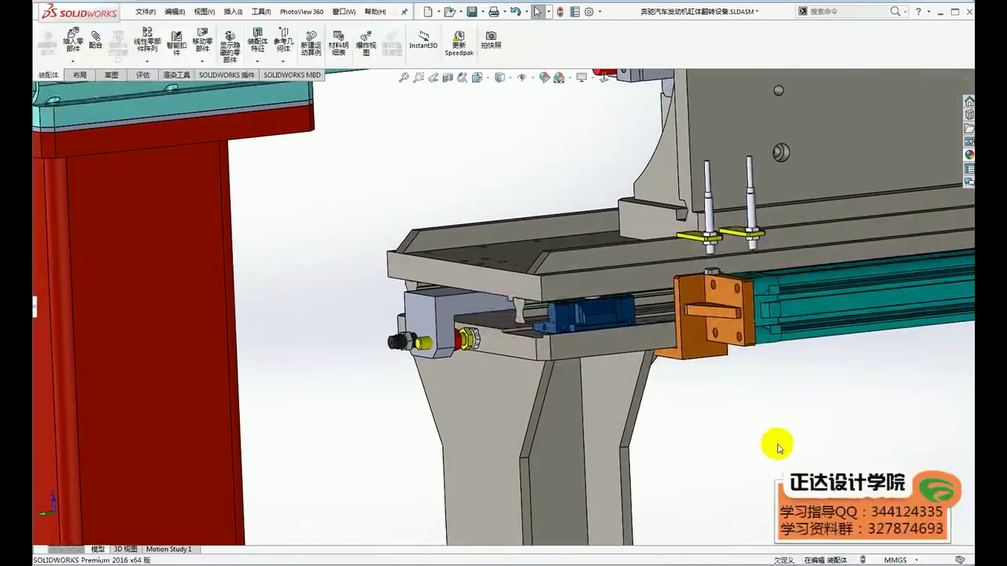
pyautogui.scroll(-3, 445, 340)
pyautogui.scroll(-2, 445, 340)
pyautogui.scroll(-2, 440, 343)
pyautogui.click(542, 326)
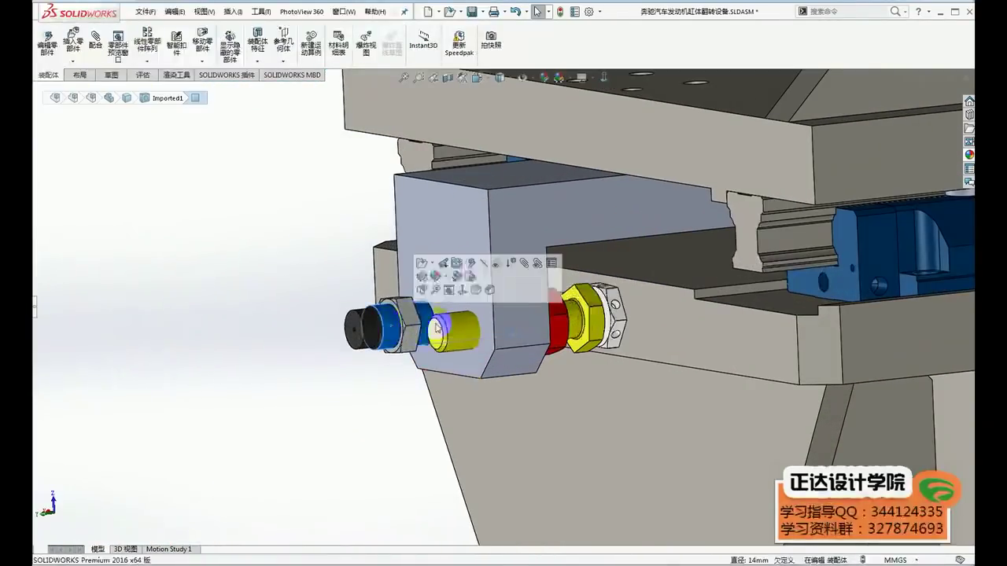
pyautogui.scroll(1, 551, 335)
pyautogui.click(521, 250)
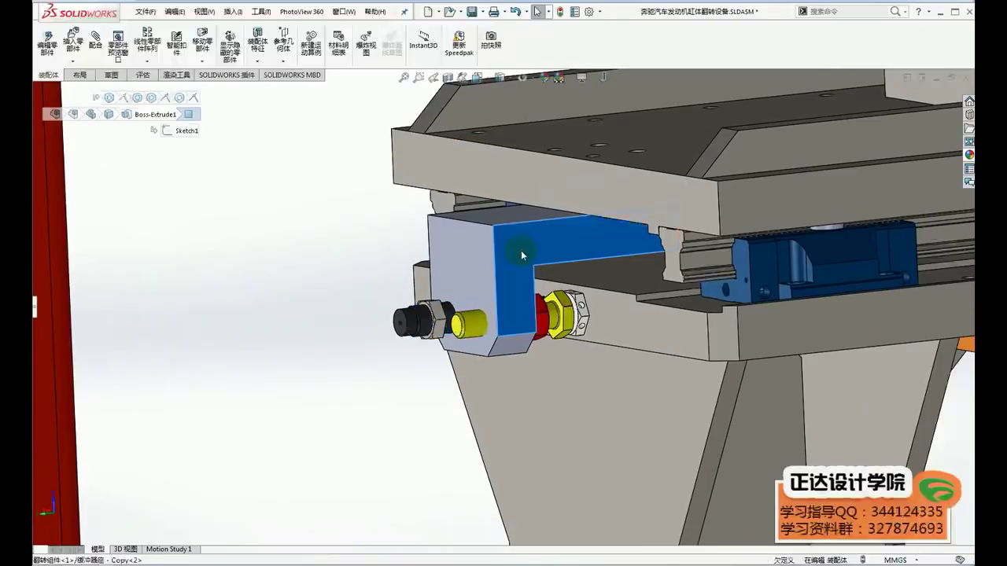
pyautogui.scroll(3, 521, 250)
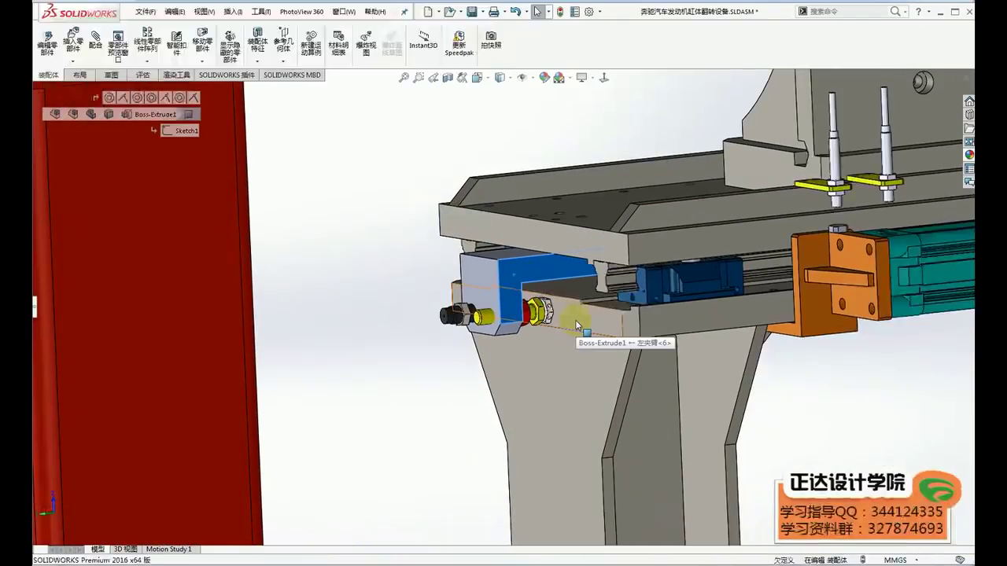
pyautogui.scroll(3, 607, 343)
pyautogui.scroll(-2, 580, 366)
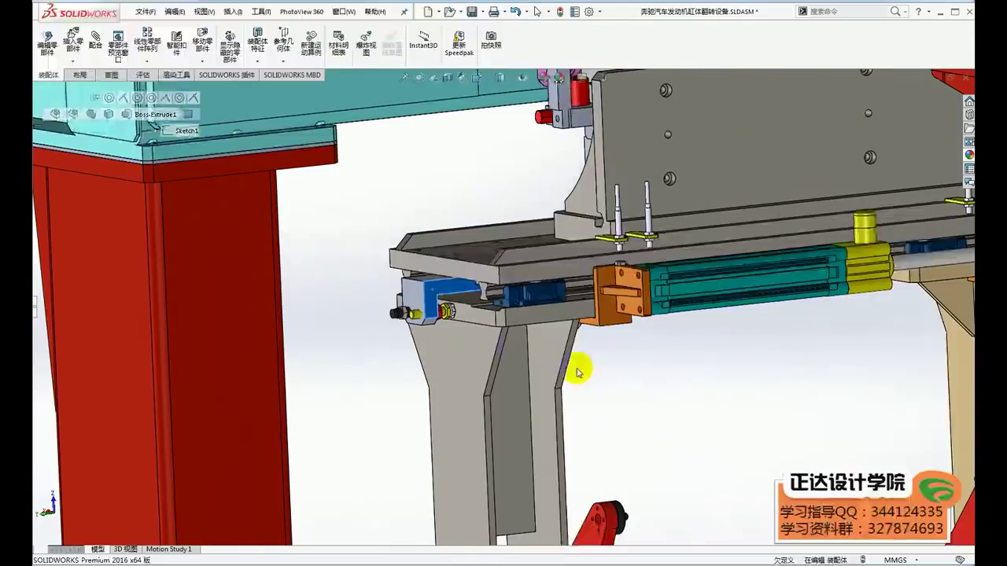
pyautogui.scroll(-1, 442, 312)
pyautogui.scroll(-1, 444, 312)
pyautogui.scroll(-1, 449, 313)
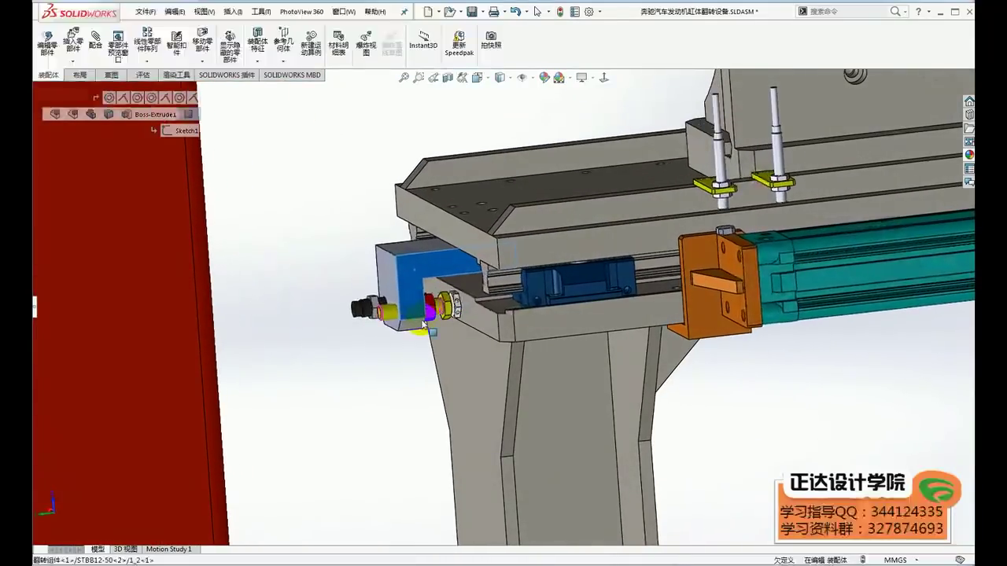
pyautogui.scroll(-1, 460, 321)
pyautogui.scroll(-1, 461, 319)
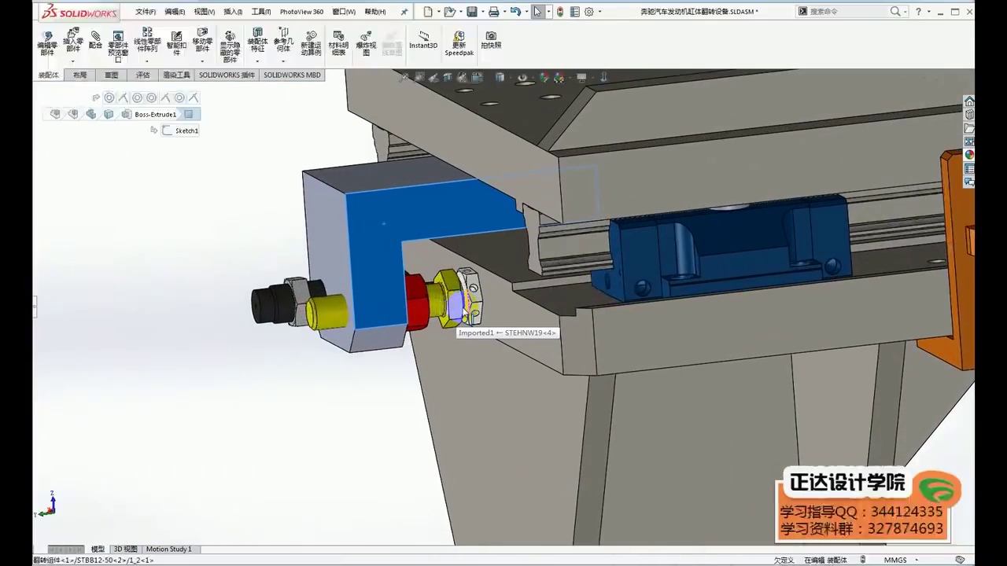
pyautogui.scroll(-1, 464, 314)
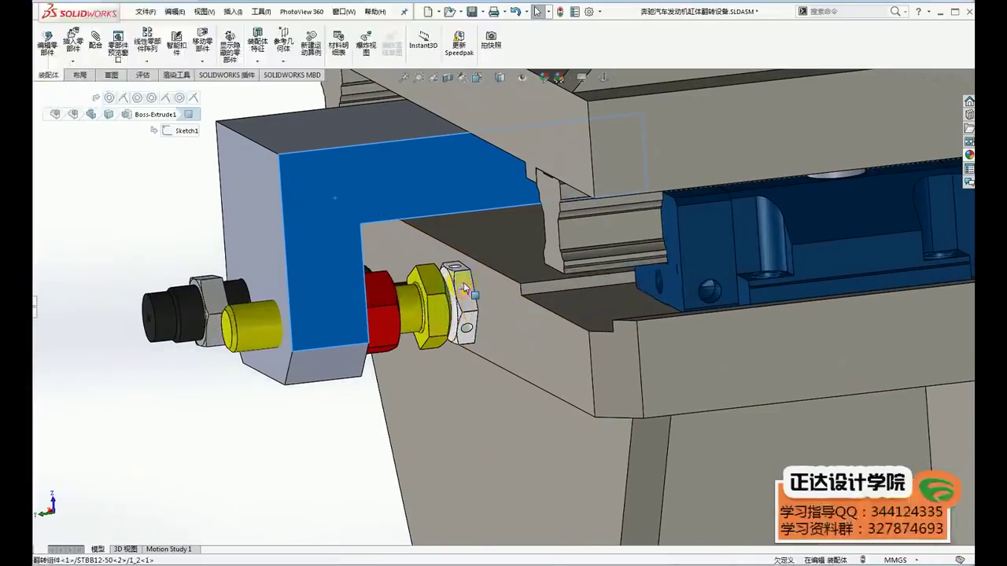
pyautogui.click(462, 293)
pyautogui.scroll(1, 505, 344)
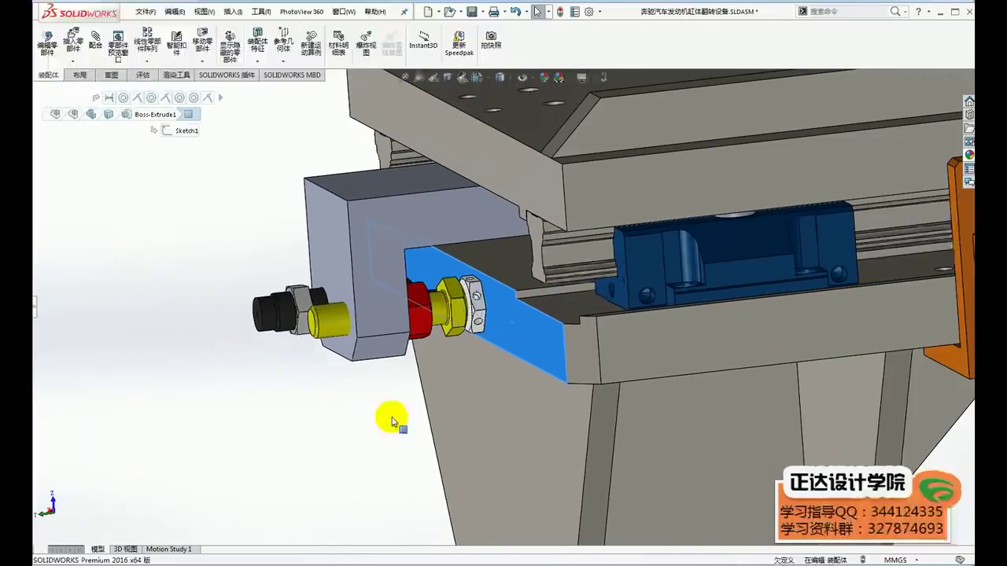
pyautogui.scroll(2, 472, 403)
pyautogui.scroll(-1, 629, 398)
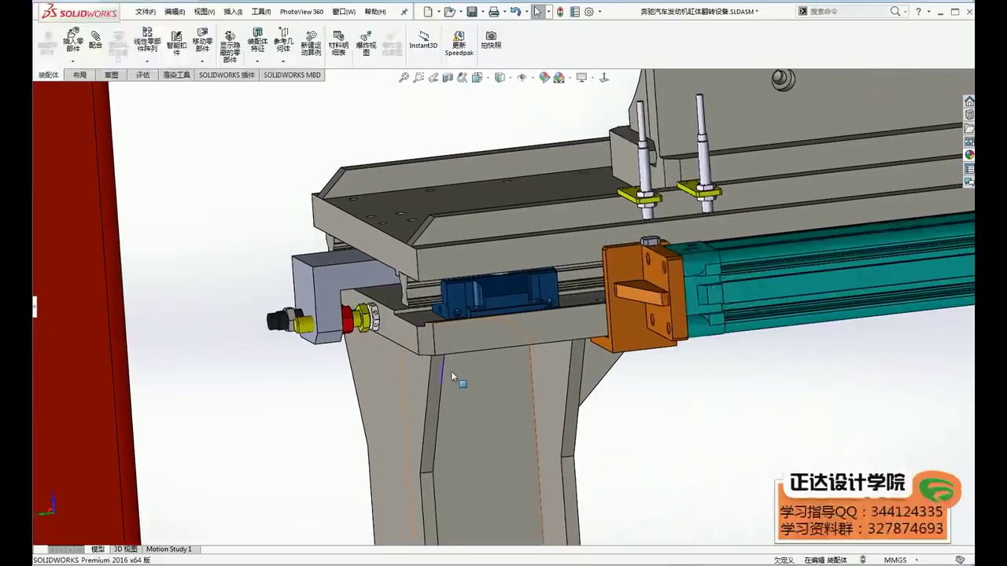
pyautogui.scroll(1, 440, 338)
pyautogui.scroll(-1, 429, 299)
pyautogui.scroll(-1, 437, 300)
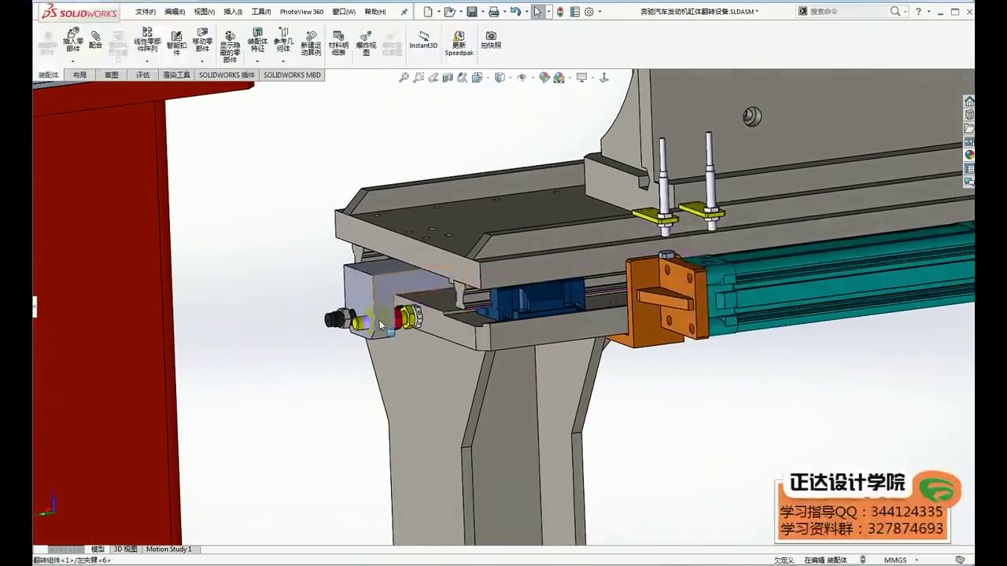
pyautogui.moveTo(431, 287); pyautogui.dragTo(529, 315, button='middle')
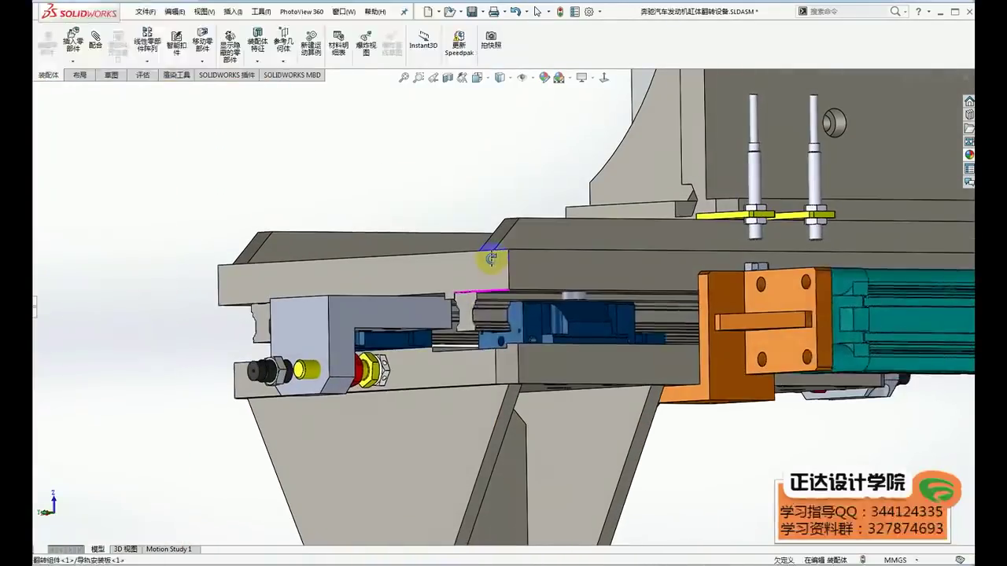
pyautogui.click(531, 316)
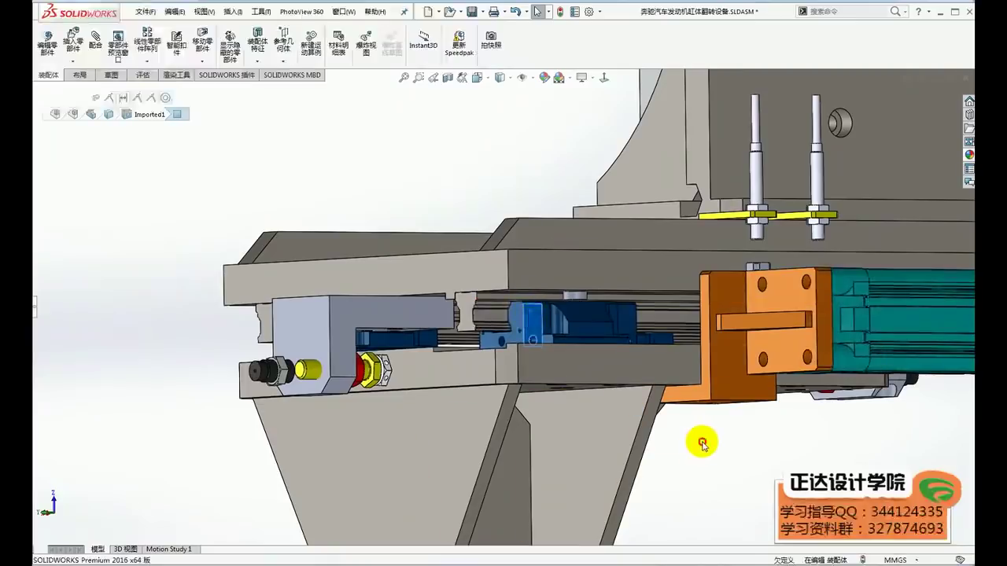
pyautogui.scroll(1, 699, 445)
pyautogui.scroll(1, 637, 442)
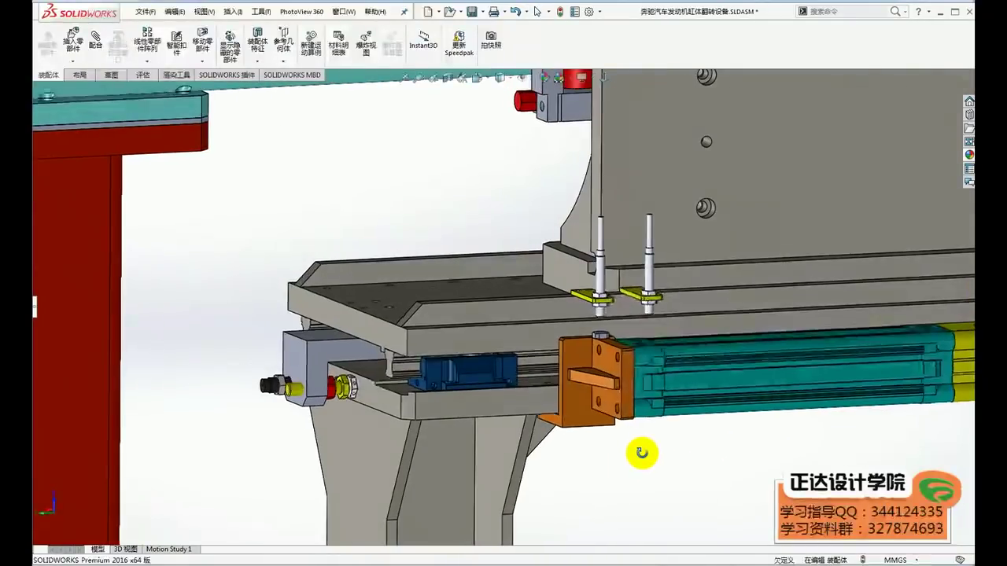
pyautogui.scroll(1, 640, 454)
pyautogui.scroll(1, 634, 449)
pyautogui.moveTo(716, 402)
pyautogui.mouseDown(button='middle')
pyautogui.moveTo(573, 338)
pyautogui.moveTo(546, 337)
pyautogui.moveTo(595, 311)
pyautogui.mouseUp(button='middle')
pyautogui.scroll(2, 528, 378)
pyautogui.scroll(1, 527, 378)
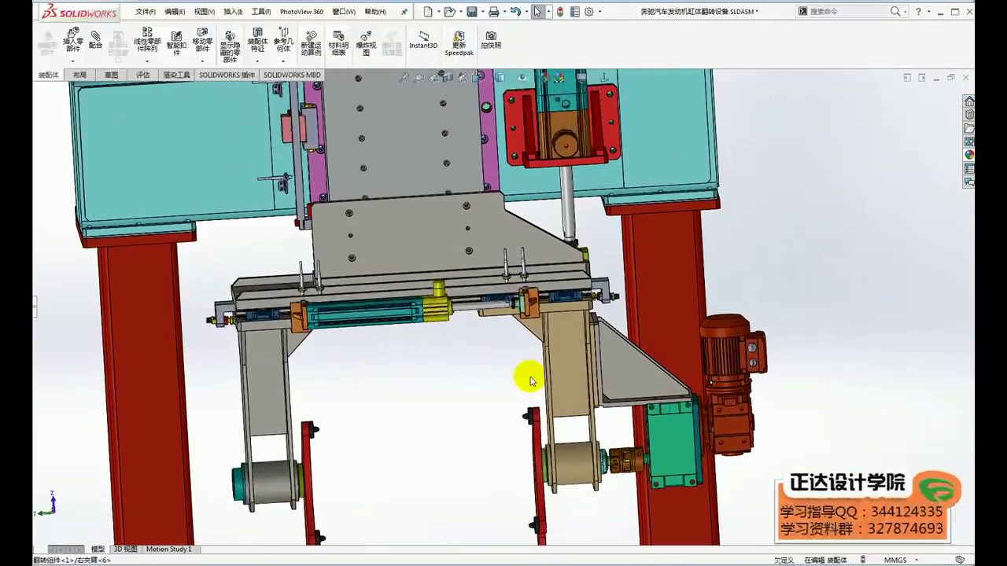
pyautogui.scroll(-1, 395, 349)
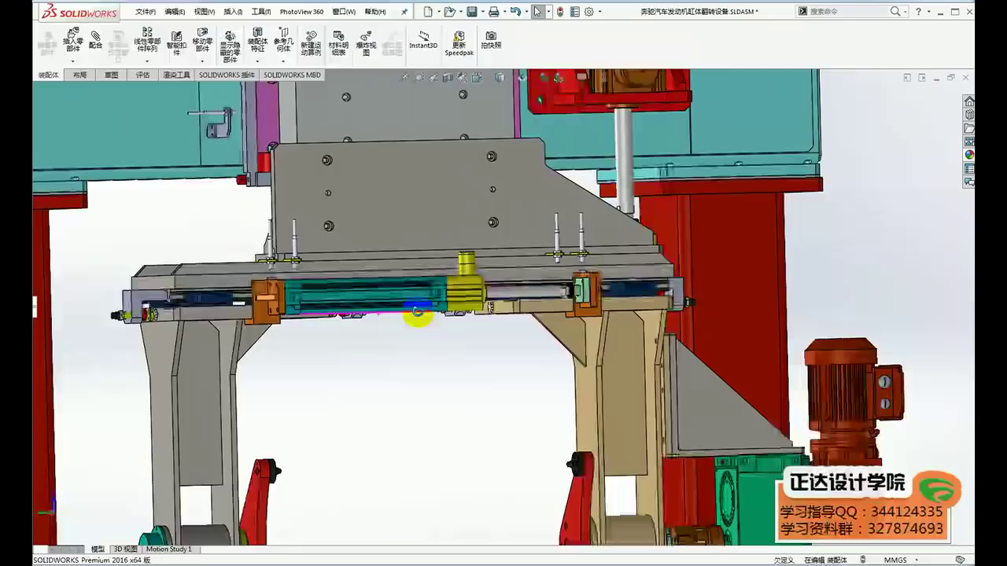
pyautogui.scroll(-1, 415, 314)
pyautogui.scroll(-2, 353, 337)
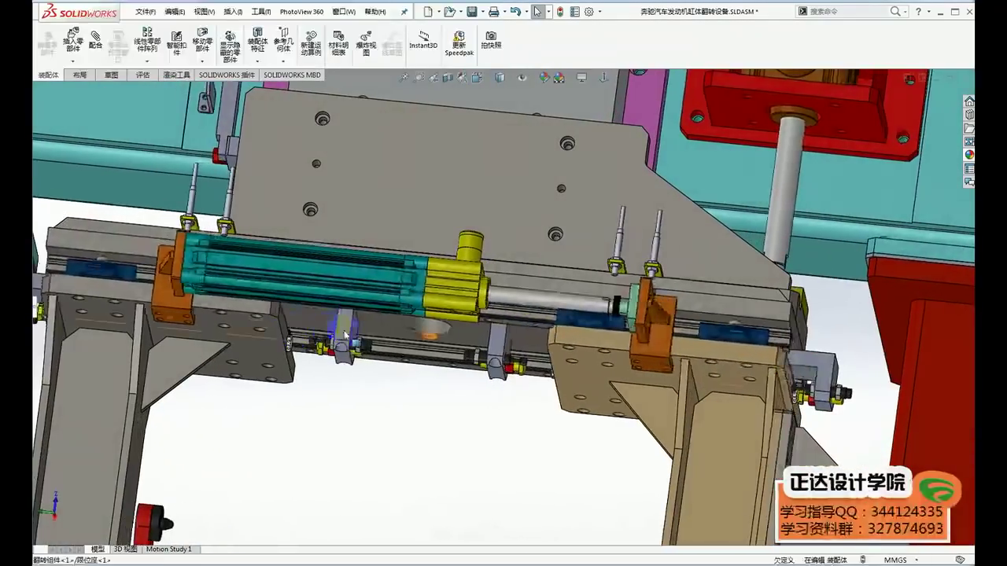
pyautogui.scroll(-2, 319, 340)
pyautogui.scroll(-1, 327, 341)
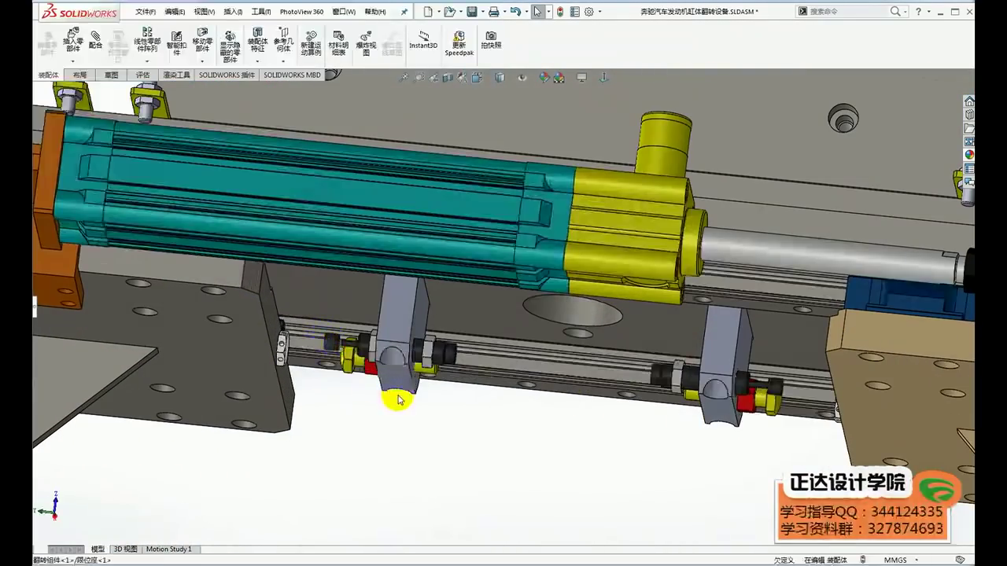
pyautogui.scroll(3, 394, 389)
pyautogui.moveTo(406, 404)
pyautogui.mouseDown(button='middle')
pyautogui.moveTo(427, 423)
pyautogui.moveTo(418, 348)
pyautogui.moveTo(472, 340)
pyautogui.mouseUp(button='middle')
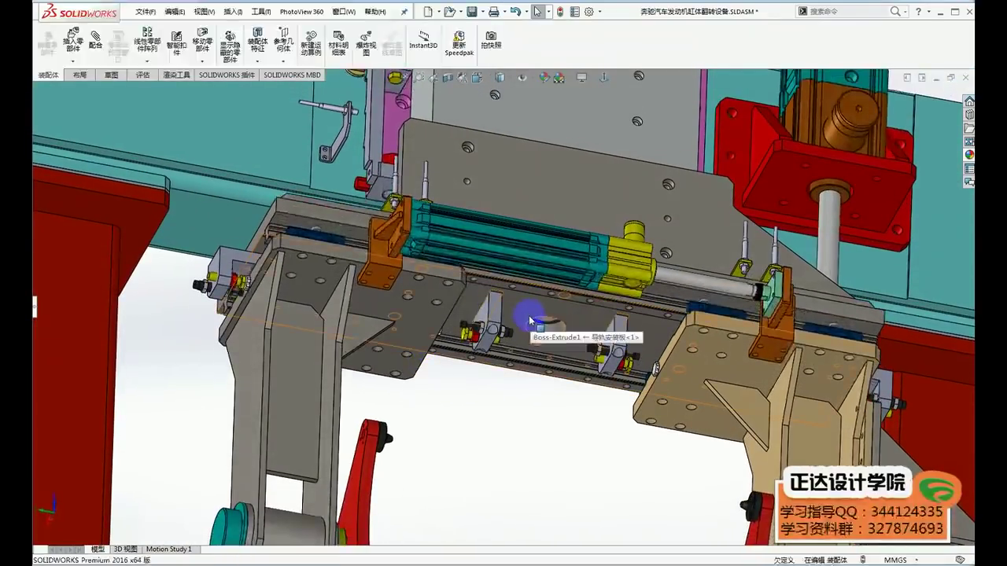
pyautogui.moveTo(493, 407)
pyautogui.mouseDown(button='middle')
pyautogui.moveTo(524, 366)
pyautogui.moveTo(525, 425)
pyautogui.mouseUp(button='middle')
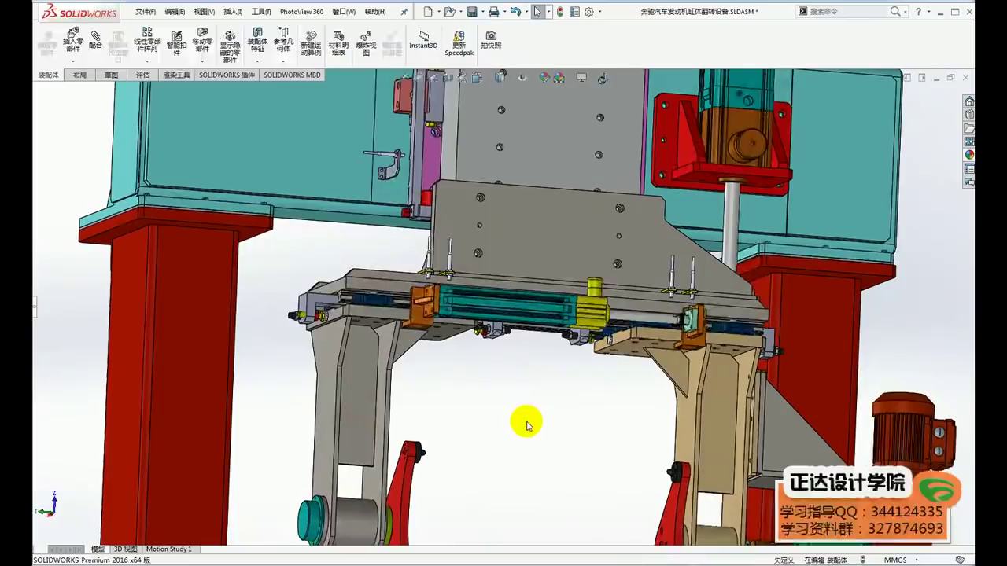
pyautogui.scroll(2, 523, 413)
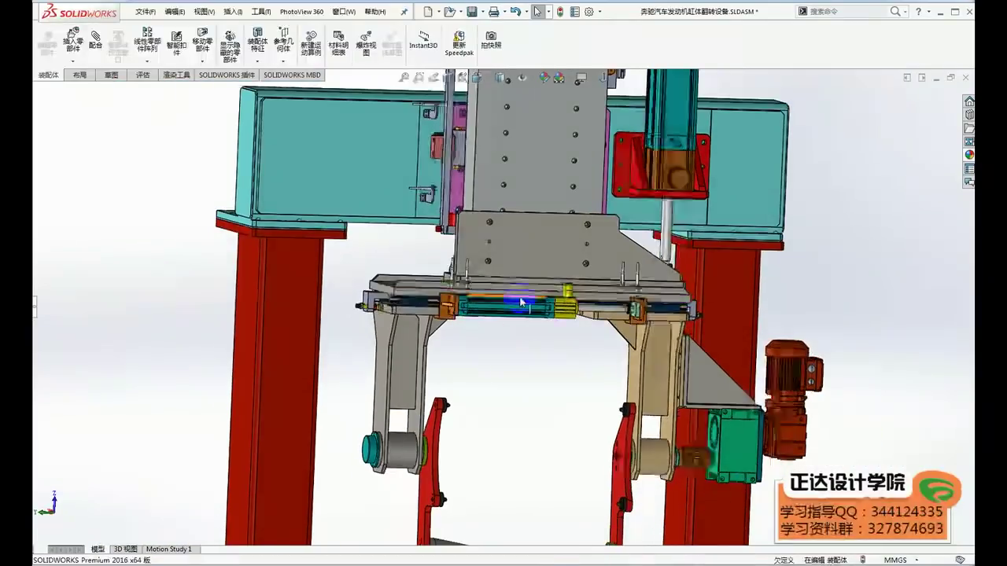
pyautogui.scroll(-2, 325, 308)
pyautogui.scroll(-2, 314, 311)
pyautogui.scroll(-2, 338, 318)
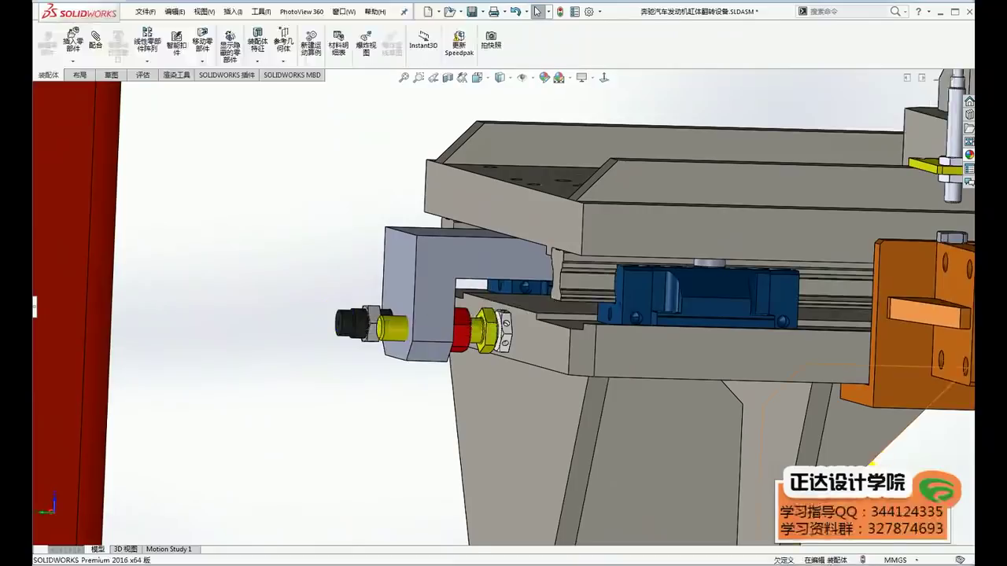
pyautogui.scroll(3, 841, 434)
pyautogui.scroll(-2, 837, 394)
pyautogui.scroll(2, 635, 391)
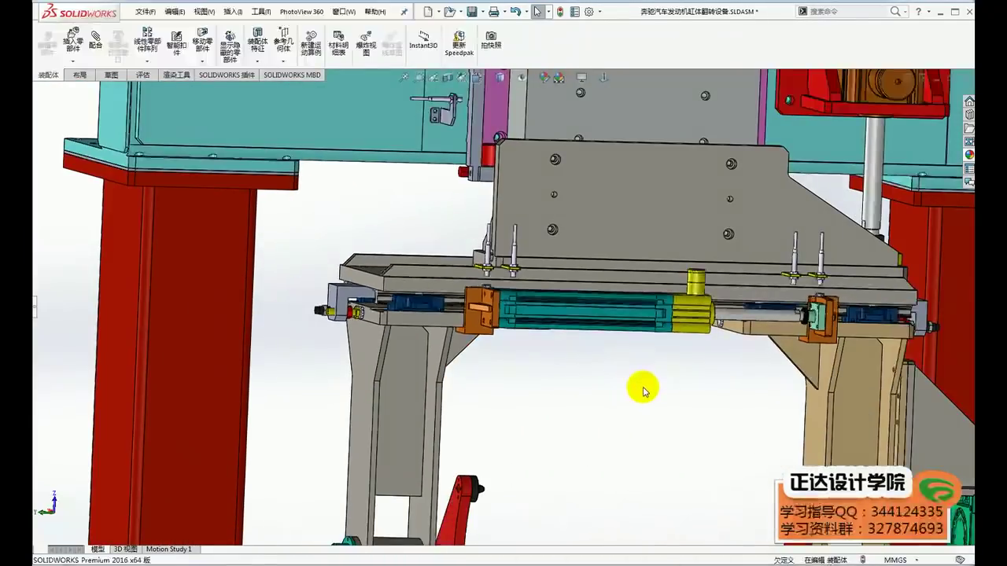
pyautogui.scroll(-2, 602, 411)
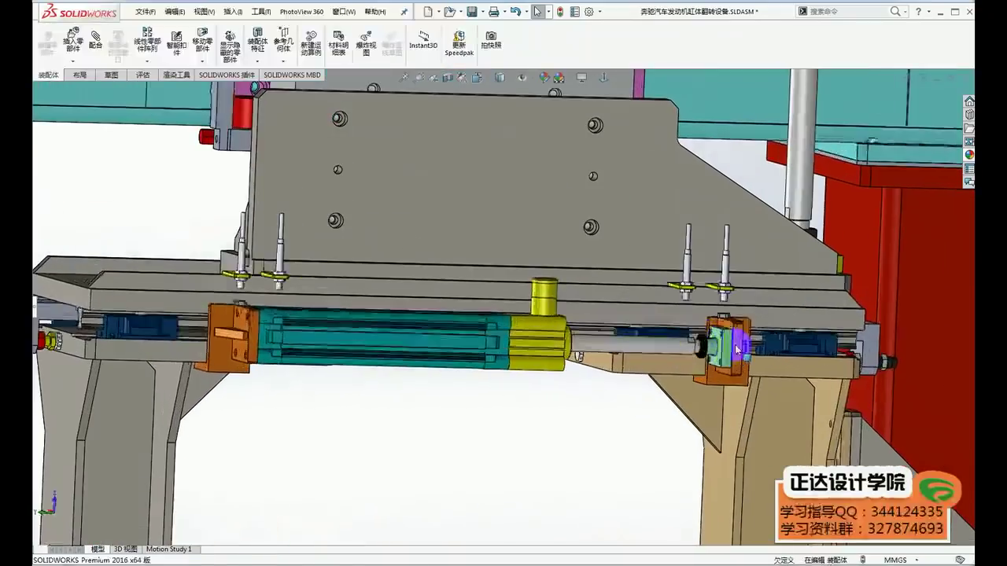
pyautogui.scroll(-2, 716, 346)
pyautogui.scroll(-2, 712, 350)
pyautogui.scroll(2, 674, 383)
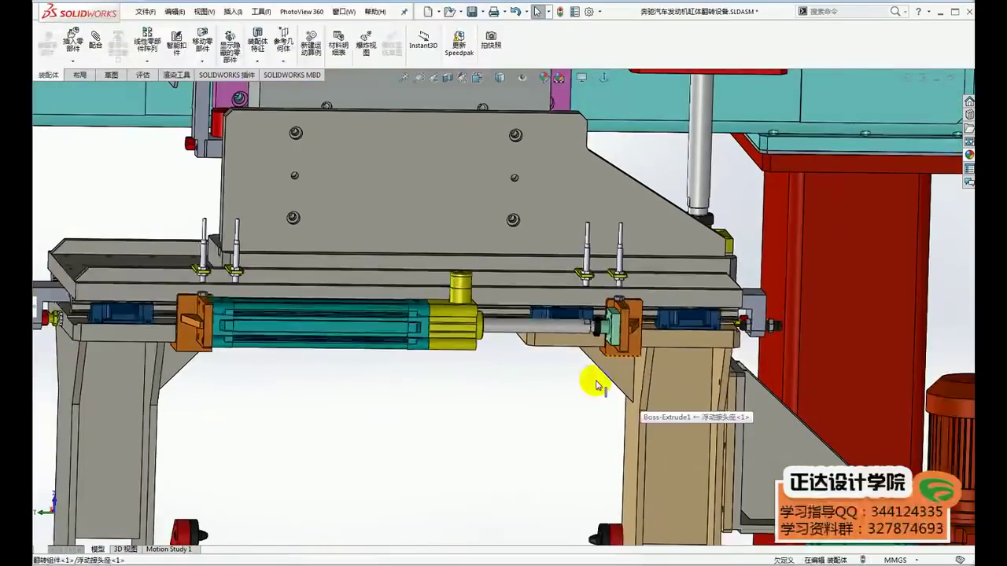
pyautogui.scroll(-1, 606, 316)
pyautogui.scroll(-1, 598, 316)
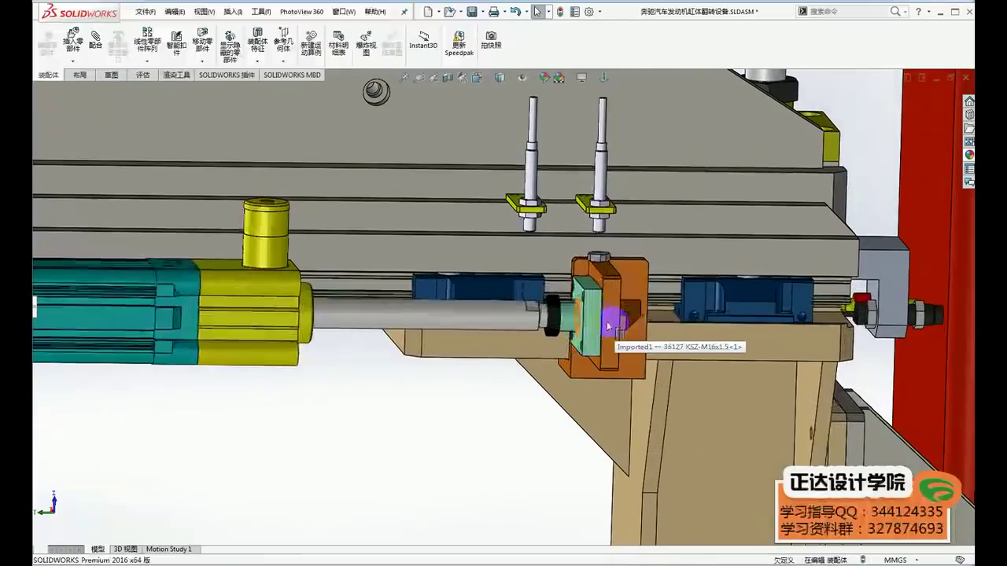
pyautogui.scroll(-1, 595, 315)
pyautogui.scroll(-1, 596, 283)
pyautogui.moveTo(595, 280); pyautogui.dragTo(580, 270, button='middle')
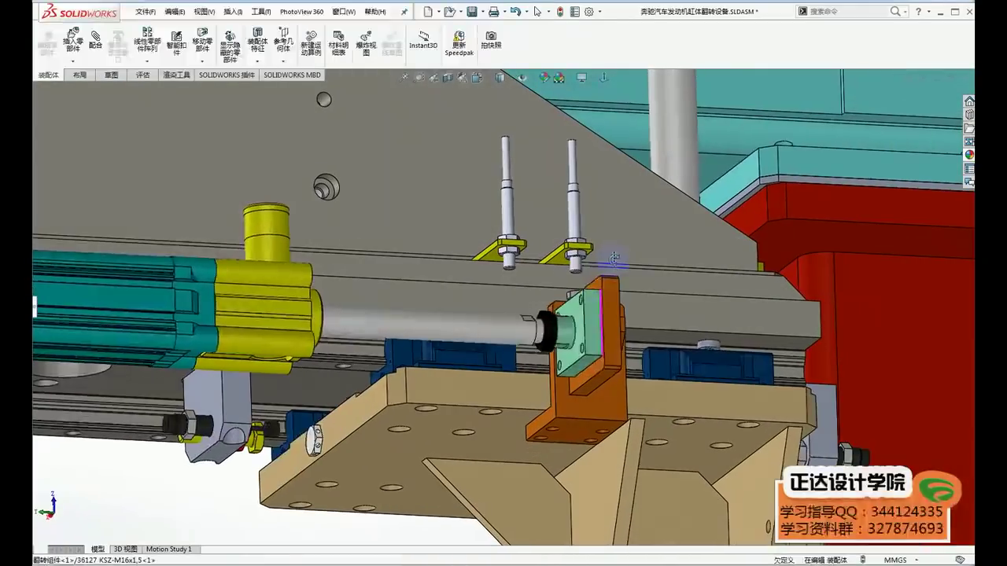
pyautogui.click(592, 319)
pyautogui.moveTo(592, 320); pyautogui.dragTo(499, 324, button='middle')
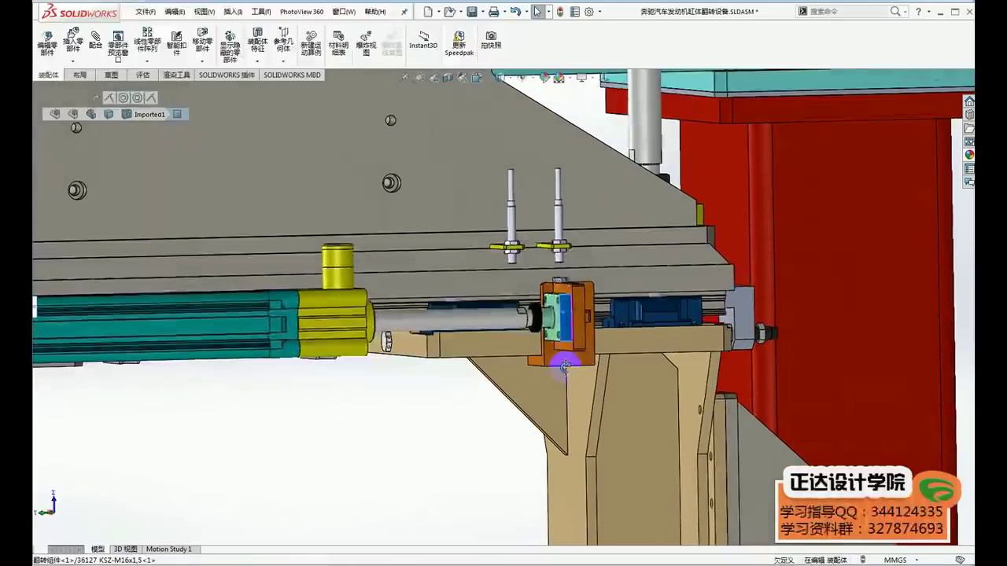
pyautogui.click(494, 319)
pyautogui.scroll(3, 478, 420)
pyautogui.scroll(1, 479, 425)
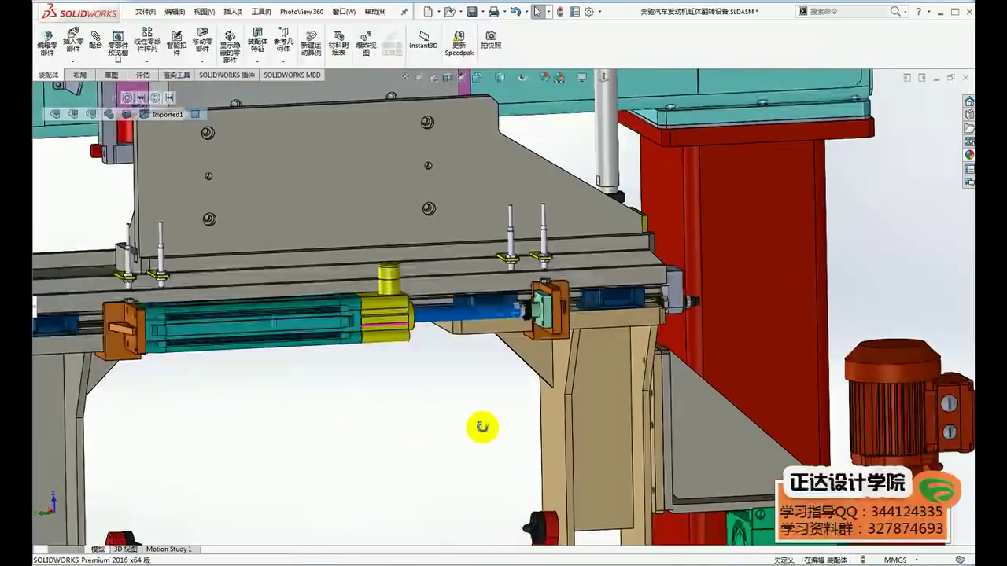
pyautogui.scroll(2, 503, 405)
pyautogui.scroll(-3, 600, 281)
pyautogui.moveTo(586, 236); pyautogui.dragTo(531, 271, button='middle')
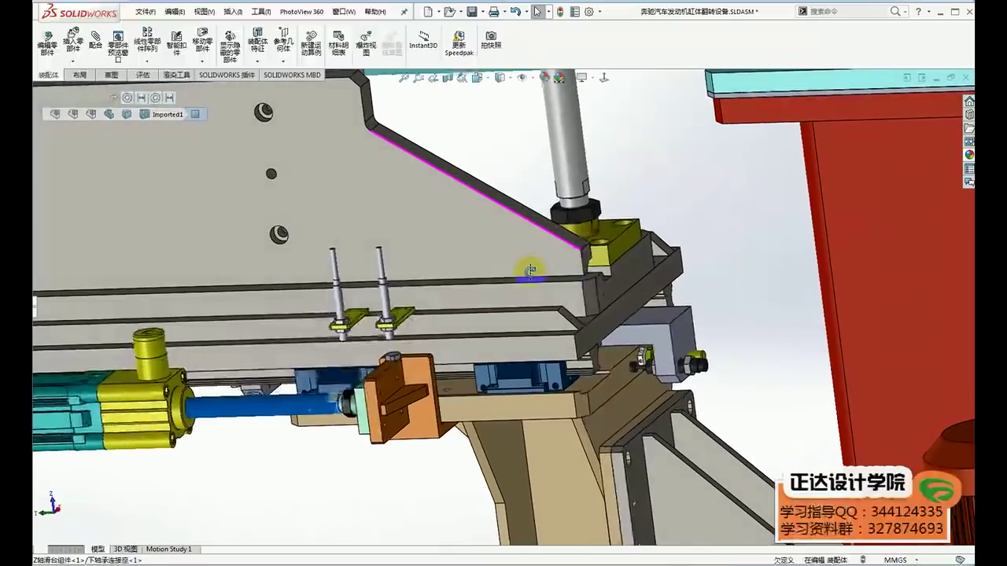
pyautogui.scroll(-1, 535, 315)
pyautogui.click(388, 508)
pyautogui.scroll(2, 437, 465)
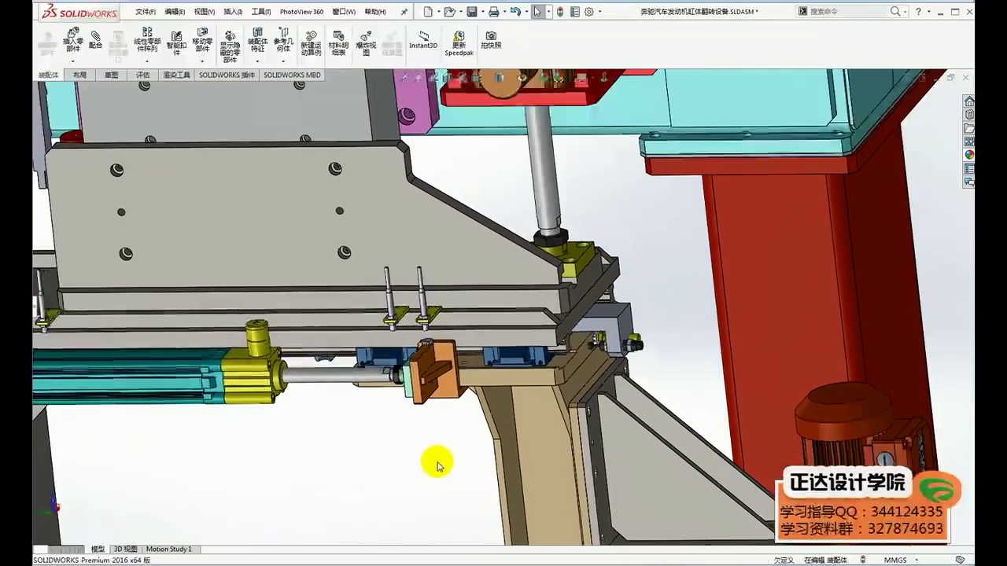
pyautogui.moveTo(451, 440); pyautogui.dragTo(461, 444, button='middle')
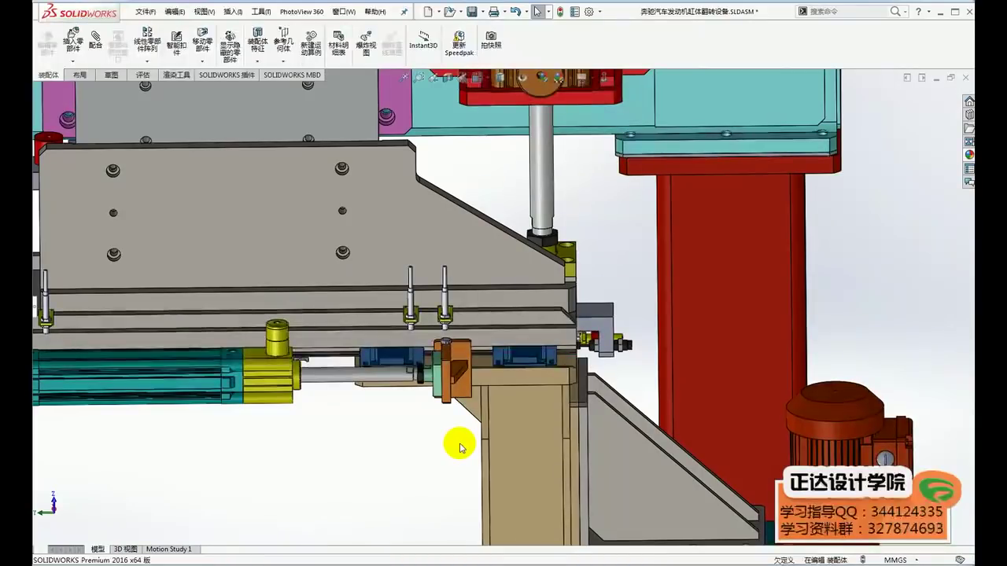
pyautogui.scroll(3, 460, 447)
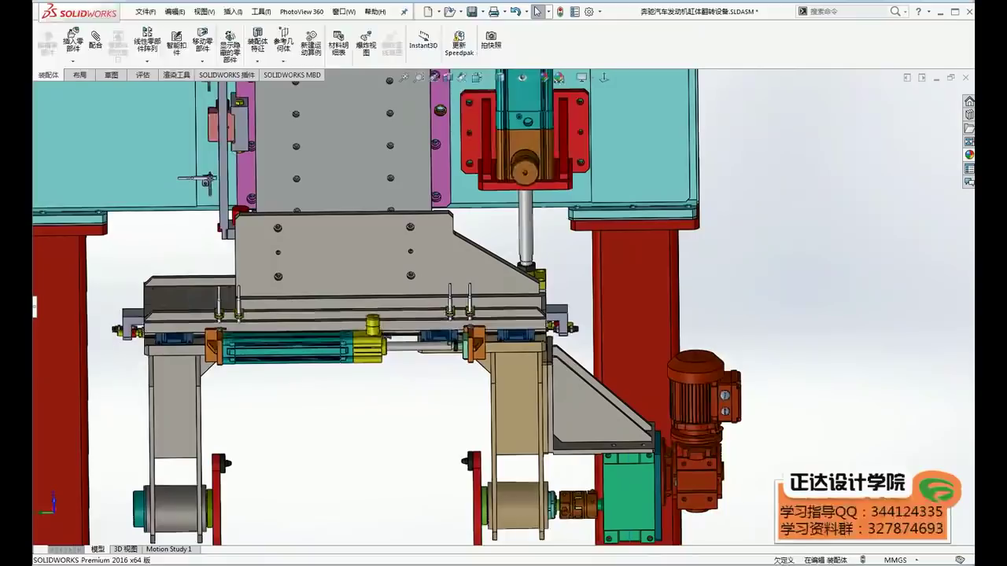
pyautogui.moveTo(252, 443); pyautogui.dragTo(377, 434)
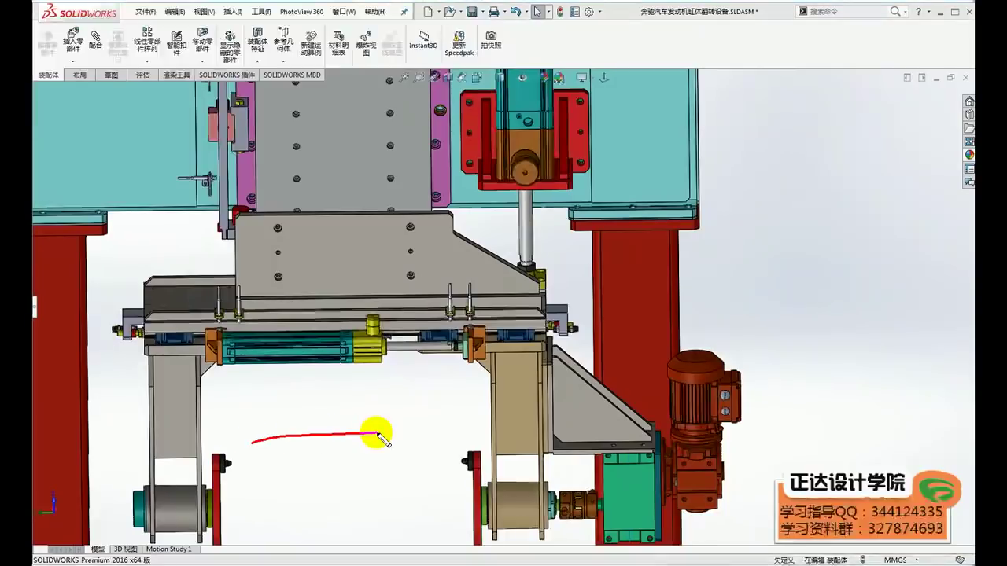
pyautogui.moveTo(368, 419)
pyautogui.mouseDown()
pyautogui.moveTo(366, 448)
pyautogui.moveTo(378, 445)
pyautogui.mouseUp()
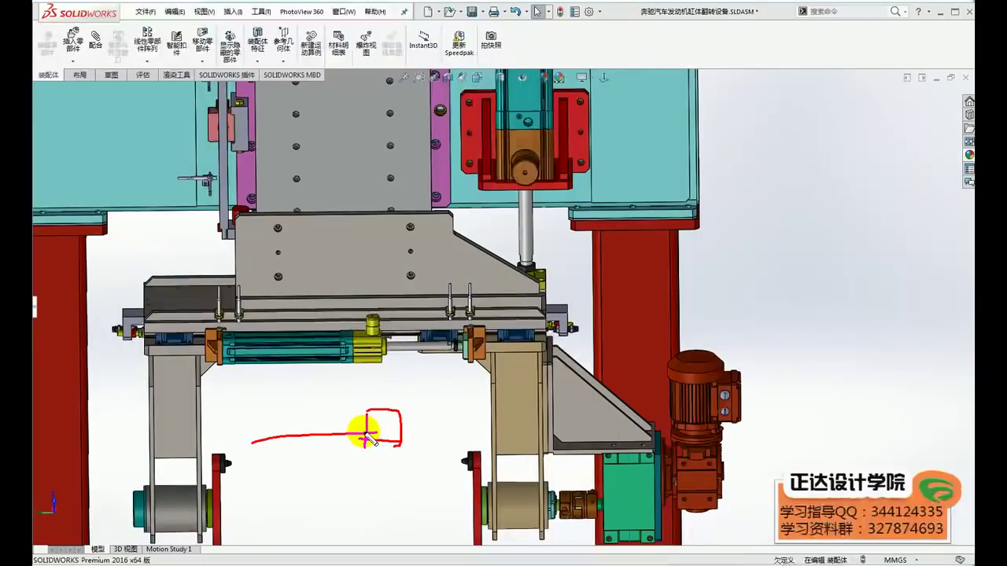
pyautogui.moveTo(363, 445)
pyautogui.mouseDown()
pyautogui.moveTo(400, 408)
pyautogui.moveTo(414, 431)
pyautogui.mouseUp()
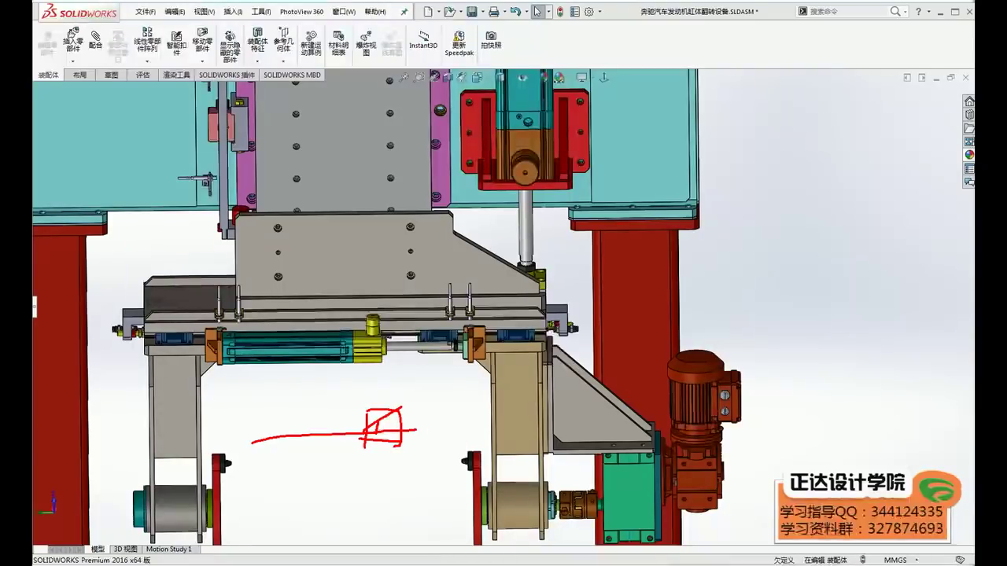
pyautogui.press('Escape')
pyautogui.scroll(-3, 556, 262)
pyautogui.moveTo(556, 262)
pyautogui.mouseDown(button='middle')
pyautogui.moveTo(501, 292)
pyautogui.moveTo(479, 288)
pyautogui.mouseUp(button='middle')
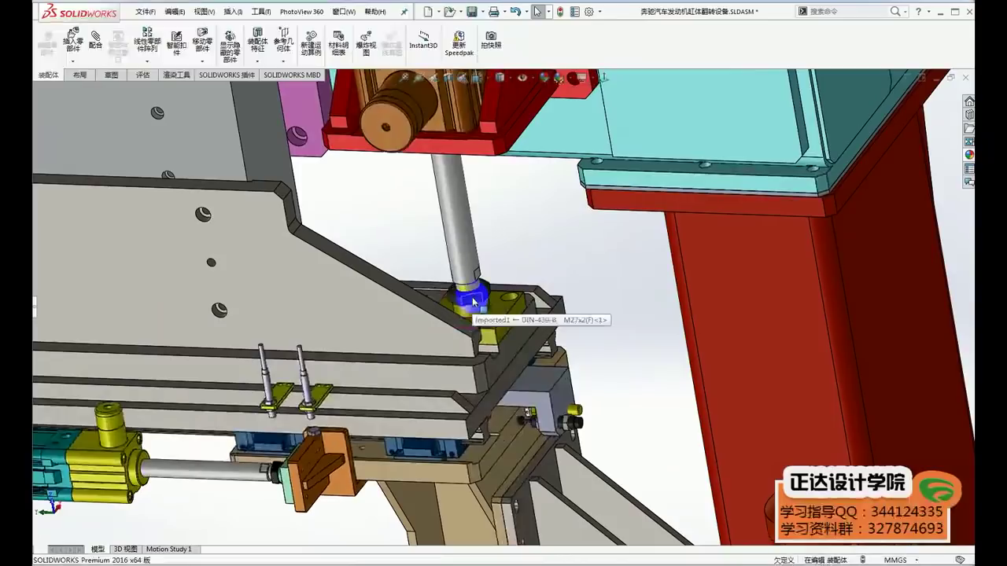
pyautogui.scroll(2, 602, 353)
pyautogui.scroll(2, 602, 353)
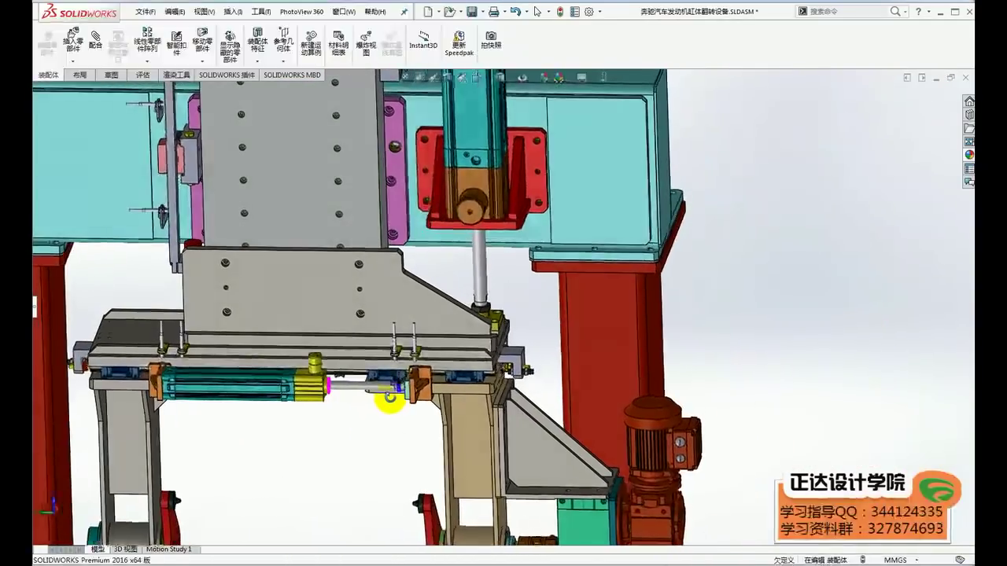
pyautogui.moveTo(378, 425)
pyautogui.mouseDown(button='middle')
pyautogui.moveTo(382, 457)
pyautogui.moveTo(449, 370)
pyautogui.moveTo(432, 382)
pyautogui.moveTo(473, 354)
pyautogui.mouseUp(button='middle')
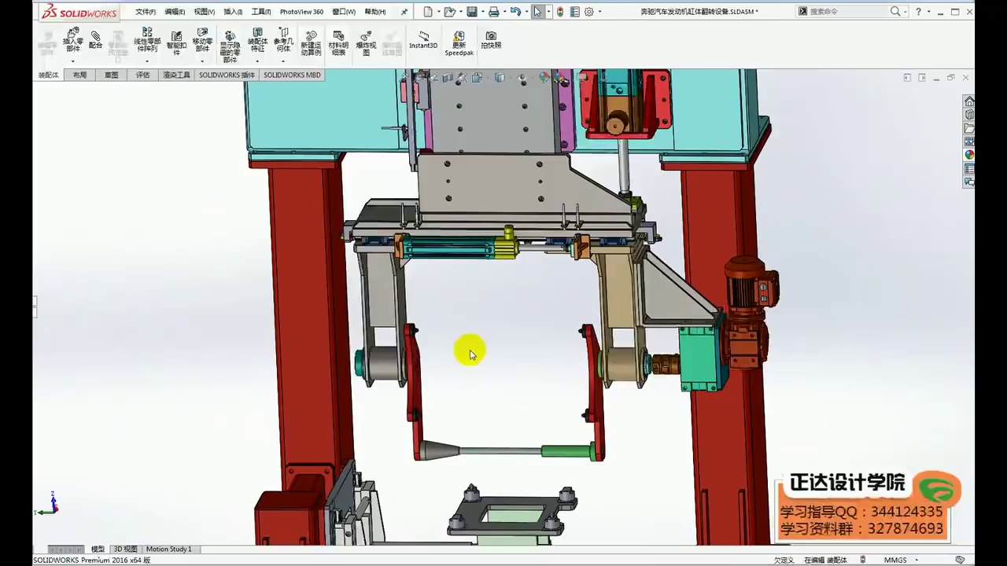
pyautogui.scroll(-2, 467, 450)
pyautogui.scroll(-2, 494, 432)
# Step: Make the green sleeve at the sync rod's right end transparent
pyautogui.click(448, 469)
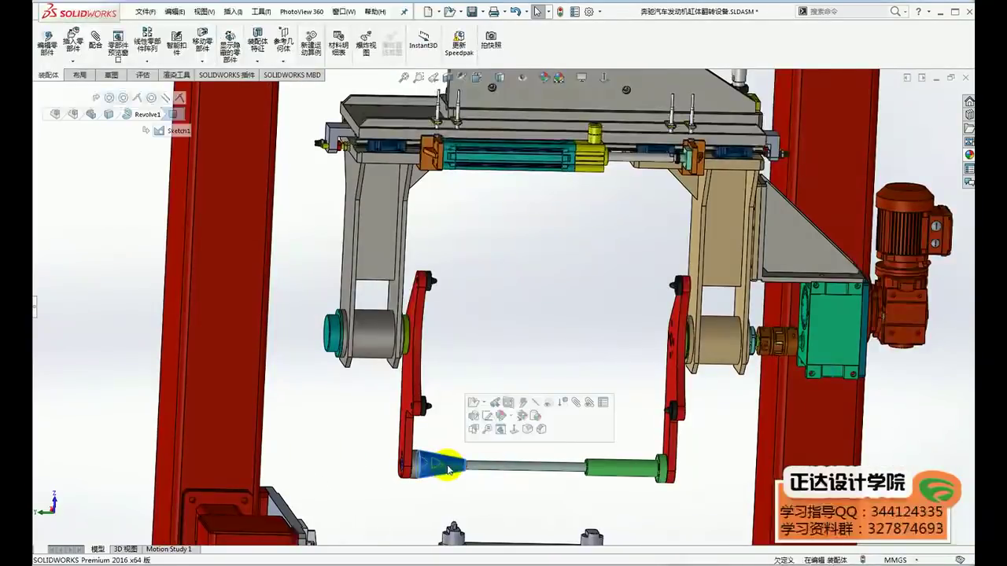
pyautogui.click(620, 469)
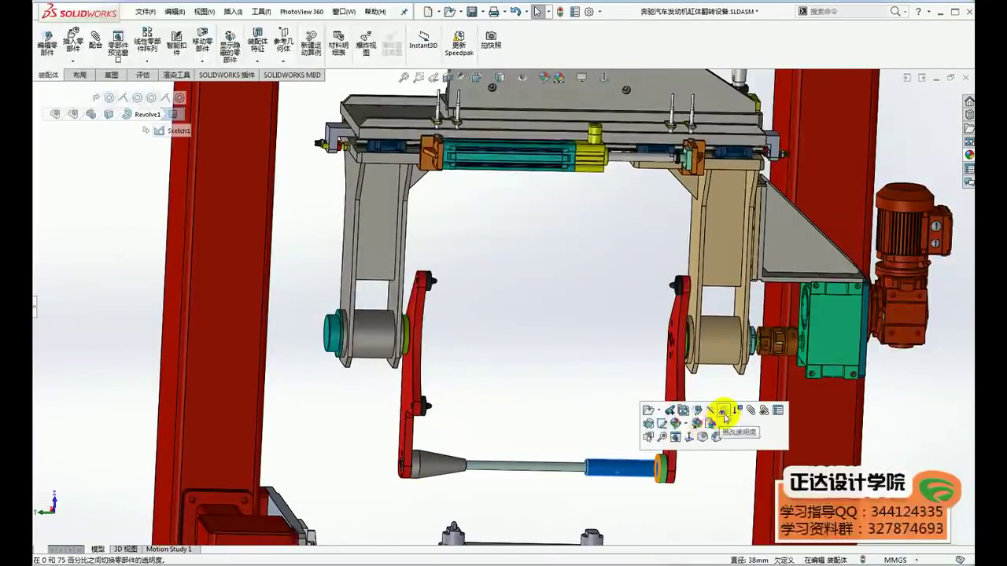
pyautogui.click(724, 417)
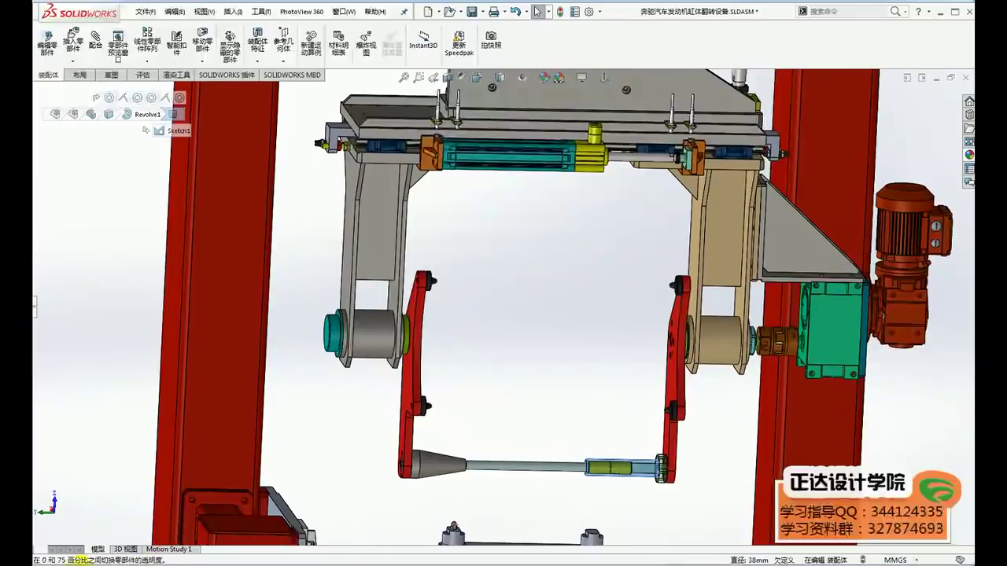
# Step: Sketch a red arrow along the sync rod showing its sliding direction
pyautogui.moveTo(481, 429)
pyautogui.mouseDown()
pyautogui.moveTo(591, 406)
pyautogui.moveTo(595, 421)
pyautogui.mouseUp()
pyautogui.moveTo(494, 439); pyautogui.dragTo(491, 457)
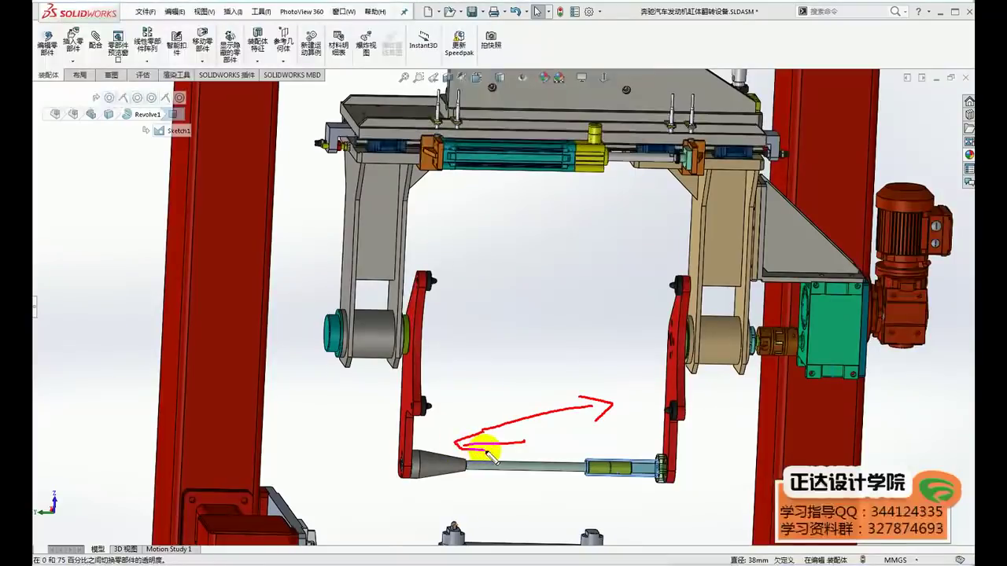
pyautogui.scroll(-3, 427, 415)
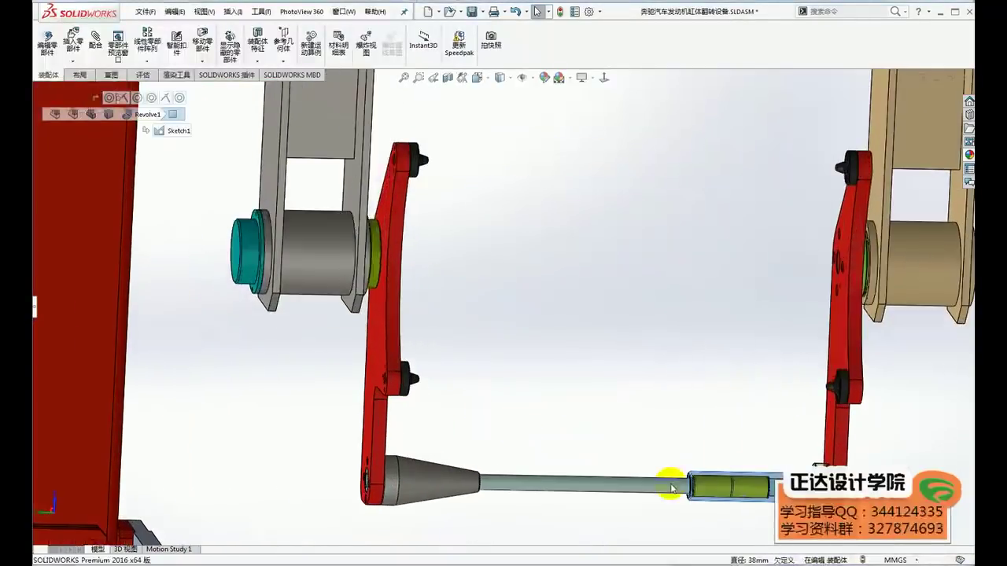
pyautogui.scroll(5, 667, 431)
pyautogui.scroll(-2, 561, 443)
pyautogui.scroll(-2, 515, 400)
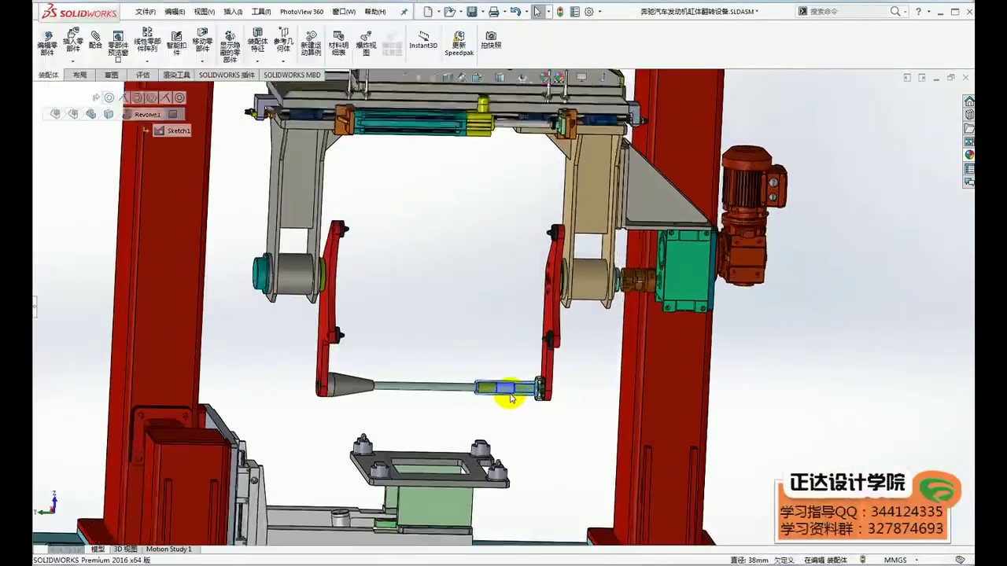
pyautogui.scroll(-2, 508, 421)
pyautogui.scroll(-2, 494, 407)
pyautogui.press('Escape')
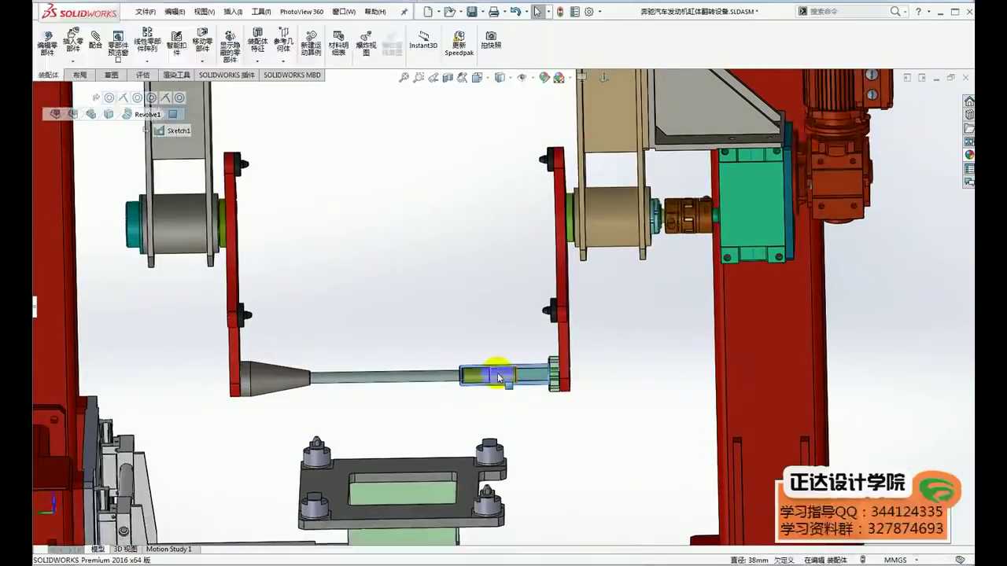
# Step: Open the inner sleeve part MPBZ20-50 on its own in an isometric view
pyautogui.click(498, 378)
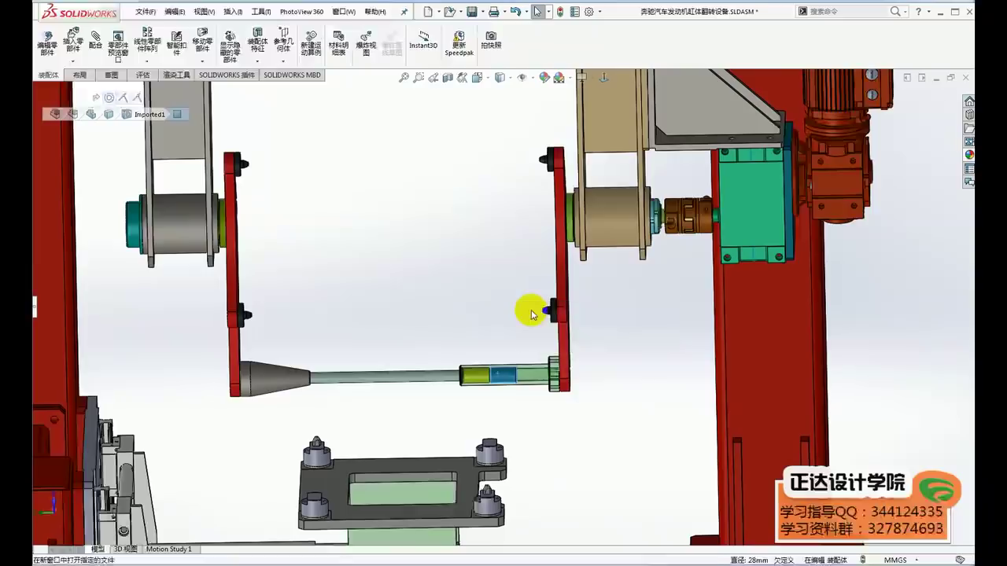
pyautogui.click(532, 314)
pyautogui.click(502, 290)
pyautogui.hotkey('ctrl', '7')
# Step: Collapse the feature tree and orbit the MPBZ20-50 sleeve, checking its inner bore face
pyautogui.moveTo(540, 265)
pyautogui.mouseDown(button='middle')
pyautogui.moveTo(626, 277)
pyautogui.moveTo(519, 276)
pyautogui.mouseUp(button='middle')
pyautogui.click(167, 308)
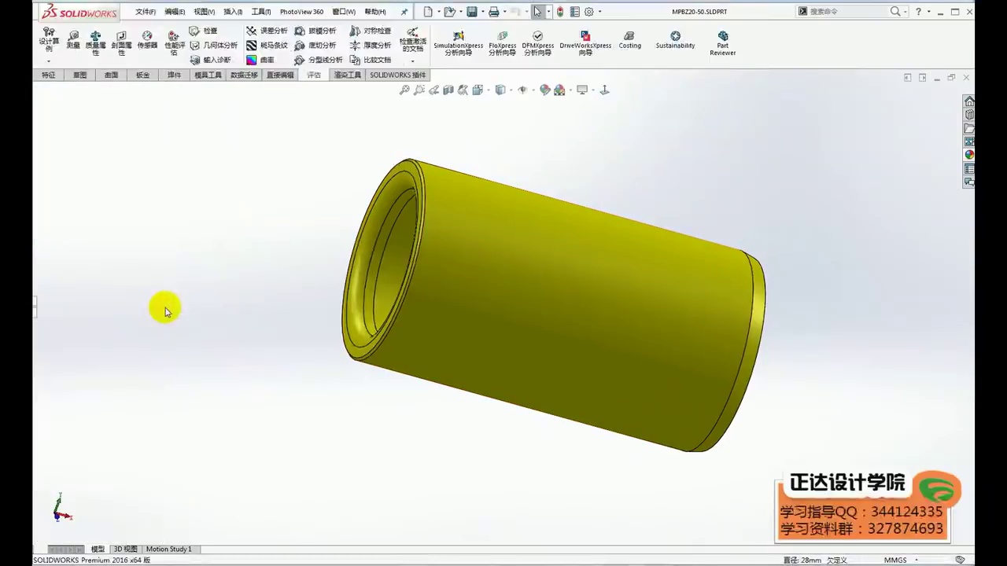
pyautogui.moveTo(779, 295)
pyautogui.mouseDown(button='middle')
pyautogui.moveTo(652, 294)
pyautogui.moveTo(654, 307)
pyautogui.moveTo(653, 284)
pyautogui.moveTo(650, 307)
pyautogui.moveTo(665, 312)
pyautogui.moveTo(654, 312)
pyautogui.mouseUp(button='middle')
pyautogui.click(652, 317)
pyautogui.moveTo(798, 427); pyautogui.dragTo(806, 450)
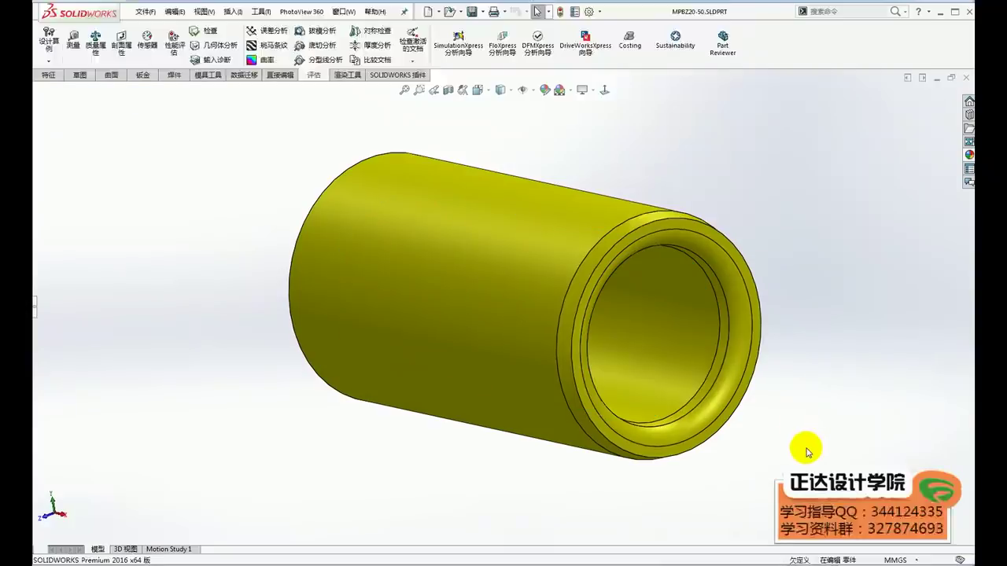
pyautogui.click(696, 337)
pyautogui.click(267, 253)
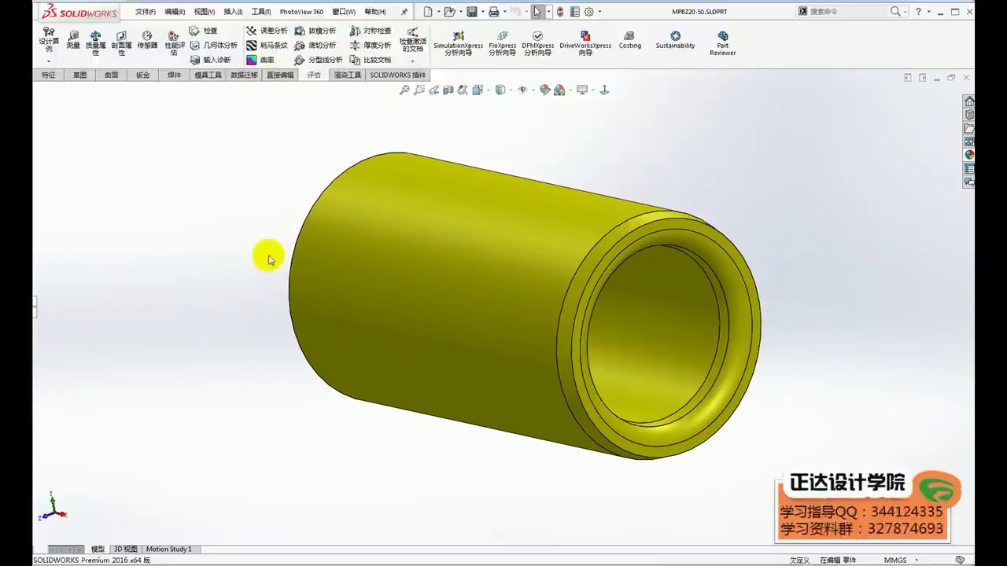
pyautogui.click(344, 11)
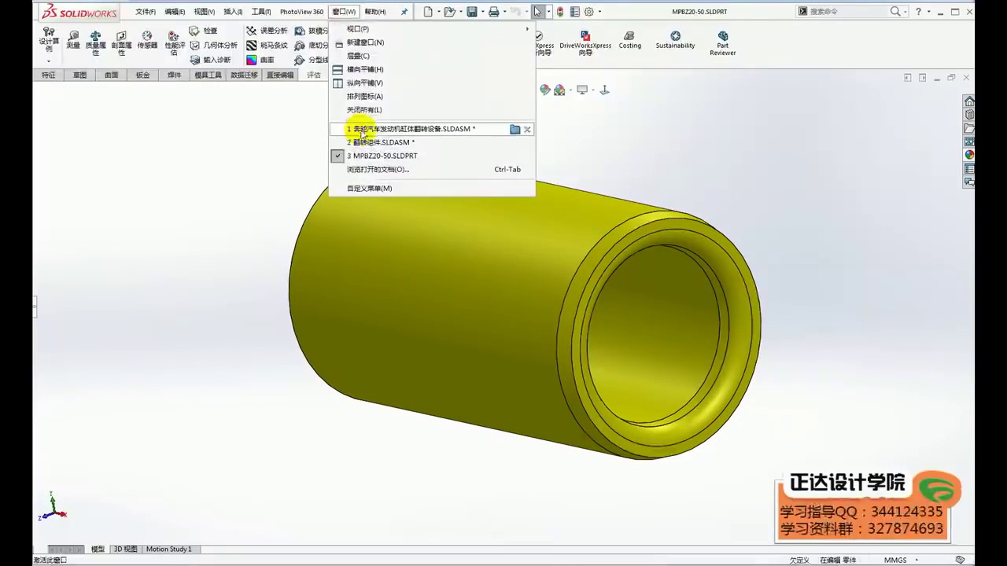
# Step: Return to the flip-fixture assembly and locate the sync rod's sleeve
pyautogui.click(346, 129)
pyautogui.scroll(2, 419, 348)
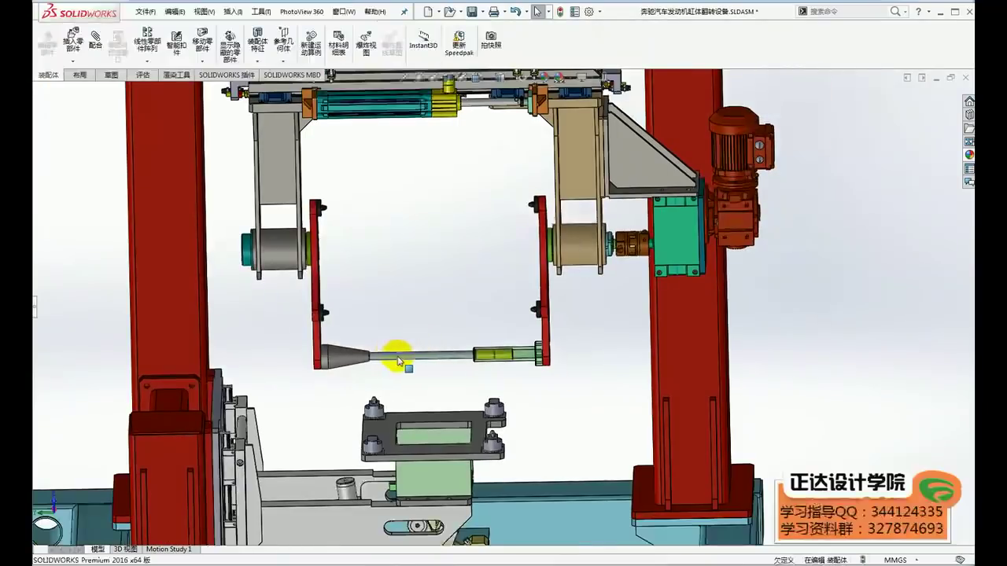
pyautogui.click(399, 362)
pyautogui.moveTo(409, 355); pyautogui.dragTo(407, 376, button='middle')
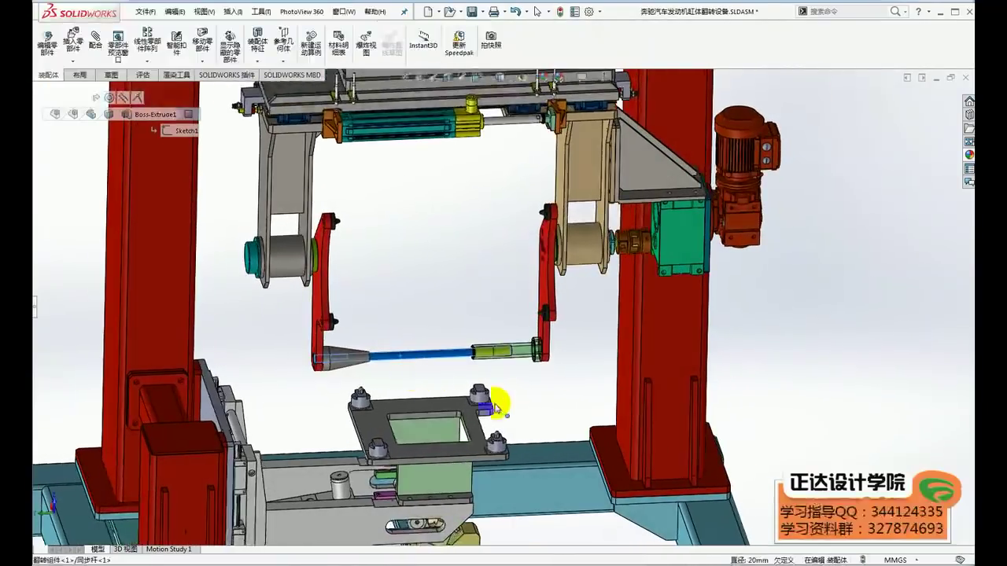
pyautogui.click(512, 381)
pyautogui.scroll(-2, 491, 362)
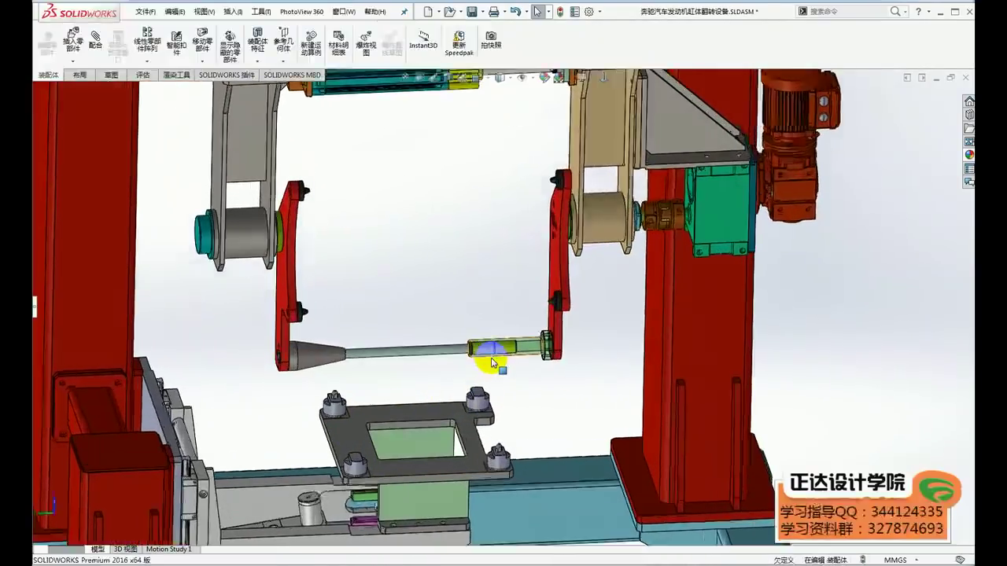
pyautogui.scroll(-2, 491, 362)
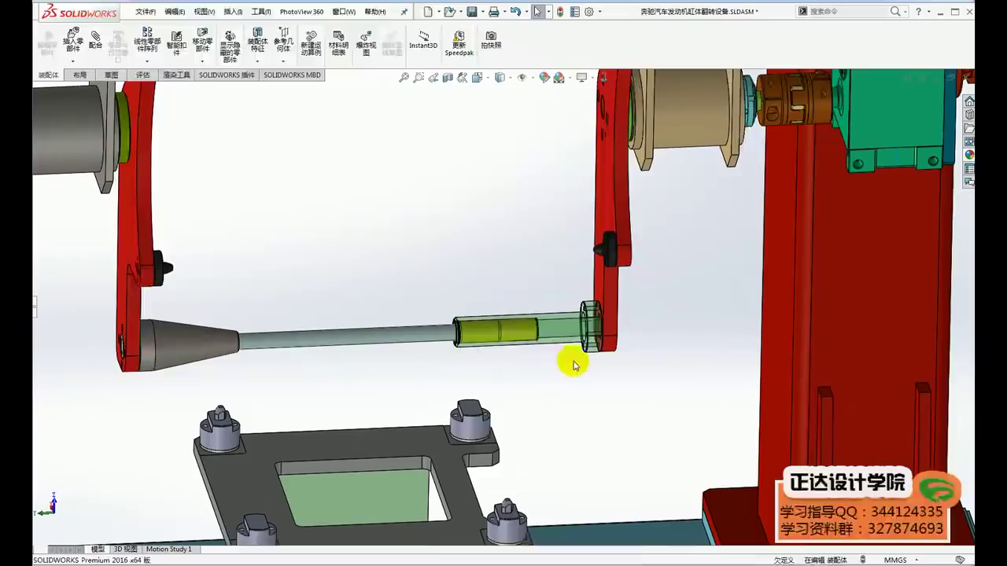
pyautogui.click(598, 387)
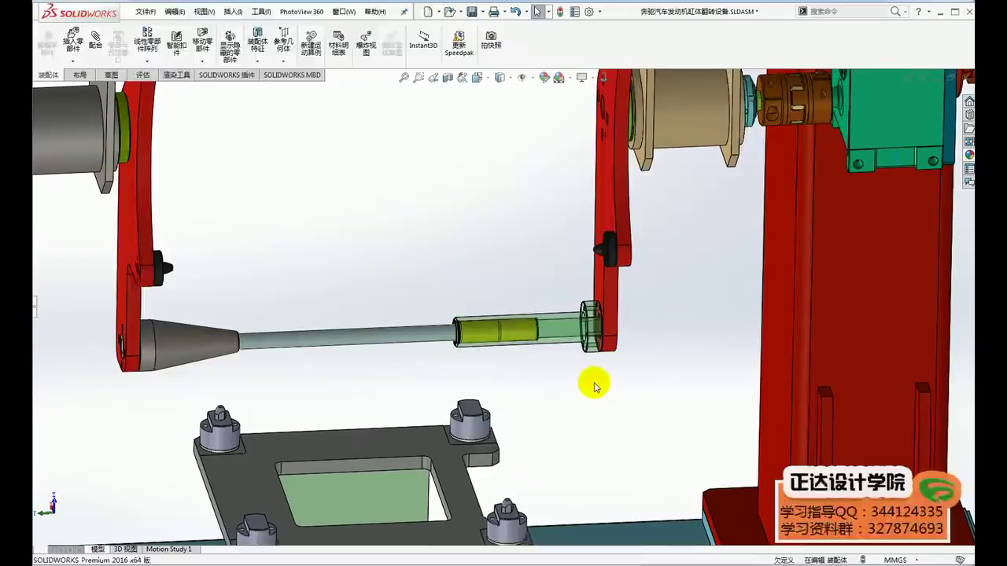
pyautogui.scroll(-2, 535, 352)
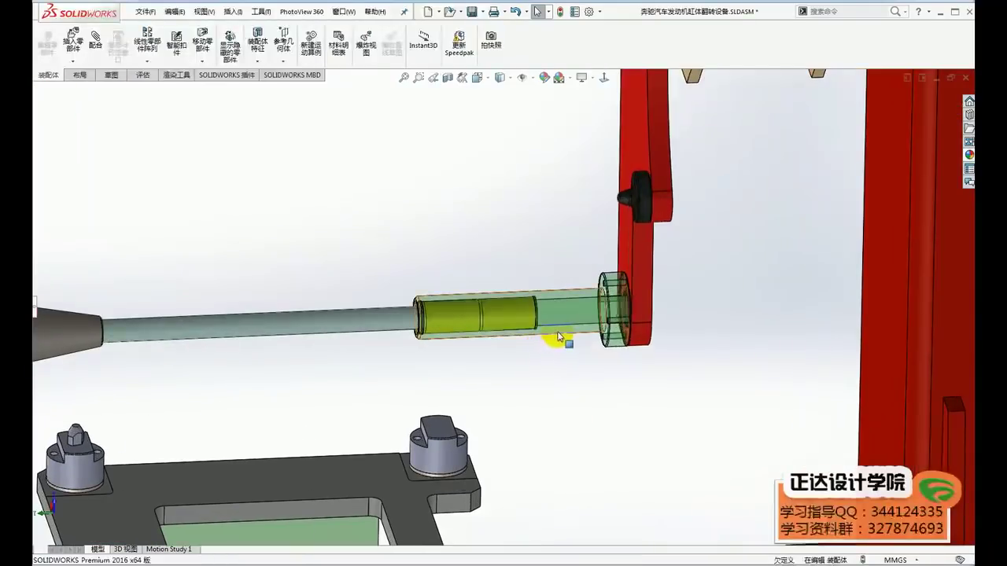
# Step: Make the sync-rod sleeve opaque again and select the green sleeve part
pyautogui.click(562, 332)
pyautogui.click(672, 264)
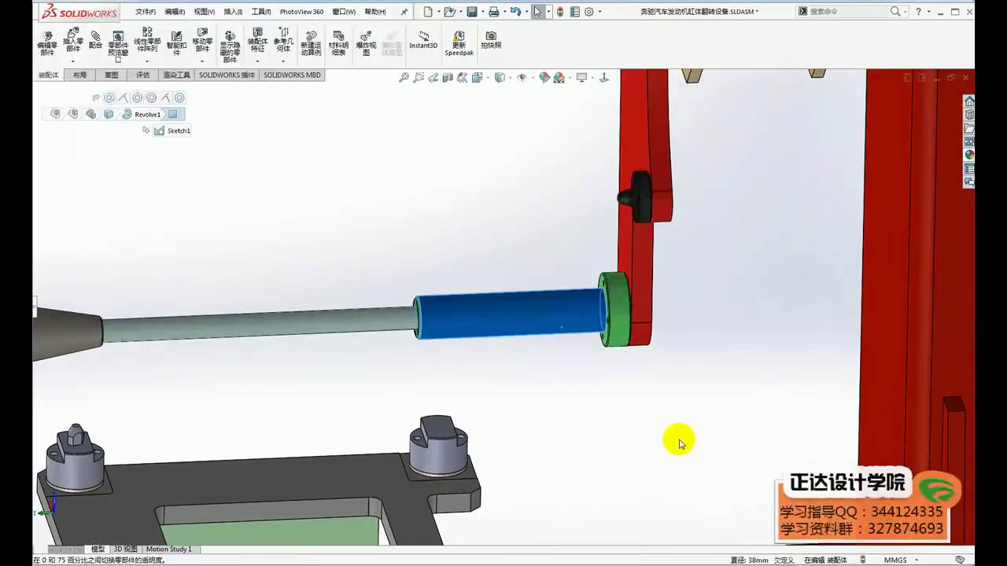
pyautogui.click(679, 441)
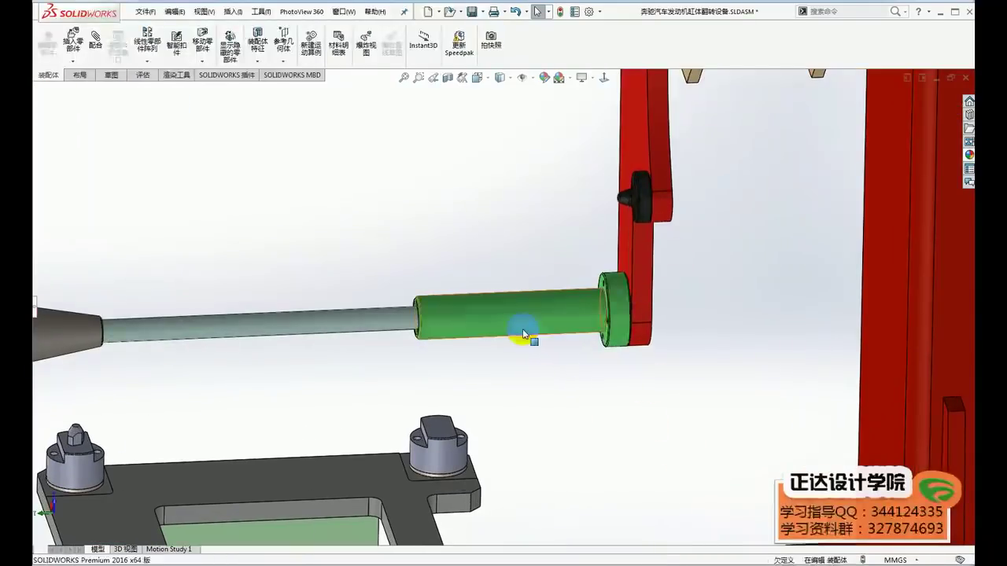
pyautogui.click(476, 321)
# Step: Open 同步套.SLDPRT on its own and orbit it to view the bore and tube side
pyautogui.click(504, 256)
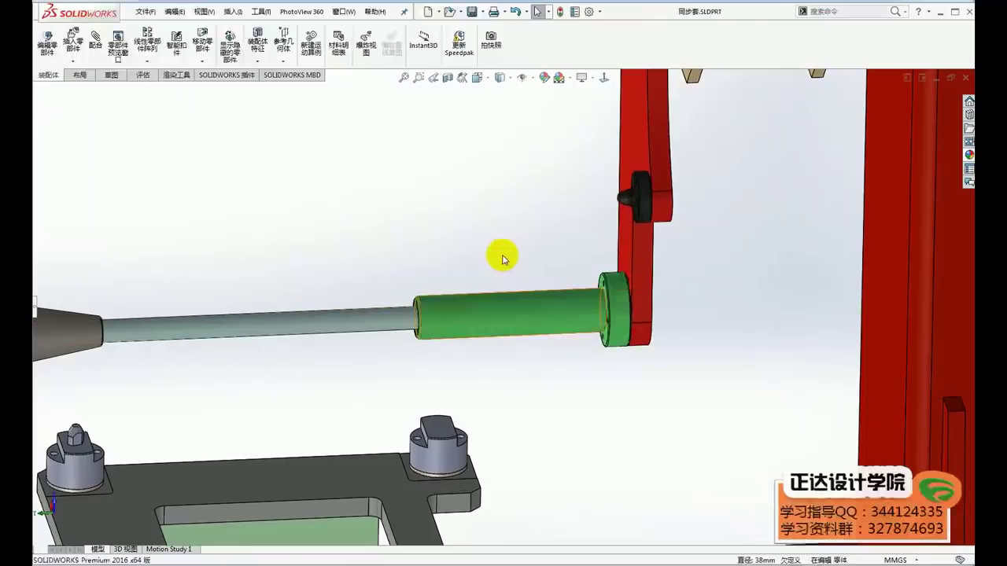
pyautogui.moveTo(598, 296)
pyautogui.mouseDown(button='middle')
pyautogui.moveTo(602, 265)
pyautogui.moveTo(595, 304)
pyautogui.moveTo(582, 276)
pyautogui.moveTo(568, 275)
pyautogui.moveTo(553, 338)
pyautogui.moveTo(564, 343)
pyautogui.mouseUp(button='middle')
pyautogui.click(557, 340)
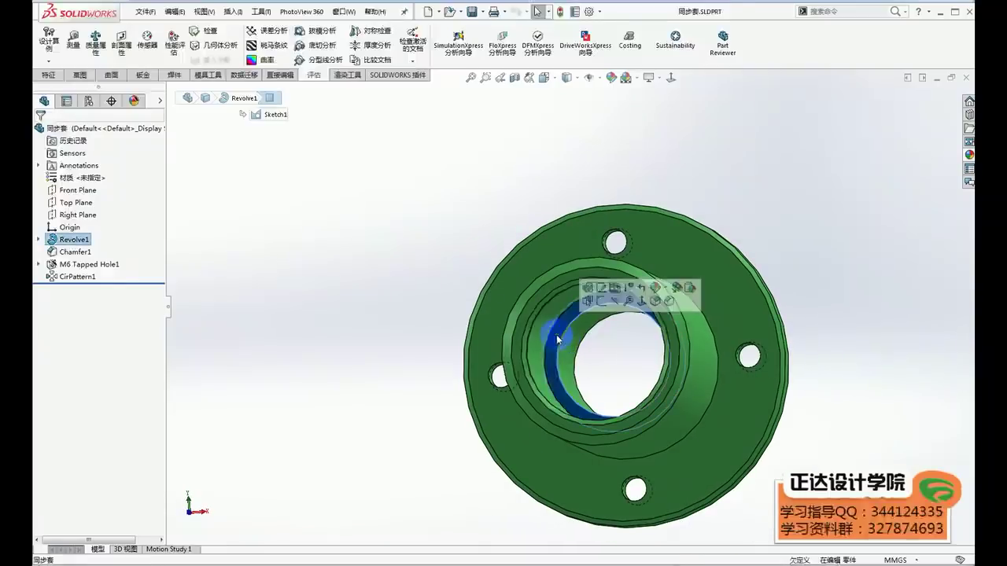
pyautogui.moveTo(557, 339)
pyautogui.mouseDown(button='middle')
pyautogui.moveTo(580, 371)
pyautogui.moveTo(566, 287)
pyautogui.moveTo(539, 314)
pyautogui.moveTo(556, 327)
pyautogui.moveTo(470, 331)
pyautogui.mouseUp(button='middle')
pyautogui.click(461, 467)
# Step: Zoom into the tube's open end, inspect the rim face, and pan to reveal the flange
pyautogui.scroll(-3, 568, 322)
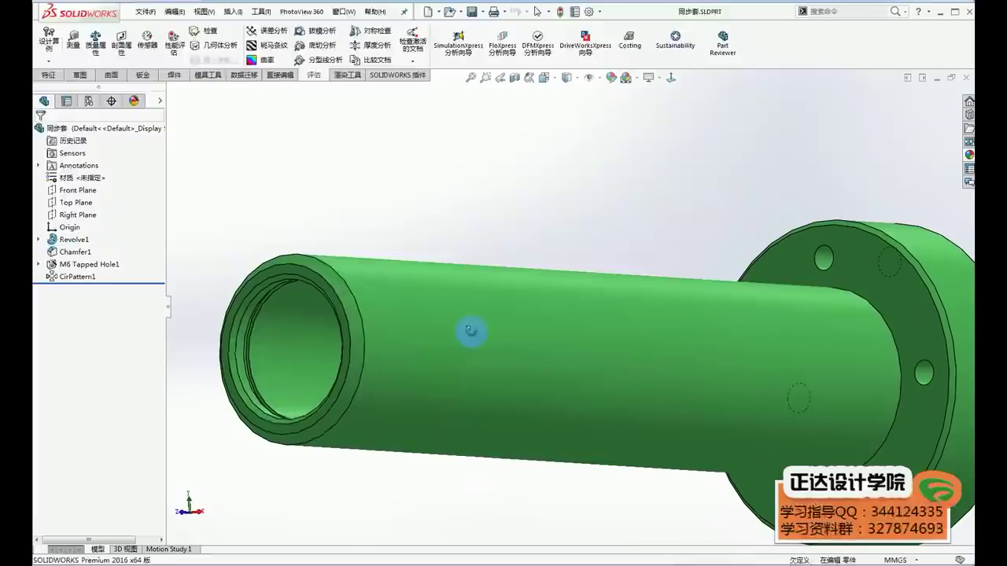
pyautogui.scroll(-3, 265, 359)
pyautogui.scroll(-3, 341, 370)
pyautogui.moveTo(341, 371)
pyautogui.mouseDown(button='middle')
pyautogui.moveTo(315, 381)
pyautogui.moveTo(308, 359)
pyautogui.moveTo(357, 450)
pyautogui.mouseUp(button='middle')
pyautogui.click(327, 384)
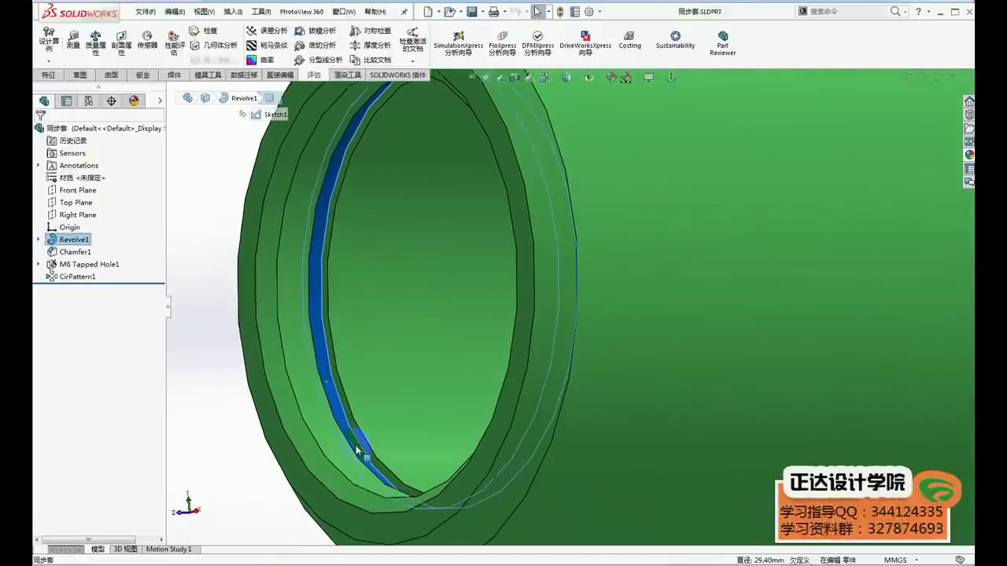
pyautogui.scroll(5, 472, 449)
pyautogui.click(693, 452)
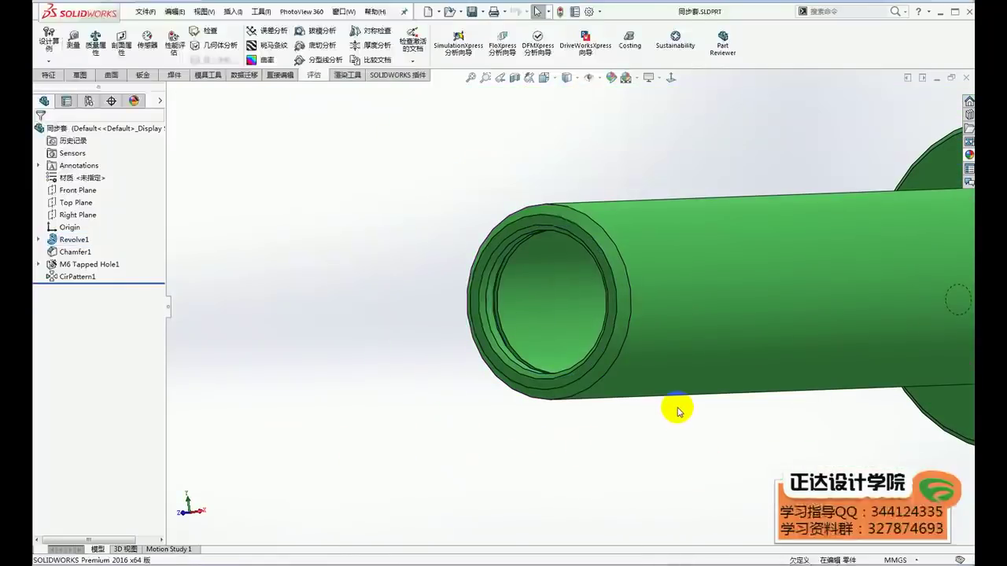
pyautogui.keyDown('ctrl'); pyautogui.moveTo(678, 411); pyautogui.dragTo(449, 417, button='middle'); pyautogui.keyUp('ctrl')
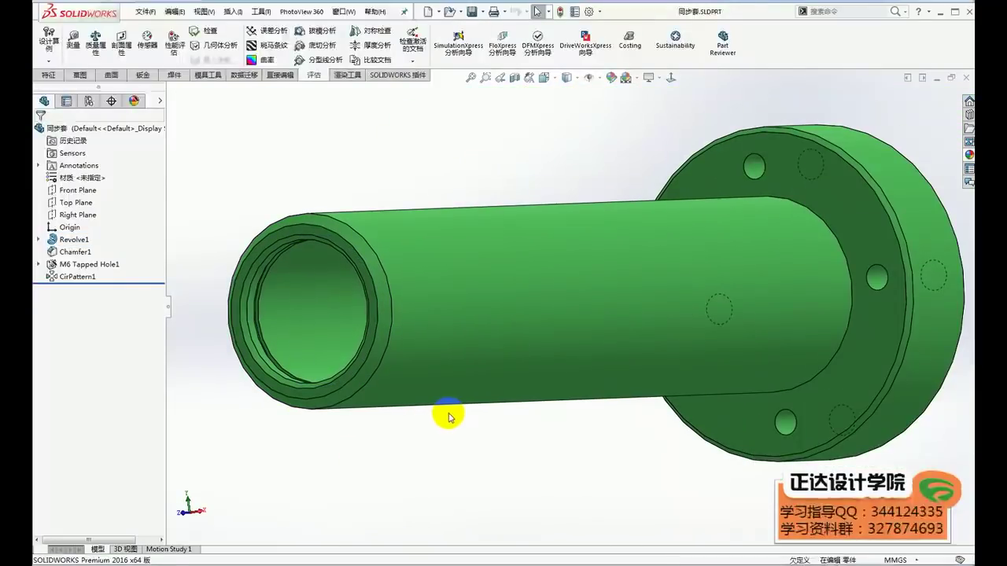
# Step: Close the sleeve part and make the sync-rod sleeve in the assembly transparent
pyautogui.click(968, 77)
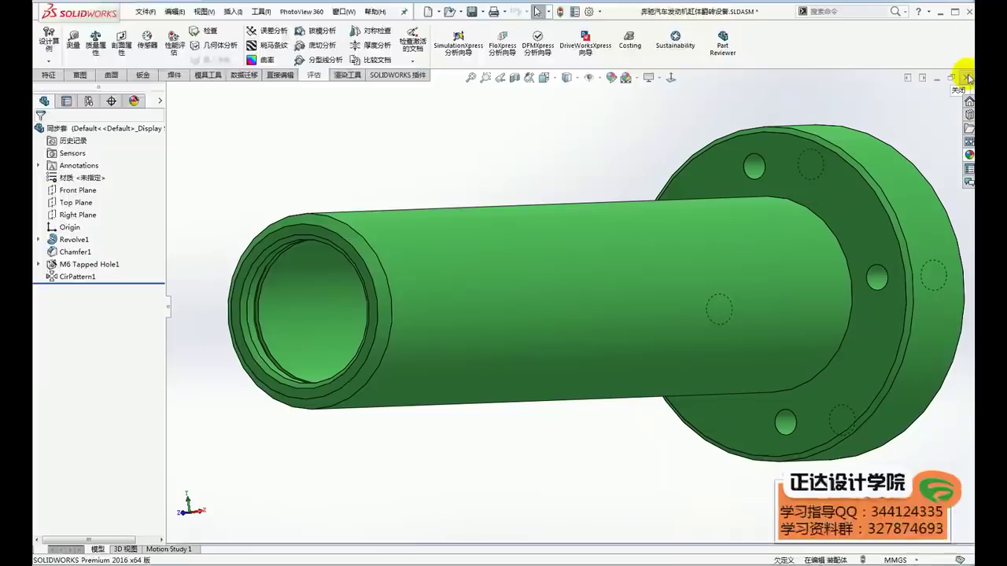
pyautogui.scroll(3, 787, 283)
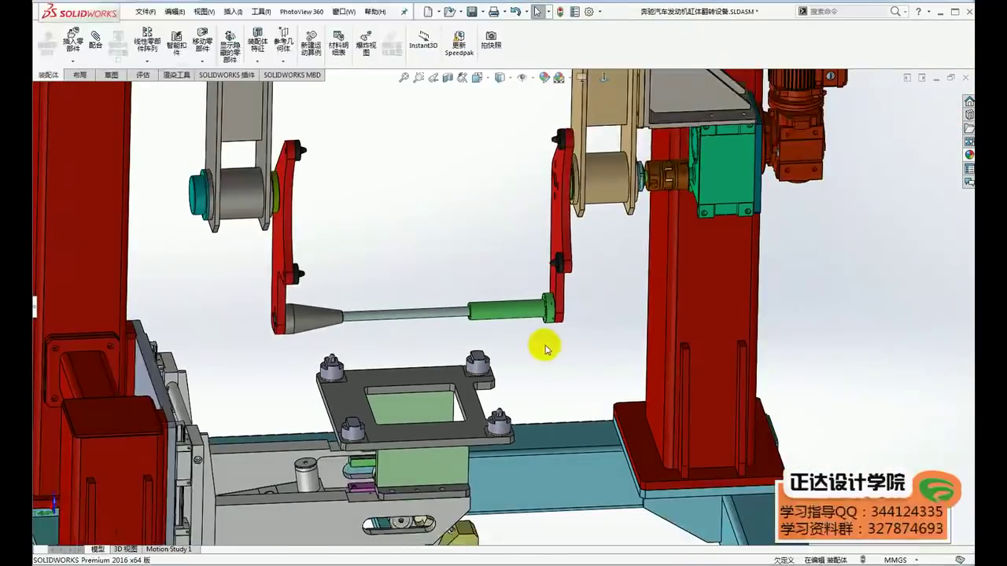
pyautogui.keyDown('ctrl'); pyautogui.moveTo(547, 348); pyautogui.dragTo(637, 349, button='middle'); pyautogui.keyUp('ctrl')
pyautogui.click(601, 311)
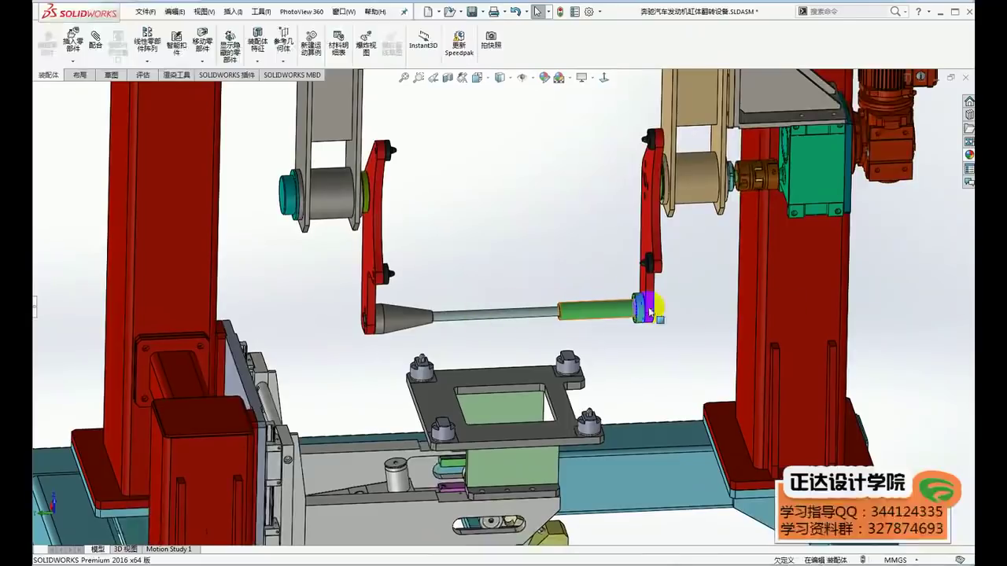
pyautogui.click(606, 307)
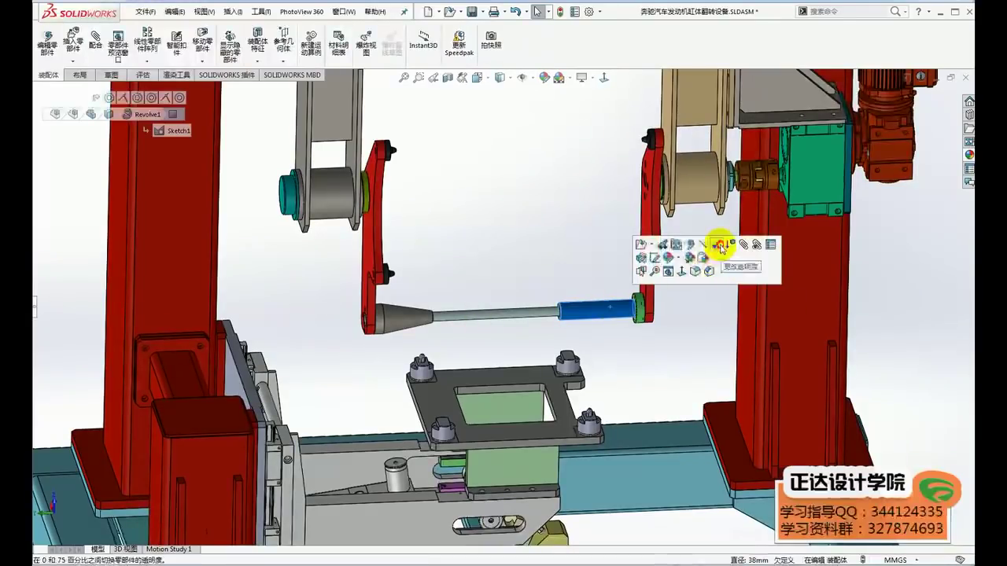
pyautogui.click(714, 244)
# Step: Zoom back out and undo the transparency so the sleeve is solid again
pyautogui.scroll(-3, 641, 331)
pyautogui.scroll(-3, 623, 301)
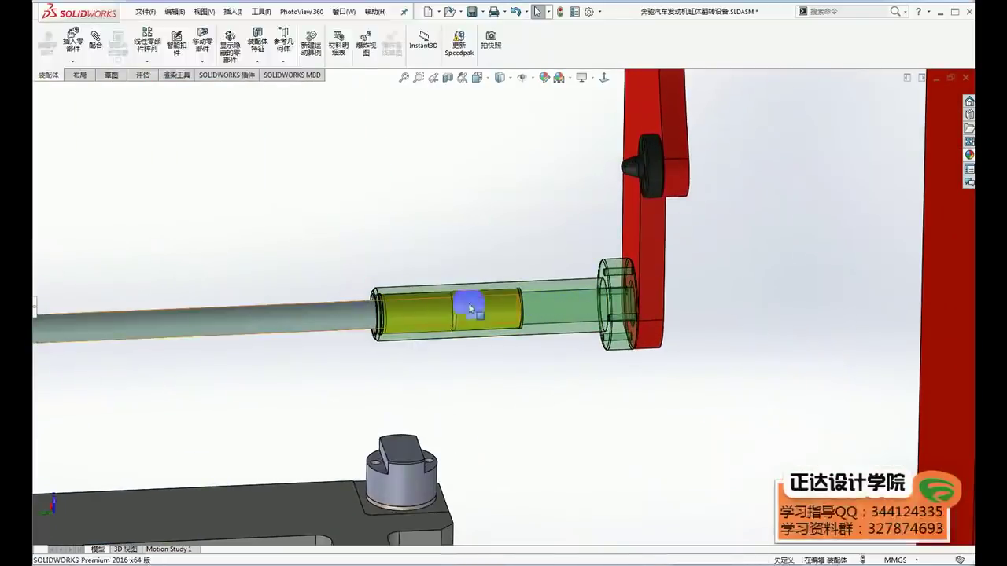
pyautogui.click(726, 417)
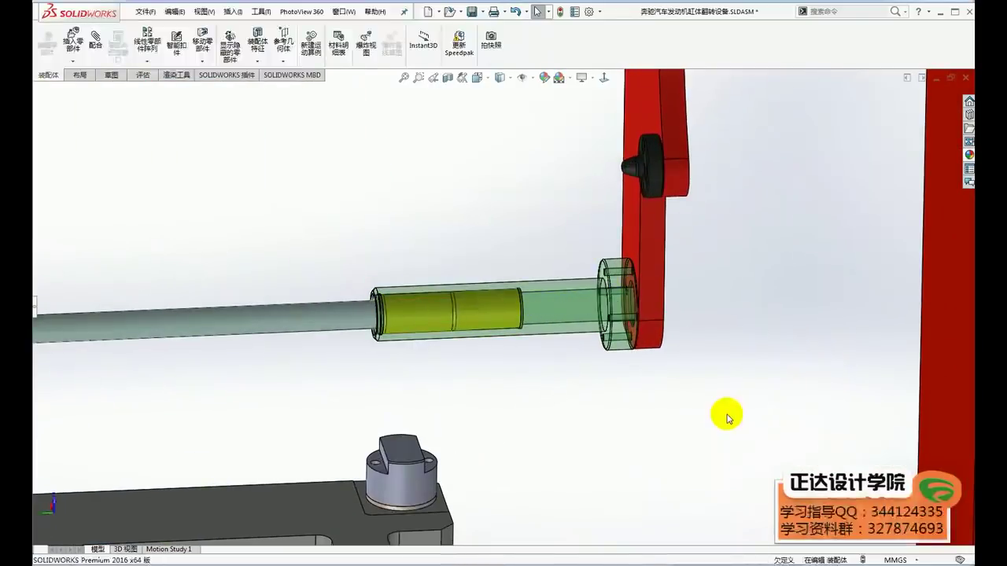
pyautogui.press('z')
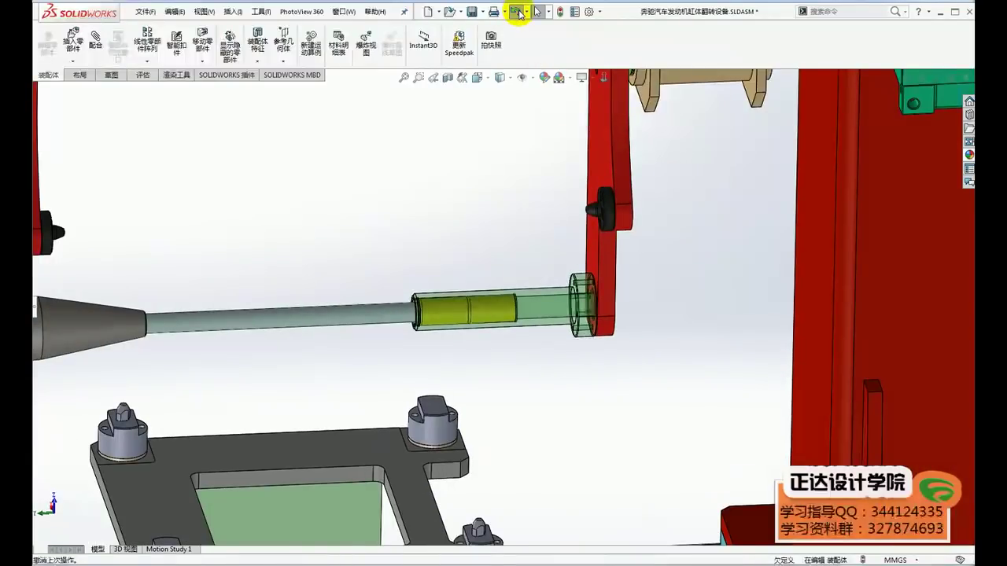
pyautogui.click(517, 11)
# Step: Select the sync rod and bring up the list of open documents
pyautogui.scroll(3, 614, 388)
pyautogui.moveTo(564, 362)
pyautogui.keyDown('ctrl'); pyautogui.mouseDown(button='middle')
pyautogui.moveTo(595, 359)
pyautogui.moveTo(603, 373)
pyautogui.mouseUp(button='middle'); pyautogui.keyUp('ctrl')
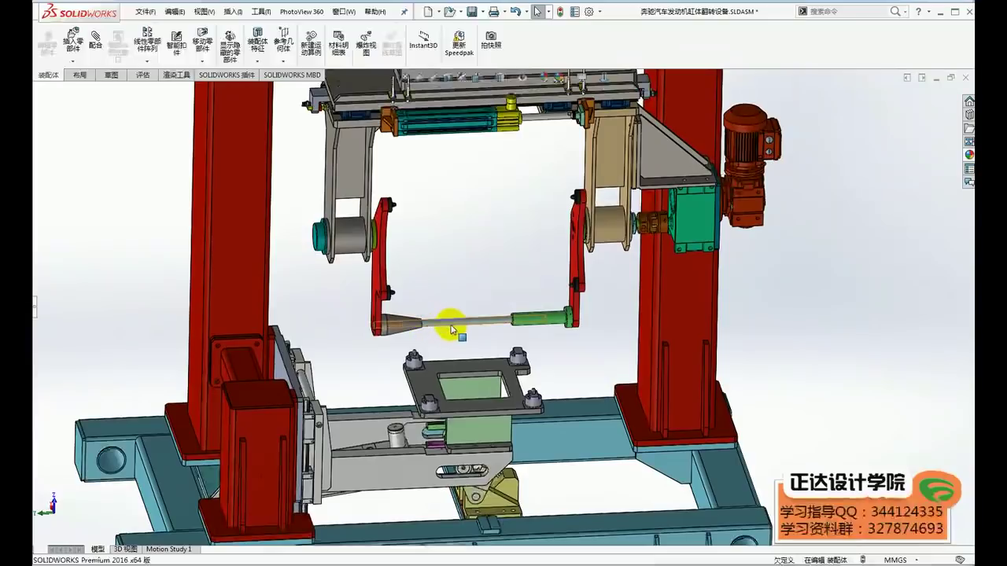
pyautogui.click(451, 330)
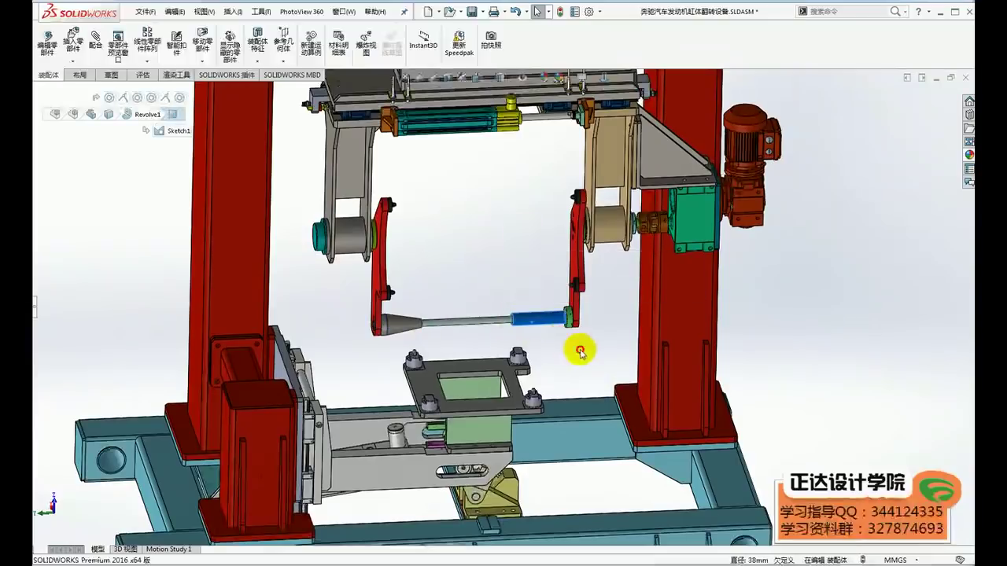
pyautogui.click(343, 11)
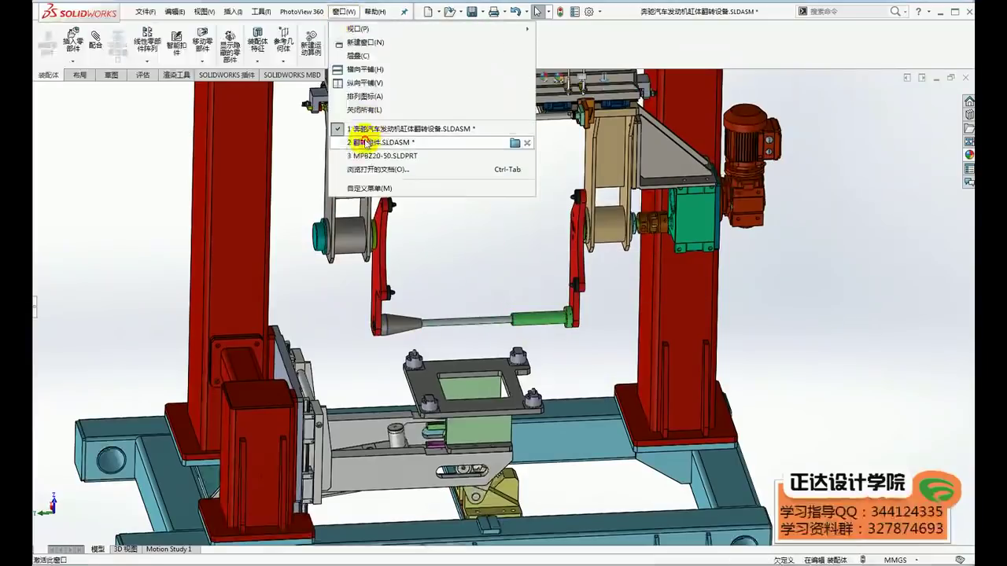
# Step: In 翻转组件.SLDASM, swing the flip arm and sync rod linkage up, then down to a lower pose
pyautogui.click(367, 142)
pyautogui.moveTo(598, 291); pyautogui.dragTo(603, 246)
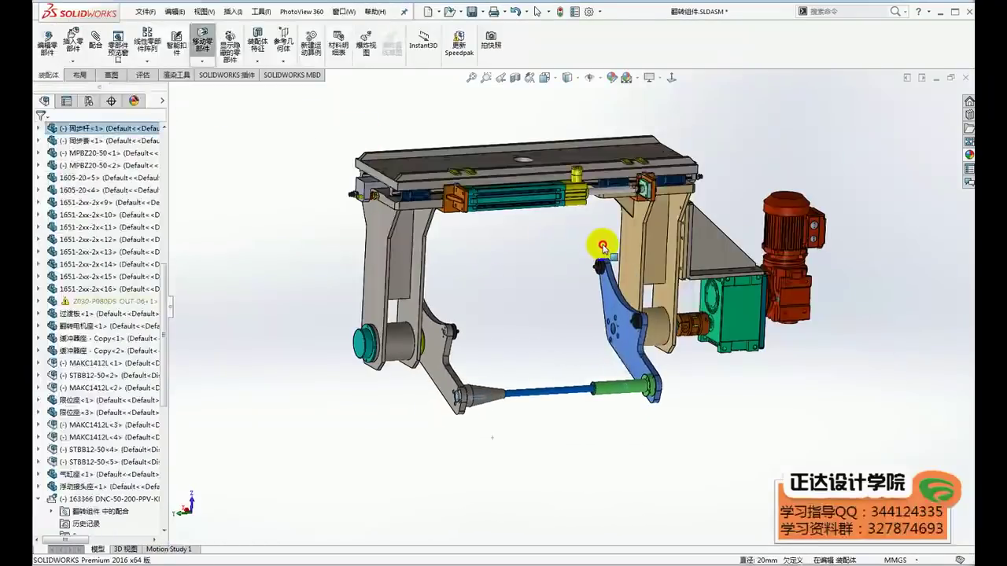
pyautogui.moveTo(603, 246); pyautogui.dragTo(603, 333)
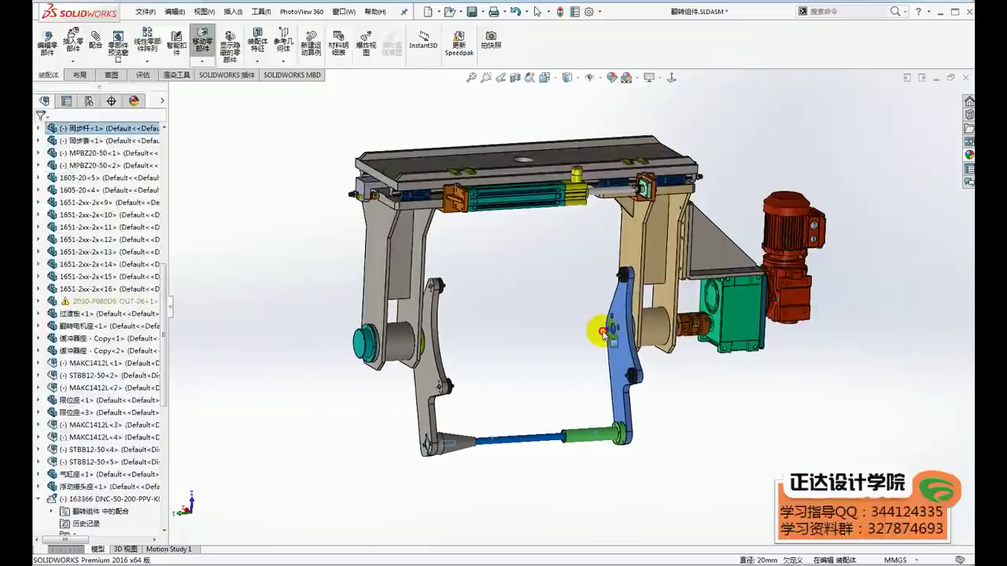
pyautogui.click(574, 504)
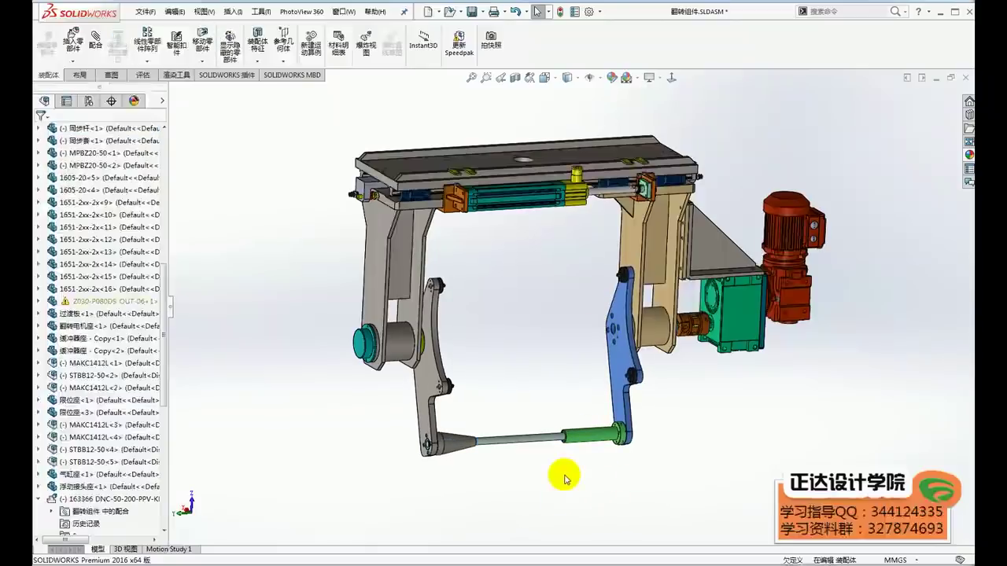
pyautogui.click(346, 11)
pyautogui.click(364, 128)
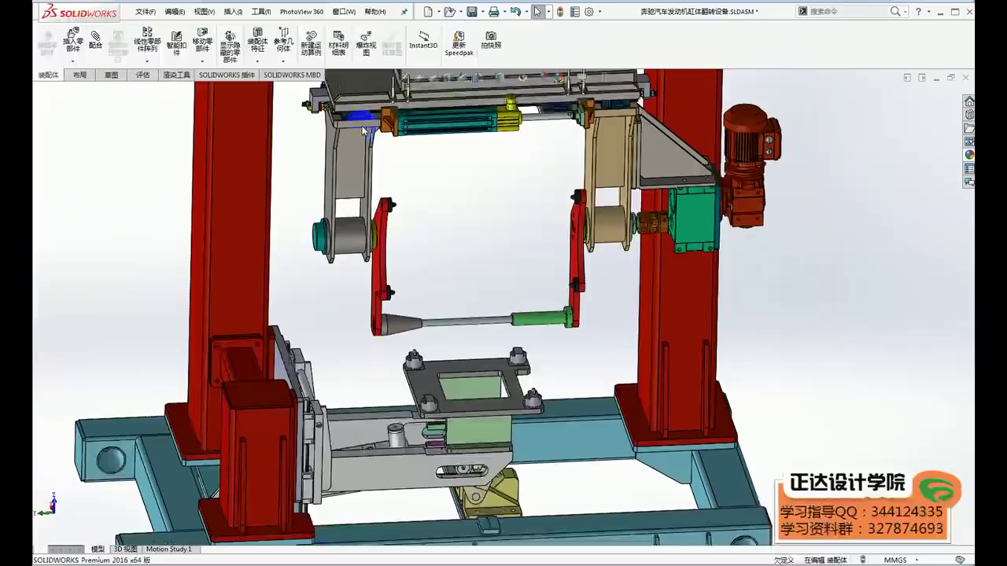
pyautogui.scroll(3, 495, 279)
pyautogui.scroll(-3, 467, 269)
pyautogui.scroll(-2, 423, 277)
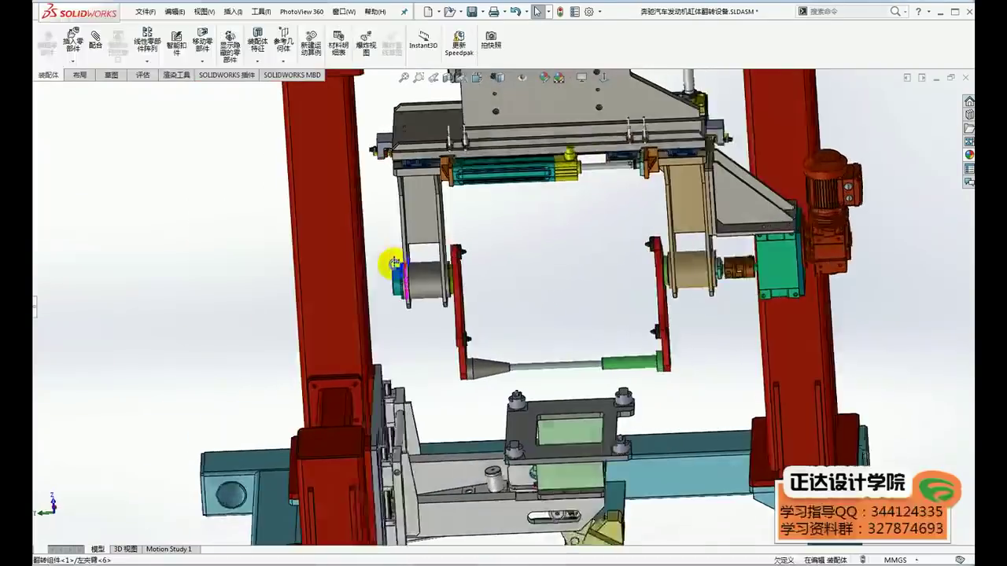
pyautogui.moveTo(393, 264); pyautogui.dragTo(416, 247, button='middle')
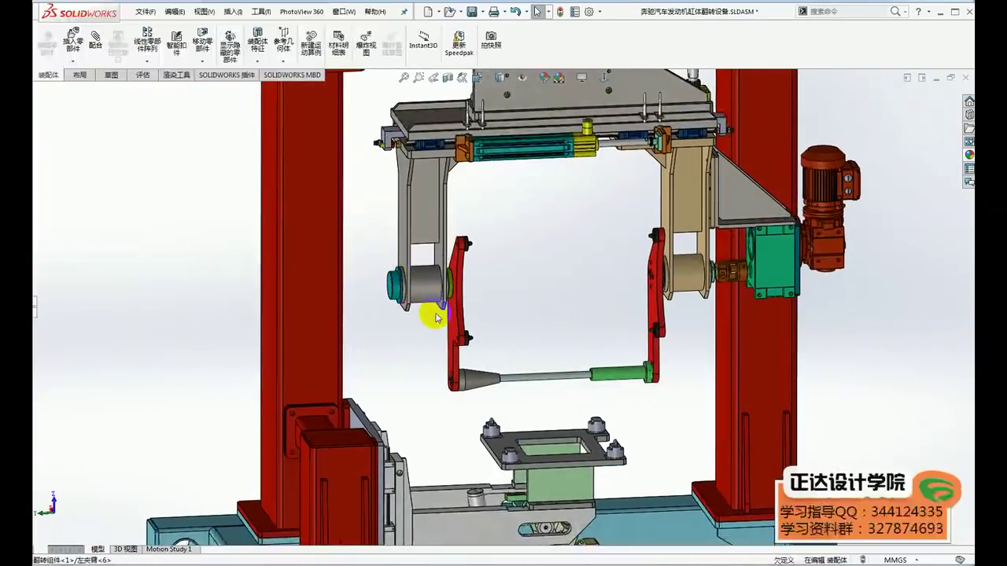
pyautogui.click(414, 288)
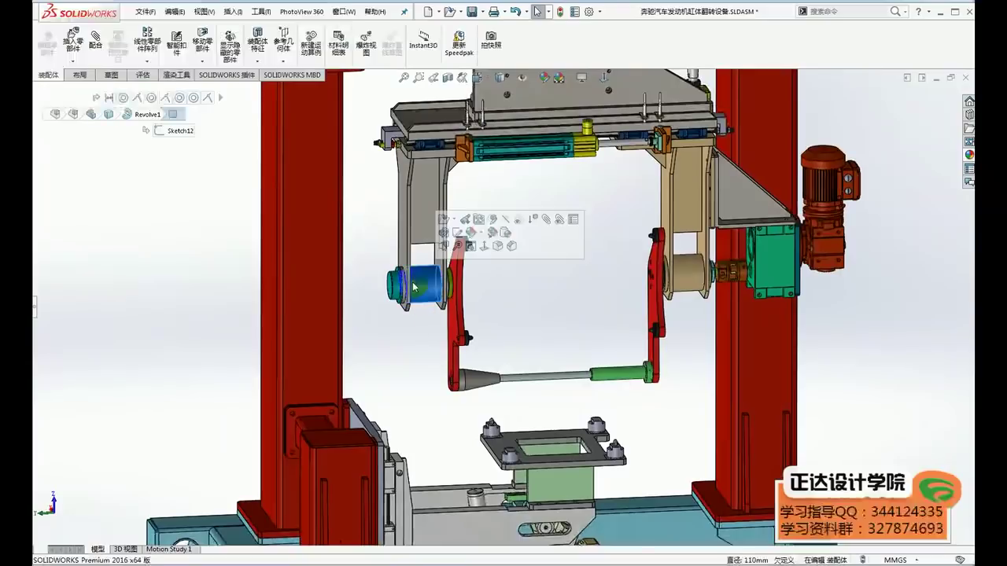
pyautogui.click(706, 292)
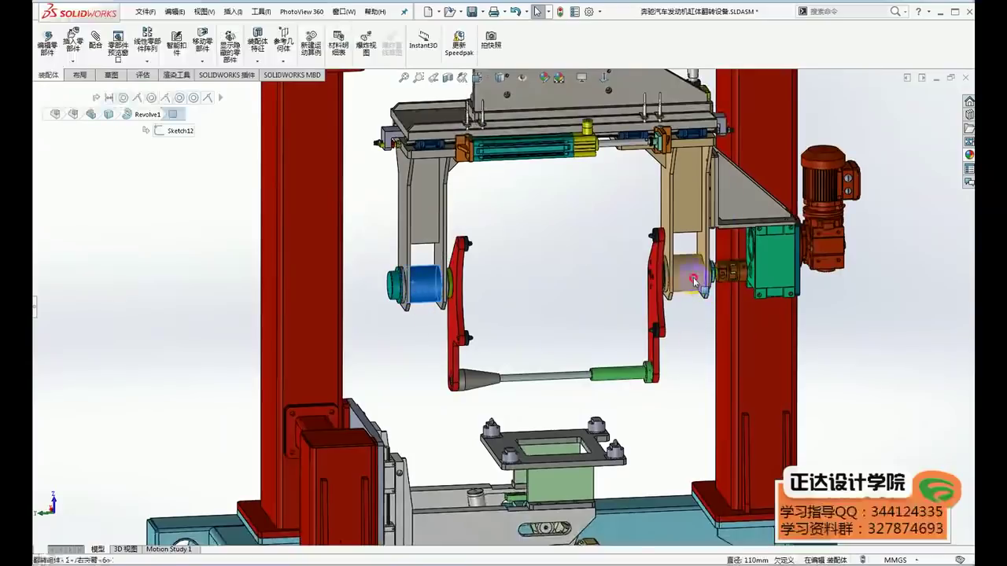
pyautogui.click(693, 437)
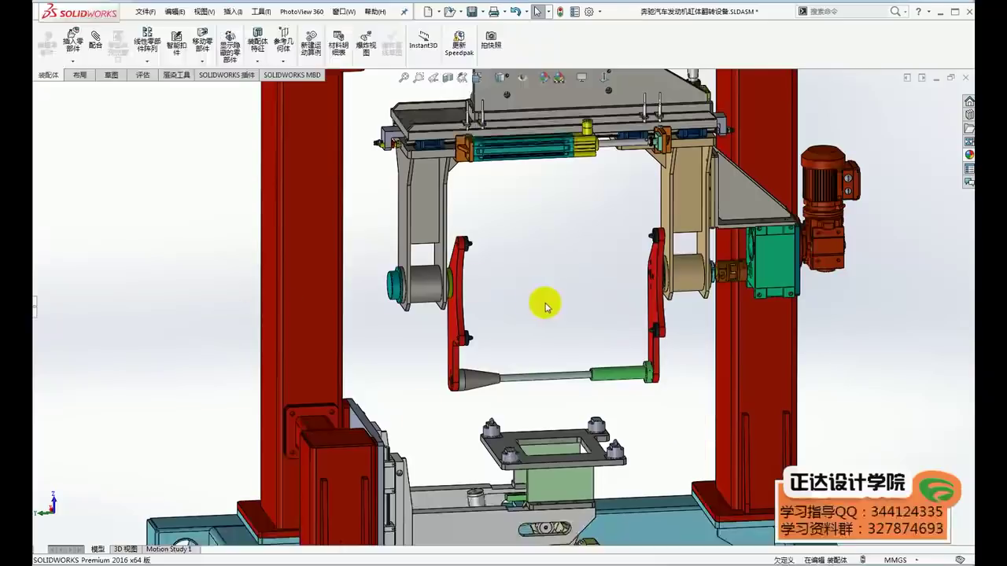
pyautogui.scroll(-3, 425, 291)
pyautogui.click(425, 291)
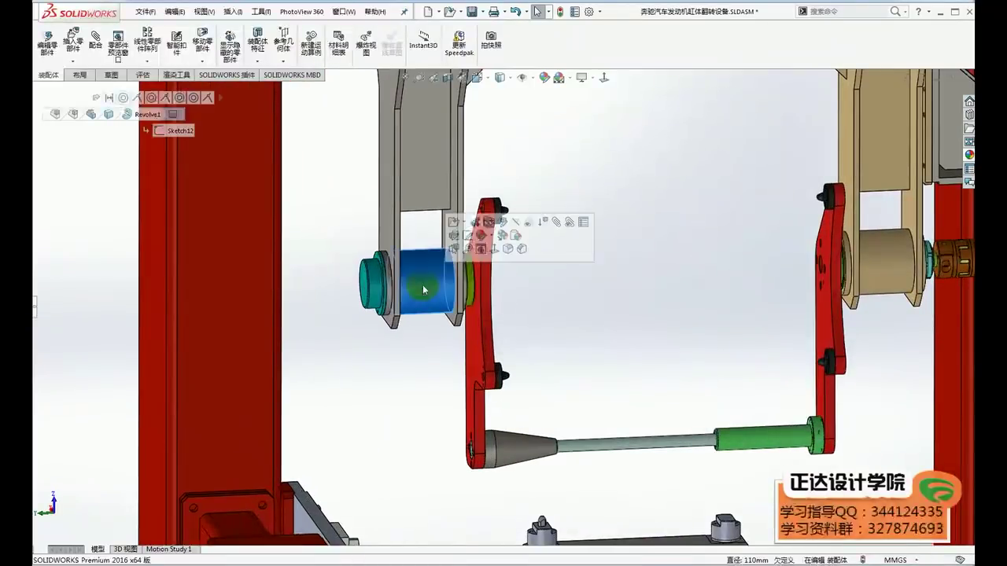
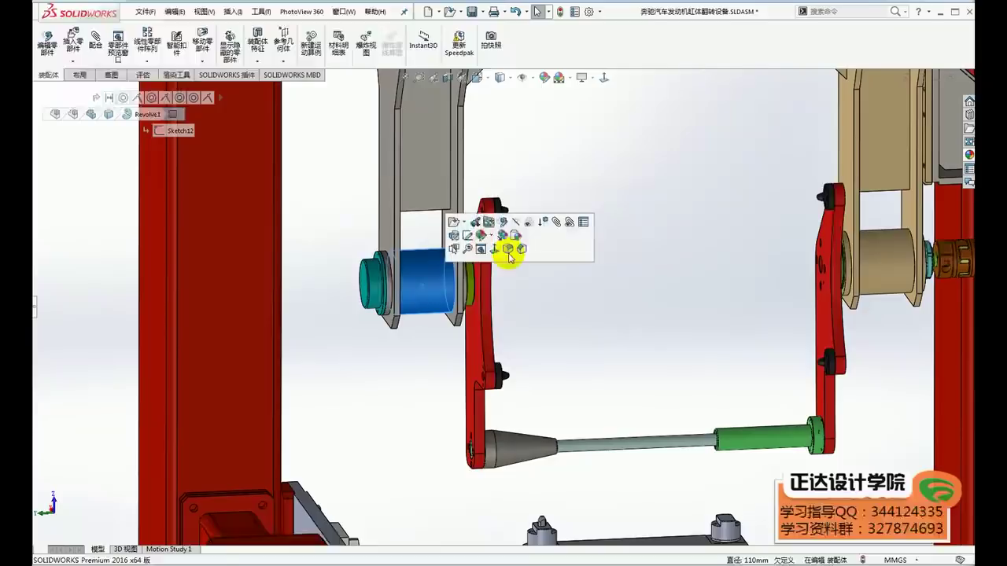
# Step: Hide the blue sleeve and grey bracket plates to expose the teal flange and shaft
pyautogui.click(516, 224)
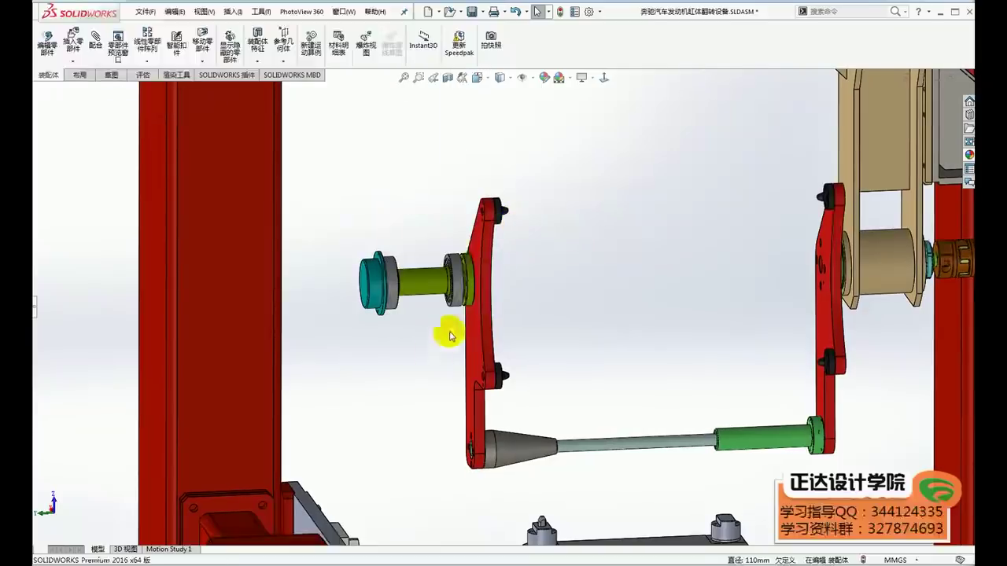
pyautogui.scroll(-3, 398, 213)
pyautogui.scroll(-2, 357, 209)
pyautogui.moveTo(358, 209)
pyautogui.mouseDown(button='middle')
pyautogui.moveTo(393, 218)
pyautogui.moveTo(410, 241)
pyautogui.moveTo(396, 234)
pyautogui.mouseUp(button='middle')
pyautogui.scroll(-2, 393, 218)
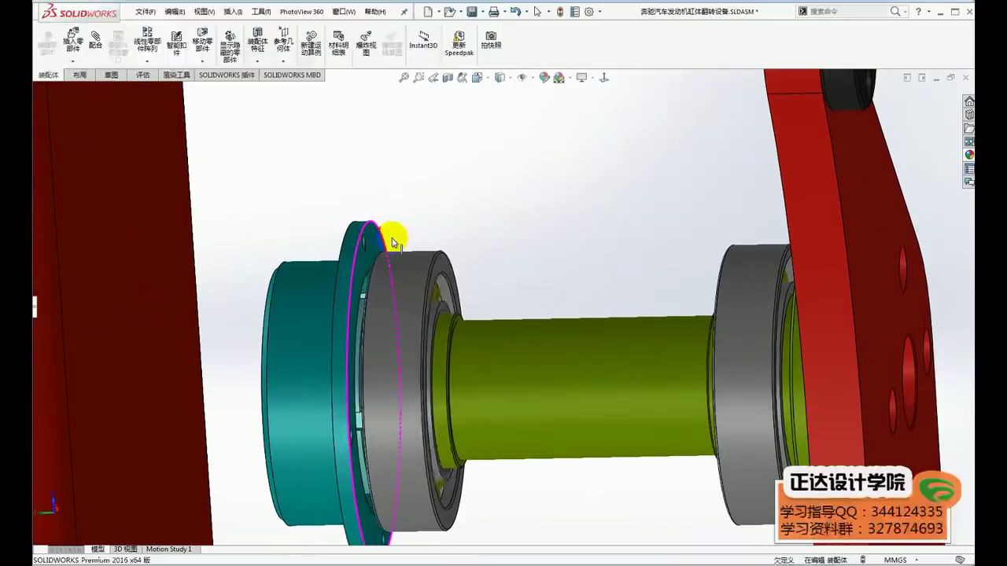
pyautogui.scroll(3, 448, 344)
pyautogui.moveTo(447, 344)
pyautogui.mouseDown(button='middle')
pyautogui.moveTo(636, 321)
pyautogui.moveTo(383, 378)
pyautogui.moveTo(345, 360)
pyautogui.mouseUp(button='middle')
# Step: Hide the teal flange cap and select the shaft-end nut face
pyautogui.click(344, 360)
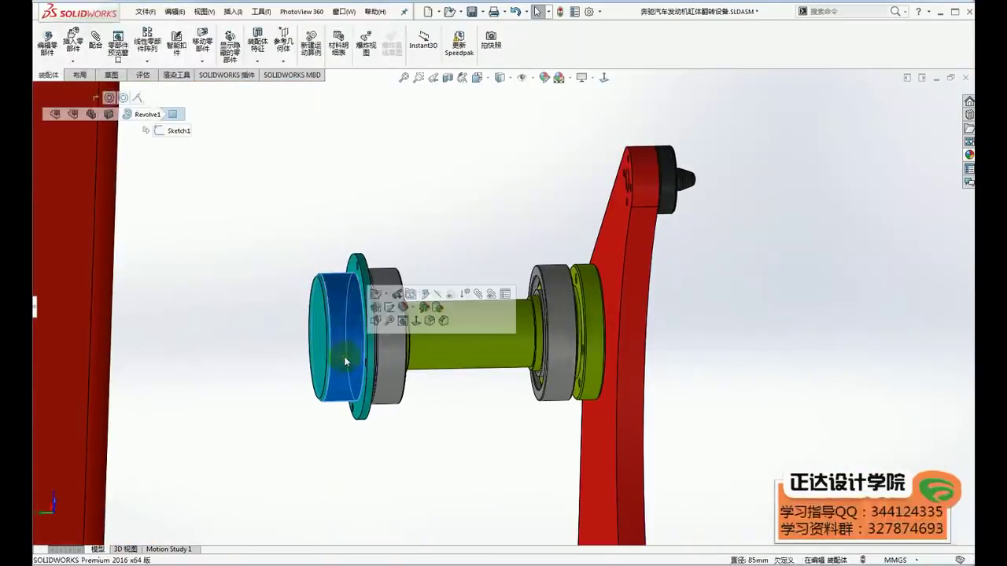
pyautogui.click(436, 296)
pyautogui.scroll(-2, 370, 338)
pyautogui.scroll(-3, 362, 348)
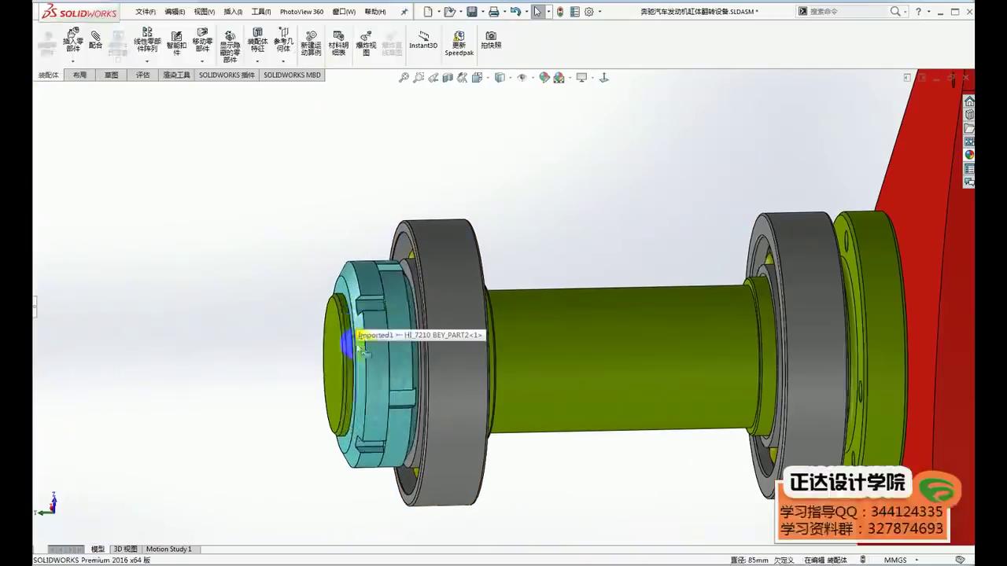
pyautogui.click(389, 353)
pyautogui.click(398, 352)
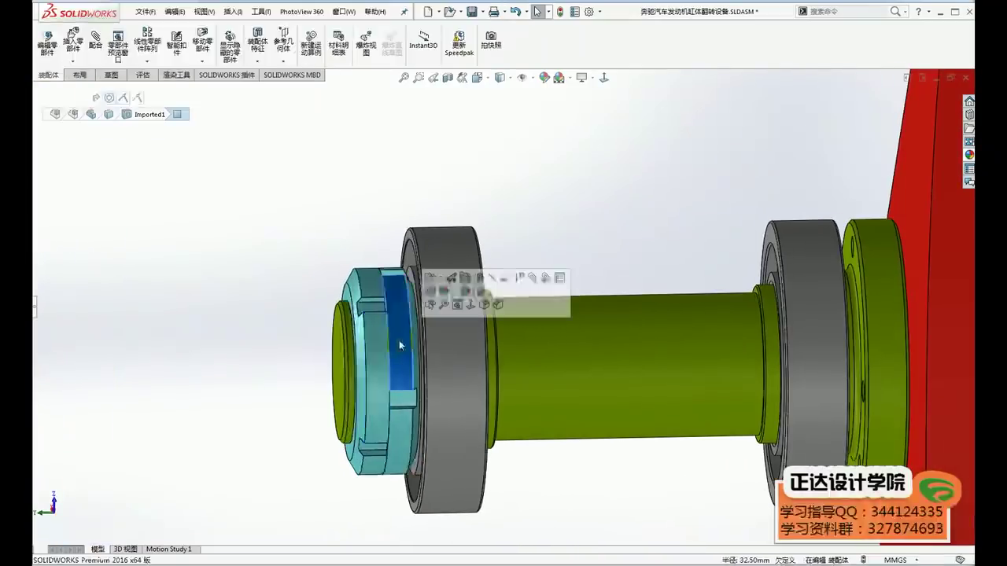
pyautogui.scroll(3, 398, 350)
# Step: Inspect the shaft, left bearing and shaft-end nut from several angles
pyautogui.moveTo(566, 313)
pyautogui.mouseDown(button='middle')
pyautogui.moveTo(444, 308)
pyautogui.moveTo(466, 297)
pyautogui.moveTo(427, 281)
pyautogui.mouseUp(button='middle')
pyautogui.click(439, 329)
pyautogui.scroll(2, 438, 344)
pyautogui.moveTo(438, 345); pyautogui.dragTo(451, 343, button='middle')
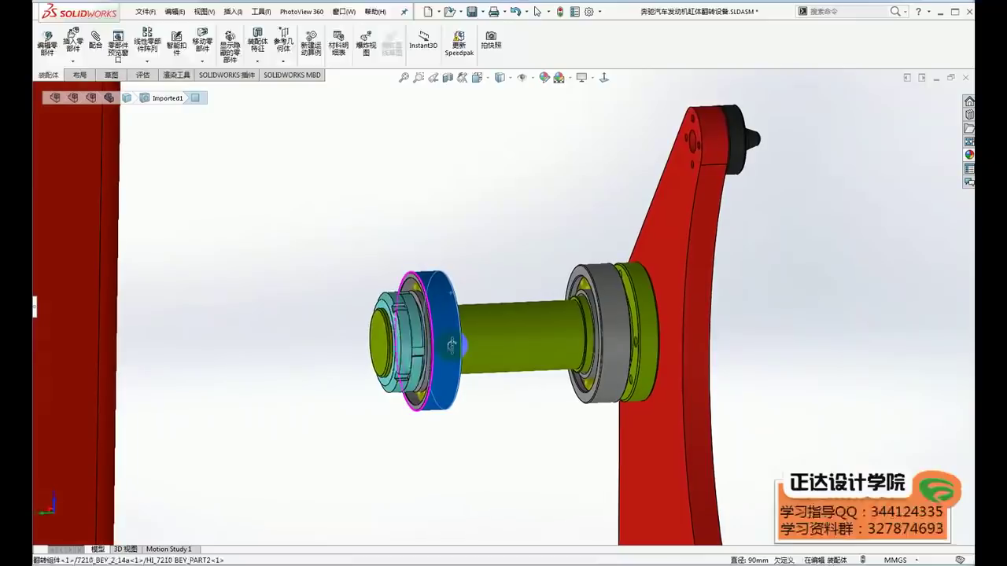
pyautogui.moveTo(630, 326); pyautogui.dragTo(600, 317, button='middle')
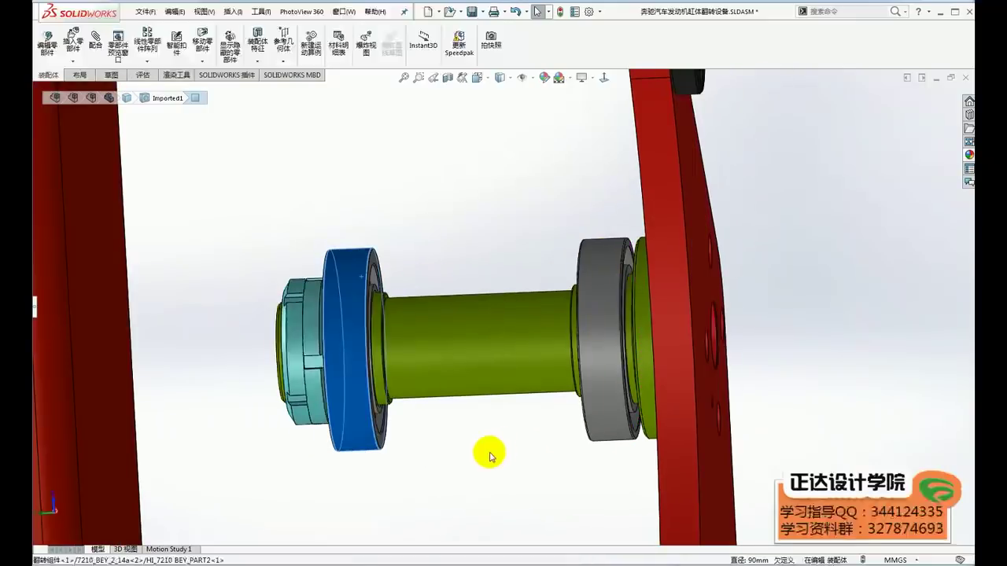
pyautogui.click(514, 166)
pyautogui.moveTo(434, 386); pyautogui.dragTo(461, 396, button='middle')
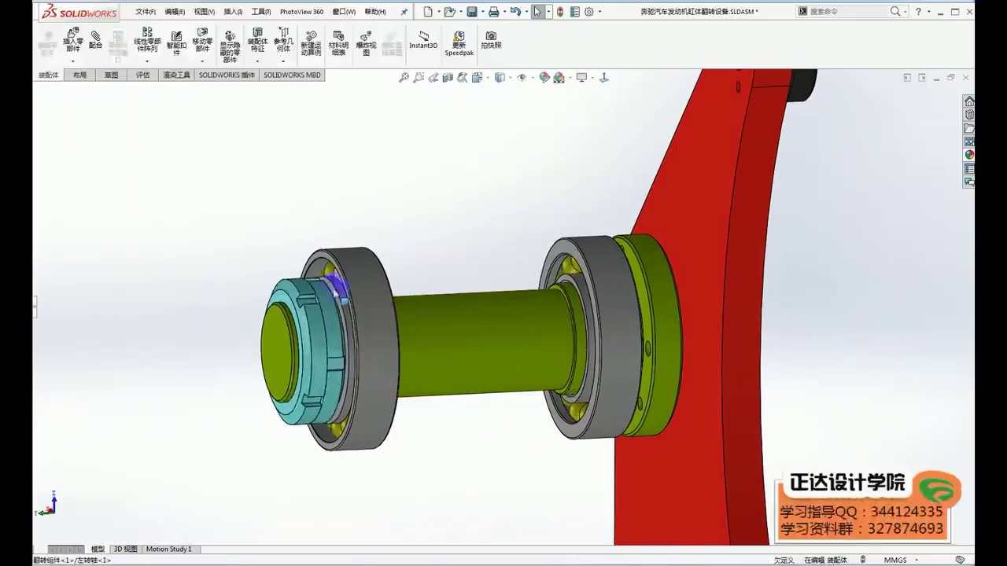
pyautogui.scroll(-2, 324, 282)
pyautogui.moveTo(324, 282); pyautogui.dragTo(318, 275, button='middle')
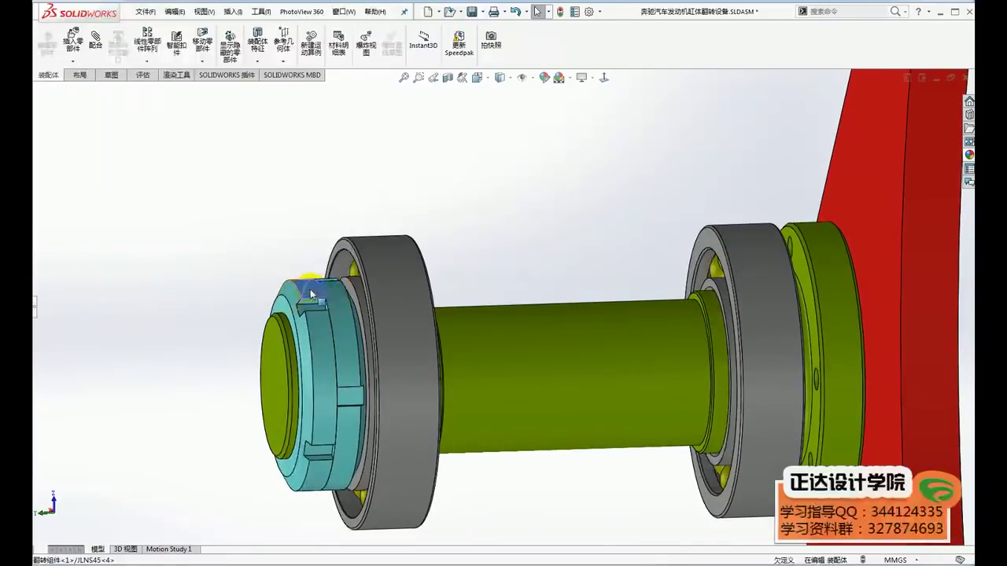
pyautogui.click(313, 290)
pyautogui.click(625, 197)
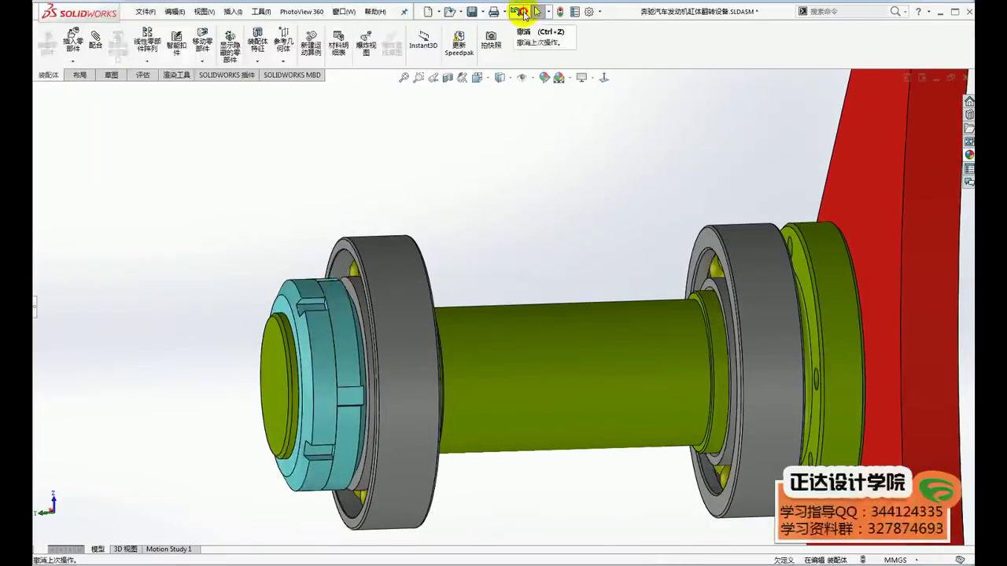
# Step: Undo the teal flange cap hide from the Undo list
pyautogui.click(525, 11)
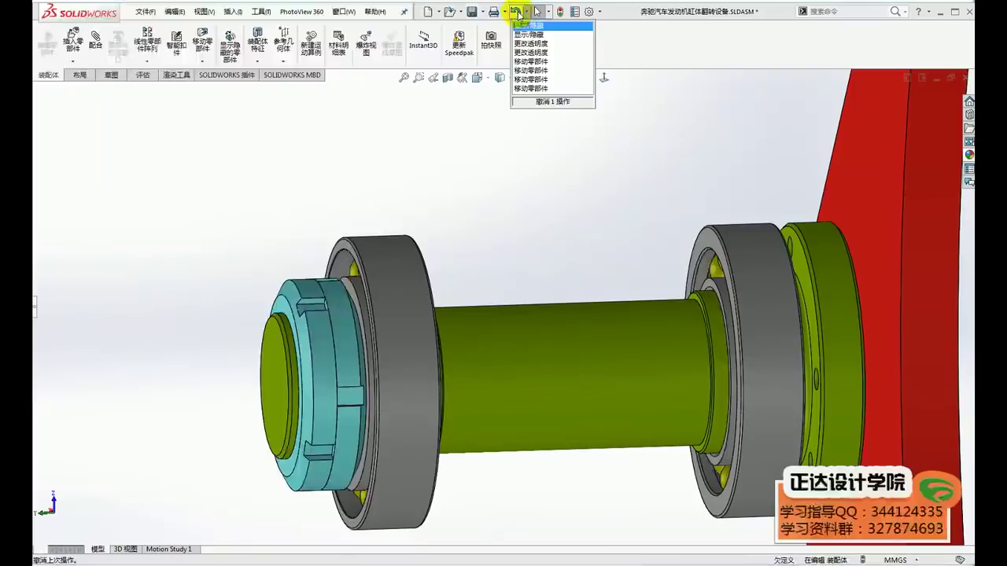
pyautogui.click(521, 25)
pyautogui.scroll(3, 551, 196)
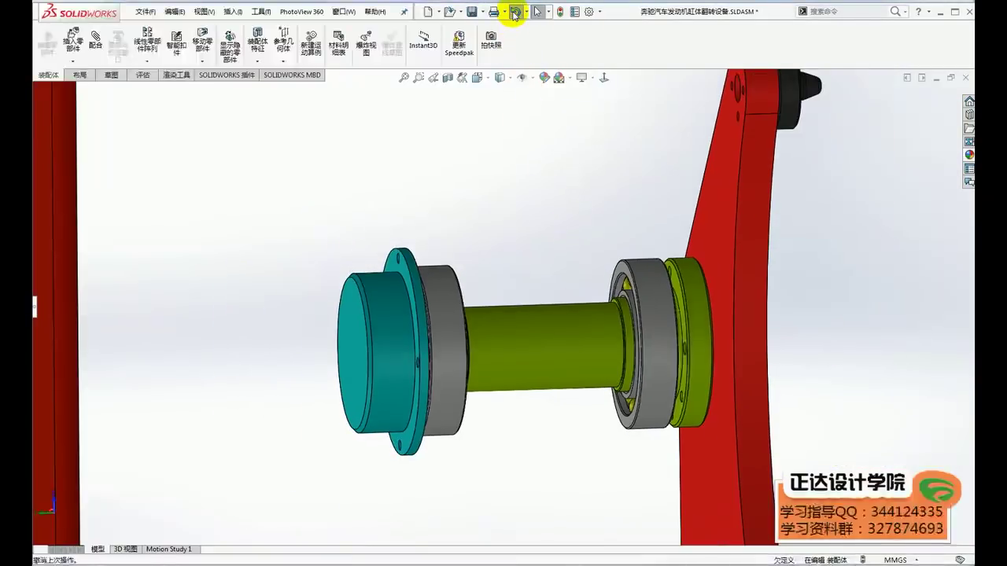
# Step: Undo to bring back the grey bracket plates around the left pivot
pyautogui.click(516, 14)
pyautogui.scroll(2, 730, 321)
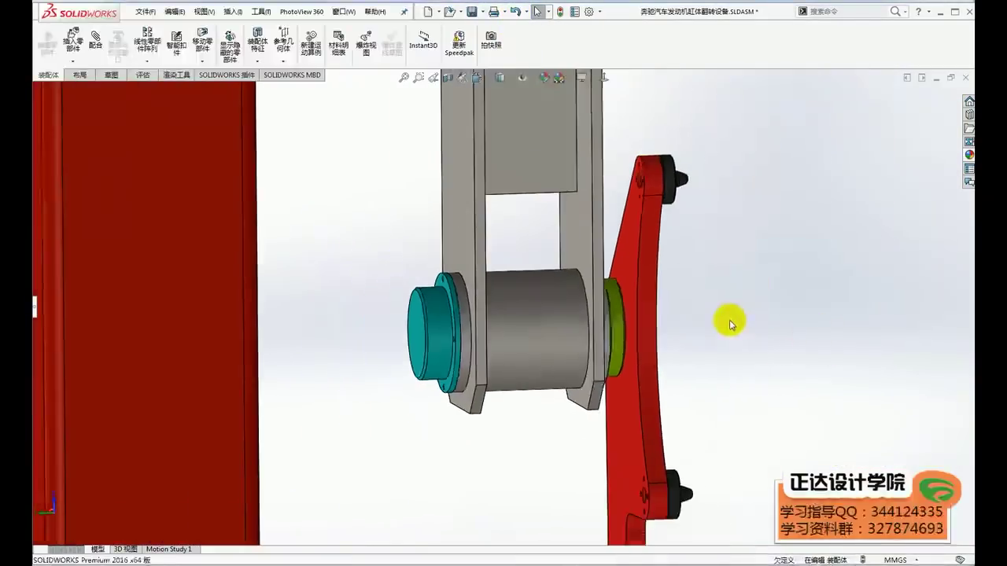
pyautogui.scroll(2, 708, 330)
pyautogui.scroll(2, 708, 330)
pyautogui.scroll(-2, 788, 329)
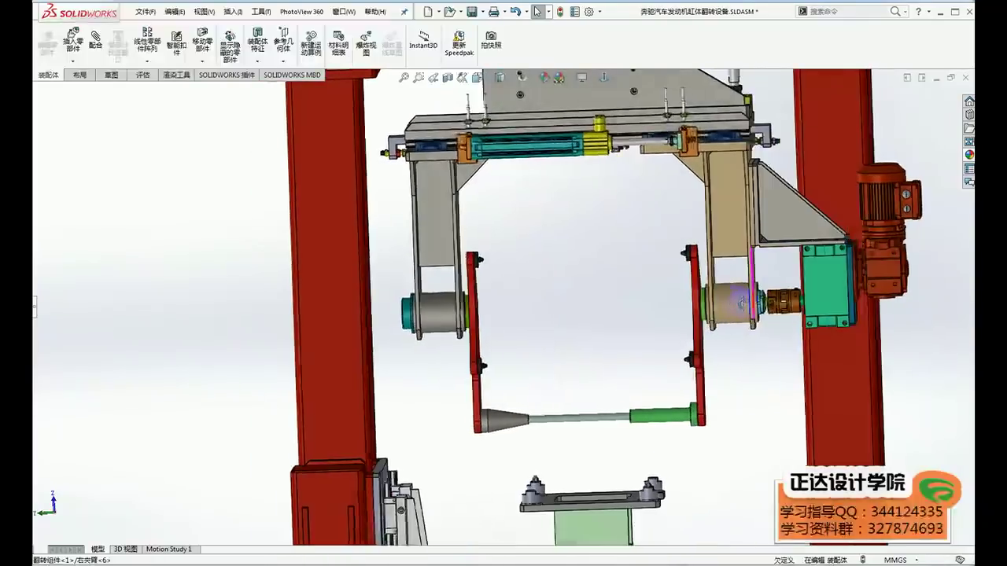
pyautogui.scroll(-2, 476, 299)
pyautogui.scroll(-3, 450, 292)
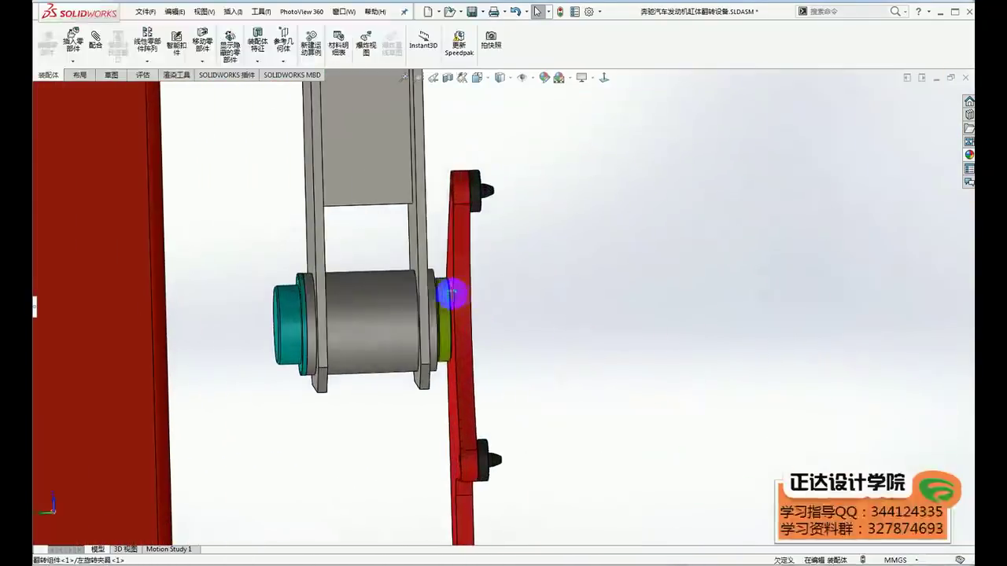
pyautogui.scroll(-2, 479, 197)
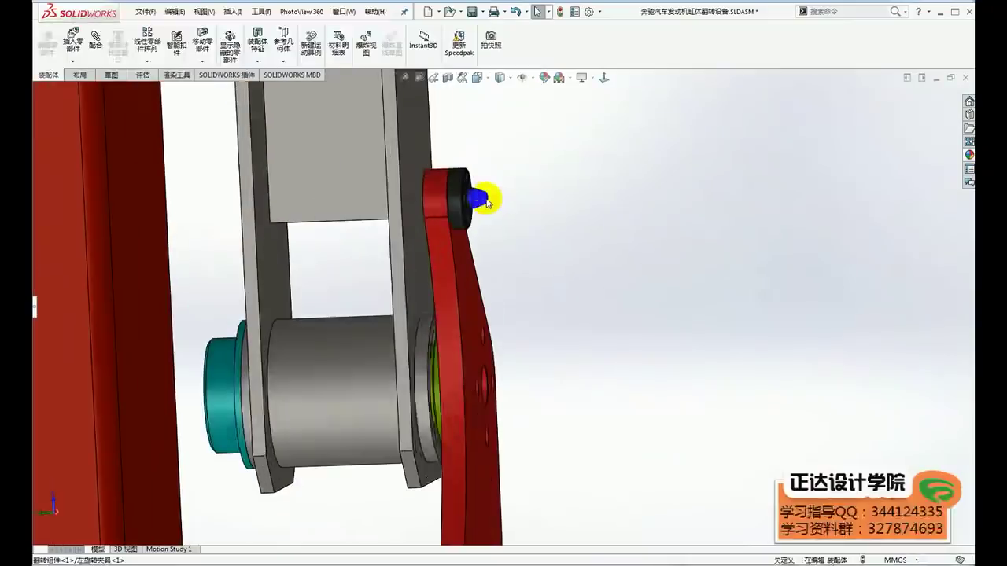
pyautogui.scroll(-2, 456, 218)
# Step: Inspect the red clamp arm and rear motor, centring the clamp mechanism in view
pyautogui.click(443, 228)
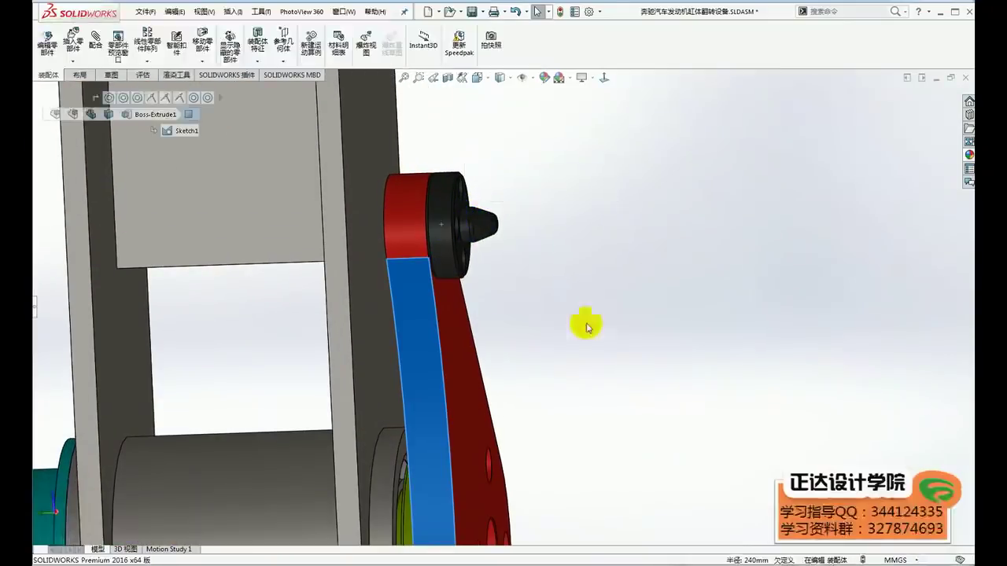
pyautogui.click(719, 370)
pyautogui.scroll(2, 721, 374)
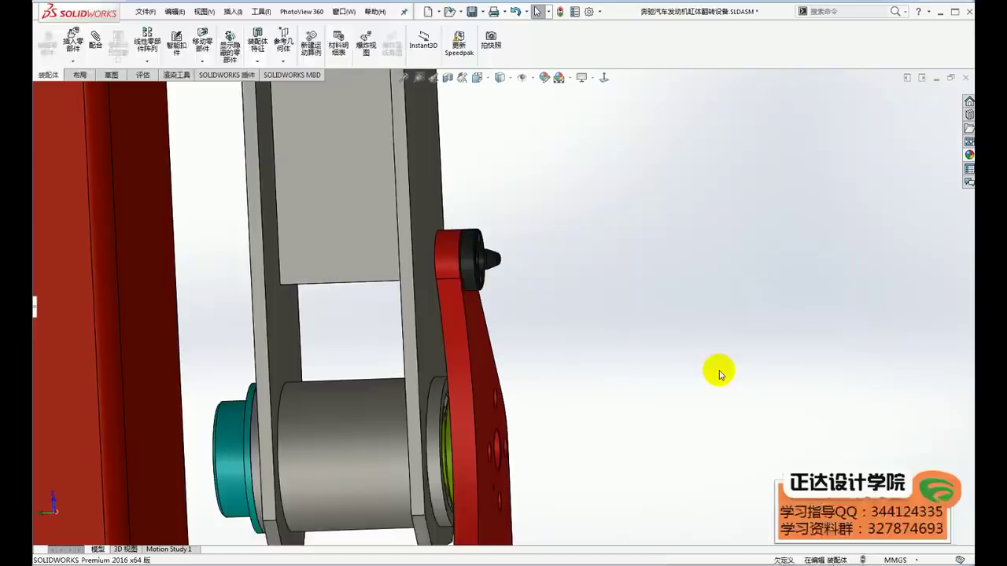
pyautogui.scroll(-4, 472, 256)
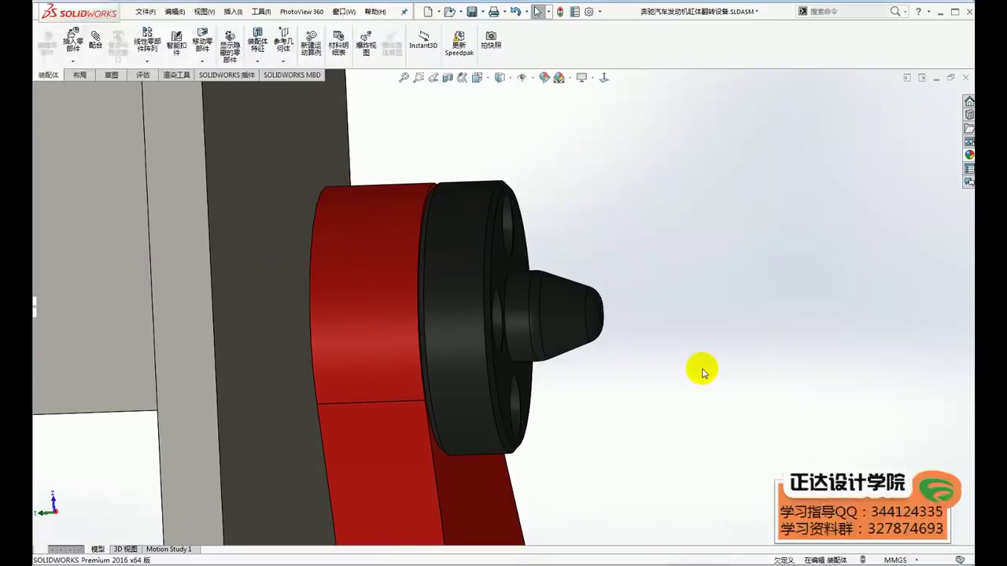
pyautogui.scroll(2, 685, 346)
pyautogui.scroll(2, 645, 327)
pyautogui.scroll(1, 633, 339)
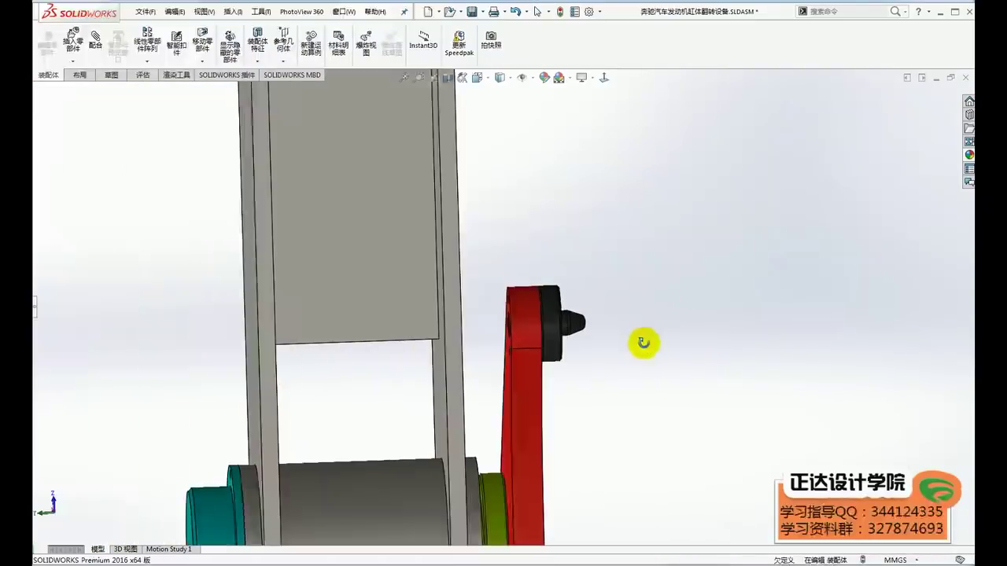
pyautogui.scroll(1, 643, 348)
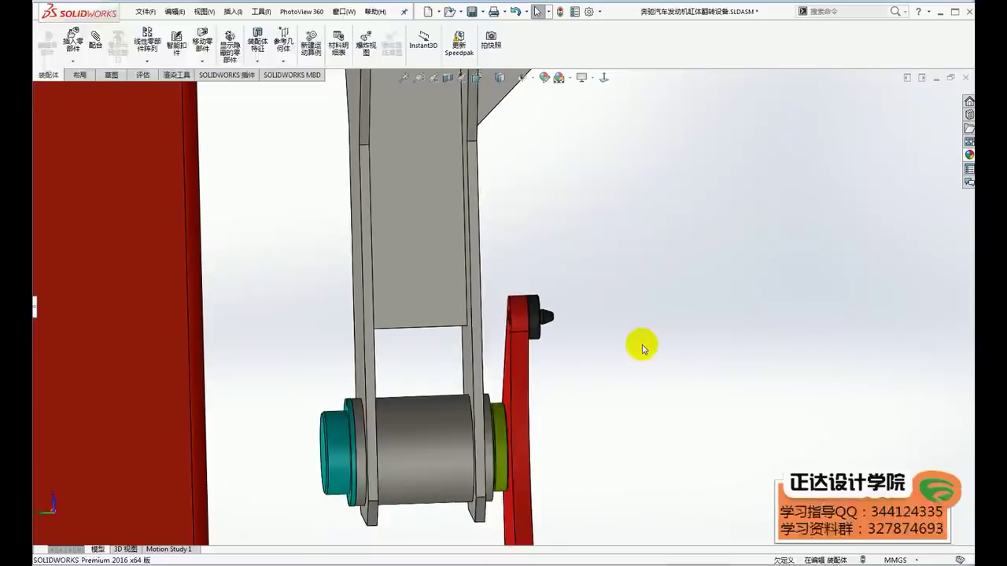
pyautogui.scroll(1, 642, 347)
pyautogui.scroll(1, 638, 344)
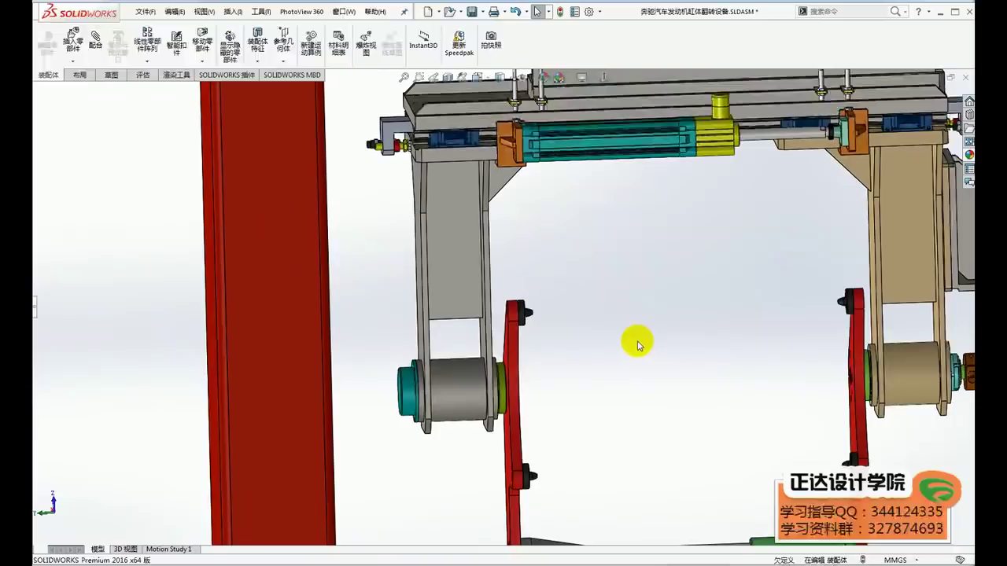
pyautogui.scroll(2, 668, 354)
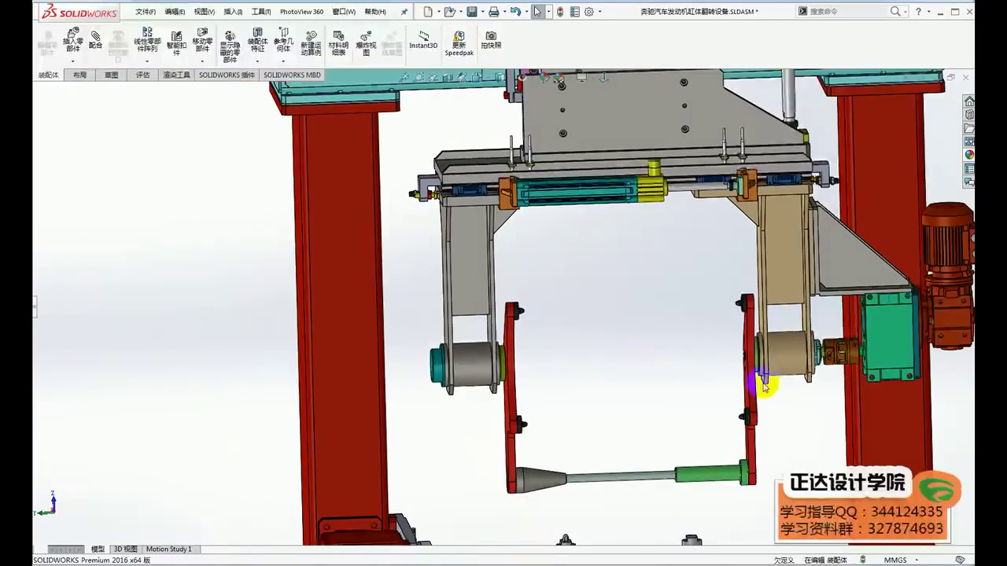
pyautogui.keyDown('ctrl'); pyautogui.moveTo(763, 385); pyautogui.dragTo(653, 364, button='middle'); pyautogui.keyUp('ctrl')
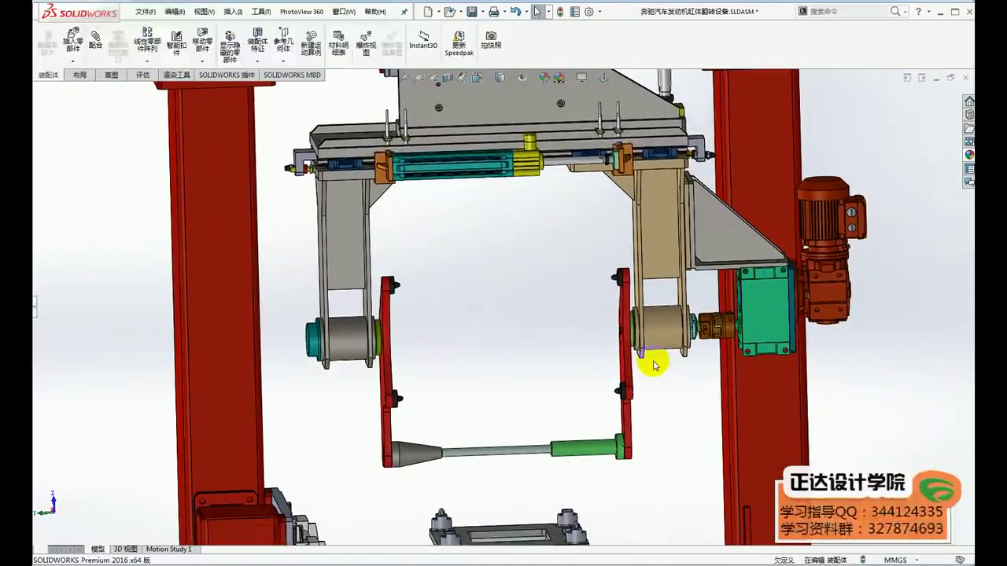
pyautogui.scroll(-2, 849, 220)
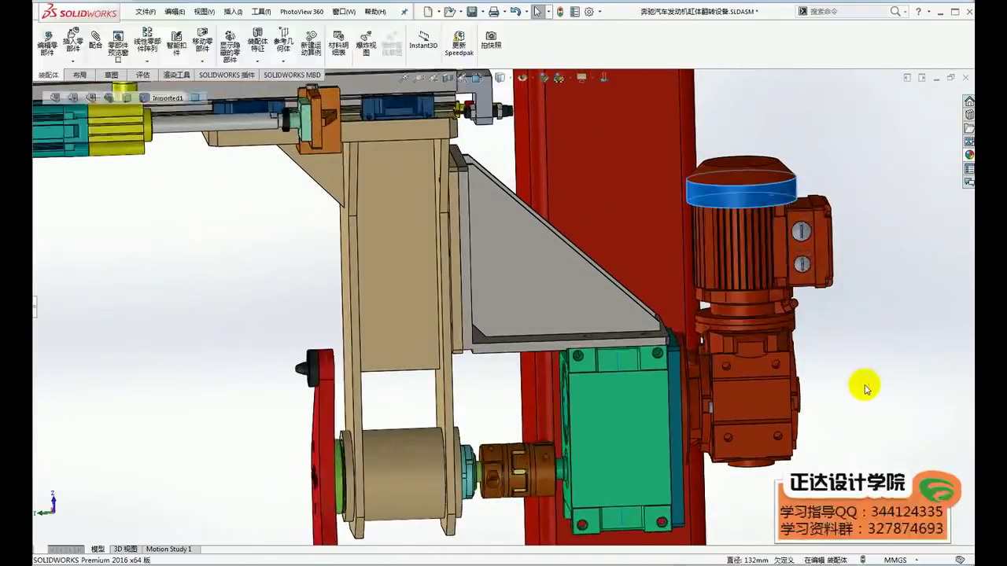
pyautogui.scroll(2, 863, 387)
pyautogui.scroll(3, 818, 376)
pyautogui.scroll(1, 791, 355)
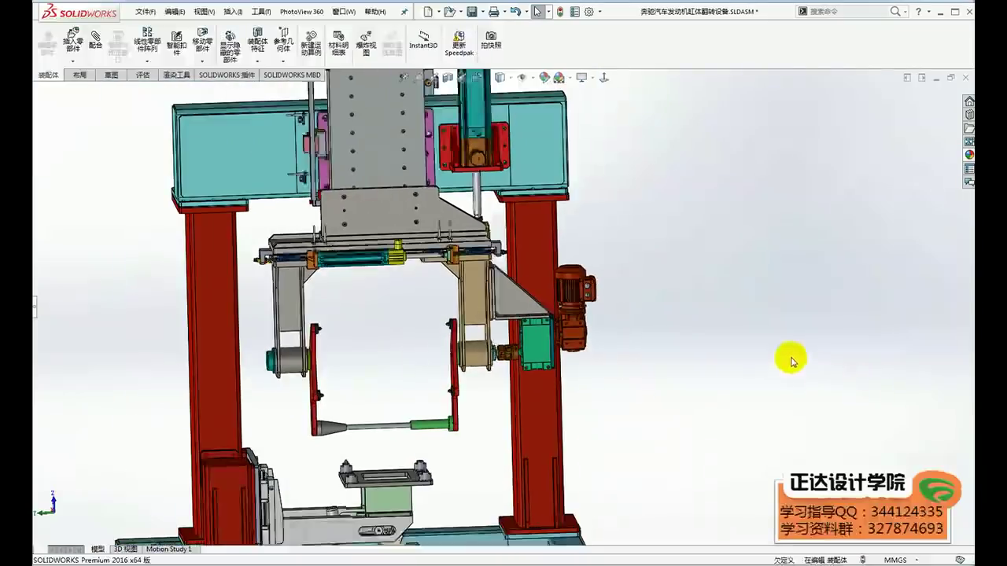
pyautogui.scroll(2, 700, 350)
pyautogui.scroll(-2, 464, 228)
pyautogui.scroll(-2, 449, 157)
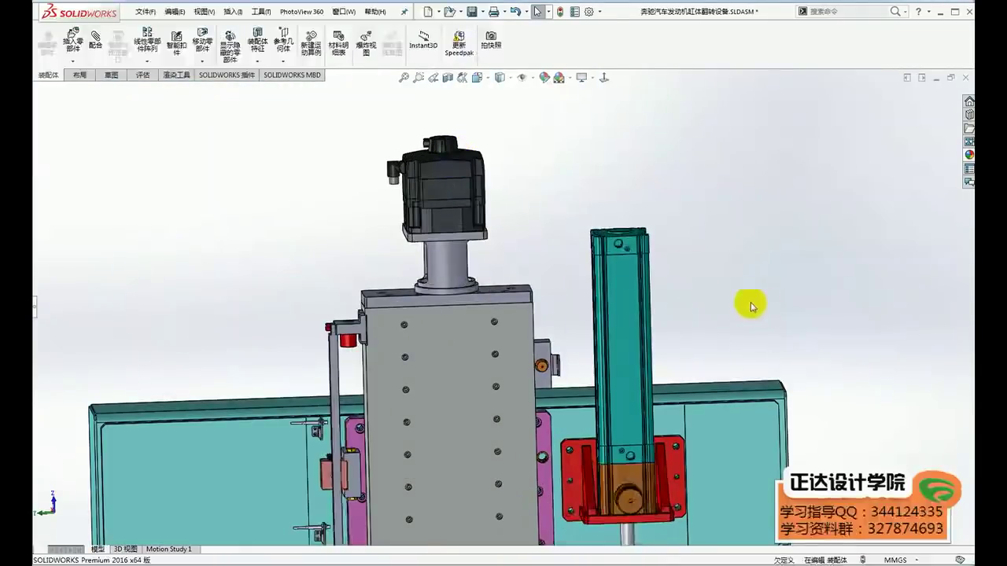
pyautogui.scroll(1, 783, 375)
pyautogui.keyDown('ctrl'); pyautogui.moveTo(783, 376); pyautogui.dragTo(716, 270, button='middle'); pyautogui.keyUp('ctrl')
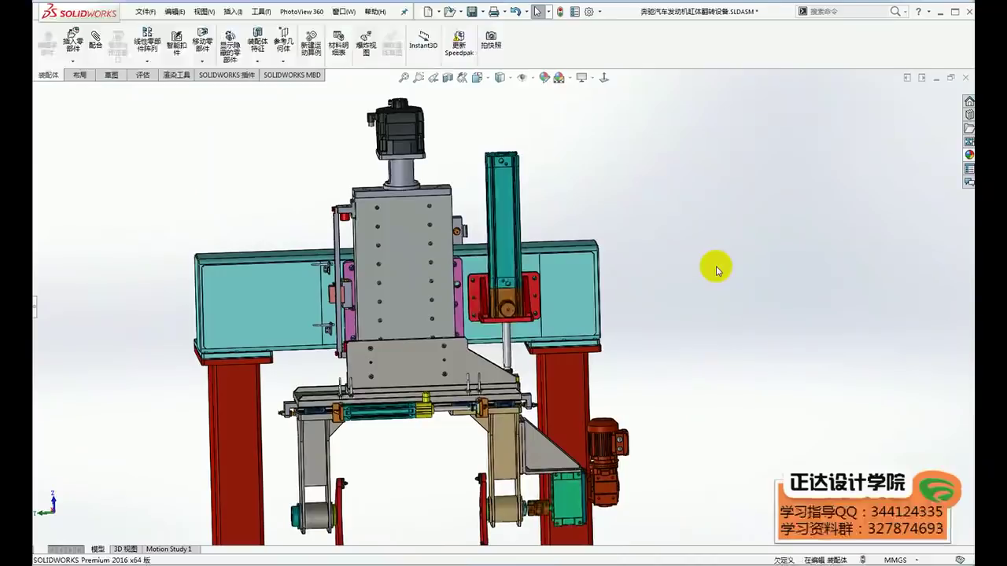
pyautogui.keyDown('ctrl'); pyautogui.moveTo(723, 341); pyautogui.dragTo(714, 292, button='middle'); pyautogui.keyUp('ctrl')
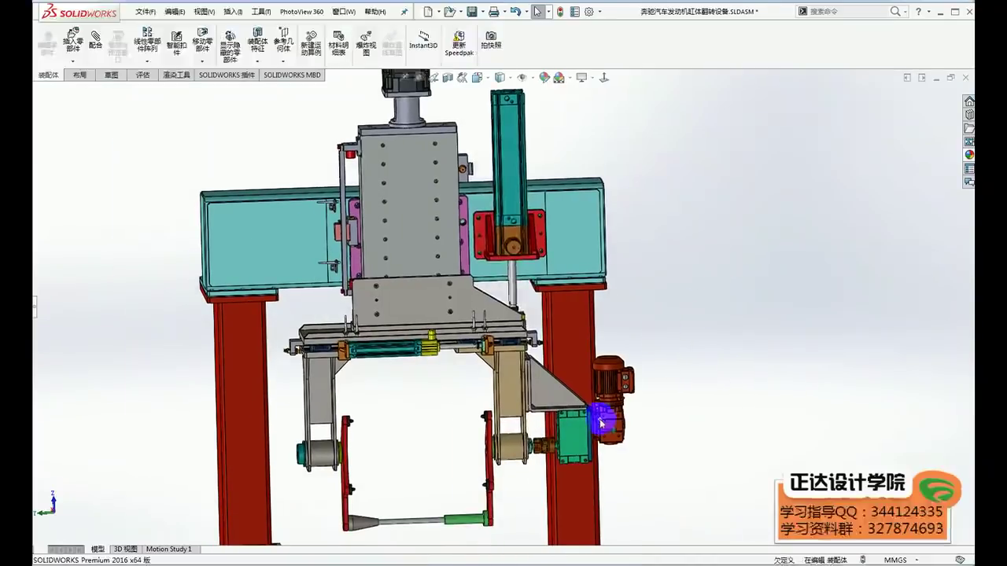
pyautogui.scroll(-2, 600, 422)
pyautogui.scroll(-2, 580, 379)
pyautogui.scroll(-2, 579, 382)
pyautogui.scroll(-2, 575, 386)
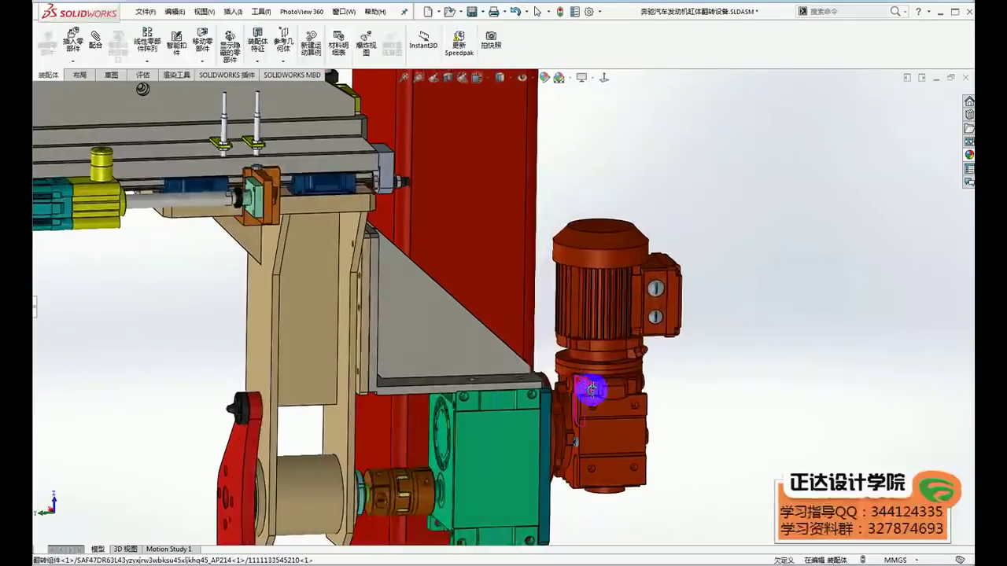
pyautogui.click(472, 541)
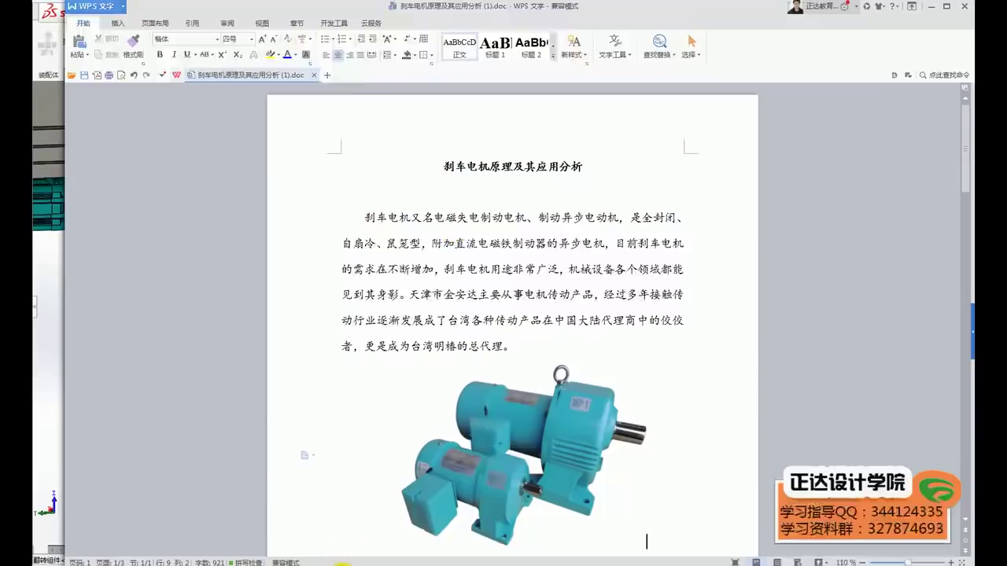
pyautogui.click(340, 563)
pyautogui.scroll(2, 764, 433)
# Step: Switch to the 翻转组件 subassembly, swing its flip linkage and fit it in view
pyautogui.scroll(2, 787, 409)
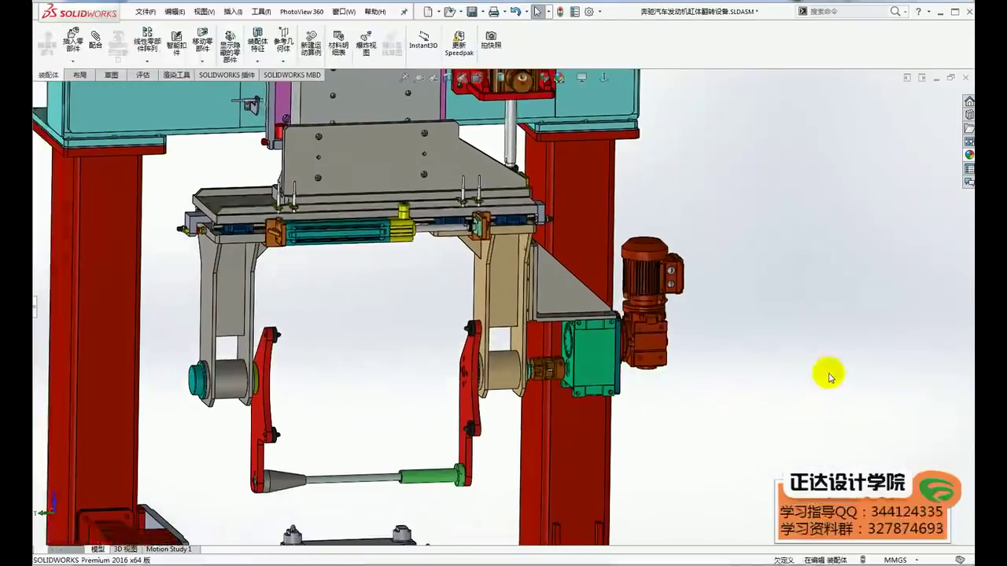
pyautogui.scroll(-2, 611, 315)
pyautogui.scroll(-2, 607, 319)
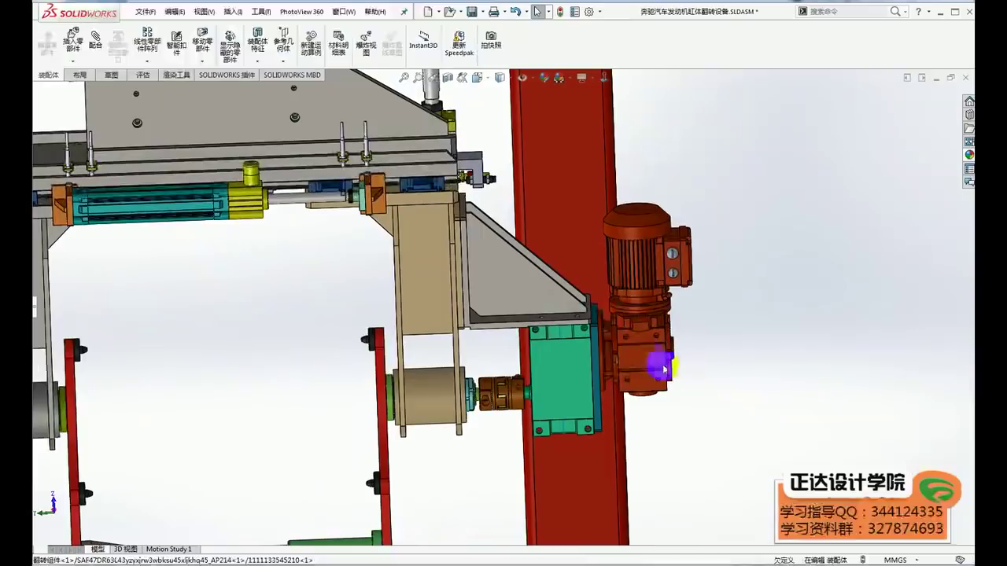
pyautogui.scroll(2, 621, 397)
pyautogui.scroll(2, 607, 411)
pyautogui.click(340, 12)
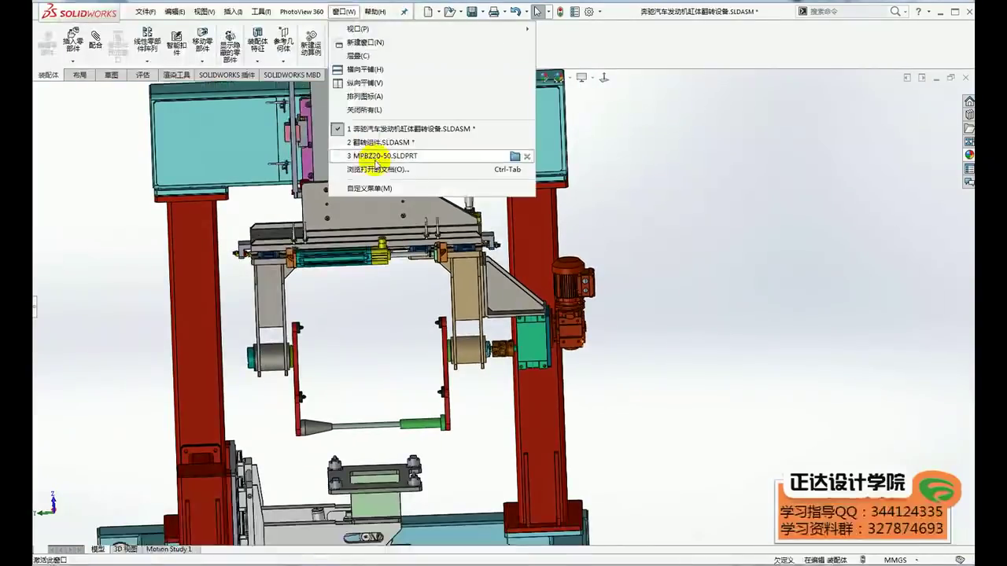
pyautogui.click(379, 145)
pyautogui.scroll(-2, 582, 377)
pyautogui.scroll(-2, 464, 196)
pyautogui.moveTo(542, 312)
pyautogui.mouseDown()
pyautogui.moveTo(579, 377)
pyautogui.moveTo(532, 370)
pyautogui.moveTo(548, 362)
pyautogui.moveTo(541, 262)
pyautogui.mouseUp()
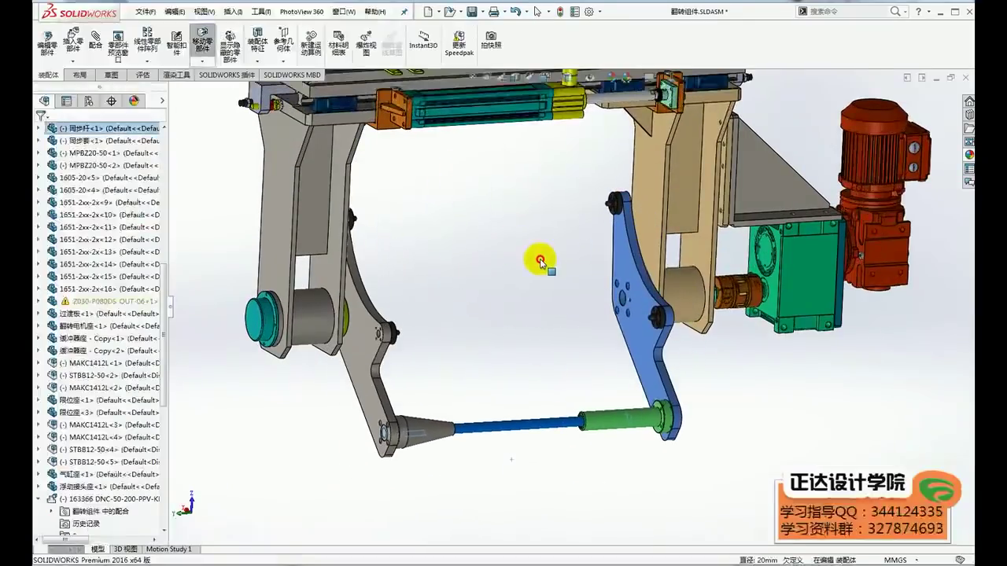
pyautogui.click(842, 445)
pyautogui.click(400, 524)
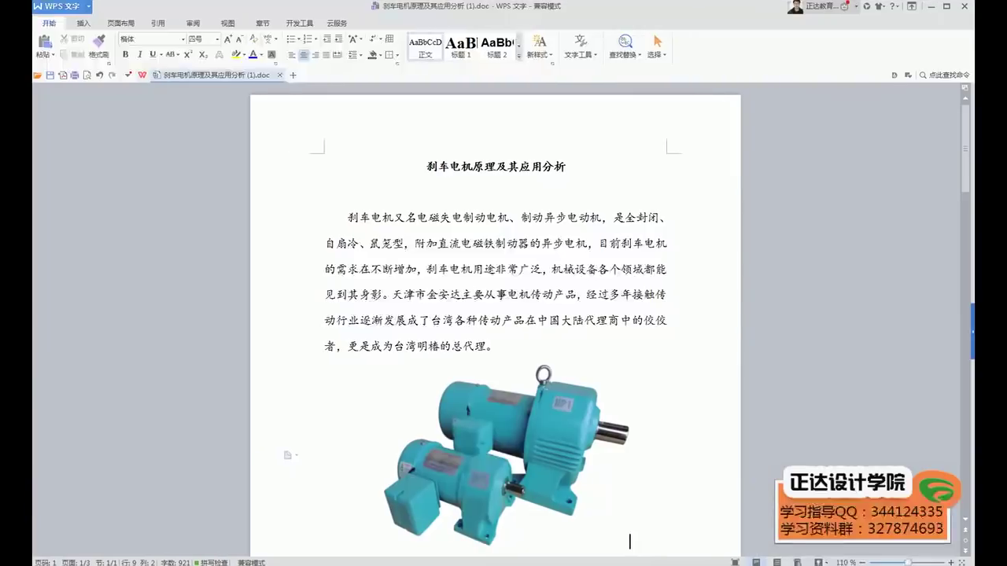
pyautogui.press('f')
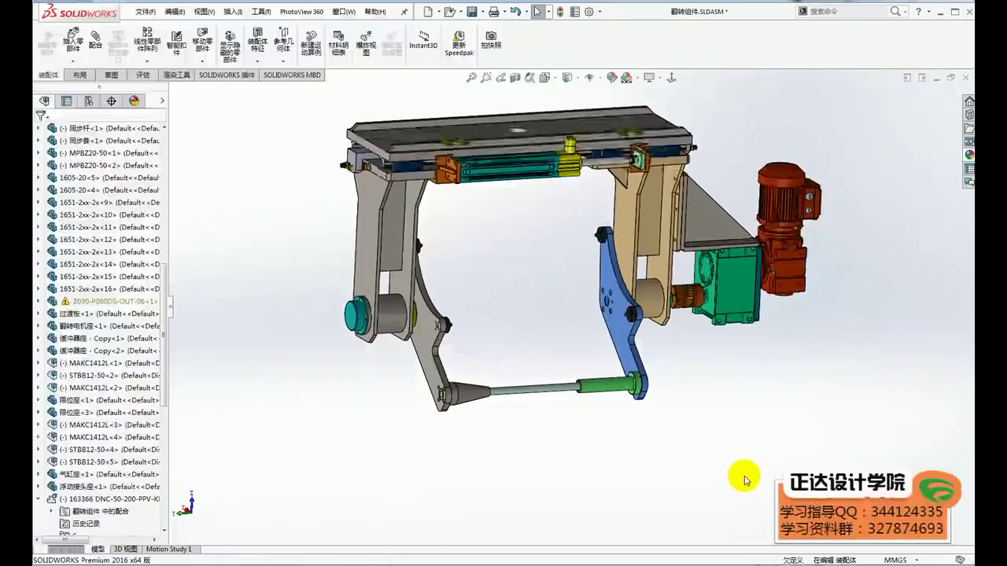
# Step: Return to 奔驰汽车发动机缸体翻转设备.SLDASM, fit it and tilt to an angled view
pyautogui.click(348, 13)
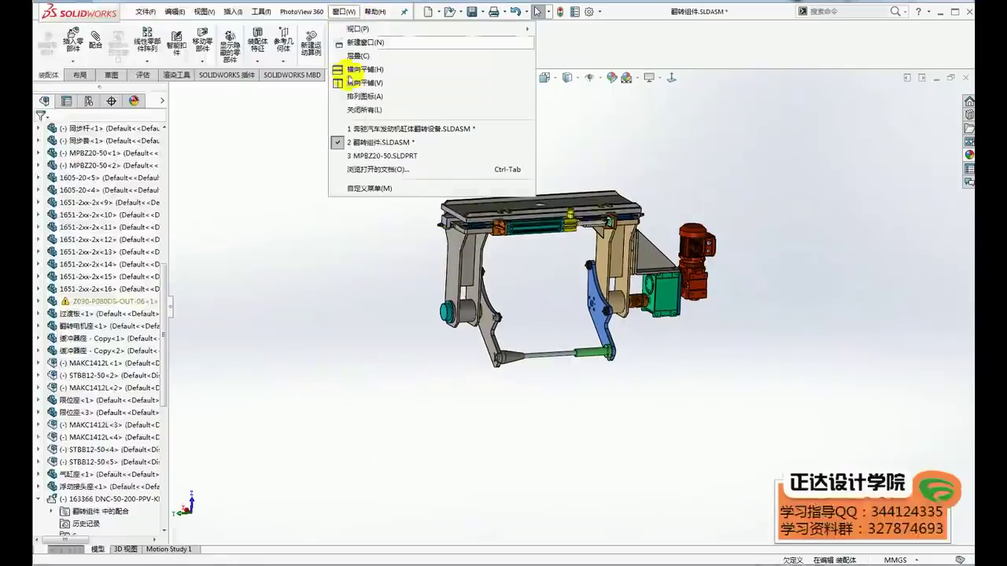
pyautogui.click(350, 129)
pyautogui.press('f')
pyautogui.moveTo(645, 386)
pyautogui.mouseDown(button='middle')
pyautogui.moveTo(663, 386)
pyautogui.moveTo(650, 391)
pyautogui.moveTo(645, 414)
pyautogui.mouseUp(button='middle')
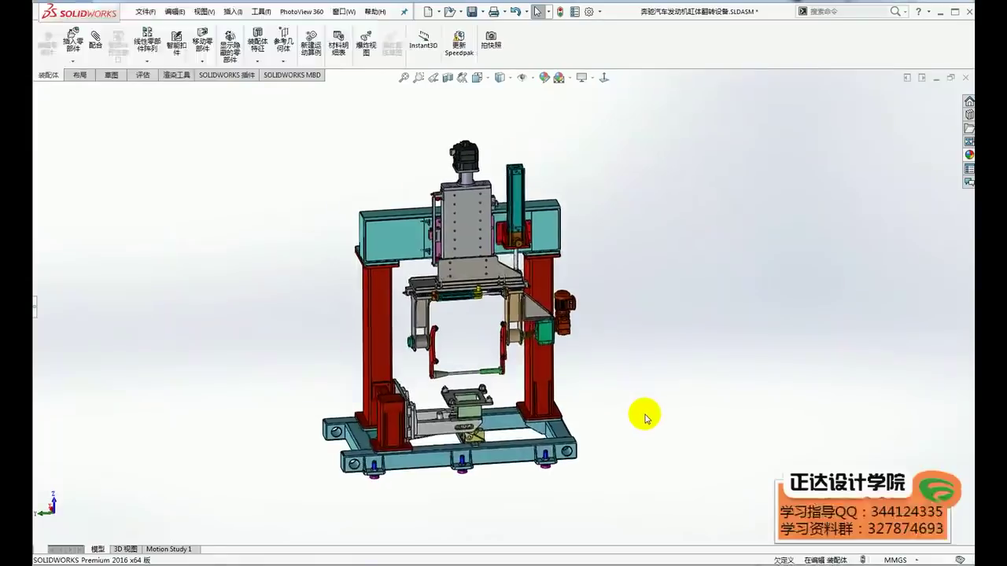
# Step: Switch with Alt+Tab to the WPS presentation 大山院长.ppt
pyautogui.hotkey('alt', 'Tab')
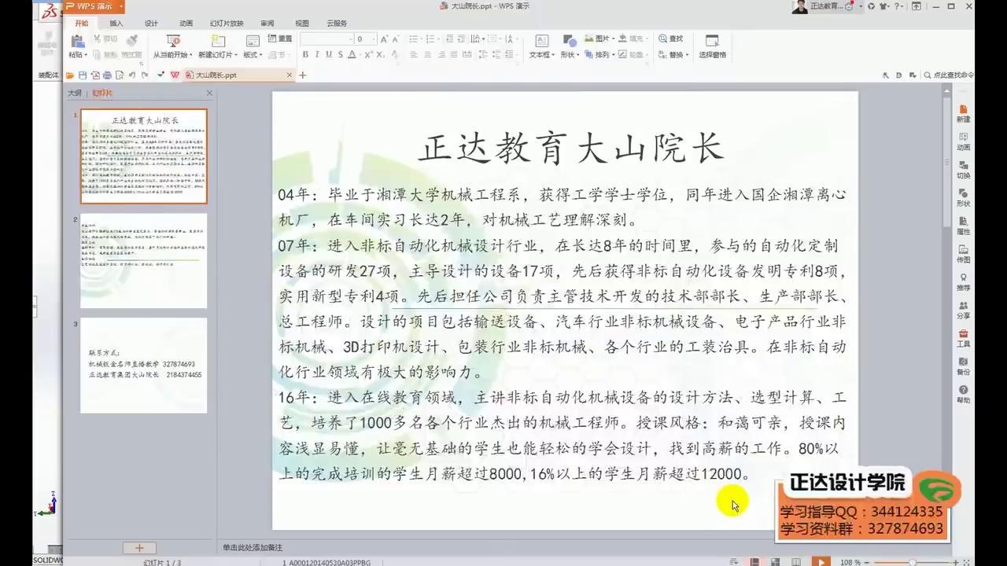
# Step: Go through slide 2 to the contact slide and highlight the first contact number
pyautogui.click(161, 253)
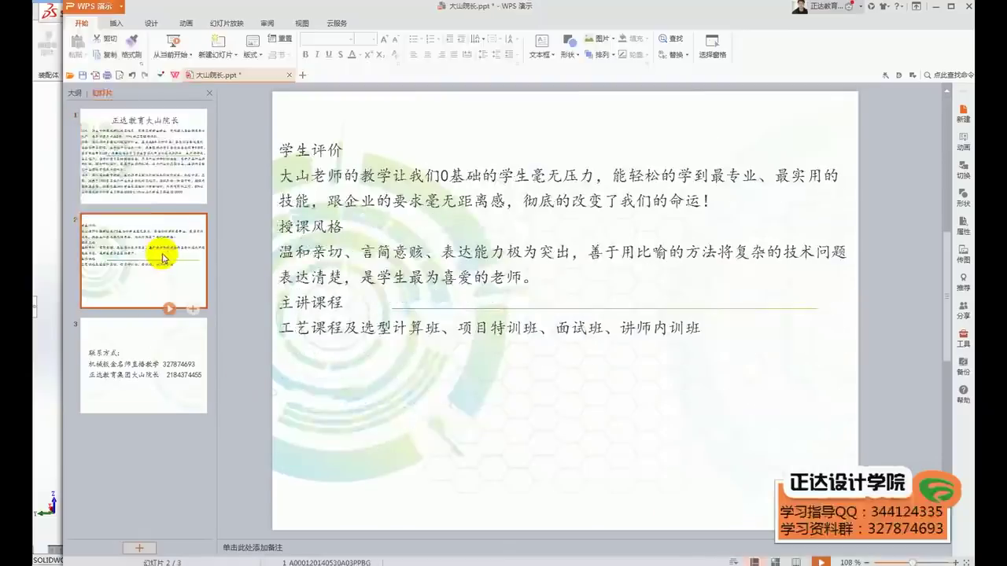
pyautogui.click(153, 349)
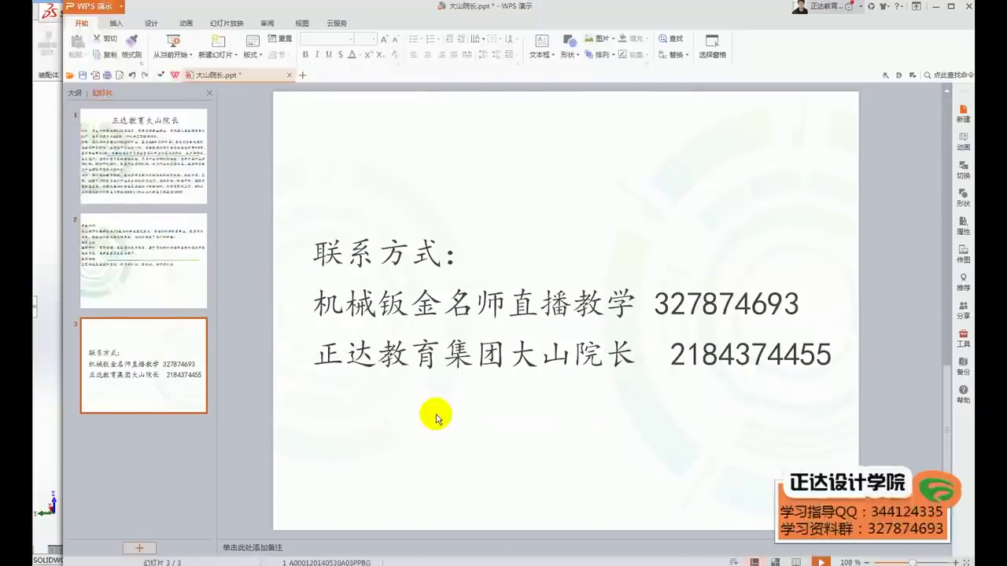
pyautogui.click(659, 302)
pyautogui.moveTo(659, 301); pyautogui.dragTo(800, 304)
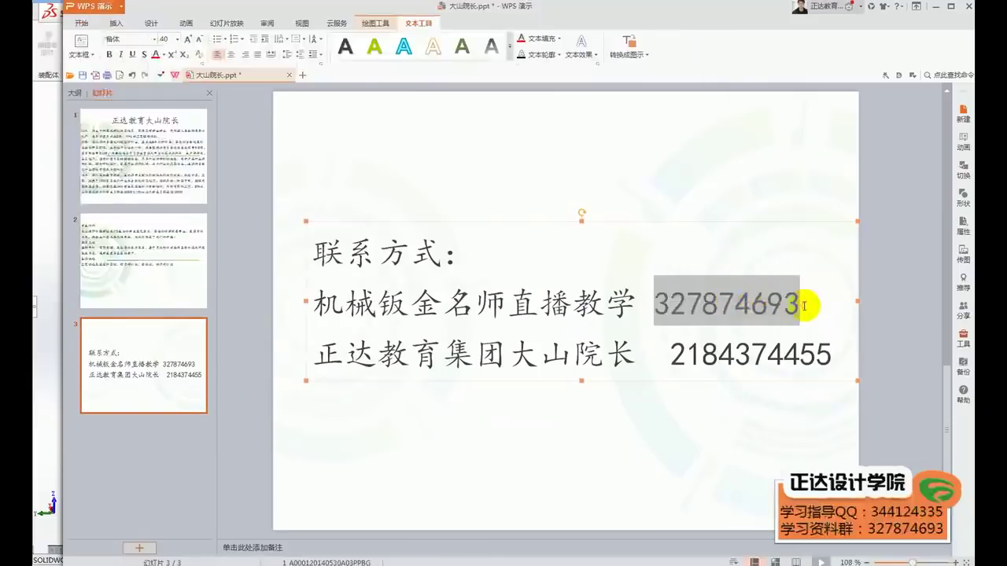
pyautogui.click(663, 435)
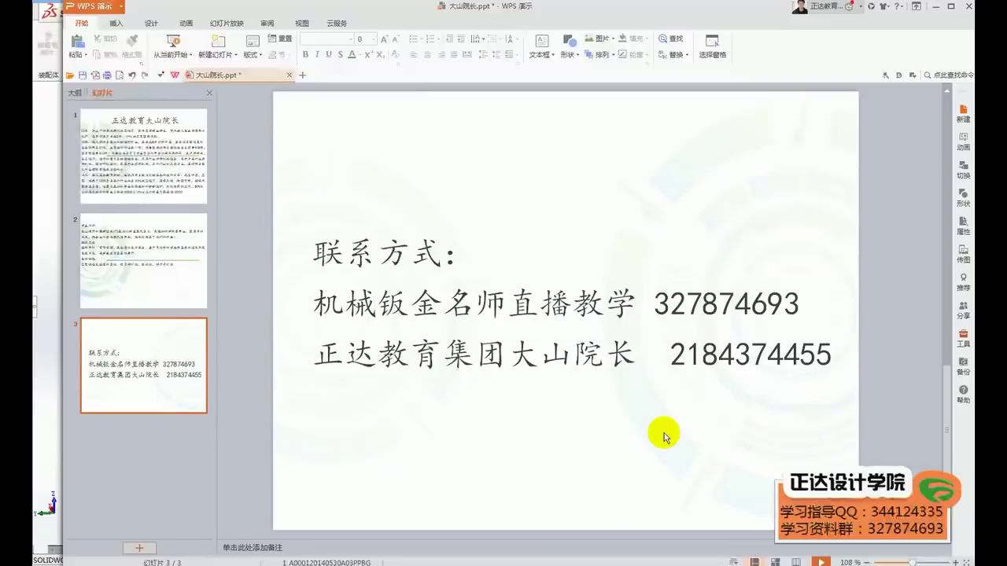
# Step: Highlight the second contact number, then return to the SOLIDWORKS assembly
pyautogui.click(663, 354)
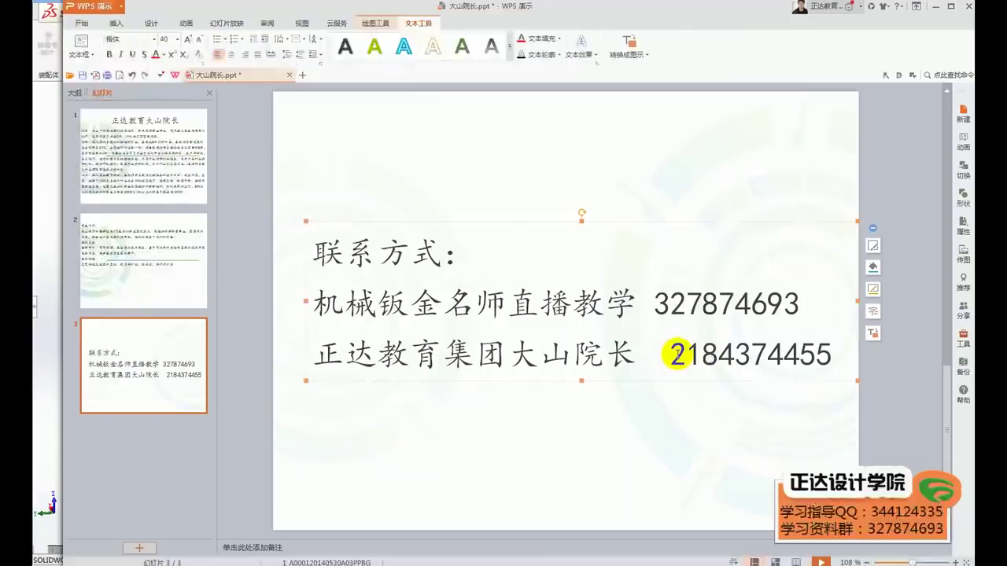
pyautogui.moveTo(668, 356); pyautogui.dragTo(765, 375)
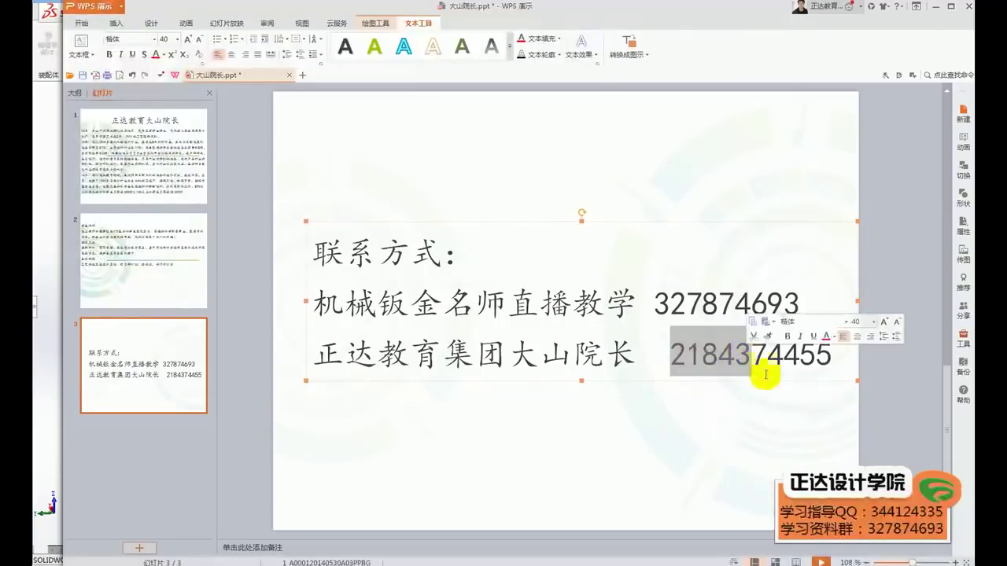
pyautogui.click(756, 484)
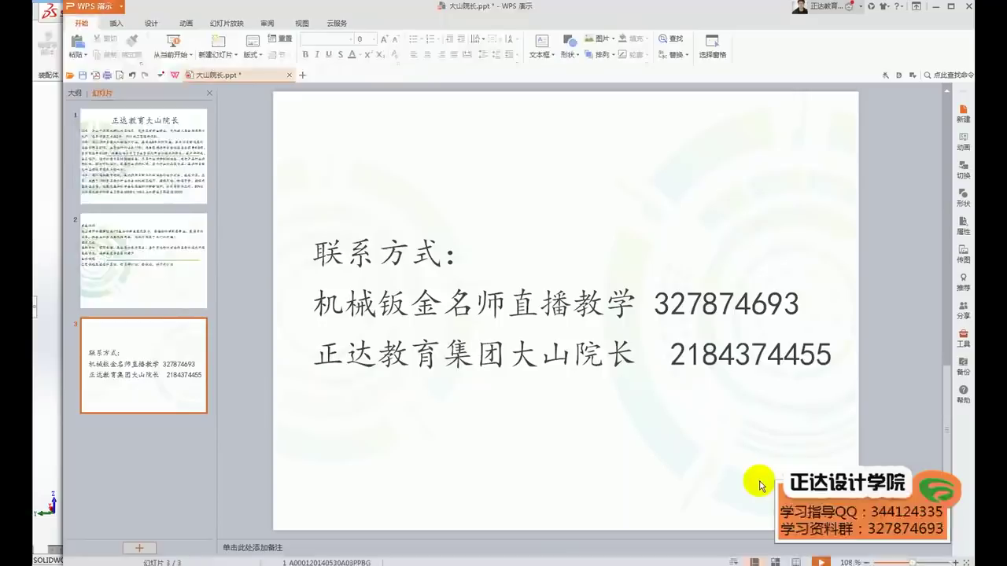
pyautogui.moveTo(307, 560)
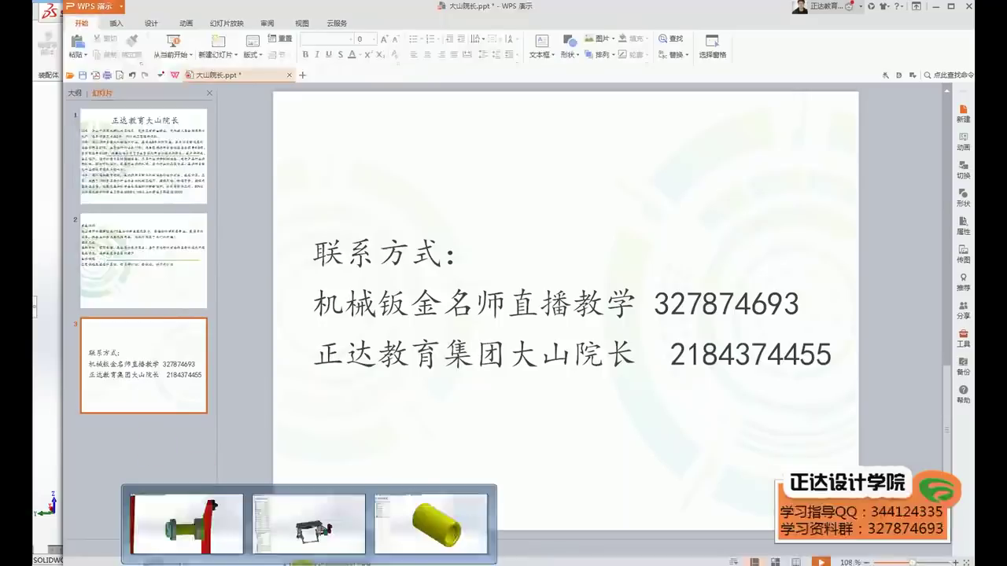
pyautogui.click(346, 531)
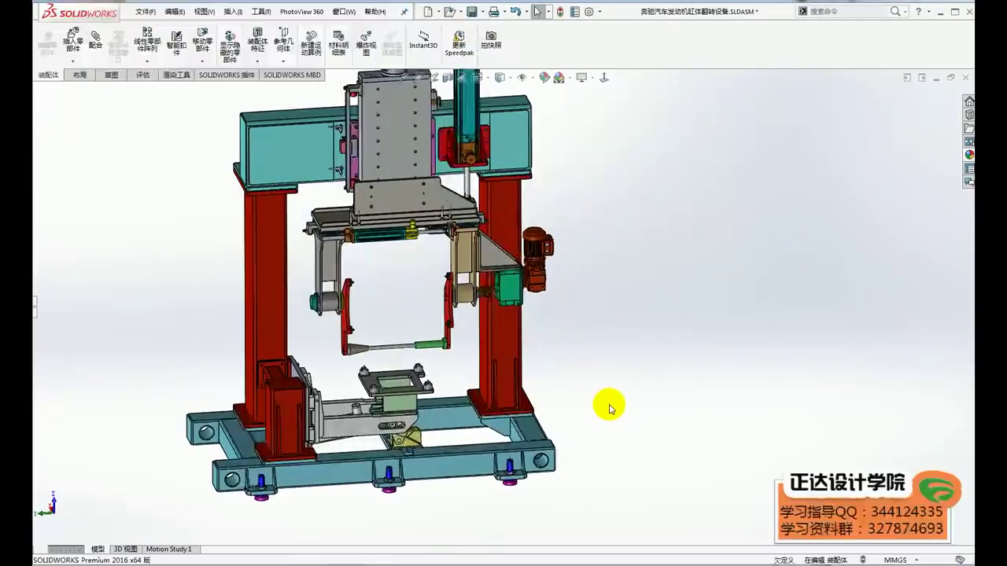
pyautogui.scroll(-2, 630, 409)
pyautogui.scroll(-2, 623, 317)
pyautogui.scroll(-3, 624, 312)
pyautogui.scroll(-2, 623, 312)
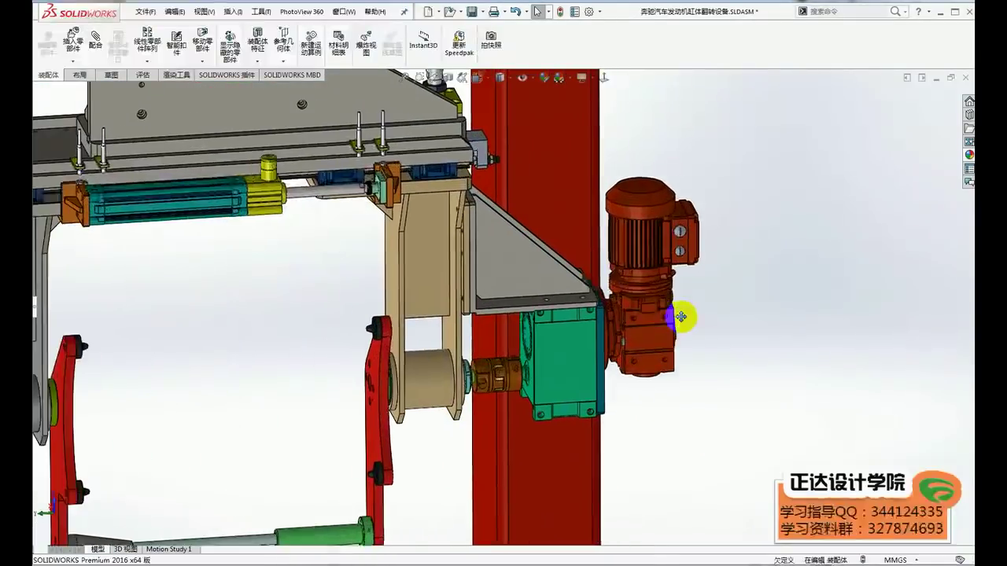
pyautogui.scroll(-2, 690, 315)
pyautogui.click(655, 209)
pyautogui.click(755, 398)
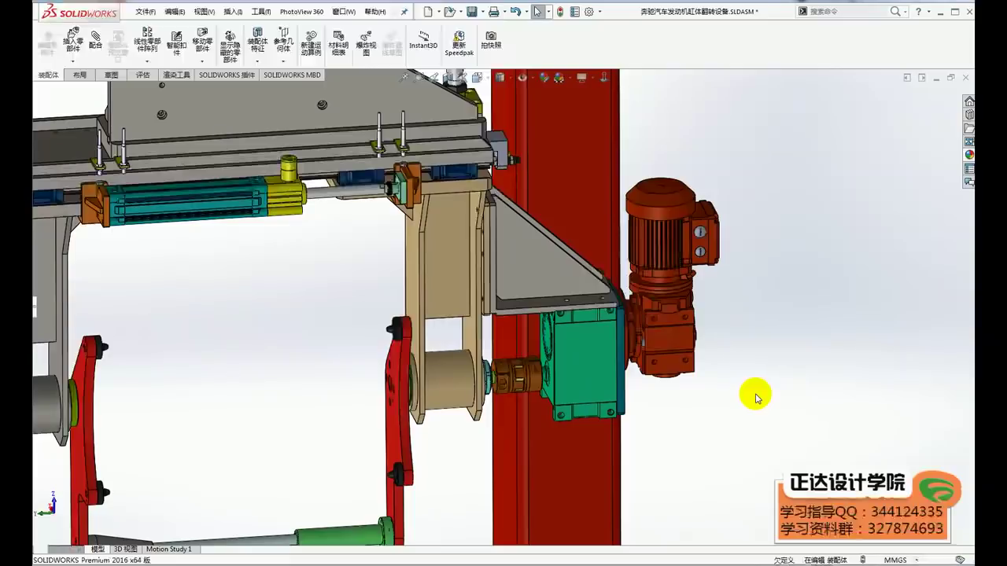
pyautogui.scroll(2, 735, 360)
pyautogui.click(608, 354)
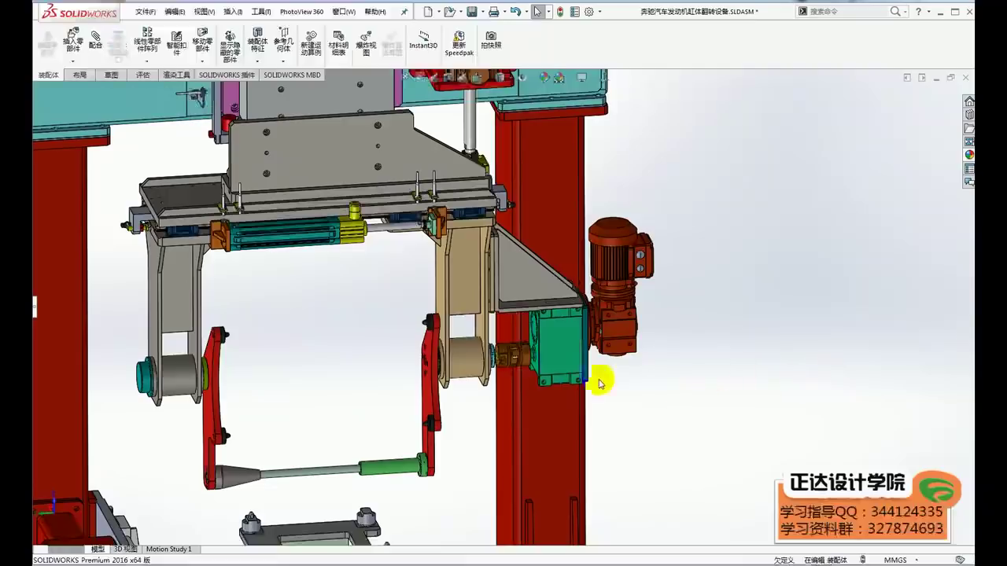
pyautogui.scroll(-3, 507, 355)
pyautogui.scroll(-3, 490, 338)
pyautogui.scroll(-2, 619, 343)
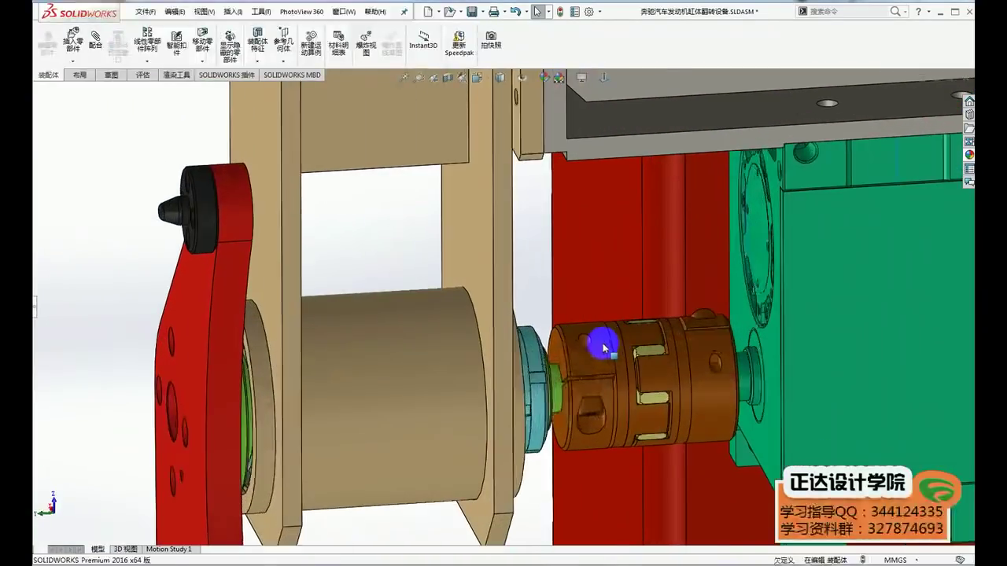
pyautogui.click(620, 348)
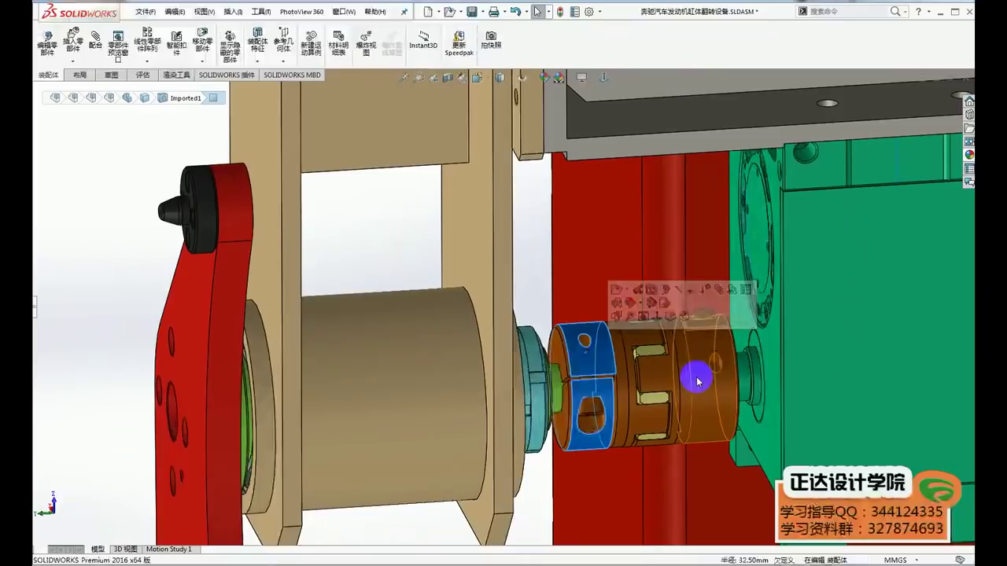
pyautogui.scroll(3, 697, 380)
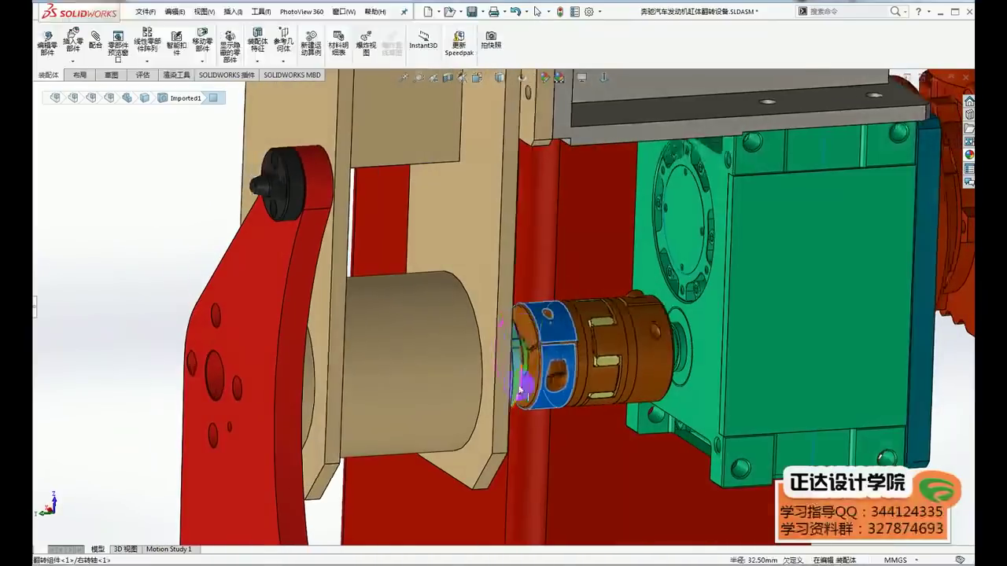
pyautogui.moveTo(697, 381); pyautogui.dragTo(445, 364, button='middle')
pyautogui.scroll(2, 513, 376)
pyautogui.scroll(1, 479, 382)
pyautogui.scroll(2, 479, 382)
pyautogui.scroll(2, 478, 393)
pyautogui.scroll(-1, 445, 364)
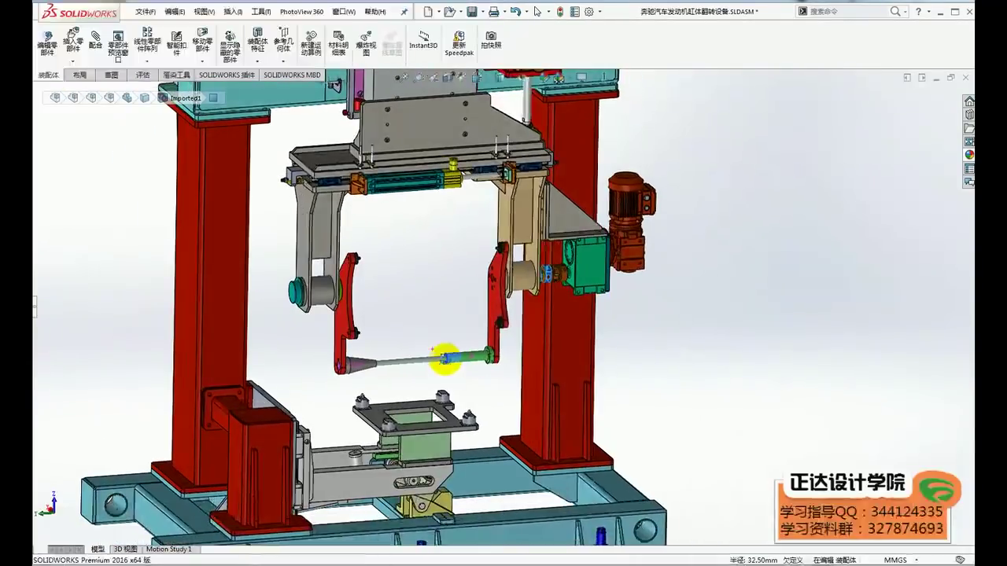
pyautogui.scroll(2, 557, 332)
pyautogui.scroll(-1, 473, 350)
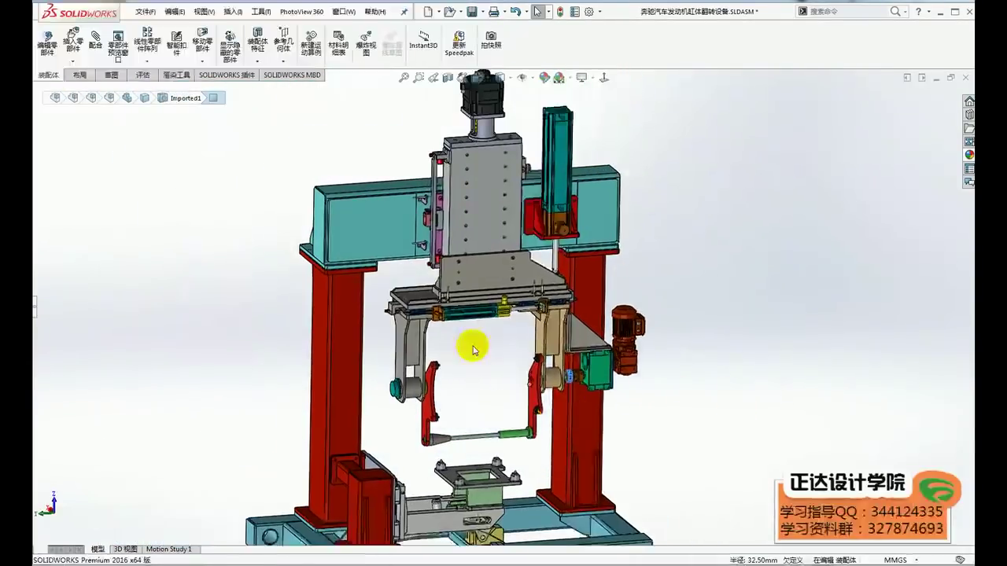
pyautogui.scroll(-1, 380, 255)
pyautogui.scroll(-1, 382, 259)
pyautogui.scroll(-1, 343, 327)
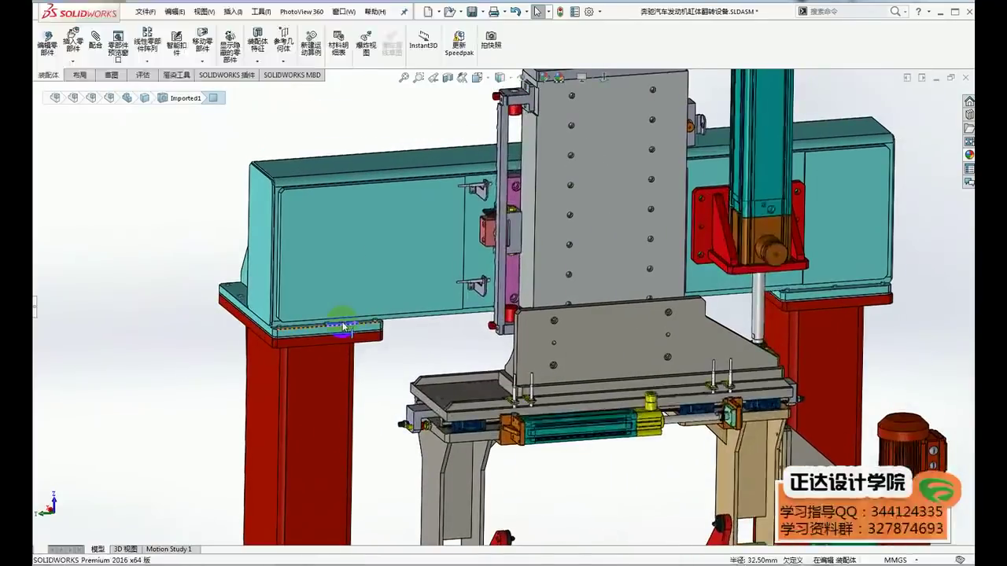
pyautogui.click(372, 385)
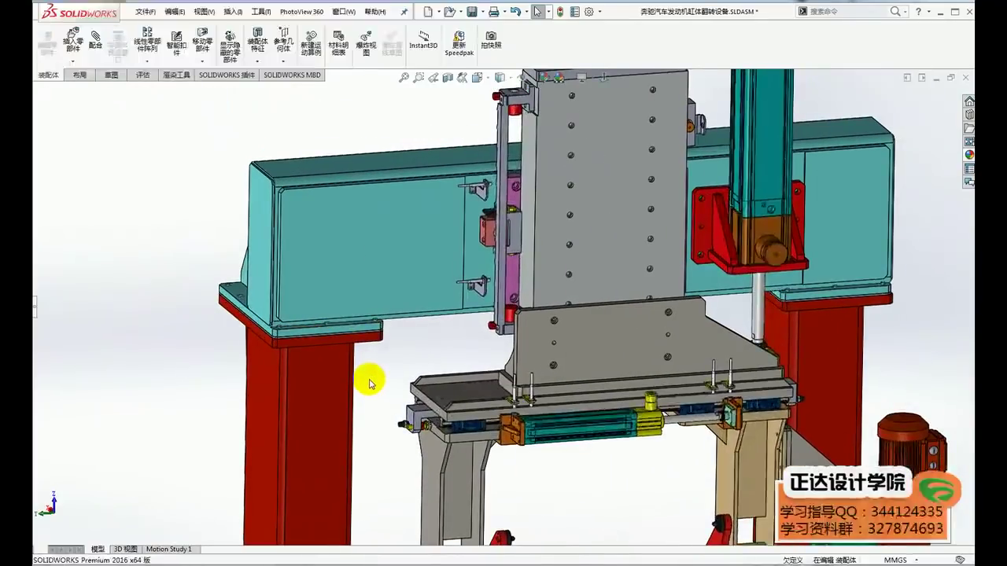
pyautogui.scroll(-1, 339, 358)
pyautogui.scroll(-2, 259, 348)
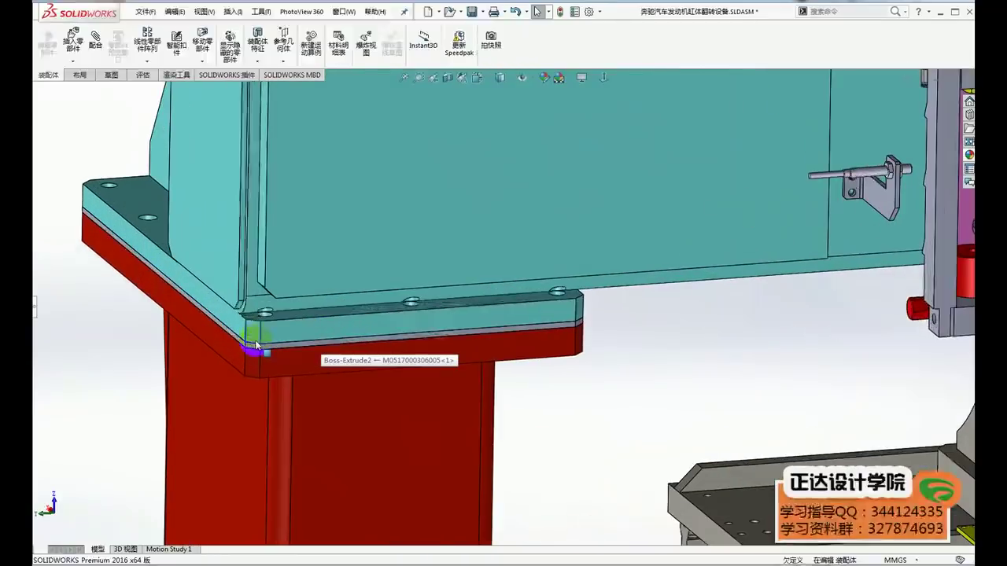
pyautogui.scroll(-1, 288, 348)
pyautogui.click(316, 346)
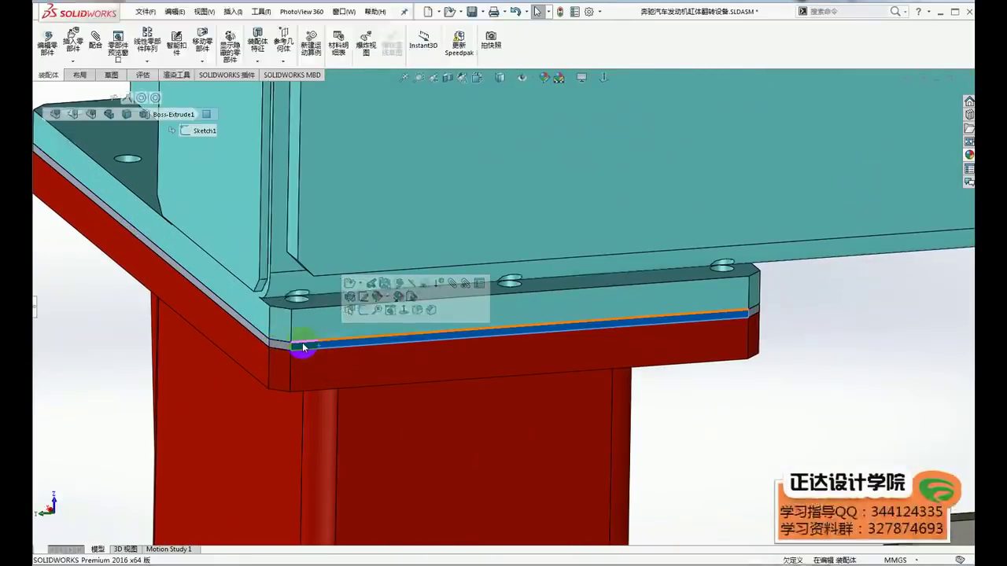
pyautogui.click(666, 400)
pyautogui.scroll(2, 630, 377)
pyautogui.scroll(2, 715, 329)
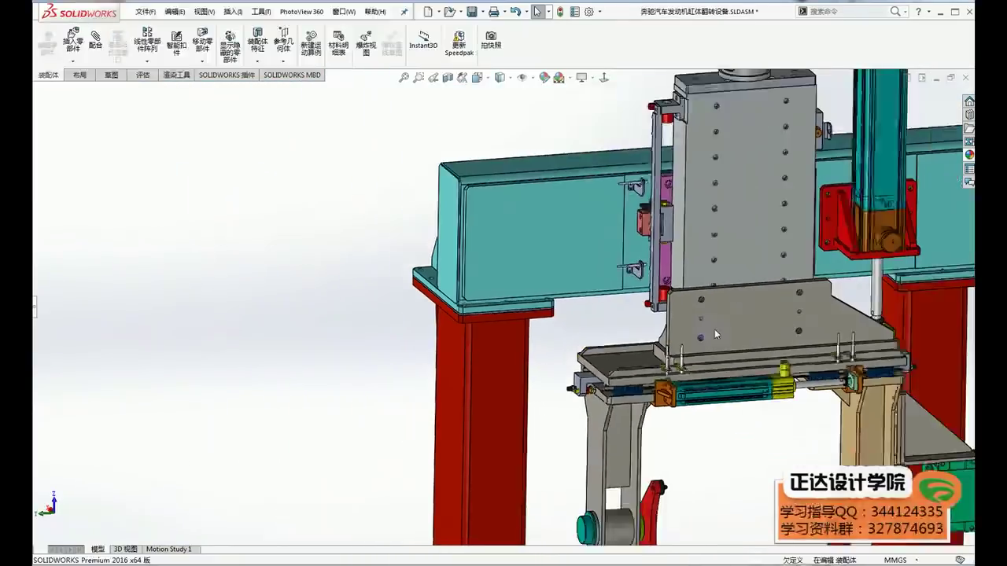
pyautogui.scroll(2, 715, 329)
pyautogui.click(521, 188)
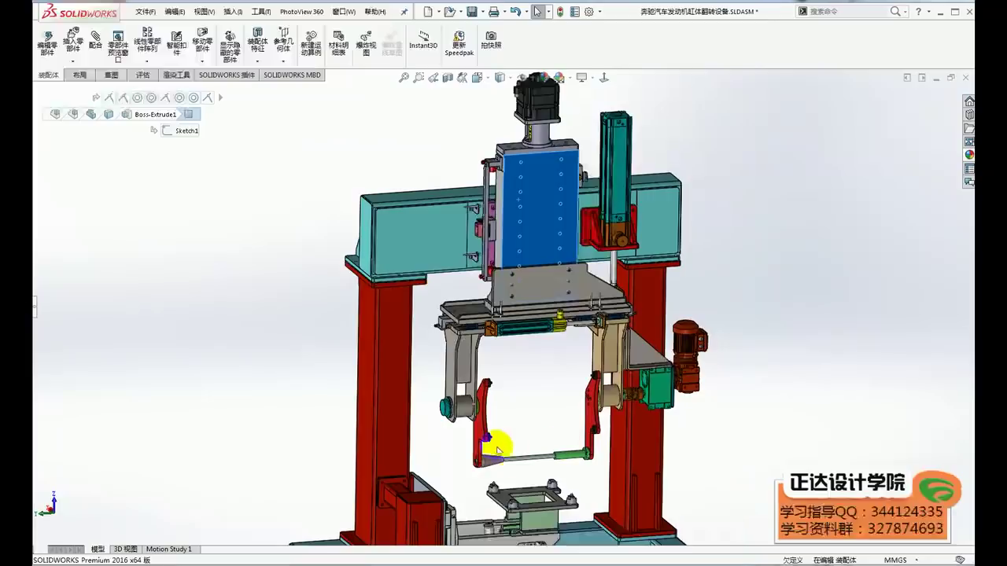
pyautogui.scroll(2, 504, 445)
pyautogui.click(752, 466)
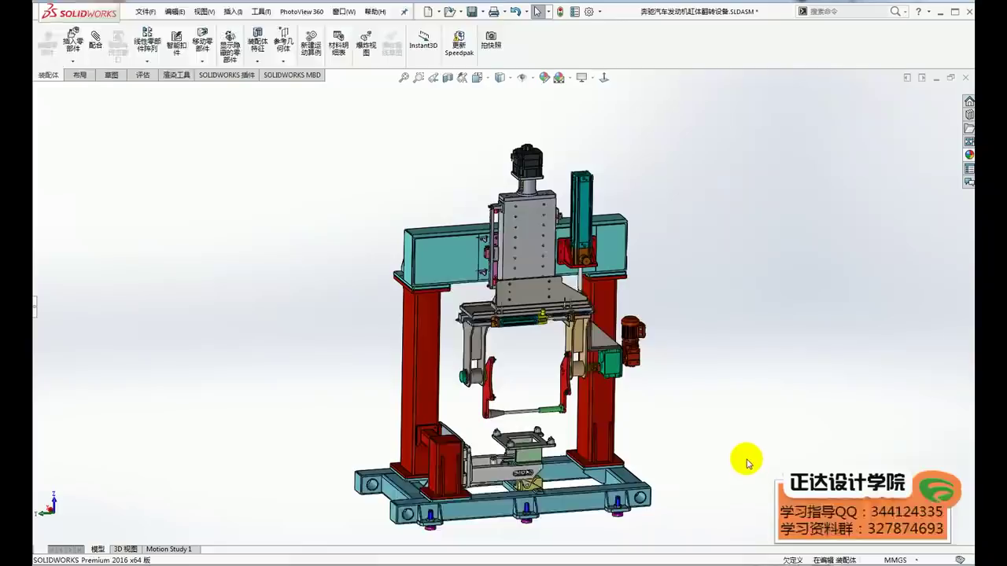
pyautogui.scroll(-2, 747, 464)
pyautogui.scroll(-2, 744, 460)
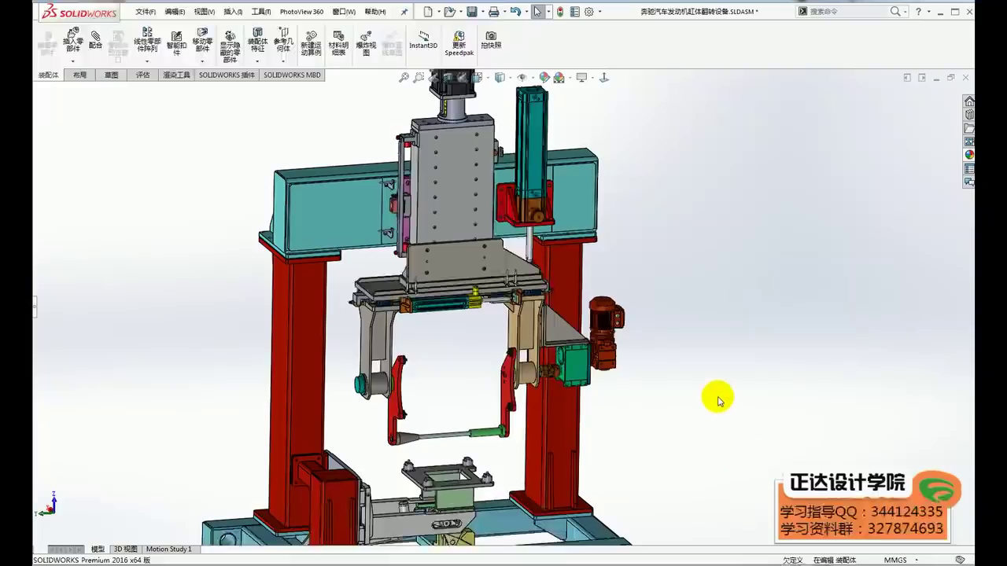
pyautogui.scroll(-1, 752, 416)
pyautogui.scroll(-1, 393, 314)
pyautogui.scroll(-2, 376, 303)
pyautogui.scroll(-1, 377, 305)
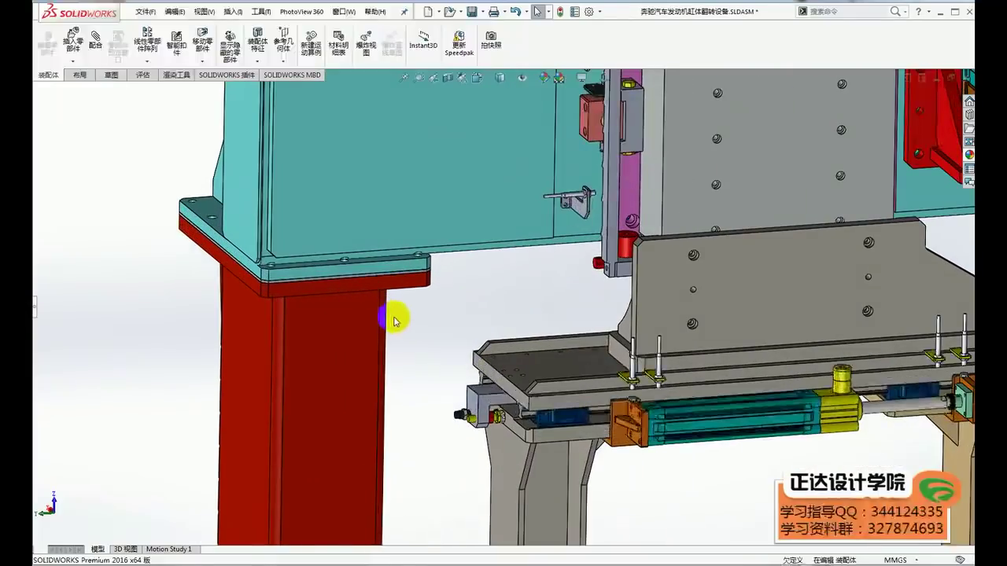
pyautogui.scroll(-1, 413, 346)
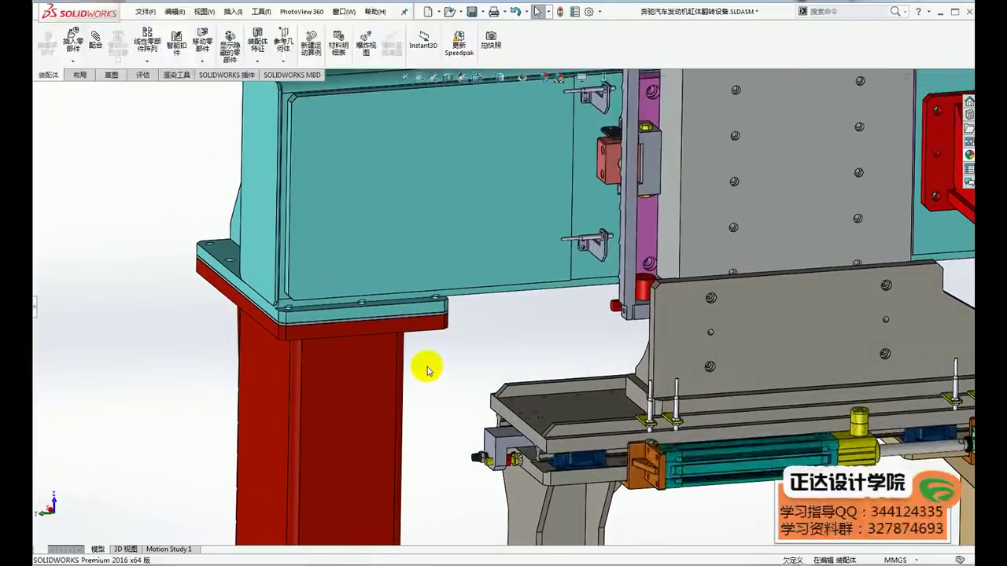
pyautogui.scroll(1, 429, 366)
pyautogui.scroll(2, 472, 376)
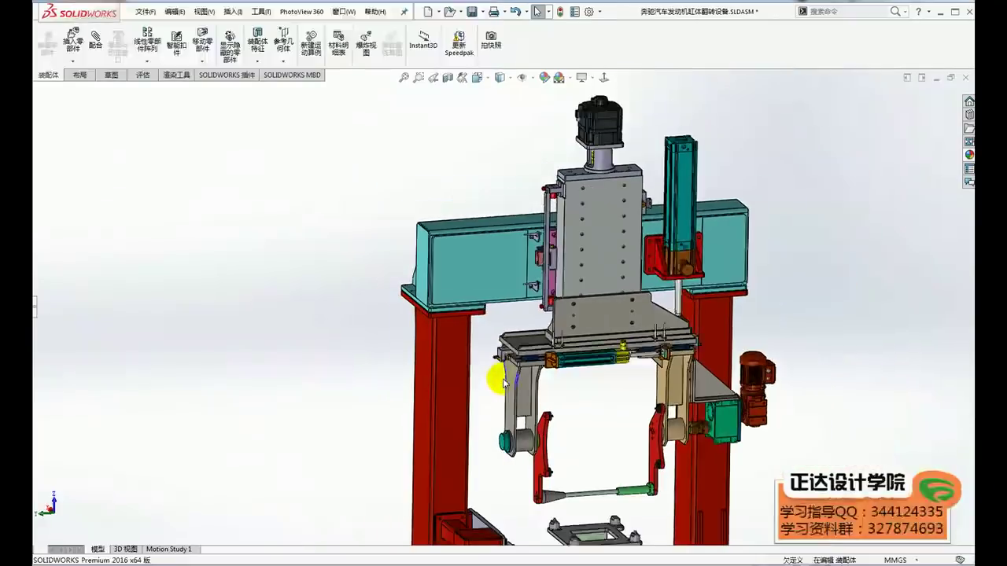
pyautogui.click(487, 214)
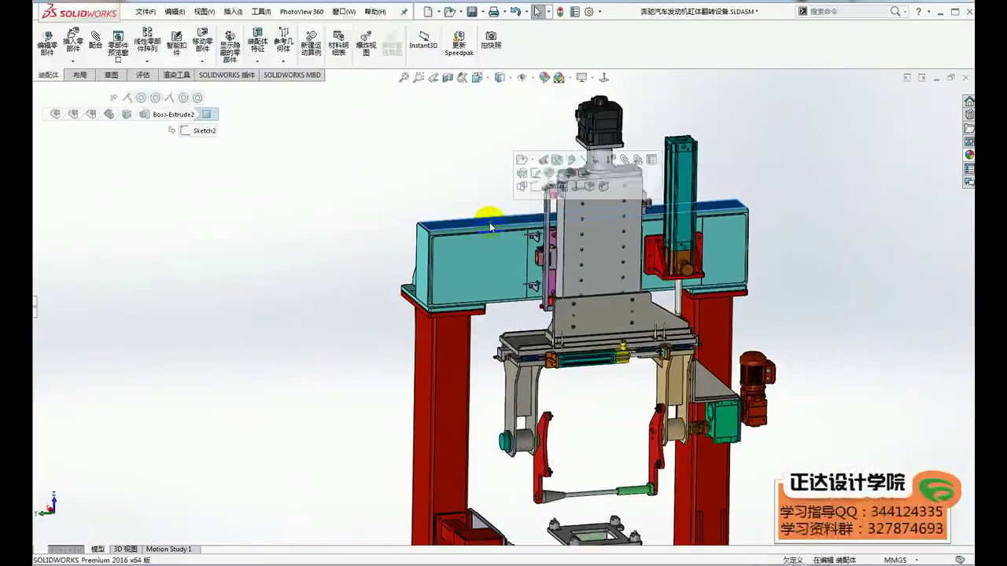
pyautogui.click(809, 464)
pyautogui.keyDown('ctrl'); pyautogui.moveTo(809, 464); pyautogui.dragTo(769, 450, button='middle'); pyautogui.keyUp('ctrl')
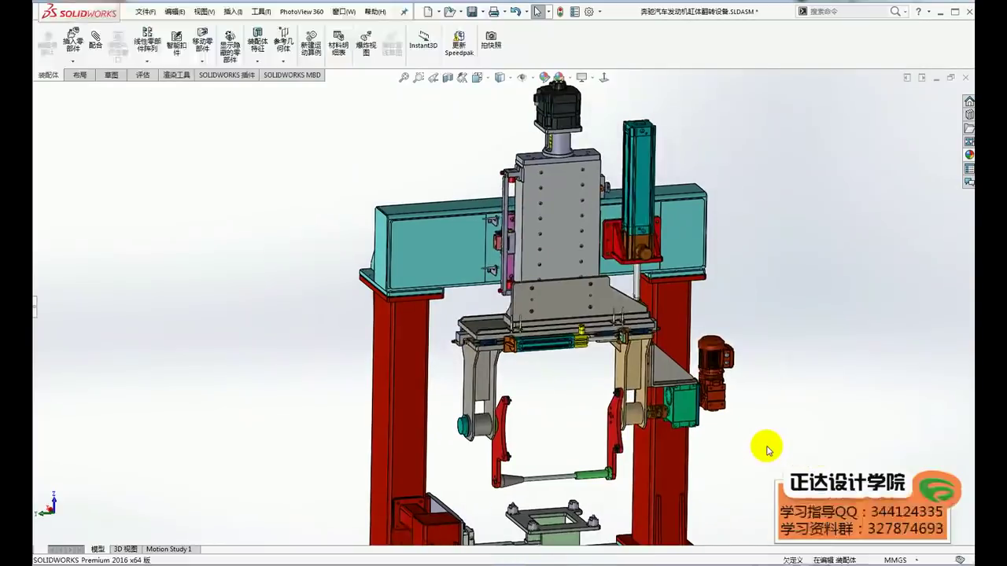
pyautogui.click(418, 351)
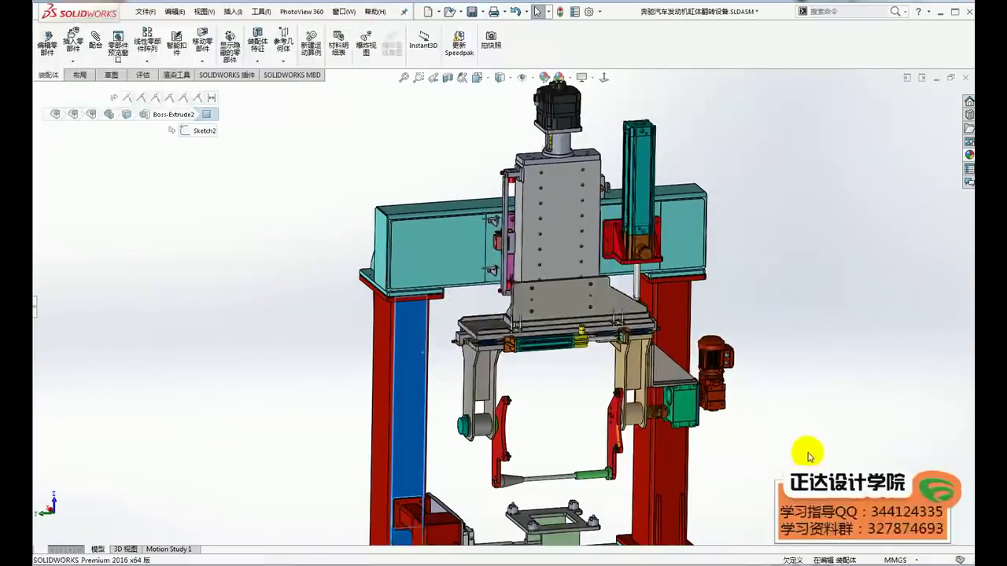
pyautogui.press('f')
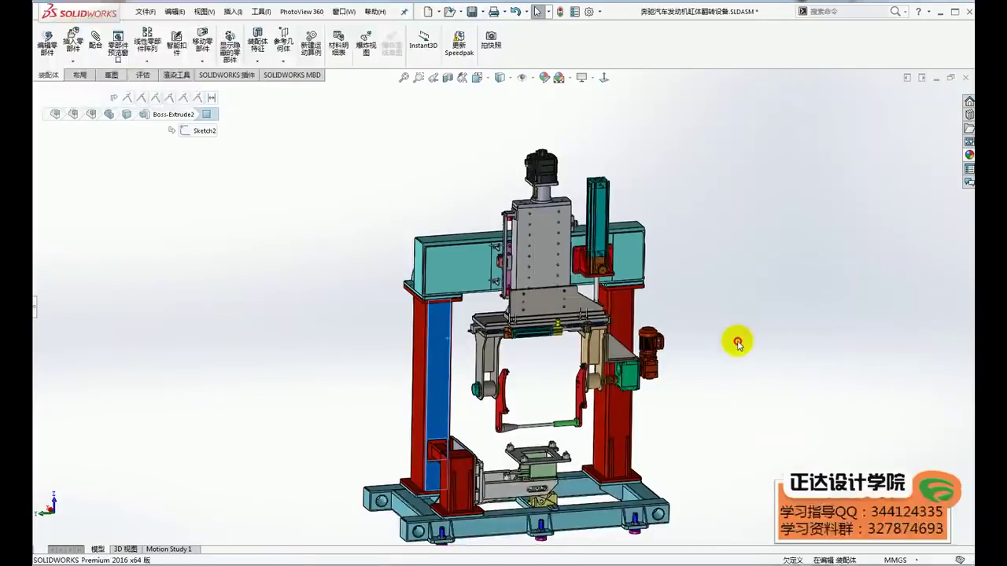
pyautogui.scroll(-5, 452, 299)
pyautogui.scroll(-2, 416, 288)
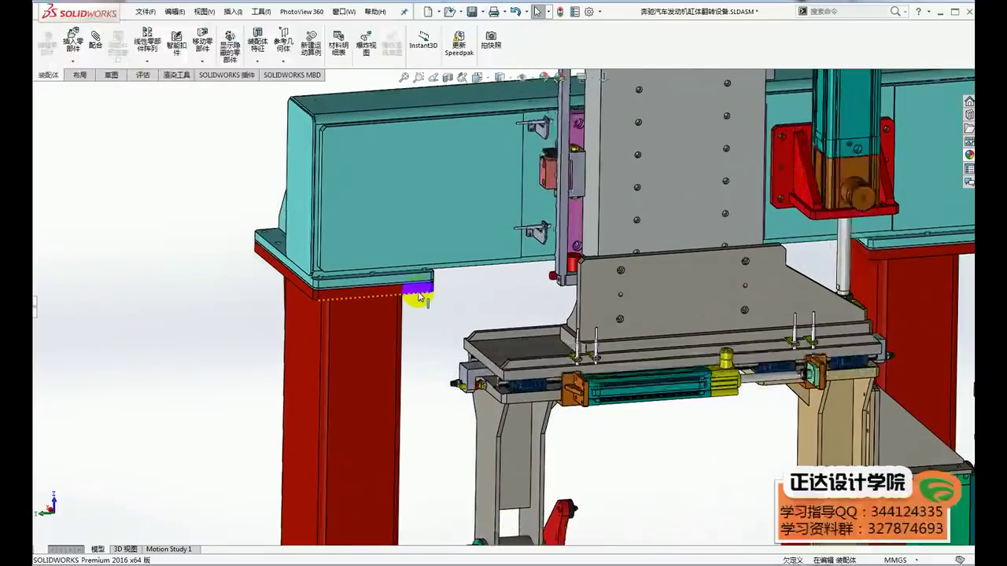
pyautogui.scroll(-2, 353, 283)
pyautogui.scroll(-2, 350, 295)
pyautogui.scroll(3, 351, 297)
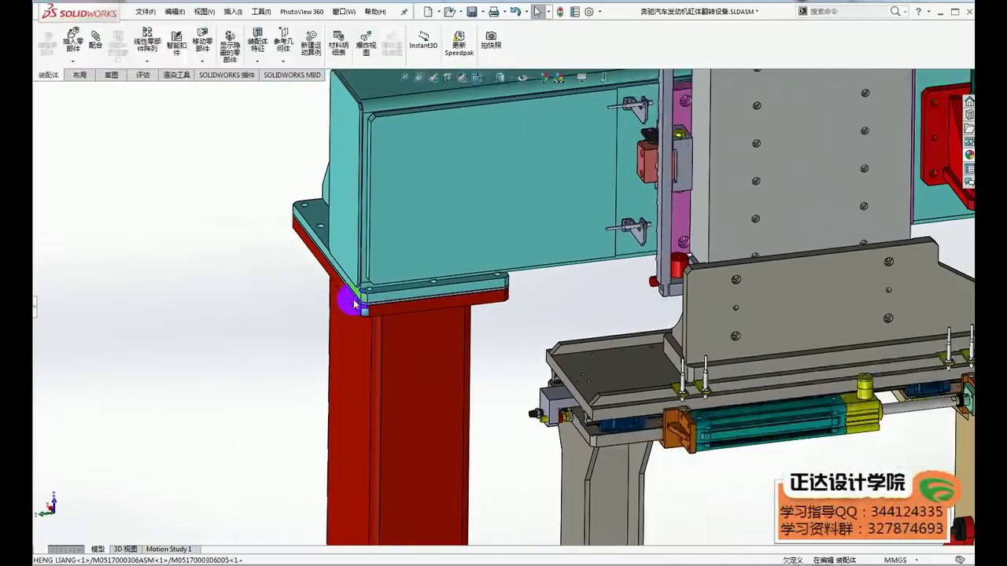
pyautogui.click(323, 228)
pyautogui.scroll(2, 494, 358)
pyautogui.click(674, 427)
pyautogui.scroll(2, 674, 427)
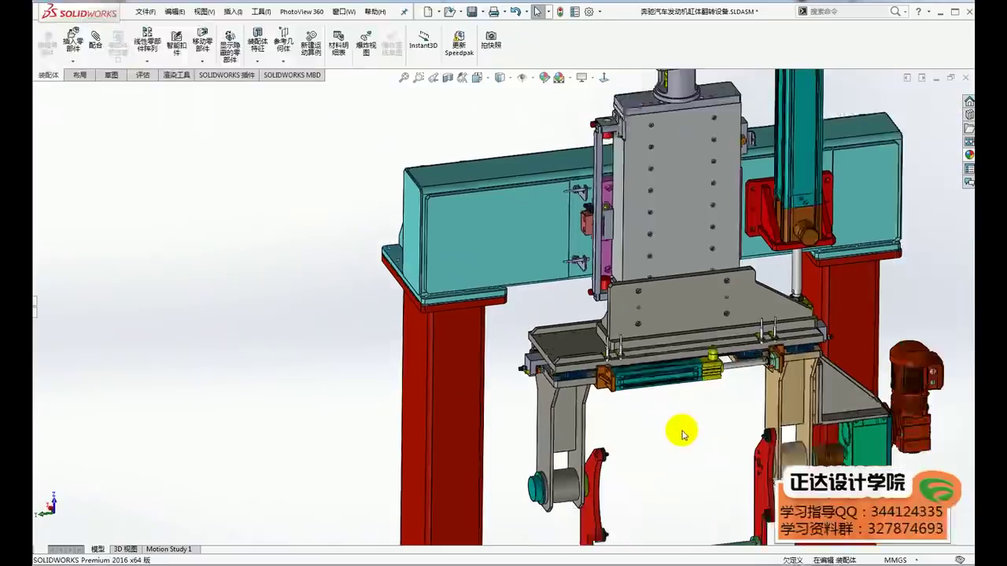
pyautogui.scroll(1, 681, 431)
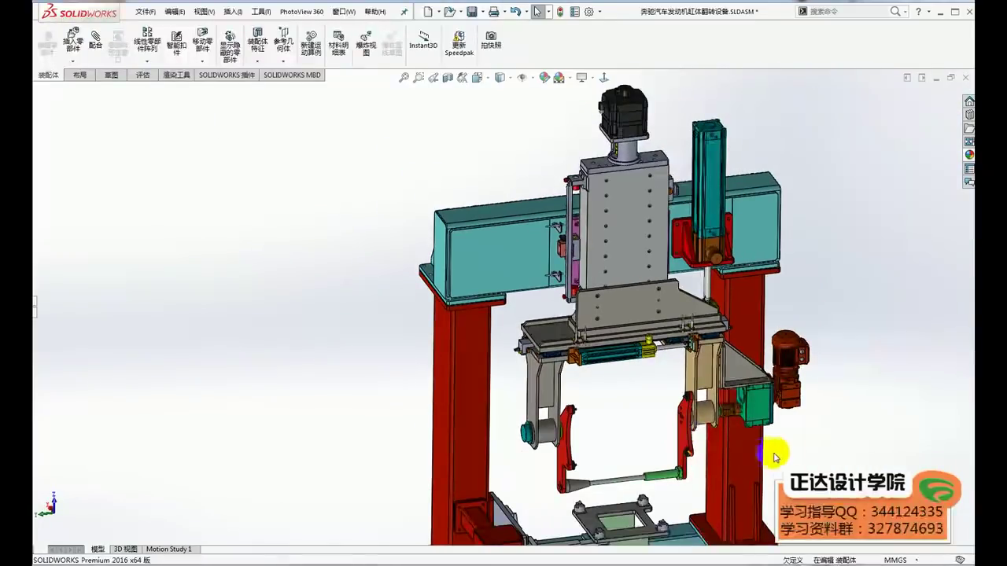
pyautogui.keyDown('ctrl'); pyautogui.moveTo(776, 457); pyautogui.dragTo(699, 364, button='middle'); pyautogui.keyUp('ctrl')
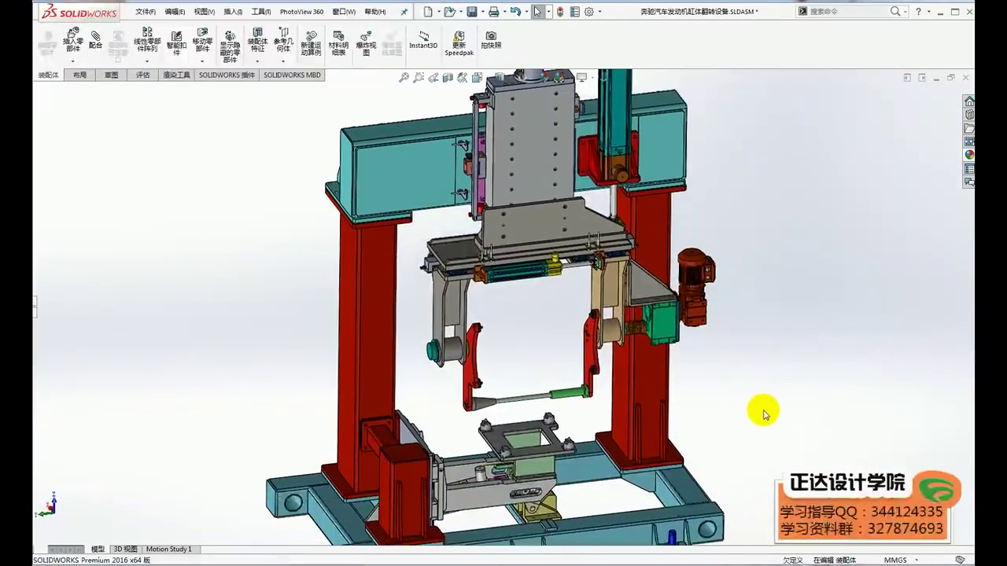
pyautogui.click(637, 307)
pyautogui.moveTo(637, 307); pyautogui.dragTo(613, 275, button='middle')
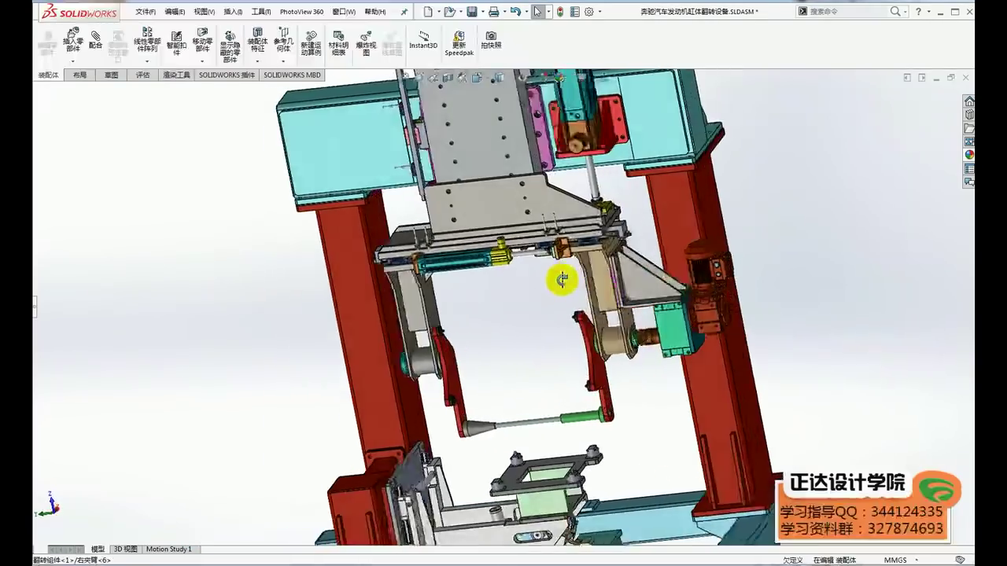
pyautogui.scroll(-2, 612, 277)
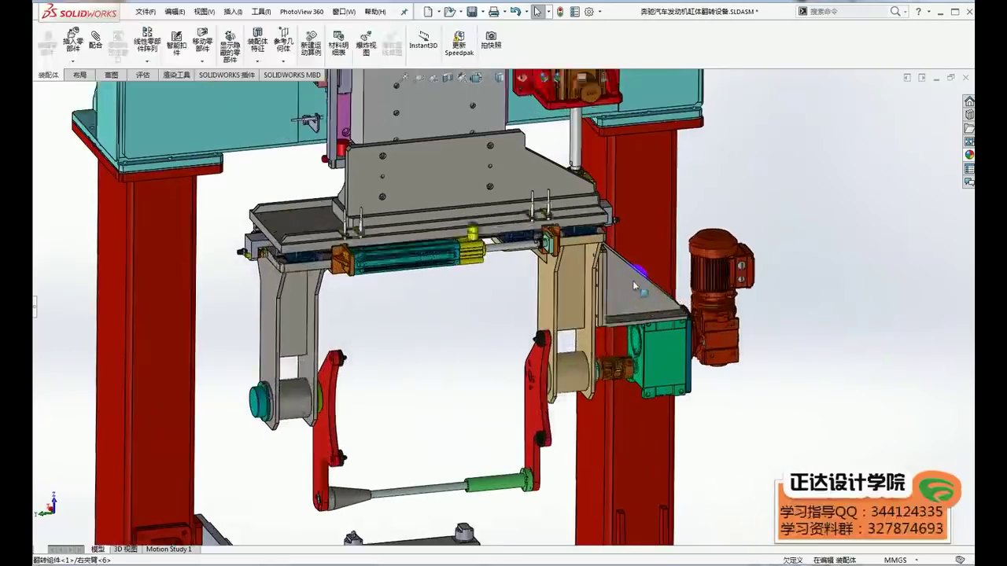
pyautogui.scroll(-3, 598, 287)
pyautogui.scroll(-2, 584, 297)
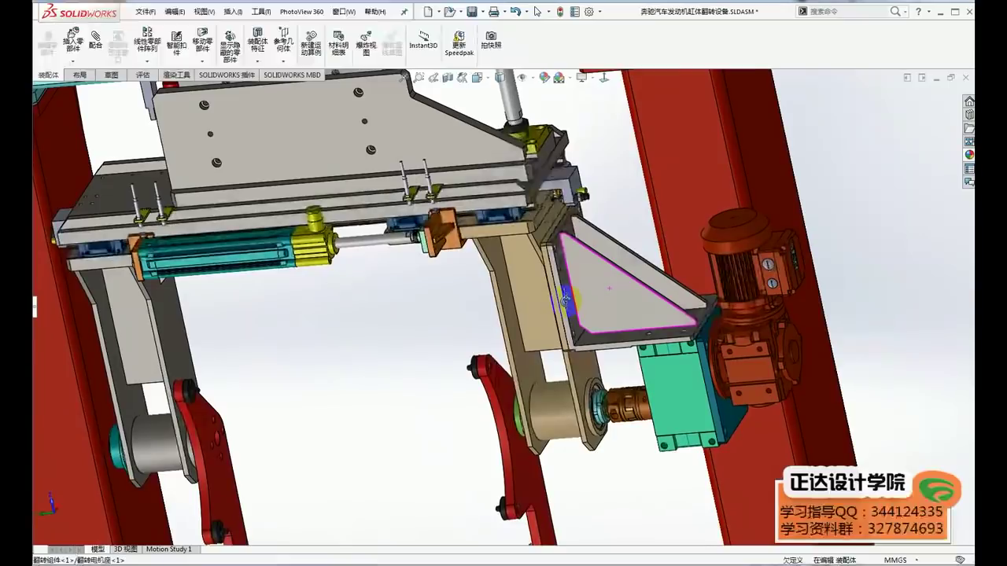
pyautogui.click(592, 311)
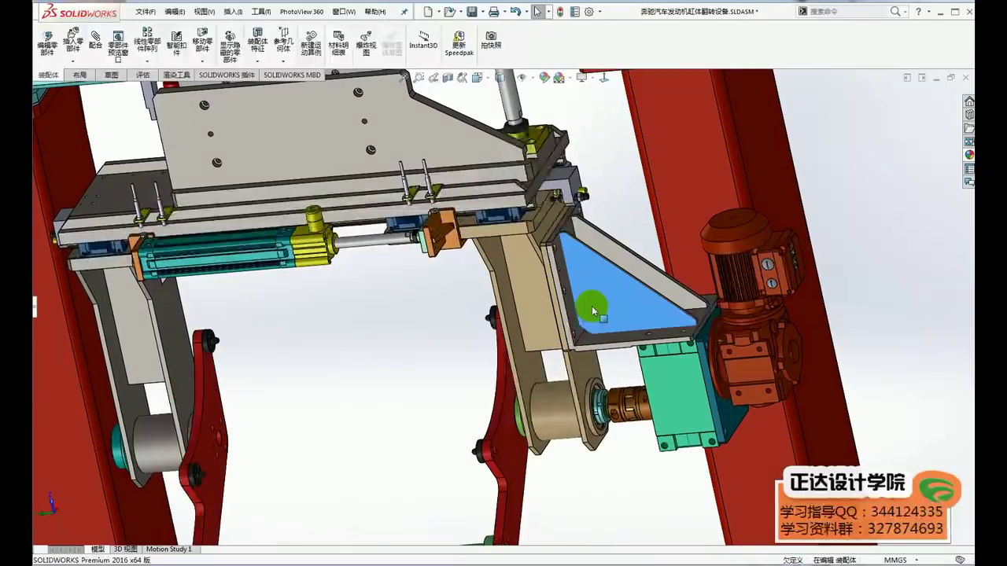
pyautogui.click(410, 429)
pyautogui.scroll(-2, 606, 254)
pyautogui.scroll(-2, 635, 272)
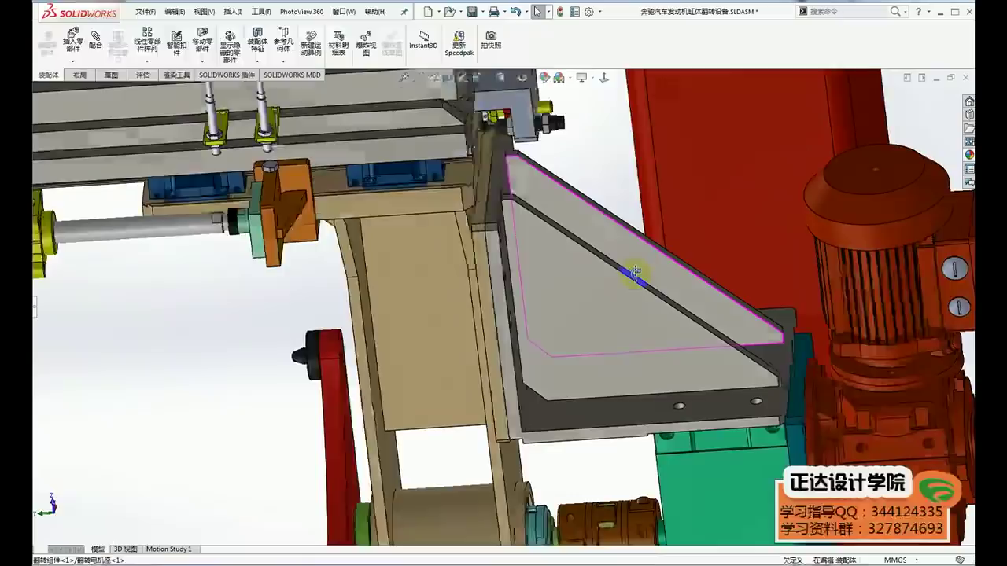
pyautogui.scroll(2, 605, 350)
pyautogui.scroll(2, 605, 351)
pyautogui.click(592, 334)
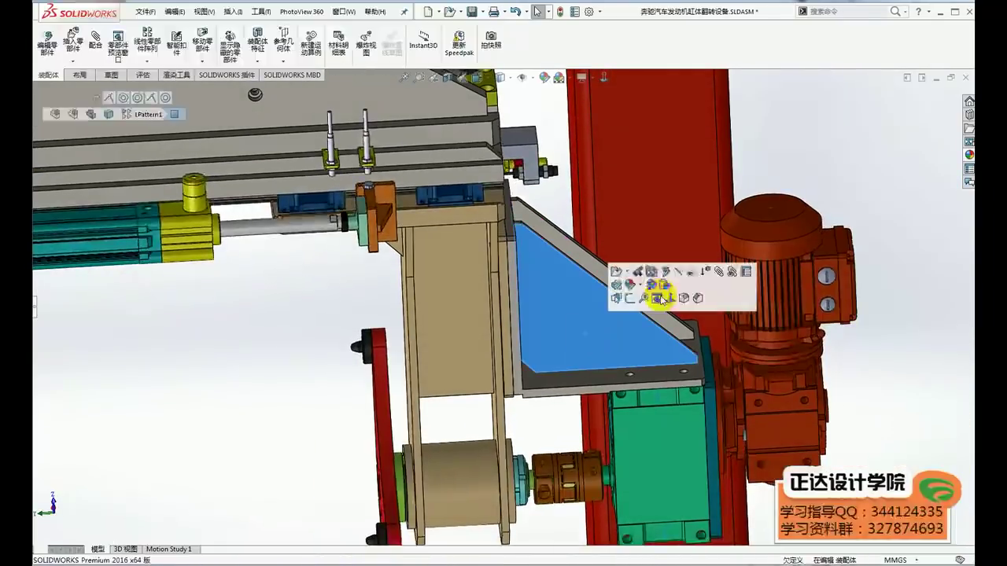
pyautogui.click(674, 271)
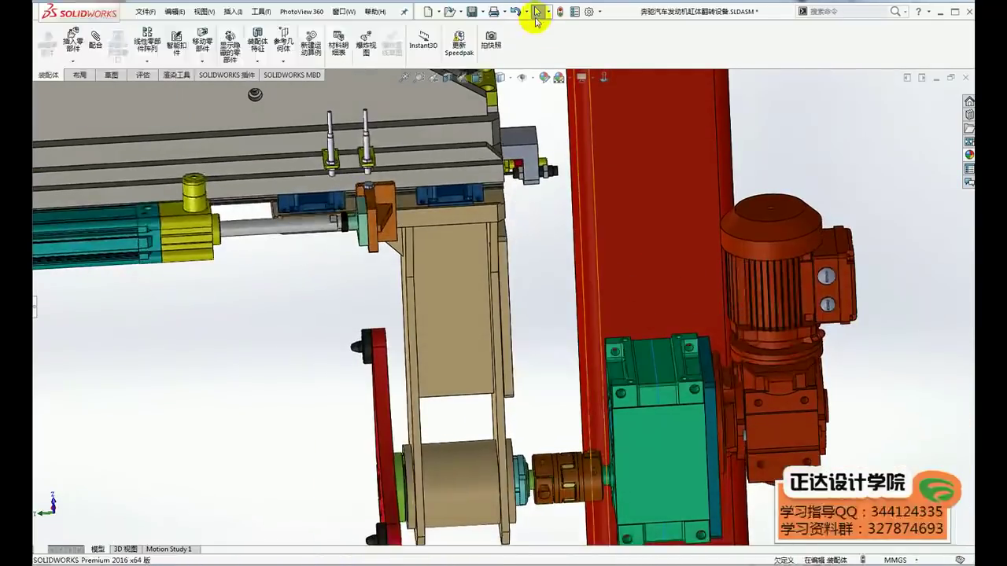
pyautogui.click(517, 12)
pyautogui.click(517, 12)
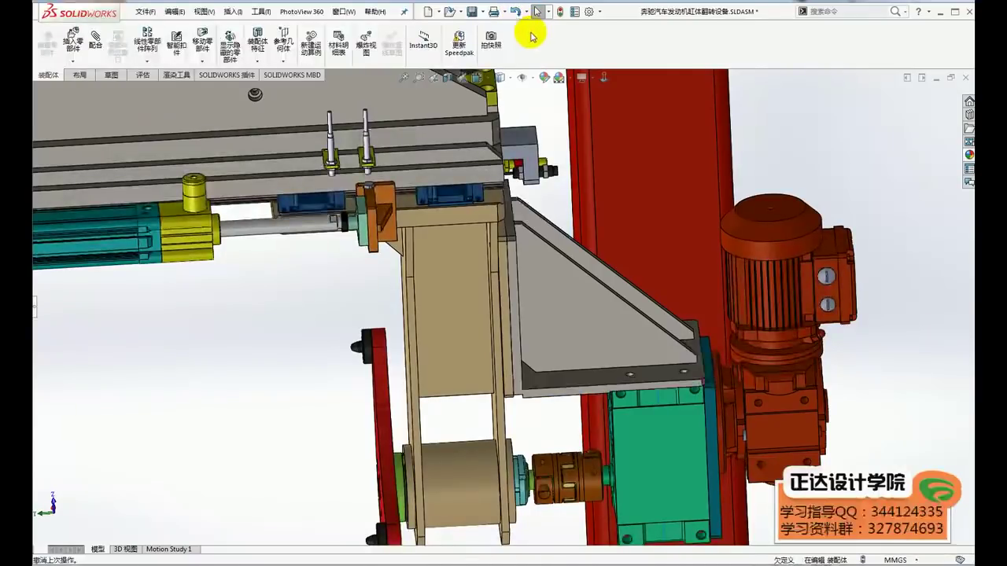
pyautogui.scroll(-3, 537, 311)
pyautogui.moveTo(540, 312); pyautogui.dragTo(512, 393, button='middle')
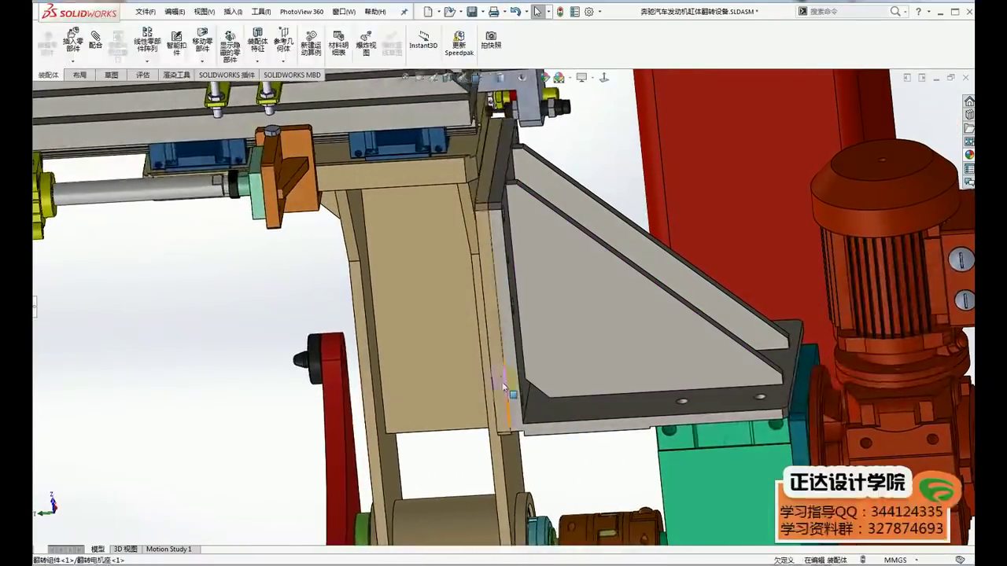
pyautogui.moveTo(636, 411)
pyautogui.mouseDown(button='middle')
pyautogui.moveTo(595, 370)
pyautogui.moveTo(826, 440)
pyautogui.mouseUp(button='middle')
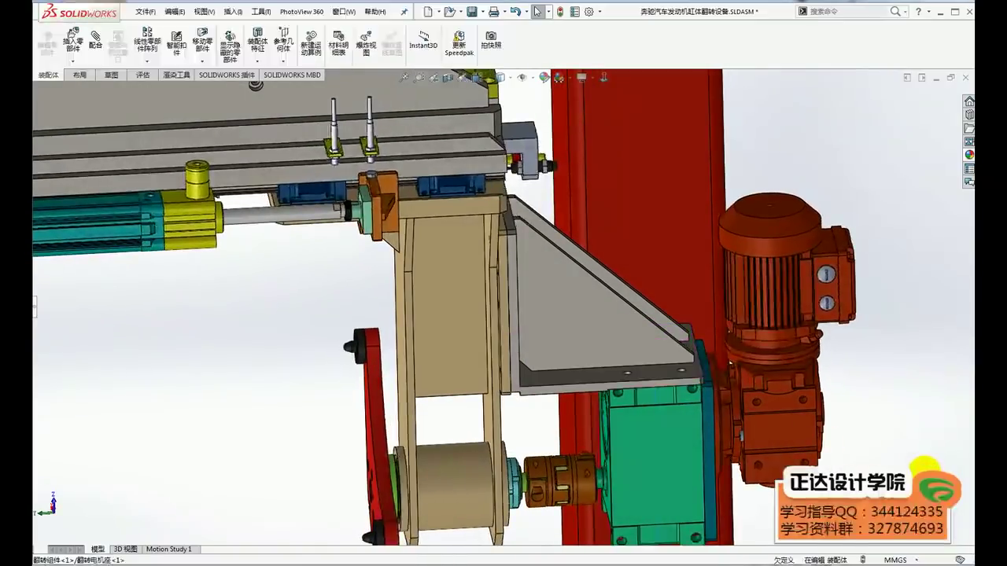
pyautogui.moveTo(924, 464); pyautogui.dragTo(921, 468, button='middle')
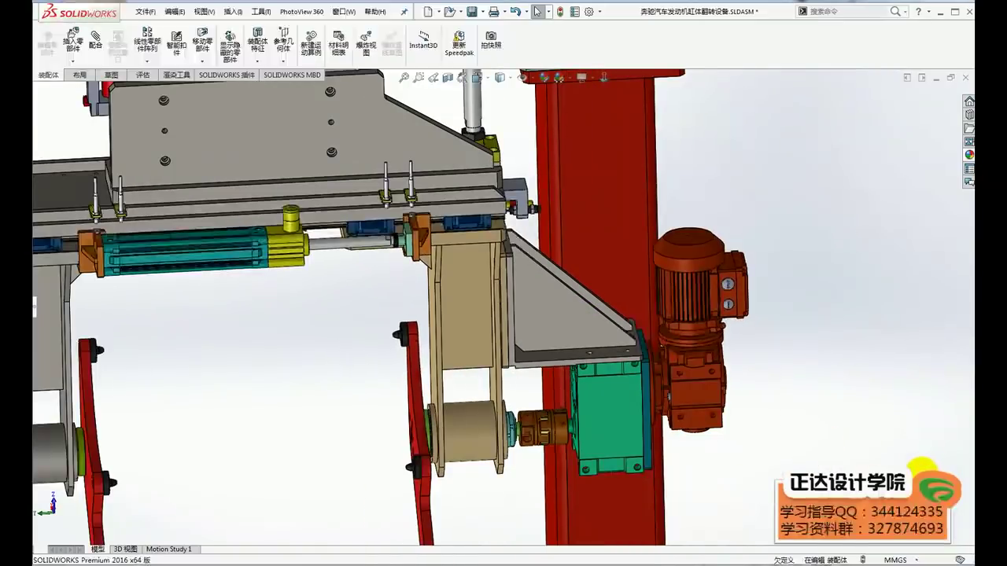
pyautogui.scroll(3, 776, 412)
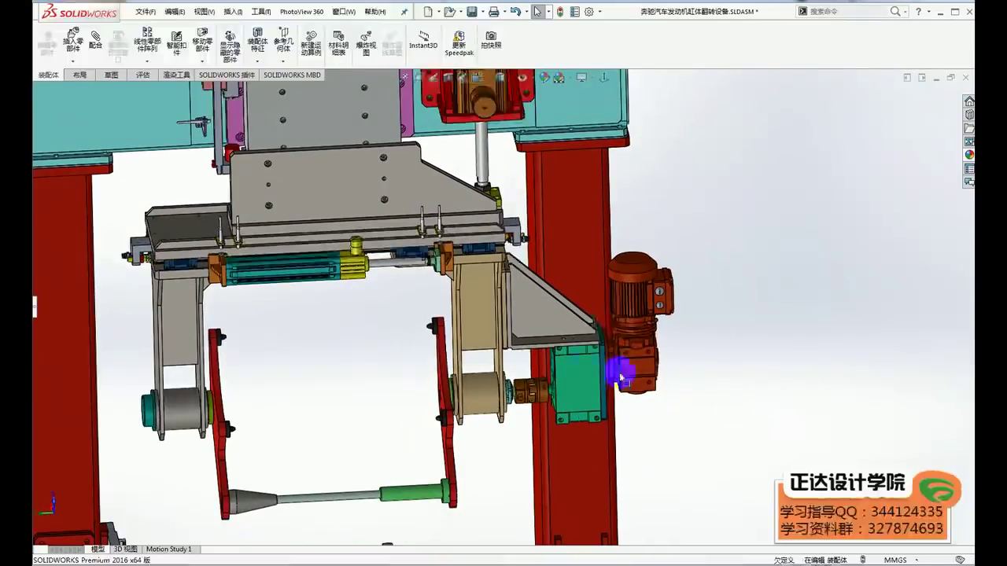
pyautogui.scroll(-3, 621, 377)
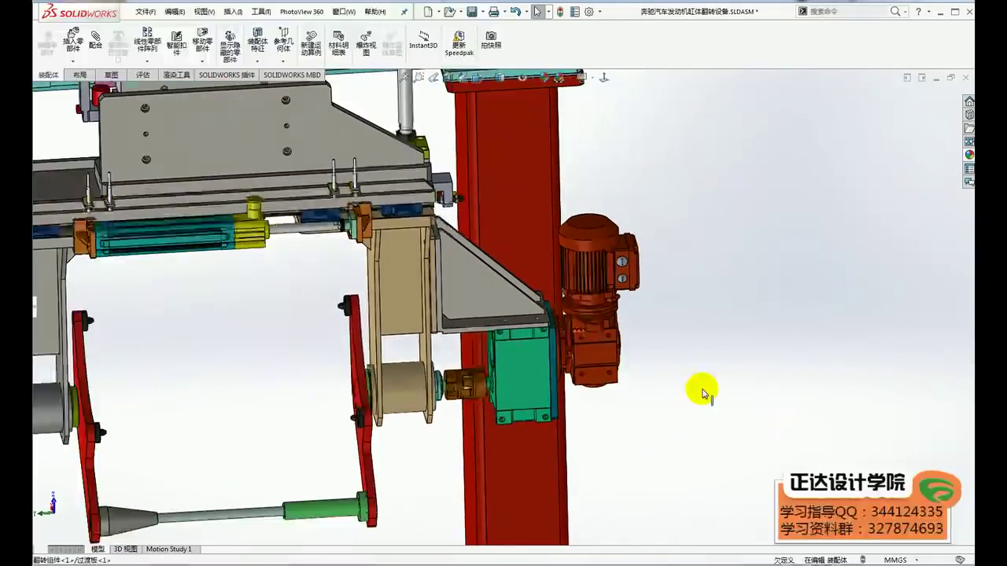
pyautogui.scroll(2, 712, 378)
pyautogui.scroll(1, 730, 370)
pyautogui.scroll(1, 647, 421)
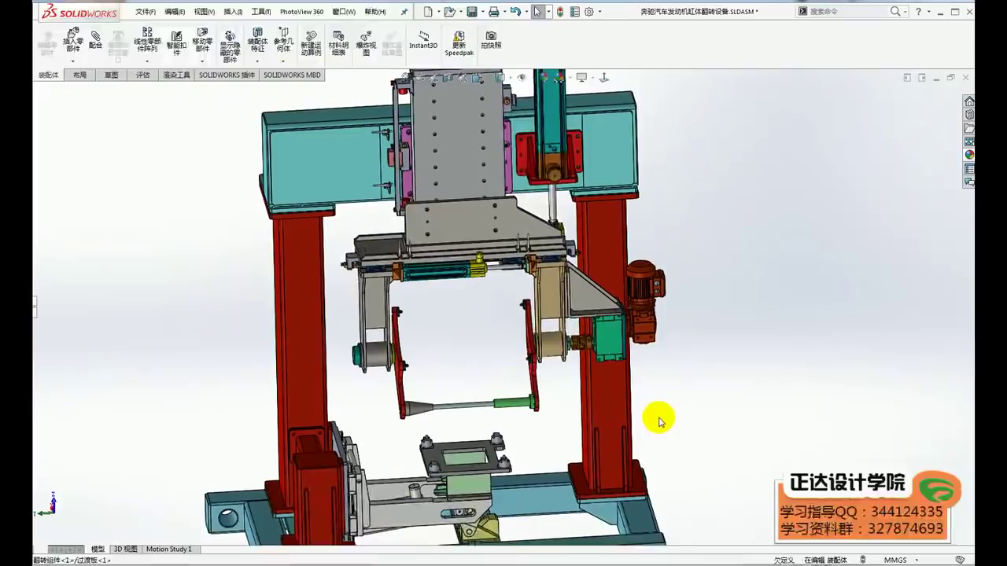
pyautogui.scroll(2, 659, 417)
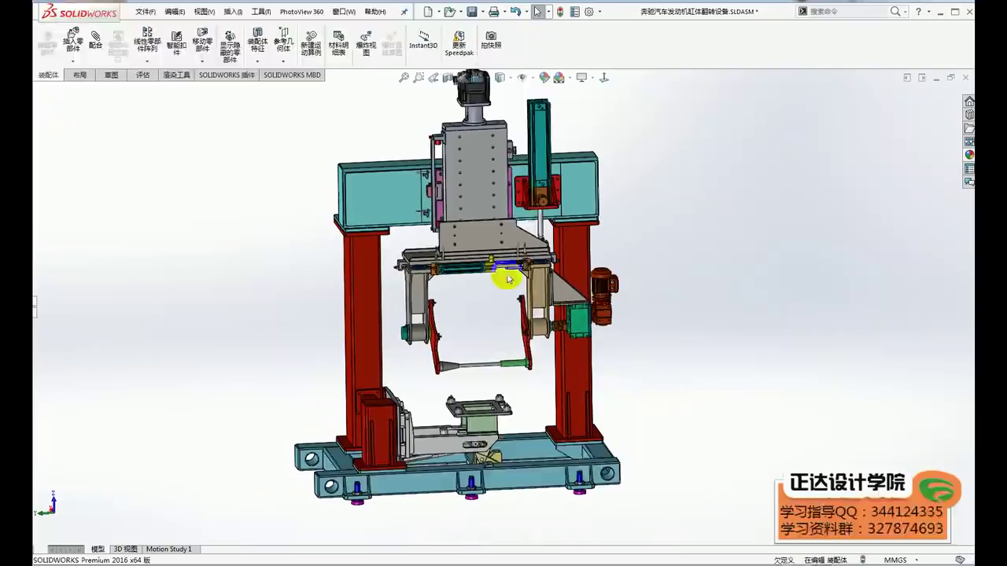
pyautogui.scroll(-2, 506, 276)
pyautogui.scroll(-2, 440, 236)
pyautogui.scroll(-1, 399, 334)
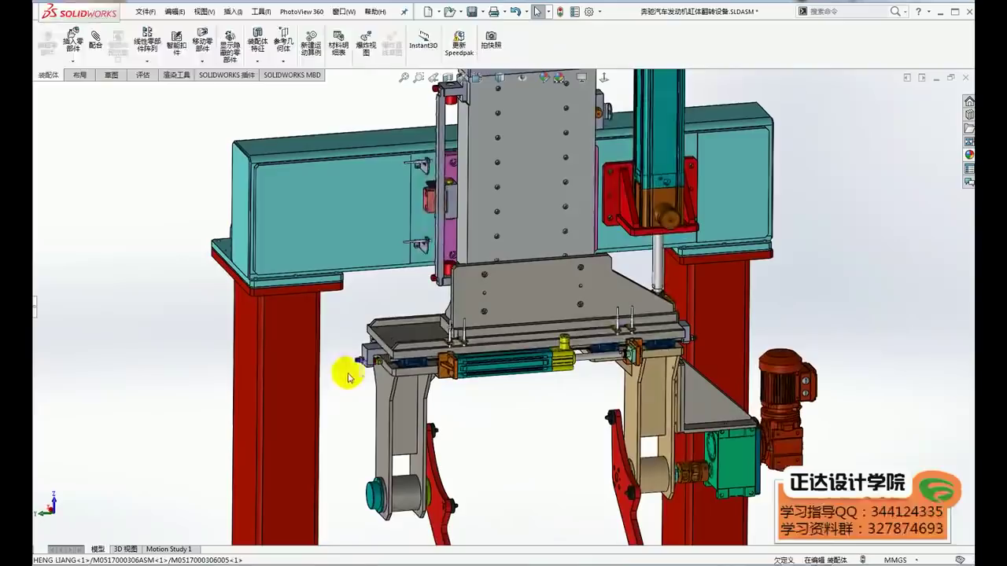
pyautogui.scroll(1, 342, 368)
pyautogui.scroll(2, 341, 366)
pyautogui.click(354, 331)
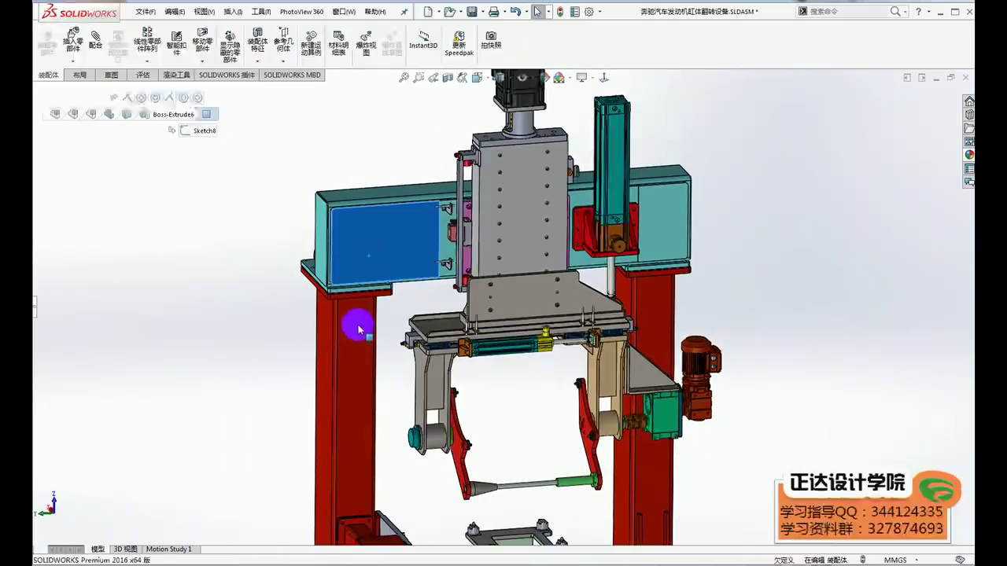
pyautogui.click(652, 299)
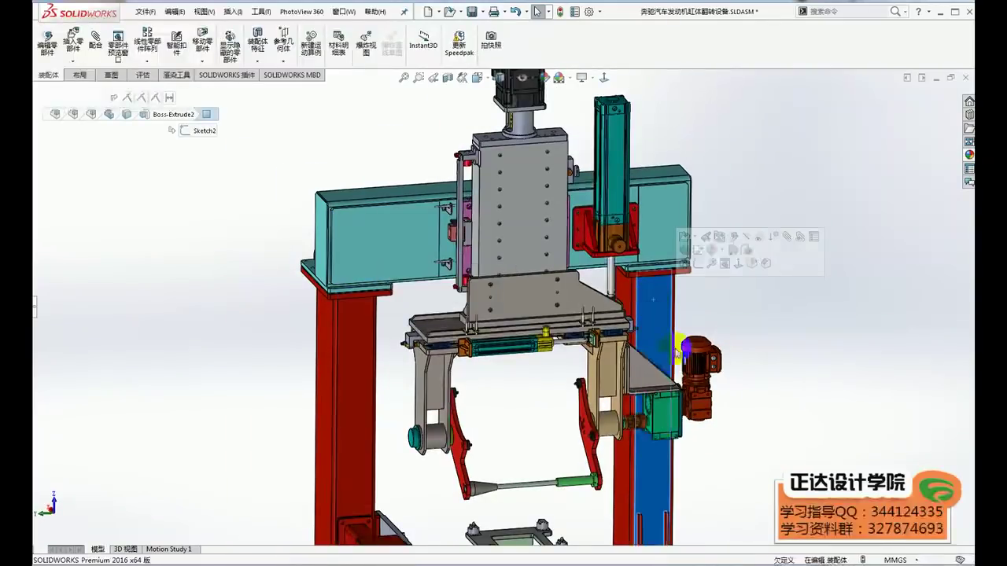
pyautogui.scroll(1, 679, 355)
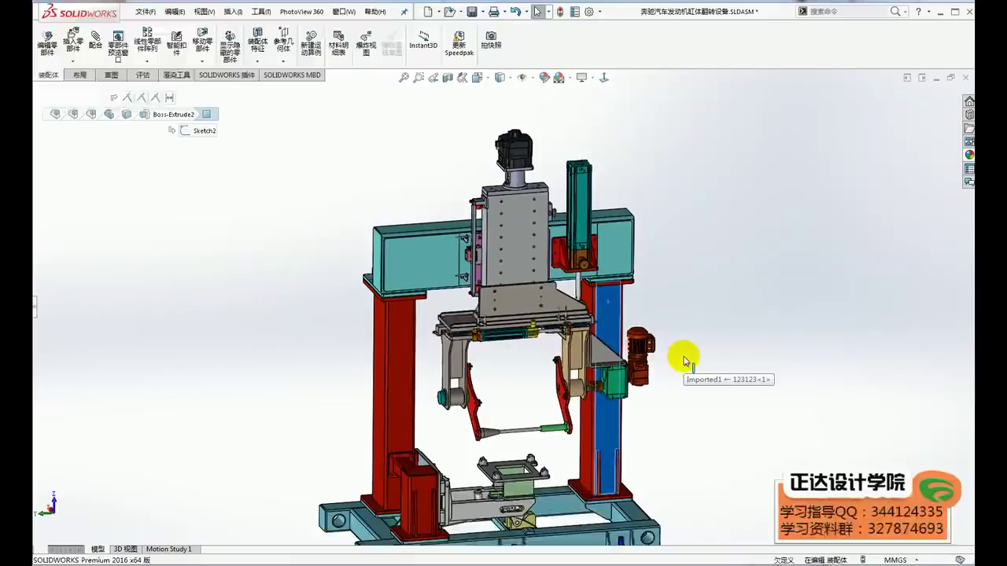
pyautogui.scroll(-1, 683, 360)
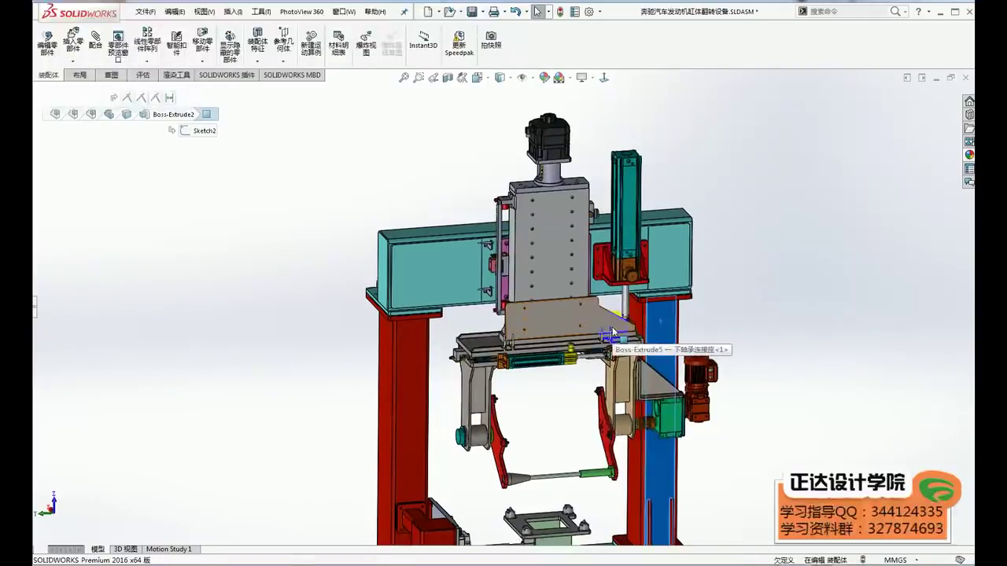
pyautogui.scroll(1, 450, 347)
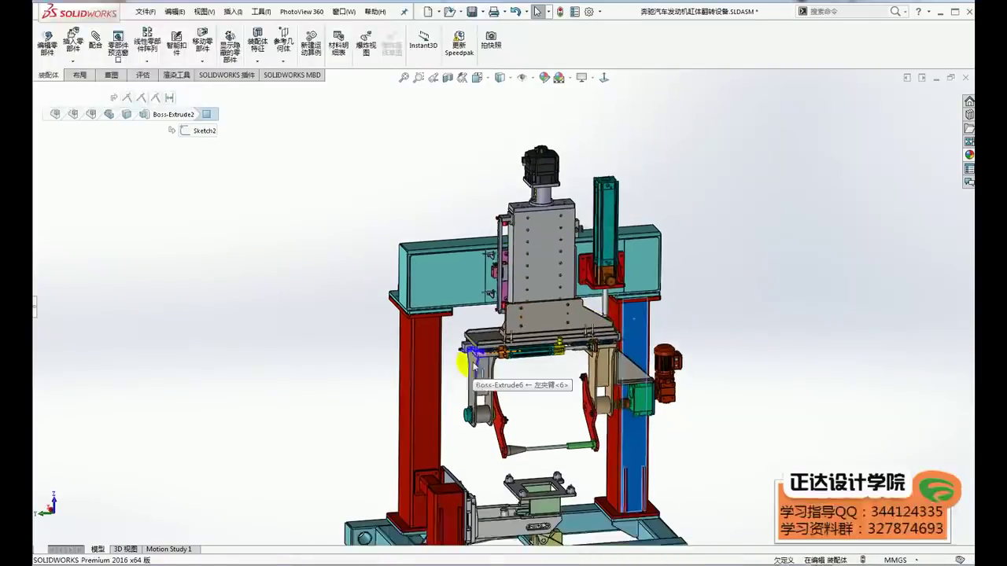
pyautogui.click(807, 435)
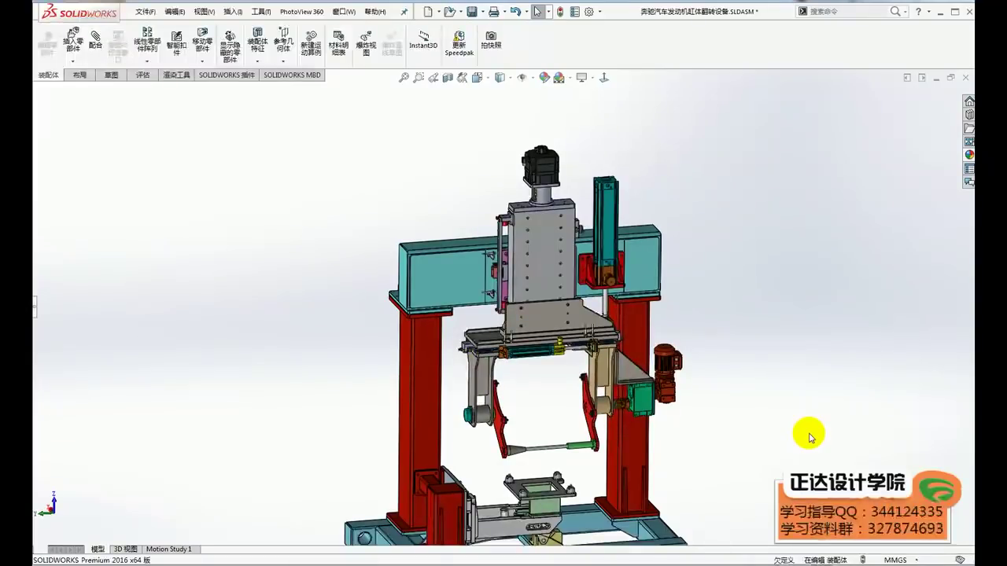
# Step: Zoom and orbit onto the upper beam and slide
pyautogui.scroll(-2, 476, 311)
pyautogui.scroll(-3, 475, 307)
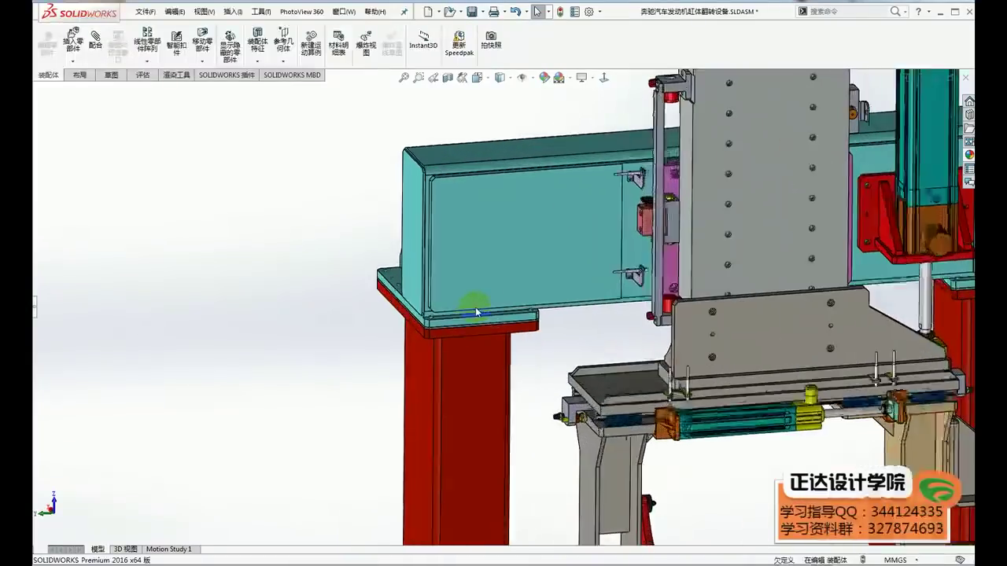
pyautogui.scroll(-3, 487, 323)
pyautogui.scroll(2, 478, 326)
pyautogui.scroll(2, 473, 315)
pyautogui.scroll(1, 504, 346)
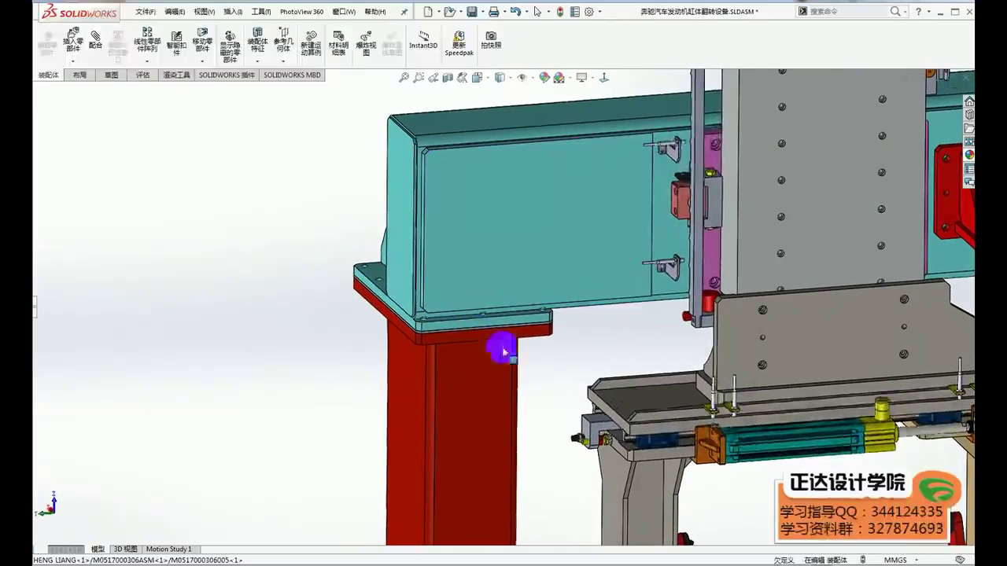
pyautogui.scroll(2, 523, 382)
pyautogui.scroll(1, 523, 382)
pyautogui.scroll(1, 596, 404)
pyautogui.scroll(1, 611, 411)
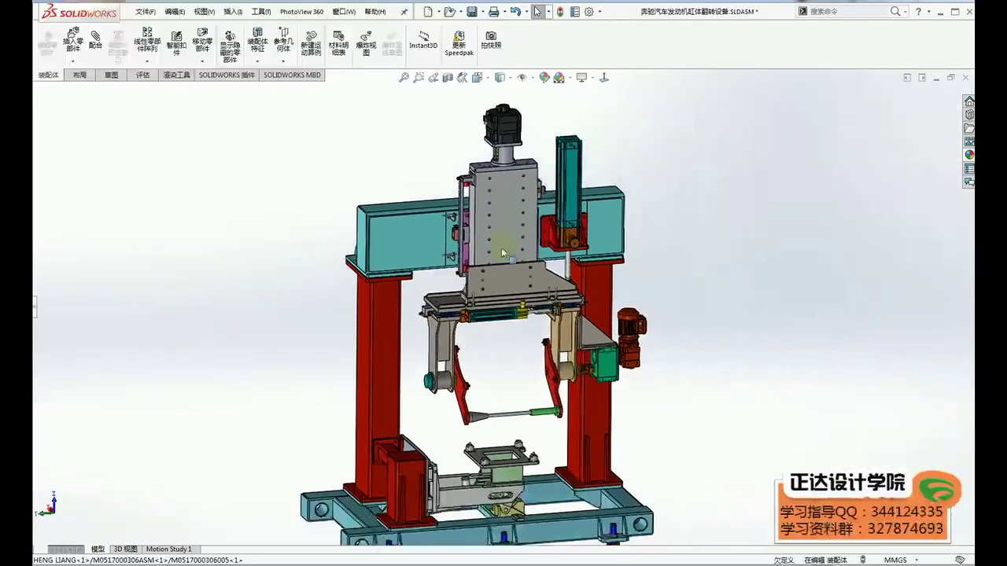
pyautogui.scroll(1, 501, 245)
pyautogui.scroll(-1, 471, 209)
pyautogui.scroll(-1, 469, 220)
pyautogui.scroll(-1, 465, 241)
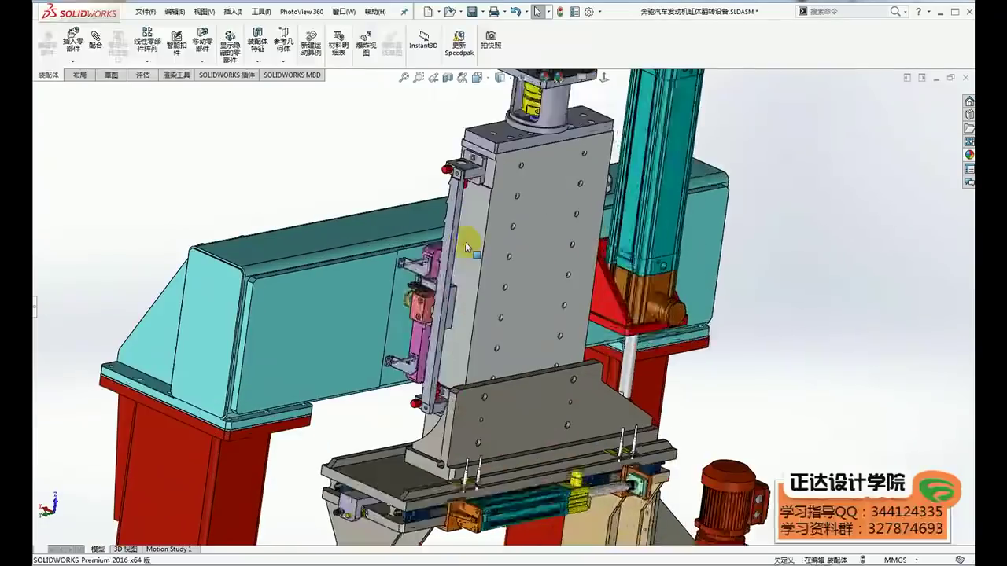
pyautogui.scroll(-1, 452, 258)
pyautogui.moveTo(451, 258)
pyautogui.mouseDown(button='middle')
pyautogui.moveTo(517, 292)
pyautogui.moveTo(510, 298)
pyautogui.moveTo(481, 276)
pyautogui.moveTo(409, 318)
pyautogui.mouseUp(button='middle')
pyautogui.scroll(-2, 404, 322)
pyautogui.scroll(-1, 362, 324)
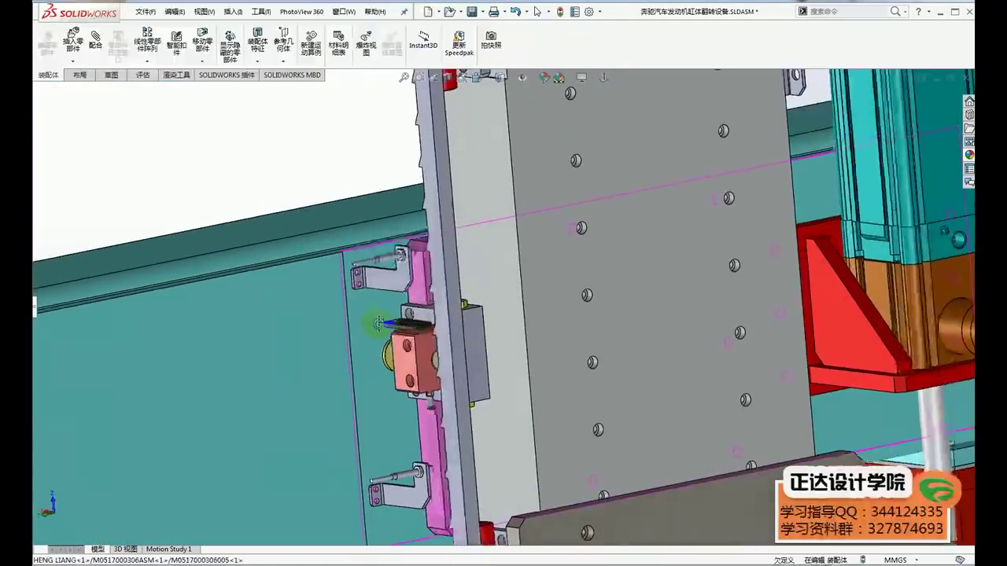
pyautogui.scroll(-1, 392, 321)
# Step: Inspect the plate behind the pink sensor clamp and the beam's top face
pyautogui.click(370, 325)
pyautogui.moveTo(371, 325)
pyautogui.mouseDown(button='middle')
pyautogui.moveTo(362, 313)
pyautogui.moveTo(350, 346)
pyautogui.mouseUp(button='middle')
pyautogui.scroll(-1, 328, 309)
pyautogui.scroll(2, 328, 309)
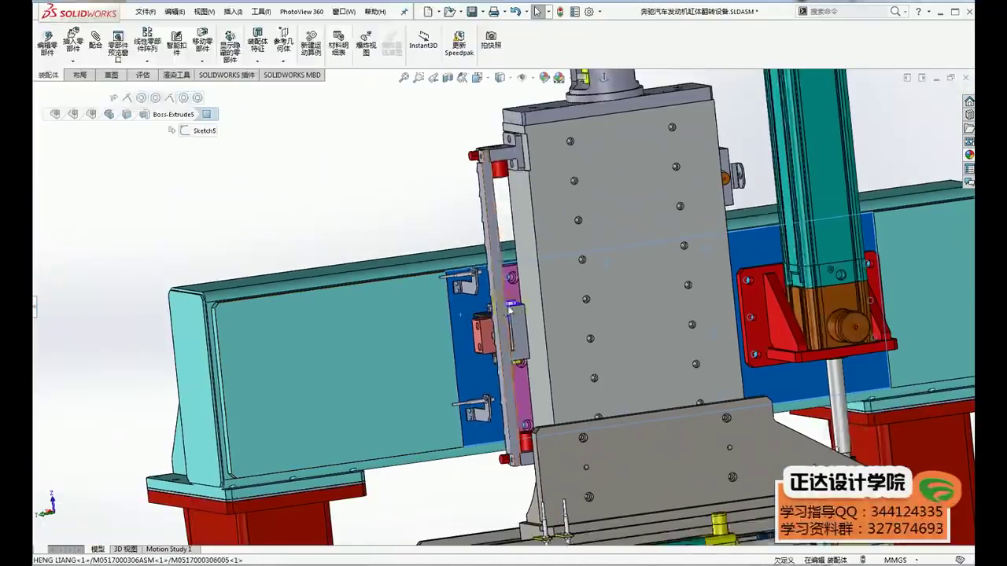
pyautogui.scroll(-1, 538, 323)
pyautogui.click(306, 277)
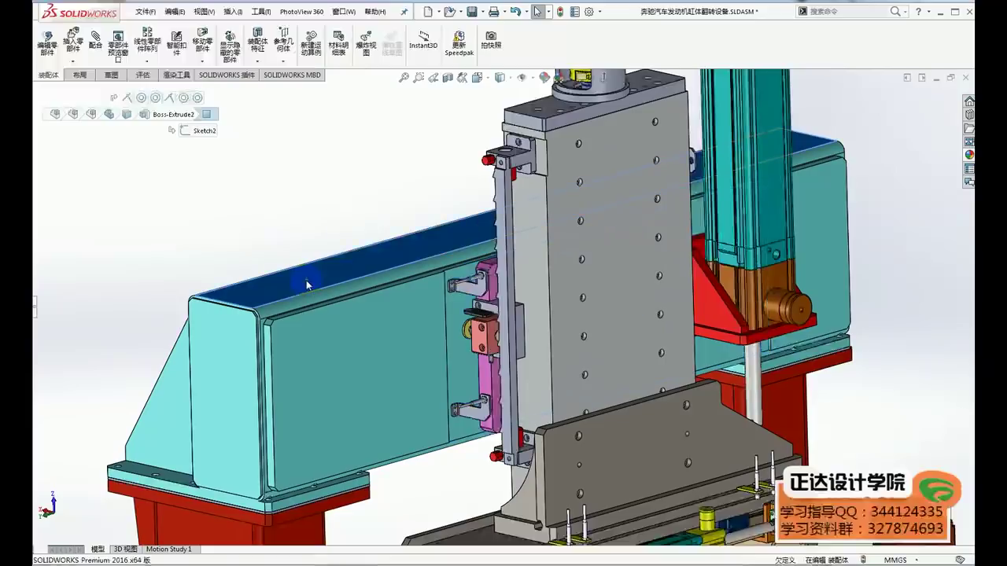
pyautogui.click(917, 413)
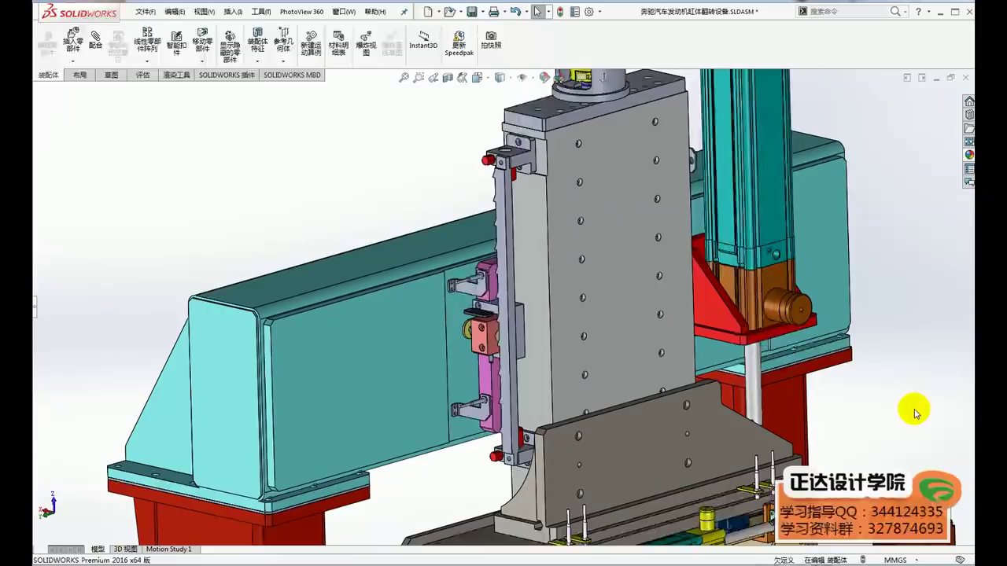
# Step: Select the mounting plate on the beam's front for a closer look
pyautogui.scroll(2, 668, 432)
pyautogui.scroll(1, 668, 429)
pyautogui.scroll(-3, 453, 379)
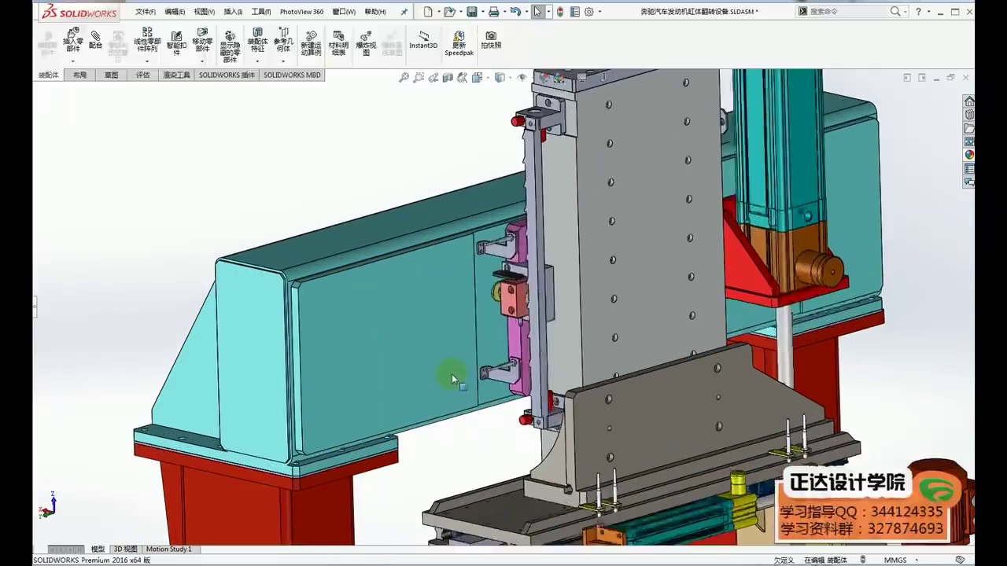
pyautogui.scroll(1, 452, 373)
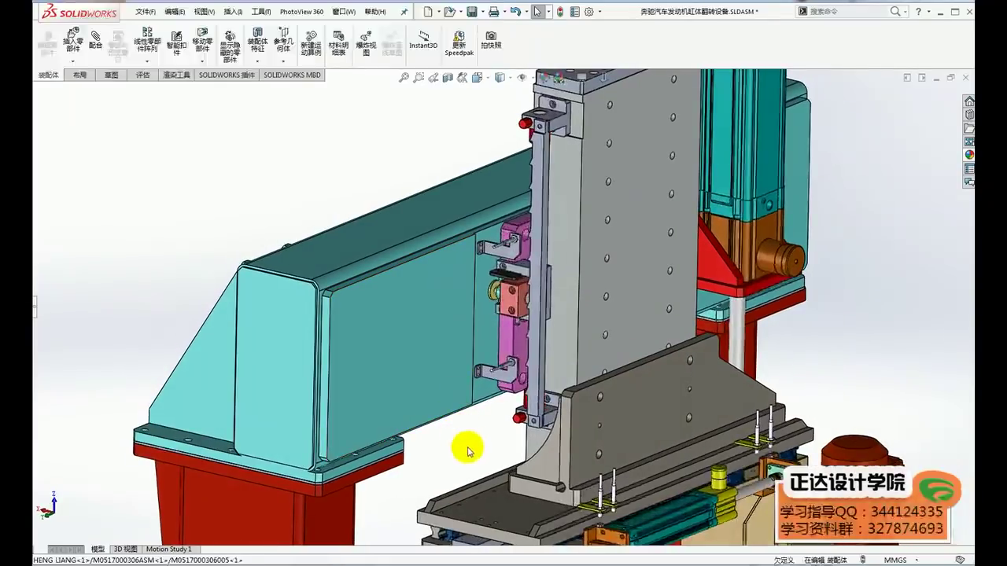
pyautogui.click(415, 298)
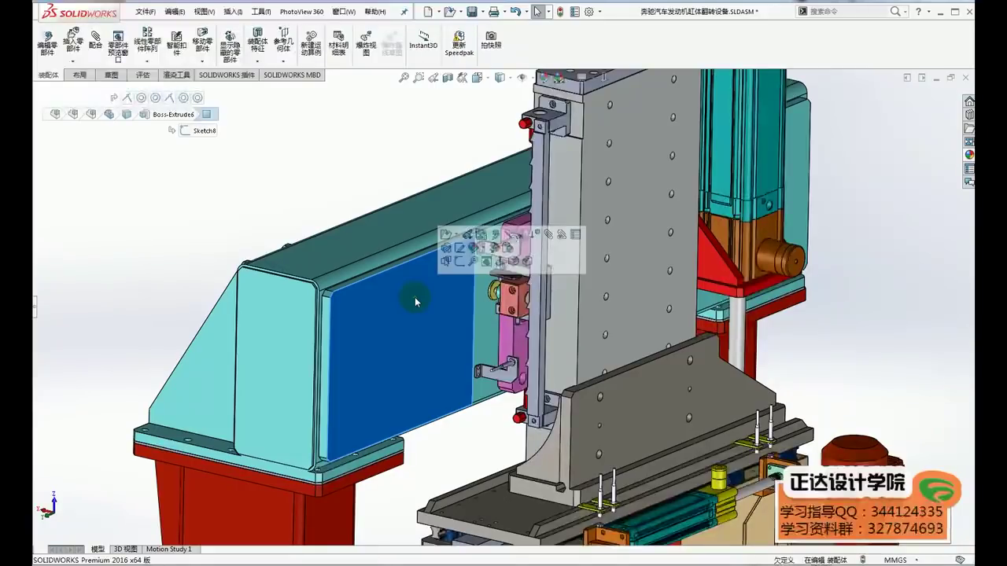
# Step: Select the left beam plate and view it face-on with Normal To to see its sensor bracket
pyautogui.click(880, 347)
pyautogui.scroll(-3, 652, 333)
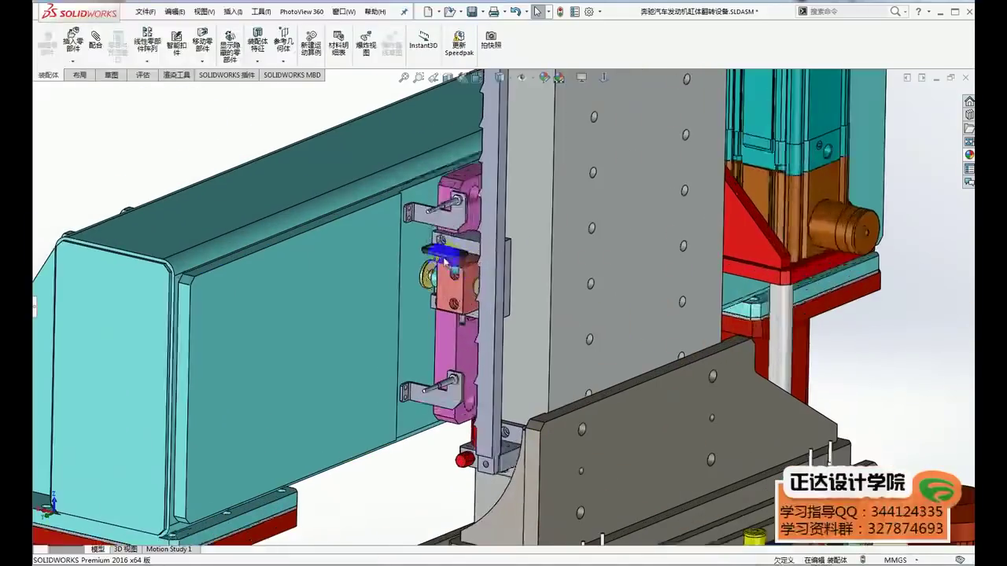
pyautogui.scroll(-2, 425, 245)
pyautogui.scroll(-1, 404, 232)
pyautogui.scroll(-1, 404, 232)
pyautogui.scroll(-1, 393, 236)
pyautogui.scroll(1, 384, 244)
pyautogui.scroll(2, 389, 259)
pyautogui.click(427, 273)
pyautogui.scroll(2, 427, 274)
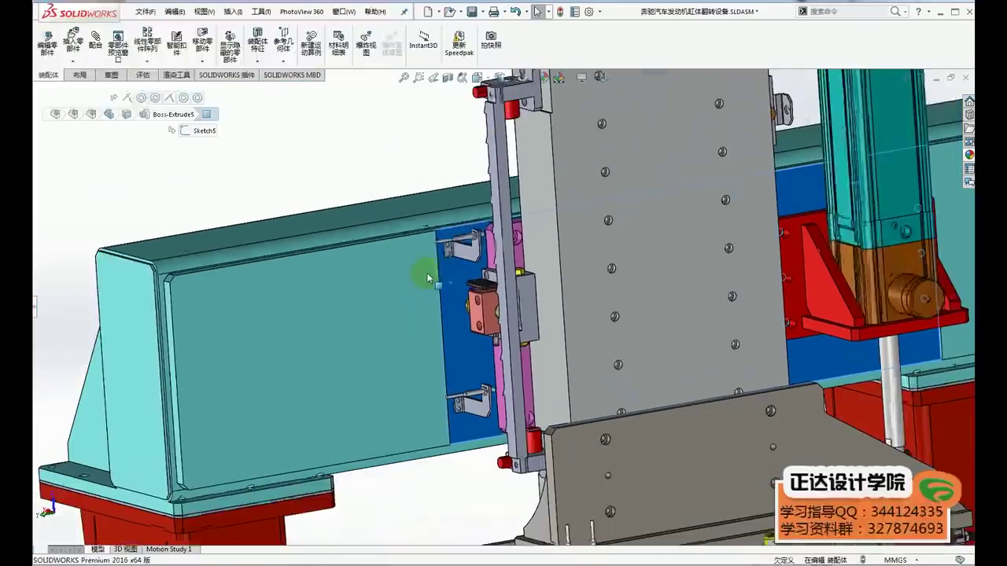
pyautogui.scroll(-1, 403, 304)
pyautogui.hotkey('ctrl', '8')
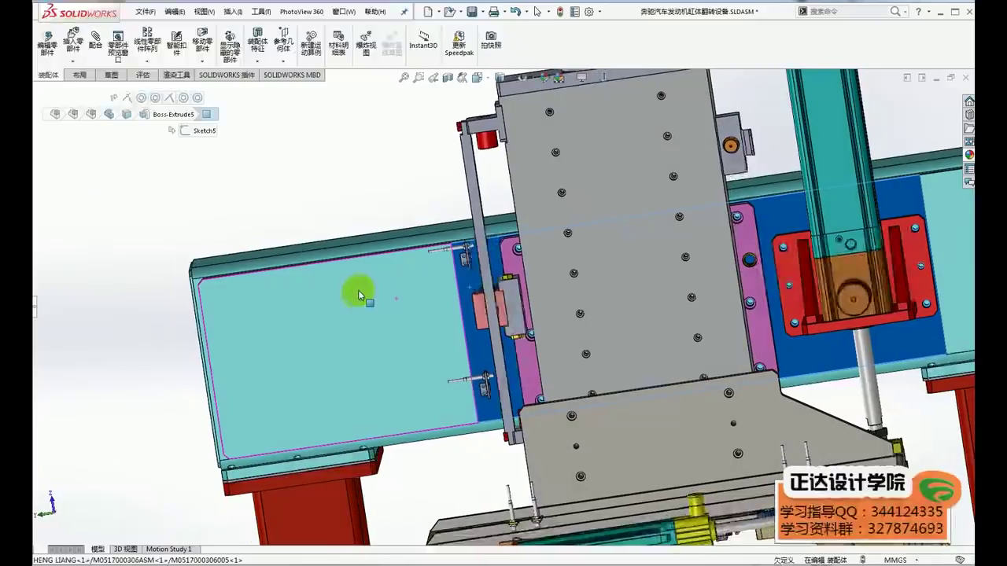
pyautogui.scroll(-2, 370, 291)
pyautogui.click(369, 295)
pyautogui.hotkey('ctrl', '8')
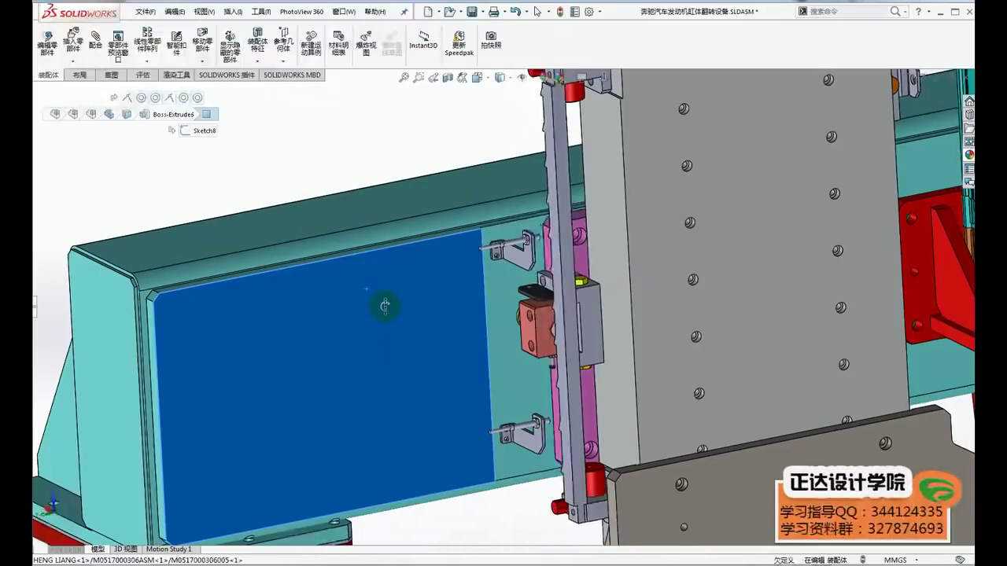
# Step: Orbit and zoom closer around the sensor bracket for a more frontal view
pyautogui.scroll(-3, 526, 272)
pyautogui.moveTo(507, 211); pyautogui.dragTo(467, 373, button='middle')
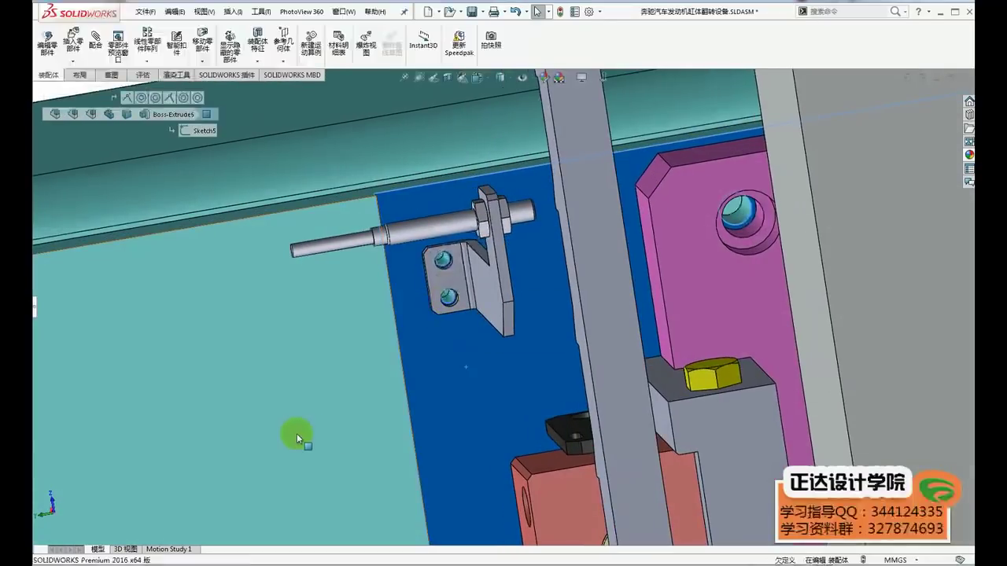
pyautogui.scroll(3, 292, 433)
pyautogui.scroll(3, 320, 422)
pyautogui.scroll(3, 739, 330)
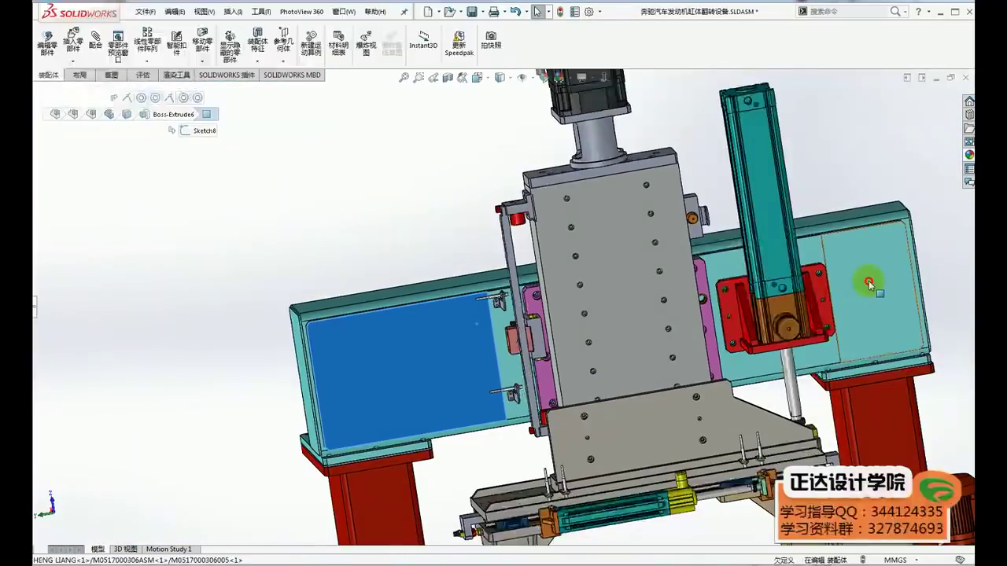
pyautogui.moveTo(865, 281); pyautogui.dragTo(853, 326, button='middle')
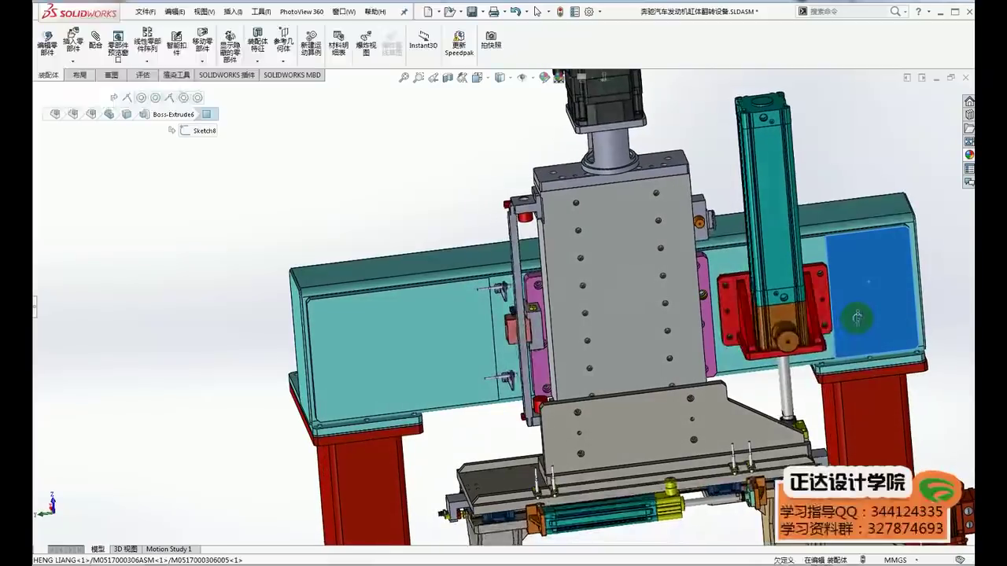
pyautogui.scroll(-2, 828, 282)
pyautogui.scroll(-3, 736, 235)
# Step: View the right-hand beam plate face-on and zoom into its sensor bracket
pyautogui.click(735, 235)
pyautogui.hotkey('ctrl', '8')
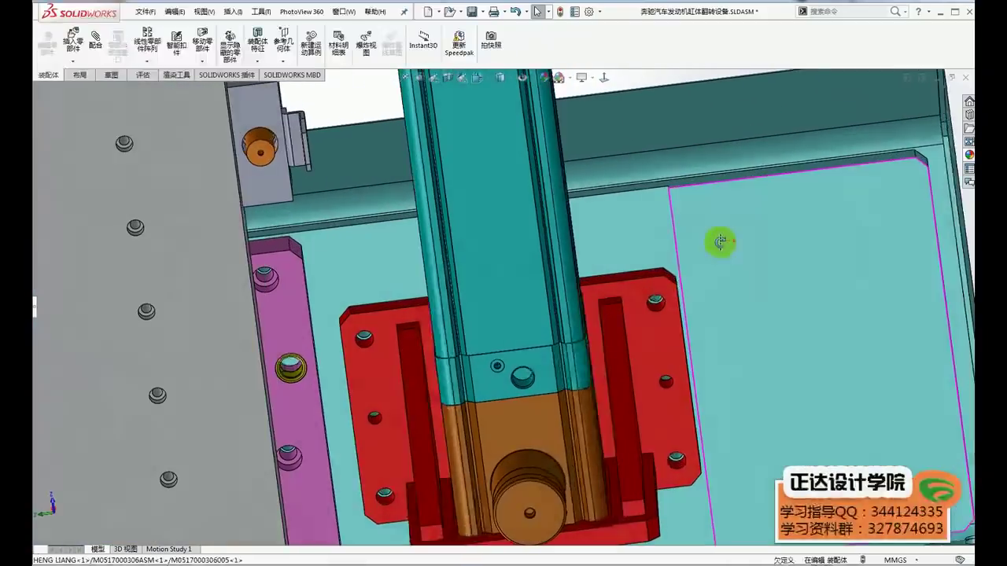
pyautogui.click(730, 282)
pyautogui.scroll(3, 736, 284)
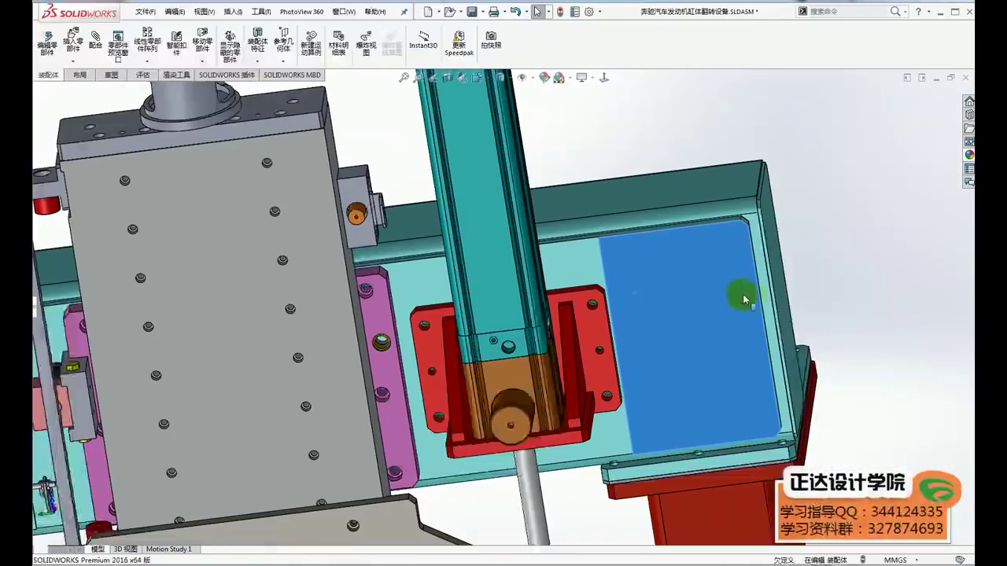
pyautogui.scroll(3, 751, 295)
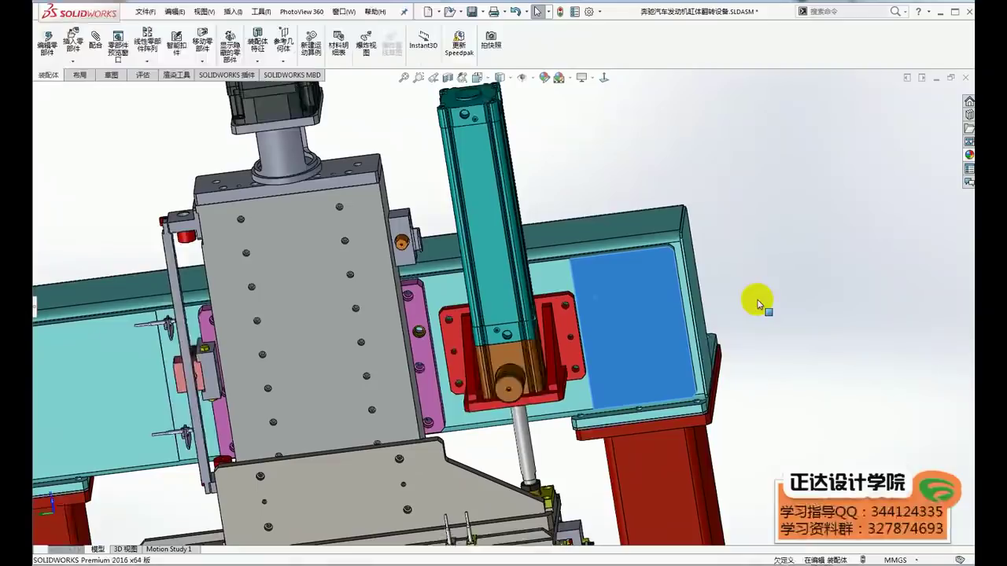
pyautogui.scroll(2, 758, 301)
pyautogui.scroll(1, 757, 298)
pyautogui.scroll(2, 728, 322)
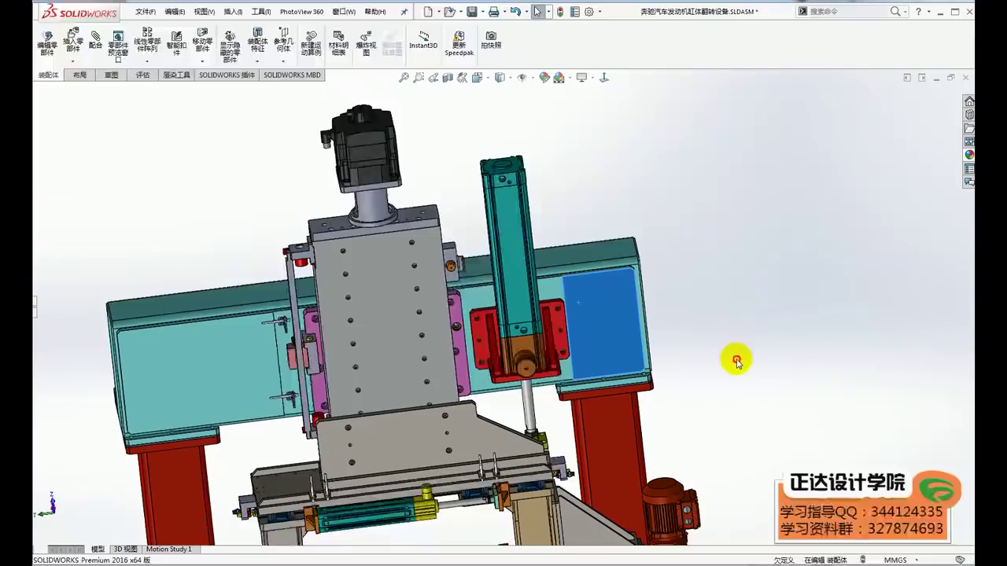
# Step: Deselect the plate and zoom out to the whole machine
pyautogui.click(737, 361)
pyautogui.scroll(1, 734, 359)
pyautogui.scroll(1, 708, 318)
pyautogui.scroll(1, 710, 320)
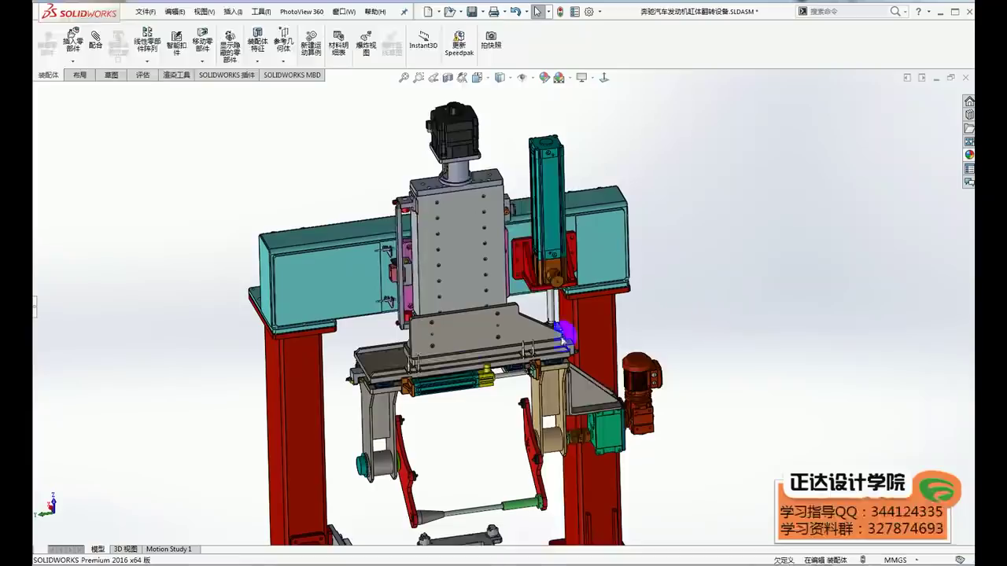
# Step: Zoom to the lower fixture and drag the blue slide back and forth to show the linkage moving
pyautogui.scroll(-1, 427, 405)
pyautogui.scroll(-2, 449, 393)
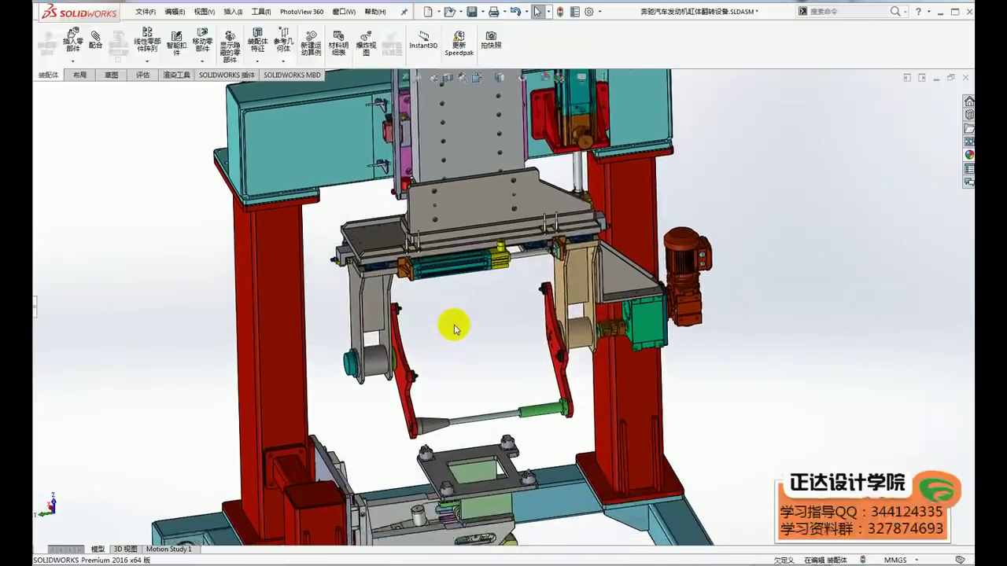
pyautogui.scroll(2, 455, 379)
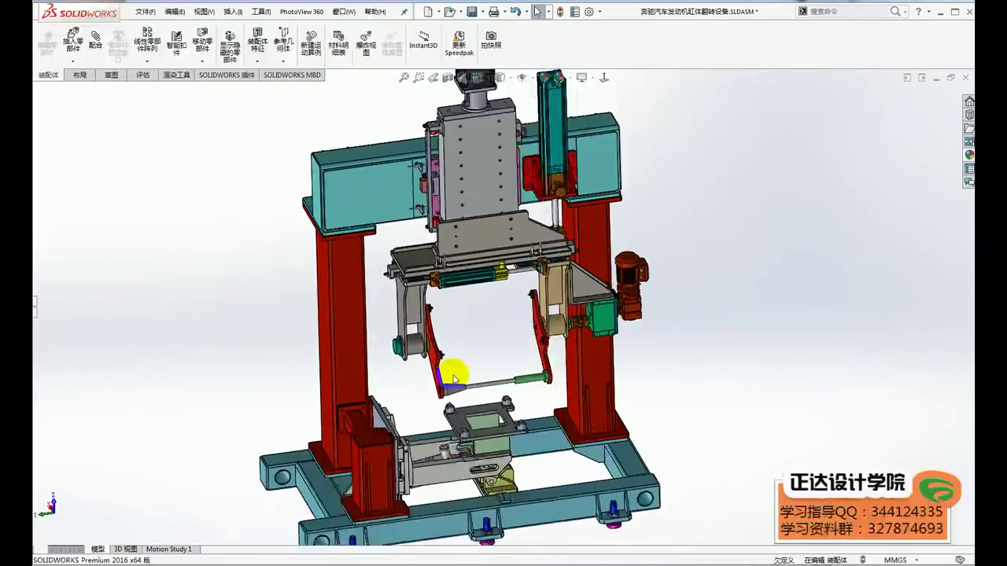
pyautogui.scroll(-1, 460, 385)
pyautogui.scroll(-1, 424, 390)
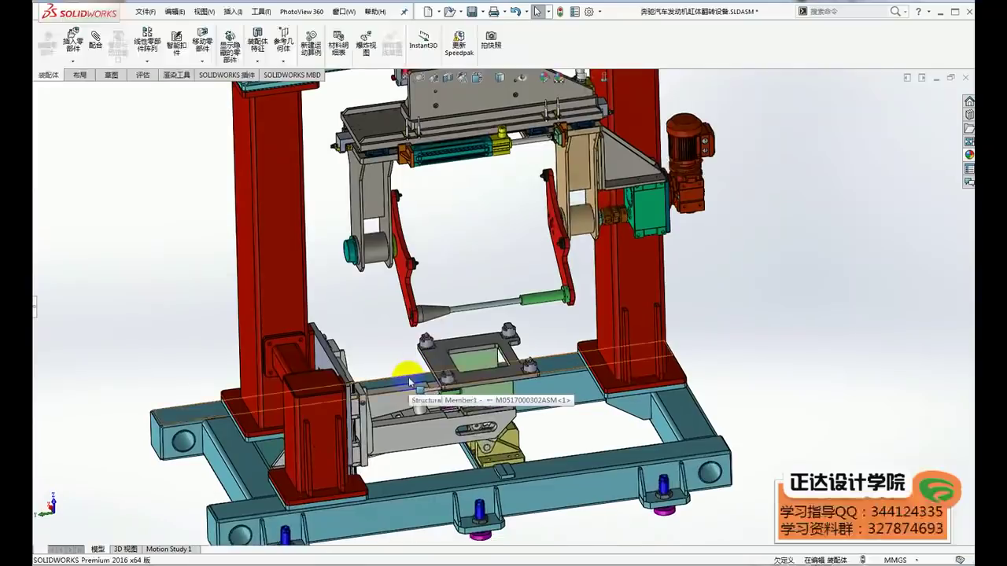
pyautogui.scroll(-1, 405, 401)
pyautogui.scroll(-1, 399, 428)
pyautogui.moveTo(398, 428)
pyautogui.mouseDown()
pyautogui.moveTo(471, 431)
pyautogui.moveTo(473, 418)
pyautogui.mouseUp()
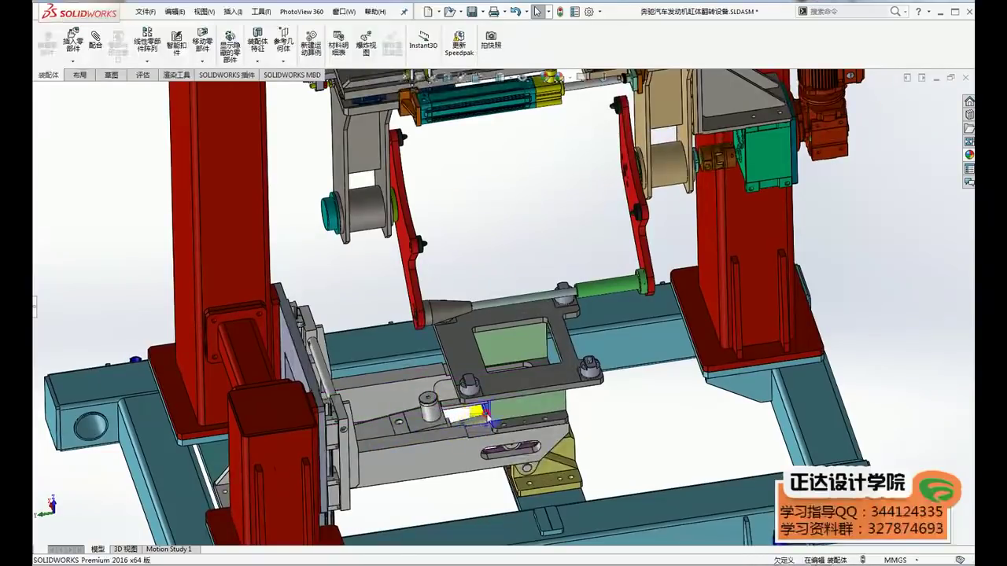
pyautogui.scroll(-3, 452, 417)
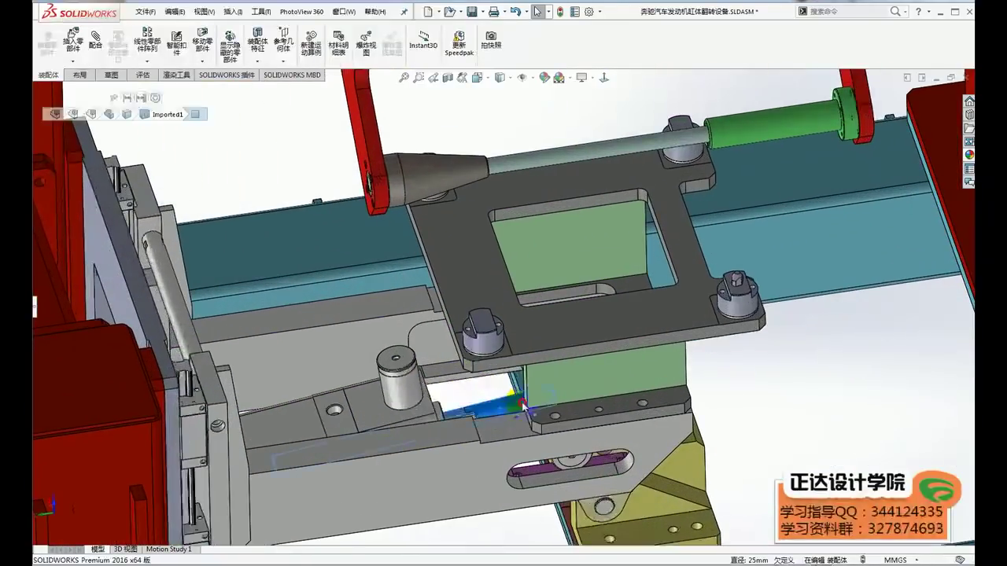
pyautogui.moveTo(531, 399); pyautogui.dragTo(480, 400)
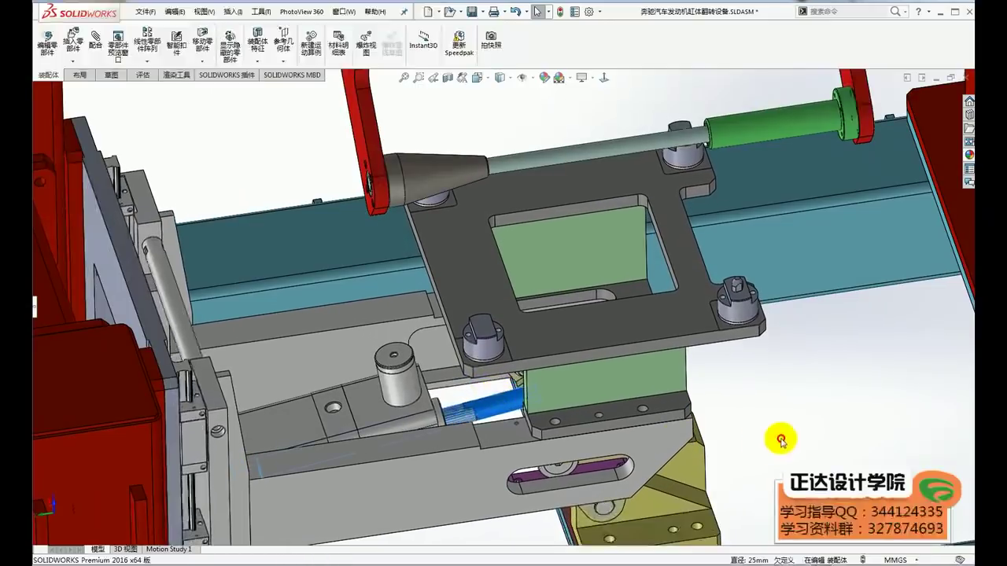
# Step: Select the grey slotted arm and the pin on the left red arm
pyautogui.scroll(3, 721, 432)
pyautogui.scroll(1, 721, 432)
pyautogui.scroll(1, 719, 401)
pyautogui.scroll(1, 718, 394)
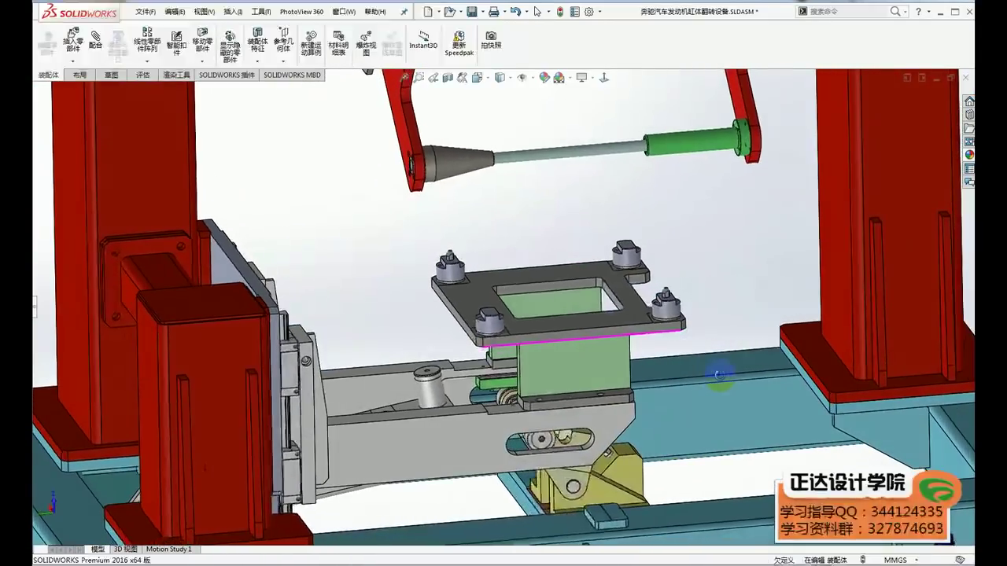
pyautogui.scroll(1, 714, 388)
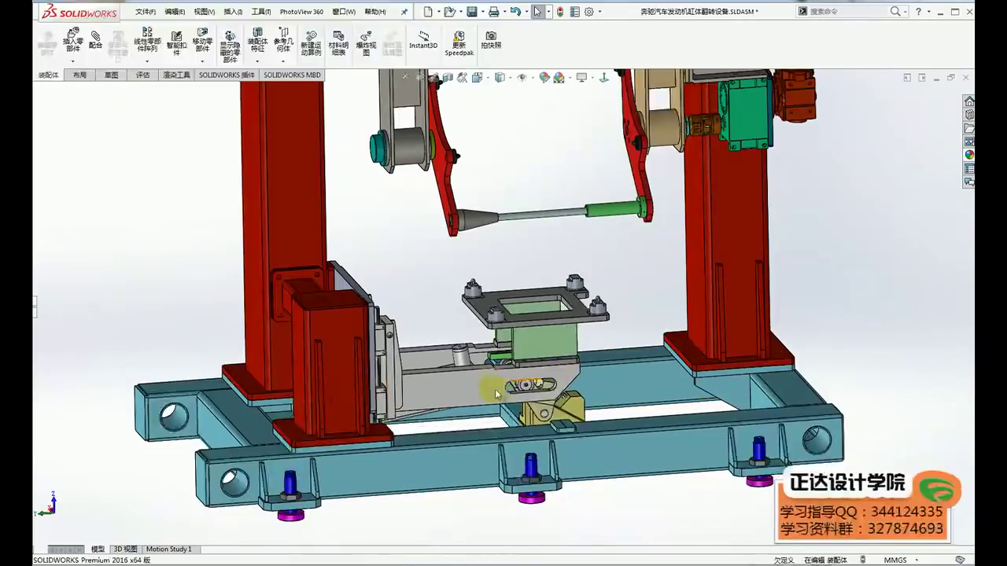
pyautogui.scroll(-1, 471, 392)
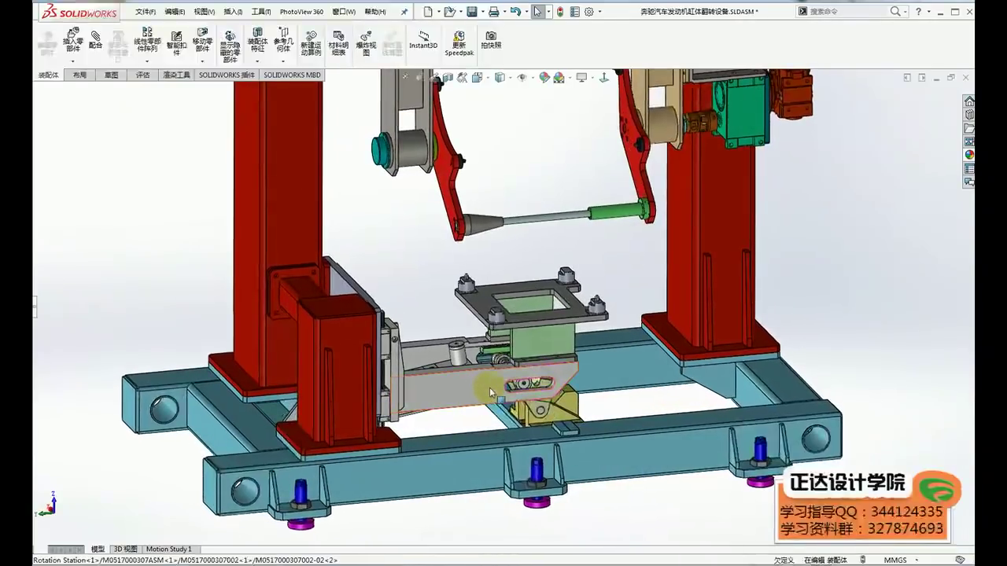
pyautogui.scroll(-1, 484, 409)
pyautogui.click(488, 447)
pyautogui.scroll(-1, 488, 446)
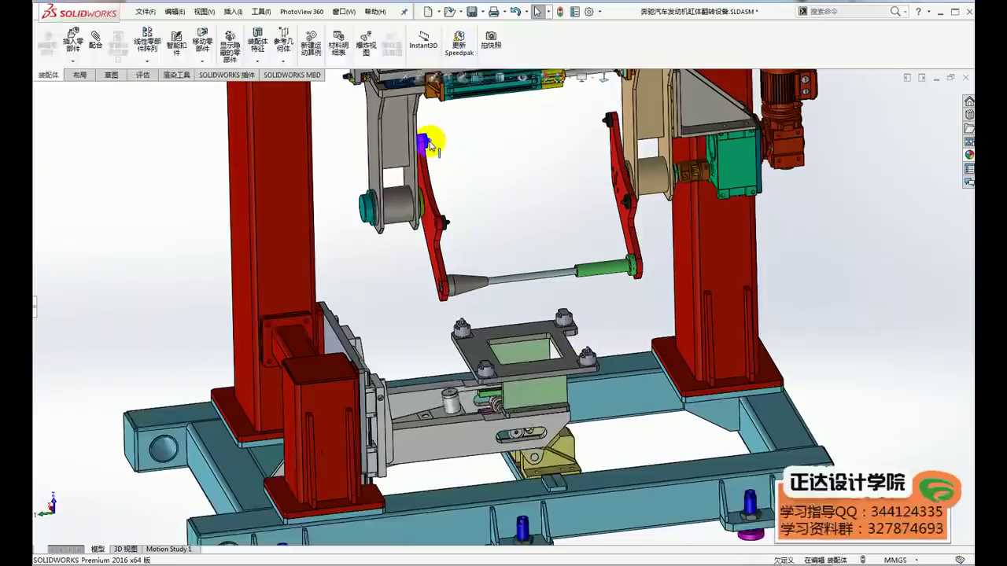
pyautogui.click(607, 120)
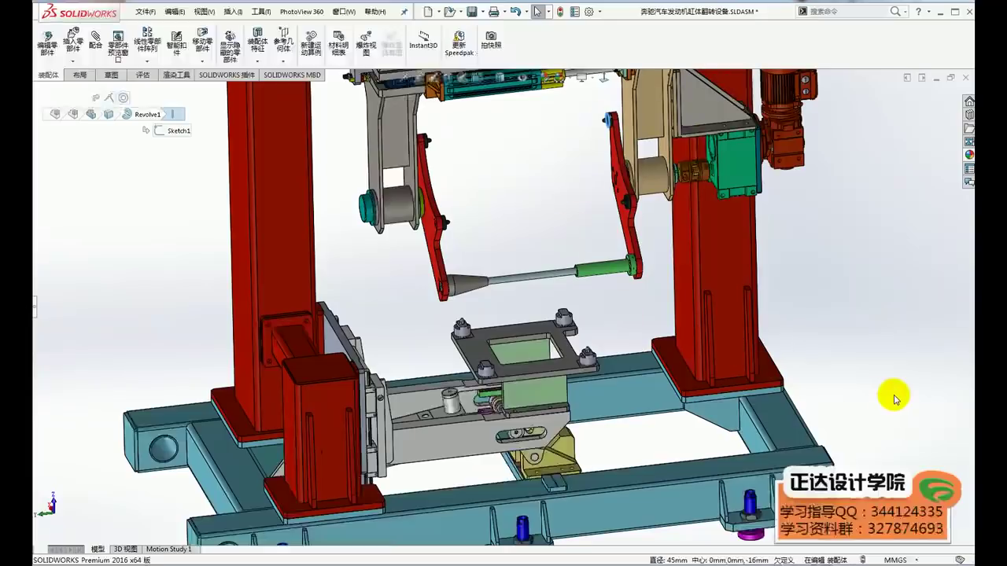
# Step: Drag the roller to a new position so the linked slide follows
pyautogui.scroll(-3, 454, 412)
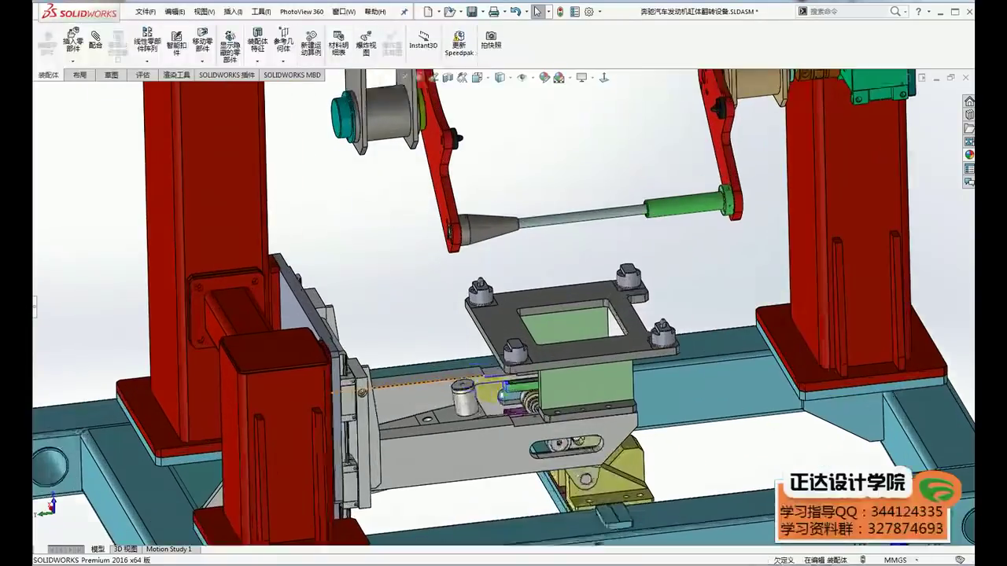
pyautogui.scroll(-2, 454, 412)
pyautogui.moveTo(582, 457); pyautogui.dragTo(523, 409, button='middle')
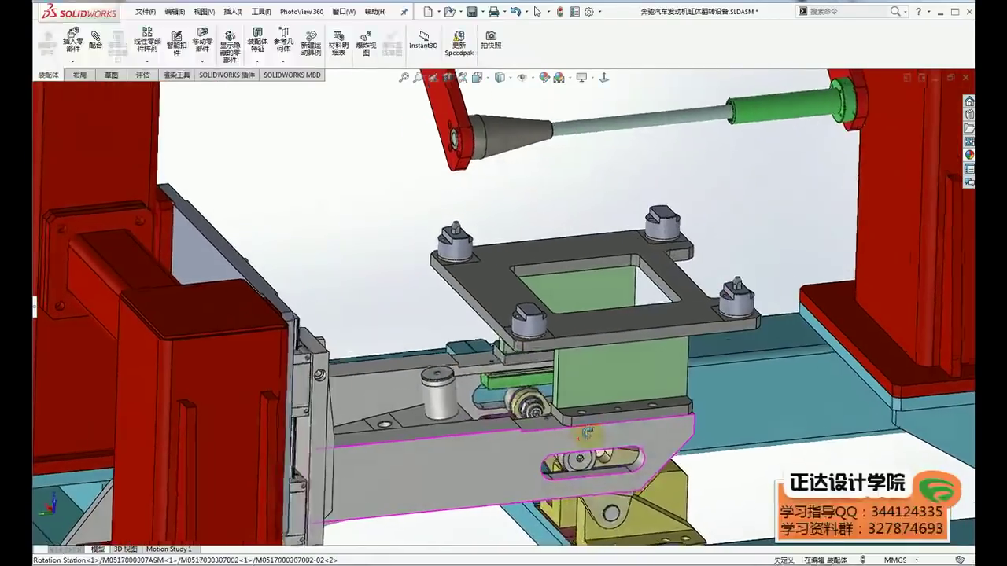
pyautogui.moveTo(523, 409)
pyautogui.mouseDown()
pyautogui.moveTo(551, 398)
pyautogui.moveTo(523, 403)
pyautogui.mouseUp()
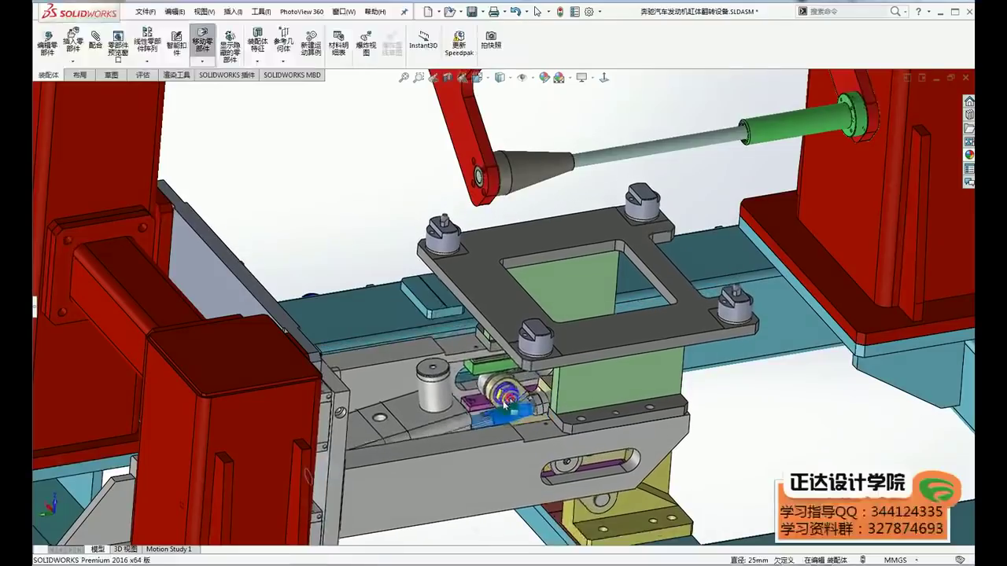
pyautogui.moveTo(523, 403); pyautogui.dragTo(515, 397)
pyautogui.click(774, 403)
# Step: Nudge the small part under the square fixture plate, then stop moving components
pyautogui.scroll(5, 755, 405)
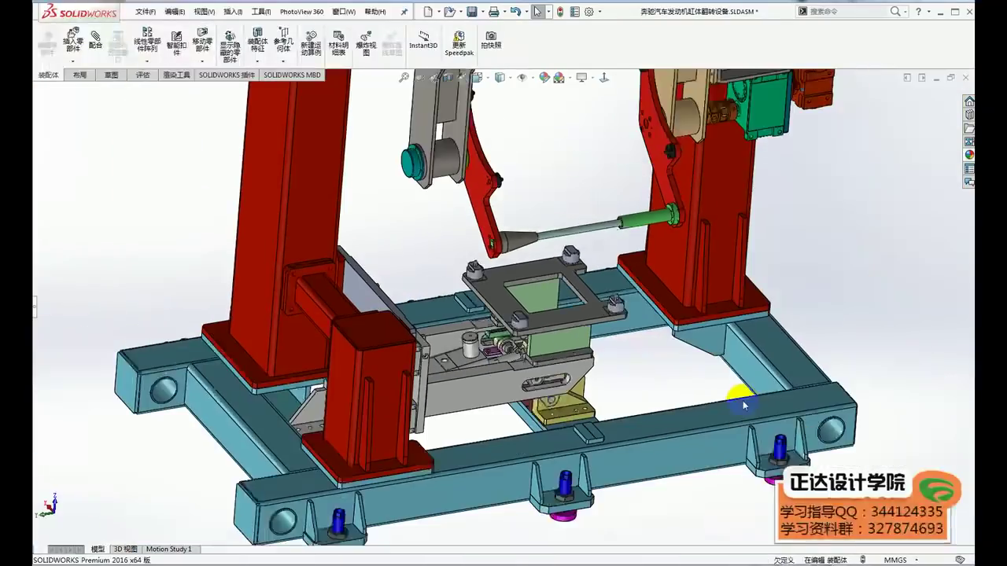
pyautogui.scroll(-2, 674, 370)
pyautogui.scroll(-1, 668, 380)
pyautogui.scroll(2, 669, 380)
pyautogui.scroll(-1, 669, 446)
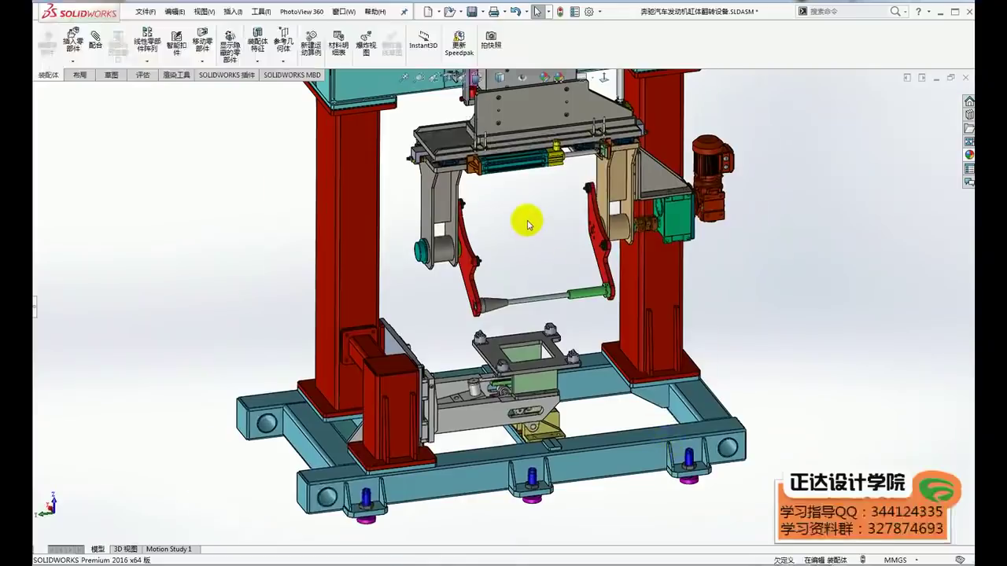
pyautogui.scroll(-1, 525, 222)
pyautogui.scroll(1, 545, 294)
pyautogui.scroll(1, 512, 353)
pyautogui.scroll(-2, 500, 368)
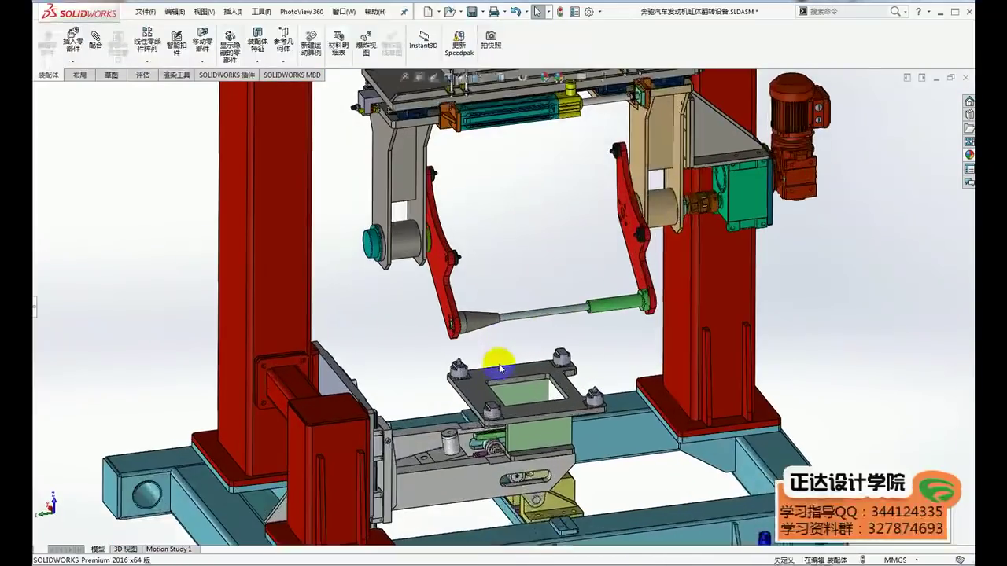
pyautogui.scroll(-1, 520, 464)
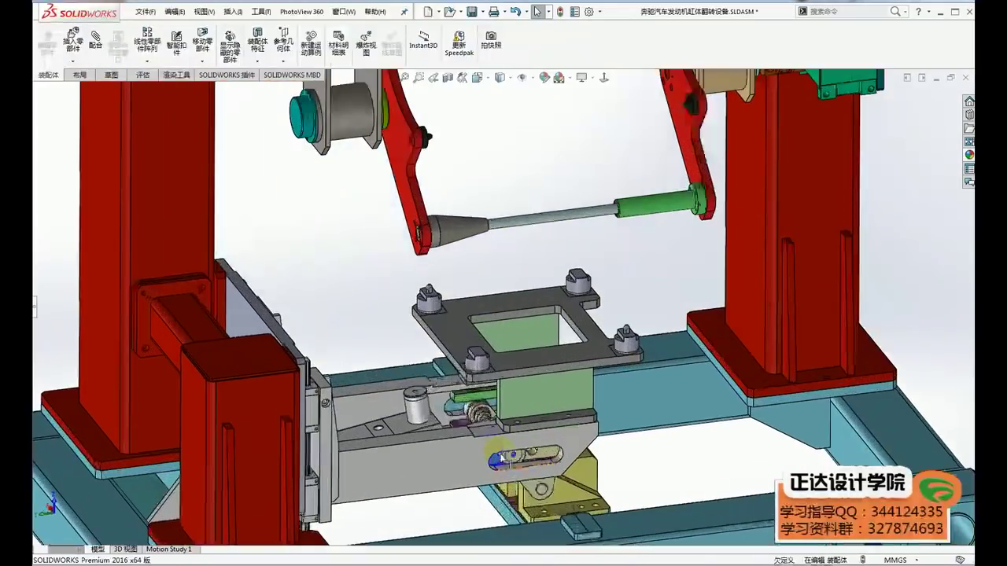
pyautogui.scroll(-1, 511, 456)
pyautogui.scroll(-1, 500, 445)
pyautogui.scroll(-1, 483, 429)
pyautogui.moveTo(483, 429); pyautogui.dragTo(491, 412)
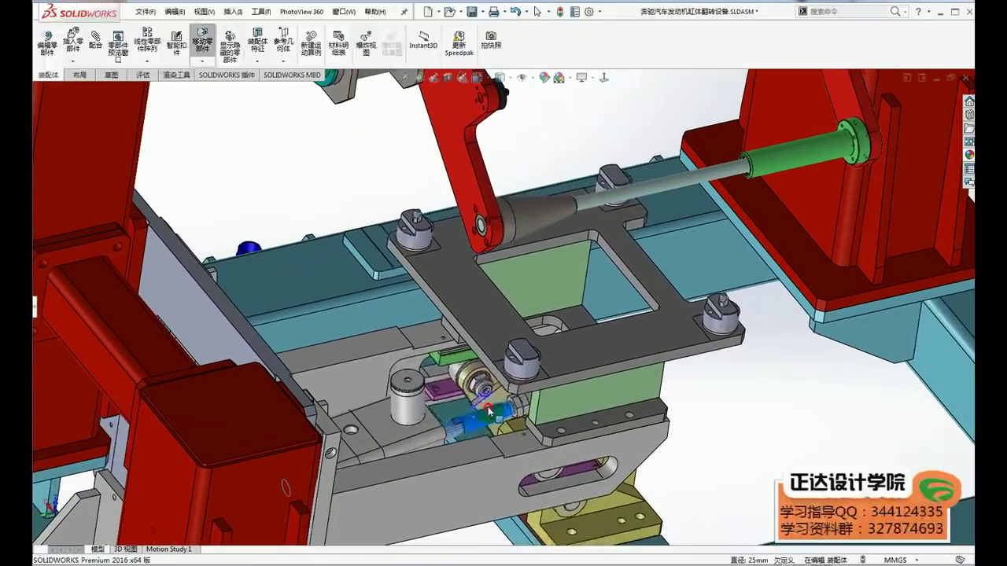
pyautogui.press('Escape')
# Step: Orbit to a lower side view of the slotted swing arm and locating plate
pyautogui.moveTo(686, 445)
pyautogui.mouseDown(button='middle')
pyautogui.moveTo(650, 404)
pyautogui.moveTo(627, 401)
pyautogui.moveTo(649, 428)
pyautogui.mouseUp(button='middle')
pyautogui.scroll(3, 652, 434)
pyautogui.scroll(1, 619, 456)
pyautogui.scroll(-2, 619, 456)
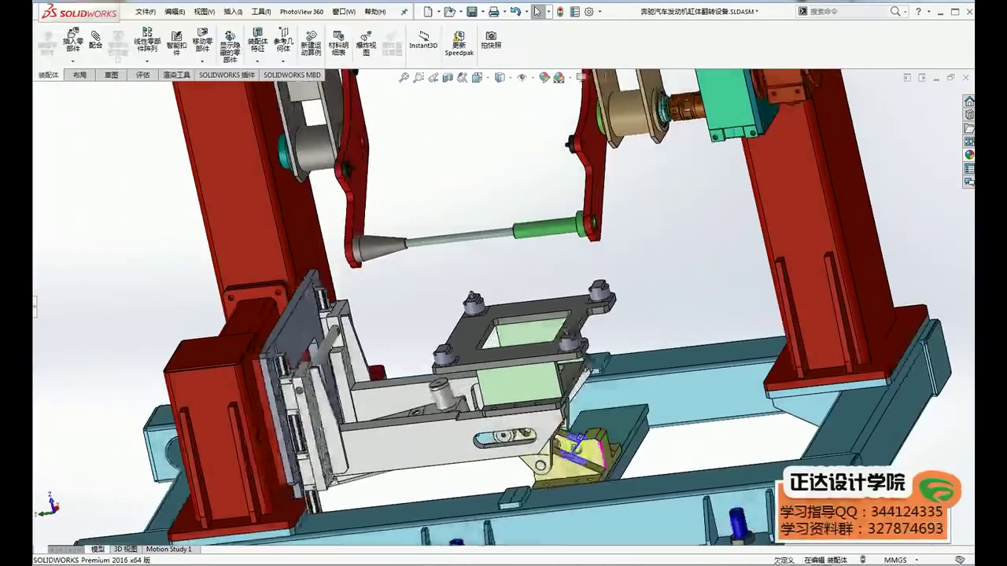
pyautogui.scroll(-2, 562, 427)
pyautogui.scroll(-2, 524, 404)
pyautogui.scroll(-2, 531, 415)
# Step: Orbit close around the green and purple blocks and select a nut, then switch to the browser's engine-block images
pyautogui.moveTo(531, 415)
pyautogui.mouseDown(button='middle')
pyautogui.moveTo(498, 394)
pyautogui.moveTo(461, 416)
pyautogui.moveTo(472, 424)
pyautogui.moveTo(462, 409)
pyautogui.moveTo(535, 397)
pyautogui.mouseUp(button='middle')
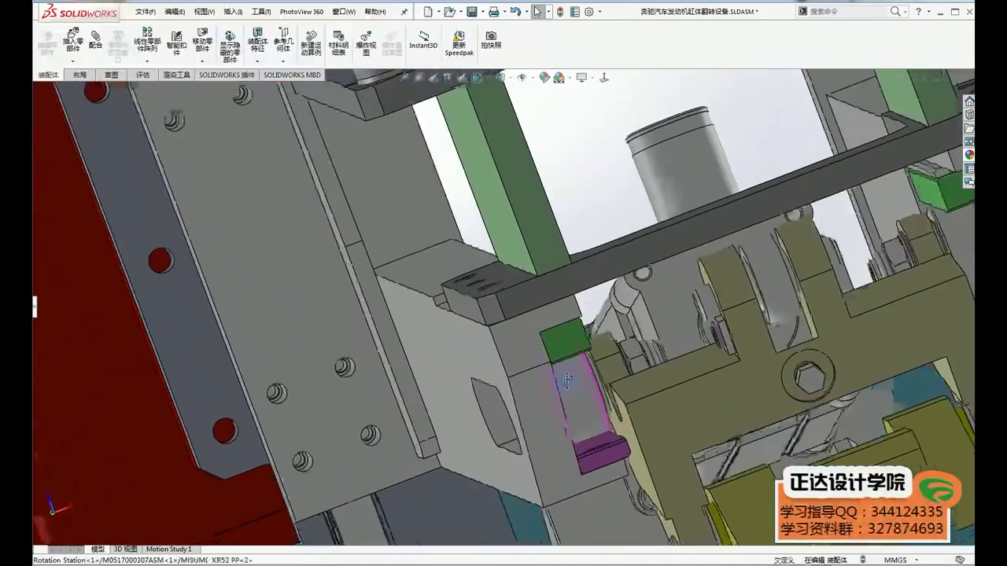
pyautogui.scroll(-2, 564, 388)
pyautogui.moveTo(615, 388)
pyautogui.mouseDown(button='middle')
pyautogui.moveTo(640, 359)
pyautogui.moveTo(724, 326)
pyautogui.moveTo(708, 315)
pyautogui.moveTo(624, 348)
pyautogui.mouseUp(button='middle')
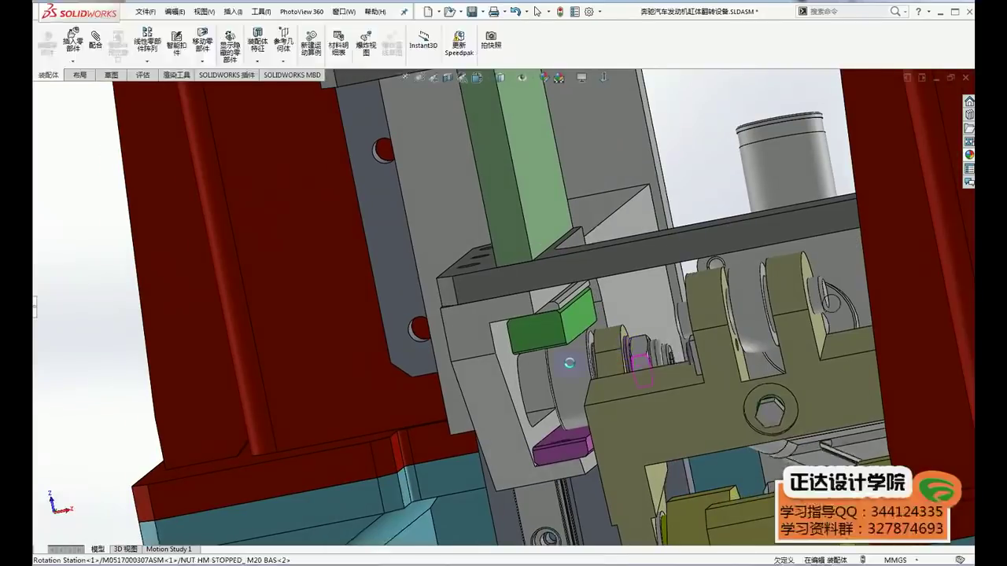
pyautogui.moveTo(569, 363); pyautogui.dragTo(569, 368, button='middle')
pyautogui.click(569, 368)
pyautogui.click(696, 134)
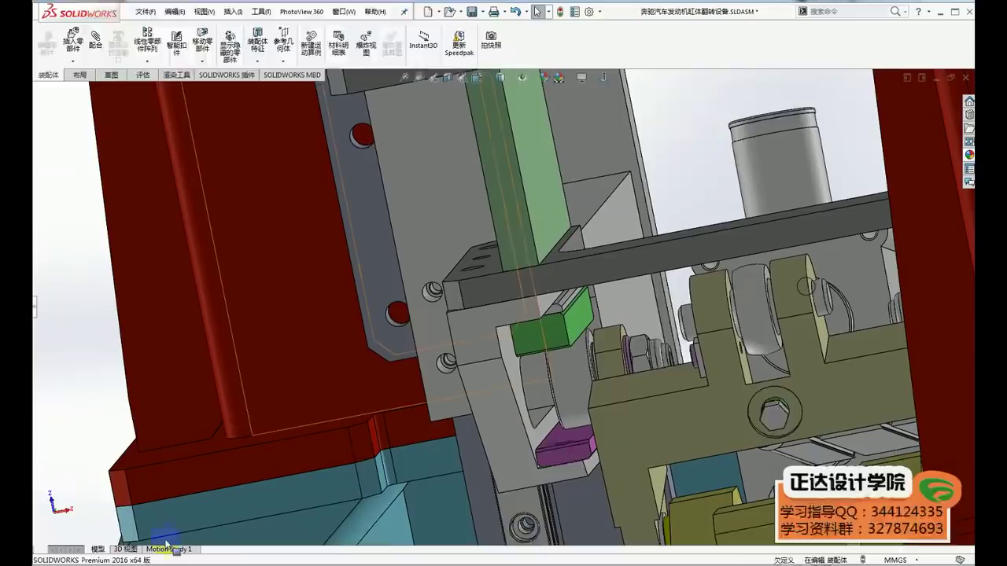
pyautogui.hotkey('alt', 'Tab')
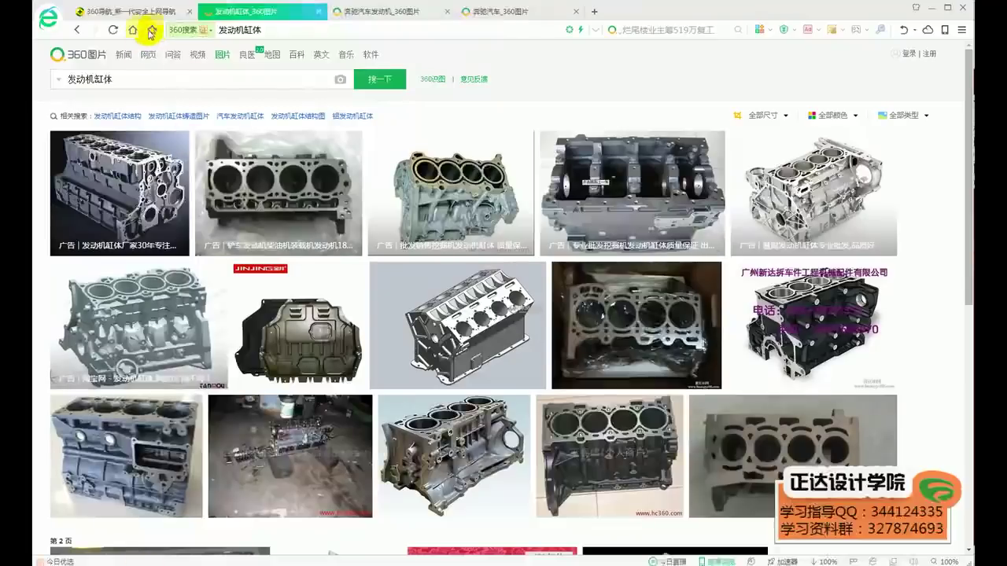
# Step: Open the UHMW polyethylene wear-strip bookmark from Favorites, scroll its page, and return to SOLIDWORKS
pyautogui.click(151, 32)
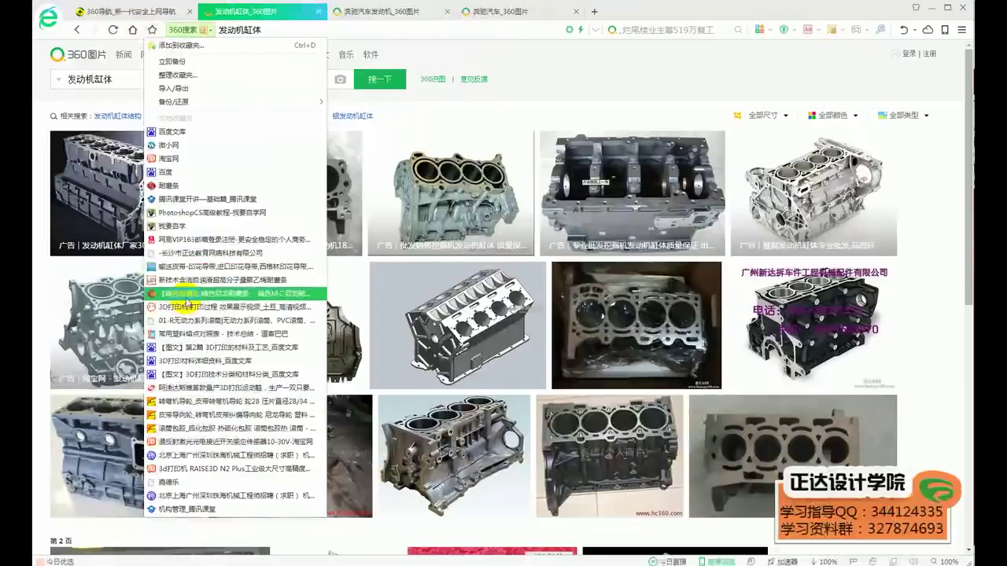
pyautogui.click(197, 282)
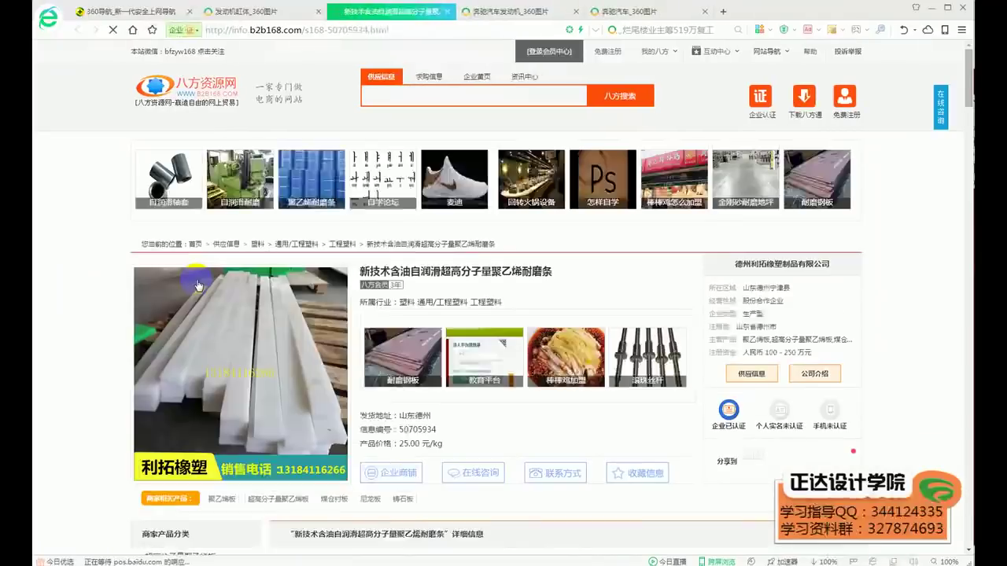
pyautogui.scroll(-1, 582, 269)
pyautogui.scroll(-1, 478, 328)
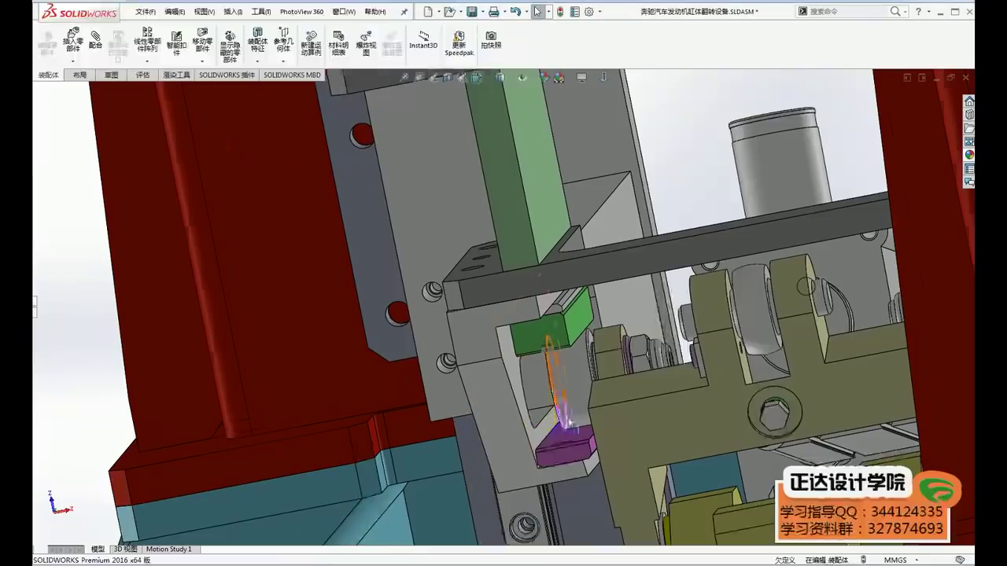
pyautogui.moveTo(551, 370)
pyautogui.mouseDown(button='middle')
pyautogui.moveTo(530, 354)
pyautogui.moveTo(597, 338)
pyautogui.moveTo(642, 353)
pyautogui.moveTo(644, 366)
pyautogui.moveTo(523, 358)
pyautogui.moveTo(533, 381)
pyautogui.mouseUp(button='middle')
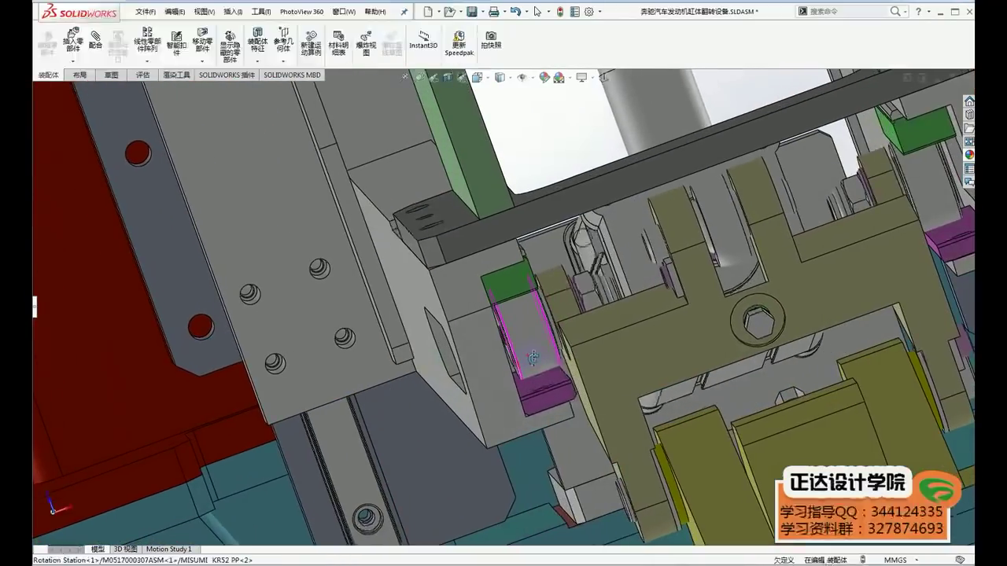
pyautogui.click(532, 383)
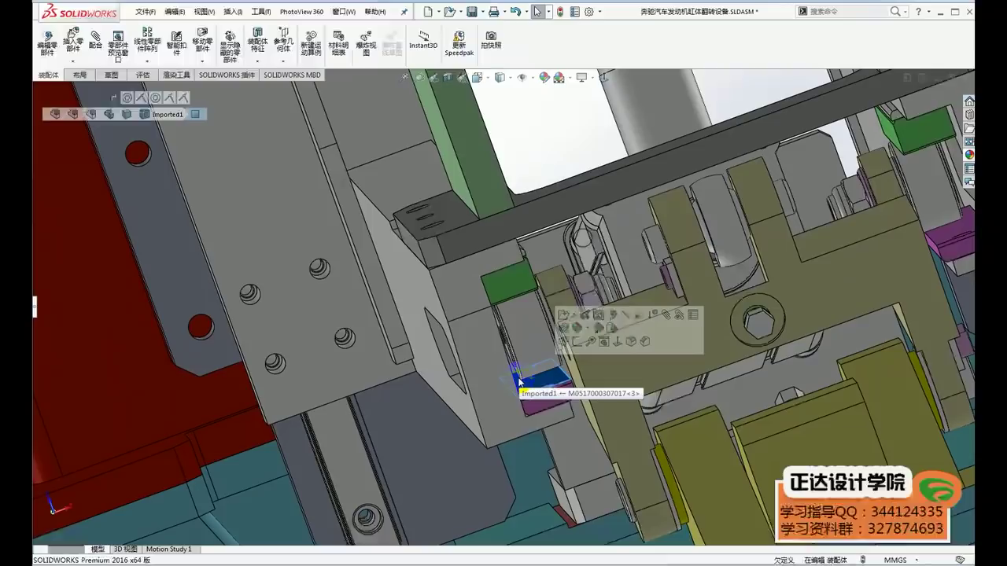
pyautogui.moveTo(559, 155); pyautogui.dragTo(554, 191, button='middle')
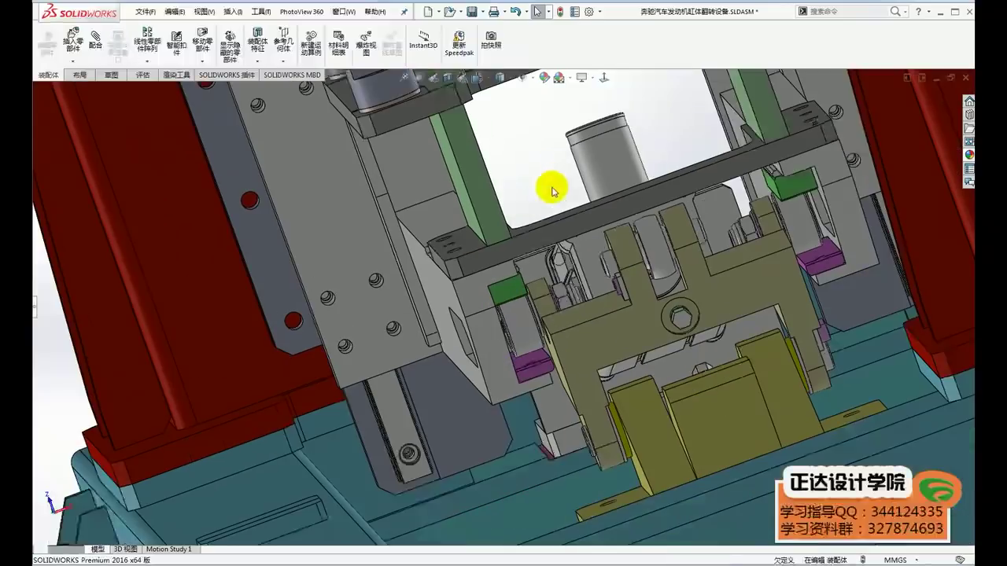
pyautogui.moveTo(538, 338); pyautogui.dragTo(529, 336, button='middle')
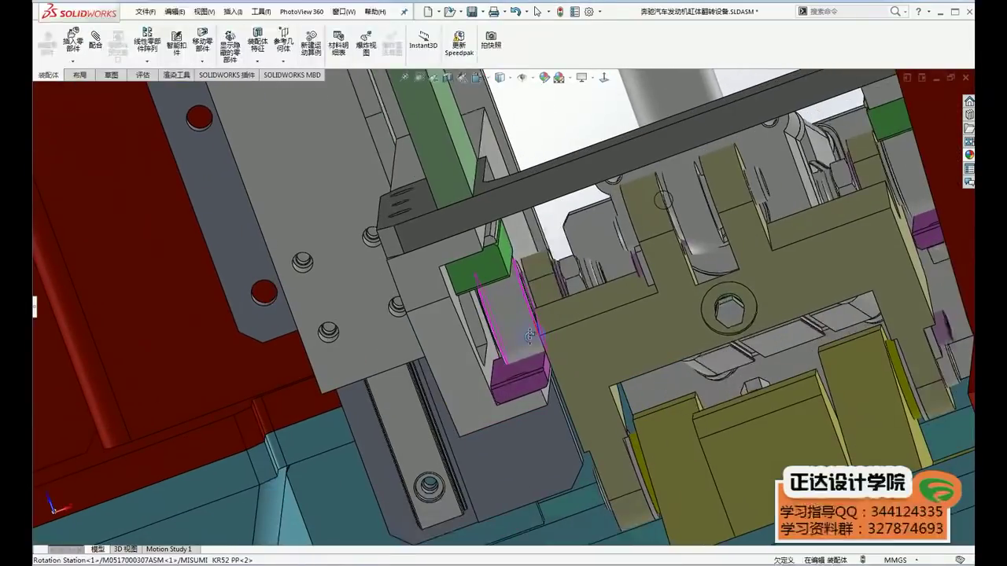
pyautogui.click(526, 337)
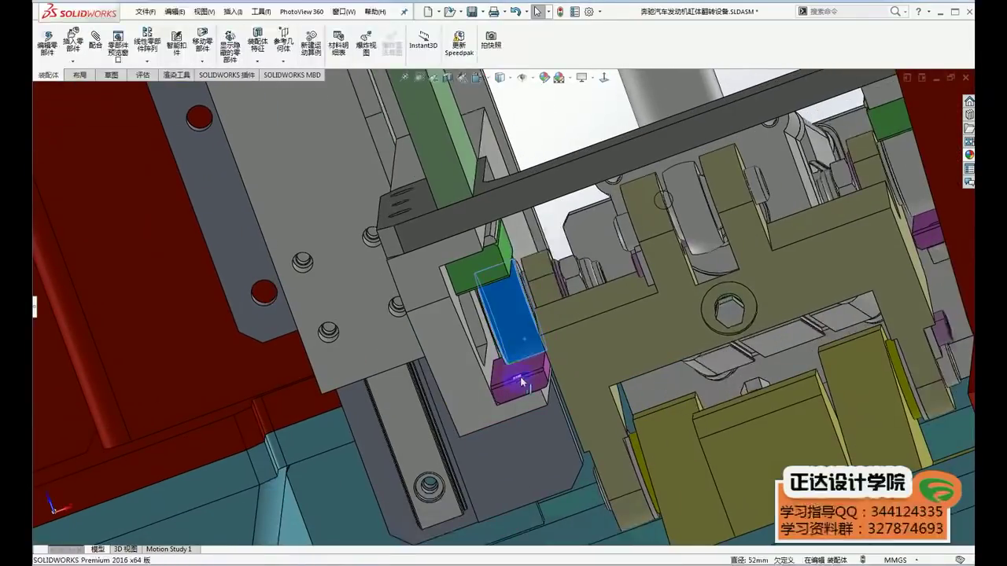
pyautogui.moveTo(522, 364)
pyautogui.mouseDown(button='middle')
pyautogui.moveTo(505, 307)
pyautogui.moveTo(568, 280)
pyautogui.moveTo(580, 288)
pyautogui.mouseUp(button='middle')
pyautogui.moveTo(519, 323)
pyautogui.mouseDown(button='middle')
pyautogui.moveTo(530, 344)
pyautogui.moveTo(731, 357)
pyautogui.mouseUp(button='middle')
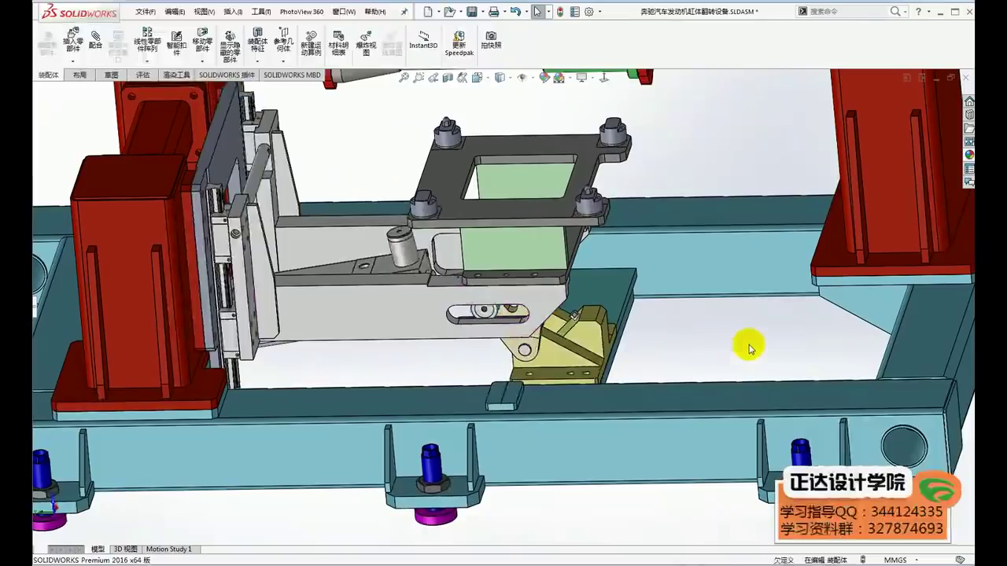
# Step: Zoom to the slot area and hide, then reshow, the ball-screw unit's front plate to reveal the screw rods
pyautogui.moveTo(449, 364); pyautogui.dragTo(334, 298, button='middle')
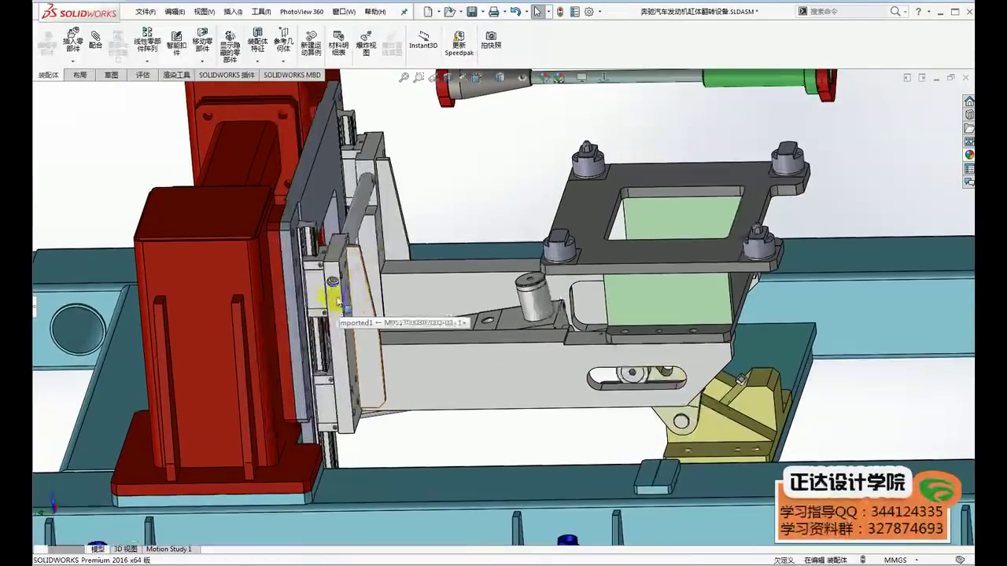
pyautogui.scroll(1, 336, 303)
pyautogui.scroll(2, 598, 358)
pyautogui.scroll(-3, 576, 360)
pyautogui.scroll(1, 574, 354)
pyautogui.scroll(3, 574, 354)
pyautogui.scroll(-2, 579, 377)
pyautogui.scroll(1, 545, 150)
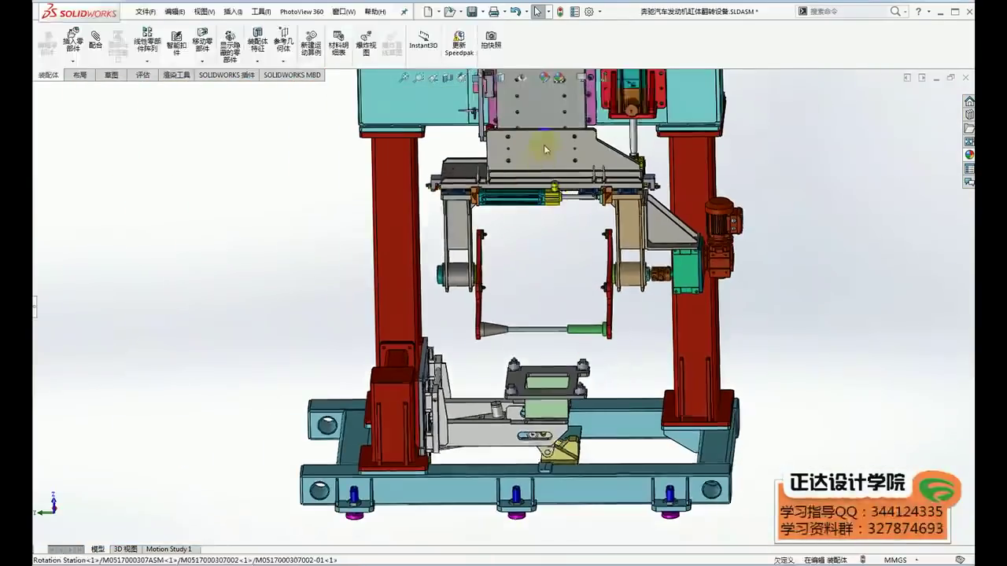
pyautogui.scroll(-1, 546, 150)
pyautogui.scroll(2, 542, 151)
pyautogui.scroll(-2, 516, 255)
pyautogui.click(520, 254)
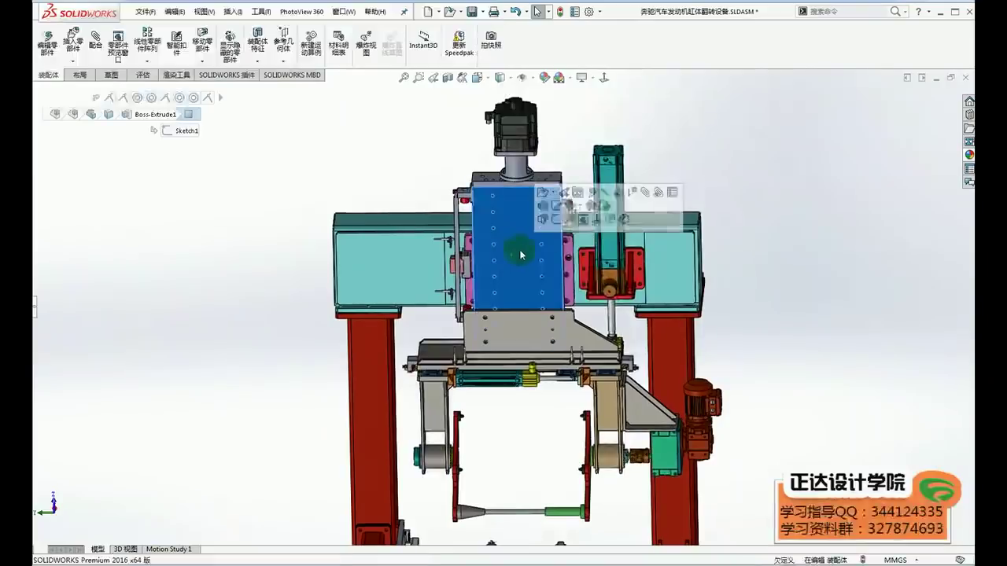
pyautogui.click(606, 194)
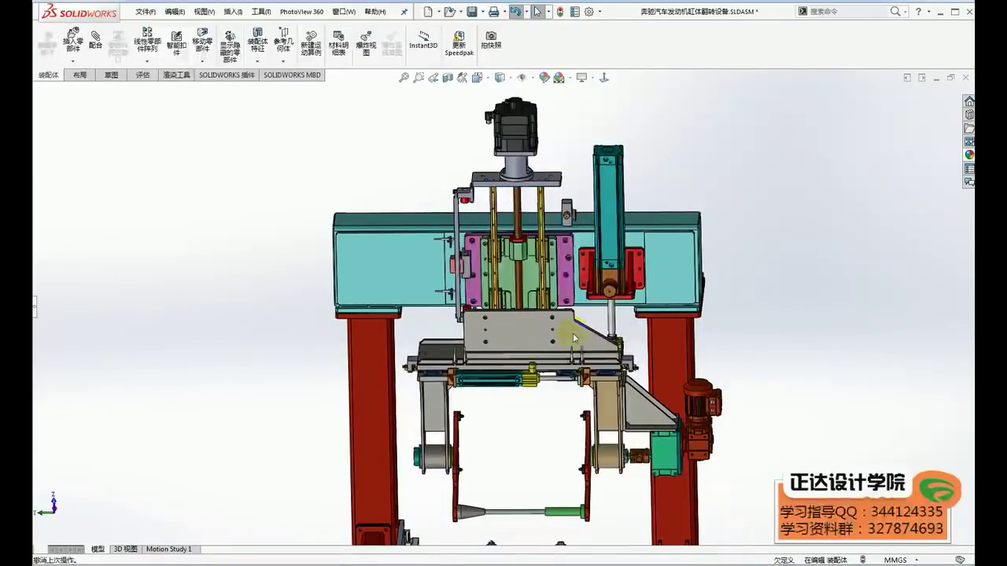
pyautogui.keyDown('ctrl'); pyautogui.moveTo(733, 348); pyautogui.dragTo(479, 397, button='middle'); pyautogui.keyUp('ctrl')
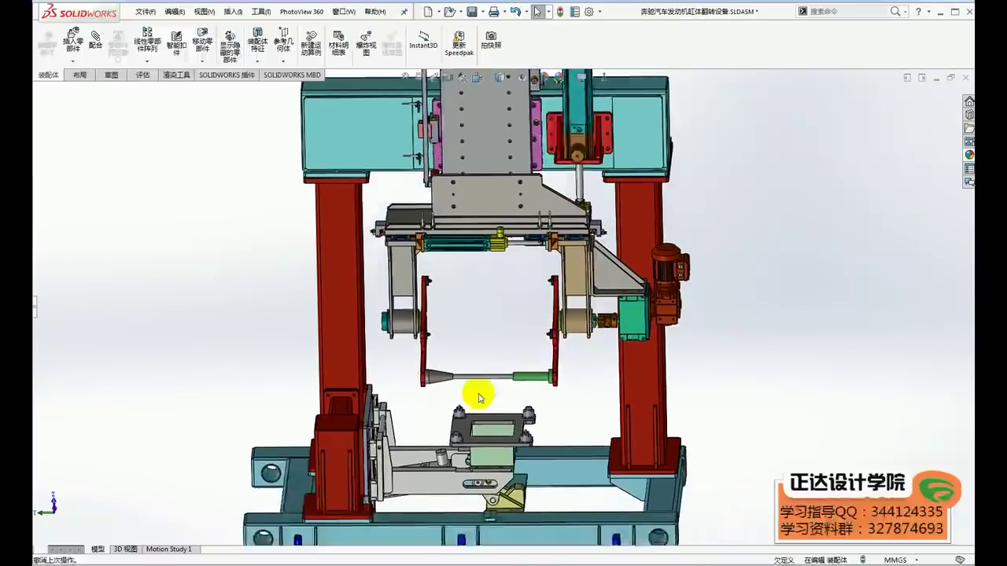
# Step: From a low side view, drag the slot roller to pivot the tray beam against the yellow bracket
pyautogui.scroll(-2, 382, 423)
pyautogui.moveTo(382, 423)
pyautogui.mouseDown(button='middle')
pyautogui.moveTo(360, 411)
pyautogui.moveTo(423, 359)
pyautogui.moveTo(358, 363)
pyautogui.mouseUp(button='middle')
pyautogui.scroll(-2, 386, 366)
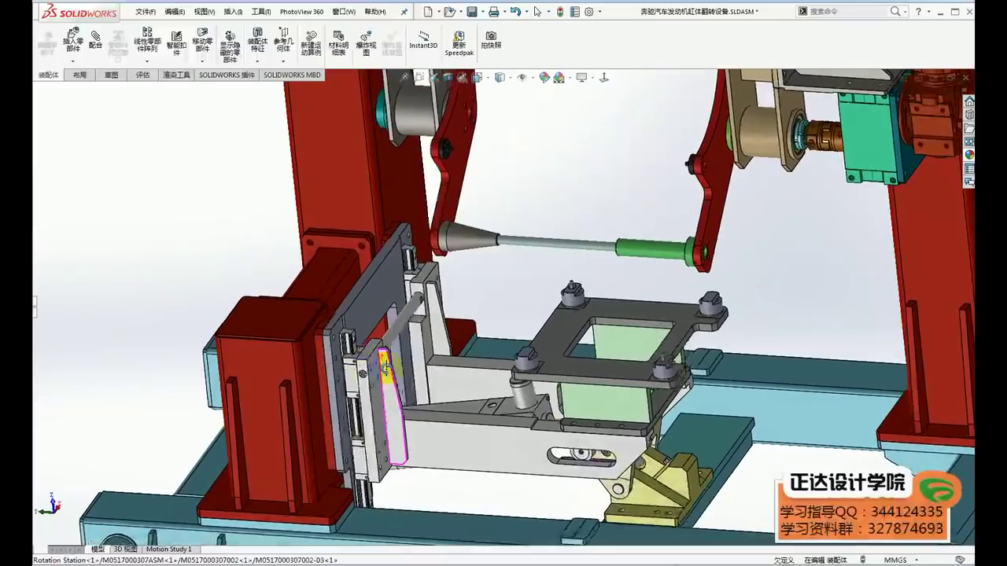
pyautogui.scroll(-2, 540, 409)
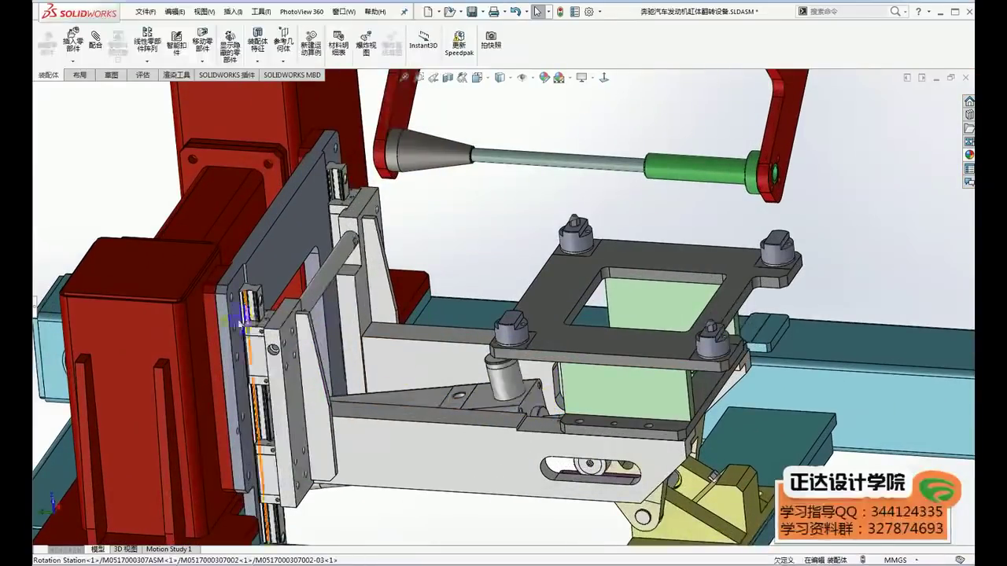
pyautogui.scroll(2, 450, 236)
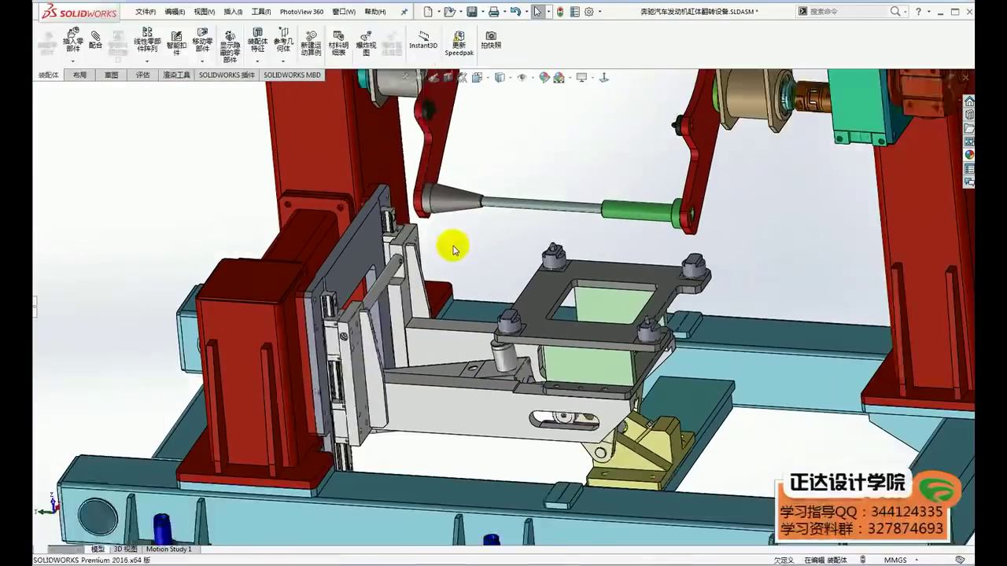
pyautogui.scroll(2, 449, 243)
pyautogui.moveTo(431, 352)
pyautogui.mouseDown(button='middle')
pyautogui.moveTo(449, 333)
pyautogui.moveTo(601, 383)
pyautogui.moveTo(551, 386)
pyautogui.moveTo(443, 364)
pyautogui.mouseUp(button='middle')
pyautogui.scroll(-3, 542, 377)
pyautogui.scroll(-3, 442, 363)
pyautogui.moveTo(349, 348)
pyautogui.mouseDown(button='middle')
pyautogui.moveTo(378, 320)
pyautogui.moveTo(283, 340)
pyautogui.mouseUp(button='middle')
pyautogui.moveTo(283, 340)
pyautogui.mouseDown()
pyautogui.moveTo(352, 334)
pyautogui.moveTo(386, 351)
pyautogui.mouseUp()
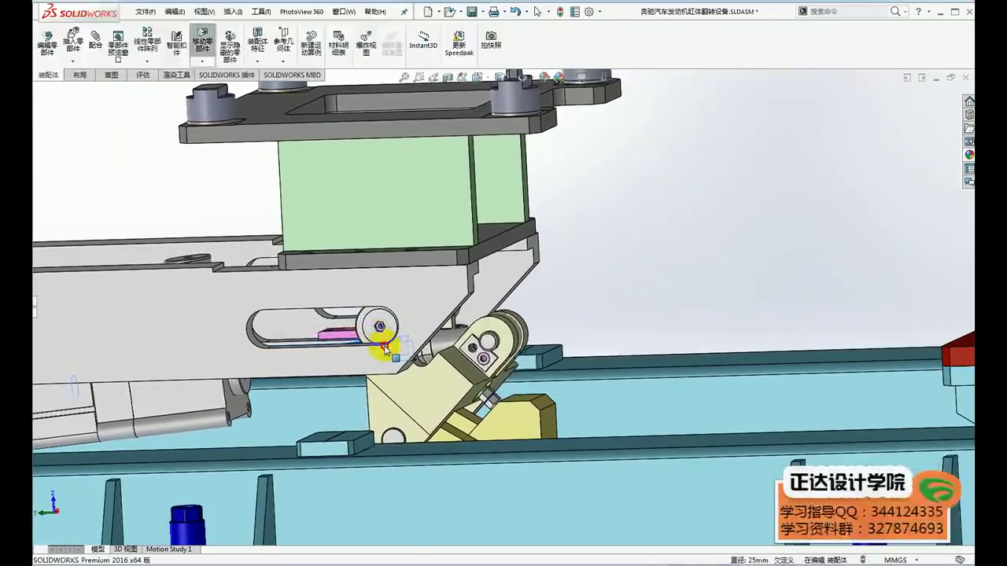
# Step: End Move Component and swing the tray mechanism back and forth along its slot
pyautogui.press('Escape')
pyautogui.scroll(-2, 386, 362)
pyautogui.scroll(-3, 425, 385)
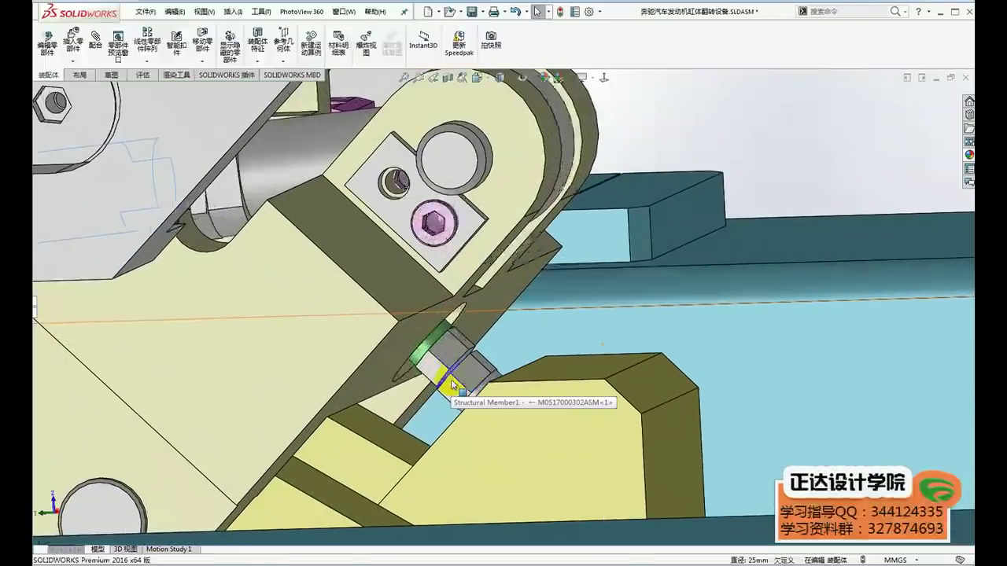
pyautogui.scroll(-3, 457, 401)
pyautogui.scroll(3, 461, 403)
pyautogui.scroll(3, 555, 342)
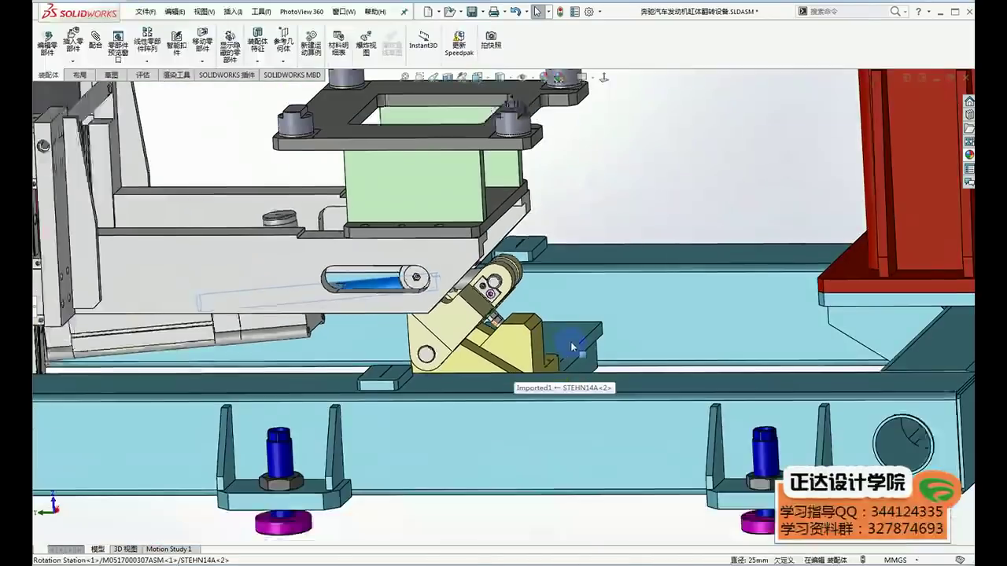
pyautogui.scroll(2, 590, 348)
pyautogui.moveTo(452, 293)
pyautogui.mouseDown()
pyautogui.moveTo(360, 292)
pyautogui.moveTo(443, 274)
pyautogui.moveTo(417, 293)
pyautogui.mouseUp()
# Step: Centre the arm mechanism in view and pivot the arm again by its slot roller
pyautogui.scroll(-2, 416, 294)
pyautogui.scroll(-2, 420, 268)
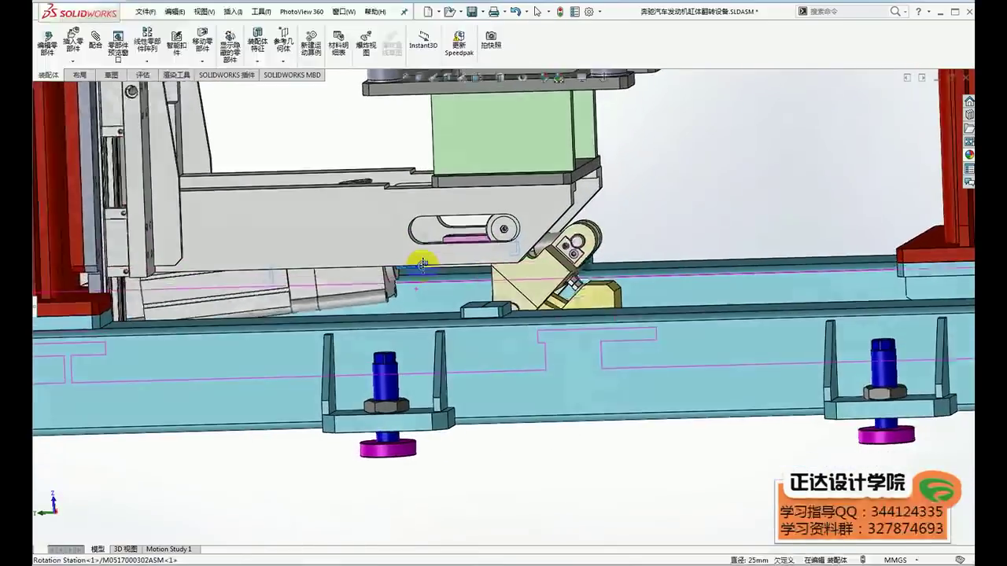
pyautogui.scroll(-2, 421, 255)
pyautogui.scroll(-2, 417, 257)
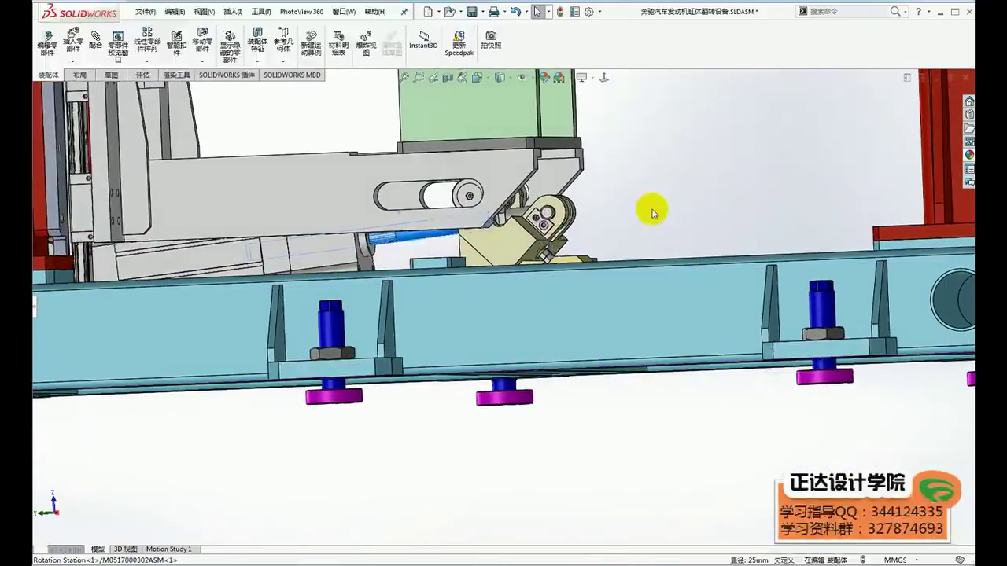
pyautogui.moveTo(340, 245)
pyautogui.mouseDown()
pyautogui.moveTo(314, 255)
pyautogui.moveTo(627, 247)
pyautogui.mouseUp()
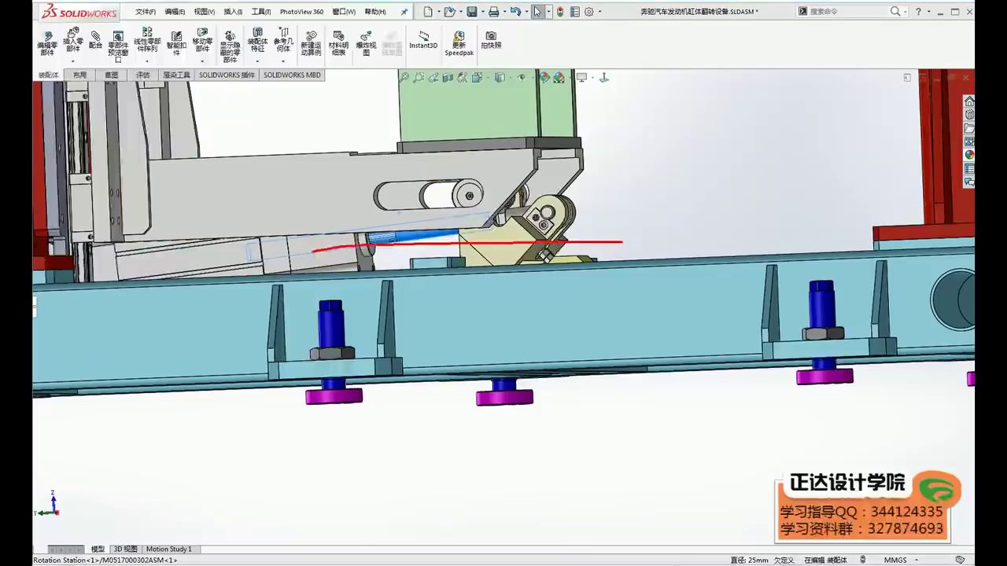
pyautogui.scroll(3, 574, 329)
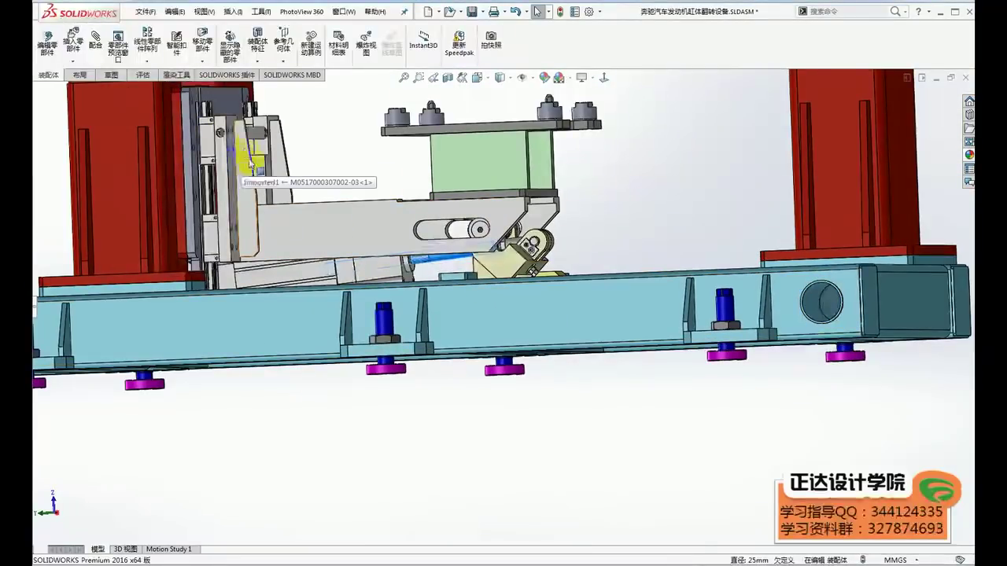
pyautogui.keyDown('ctrl'); pyautogui.moveTo(205, 126); pyautogui.dragTo(236, 204, button='middle'); pyautogui.keyUp('ctrl')
pyautogui.scroll(-3, 236, 203)
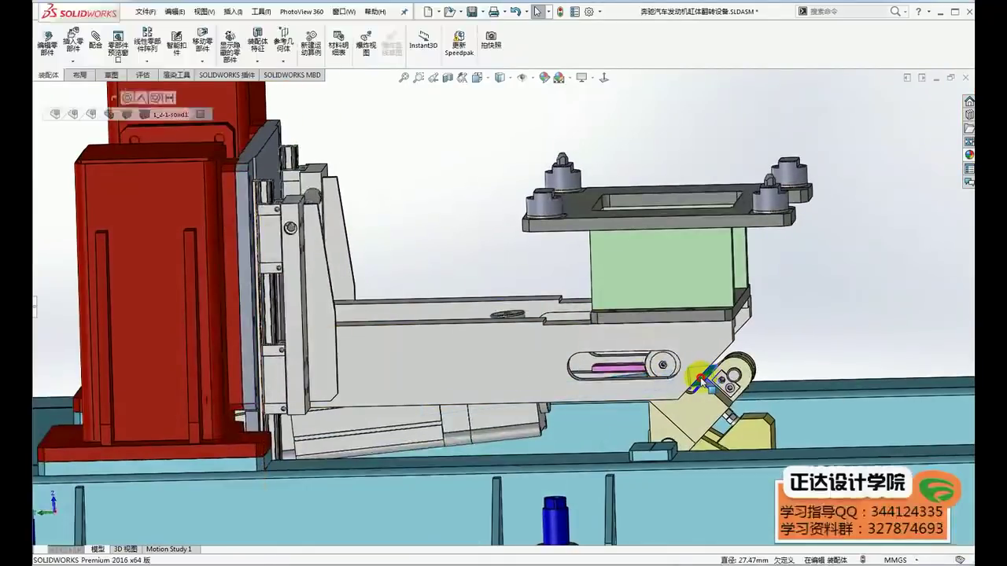
pyautogui.moveTo(690, 381); pyautogui.dragTo(634, 378)
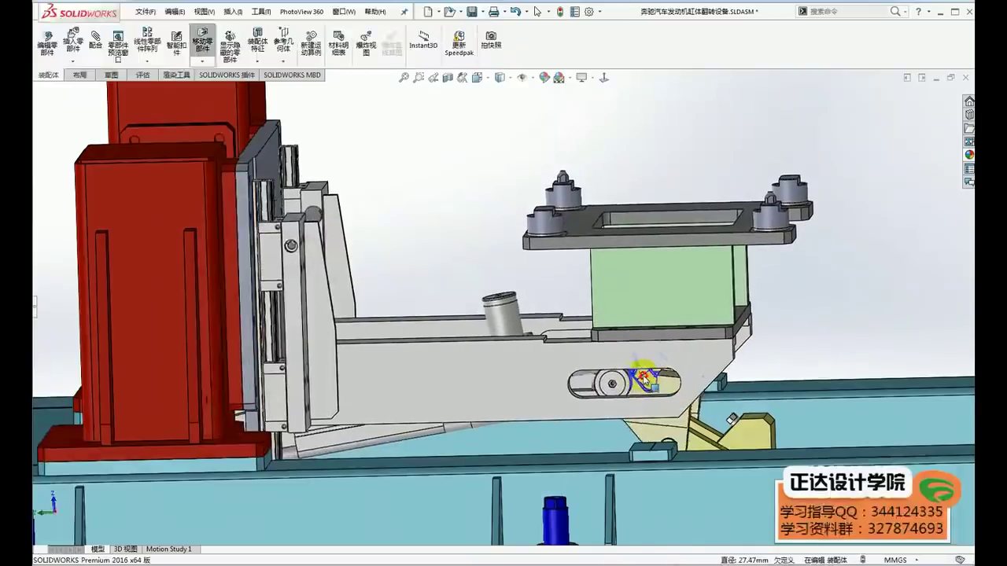
pyautogui.press('Escape')
# Step: Select a locating pin on the four-pin tray plate
pyautogui.scroll(3, 766, 304)
pyautogui.scroll(-2, 472, 333)
pyautogui.scroll(-2, 443, 348)
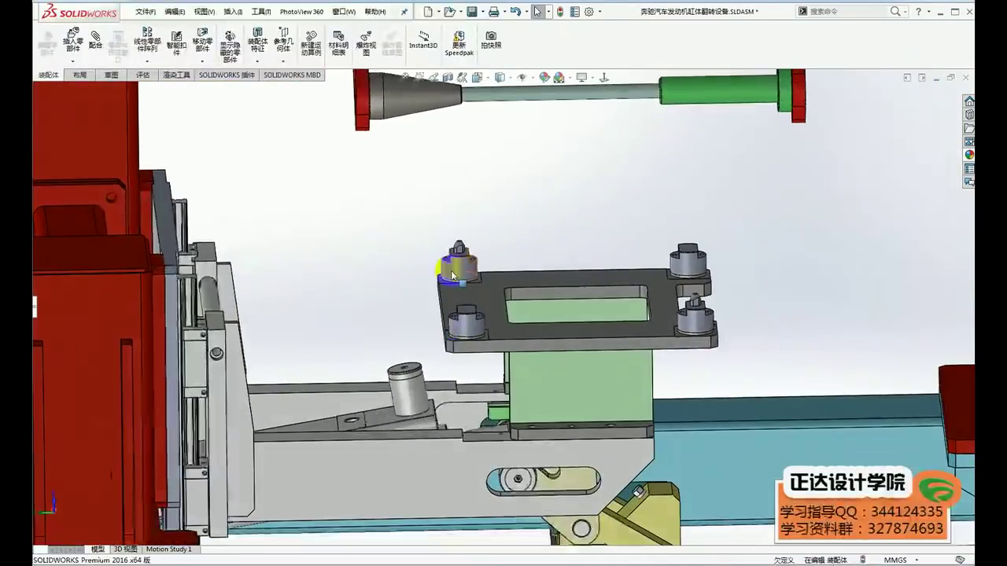
pyautogui.scroll(-2, 466, 255)
pyautogui.click(470, 245)
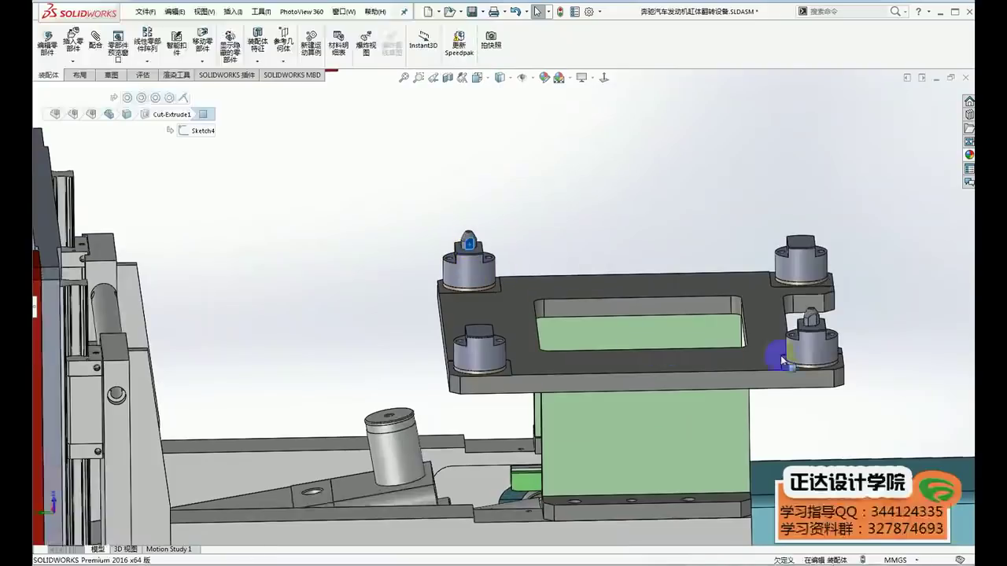
pyautogui.click(887, 338)
pyautogui.scroll(2, 887, 338)
pyautogui.scroll(1, 827, 315)
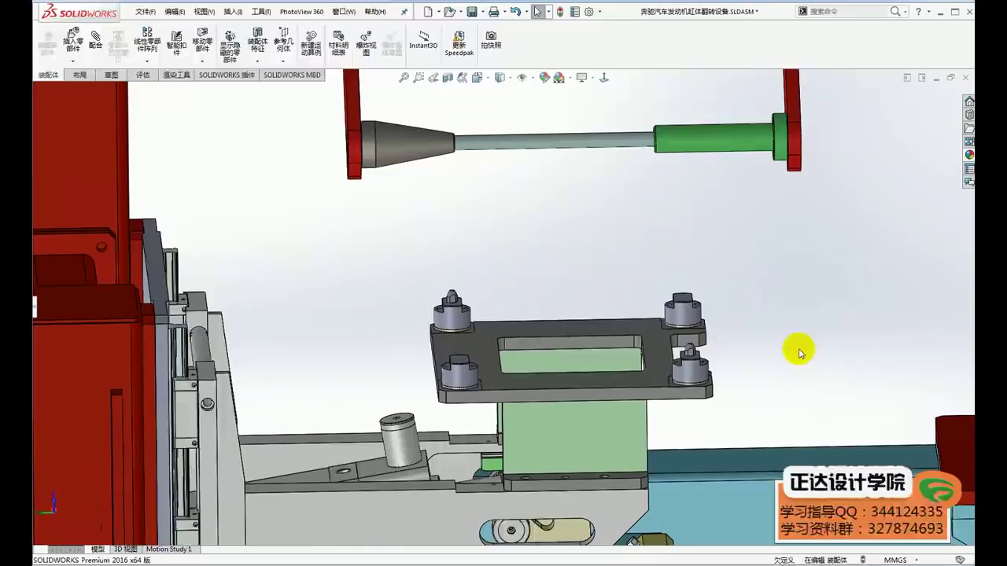
pyautogui.scroll(-3, 452, 303)
pyautogui.scroll(-3, 369, 283)
pyautogui.click(400, 292)
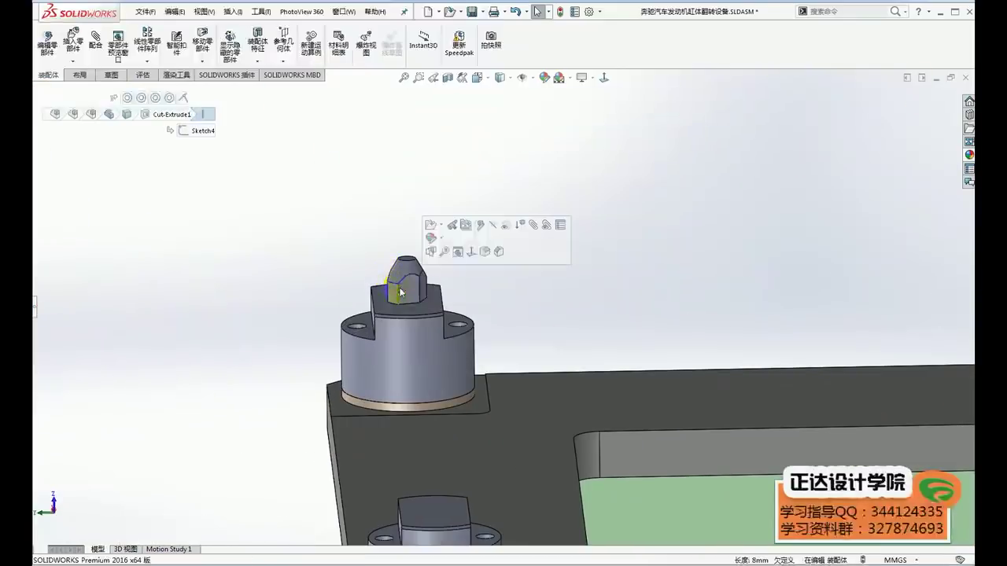
pyautogui.scroll(3, 591, 294)
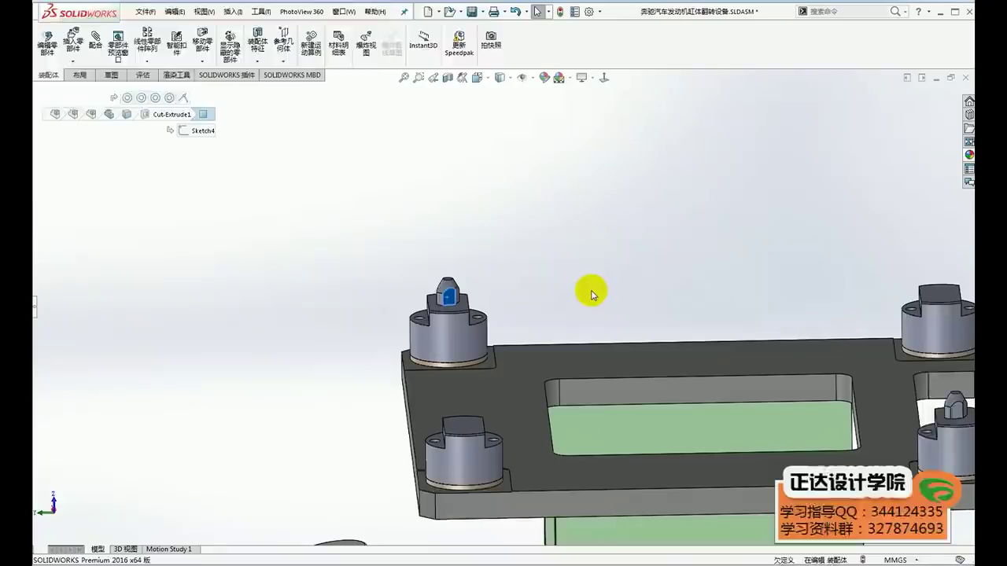
pyautogui.scroll(3, 592, 294)
pyautogui.scroll(2, 589, 292)
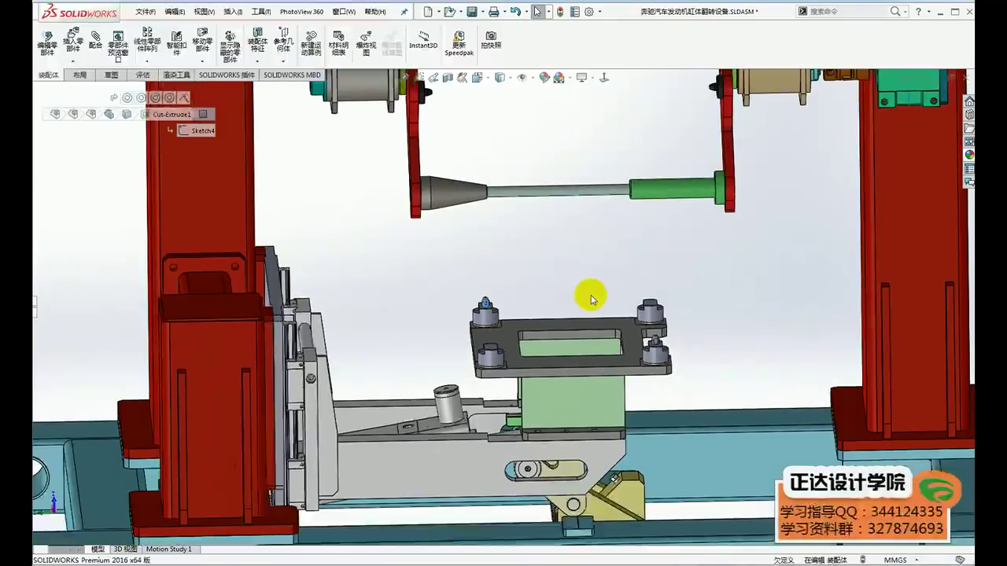
pyautogui.scroll(-2, 590, 336)
pyautogui.scroll(3, 589, 337)
pyautogui.moveTo(568, 328)
pyautogui.mouseDown(button='middle')
pyautogui.moveTo(478, 396)
pyautogui.moveTo(535, 400)
pyautogui.moveTo(533, 445)
pyautogui.mouseUp(button='middle')
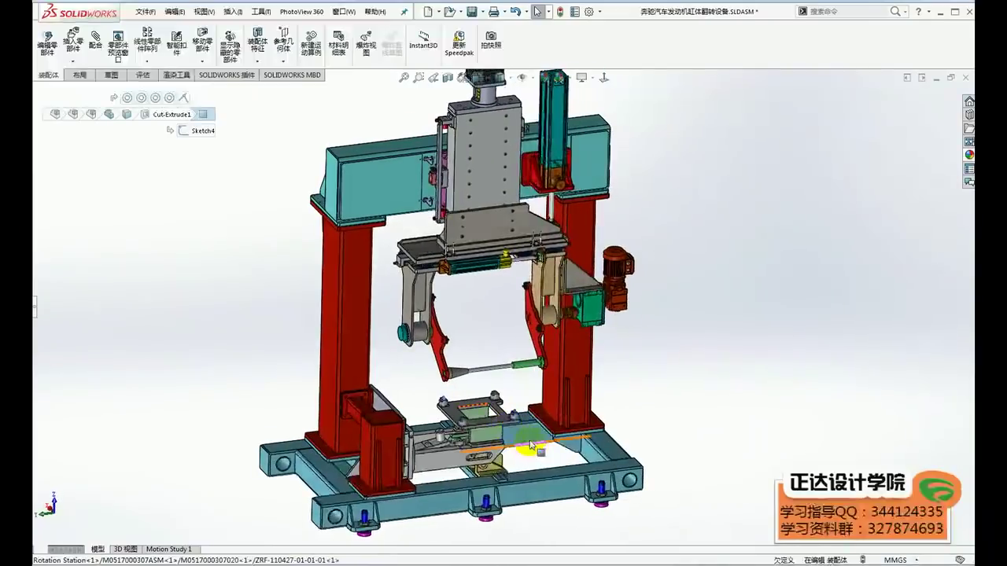
pyautogui.scroll(-2, 550, 444)
pyautogui.scroll(-2, 582, 442)
pyautogui.scroll(-2, 582, 442)
pyautogui.scroll(-2, 482, 414)
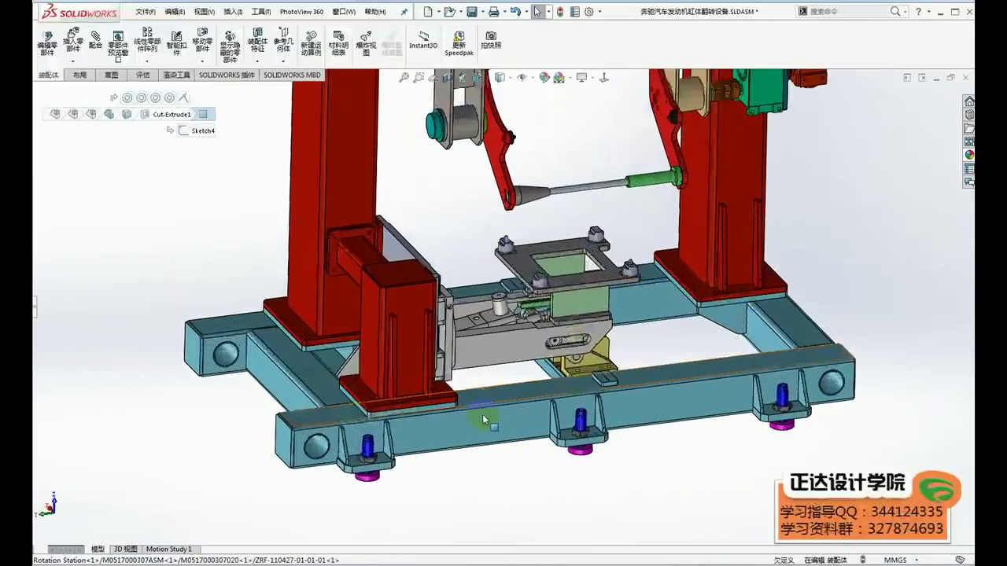
pyautogui.scroll(-2, 482, 414)
pyautogui.scroll(-1, 393, 417)
pyautogui.click(325, 429)
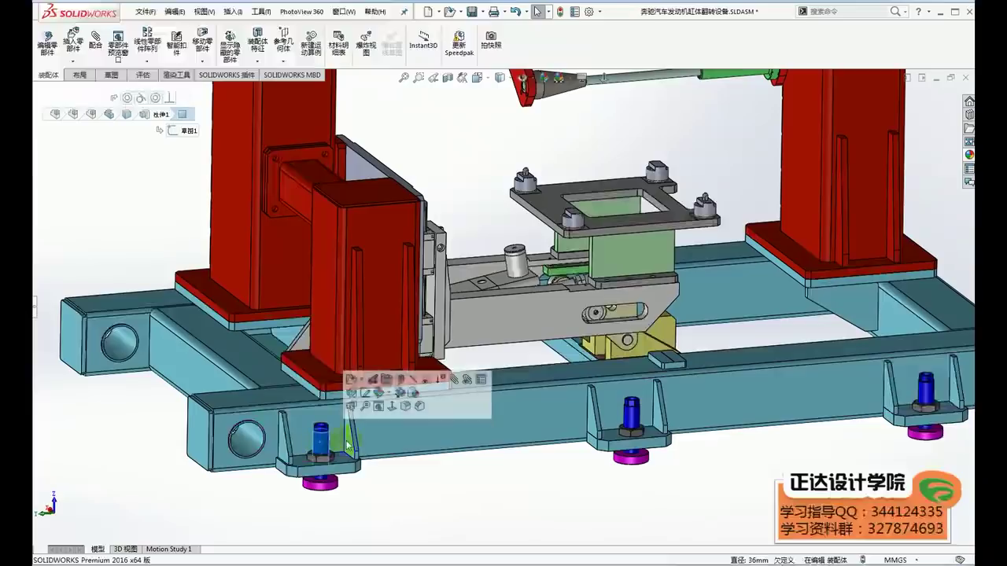
pyautogui.click(493, 494)
pyautogui.scroll(3, 503, 476)
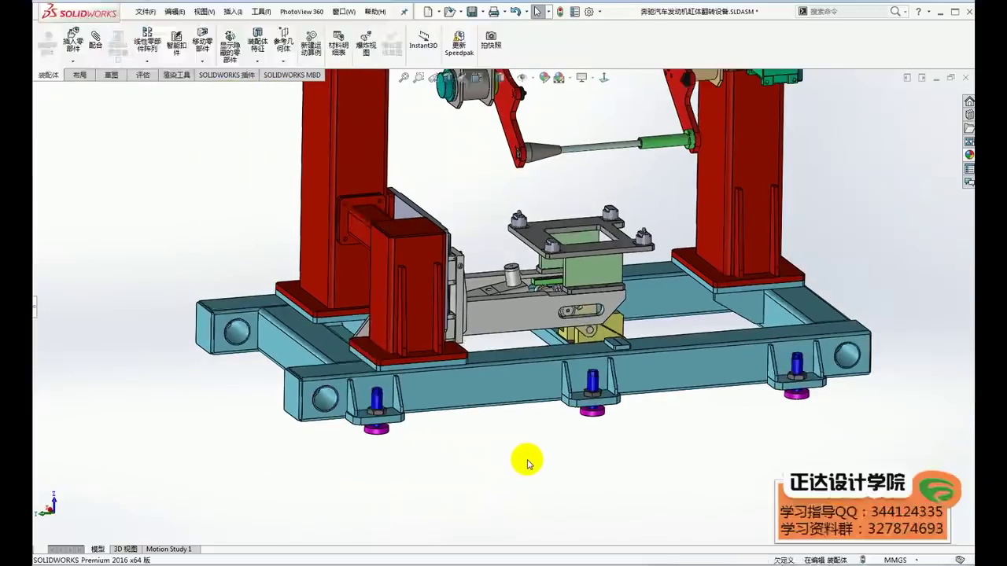
pyautogui.scroll(3, 523, 442)
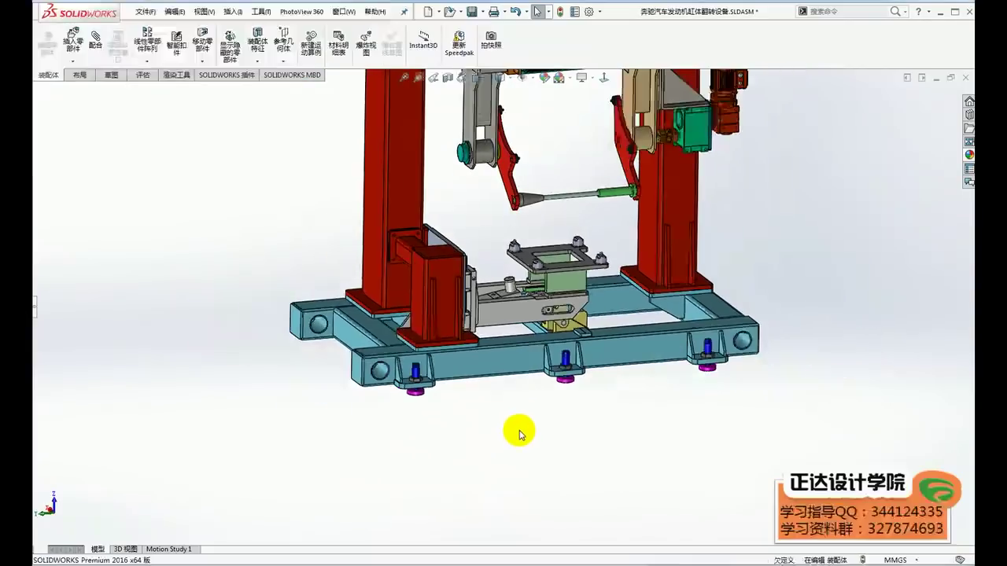
pyautogui.scroll(-1, 503, 512)
pyautogui.scroll(-1, 503, 512)
pyautogui.scroll(-2, 564, 509)
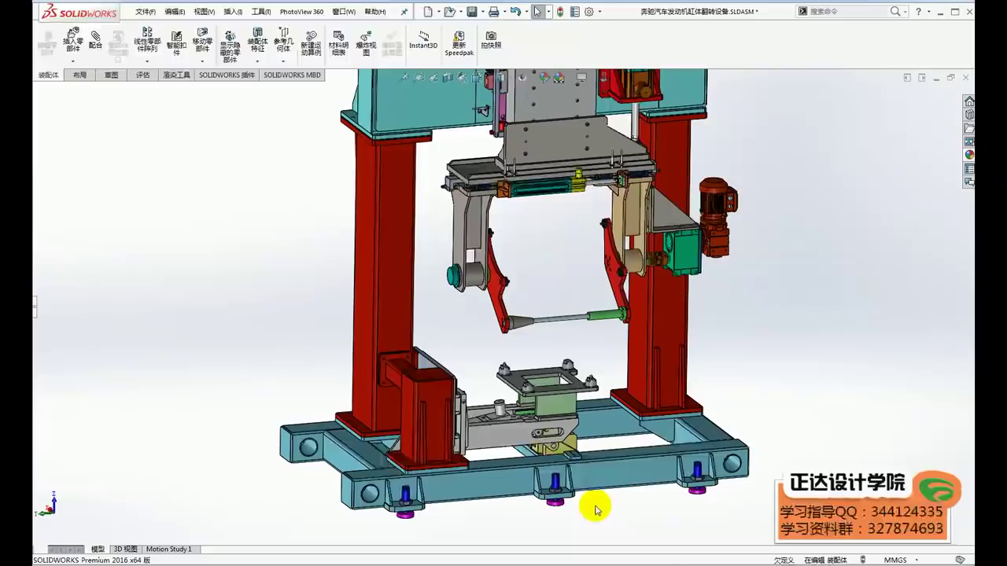
pyautogui.scroll(2, 591, 504)
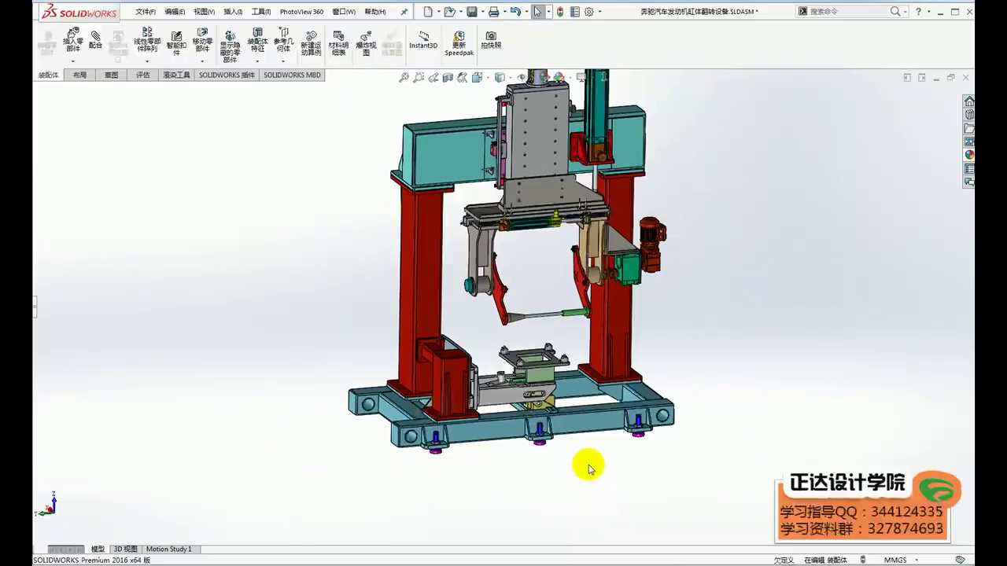
pyautogui.scroll(-1, 677, 362)
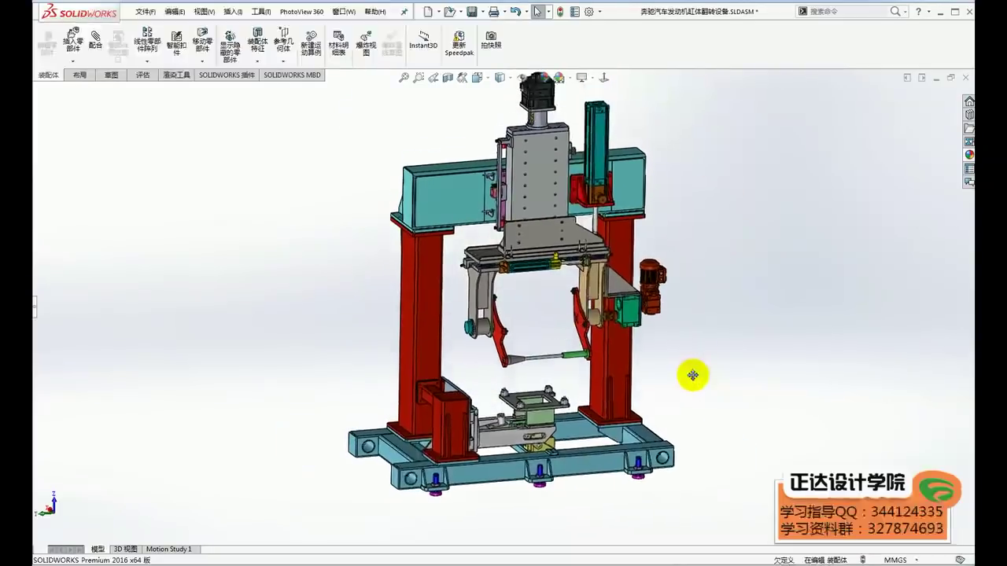
pyautogui.scroll(-2, 429, 487)
pyautogui.scroll(-2, 428, 488)
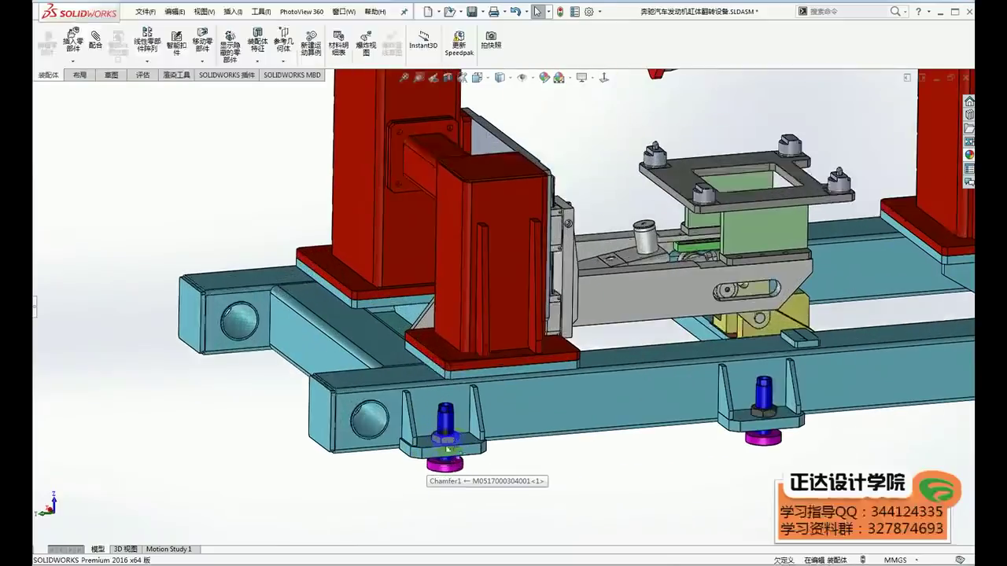
pyautogui.click(445, 419)
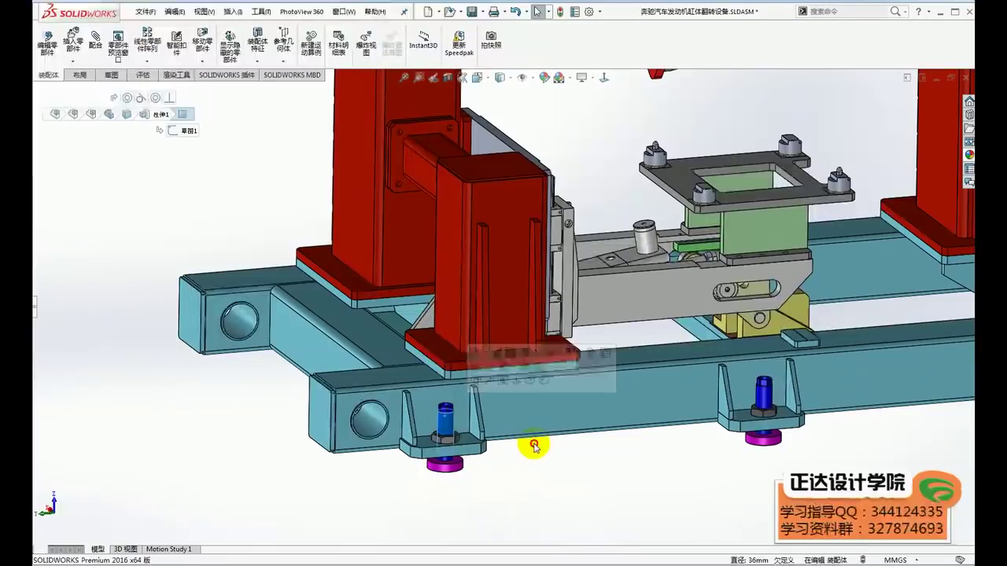
pyautogui.scroll(3, 606, 464)
pyautogui.scroll(2, 602, 465)
pyautogui.scroll(-1, 586, 401)
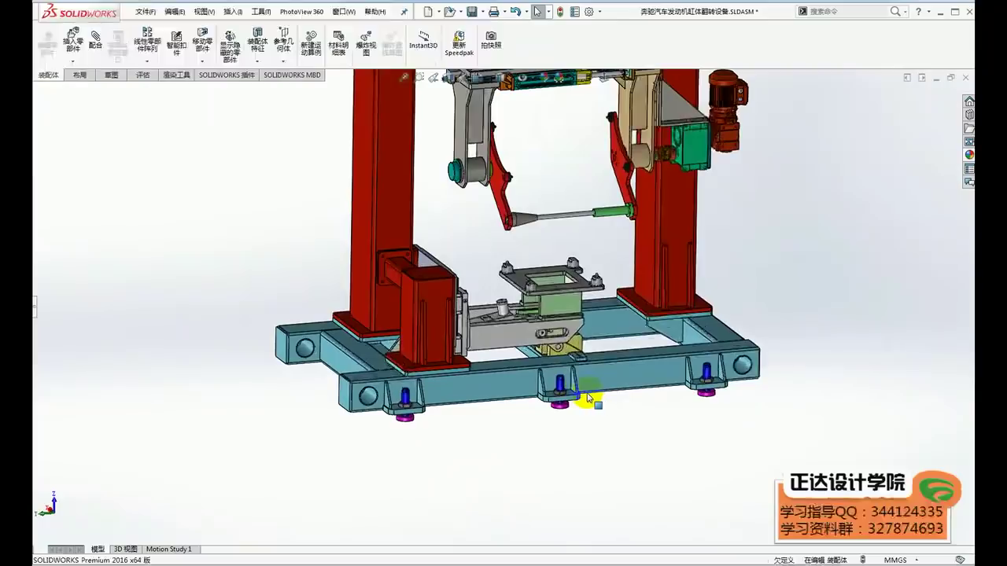
pyautogui.scroll(-1, 543, 448)
pyautogui.scroll(-1, 441, 432)
pyautogui.scroll(-2, 354, 424)
pyautogui.click(326, 423)
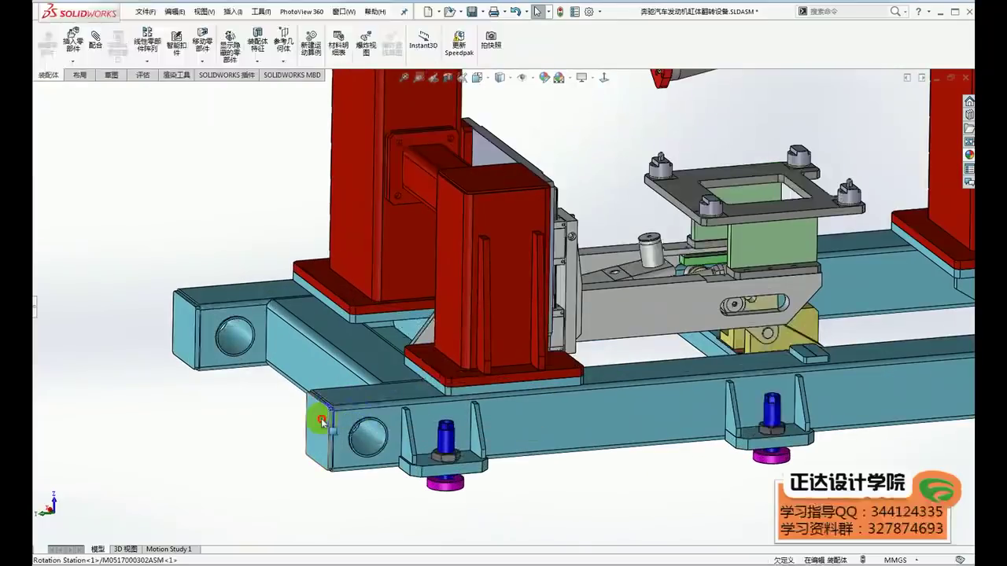
pyautogui.click(36, 306)
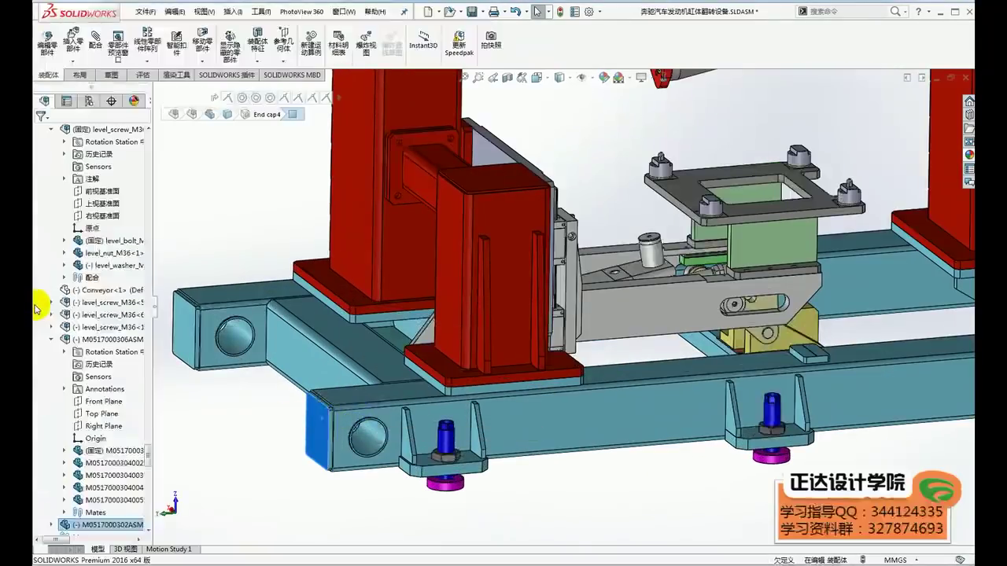
pyautogui.click(102, 525)
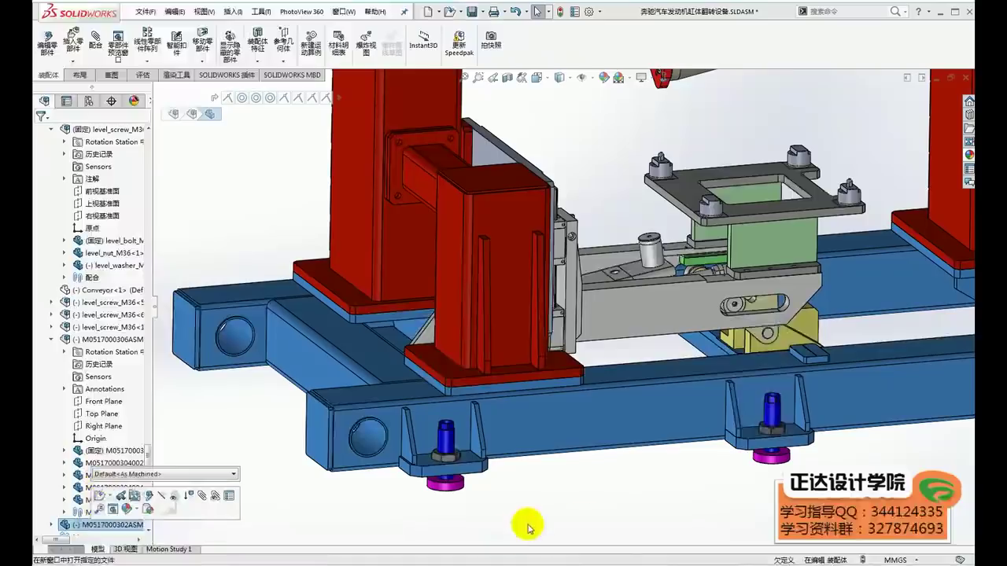
pyautogui.click(595, 512)
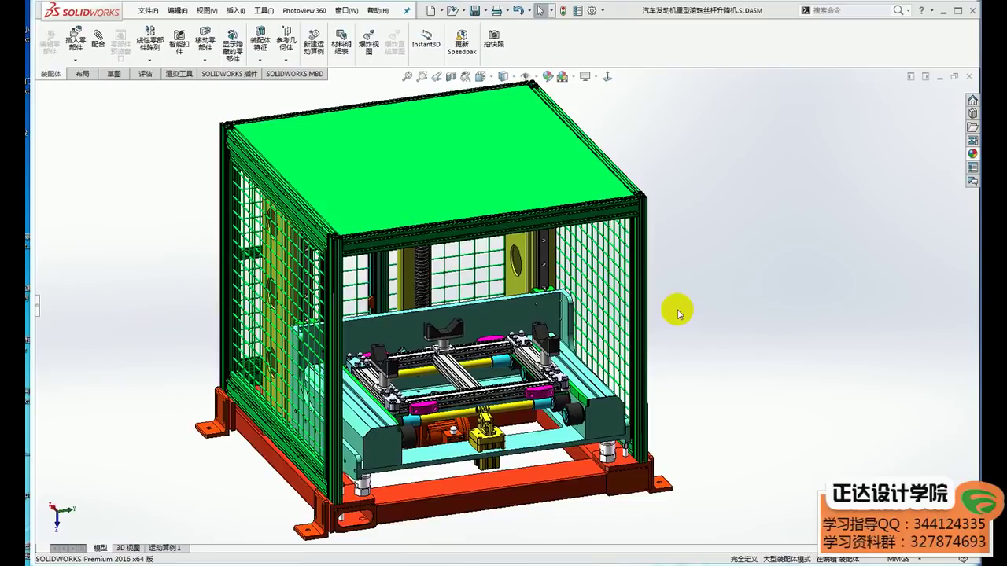
pyautogui.click(127, 560)
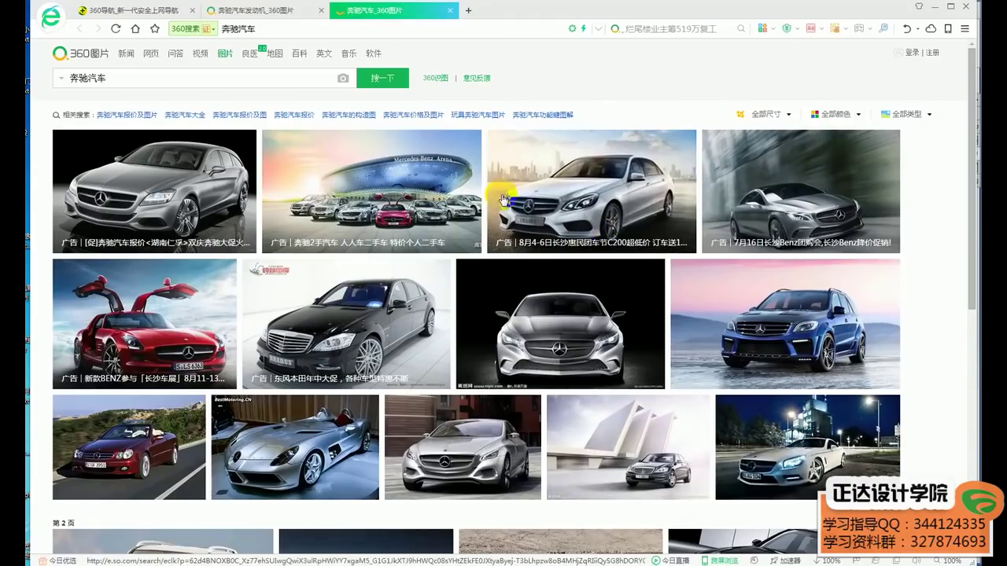
pyautogui.click(259, 14)
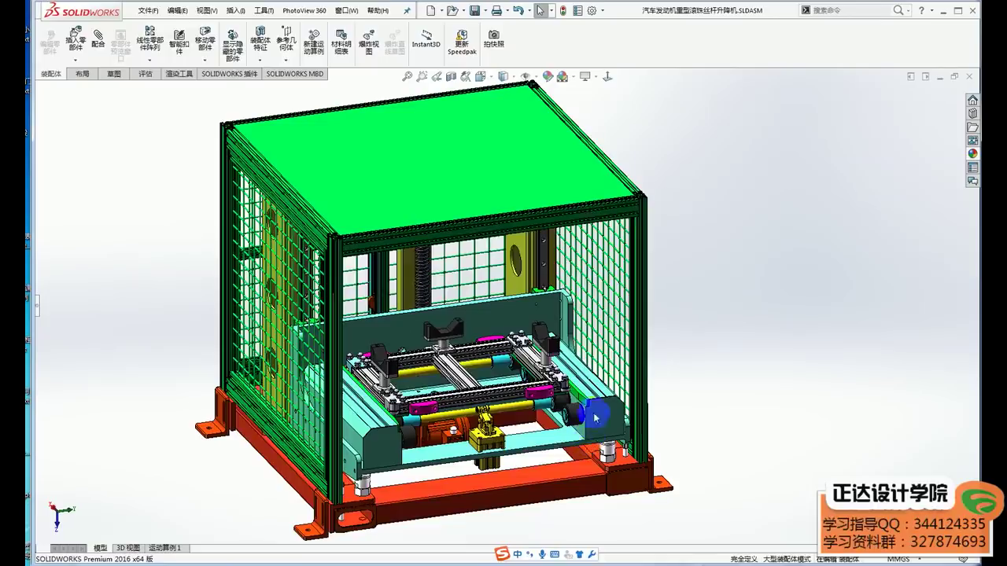
pyautogui.scroll(3, 681, 385)
pyautogui.keyDown('ctrl'); pyautogui.moveTo(689, 370); pyautogui.dragTo(707, 381, button='middle'); pyautogui.keyUp('ctrl')
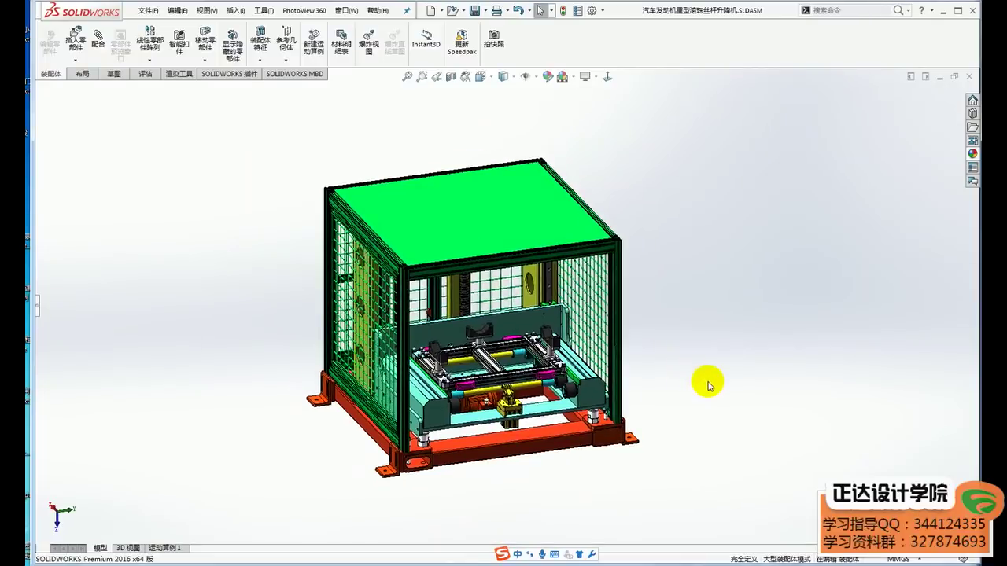
pyautogui.click(37, 307)
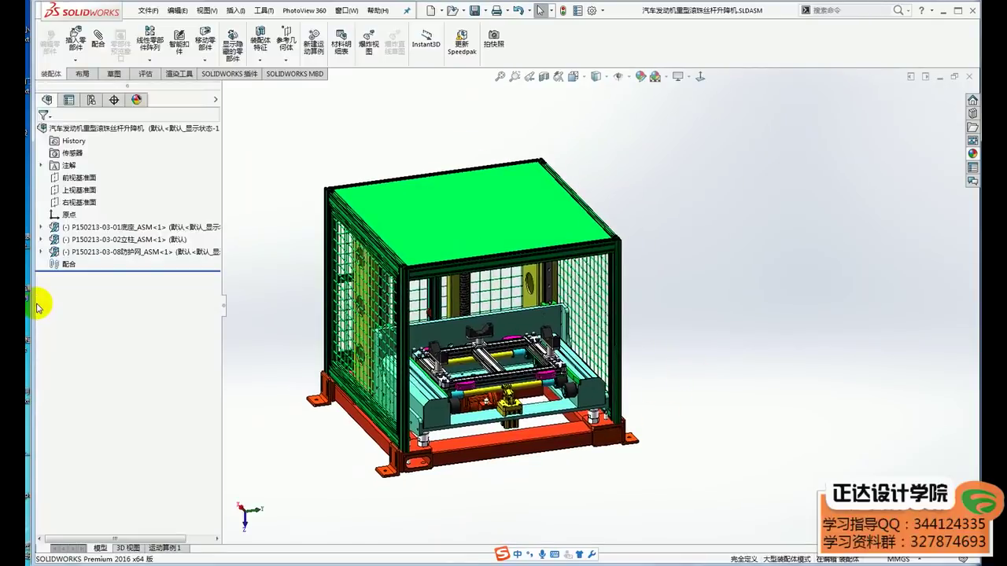
pyautogui.click(179, 251)
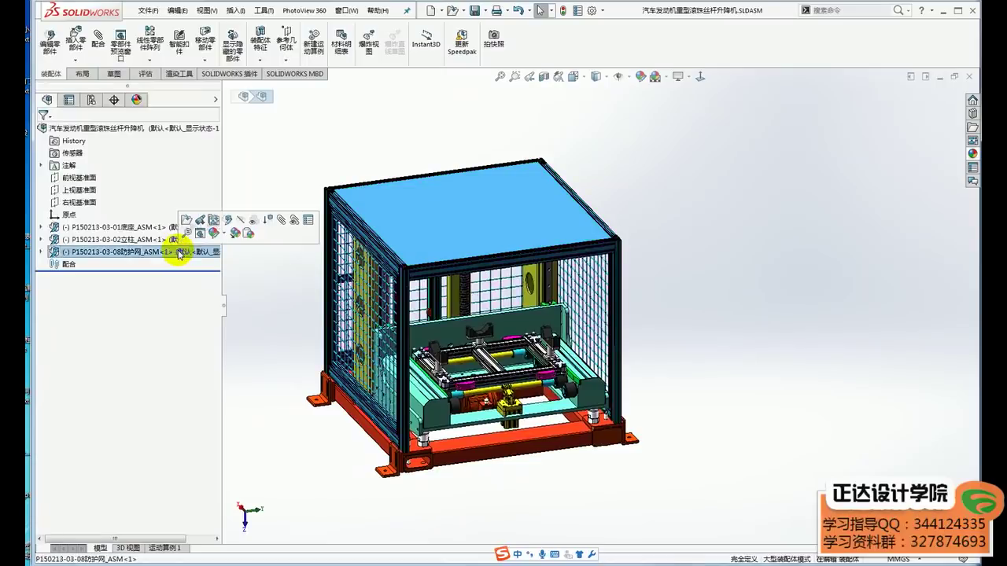
pyautogui.click(710, 362)
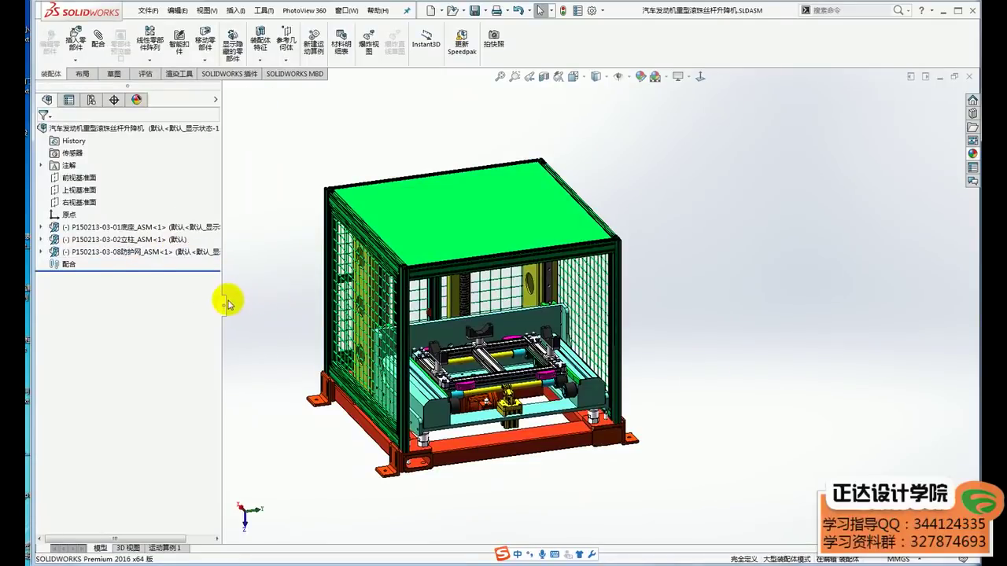
pyautogui.click(226, 305)
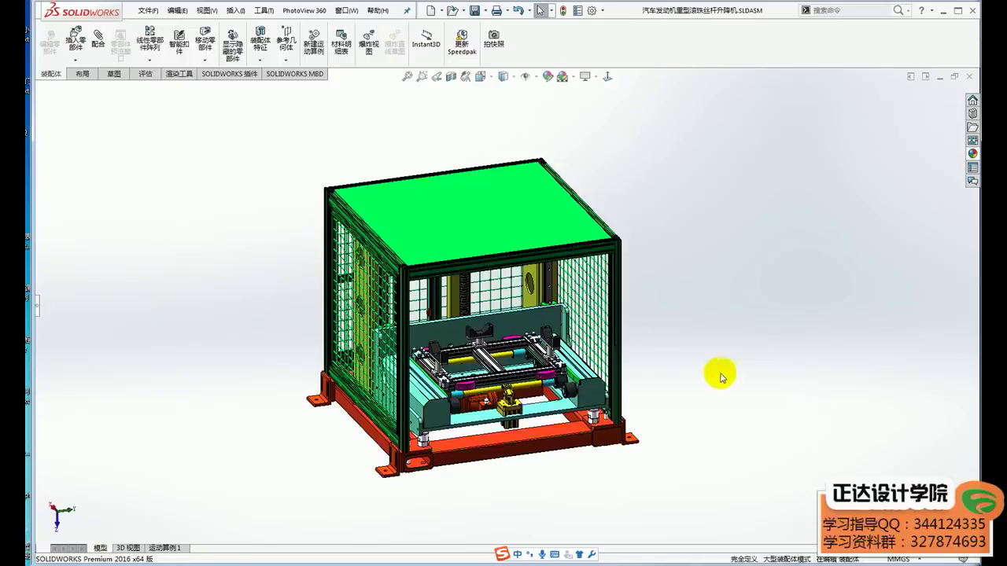
pyautogui.scroll(-1, 719, 373)
pyautogui.scroll(-1, 724, 376)
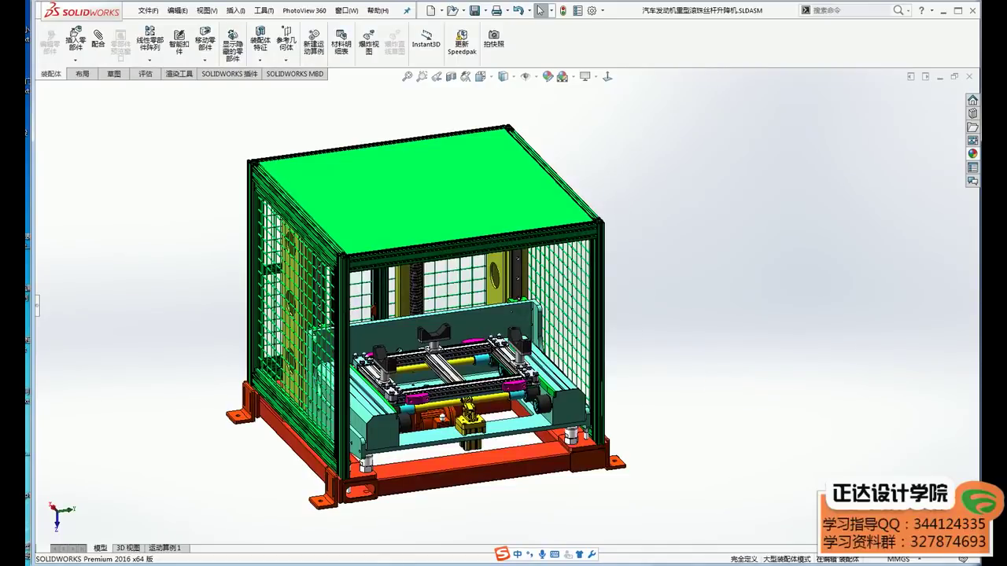
pyautogui.moveTo(120, 405)
pyautogui.mouseDown()
pyautogui.moveTo(236, 402)
pyautogui.moveTo(169, 410)
pyautogui.mouseUp()
pyautogui.click(179, 265)
pyautogui.moveTo(179, 265); pyautogui.dragTo(362, 308)
pyautogui.moveTo(267, 268); pyautogui.dragTo(292, 330)
pyautogui.moveTo(610, 289); pyautogui.dragTo(638, 307)
pyautogui.moveTo(541, 309); pyautogui.dragTo(633, 326)
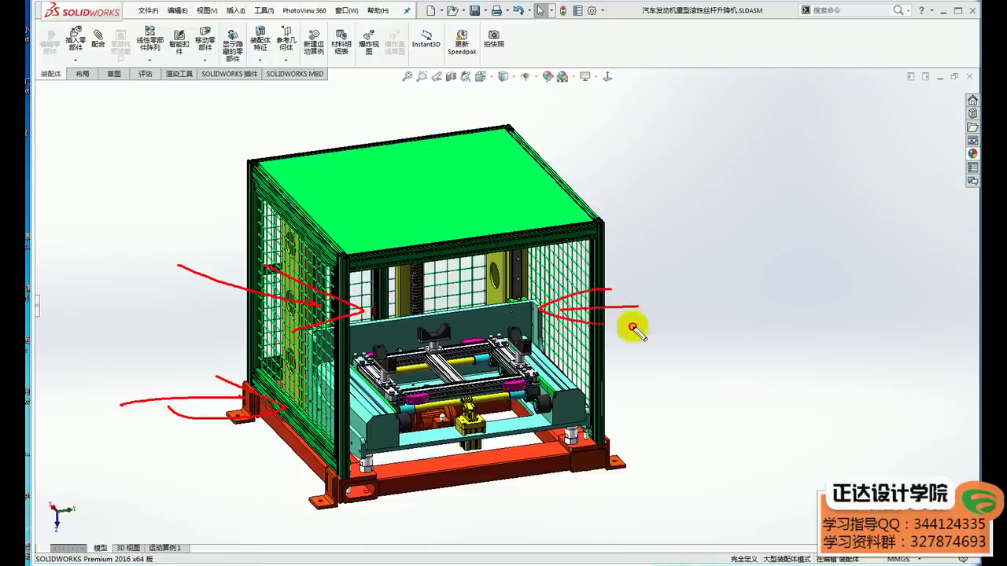
pyautogui.moveTo(315, 107); pyautogui.dragTo(386, 206)
pyautogui.moveTo(327, 161); pyautogui.dragTo(398, 174)
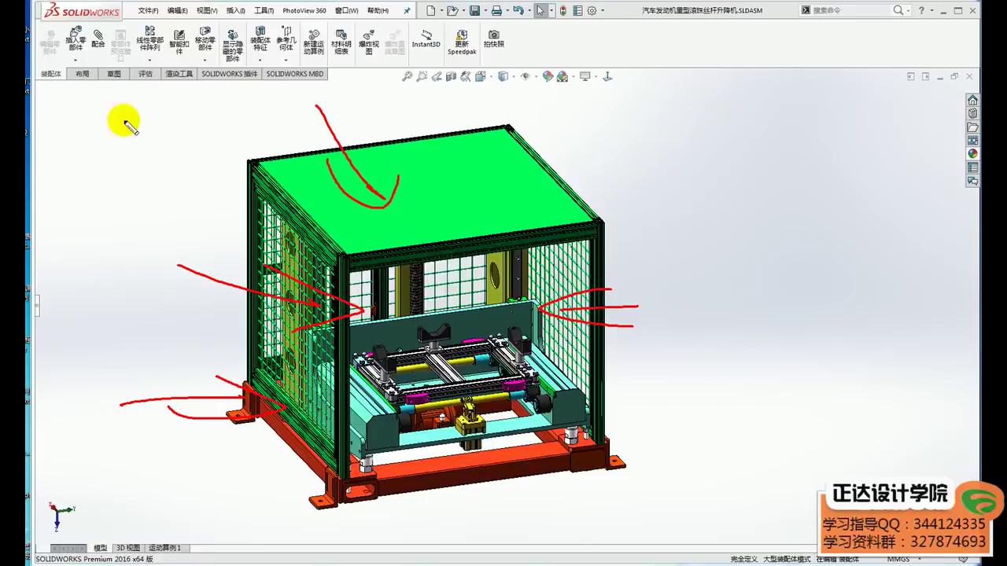
pyautogui.press('Escape')
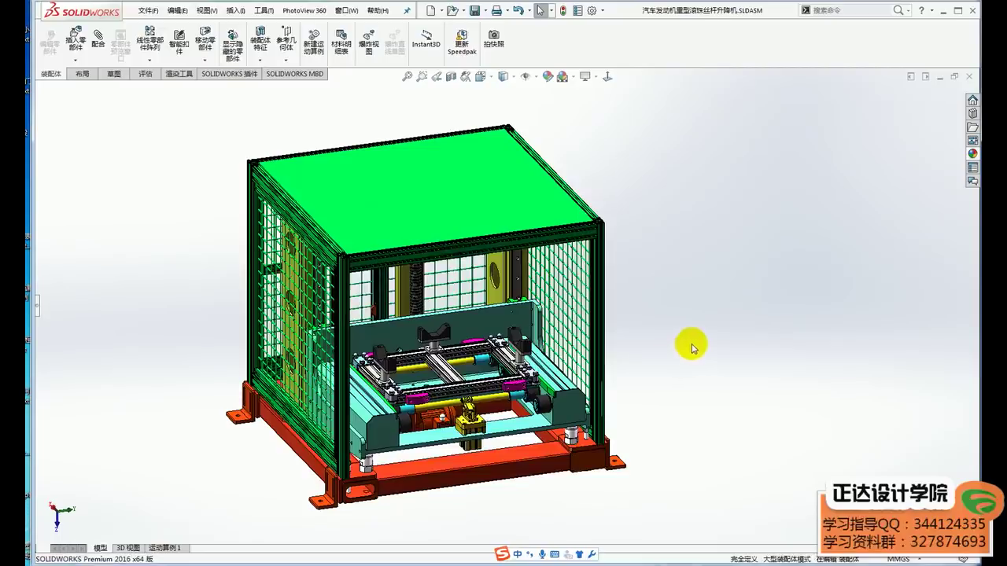
pyautogui.click(474, 209)
pyautogui.click(761, 346)
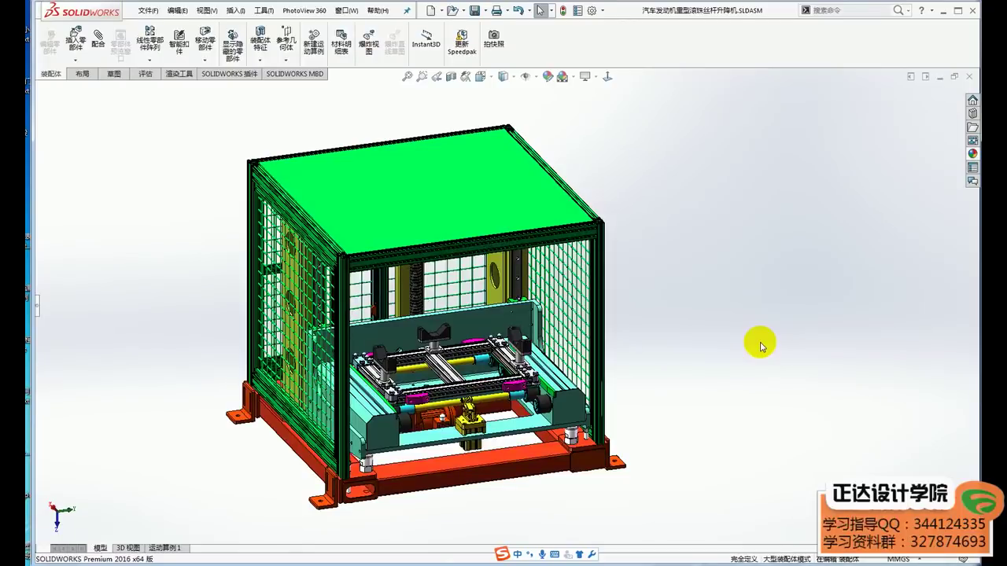
pyautogui.click(411, 193)
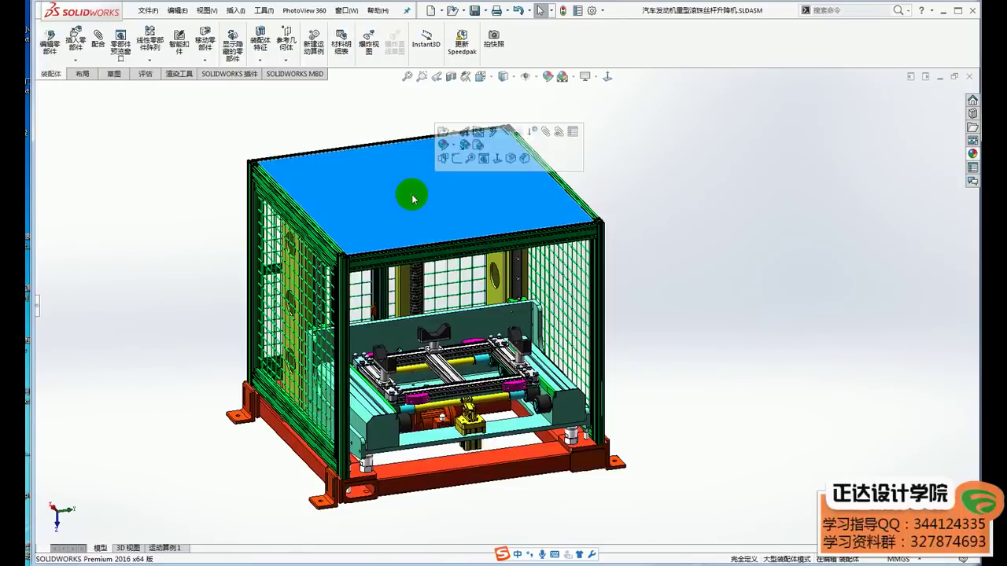
pyautogui.click(207, 311)
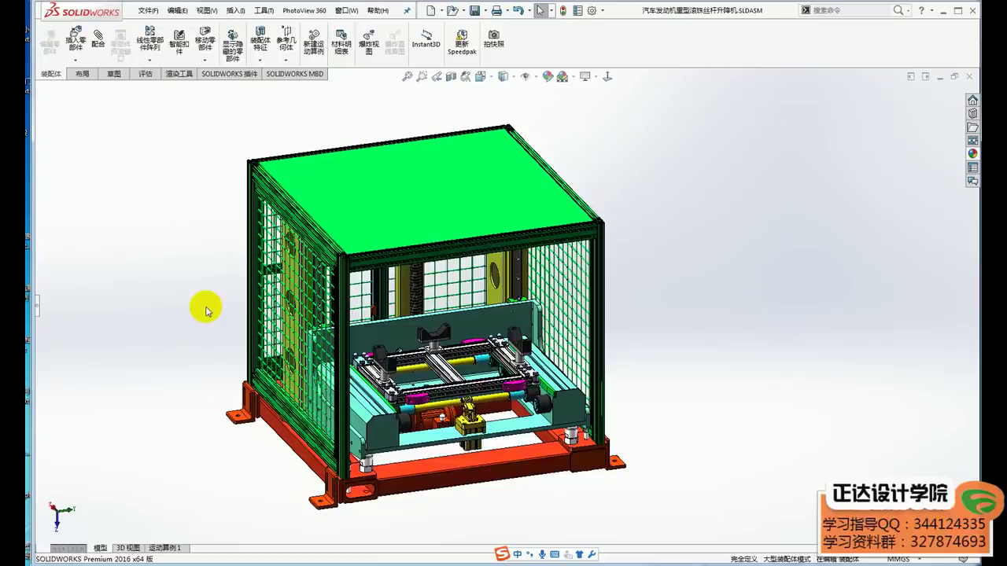
pyautogui.click(355, 184)
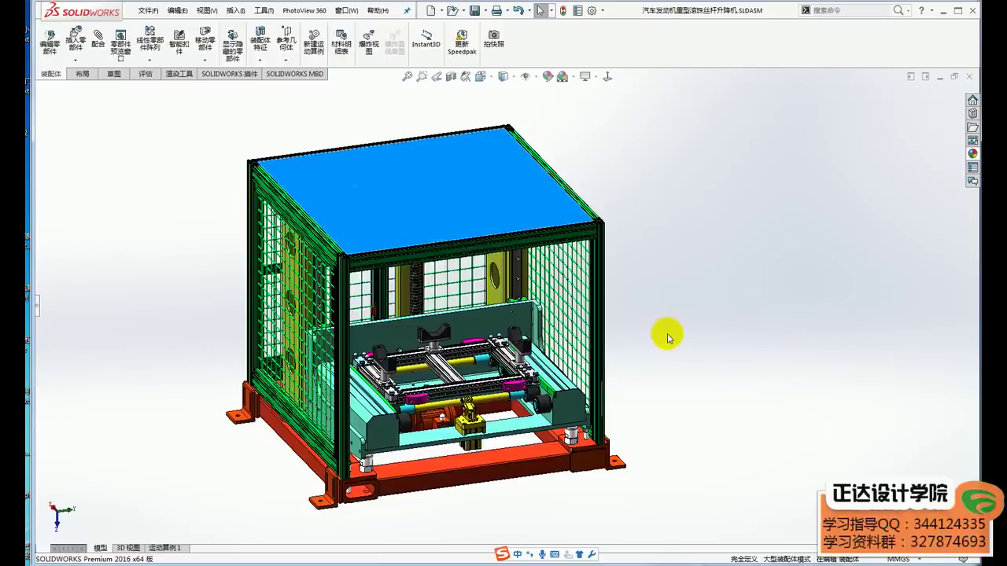
pyautogui.click(37, 305)
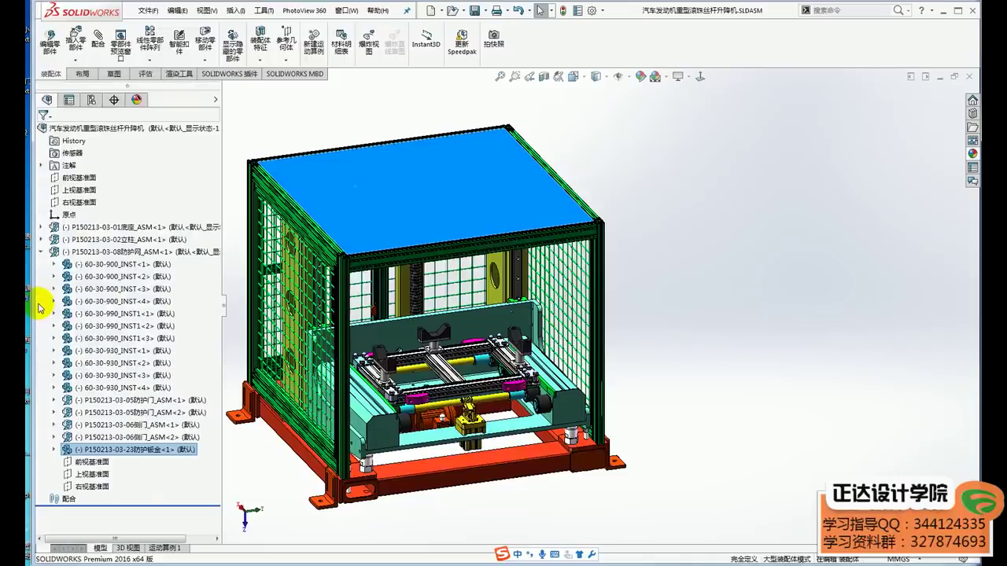
pyautogui.click(106, 251)
pyautogui.click(168, 227)
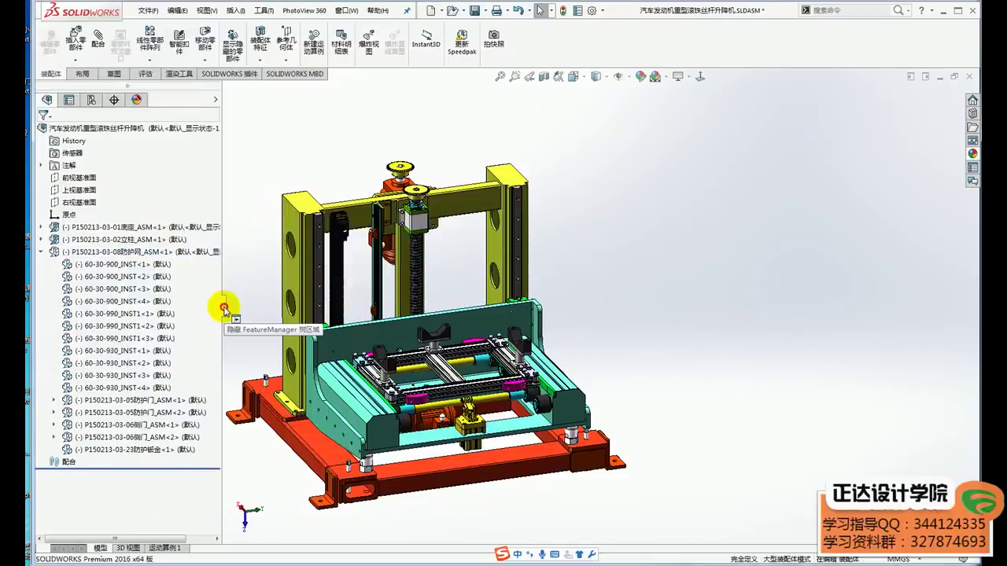
pyautogui.click(224, 309)
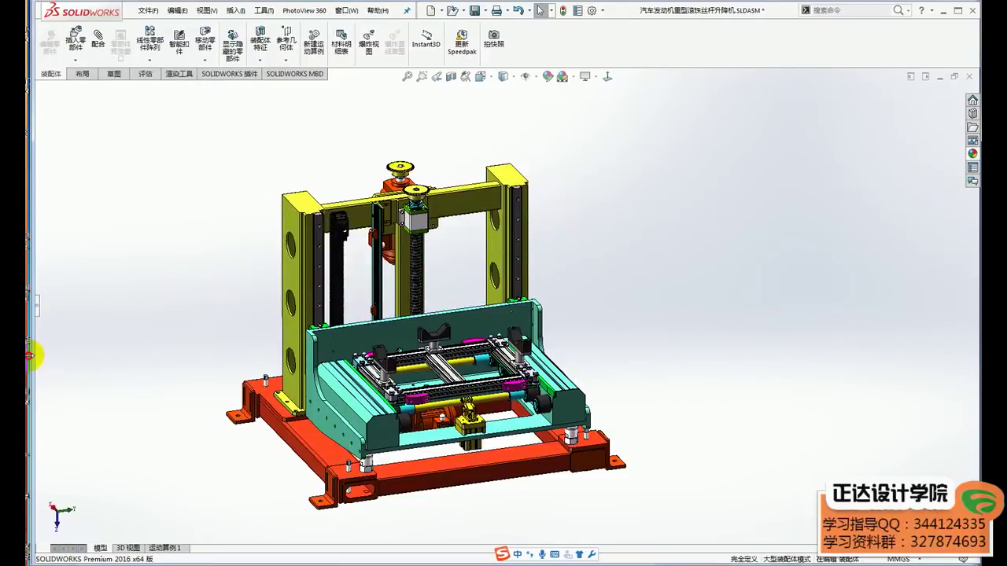
pyautogui.click(458, 218)
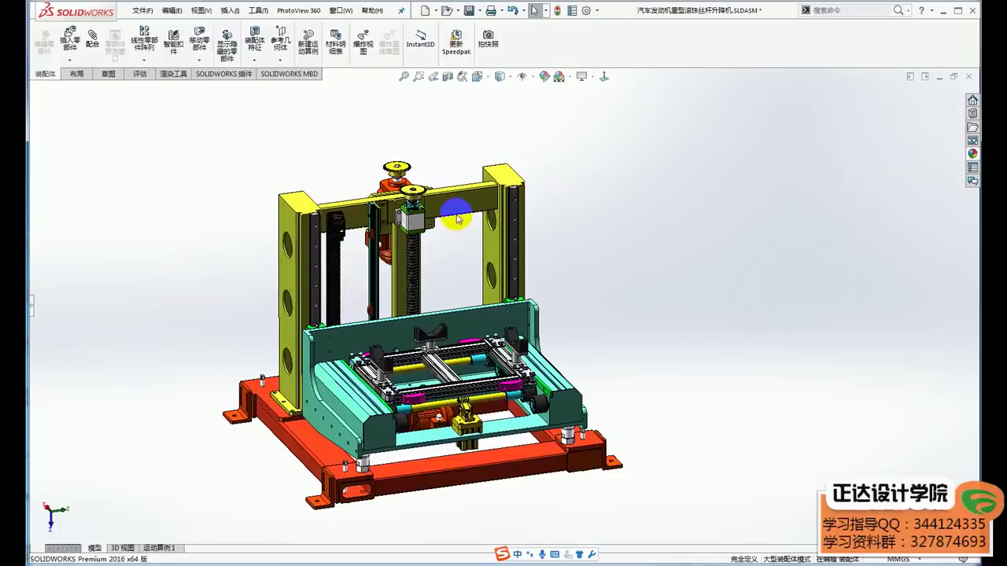
pyautogui.scroll(-3, 370, 184)
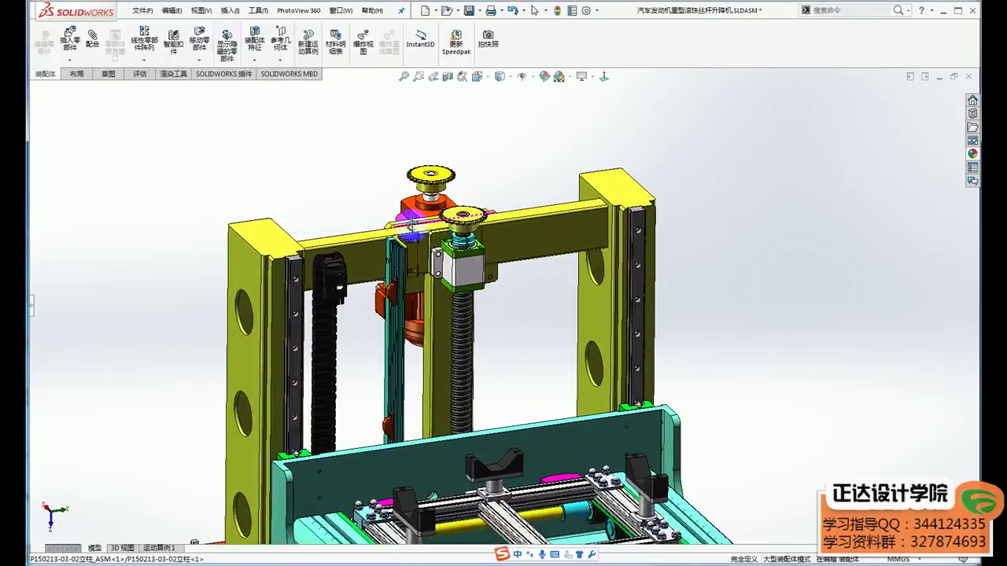
pyautogui.scroll(3, 523, 285)
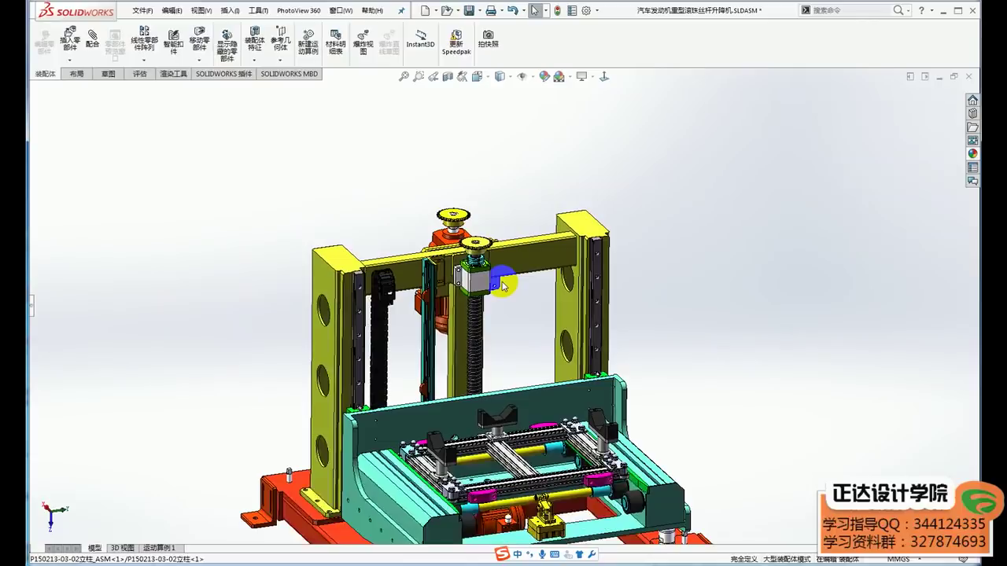
pyautogui.scroll(-2, 472, 259)
pyautogui.moveTo(449, 241)
pyautogui.mouseDown(button='middle')
pyautogui.moveTo(423, 261)
pyautogui.moveTo(383, 242)
pyautogui.mouseUp(button='middle')
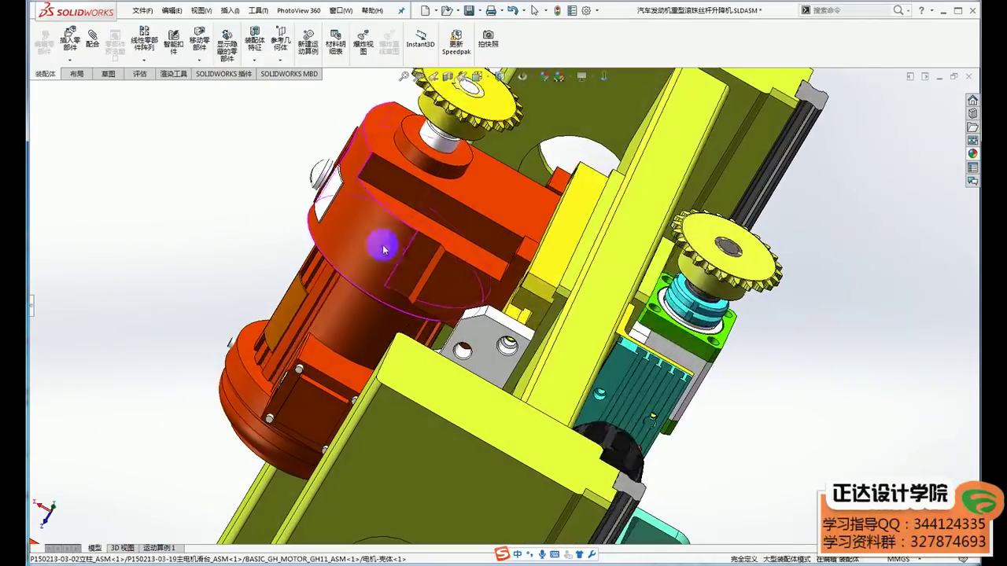
pyautogui.click(382, 242)
pyautogui.scroll(1, 613, 327)
pyautogui.moveTo(615, 334)
pyautogui.mouseDown(button='middle')
pyautogui.moveTo(828, 372)
pyautogui.moveTo(838, 393)
pyautogui.mouseUp(button='middle')
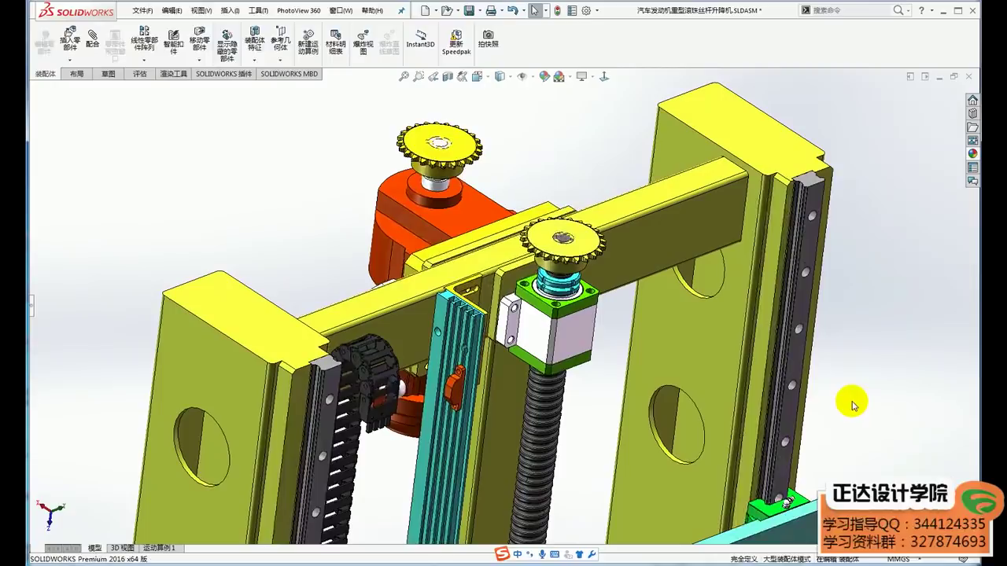
pyautogui.scroll(2, 852, 404)
pyautogui.scroll(-2, 555, 307)
pyautogui.moveTo(573, 288); pyautogui.dragTo(509, 258, button='middle')
pyautogui.click(490, 365)
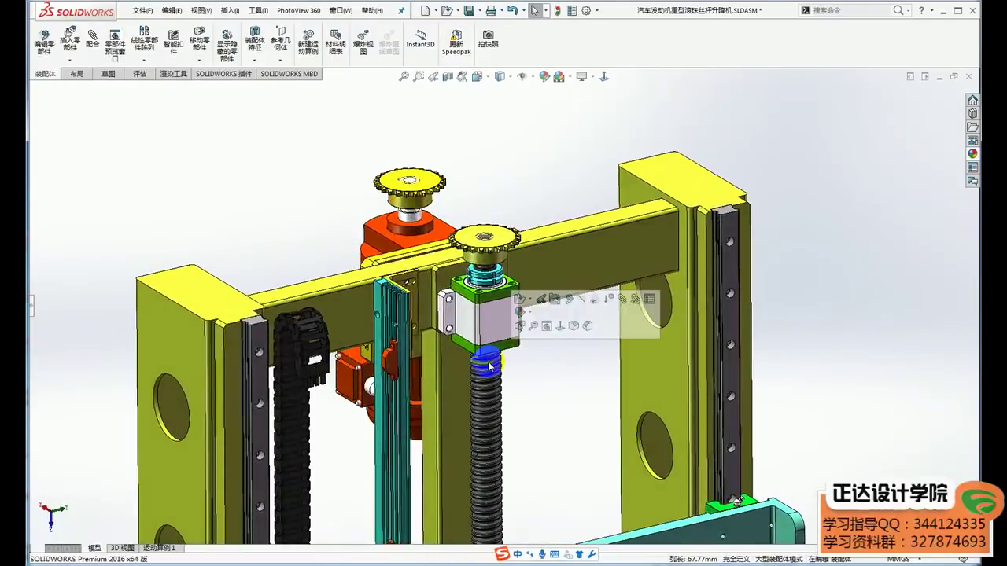
pyautogui.scroll(2, 843, 382)
pyautogui.scroll(1, 814, 407)
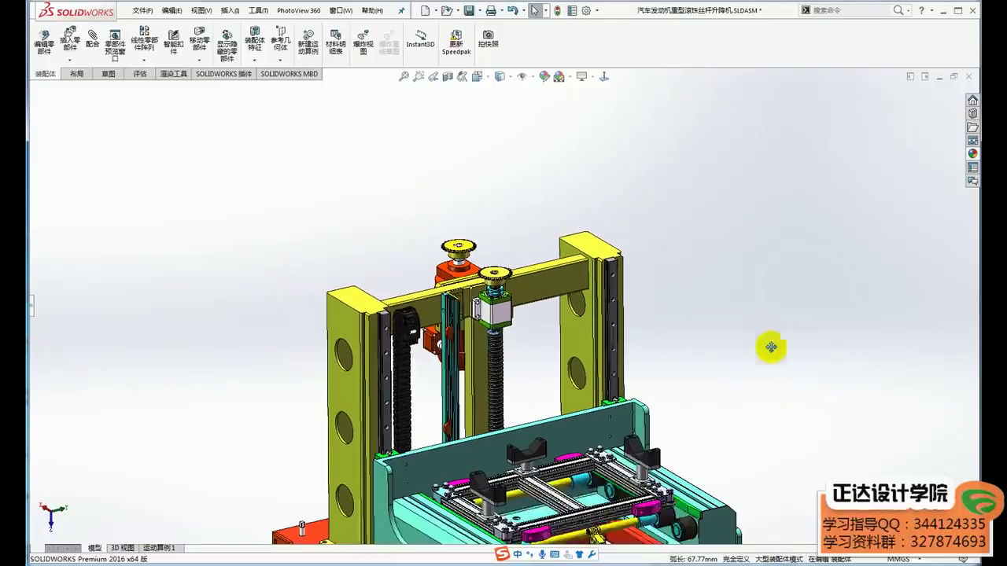
pyautogui.scroll(1, 771, 348)
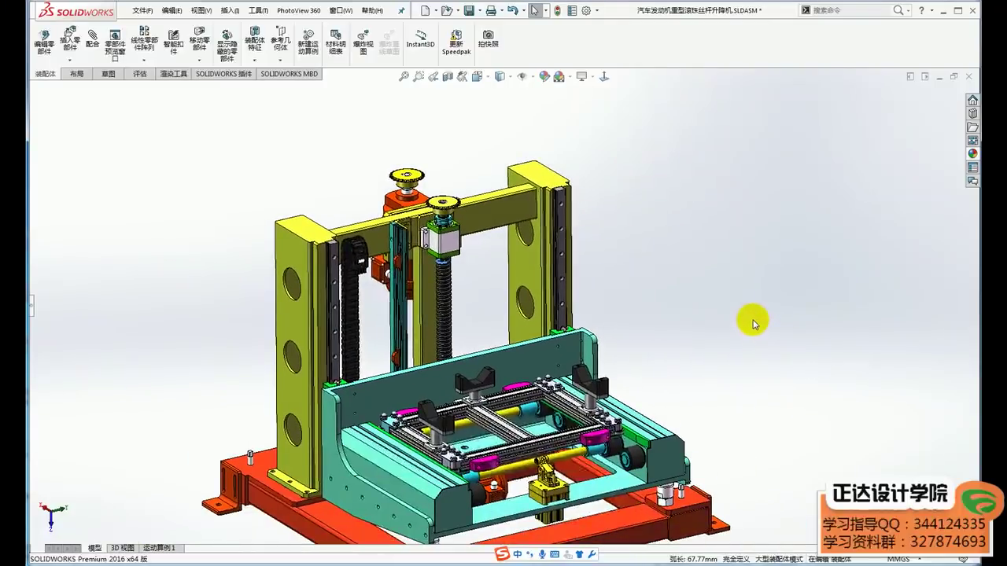
pyautogui.scroll(-3, 492, 332)
pyautogui.moveTo(492, 333)
pyautogui.mouseDown(button='middle')
pyautogui.moveTo(413, 366)
pyautogui.moveTo(478, 342)
pyautogui.moveTo(478, 358)
pyautogui.moveTo(472, 339)
pyautogui.moveTo(486, 335)
pyautogui.moveTo(472, 304)
pyautogui.moveTo(490, 347)
pyautogui.moveTo(702, 430)
pyautogui.mouseUp(button='middle')
pyautogui.scroll(-2, 413, 366)
pyautogui.scroll(-1, 413, 366)
pyautogui.scroll(2, 486, 336)
pyautogui.scroll(5, 491, 346)
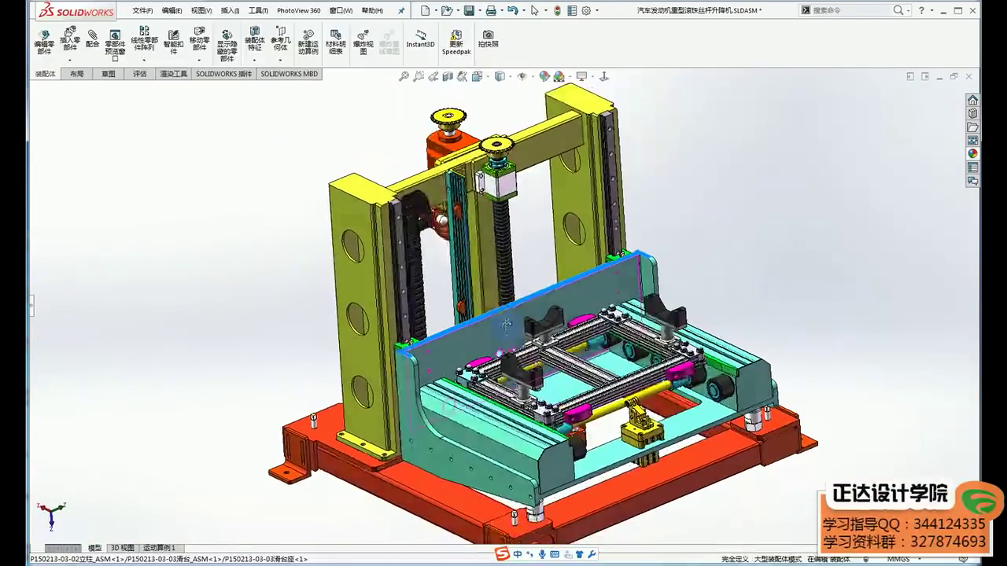
pyautogui.click(800, 495)
pyautogui.scroll(2, 799, 495)
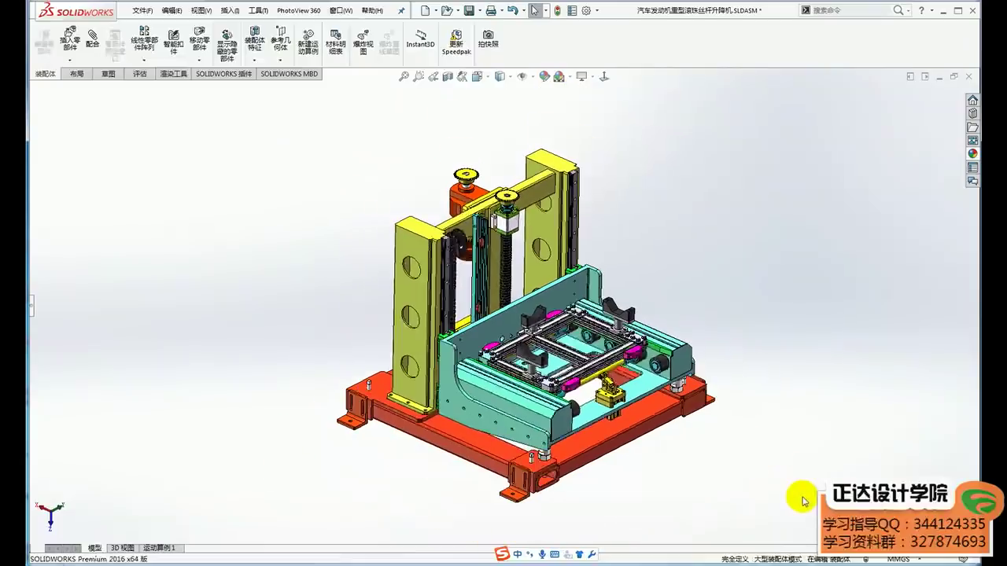
pyautogui.moveTo(780, 461)
pyautogui.mouseDown(button='middle')
pyautogui.moveTo(755, 468)
pyautogui.moveTo(744, 458)
pyautogui.mouseUp(button='middle')
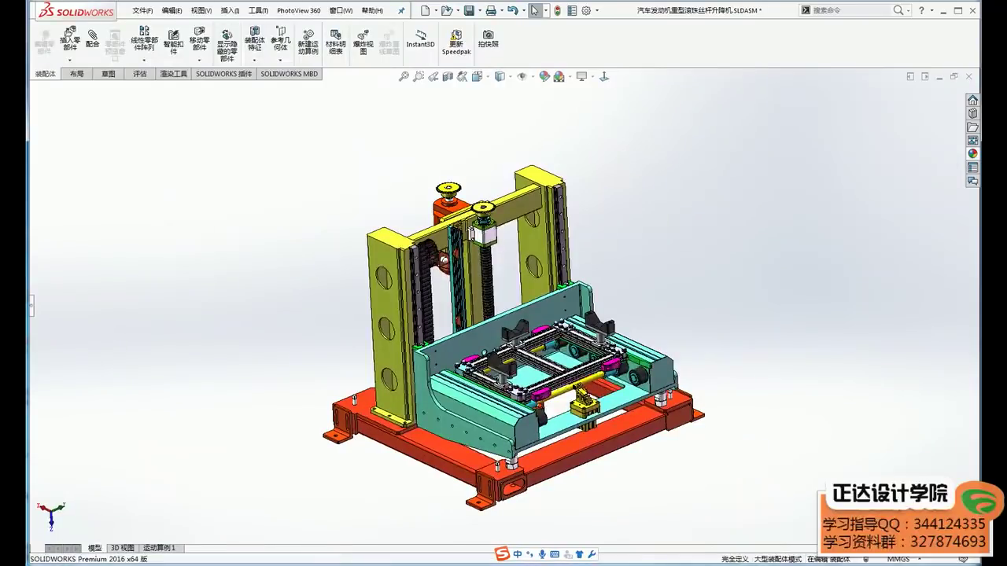
pyautogui.moveTo(504, 409)
pyautogui.mouseDown(button='middle')
pyautogui.moveTo(542, 367)
pyautogui.moveTo(543, 409)
pyautogui.mouseUp(button='middle')
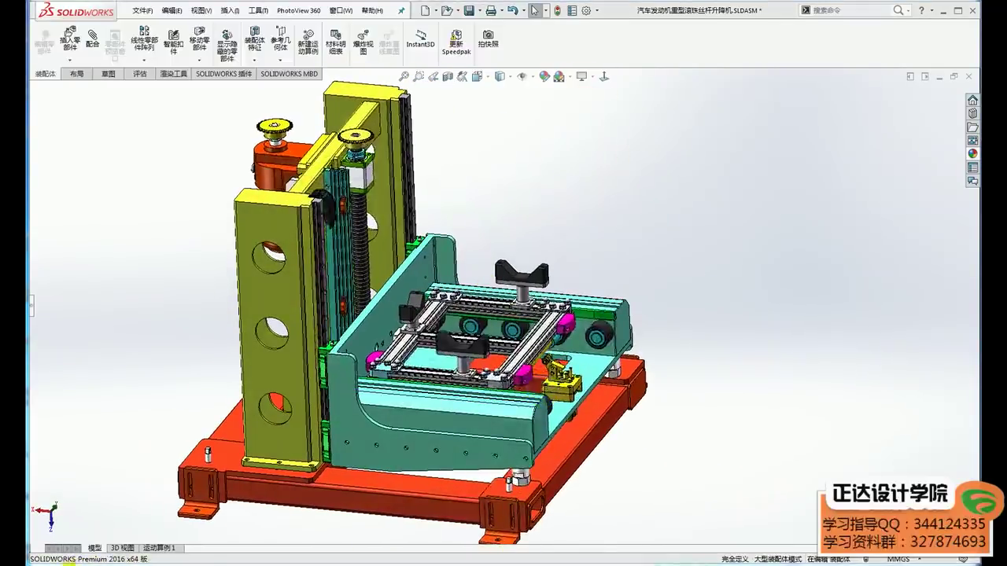
pyautogui.moveTo(494, 243)
pyautogui.mouseDown()
pyautogui.moveTo(756, 279)
pyautogui.moveTo(741, 291)
pyautogui.mouseUp()
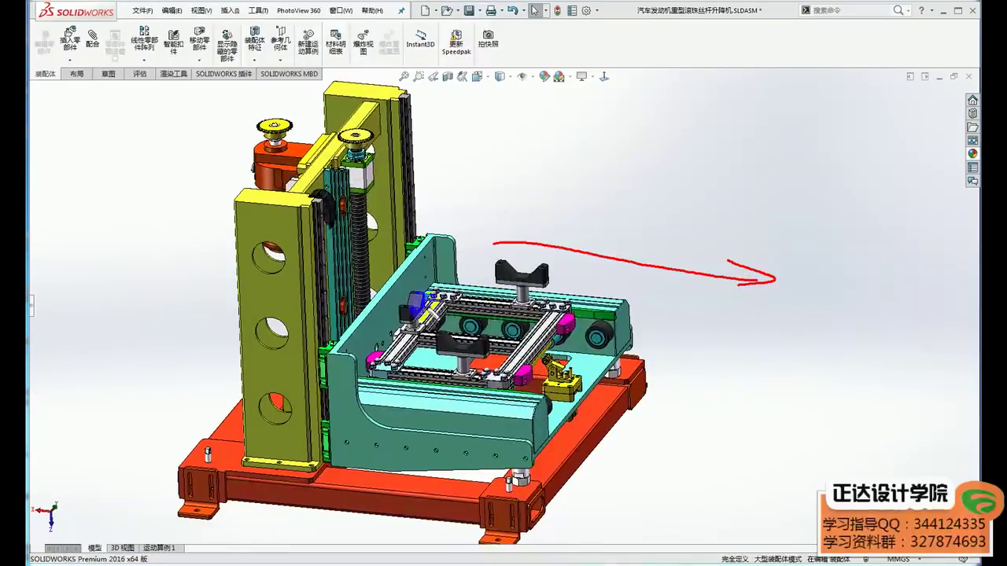
pyautogui.press('Escape')
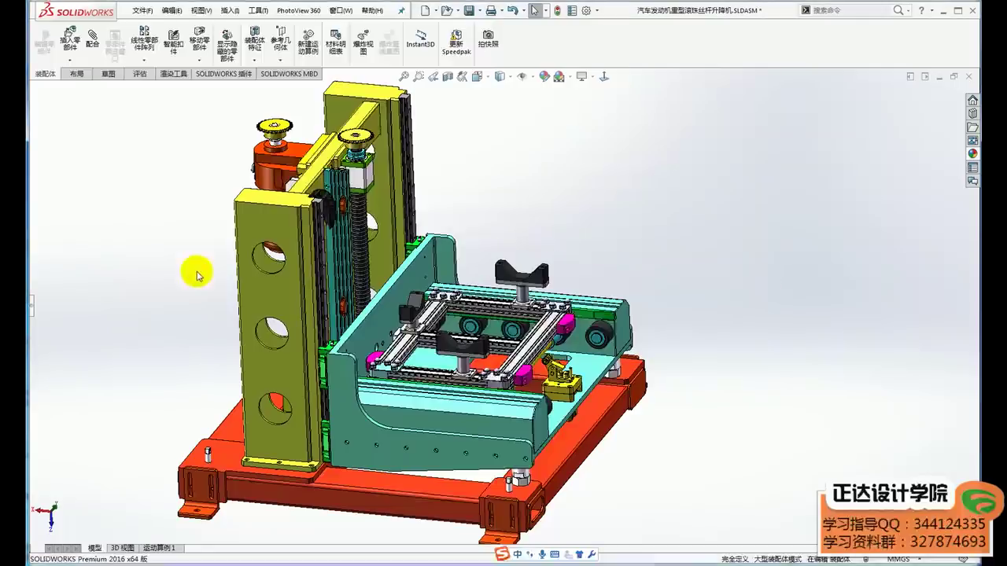
pyautogui.click(32, 304)
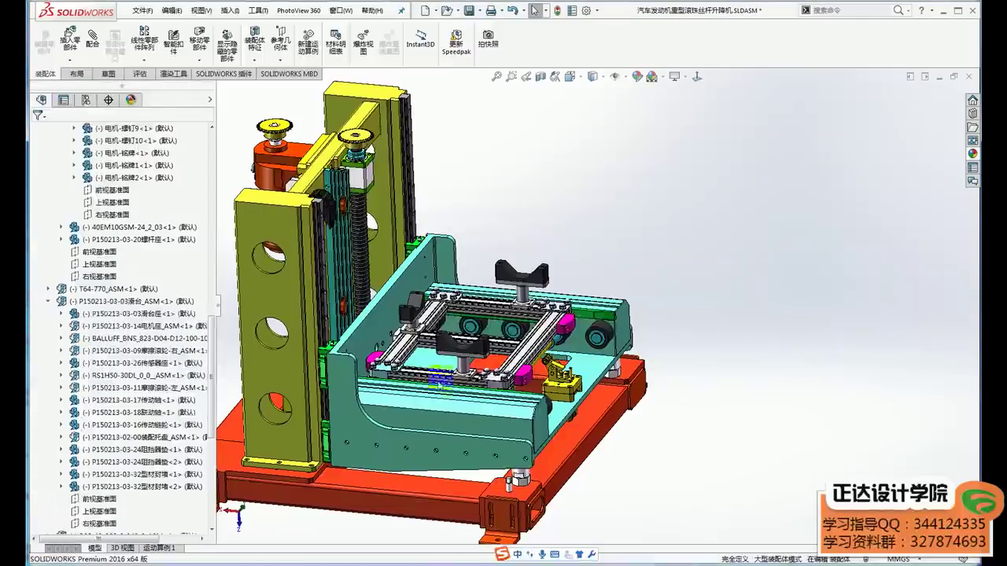
pyautogui.click(403, 349)
pyautogui.scroll(3, 135, 240)
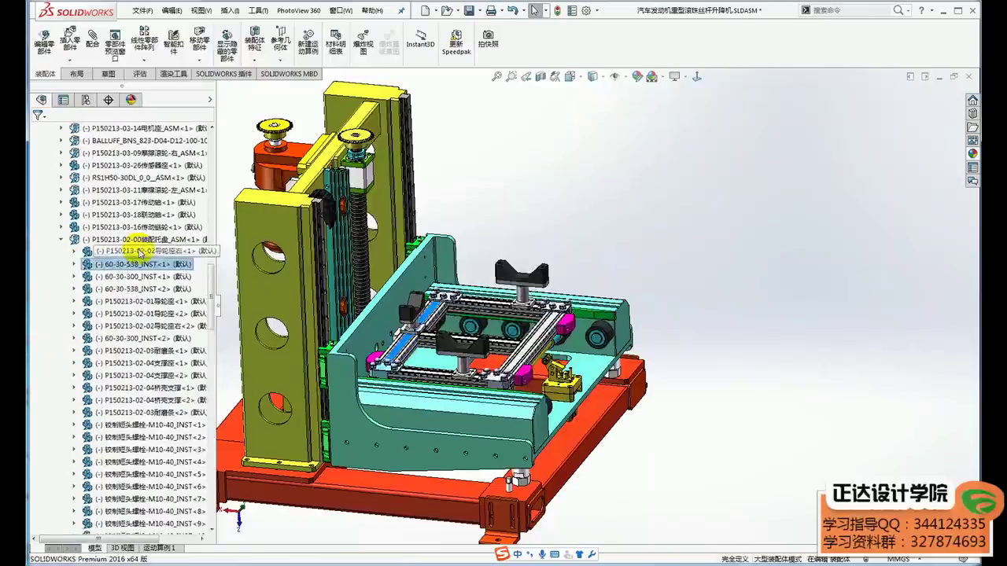
pyautogui.click(154, 240)
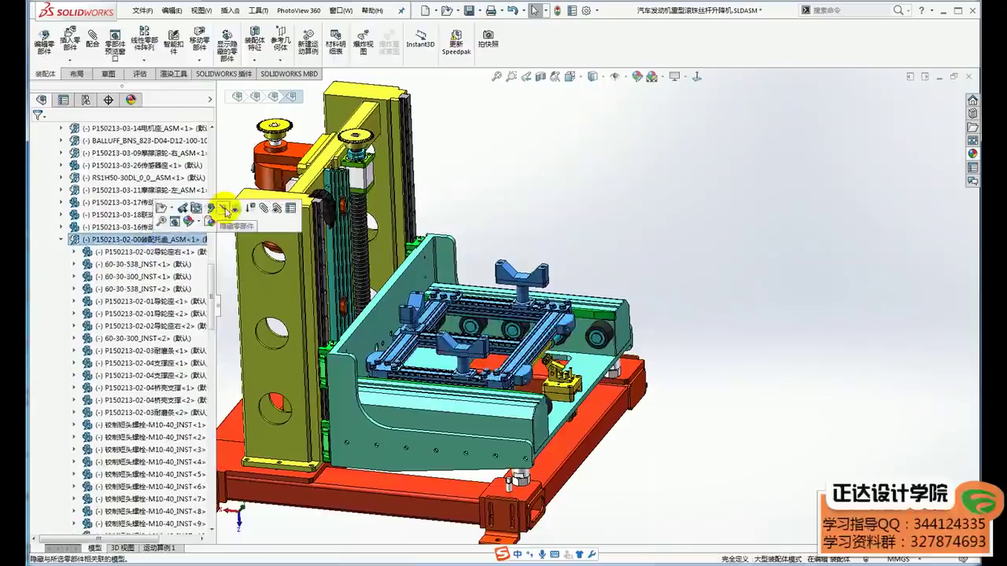
pyautogui.click(226, 211)
pyautogui.scroll(-2, 420, 335)
pyautogui.scroll(-3, 421, 334)
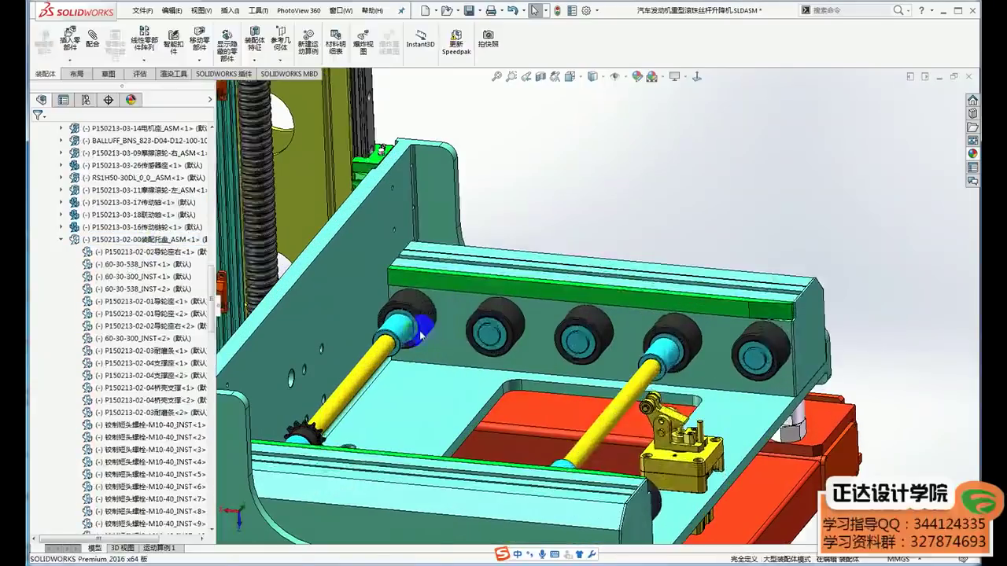
pyautogui.scroll(2, 421, 335)
# Step: Select the leftmost conveyor roller and tilt the view to show the rollers and shafts
pyautogui.click(416, 301)
pyautogui.scroll(2, 543, 403)
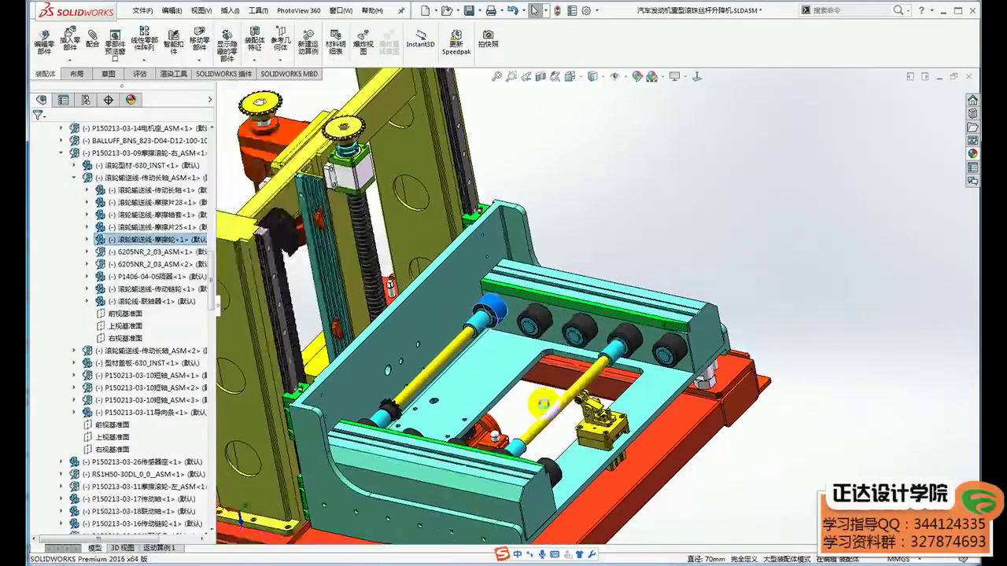
pyautogui.scroll(2, 542, 403)
pyautogui.scroll(-4, 543, 404)
pyautogui.moveTo(543, 403)
pyautogui.mouseDown(button='middle')
pyautogui.moveTo(607, 450)
pyautogui.moveTo(545, 290)
pyautogui.moveTo(565, 310)
pyautogui.moveTo(647, 266)
pyautogui.mouseUp(button='middle')
pyautogui.scroll(-3, 608, 450)
pyautogui.scroll(-3, 607, 450)
# Step: Inspect a yellow drive shaft and a conveyor roller, then clear the selection
pyautogui.click(545, 290)
pyautogui.scroll(5, 543, 310)
pyautogui.scroll(3, 567, 309)
pyautogui.scroll(-3, 647, 266)
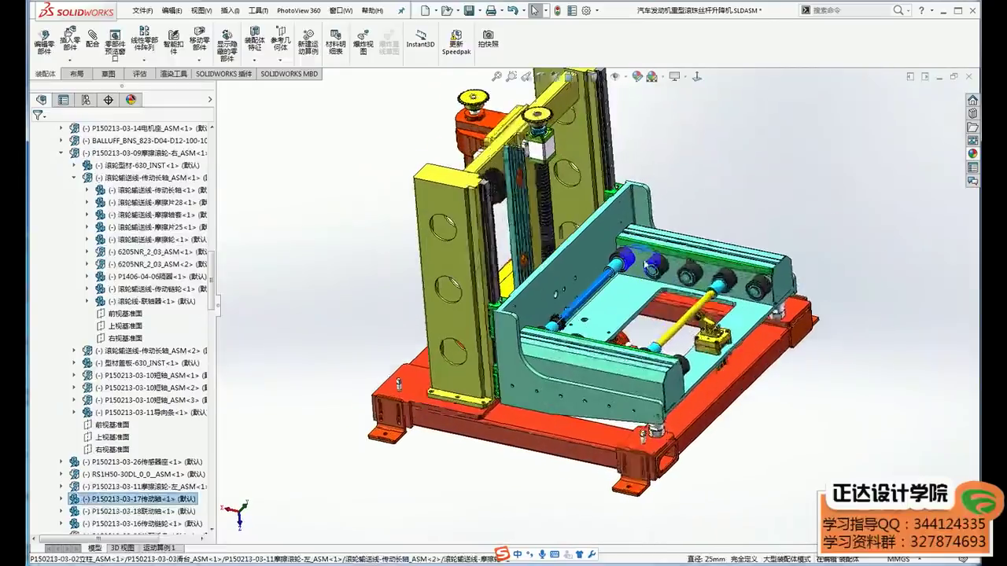
pyautogui.scroll(-2, 648, 266)
pyautogui.click(652, 269)
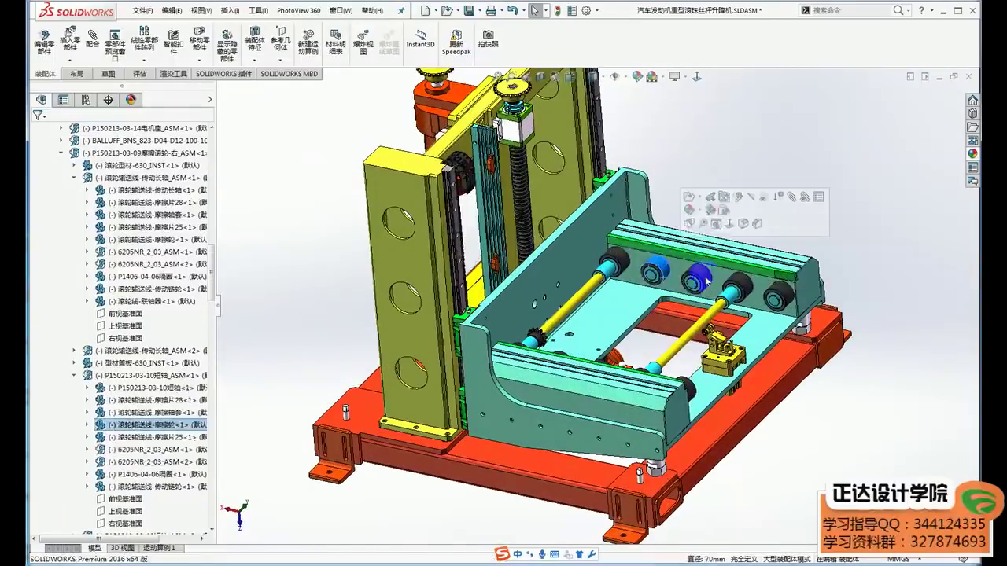
pyautogui.click(803, 461)
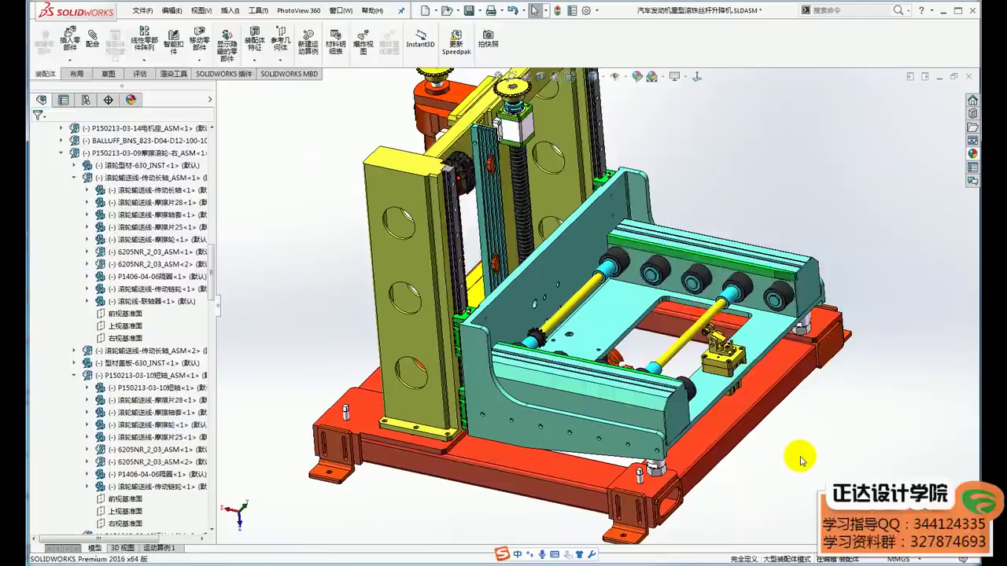
# Step: Hide the front profile cover plate and trace a red line along the four sprockets
pyautogui.scroll(-4, 661, 440)
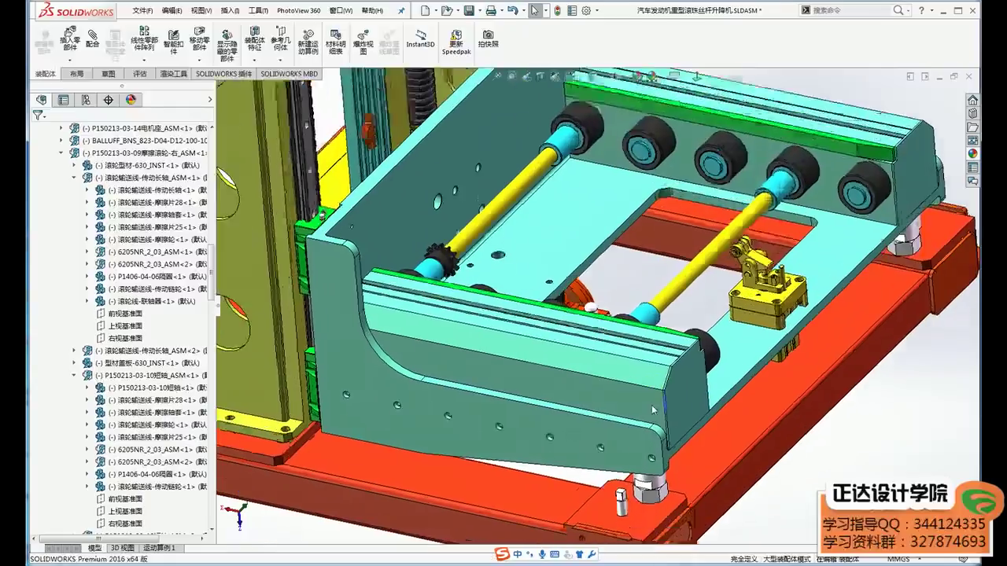
pyautogui.click(629, 376)
pyautogui.click(686, 337)
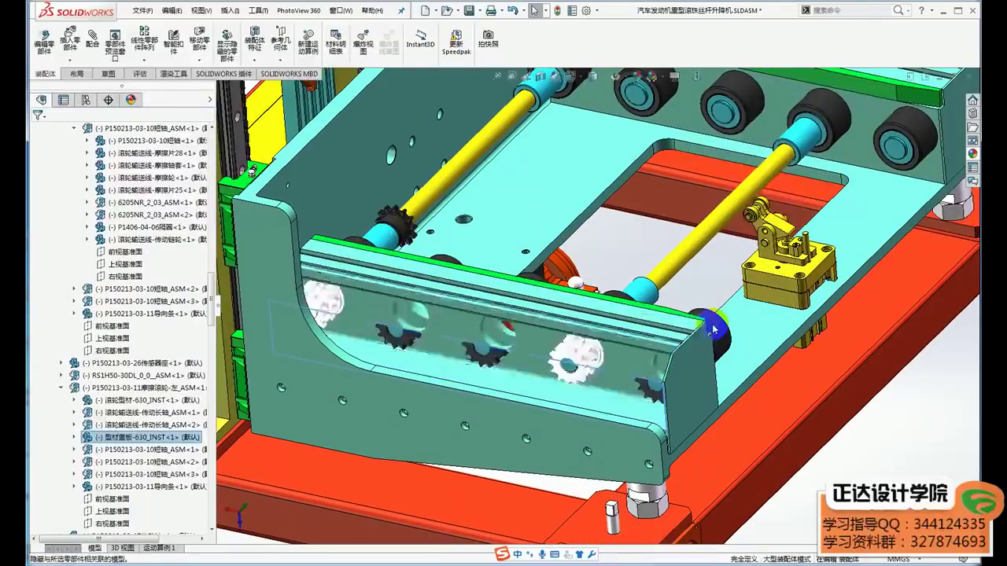
pyautogui.moveTo(715, 472); pyautogui.dragTo(692, 441, button='middle')
pyautogui.scroll(-3, 385, 304)
pyautogui.moveTo(385, 304); pyautogui.dragTo(358, 312, button='middle')
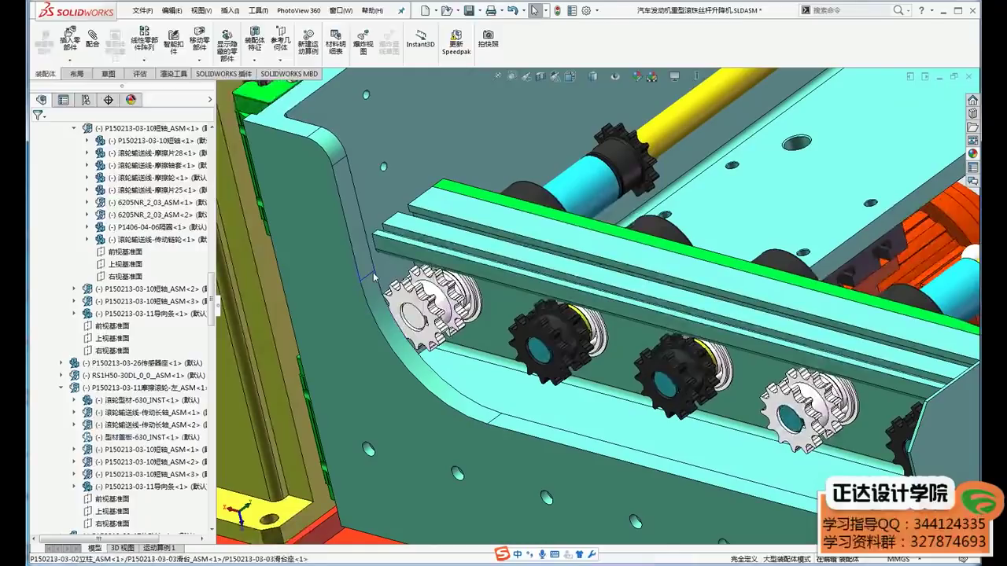
pyautogui.scroll(3, 374, 277)
pyautogui.moveTo(516, 303); pyautogui.dragTo(739, 357)
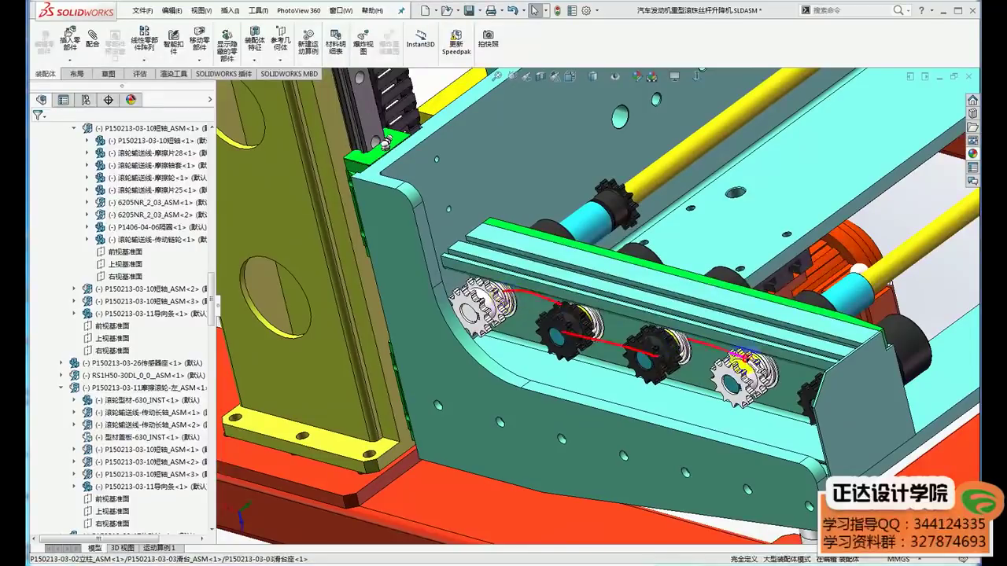
pyautogui.press('Escape')
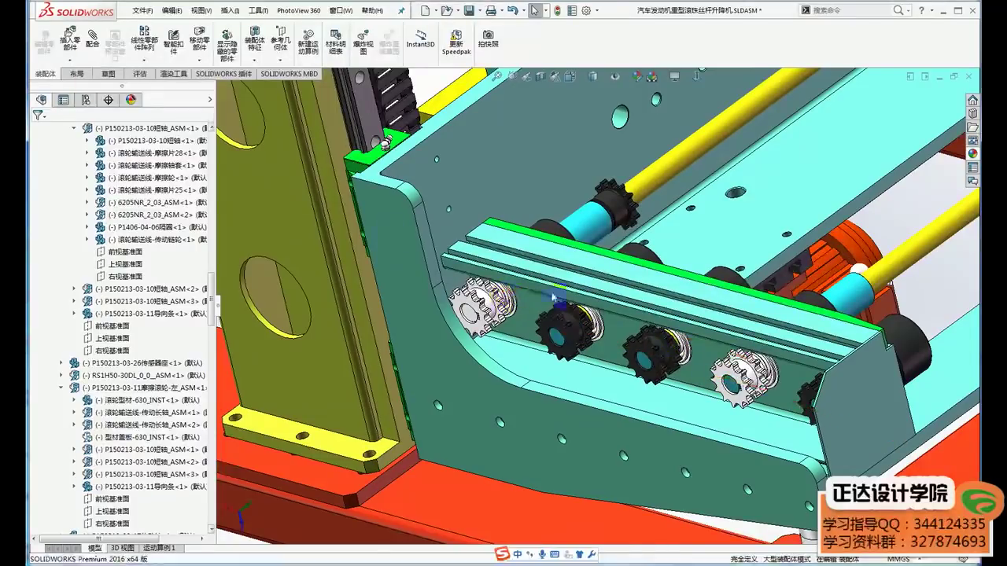
# Step: Orbit out to the whole machine and undo to restore the front cover plate
pyautogui.scroll(5, 553, 297)
pyautogui.moveTo(587, 443)
pyautogui.mouseDown(button='middle')
pyautogui.moveTo(565, 419)
pyautogui.moveTo(589, 434)
pyautogui.moveTo(602, 418)
pyautogui.mouseUp(button='middle')
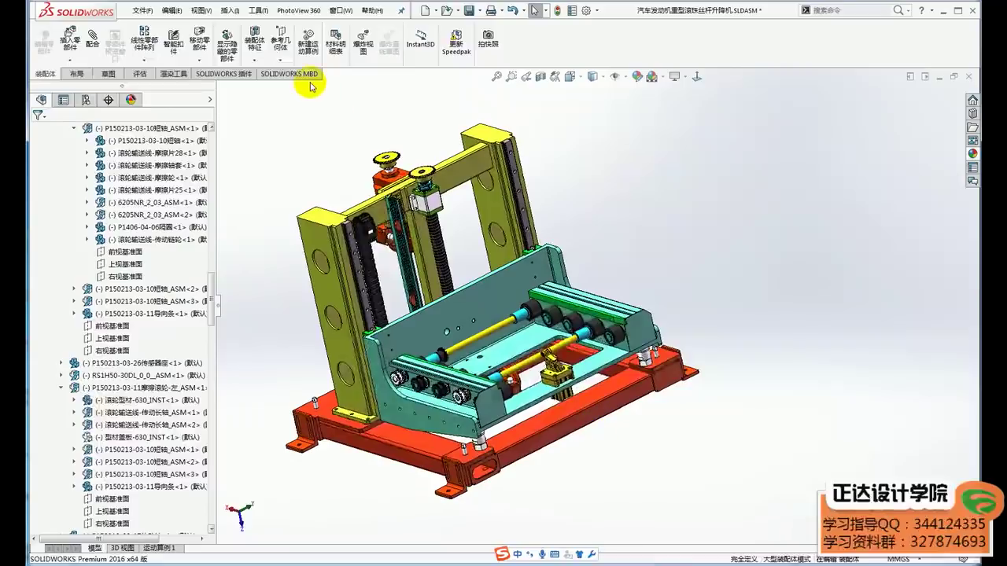
pyautogui.click(512, 10)
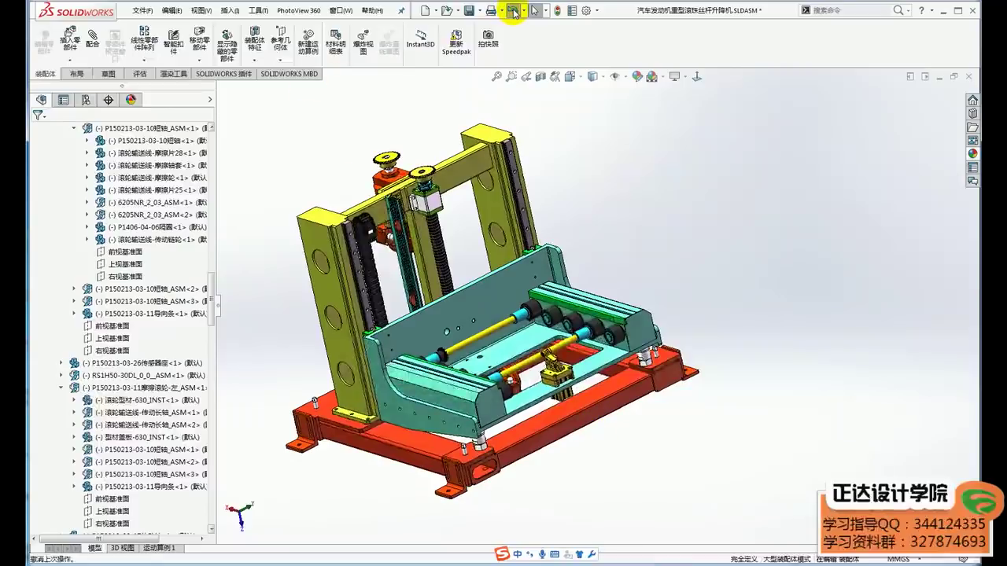
# Step: Undo to restore the tray fixture and give the model view the full window width
pyautogui.click(512, 11)
pyautogui.moveTo(539, 158); pyautogui.dragTo(554, 166, button='middle')
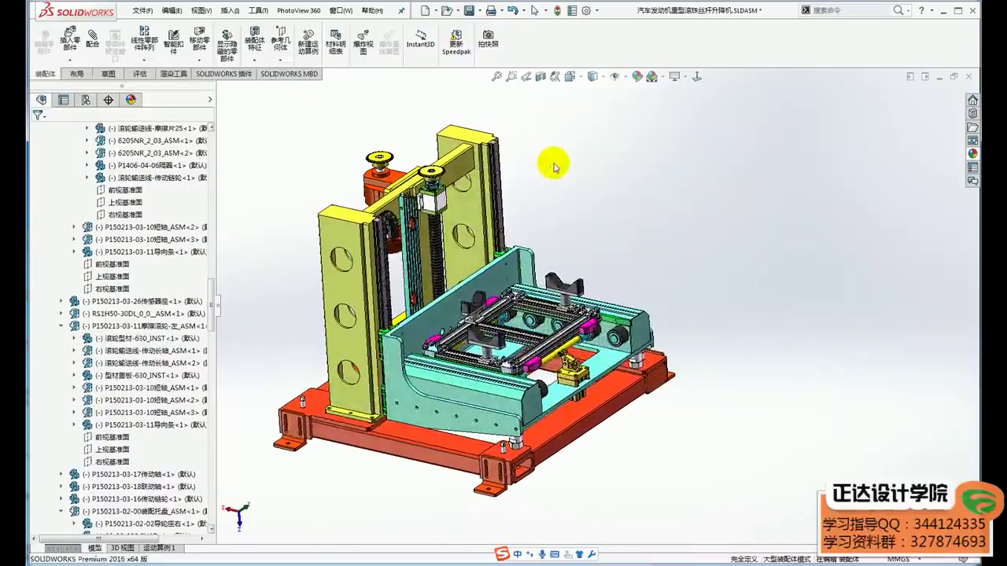
pyautogui.click(218, 303)
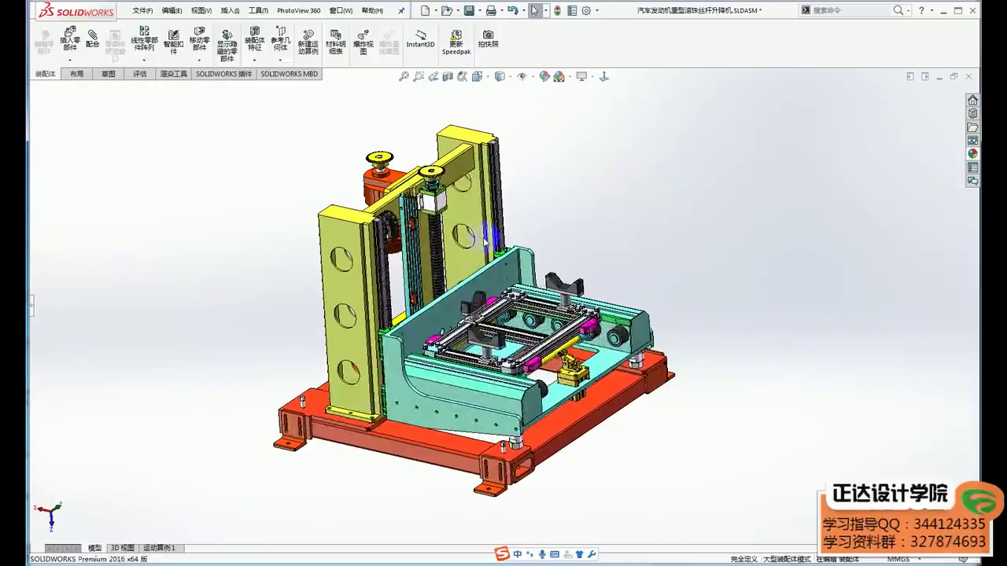
pyautogui.scroll(-2, 486, 234)
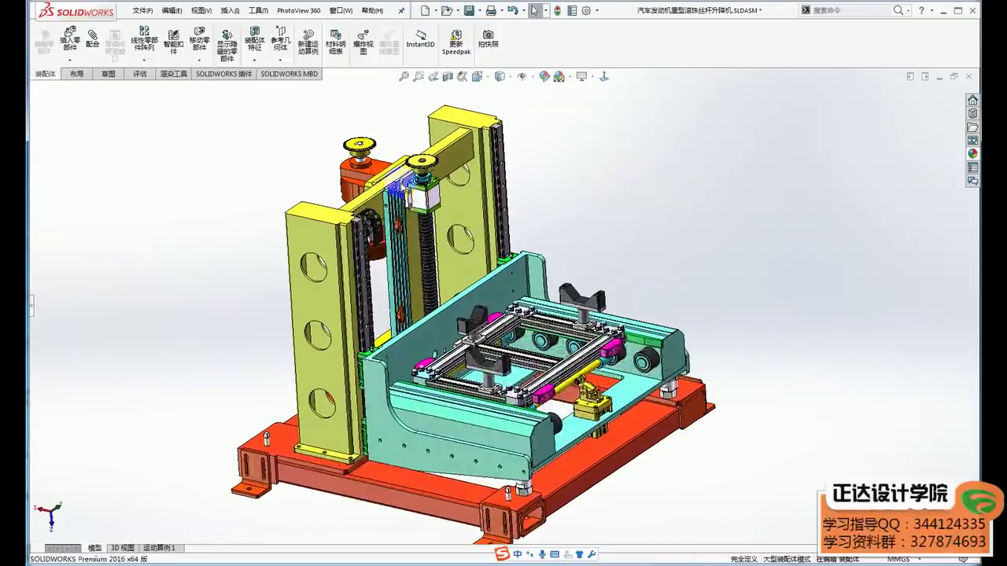
pyautogui.scroll(-3, 369, 164)
pyautogui.scroll(-3, 390, 168)
# Step: Orbit the machine to a near-front view of the whole lift frame and base
pyautogui.moveTo(391, 168)
pyautogui.mouseDown(button='middle')
pyautogui.moveTo(449, 225)
pyautogui.moveTo(427, 191)
pyautogui.moveTo(471, 224)
pyautogui.mouseUp(button='middle')
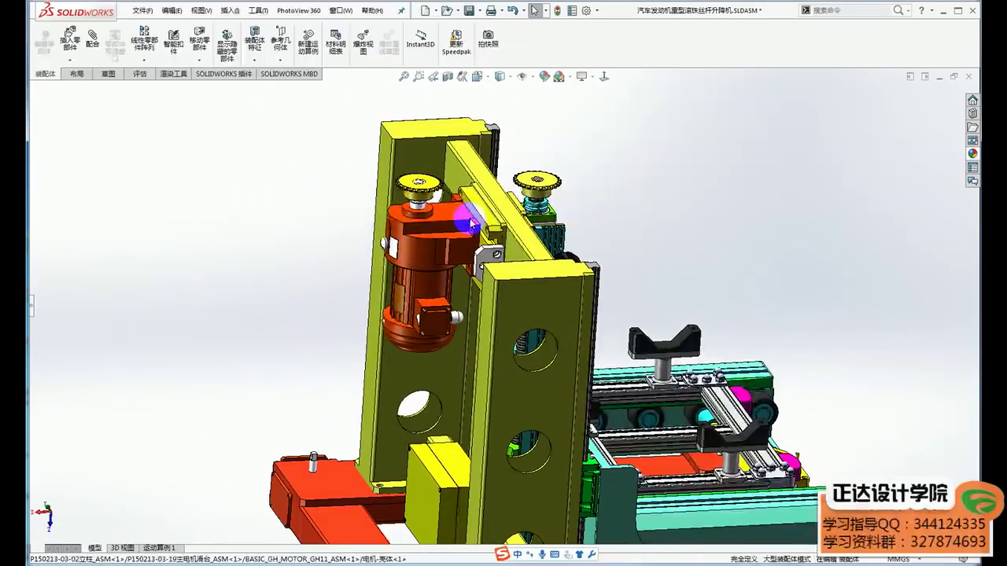
pyautogui.scroll(3, 483, 281)
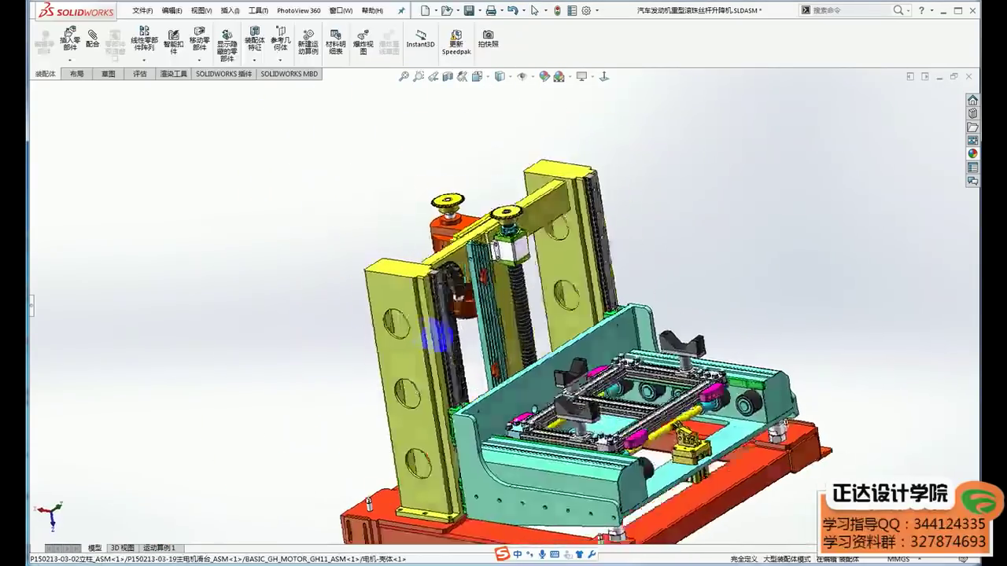
pyautogui.moveTo(483, 281); pyautogui.dragTo(444, 339, button='middle')
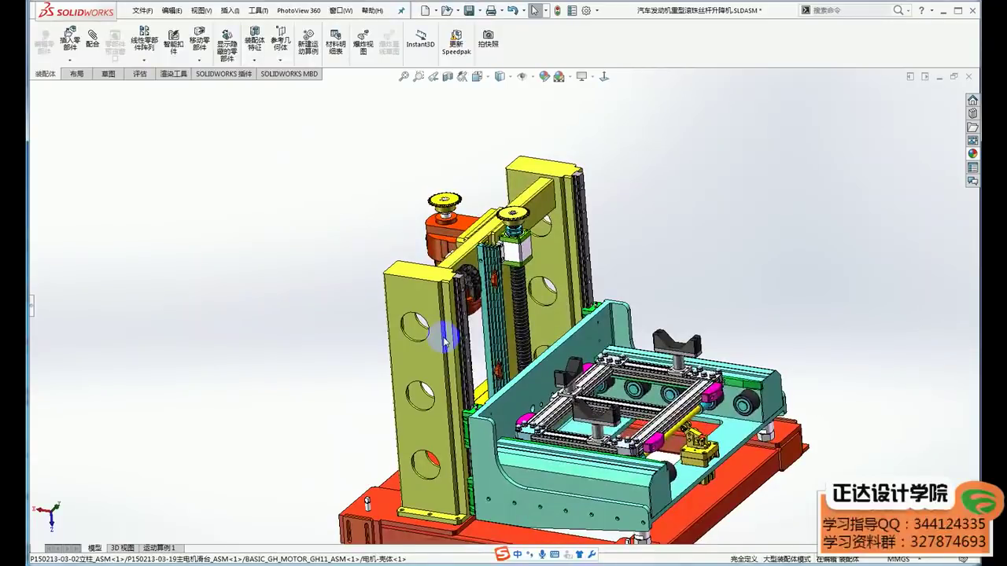
pyautogui.moveTo(444, 339)
pyautogui.mouseDown(button='middle')
pyautogui.moveTo(659, 339)
pyautogui.moveTo(508, 412)
pyautogui.moveTo(498, 479)
pyautogui.mouseUp(button='middle')
pyautogui.scroll(-3, 659, 339)
# Step: Select the orange sensor and orbit around it from several angles, then deselect it
pyautogui.click(505, 458)
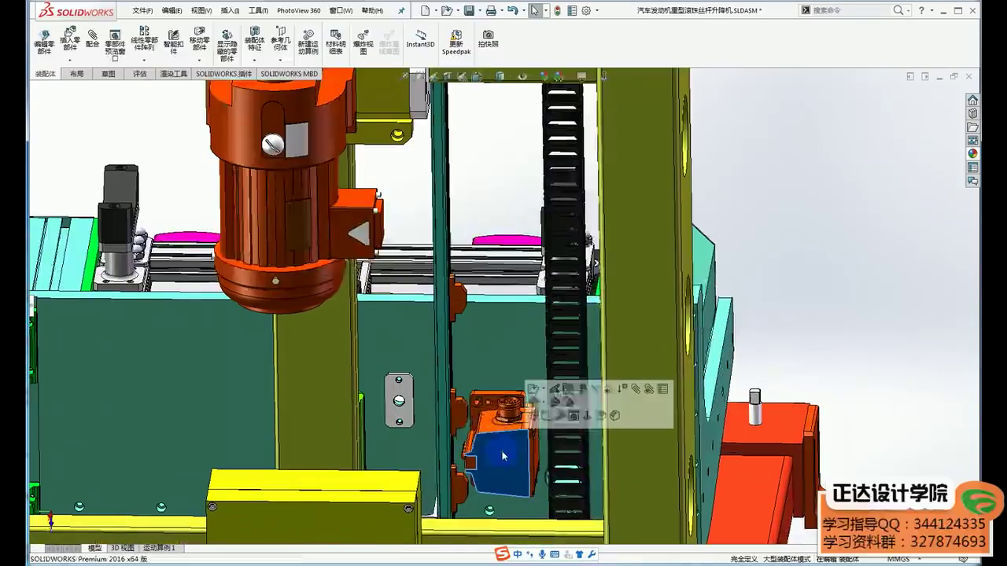
pyautogui.scroll(3, 496, 449)
pyautogui.moveTo(496, 448); pyautogui.dragTo(478, 411, button='middle')
pyautogui.scroll(-1, 477, 410)
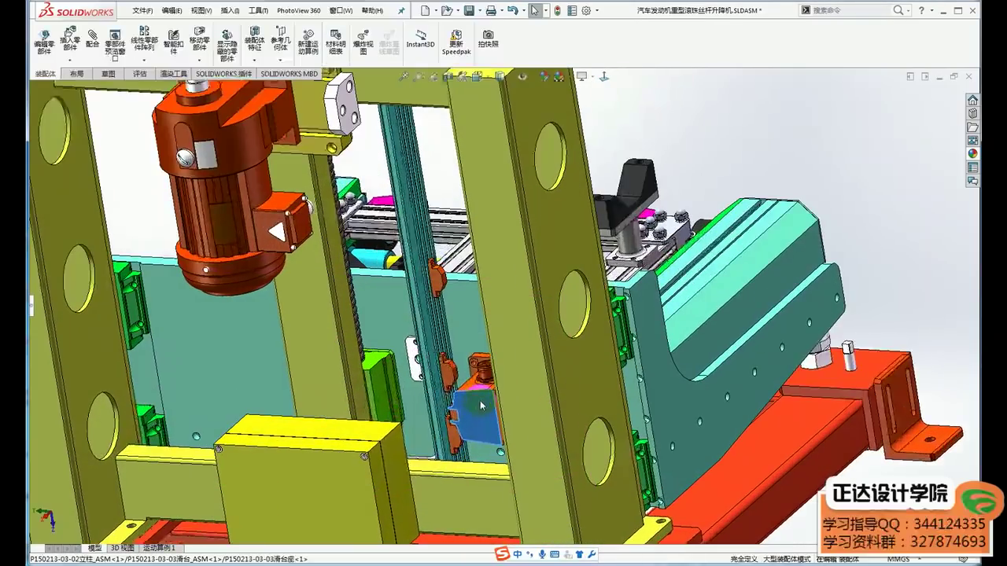
pyautogui.scroll(-1, 479, 408)
pyautogui.scroll(-1, 480, 405)
pyautogui.moveTo(480, 405); pyautogui.dragTo(485, 399, button='middle')
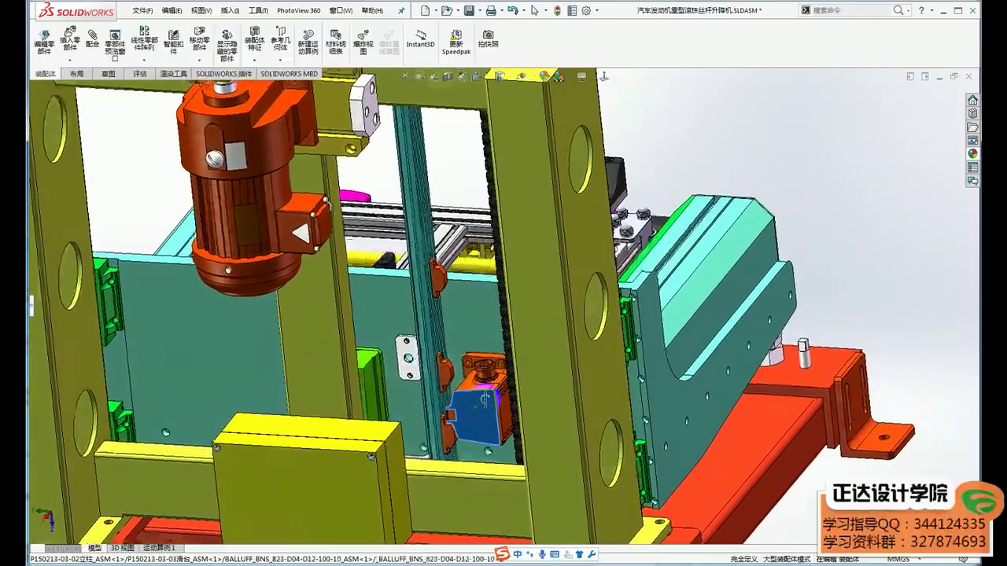
pyautogui.scroll(2, 486, 399)
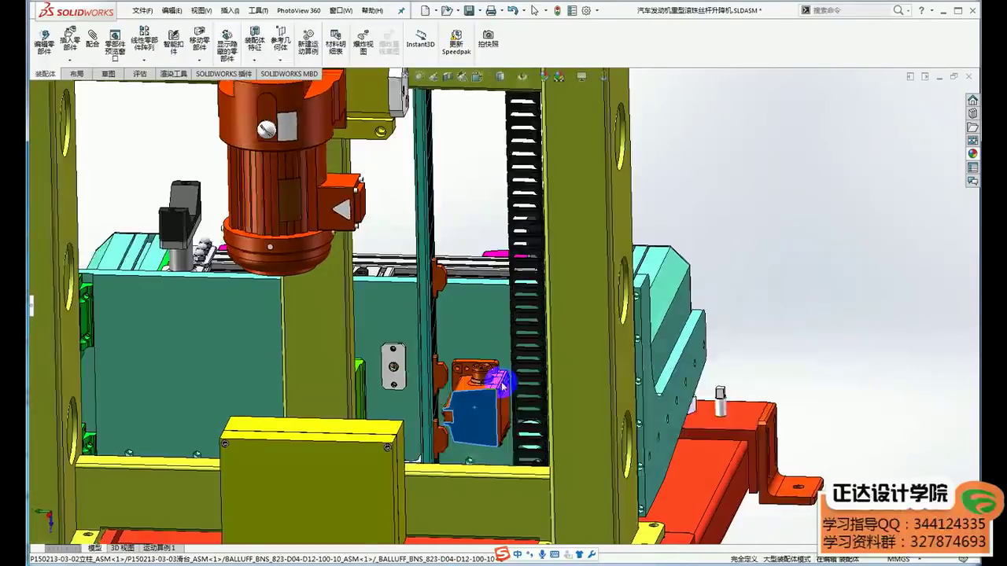
pyautogui.click(863, 435)
# Step: Orbit to an oblique angle around the sensor
pyautogui.scroll(1, 824, 409)
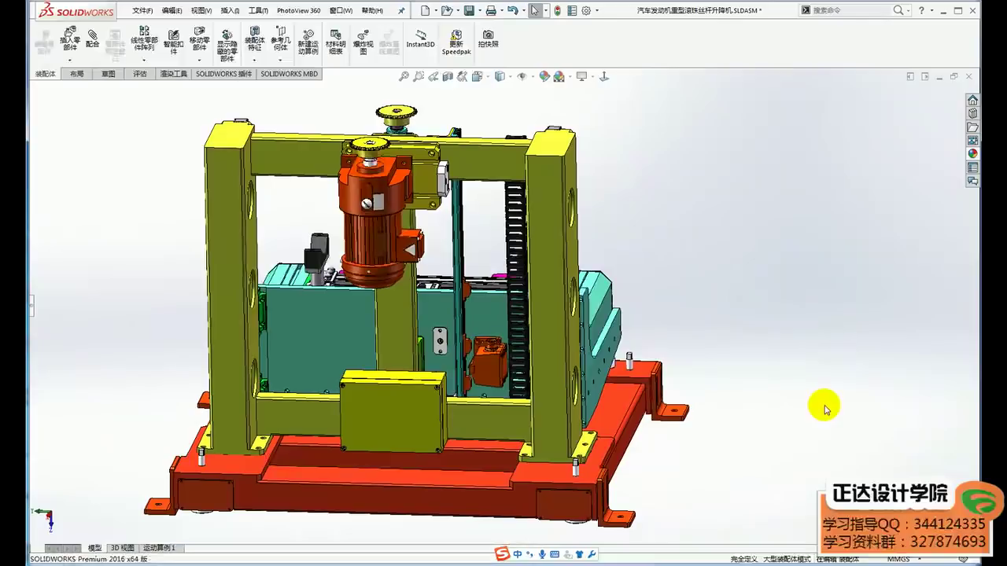
pyautogui.moveTo(636, 412); pyautogui.dragTo(616, 429)
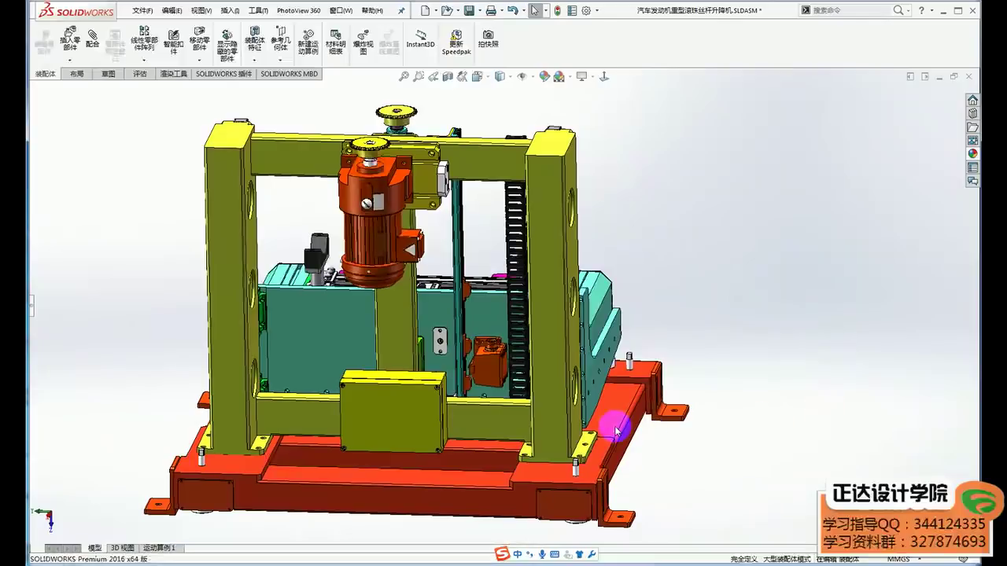
pyautogui.scroll(-2, 553, 386)
pyautogui.scroll(-2, 461, 349)
pyautogui.scroll(-2, 456, 377)
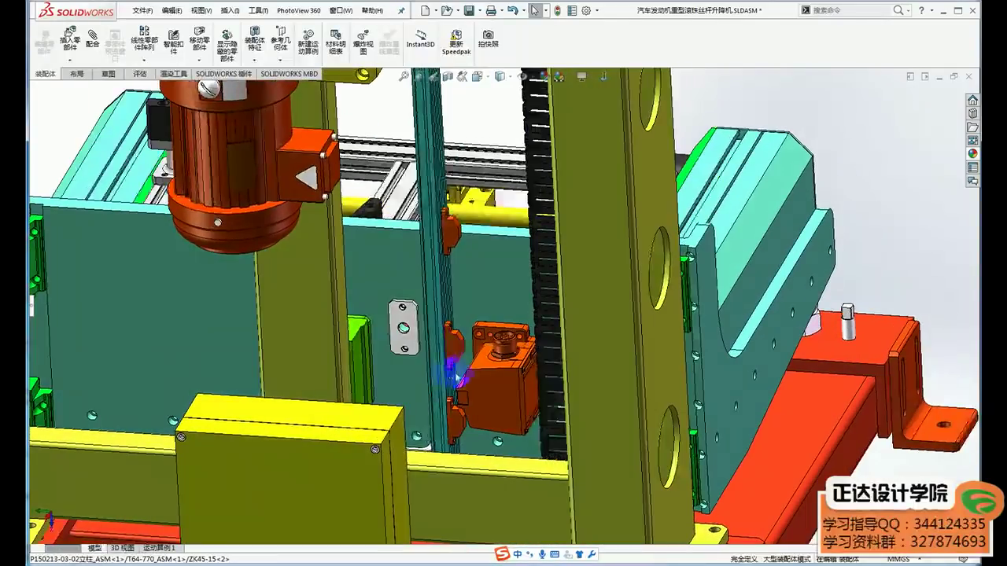
pyautogui.scroll(3, 456, 380)
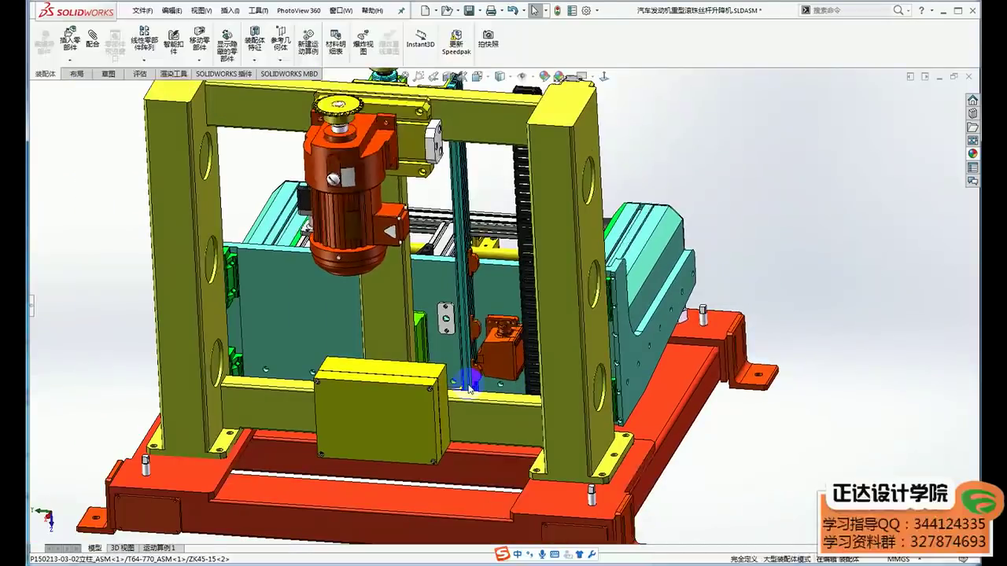
pyautogui.scroll(-2, 472, 382)
pyautogui.scroll(-2, 482, 346)
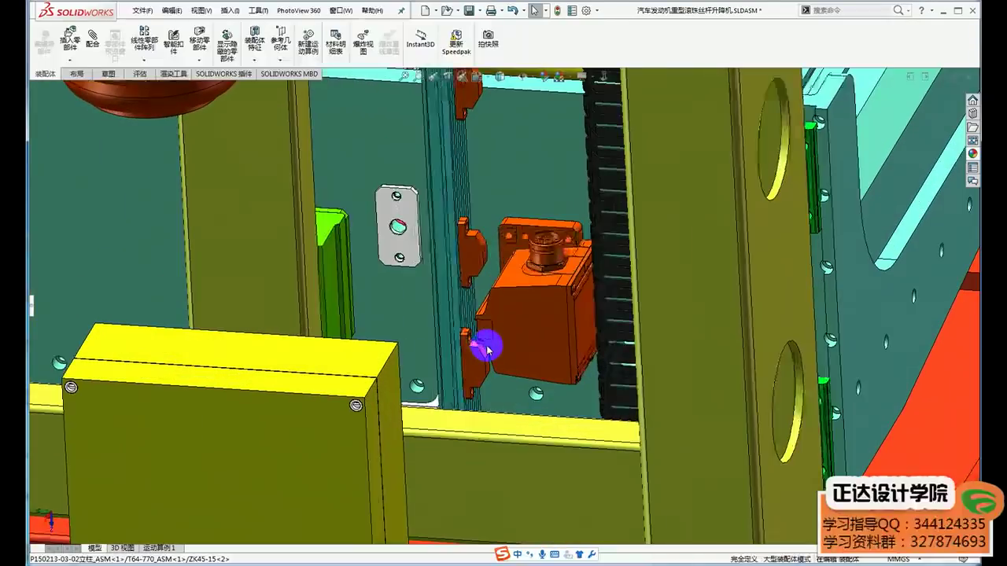
pyautogui.scroll(-2, 464, 329)
pyautogui.moveTo(472, 338)
pyautogui.mouseDown(button='middle')
pyautogui.moveTo(544, 325)
pyautogui.moveTo(471, 300)
pyautogui.moveTo(483, 308)
pyautogui.moveTo(477, 315)
pyautogui.moveTo(451, 309)
pyautogui.mouseUp(button='middle')
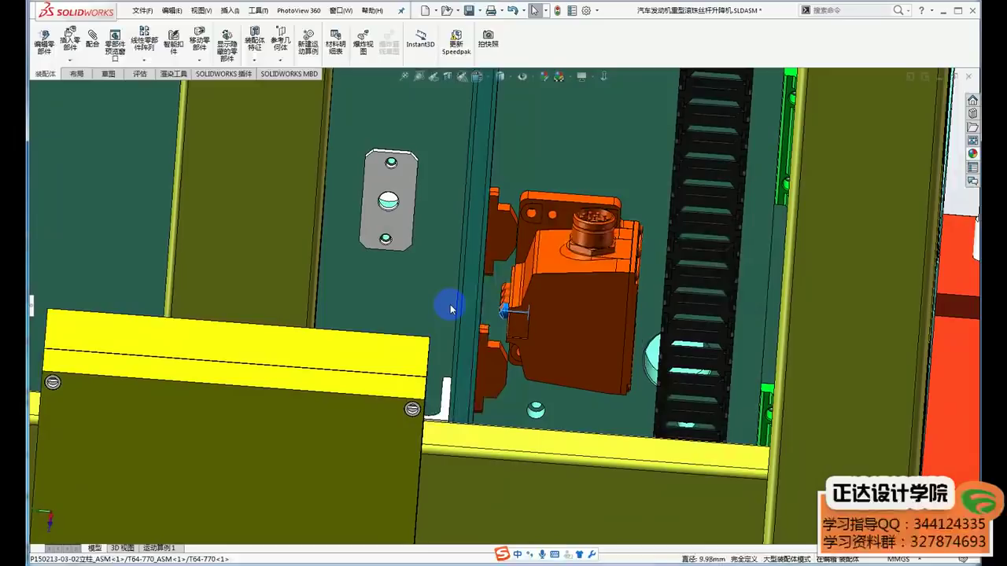
# Step: Select the bracket face beside the sensor and read the round edge's 9.98 mm diameter
pyautogui.scroll(1, 514, 285)
pyautogui.scroll(3, 478, 281)
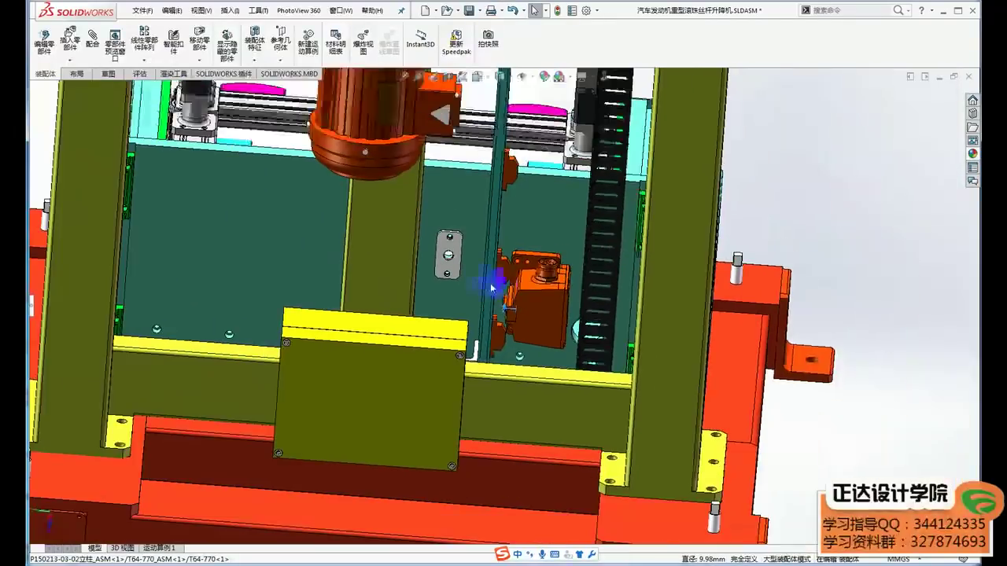
pyautogui.moveTo(479, 281); pyautogui.dragTo(506, 281, button='middle')
pyautogui.scroll(-2, 512, 288)
pyautogui.click(509, 286)
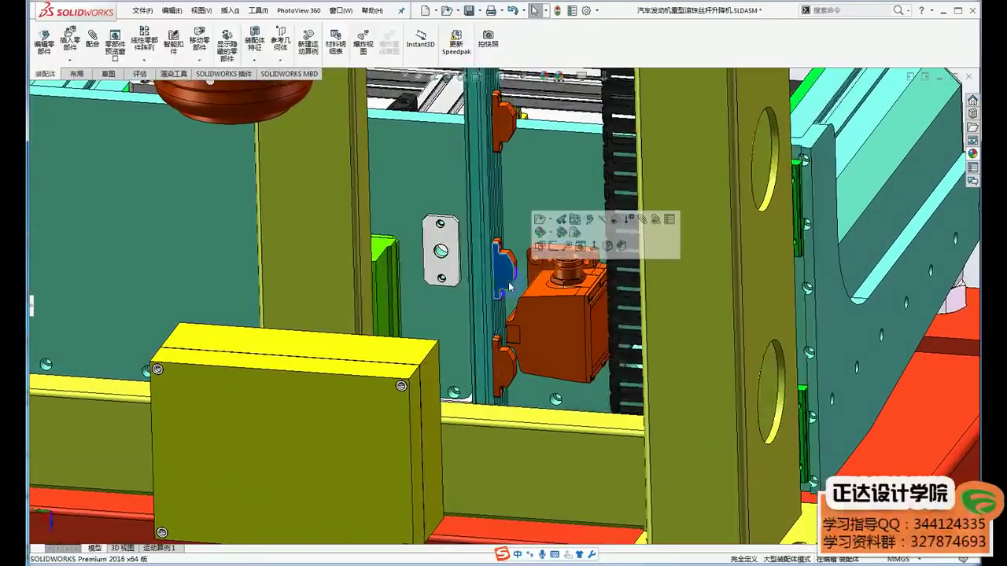
pyautogui.scroll(-2, 520, 295)
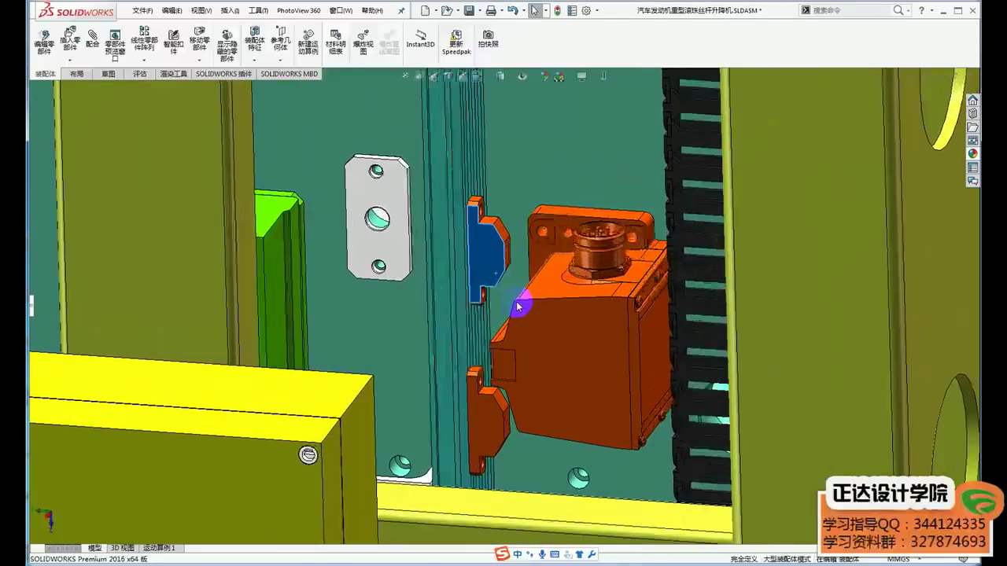
pyautogui.scroll(-1, 503, 299)
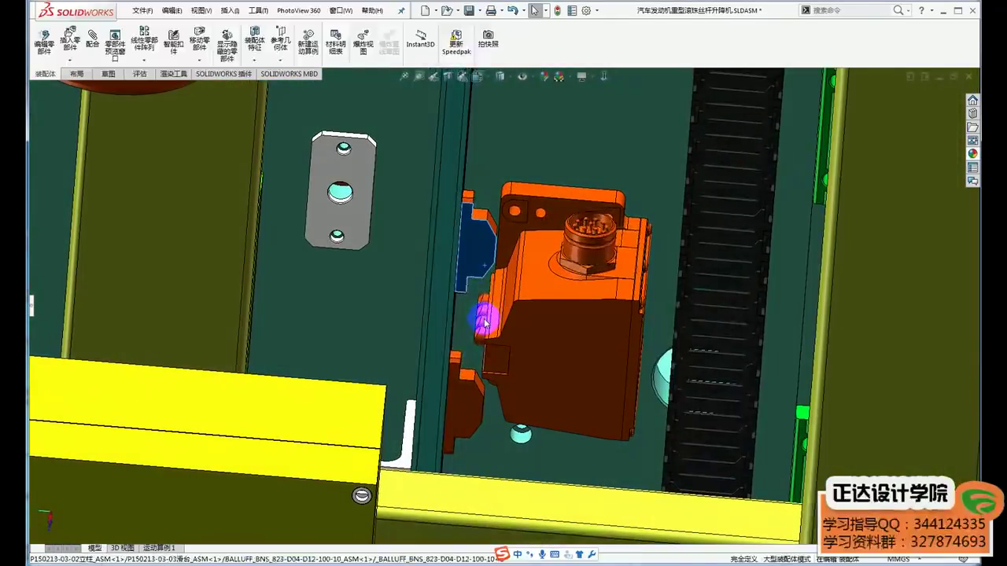
pyautogui.click(481, 319)
pyautogui.scroll(2, 481, 318)
pyautogui.scroll(2, 472, 299)
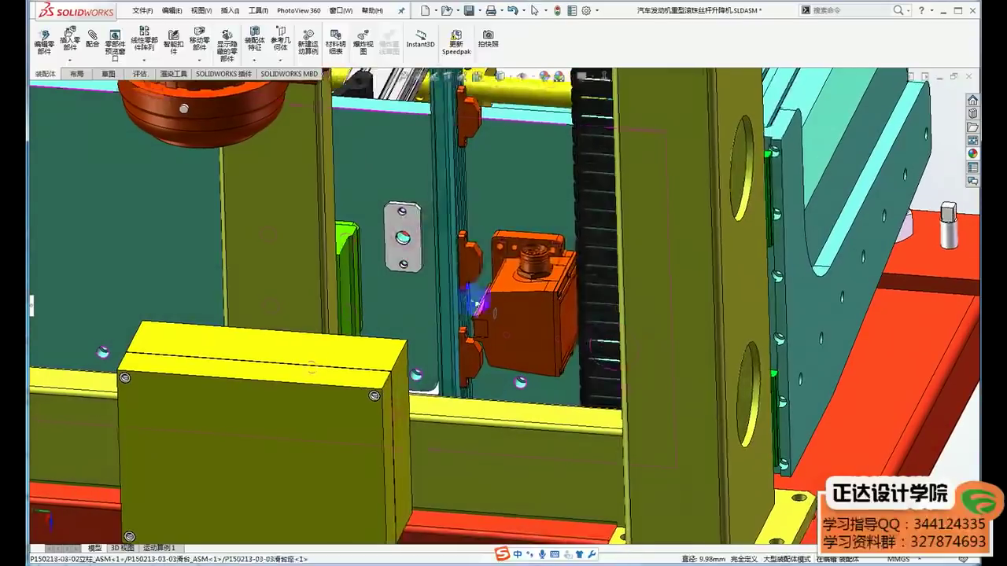
pyautogui.scroll(3, 496, 303)
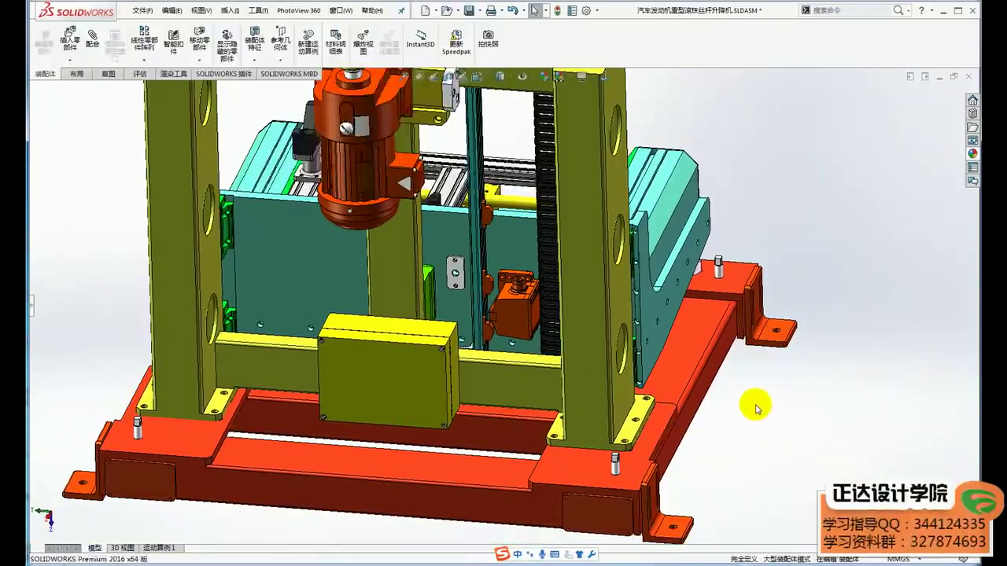
pyautogui.scroll(2, 746, 399)
pyautogui.scroll(-5, 764, 435)
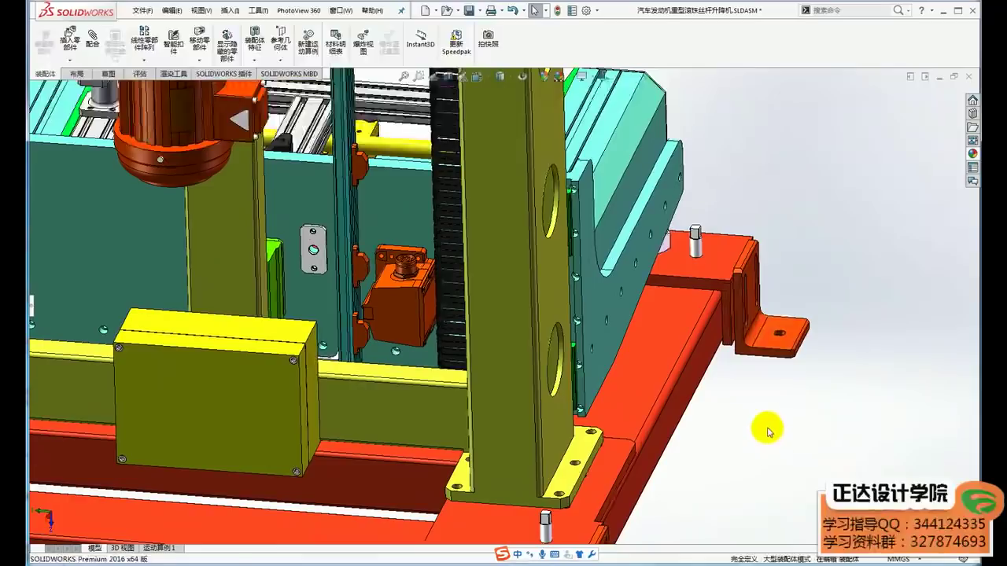
# Step: Pan to a close-up of the sensor, then orbit toward the rail, drag chain and ball screw
pyautogui.keyDown('ctrl'); pyautogui.moveTo(764, 427); pyautogui.dragTo(834, 476, button='middle'); pyautogui.keyUp('ctrl')
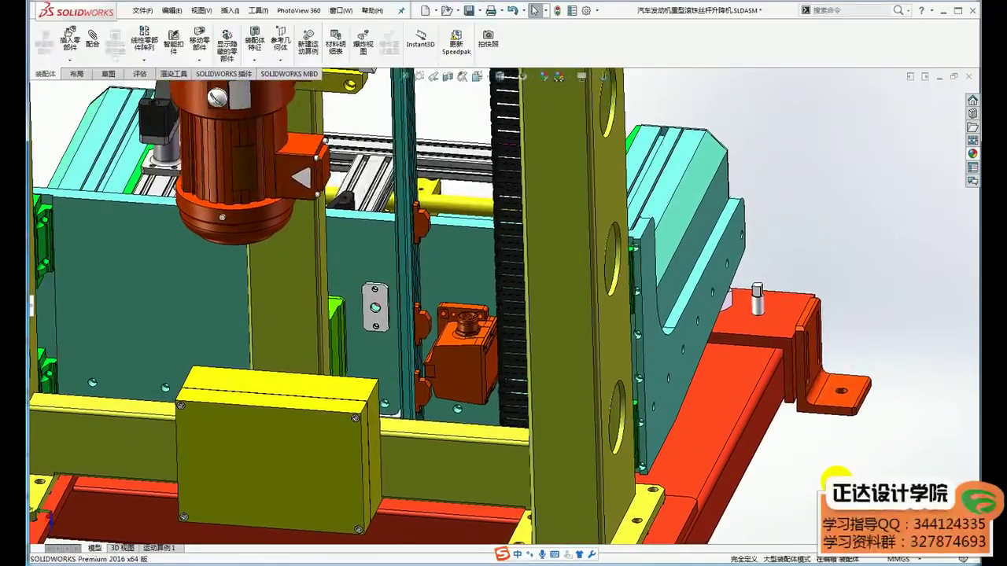
pyautogui.scroll(-2, 416, 341)
pyautogui.scroll(-3, 432, 303)
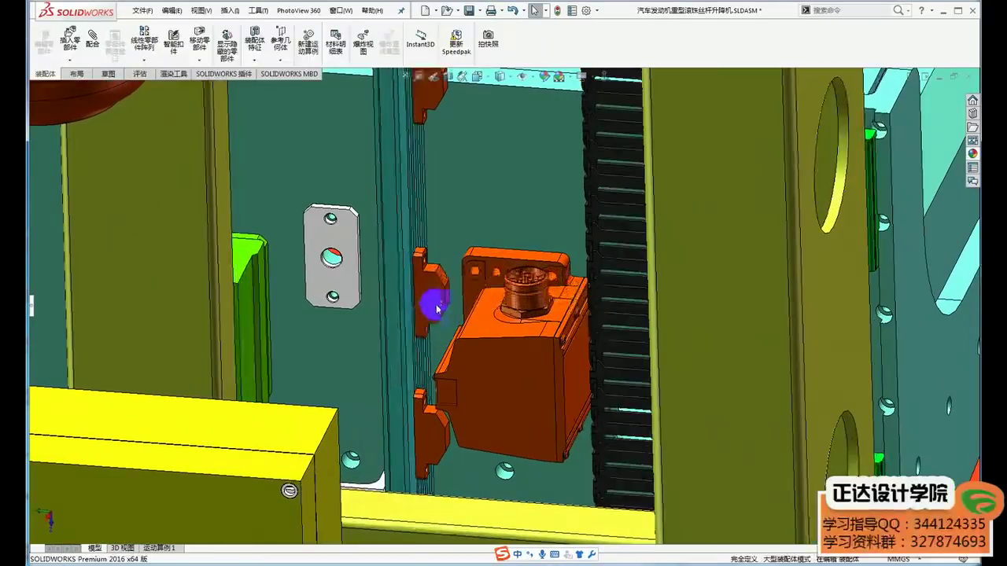
pyautogui.scroll(2, 438, 221)
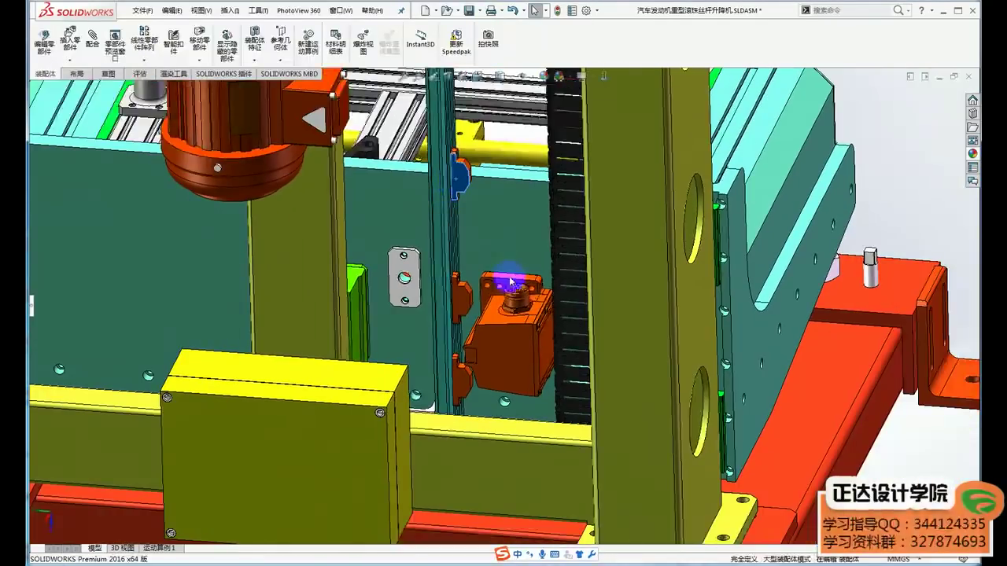
pyautogui.scroll(2, 641, 367)
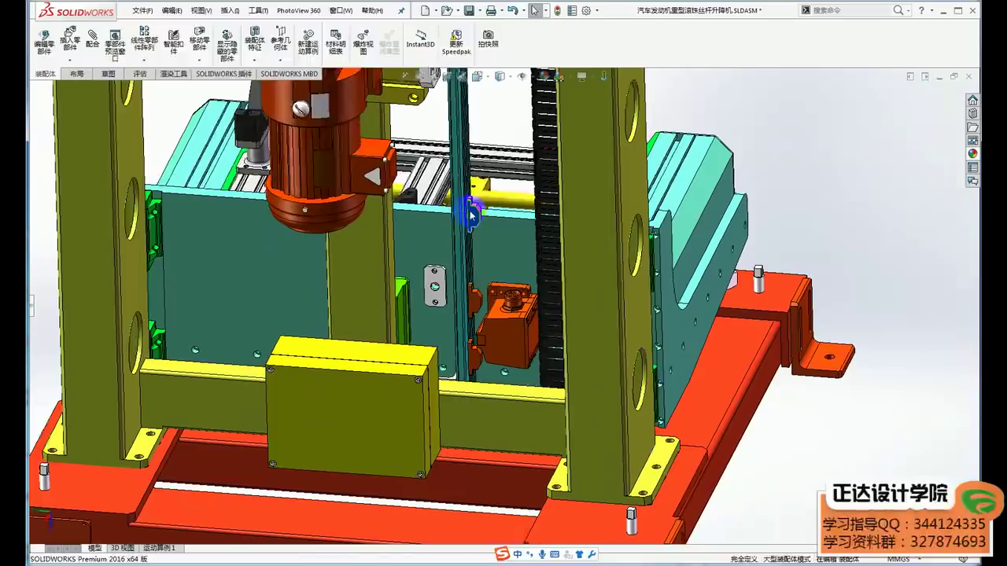
pyautogui.scroll(-1, 470, 209)
pyautogui.scroll(-1, 498, 373)
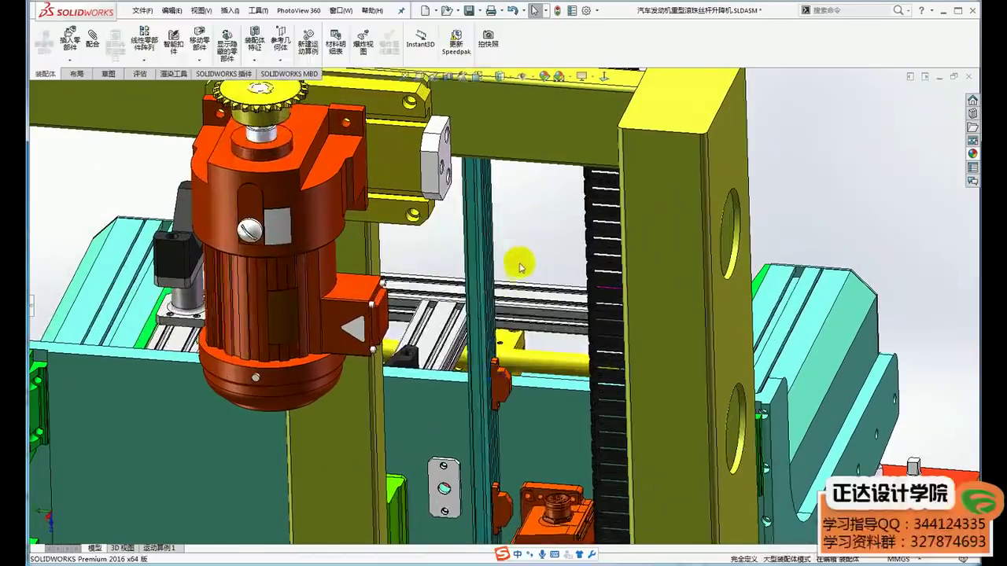
pyautogui.scroll(1, 523, 271)
pyautogui.moveTo(523, 271); pyautogui.dragTo(511, 251, button='middle')
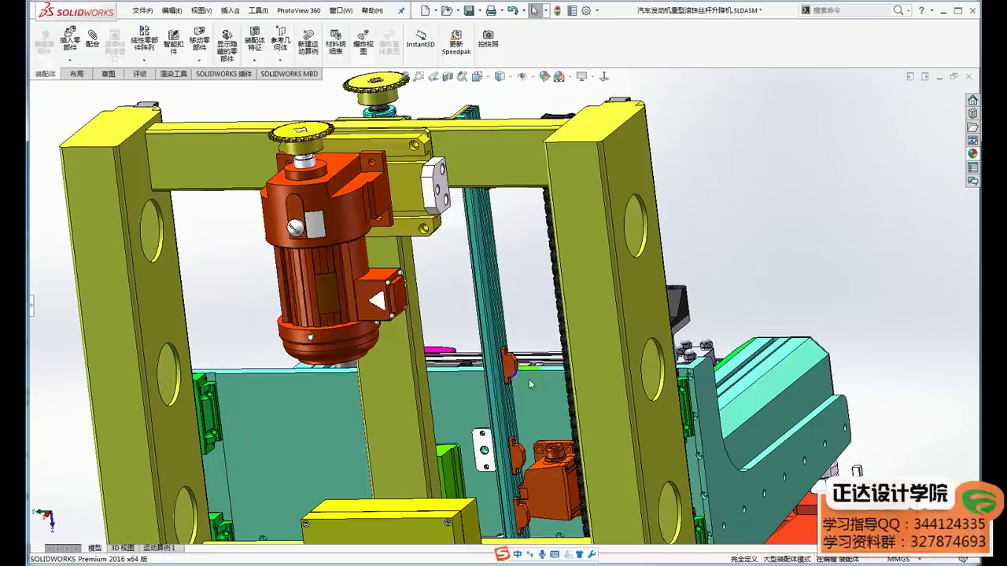
pyautogui.scroll(2, 508, 347)
pyautogui.moveTo(659, 275)
pyautogui.mouseDown(button='middle')
pyautogui.moveTo(575, 259)
pyautogui.moveTo(591, 213)
pyautogui.moveTo(527, 231)
pyautogui.moveTo(633, 309)
pyautogui.mouseUp(button='middle')
pyautogui.scroll(-2, 592, 212)
pyautogui.scroll(-2, 591, 212)
# Step: Select the small orange clip on the slide rail
pyautogui.scroll(-2, 592, 213)
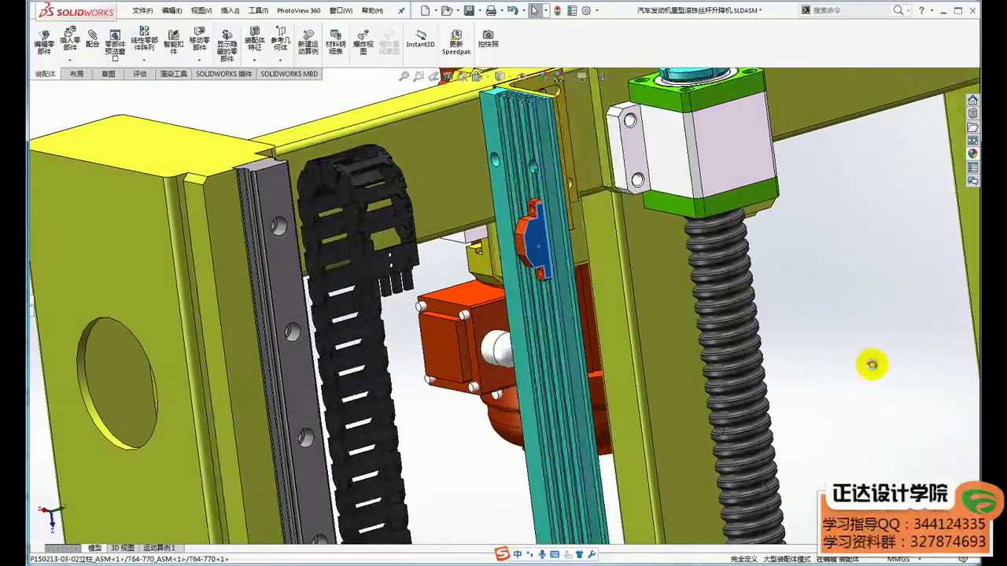
pyautogui.scroll(2, 818, 354)
pyautogui.scroll(-2, 746, 351)
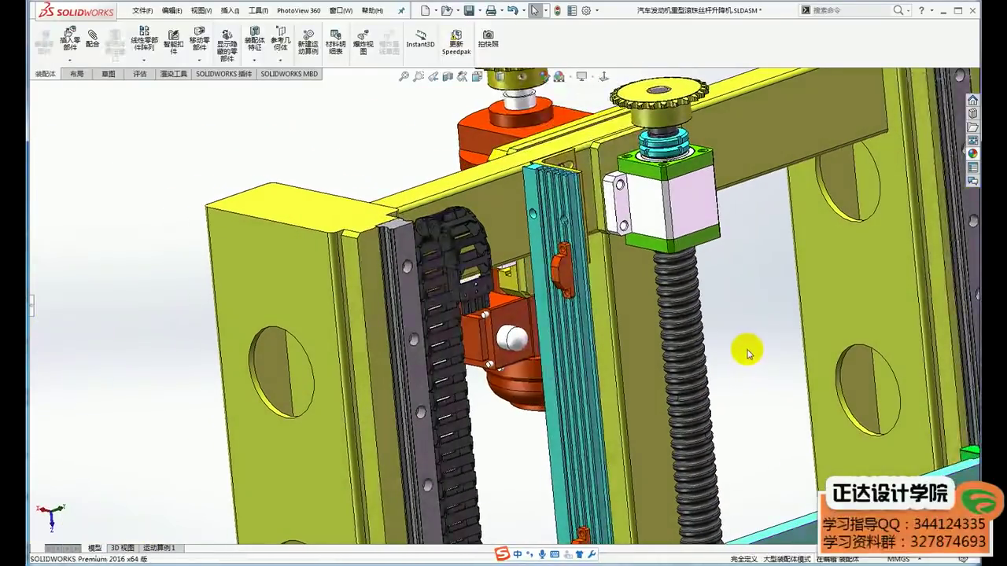
pyautogui.click(619, 310)
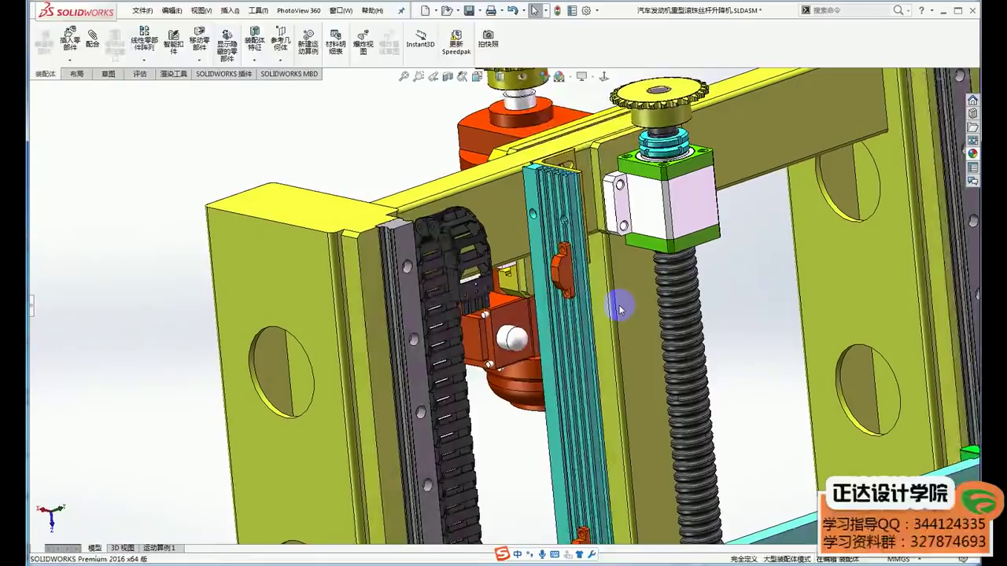
pyautogui.scroll(-2, 620, 309)
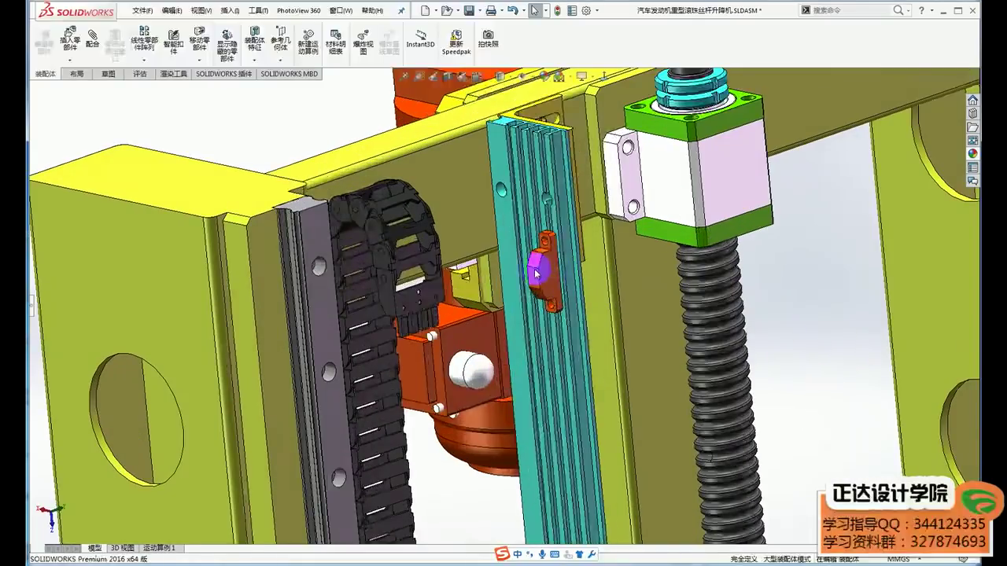
pyautogui.click(541, 276)
# Step: Zoom around the rear motor and shift the assembly up and left
pyautogui.scroll(4, 542, 336)
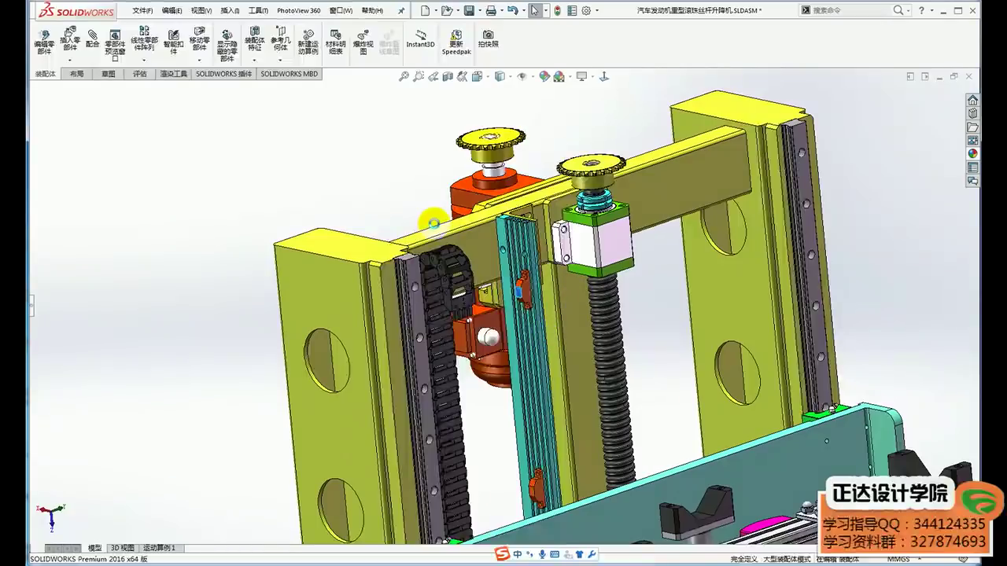
pyautogui.scroll(1, 433, 223)
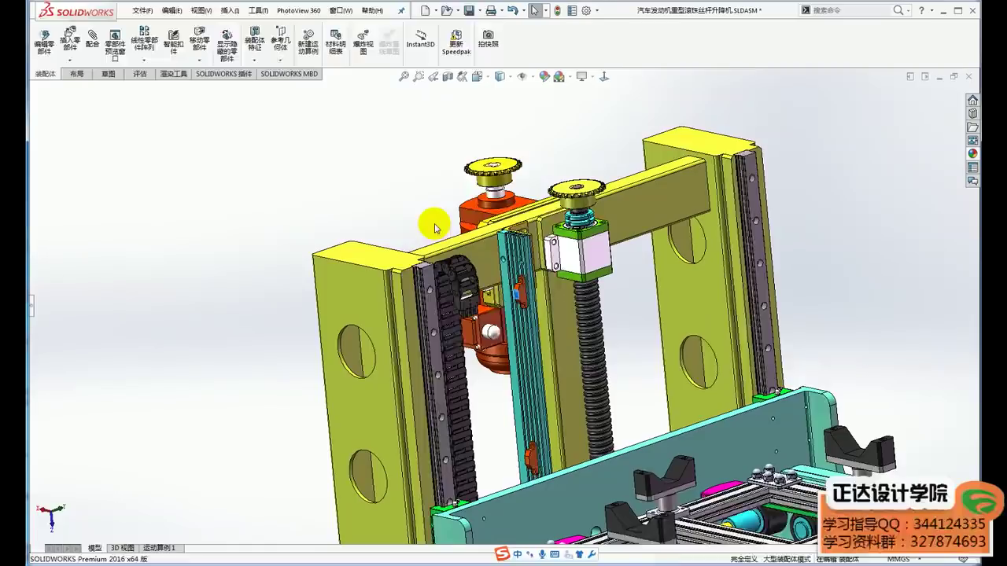
pyautogui.scroll(2, 586, 287)
pyautogui.scroll(-1, 600, 289)
pyautogui.scroll(-2, 599, 289)
pyautogui.scroll(-2, 461, 234)
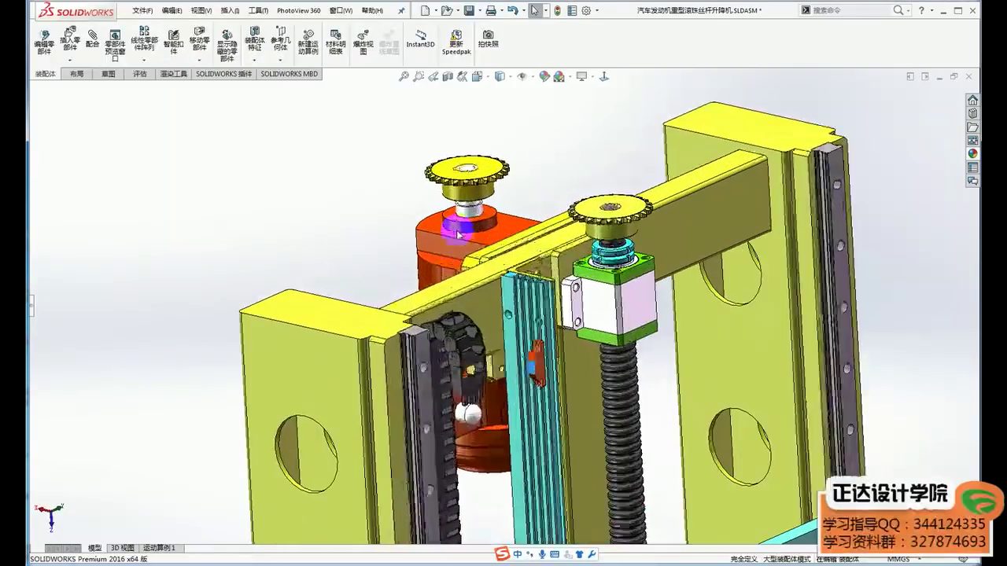
pyautogui.scroll(-2, 440, 234)
pyautogui.scroll(2, 428, 240)
pyautogui.scroll(2, 358, 224)
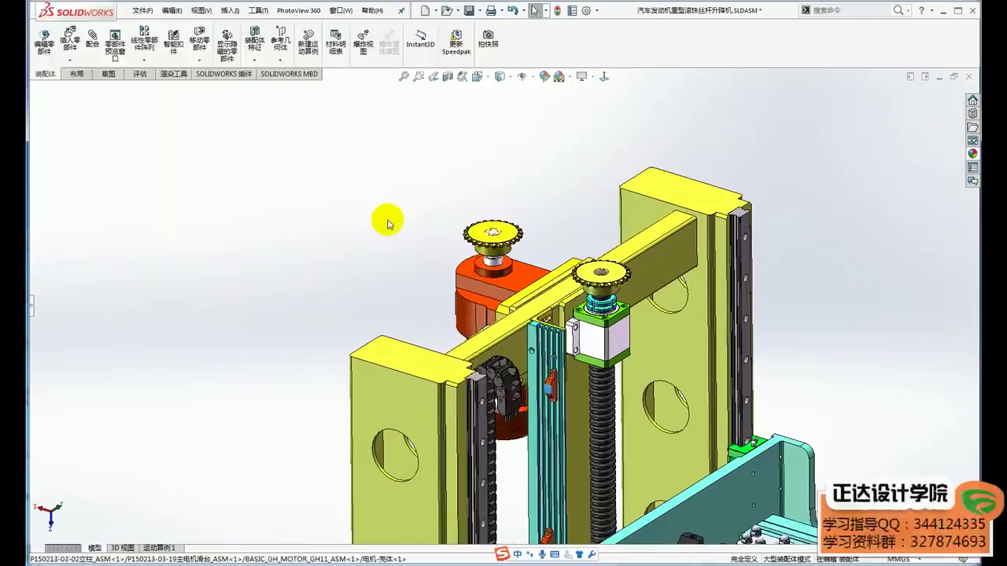
pyautogui.keyDown('ctrl'); pyautogui.moveTo(838, 360); pyautogui.dragTo(751, 317, button='middle'); pyautogui.keyUp('ctrl')
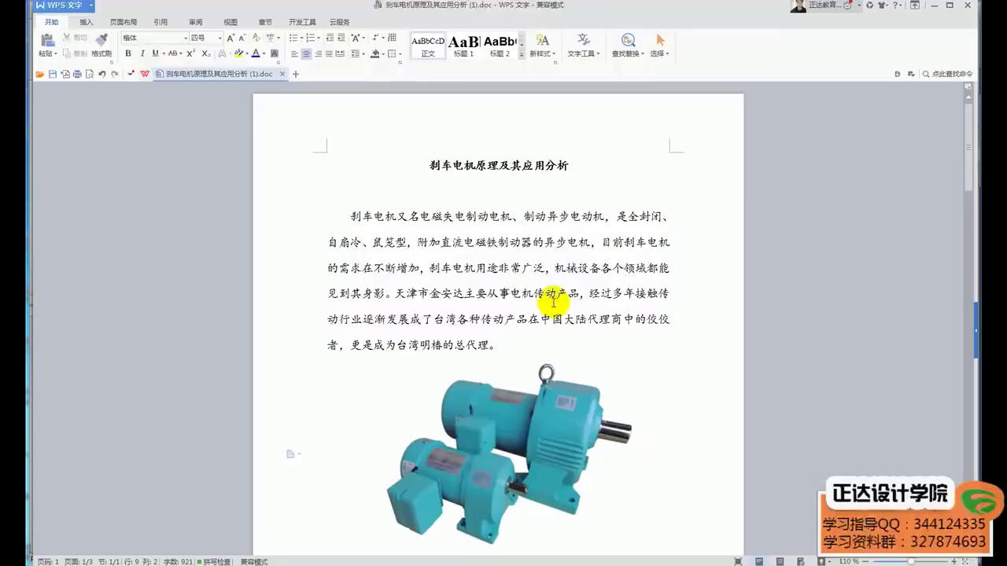
# Step: Scroll down to the page-2 paragraph explaining how the electromagnetic brake works
pyautogui.scroll(-2, 546, 284)
pyautogui.scroll(-1, 541, 273)
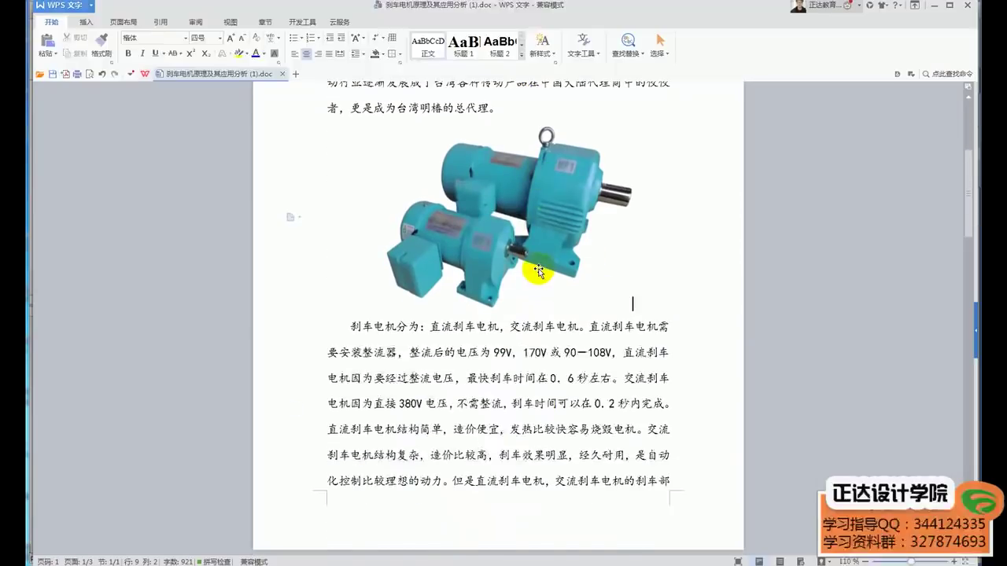
pyautogui.scroll(-5, 538, 271)
pyautogui.click(494, 305)
# Step: Highlight the term 电磁抱刹, clear the selection, and switch back to the SOLIDWORKS lift assembly
pyautogui.moveTo(549, 305); pyautogui.dragTo(590, 303)
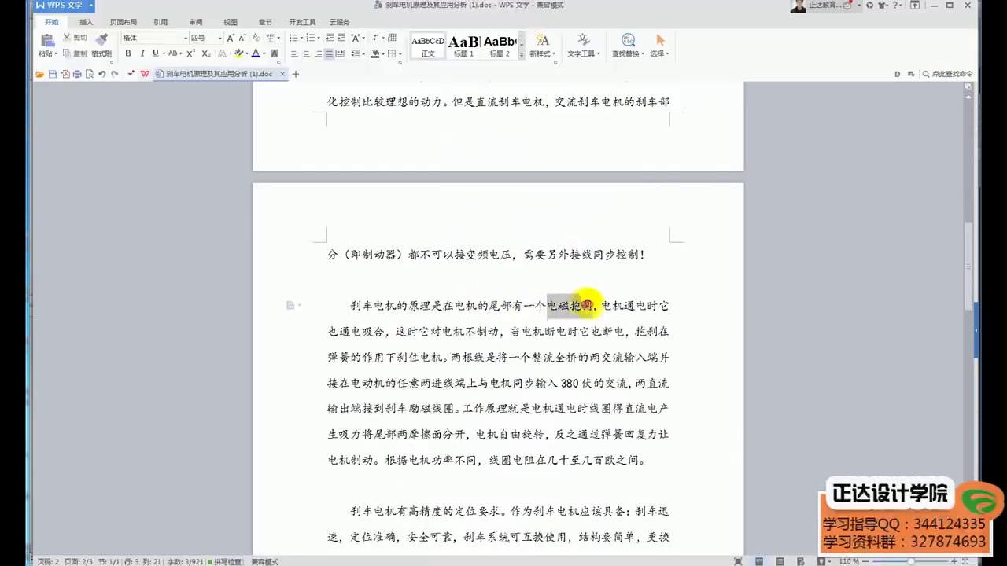
pyautogui.click(578, 461)
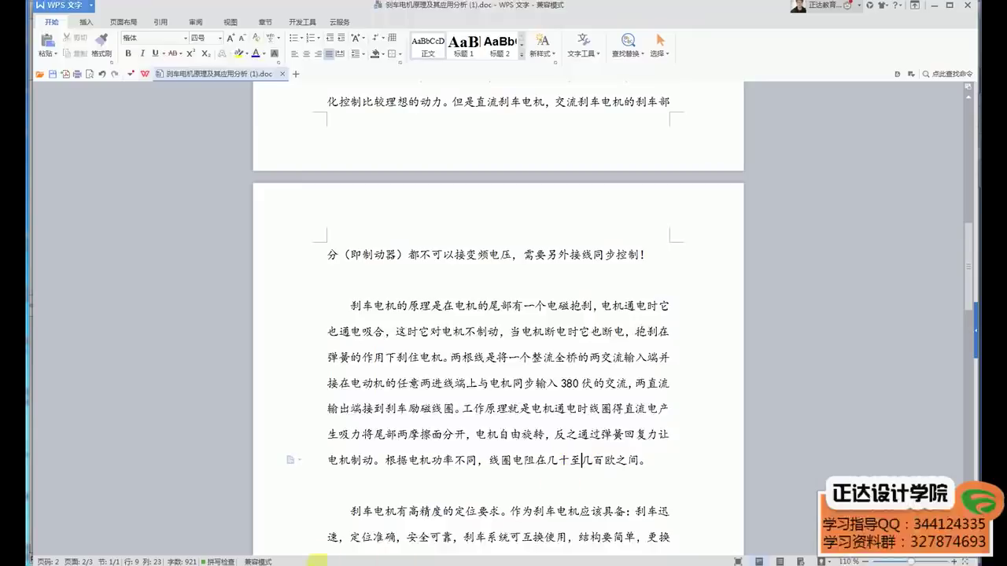
pyautogui.moveTo(321, 564)
pyautogui.click(374, 523)
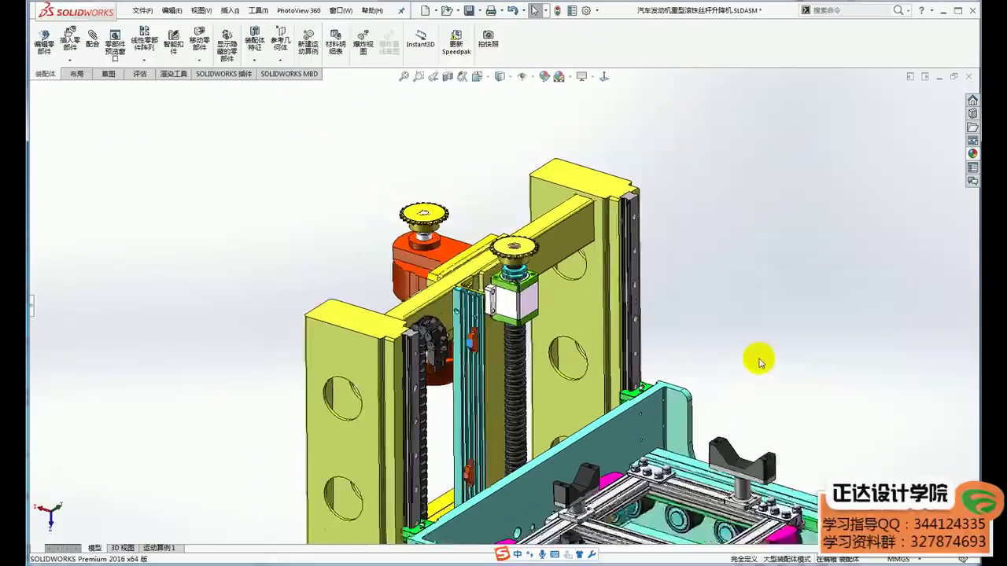
pyautogui.scroll(-2, 491, 309)
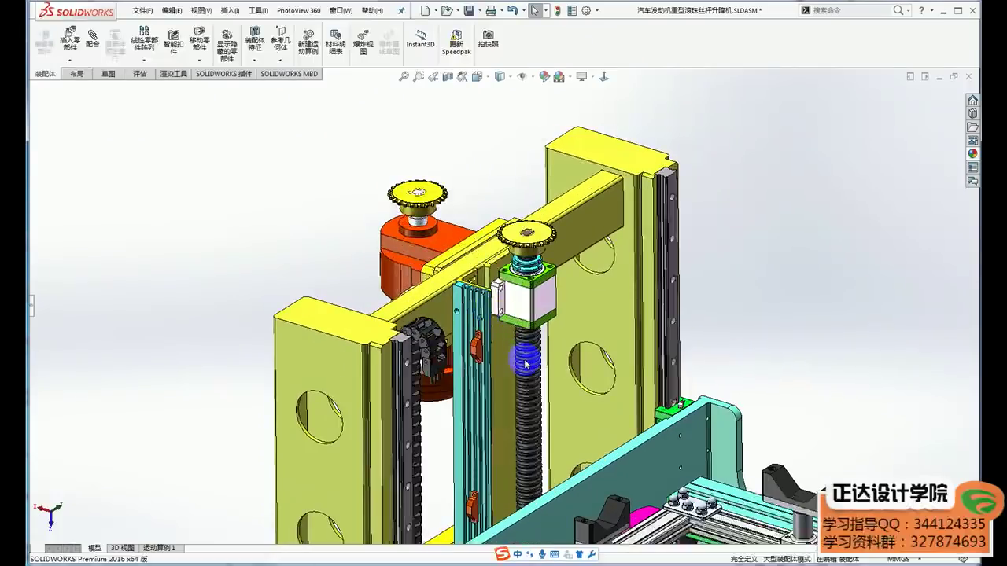
pyautogui.scroll(-3, 523, 346)
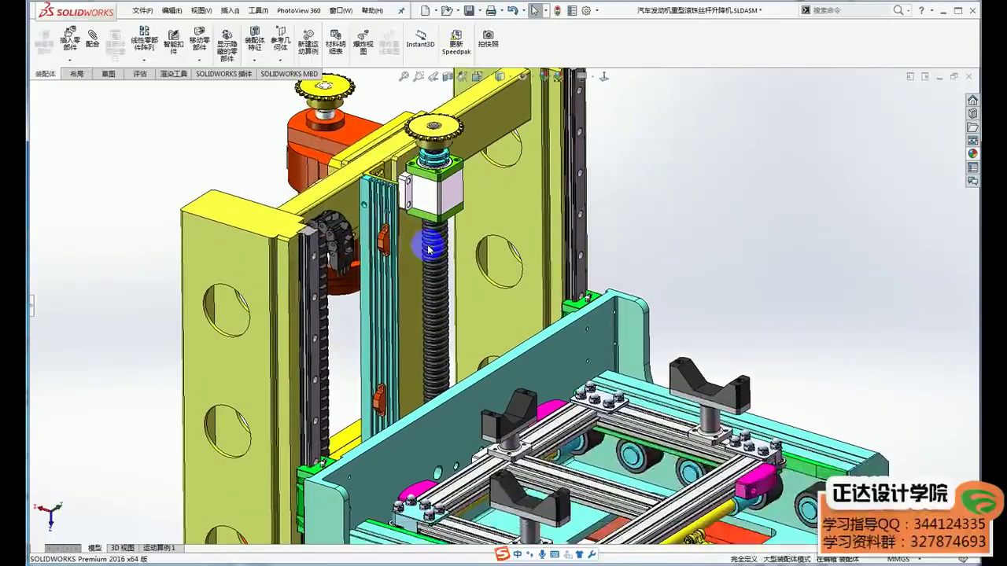
pyautogui.scroll(3, 428, 250)
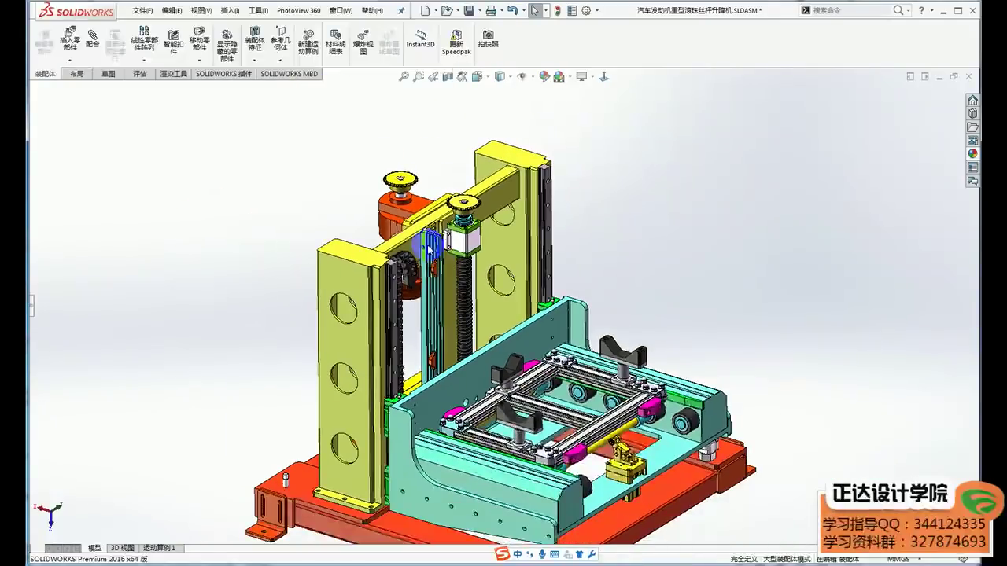
pyautogui.scroll(-1, 425, 260)
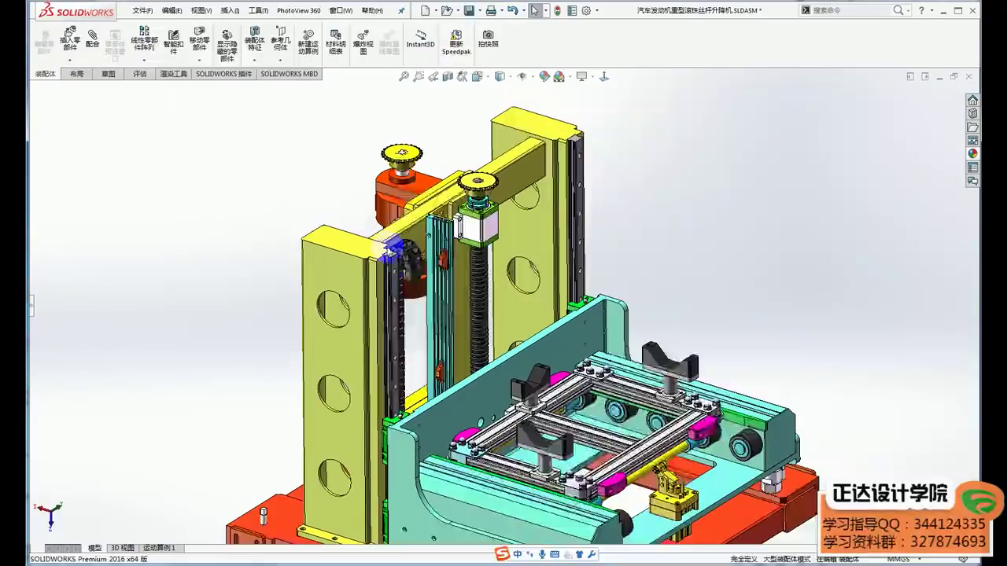
pyautogui.scroll(-3, 427, 270)
pyautogui.scroll(3, 457, 292)
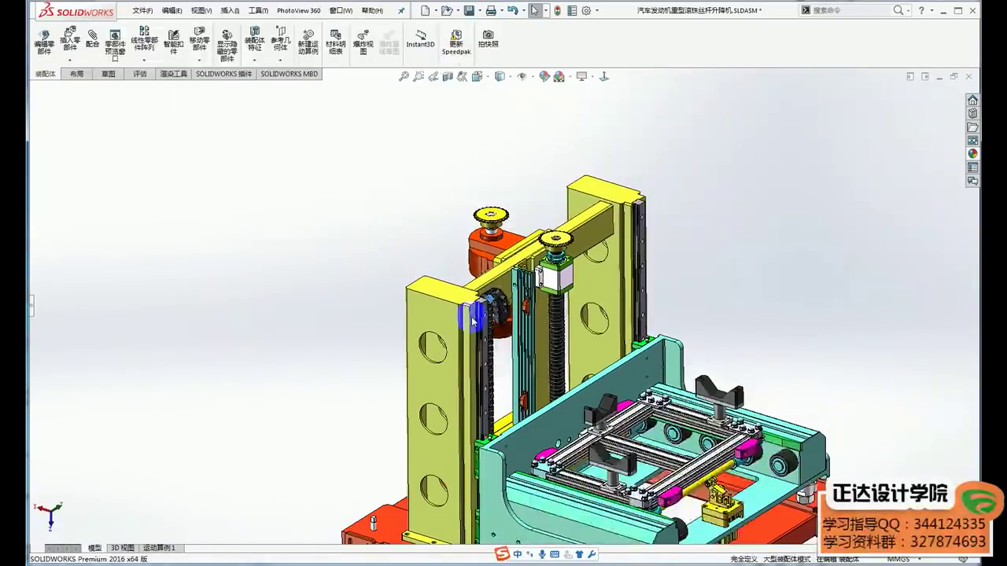
pyautogui.click(475, 244)
pyautogui.scroll(3, 745, 343)
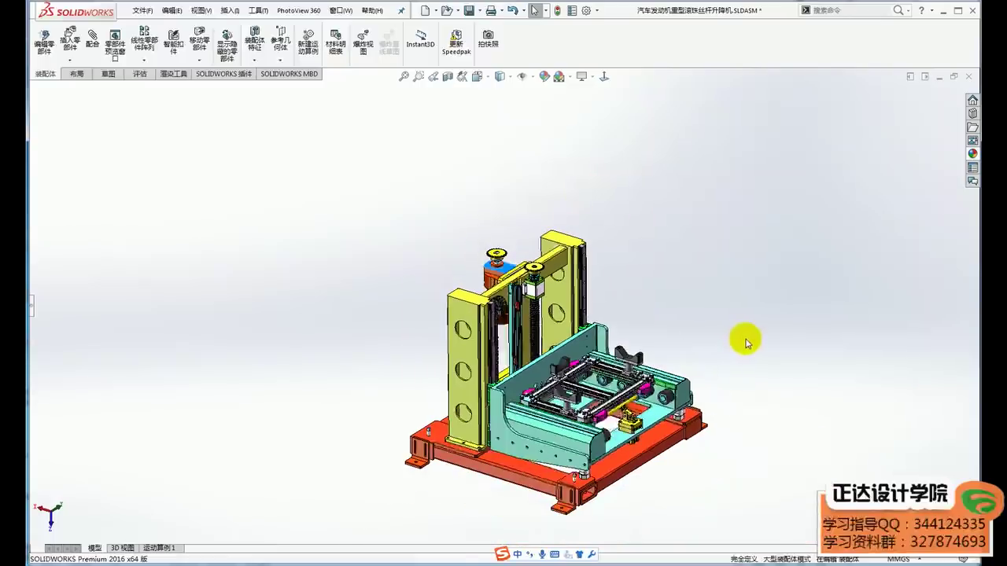
pyautogui.scroll(-3, 746, 342)
pyautogui.scroll(-2, 755, 342)
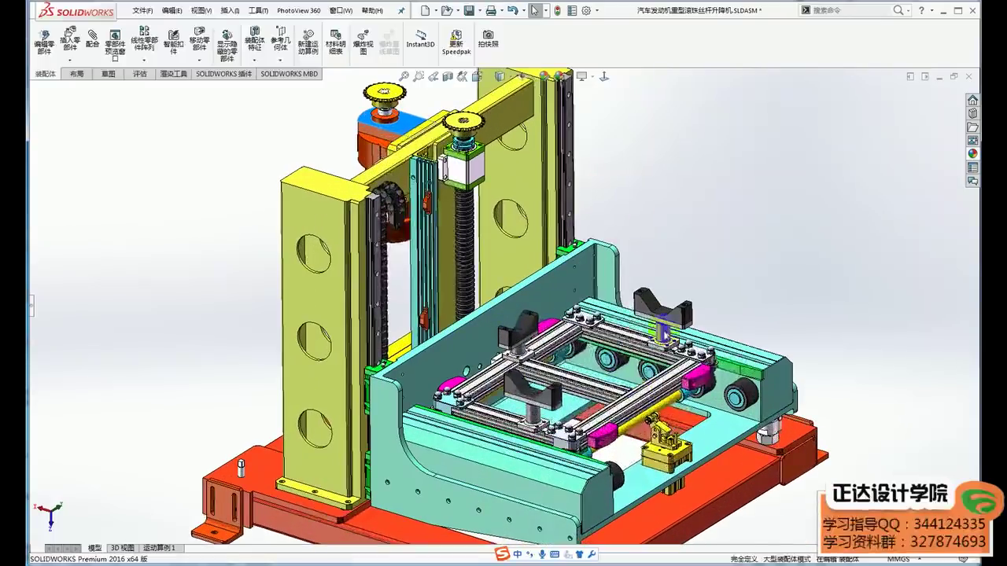
pyautogui.click(651, 446)
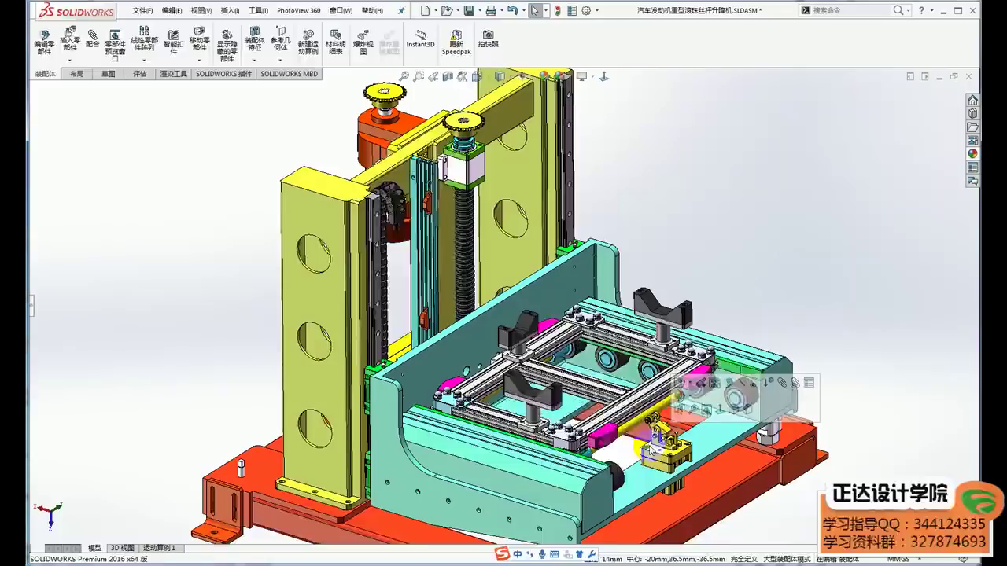
pyautogui.click(665, 458)
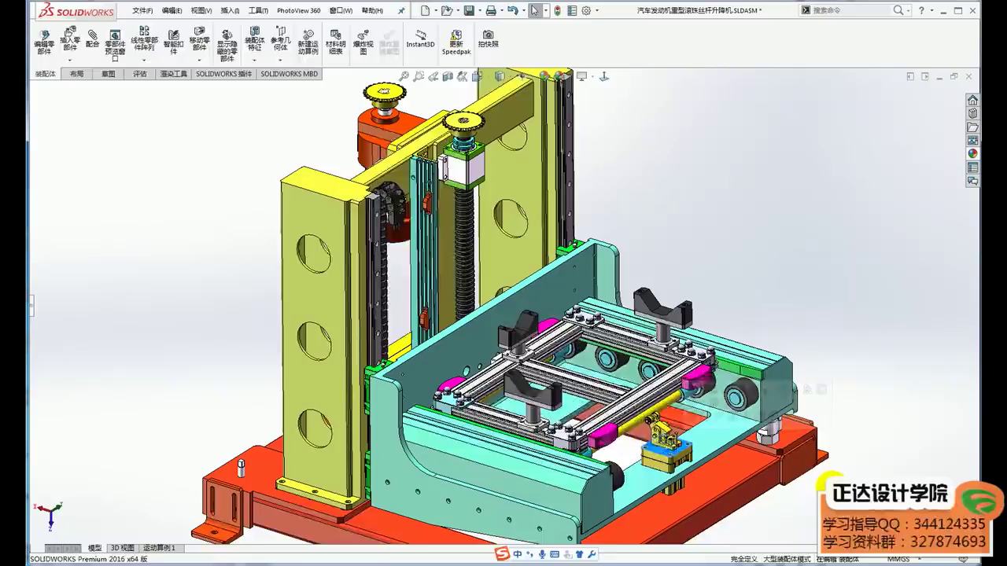
pyautogui.scroll(-3, 419, 225)
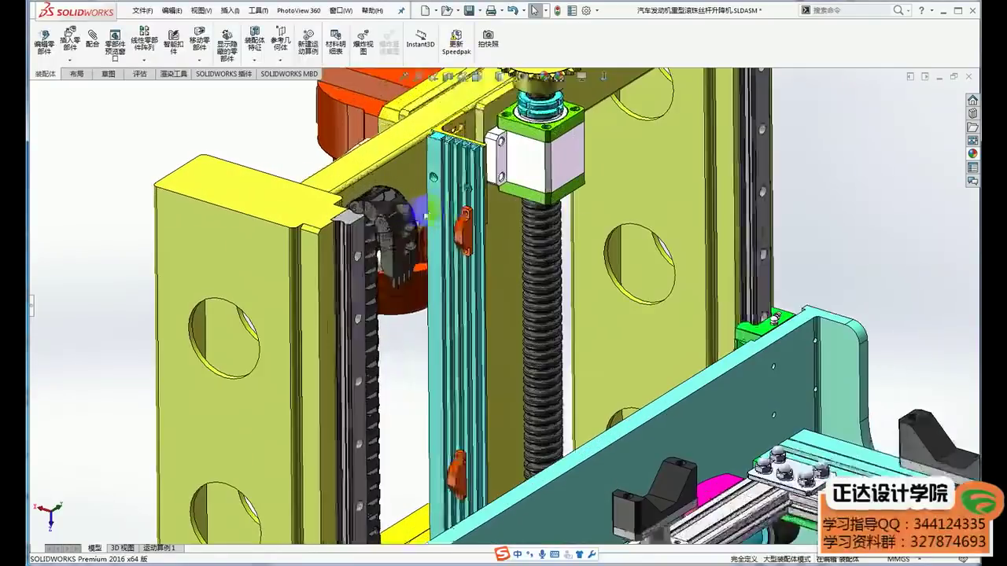
pyautogui.scroll(-3, 419, 225)
pyautogui.scroll(2, 419, 225)
pyautogui.scroll(3, 429, 251)
pyautogui.scroll(3, 448, 291)
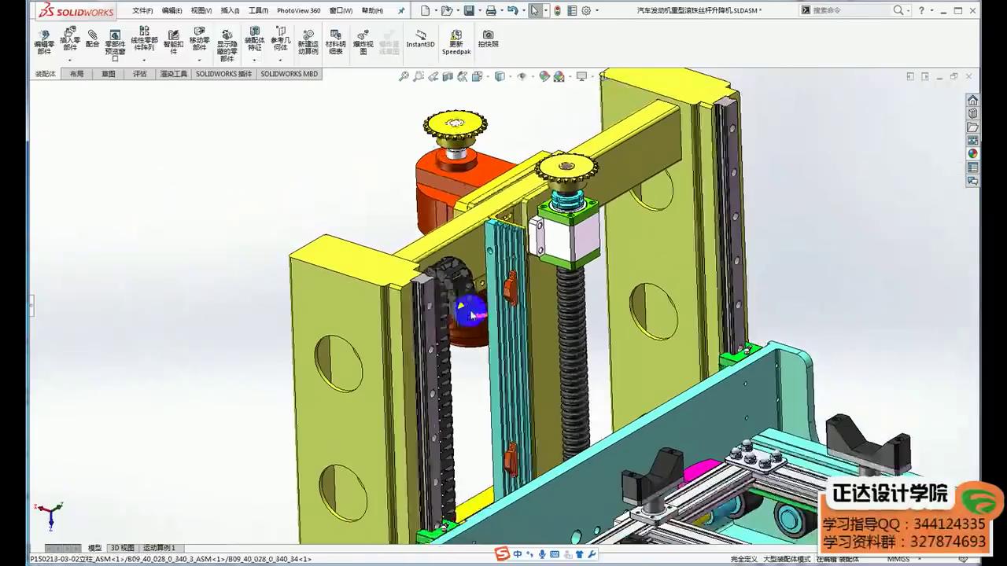
pyautogui.moveTo(484, 358)
pyautogui.mouseDown(button='middle')
pyautogui.moveTo(465, 445)
pyautogui.moveTo(461, 432)
pyautogui.mouseUp(button='middle')
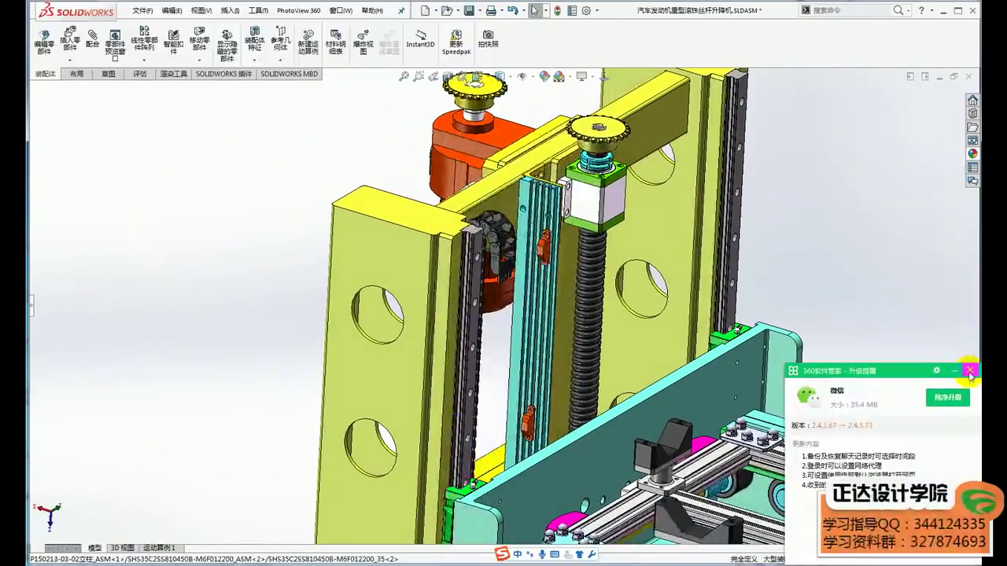
pyautogui.click(970, 370)
pyautogui.scroll(2, 891, 377)
pyautogui.scroll(-2, 555, 251)
pyautogui.scroll(-1, 555, 252)
pyautogui.scroll(2, 520, 251)
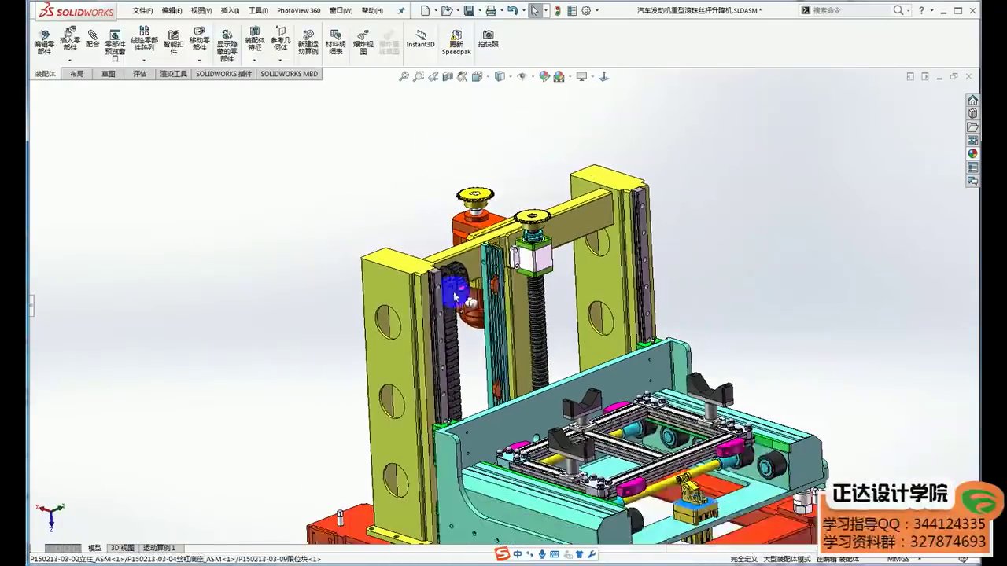
pyautogui.scroll(-3, 465, 287)
pyautogui.scroll(-2, 465, 287)
pyautogui.click(457, 247)
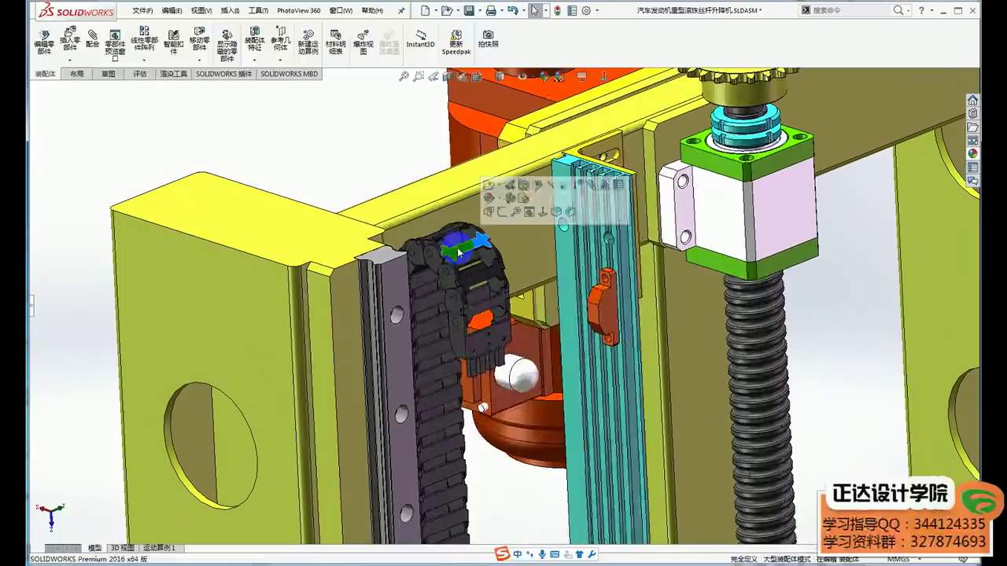
pyautogui.scroll(3, 718, 367)
pyautogui.scroll(2, 682, 348)
pyautogui.scroll(1, 394, 304)
pyautogui.scroll(1, 387, 312)
pyautogui.keyDown('ctrl'); pyautogui.moveTo(386, 310); pyautogui.dragTo(427, 299, button='middle'); pyautogui.keyUp('ctrl')
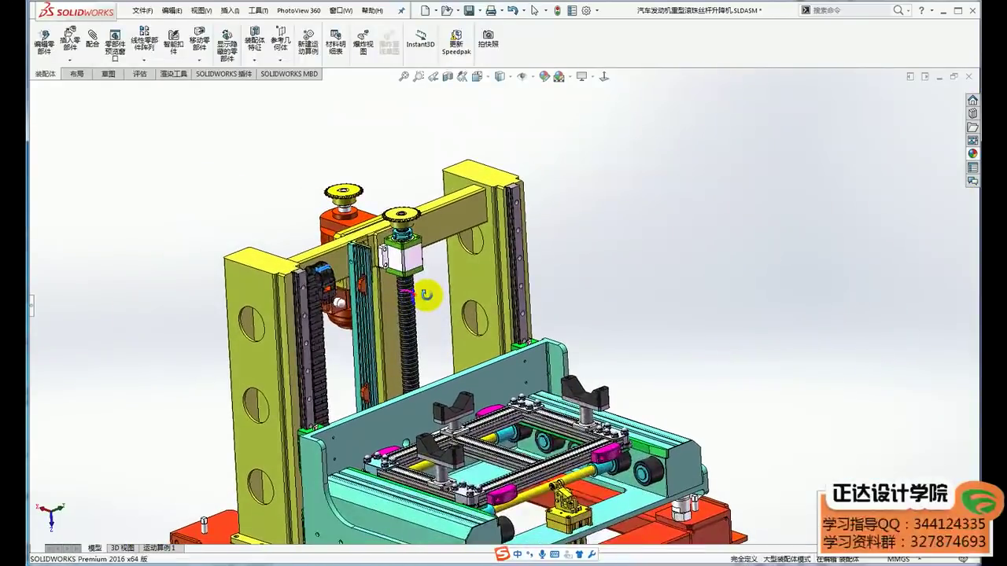
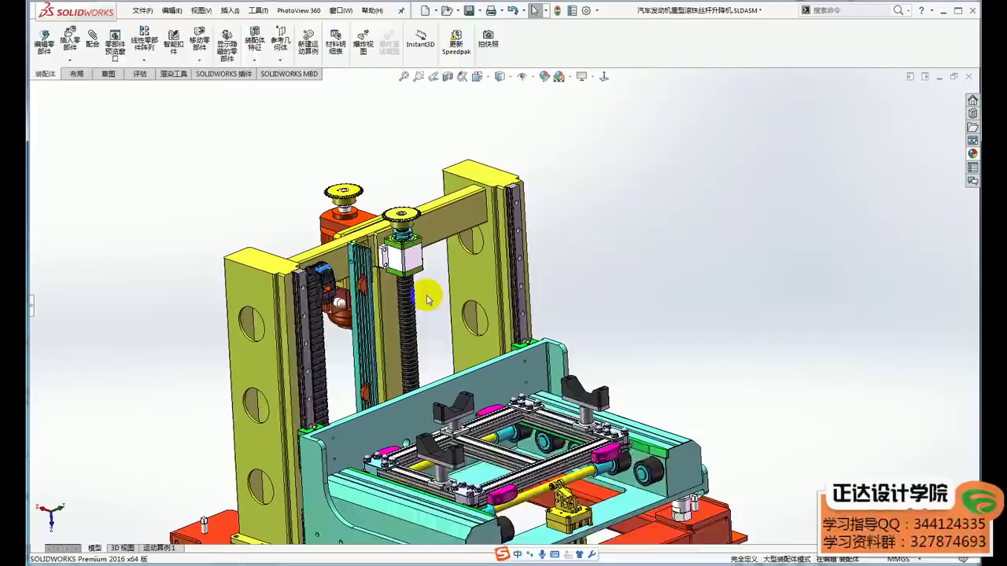
# Step: Zoom in on the left column and select the left and right guide rails
pyautogui.click(669, 322)
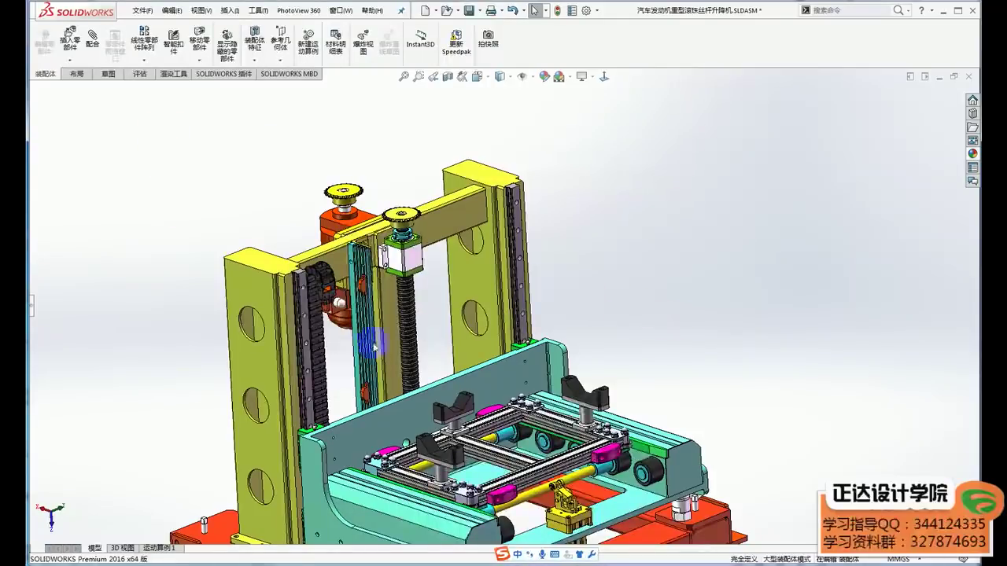
pyautogui.scroll(-2, 331, 315)
pyautogui.scroll(-2, 314, 303)
pyautogui.scroll(1, 313, 301)
pyautogui.scroll(2, 319, 258)
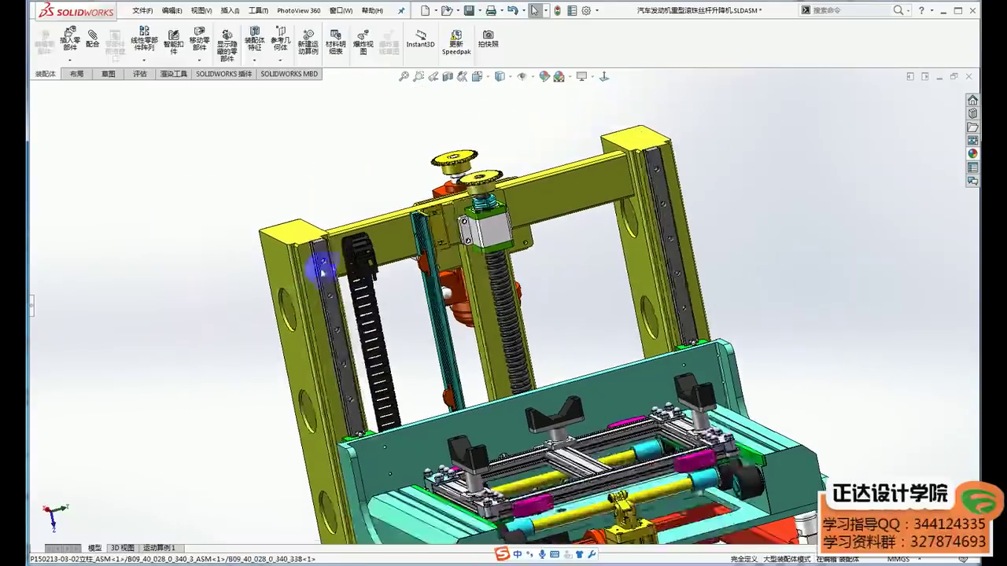
pyautogui.scroll(-3, 330, 258)
pyautogui.scroll(-2, 363, 275)
pyautogui.scroll(1, 363, 275)
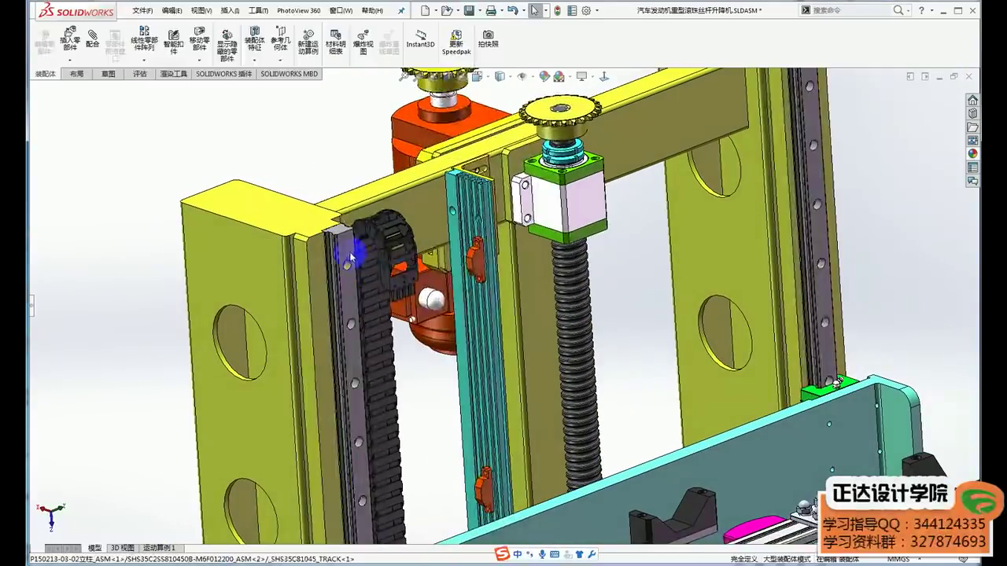
pyautogui.click(347, 250)
pyautogui.click(828, 228)
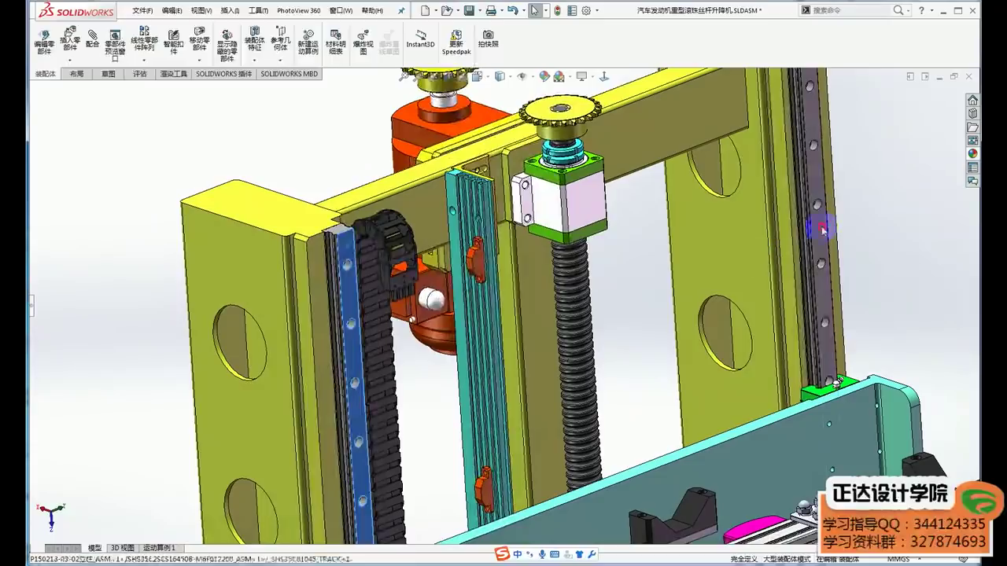
# Step: Open the guide rail part _SHS35C81045_TRACK from its end face
pyautogui.scroll(3, 826, 295)
pyautogui.scroll(-1, 765, 289)
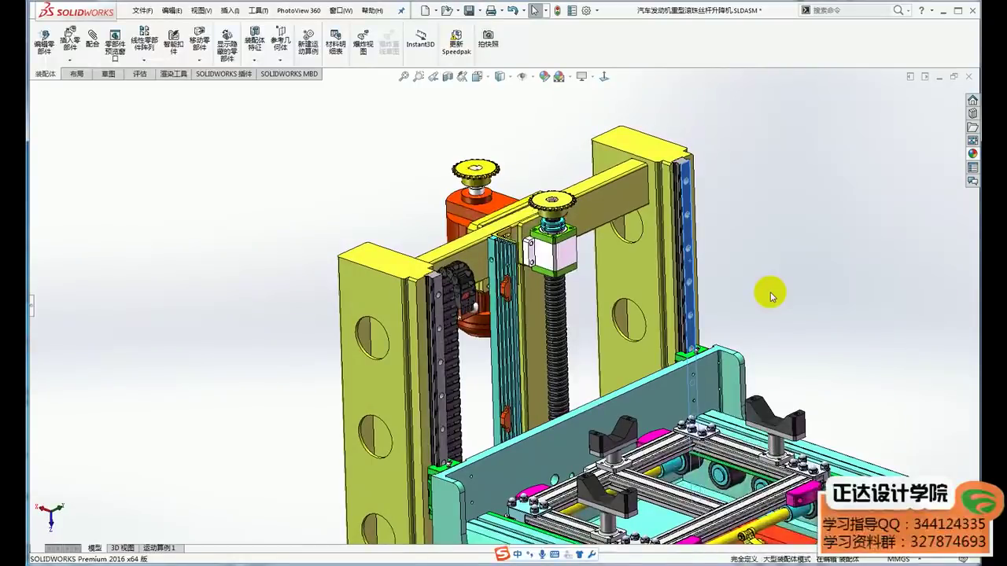
pyautogui.scroll(-4, 418, 263)
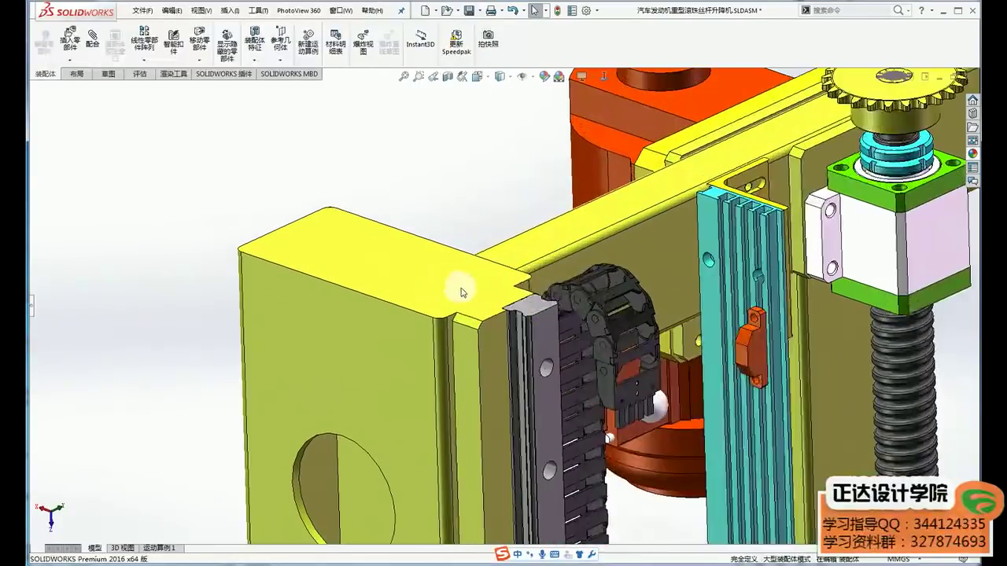
pyautogui.click(538, 308)
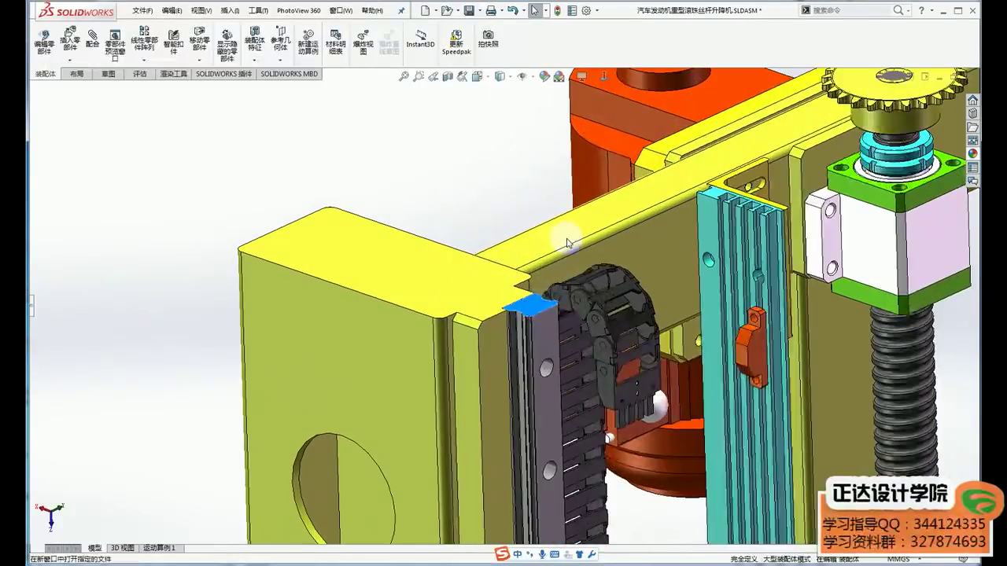
pyautogui.click(567, 239)
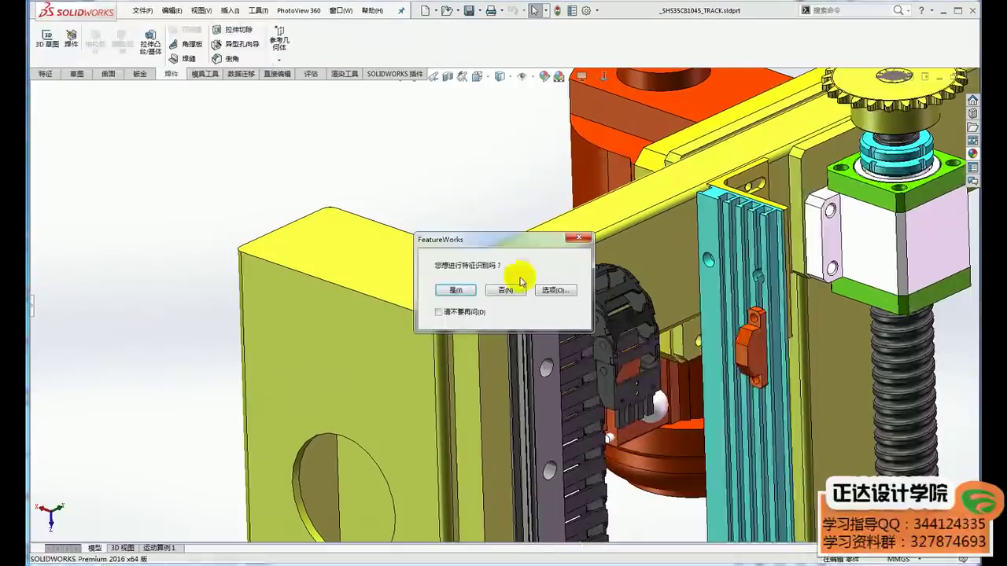
# Step: Decline feature recognition and view the rail end-on, marking up its profile
pyautogui.click(509, 288)
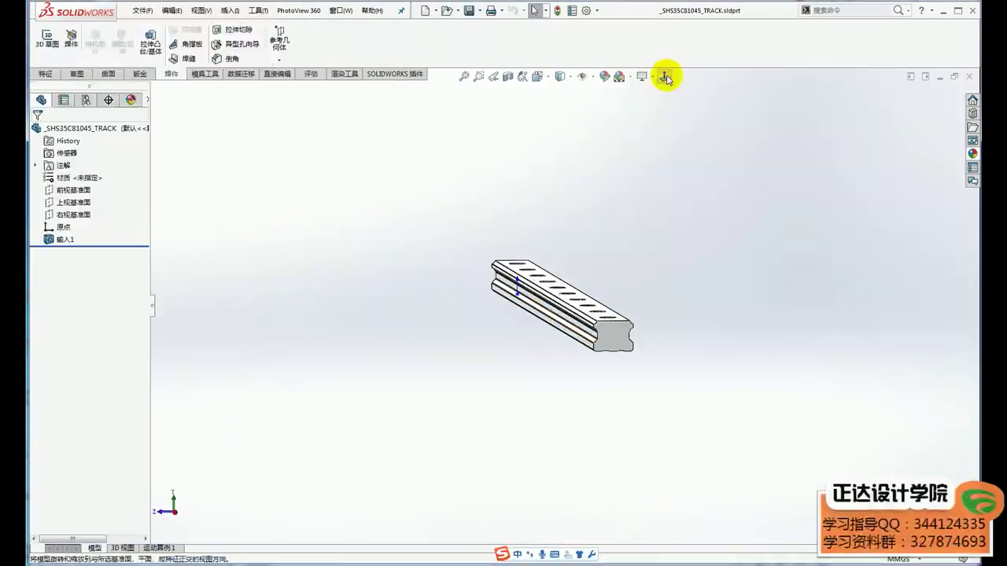
pyautogui.click(664, 76)
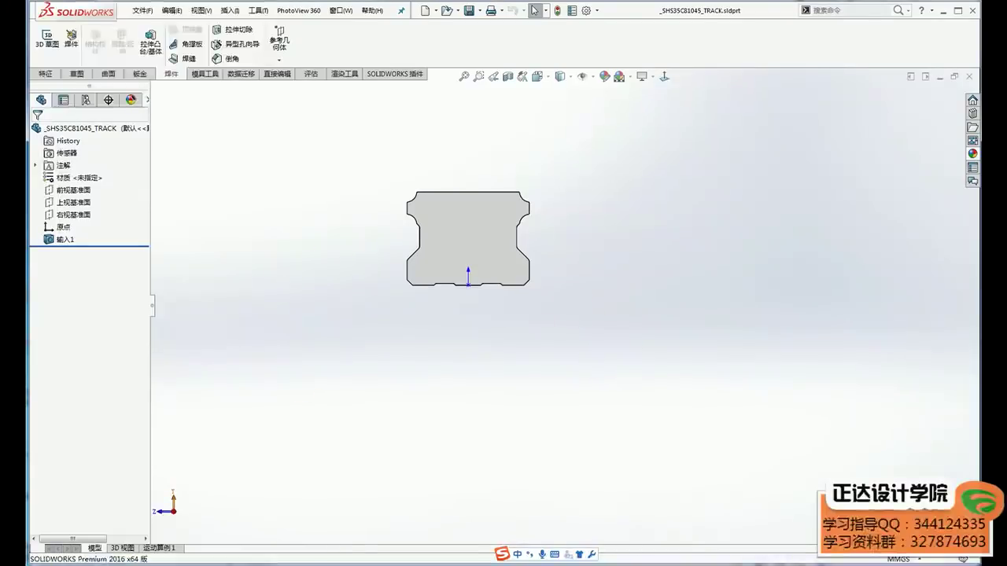
pyautogui.moveTo(605, 210); pyautogui.dragTo(753, 184)
pyautogui.moveTo(713, 115); pyautogui.dragTo(727, 460)
pyautogui.moveTo(681, 228)
pyautogui.mouseDown()
pyautogui.moveTo(694, 332)
pyautogui.moveTo(582, 363)
pyautogui.mouseUp()
pyautogui.moveTo(682, 340); pyautogui.dragTo(777, 380)
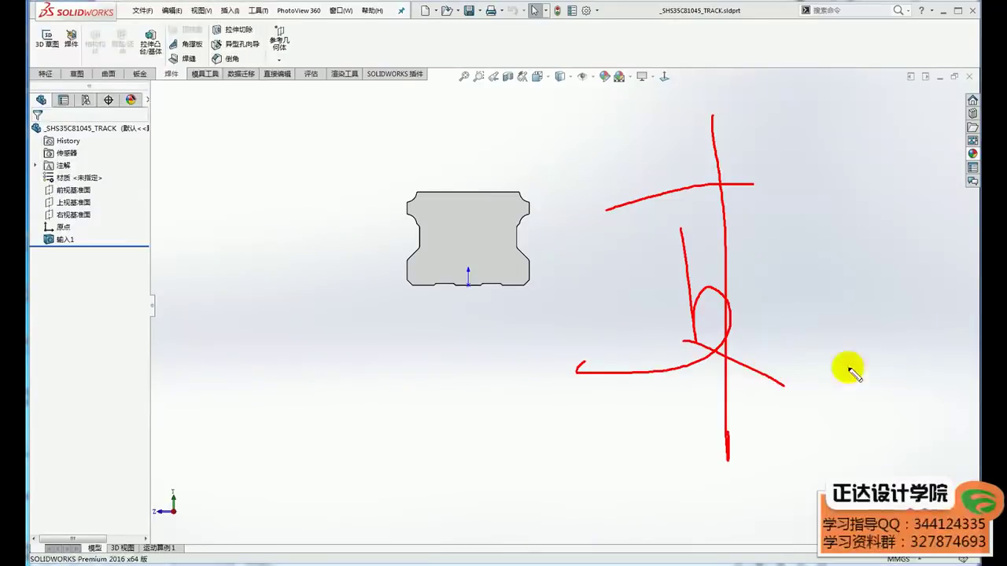
# Step: Orbit the rail in 3-D to inspect its length, then close the part
pyautogui.scroll(-2, 472, 217)
pyautogui.moveTo(466, 220)
pyautogui.mouseDown(button='middle')
pyautogui.moveTo(589, 309)
pyautogui.moveTo(307, 562)
pyautogui.mouseUp(button='middle')
pyautogui.scroll(3, 611, 285)
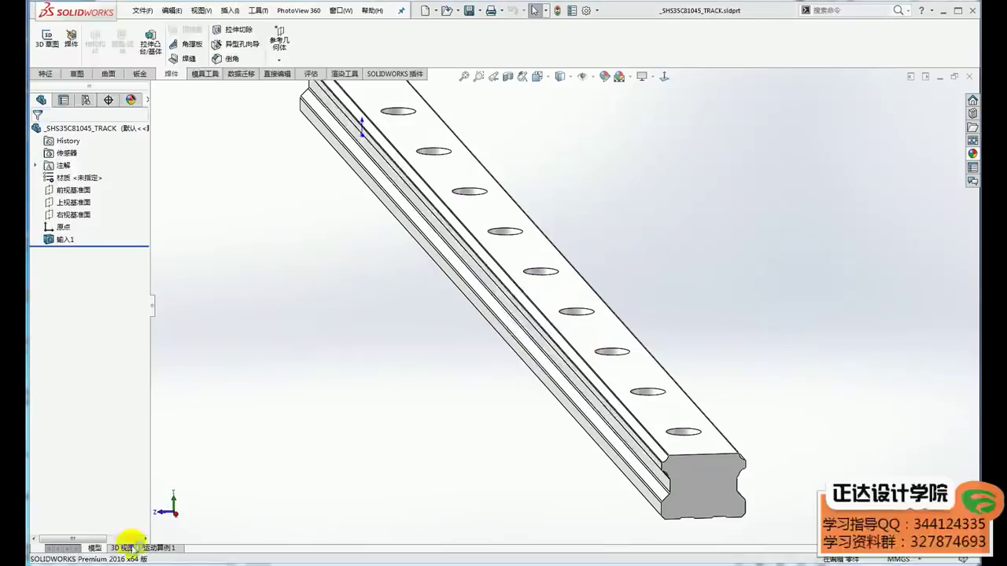
pyautogui.moveTo(630, 345)
pyautogui.mouseDown()
pyautogui.moveTo(664, 411)
pyautogui.moveTo(588, 427)
pyautogui.moveTo(640, 416)
pyautogui.moveTo(634, 498)
pyautogui.moveTo(645, 472)
pyautogui.moveTo(637, 446)
pyautogui.moveTo(551, 366)
pyautogui.moveTo(629, 413)
pyautogui.mouseUp()
pyautogui.press('Escape')
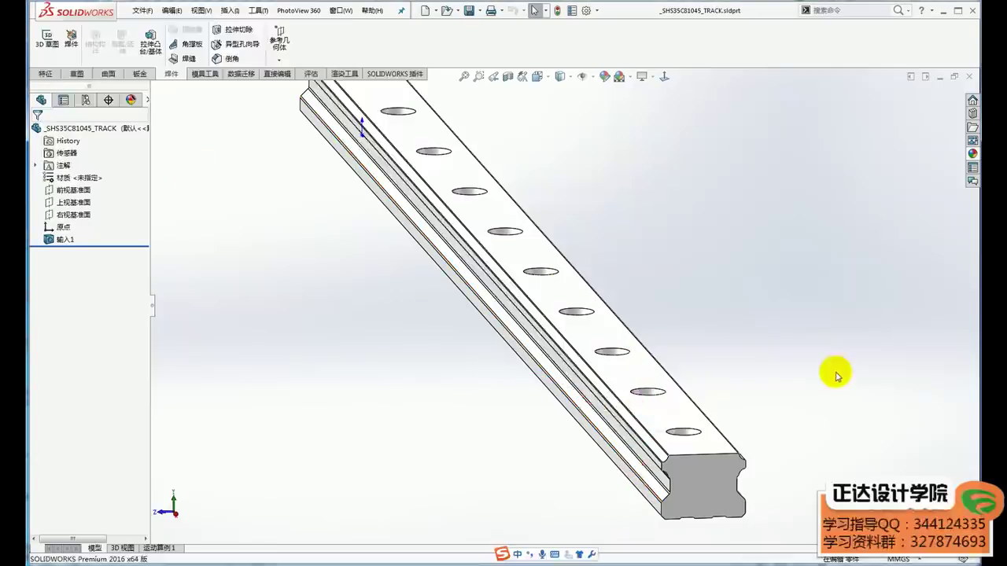
pyautogui.scroll(5, 831, 371)
pyautogui.moveTo(810, 365)
pyautogui.mouseDown(button='middle')
pyautogui.moveTo(784, 339)
pyautogui.moveTo(789, 352)
pyautogui.mouseUp(button='middle')
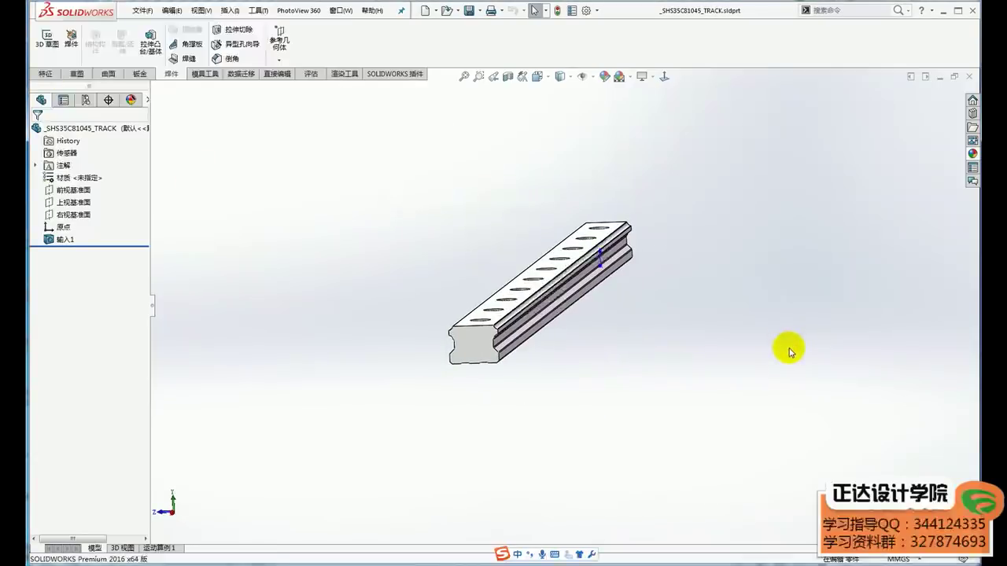
pyautogui.click(966, 77)
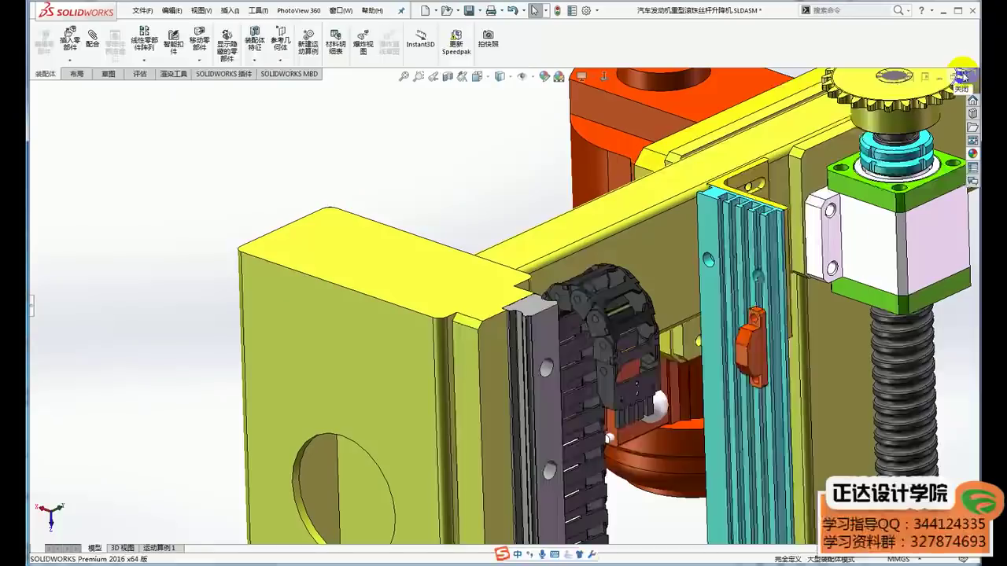
pyautogui.press('z')
pyautogui.press('z')
pyautogui.press('z')
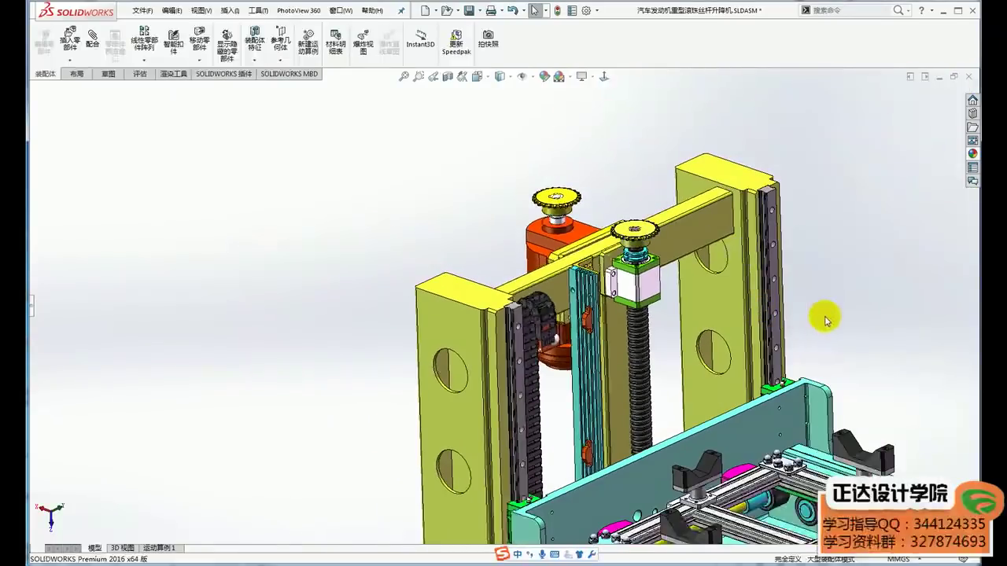
pyautogui.keyDown('ctrl'); pyautogui.moveTo(826, 319); pyautogui.dragTo(696, 256, button='middle'); pyautogui.keyUp('ctrl')
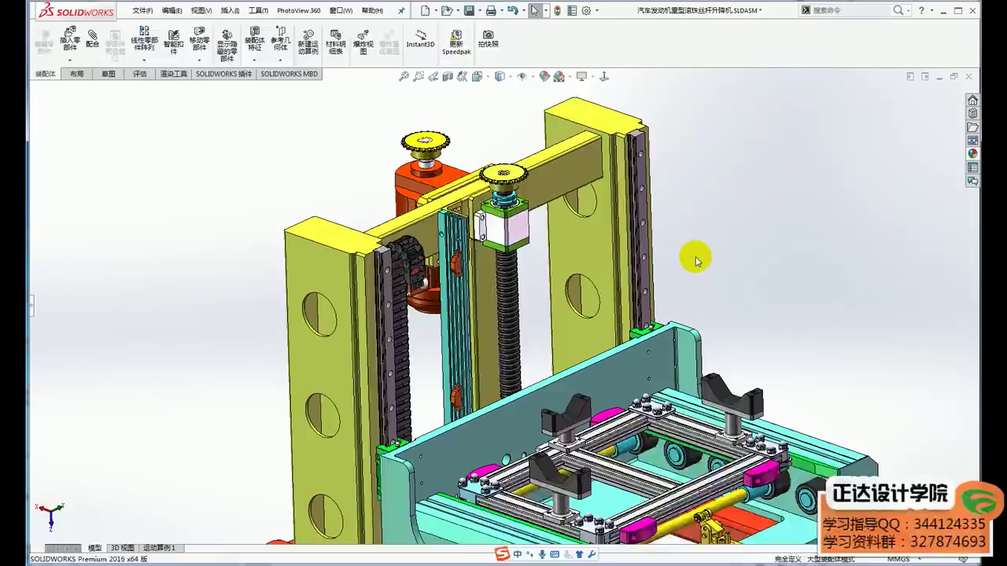
pyautogui.scroll(-2, 441, 227)
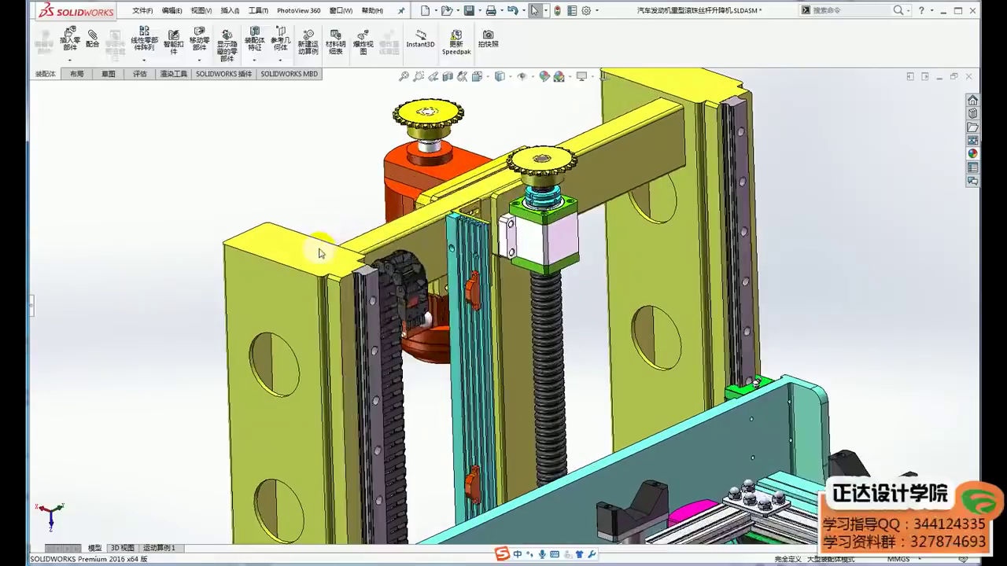
pyautogui.click(321, 242)
pyautogui.click(823, 256)
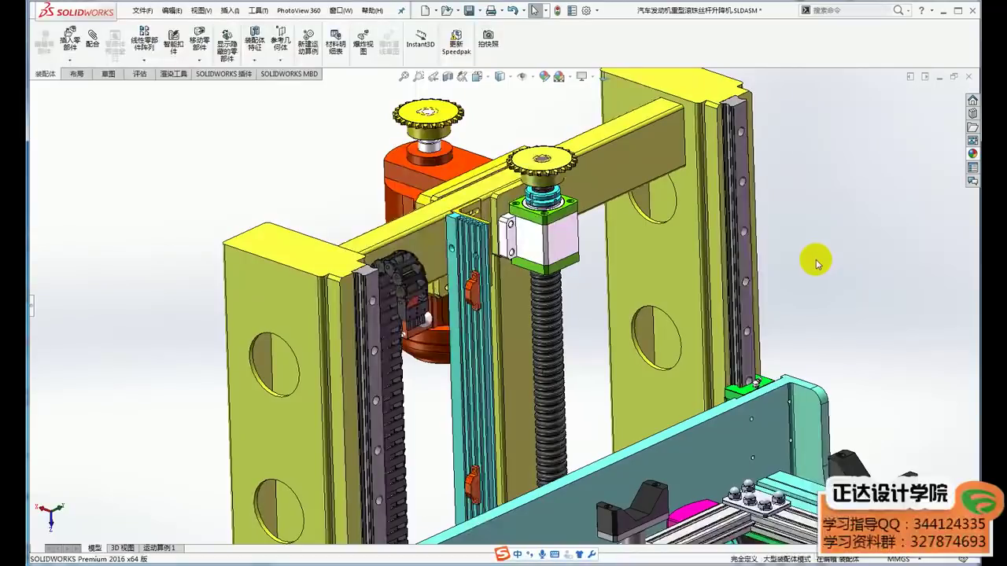
pyautogui.scroll(3, 824, 260)
pyautogui.scroll(-3, 410, 318)
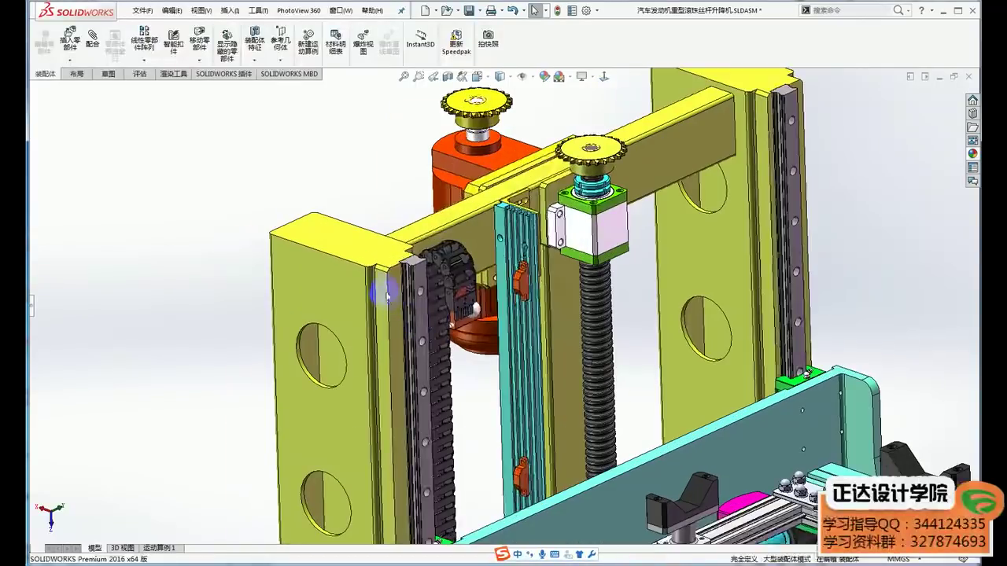
pyautogui.scroll(-3, 378, 285)
pyautogui.scroll(-3, 378, 284)
pyautogui.click(376, 287)
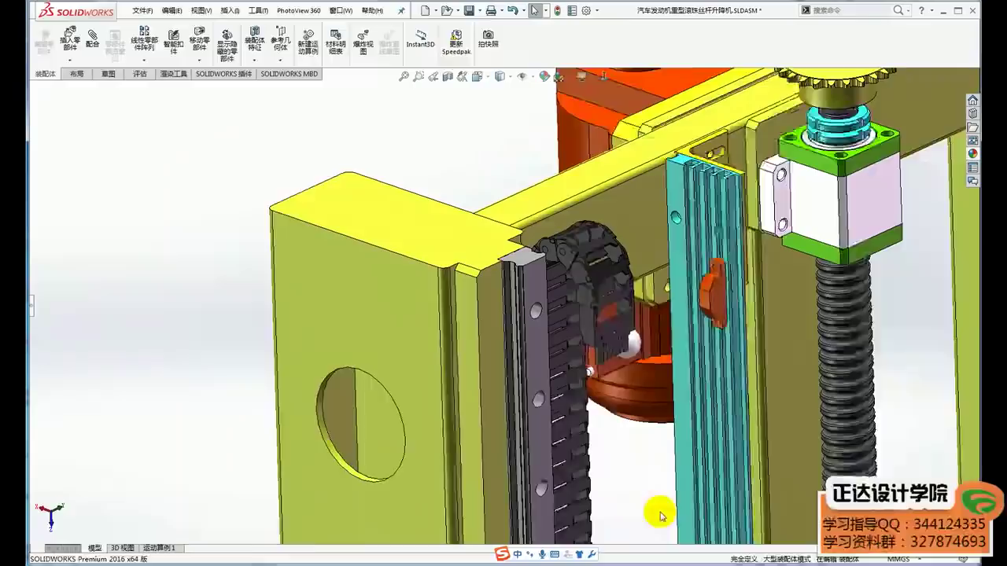
pyautogui.keyDown('ctrl'); pyautogui.moveTo(667, 490); pyautogui.dragTo(417, 414, button='middle'); pyautogui.keyUp('ctrl')
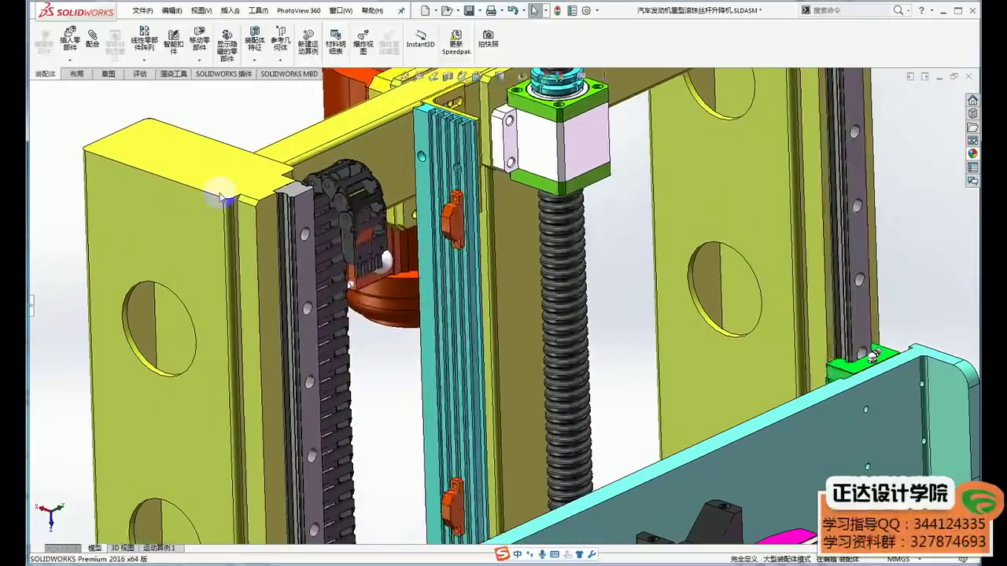
pyautogui.scroll(-2, 267, 192)
pyautogui.scroll(-1, 354, 248)
pyautogui.scroll(-1, 359, 220)
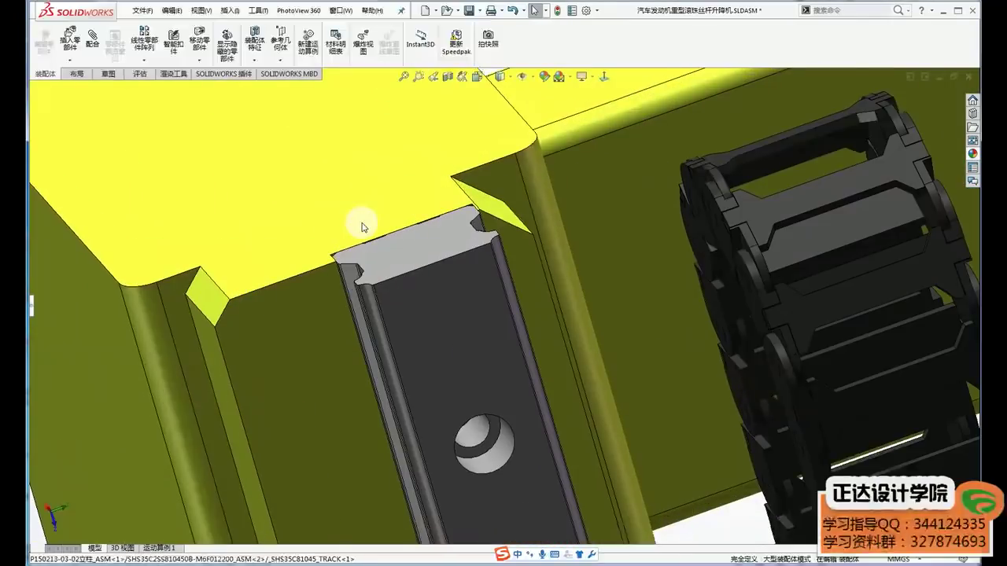
pyautogui.click(373, 272)
pyautogui.click(483, 209)
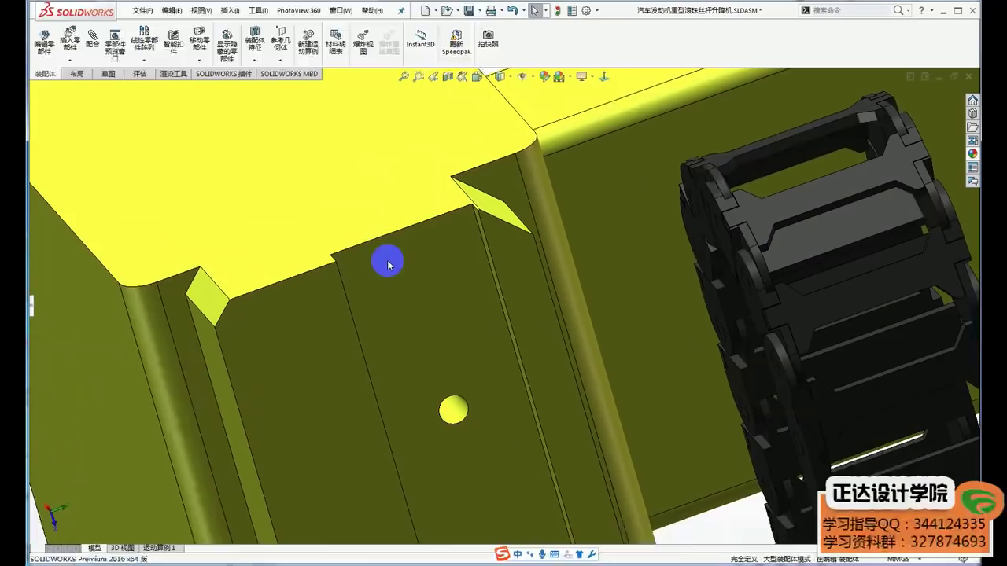
pyautogui.click(388, 265)
pyautogui.moveTo(386, 263)
pyautogui.mouseDown(button='middle')
pyautogui.moveTo(333, 294)
pyautogui.moveTo(418, 355)
pyautogui.moveTo(505, 378)
pyautogui.moveTo(524, 343)
pyautogui.moveTo(463, 362)
pyautogui.moveTo(428, 323)
pyautogui.moveTo(488, 344)
pyautogui.moveTo(494, 321)
pyautogui.moveTo(539, 422)
pyautogui.moveTo(534, 414)
pyautogui.moveTo(573, 443)
pyautogui.mouseUp(button='middle')
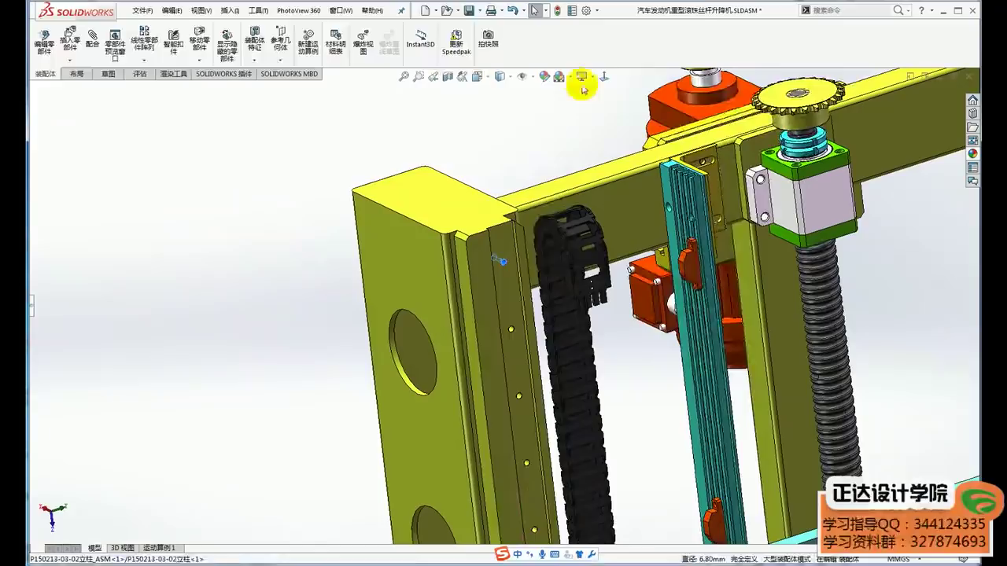
pyautogui.click(512, 10)
pyautogui.moveTo(597, 204); pyautogui.dragTo(699, 414, button='middle')
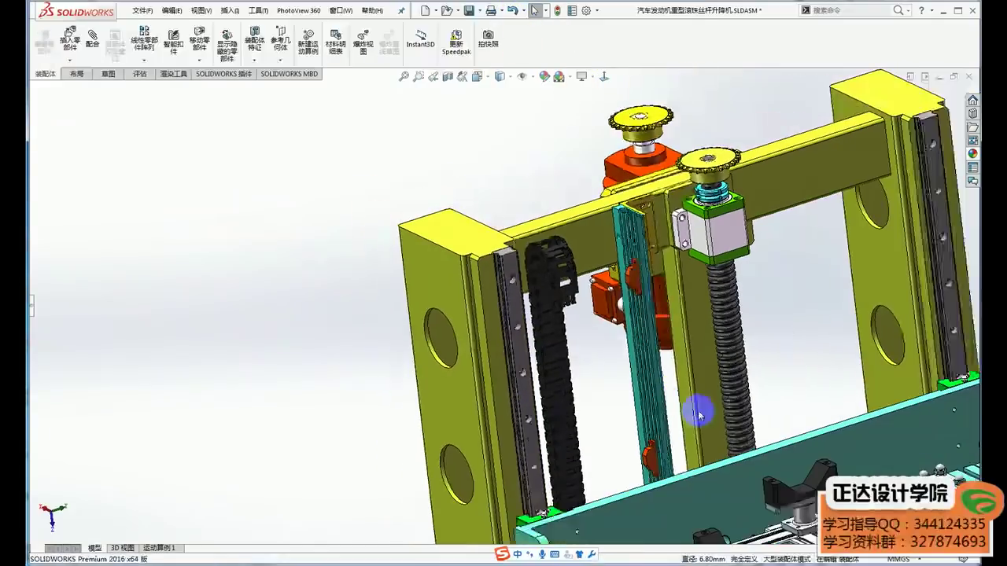
pyautogui.scroll(3, 698, 409)
pyautogui.moveTo(703, 332); pyautogui.dragTo(544, 295, button='middle')
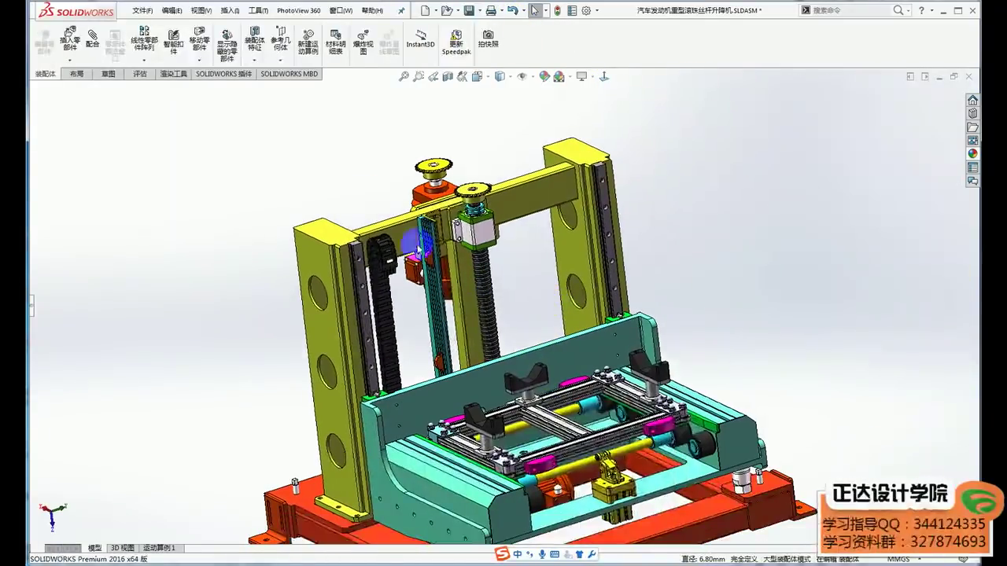
pyautogui.click(416, 245)
pyautogui.moveTo(417, 246)
pyautogui.mouseDown(button='middle')
pyautogui.moveTo(416, 234)
pyautogui.moveTo(472, 244)
pyautogui.mouseUp(button='middle')
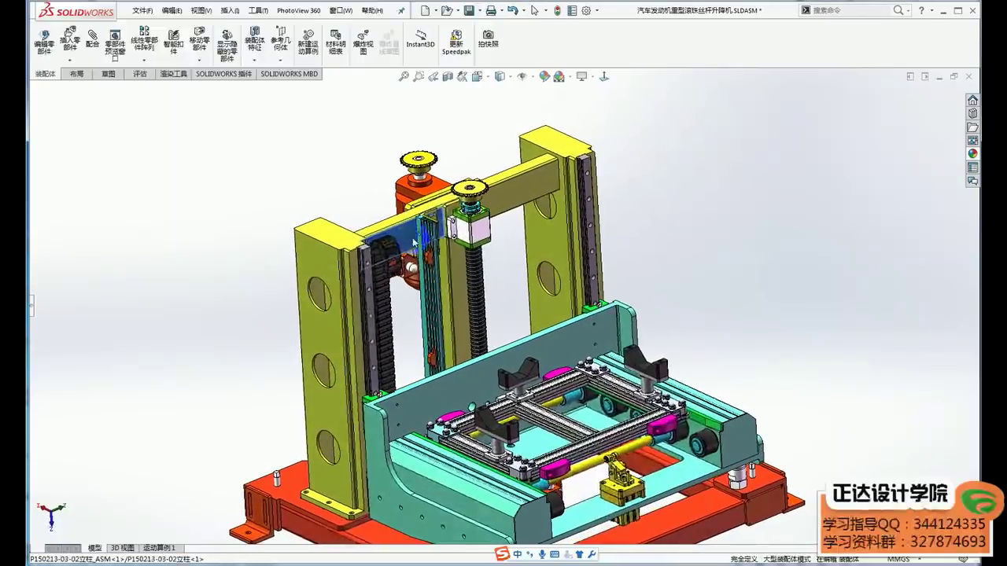
# Step: Orbit and shift the assembly to a more frontal view of the left column
pyautogui.click(756, 283)
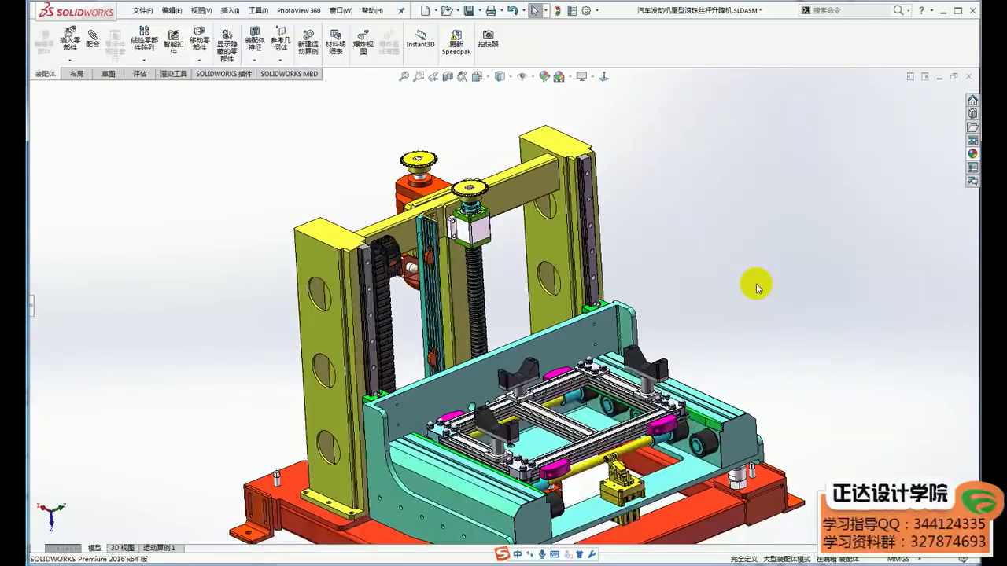
pyautogui.scroll(-3, 417, 254)
pyautogui.scroll(-2, 413, 254)
pyautogui.scroll(3, 413, 253)
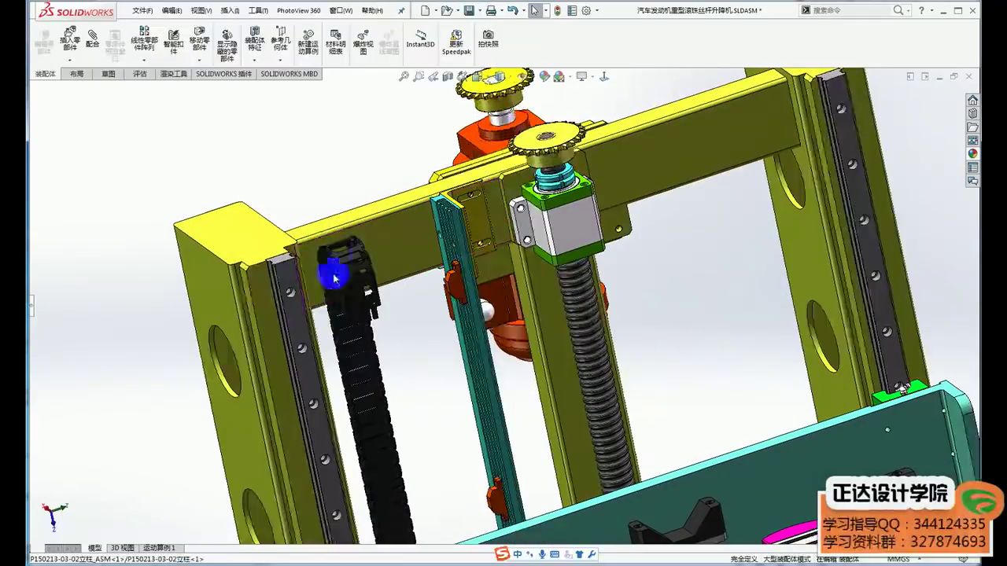
pyautogui.click(265, 288)
pyautogui.scroll(2, 438, 339)
pyautogui.moveTo(438, 338); pyautogui.dragTo(472, 346, button='middle')
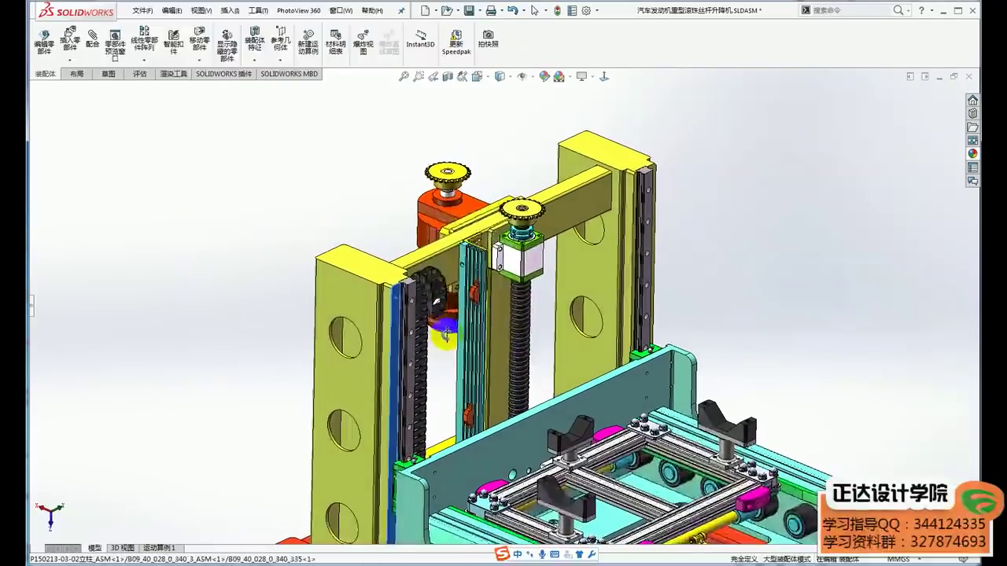
pyautogui.click(766, 368)
pyautogui.keyDown('ctrl'); pyautogui.moveTo(767, 368); pyautogui.dragTo(697, 321, button='middle'); pyautogui.keyUp('ctrl')
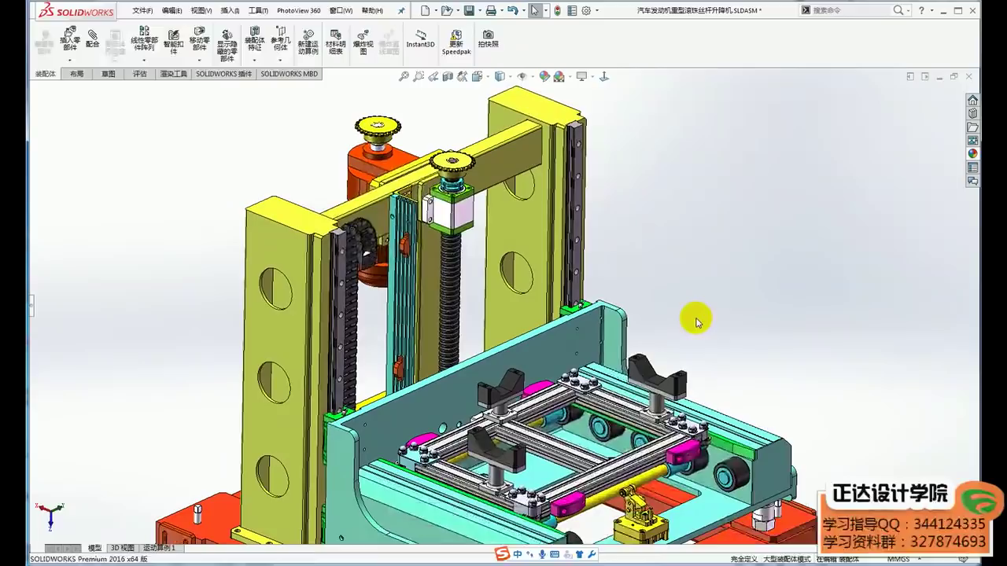
# Step: Zoom in and tilt the view around the ball-screw bearing block
pyautogui.scroll(-1, 511, 224)
pyautogui.scroll(-3, 503, 232)
pyautogui.scroll(-1, 500, 240)
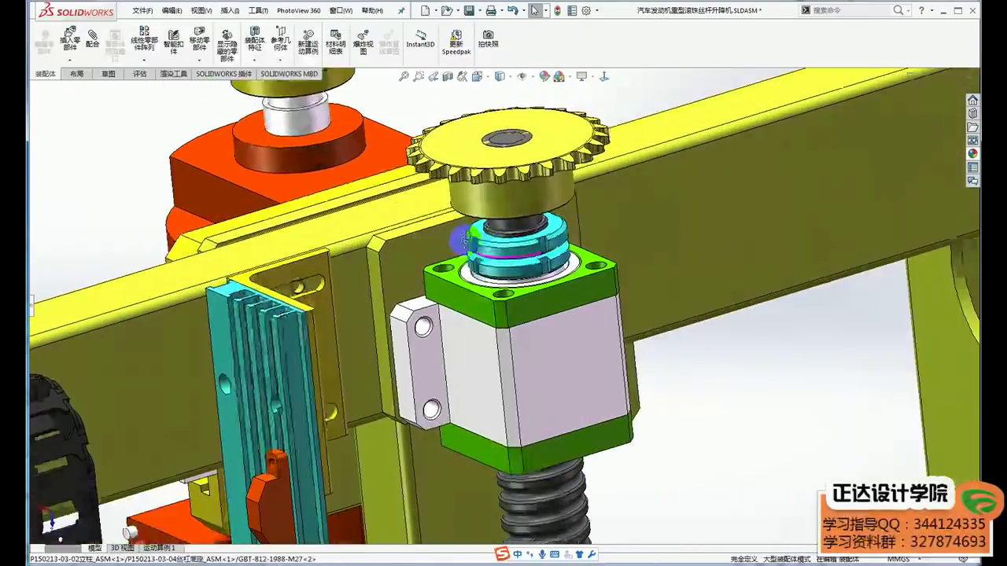
pyautogui.scroll(-2, 498, 242)
pyautogui.scroll(-2, 498, 256)
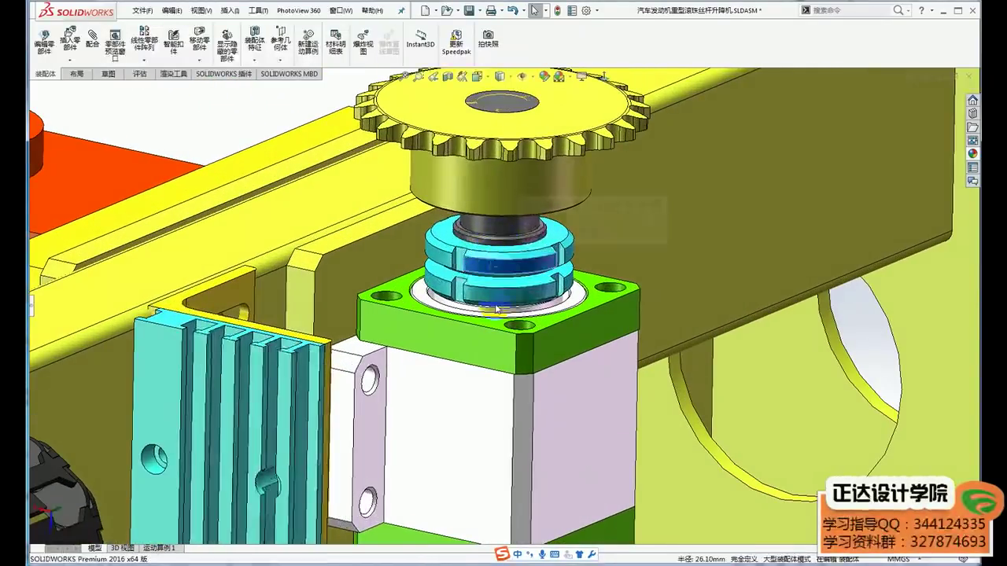
pyautogui.scroll(2, 495, 298)
pyautogui.scroll(2, 496, 297)
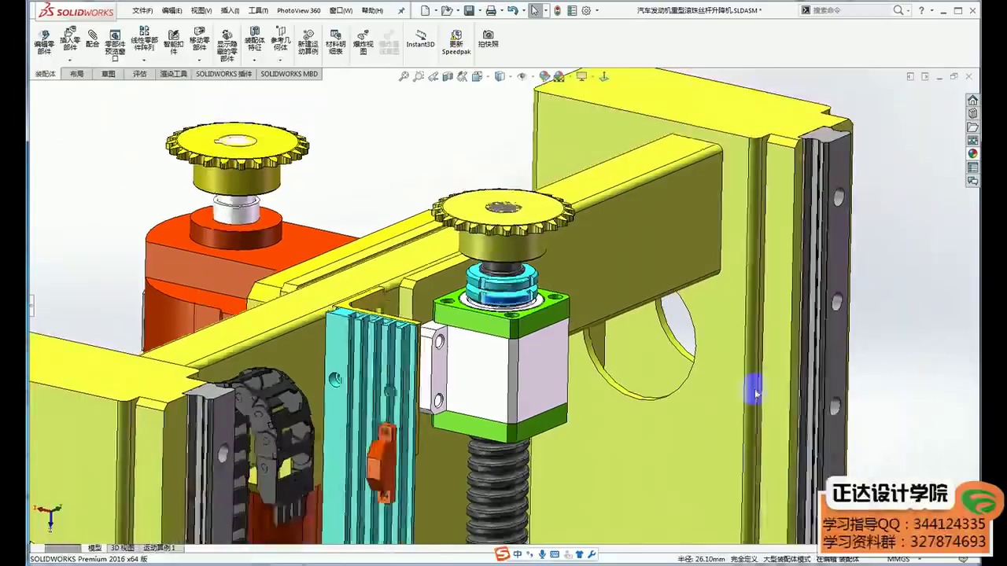
pyautogui.scroll(1, 495, 297)
pyautogui.scroll(-1, 767, 354)
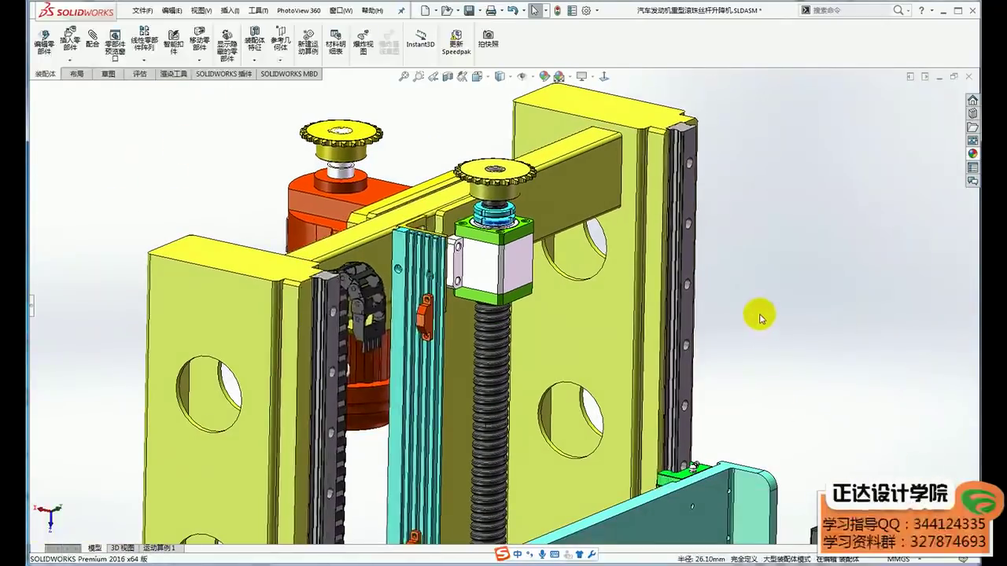
pyautogui.scroll(-1, 503, 201)
pyautogui.scroll(-2, 503, 200)
pyautogui.moveTo(504, 214); pyautogui.dragTo(487, 225, button='middle')
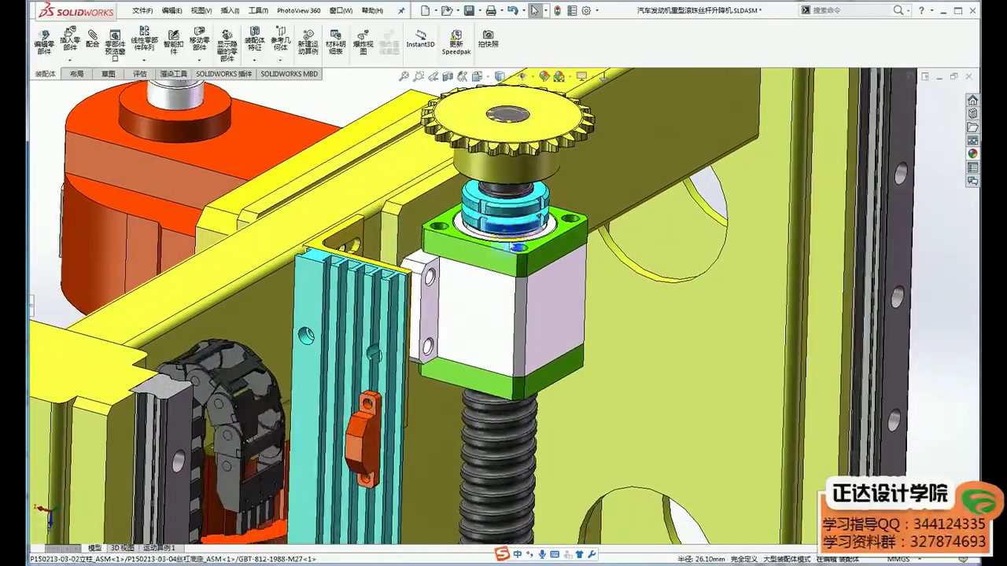
pyautogui.scroll(2, 504, 295)
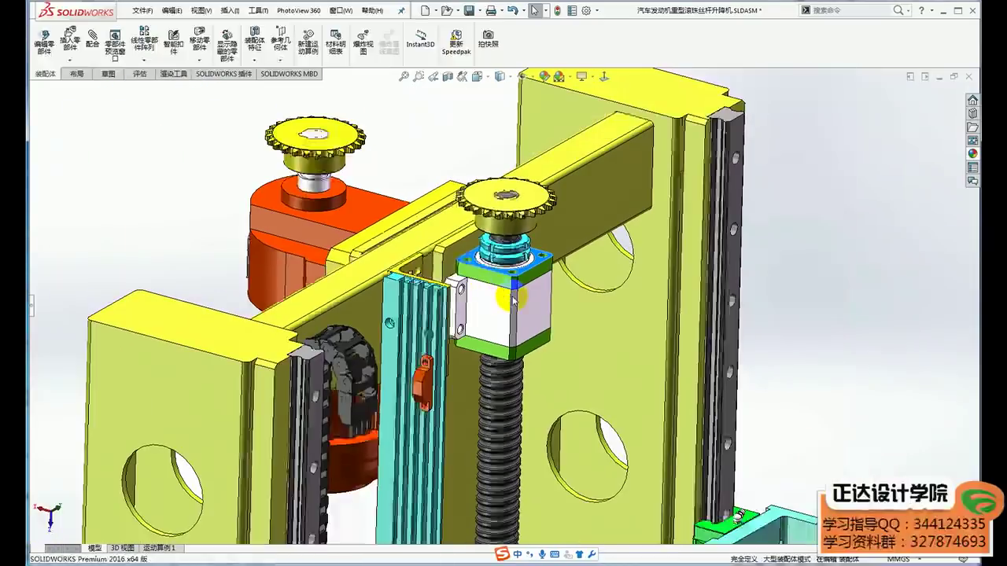
pyautogui.scroll(2, 508, 297)
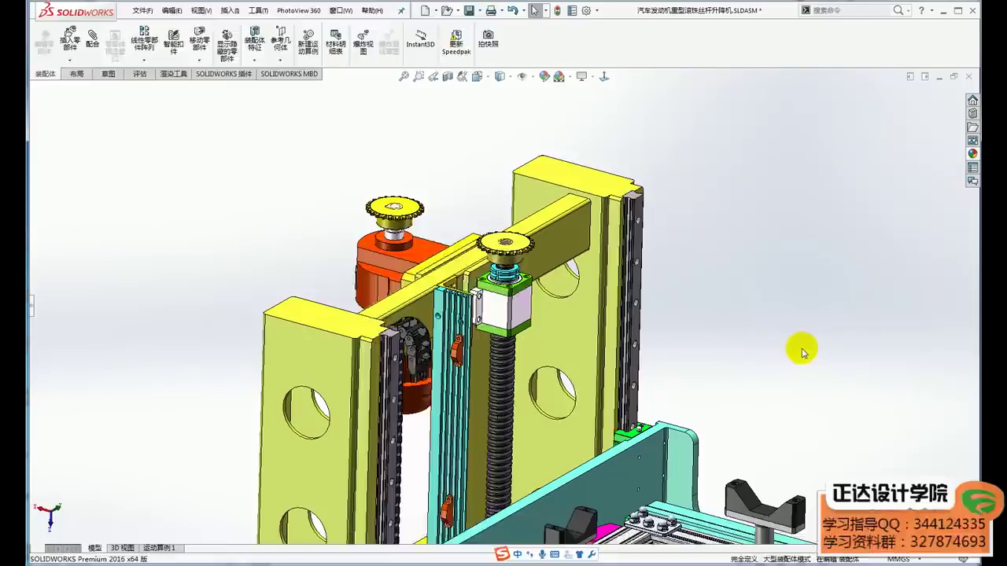
pyautogui.scroll(-2, 682, 281)
pyautogui.scroll(-2, 456, 244)
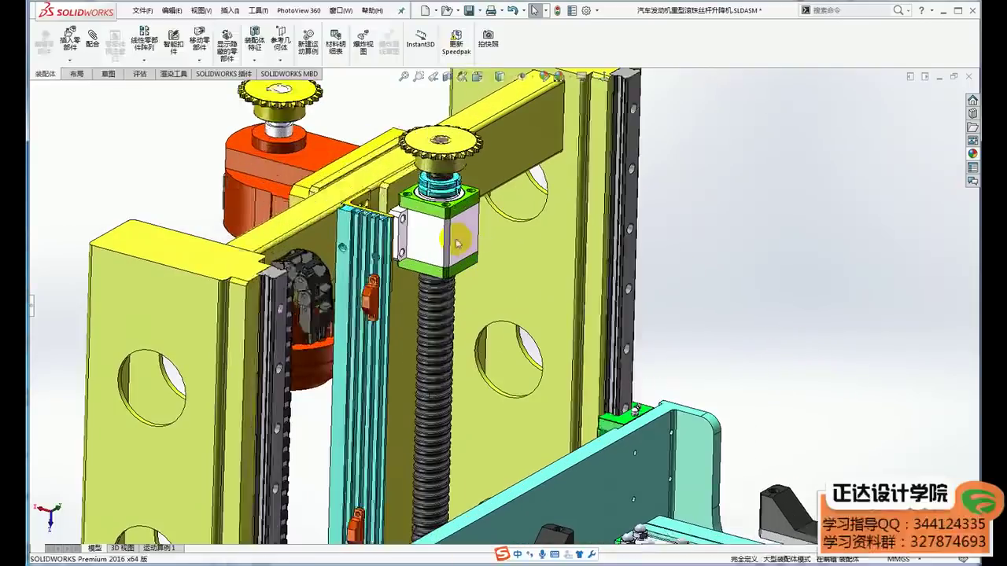
pyautogui.scroll(2, 456, 243)
pyautogui.scroll(2, 472, 283)
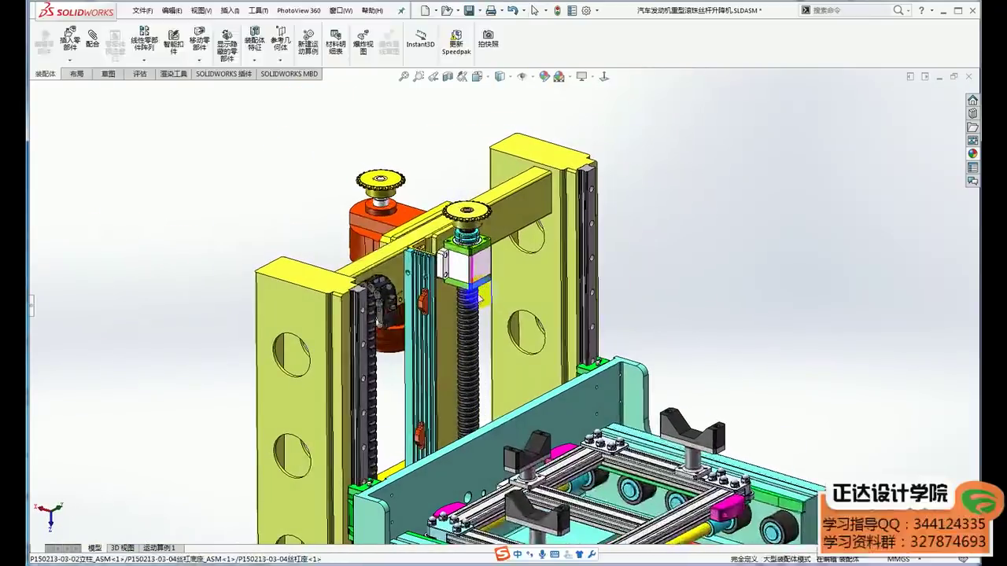
# Step: Hide the bearing housing to expose the bearing rings inside the block
pyautogui.click(478, 298)
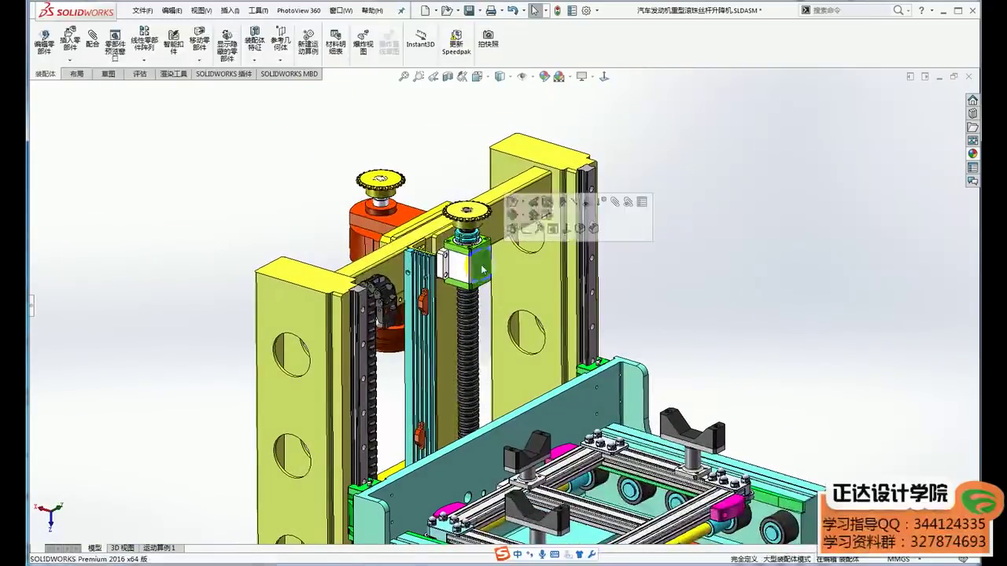
pyautogui.click(574, 202)
pyautogui.scroll(-2, 470, 250)
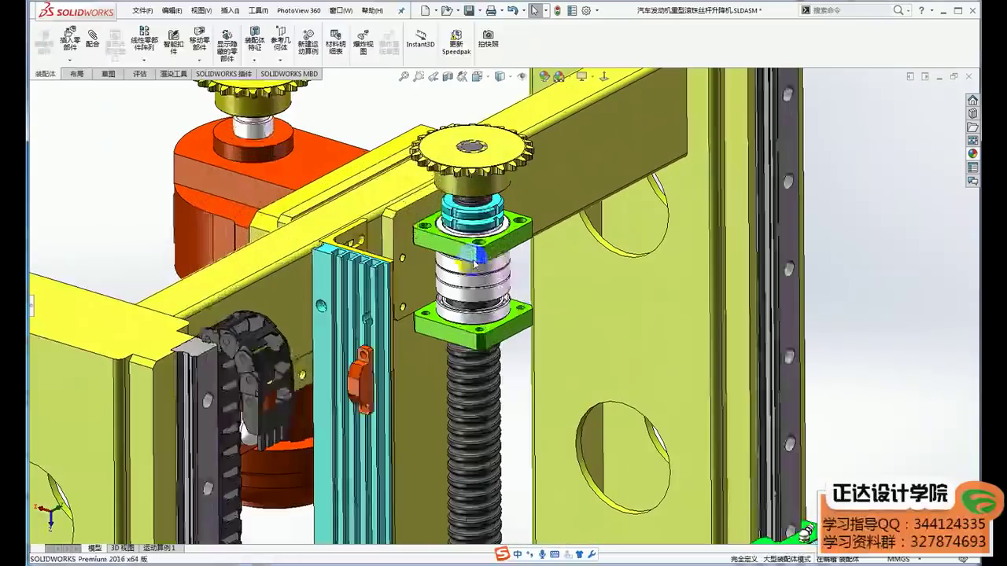
pyautogui.scroll(-1, 470, 248)
pyautogui.scroll(-1, 470, 245)
pyautogui.click(504, 305)
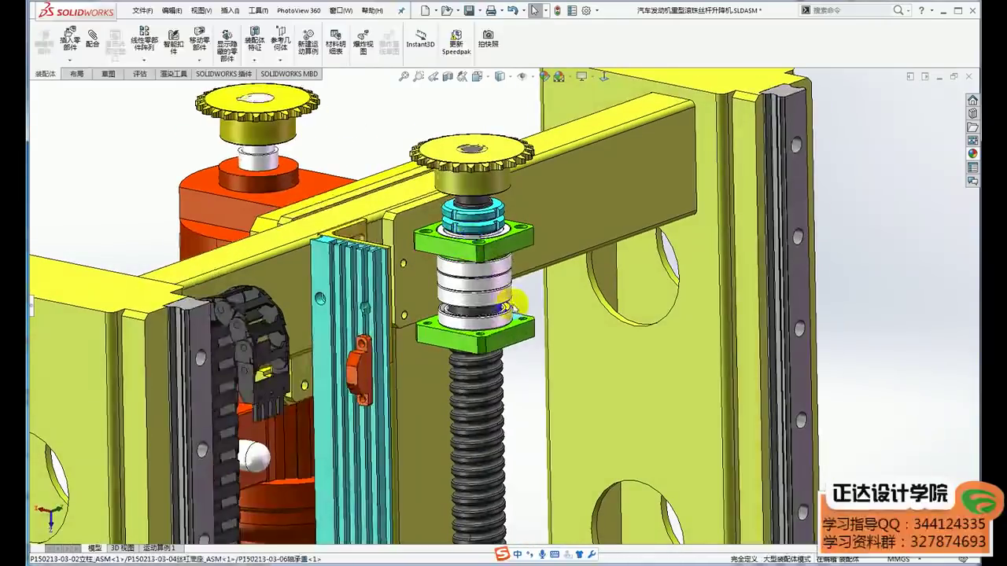
pyautogui.scroll(4, 512, 304)
pyautogui.scroll(-4, 490, 290)
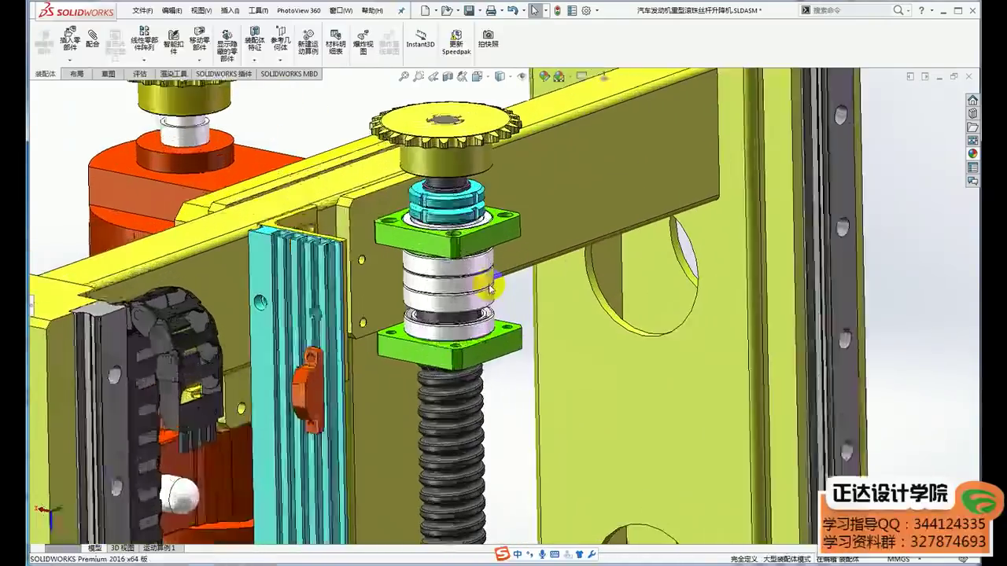
pyautogui.scroll(-3, 489, 289)
pyautogui.scroll(-1, 488, 288)
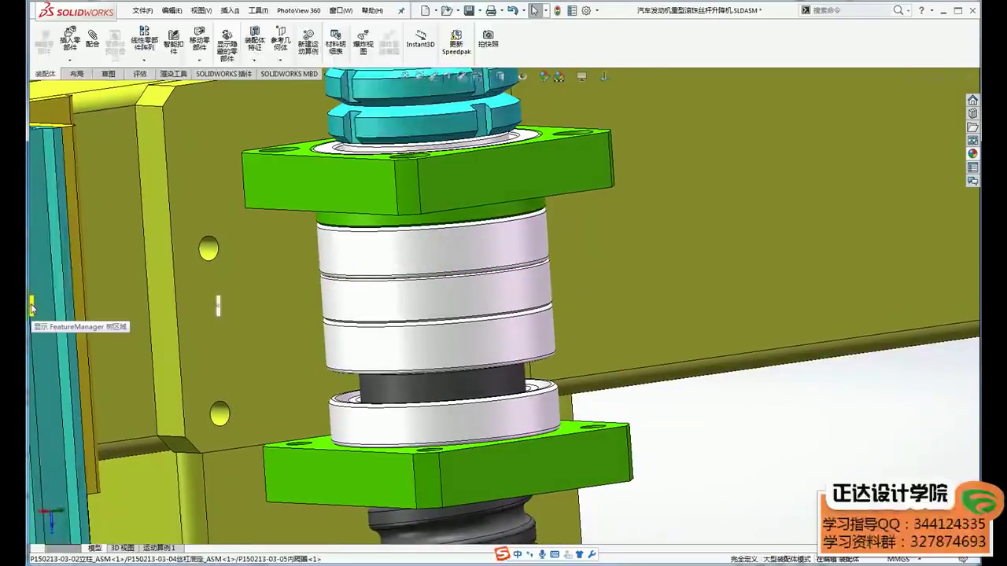
# Step: Select bearings 7007C<2>, 7007C<1> and the spacer ring, then restore the housing
pyautogui.click(33, 309)
pyautogui.click(423, 259)
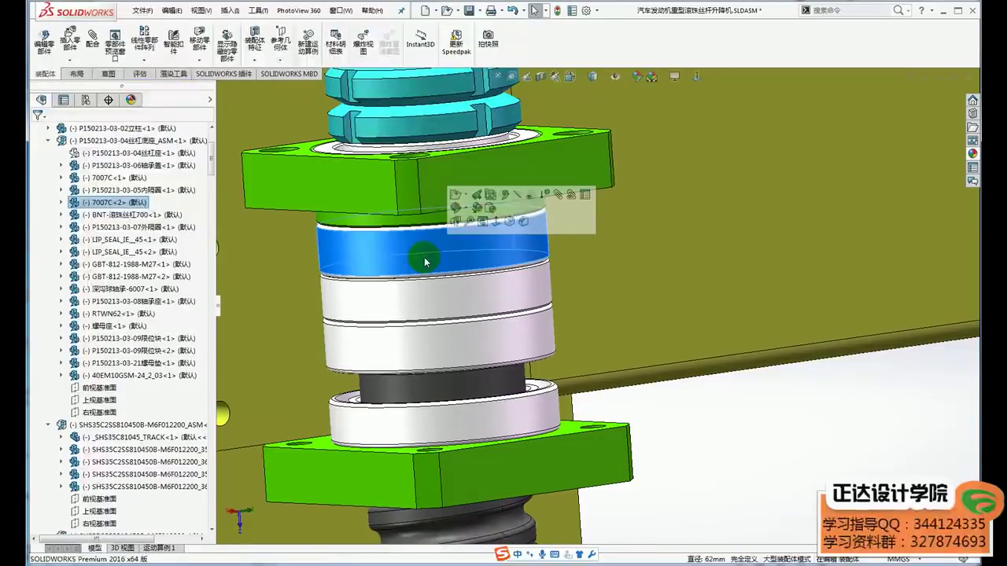
pyautogui.click(439, 354)
pyautogui.click(394, 290)
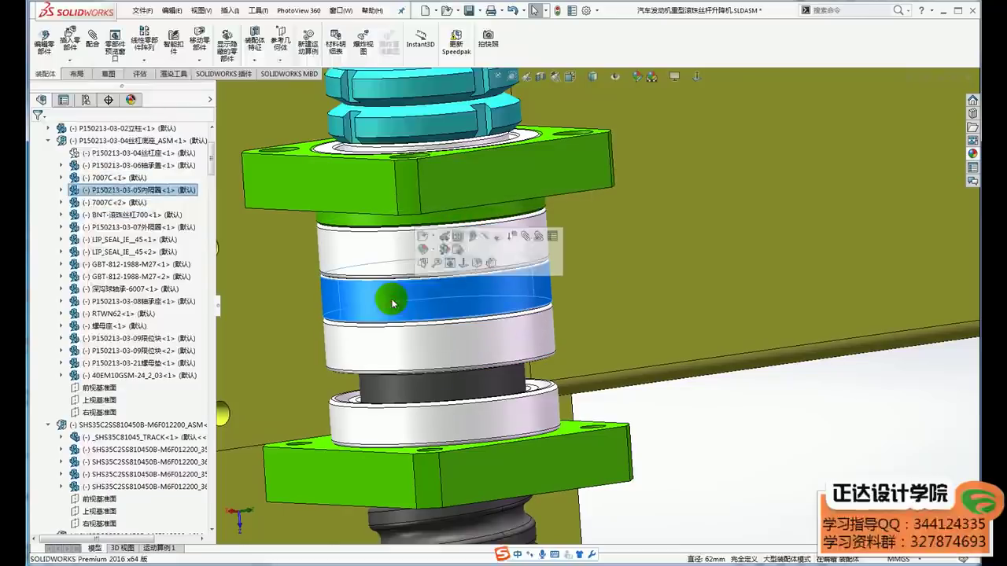
pyautogui.scroll(5, 393, 291)
pyautogui.click(513, 11)
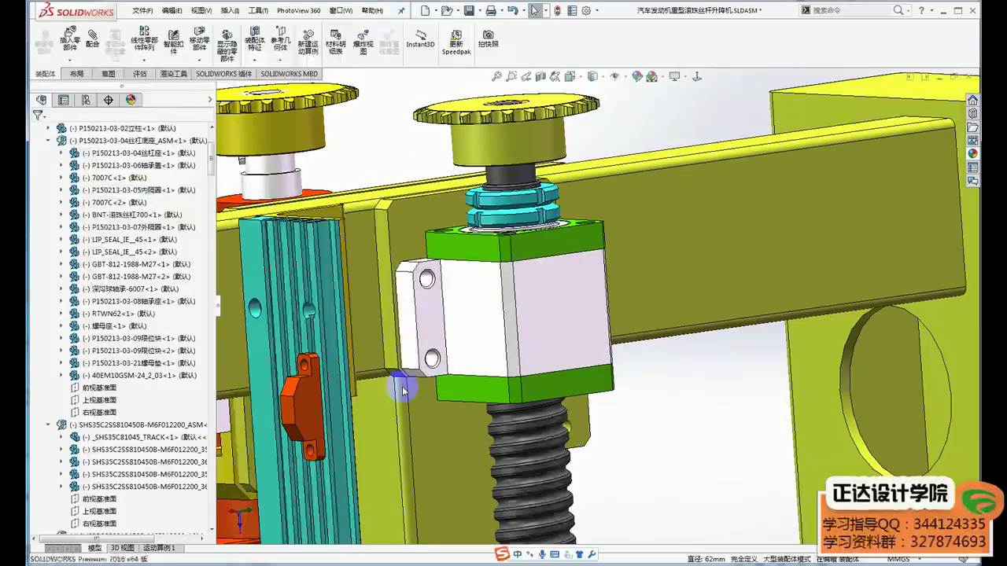
# Step: Hide the component tree and reposition the assembly in the enlarged view
pyautogui.click(218, 305)
pyautogui.scroll(3, 503, 323)
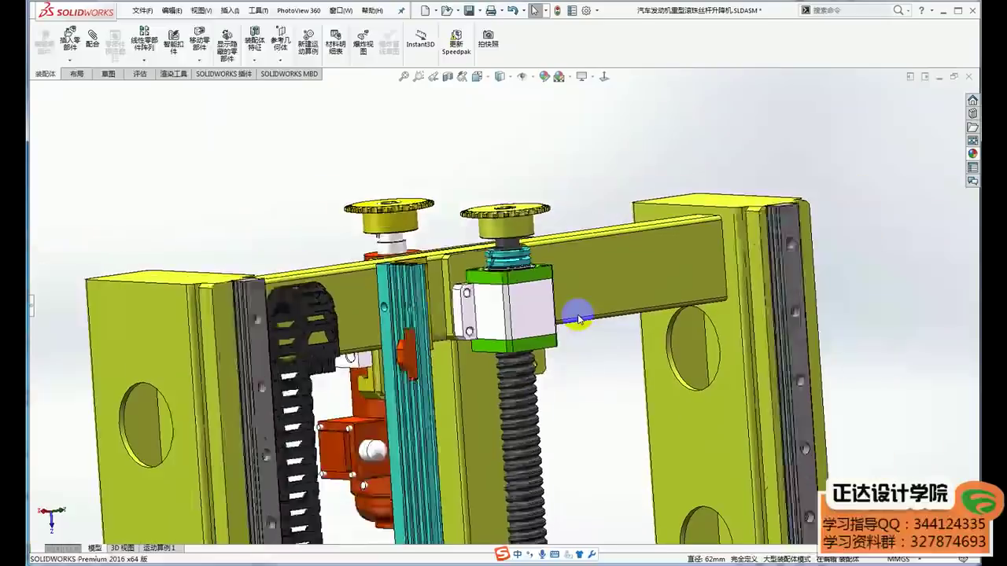
pyautogui.scroll(2, 521, 326)
pyautogui.scroll(1, 509, 326)
pyautogui.scroll(-1, 503, 346)
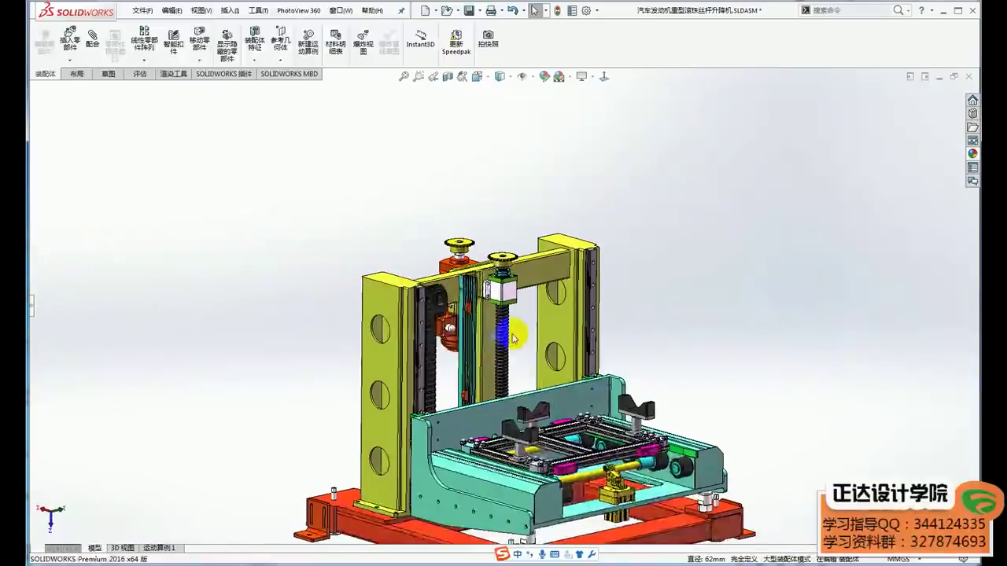
pyautogui.scroll(-1, 515, 332)
pyautogui.scroll(-1, 513, 330)
pyautogui.keyDown('ctrl'); pyautogui.moveTo(546, 335); pyautogui.dragTo(513, 295, button='middle'); pyautogui.keyUp('ctrl')
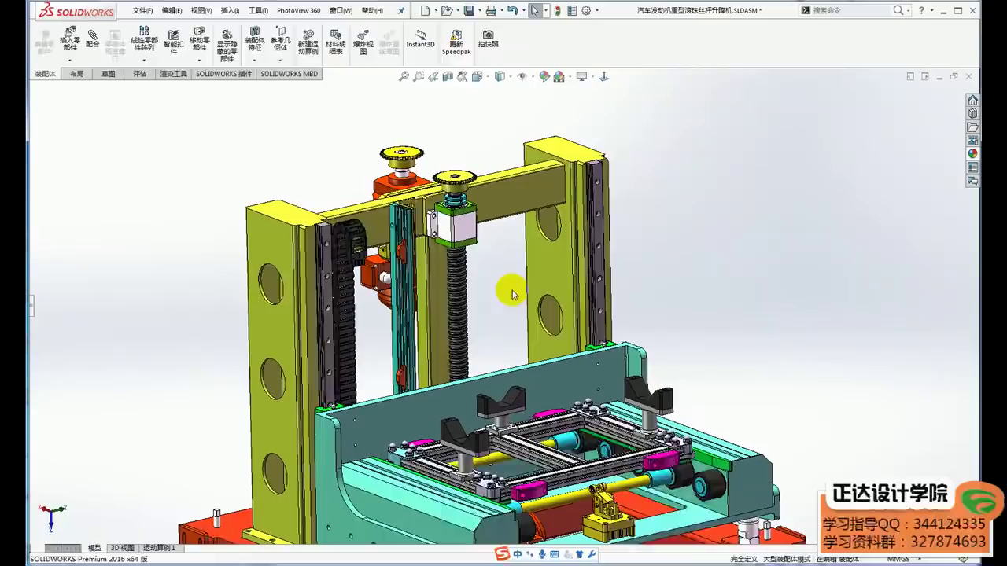
# Step: Sketch a red arrow for the block's downward travel and shift the lifting frame up
pyautogui.scroll(-5, 512, 294)
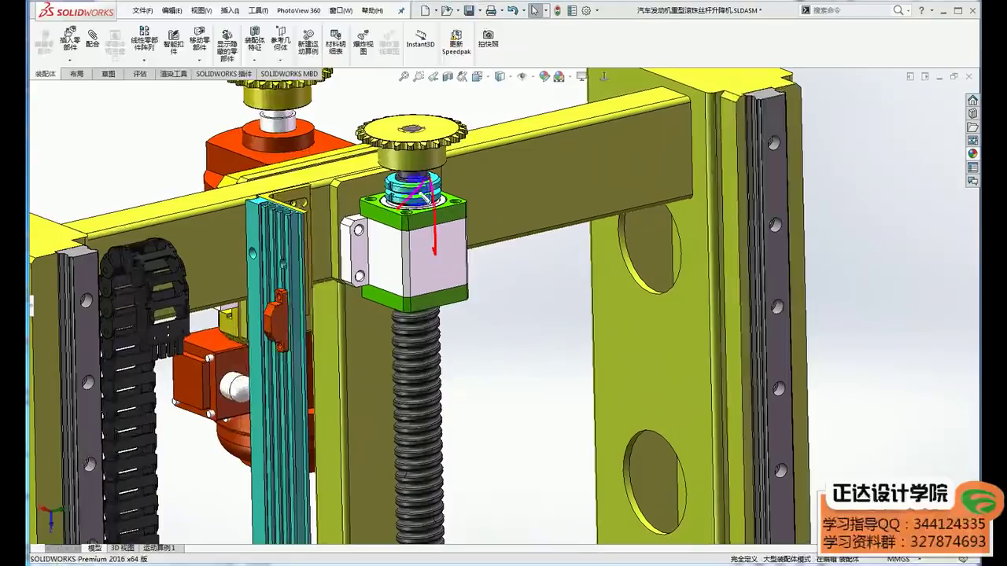
pyautogui.moveTo(468, 206); pyautogui.dragTo(460, 303)
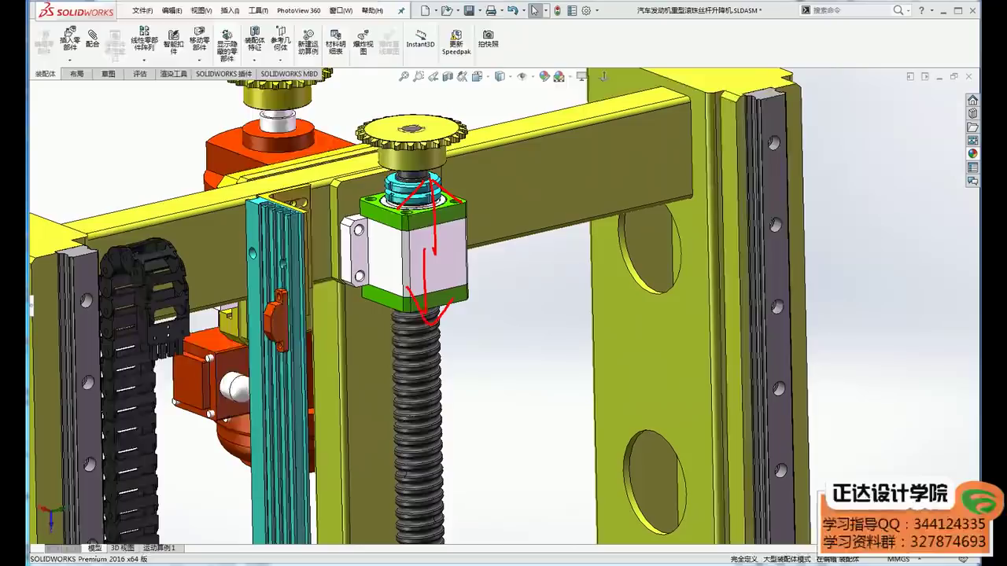
pyautogui.scroll(3, 483, 298)
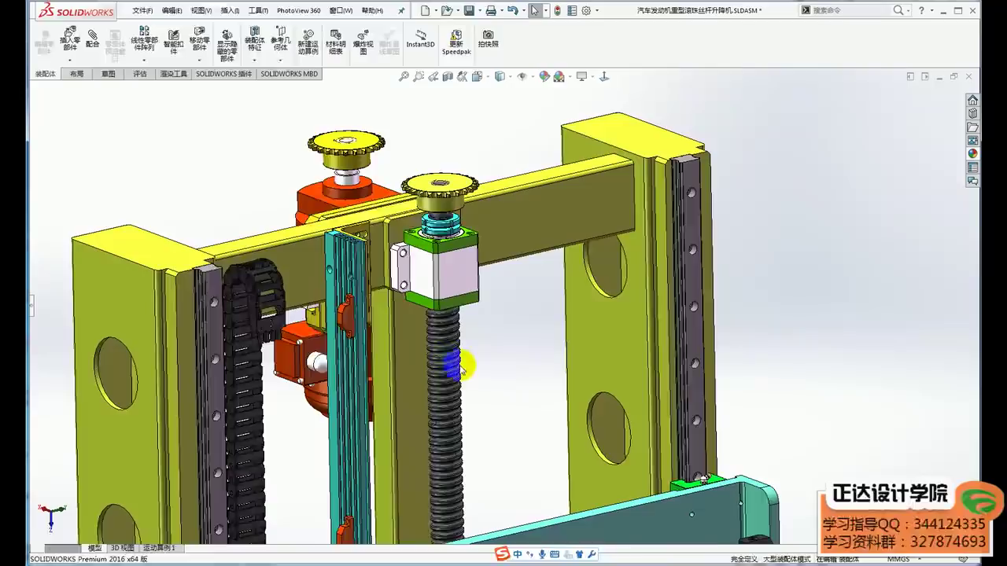
pyautogui.scroll(3, 499, 382)
pyautogui.keyDown('ctrl'); pyautogui.moveTo(499, 382); pyautogui.dragTo(477, 280, button='middle'); pyautogui.keyUp('ctrl')
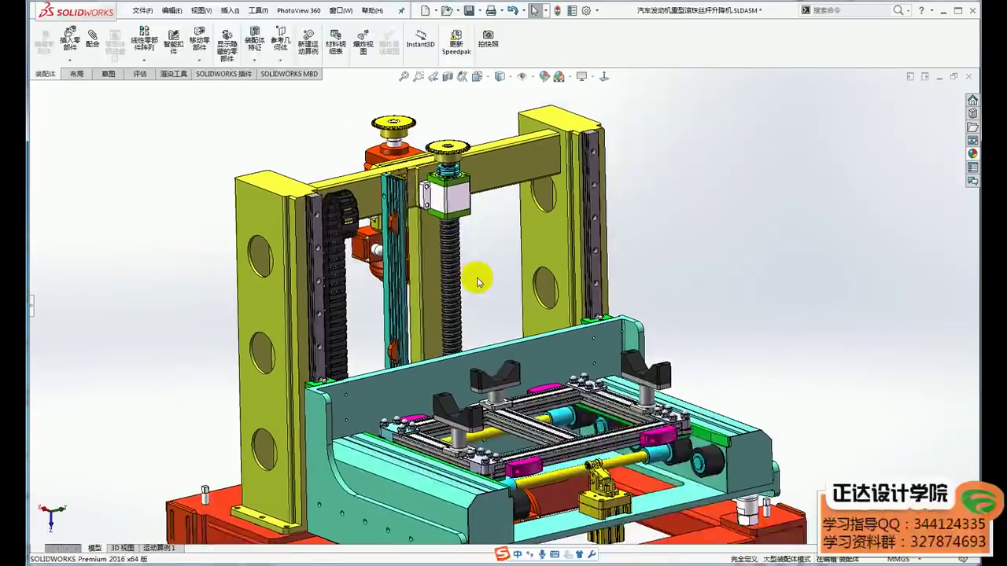
pyautogui.scroll(2, 478, 283)
# Step: Orbit to see the red base frame from below and select the 6007 deep-groove bearing
pyautogui.moveTo(533, 475); pyautogui.dragTo(527, 436, button='middle')
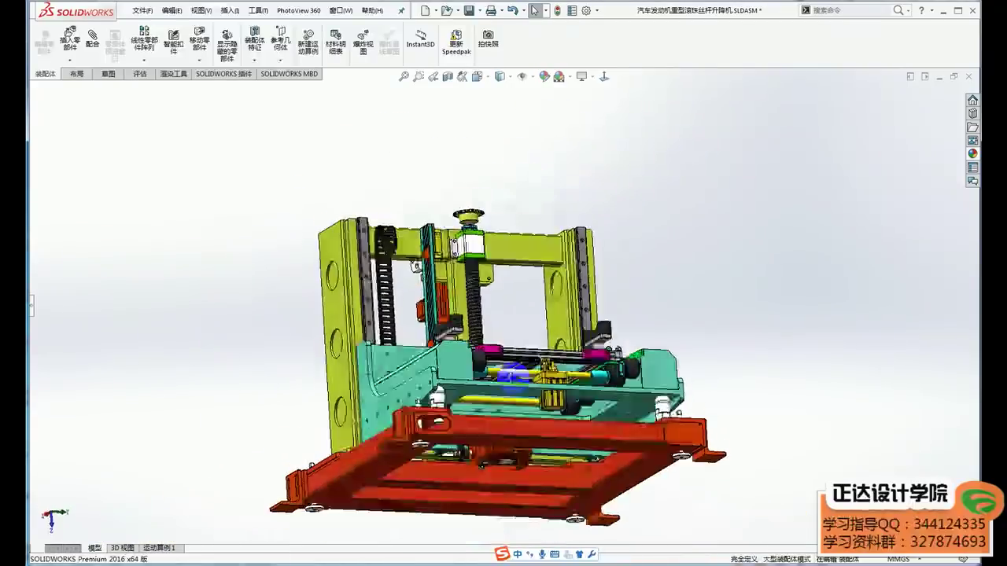
pyautogui.scroll(-2, 527, 437)
pyautogui.scroll(-3, 519, 429)
pyautogui.scroll(-2, 488, 409)
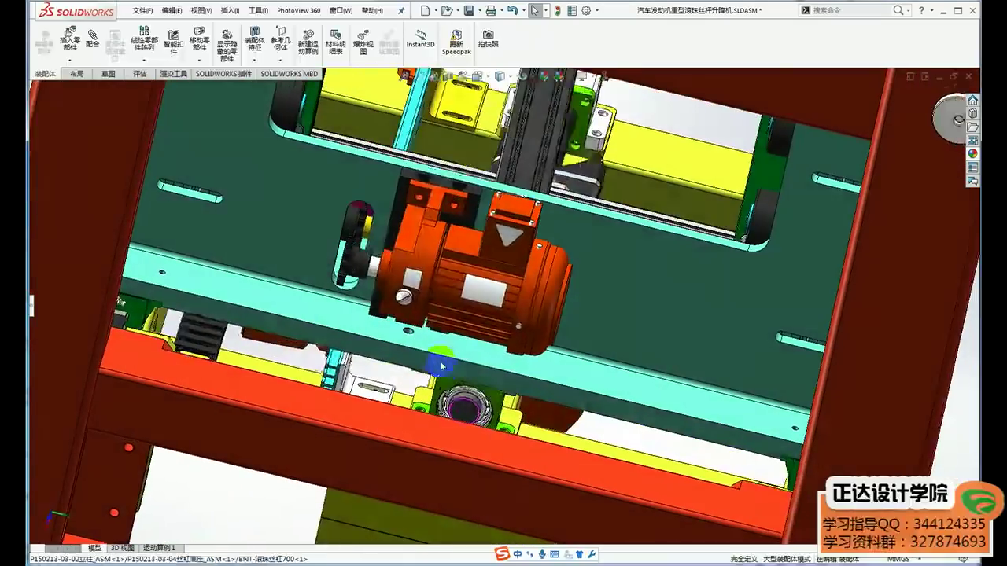
pyautogui.scroll(-1, 456, 390)
pyautogui.scroll(-2, 449, 384)
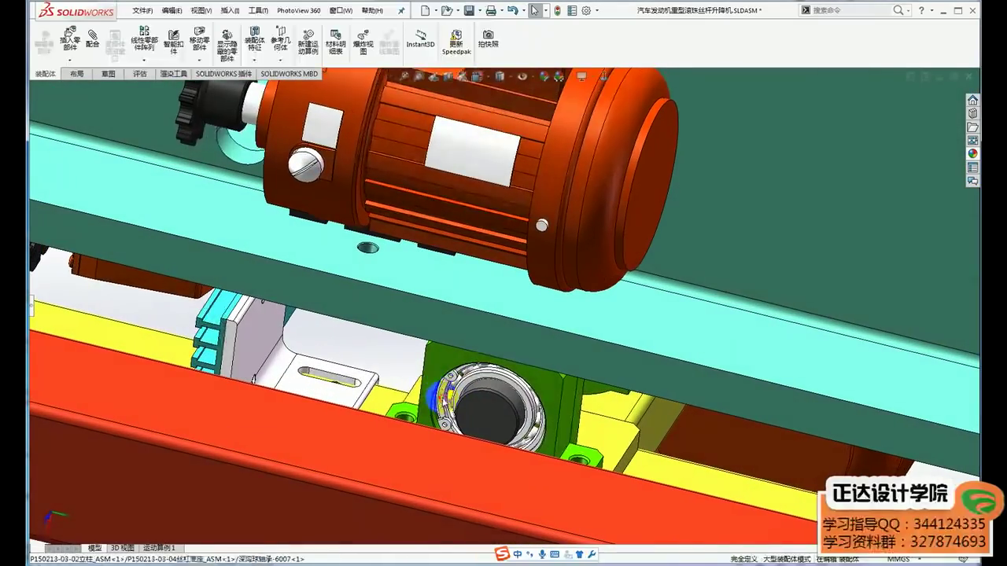
pyautogui.scroll(2, 460, 350)
pyautogui.scroll(-3, 460, 346)
pyautogui.scroll(-2, 456, 335)
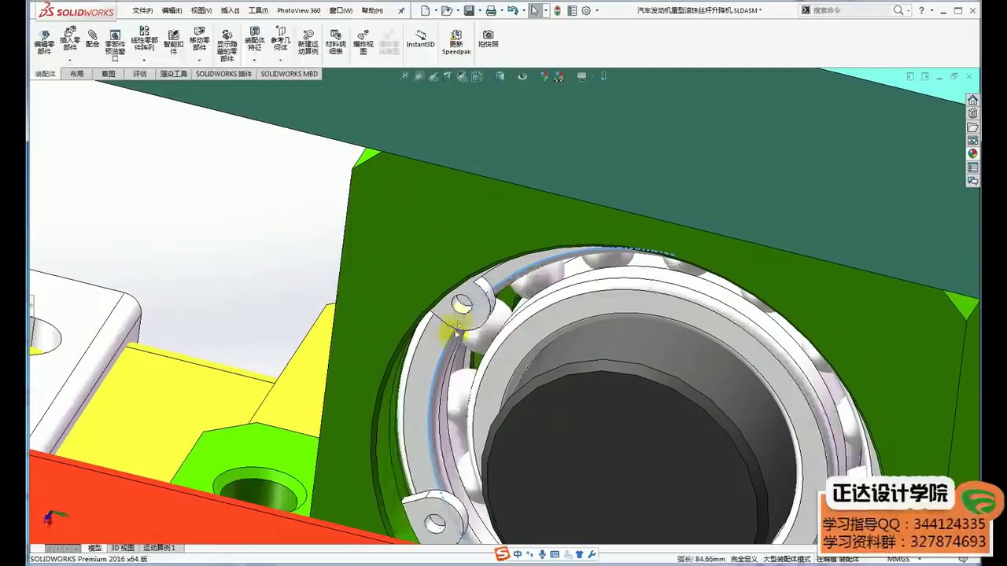
pyautogui.click(457, 332)
# Step: Zoom out and orbit to show the slide table, base frame and upright columns
pyautogui.scroll(1, 458, 331)
pyautogui.scroll(1, 460, 330)
pyautogui.scroll(-2, 462, 330)
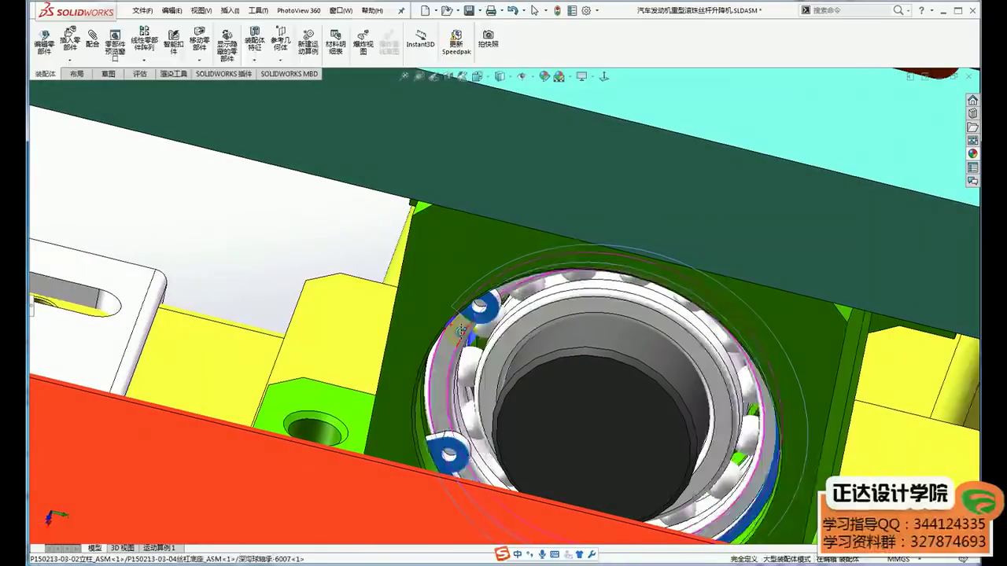
pyautogui.scroll(1, 461, 330)
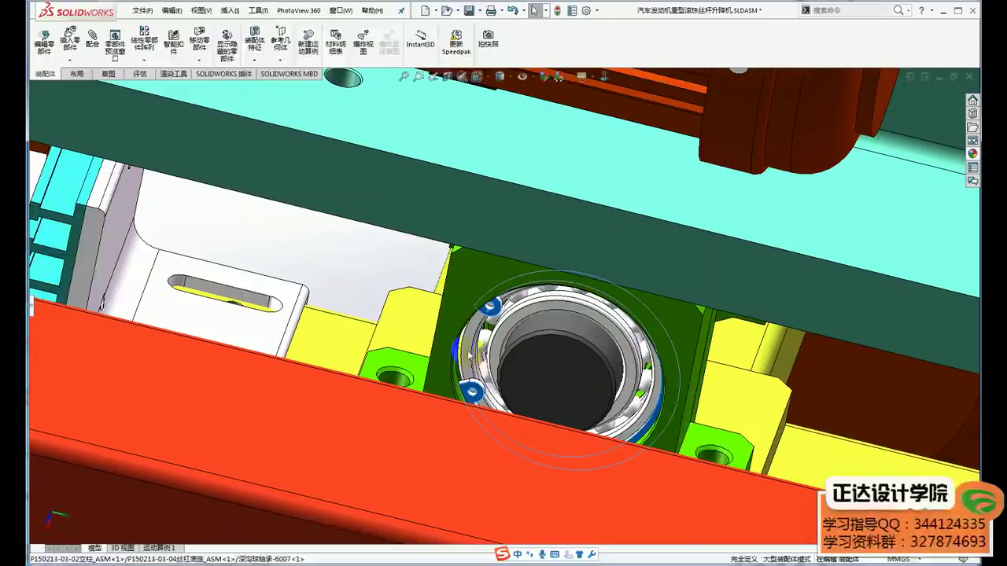
pyautogui.scroll(2, 381, 279)
pyautogui.scroll(1, 556, 297)
pyautogui.scroll(2, 556, 297)
pyautogui.moveTo(539, 281)
pyautogui.mouseDown(button='middle')
pyautogui.moveTo(535, 405)
pyautogui.moveTo(596, 449)
pyautogui.moveTo(571, 493)
pyautogui.mouseUp(button='middle')
pyautogui.scroll(2, 570, 493)
pyautogui.moveTo(669, 443)
pyautogui.mouseDown(button='middle')
pyautogui.moveTo(654, 398)
pyautogui.moveTo(588, 466)
pyautogui.moveTo(456, 428)
pyautogui.mouseUp(button='middle')
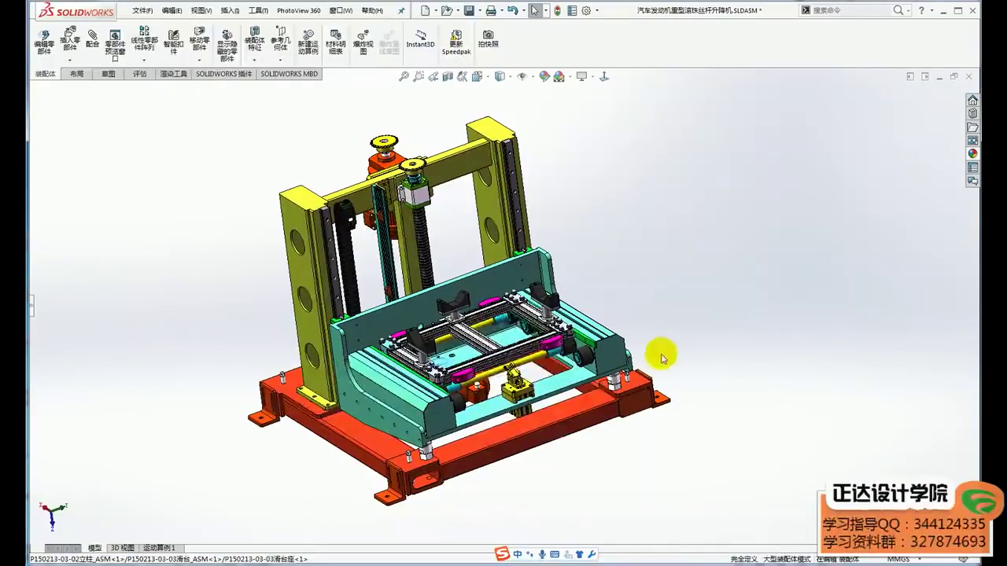
pyautogui.scroll(-1, 489, 258)
pyautogui.scroll(-3, 453, 237)
pyautogui.scroll(-1, 464, 228)
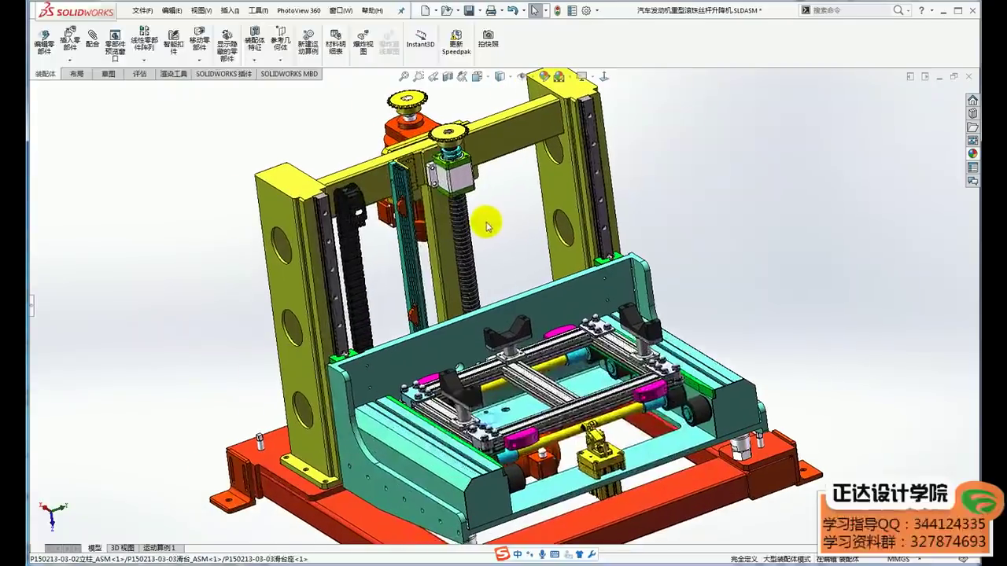
pyautogui.scroll(-3, 480, 218)
pyautogui.click(483, 209)
pyautogui.click(574, 148)
pyautogui.scroll(-3, 478, 216)
pyautogui.scroll(-1, 479, 216)
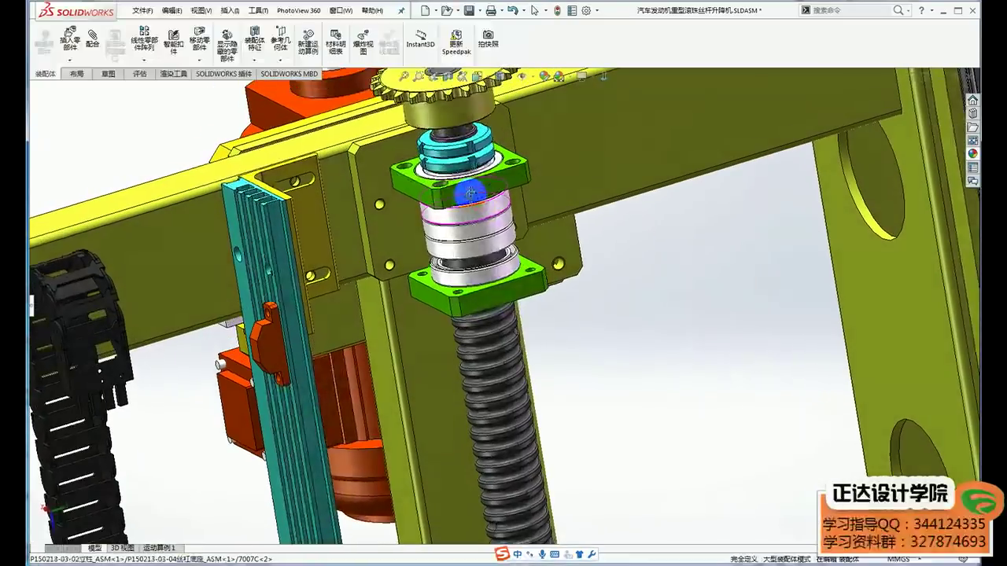
pyautogui.click(512, 10)
pyautogui.scroll(3, 603, 367)
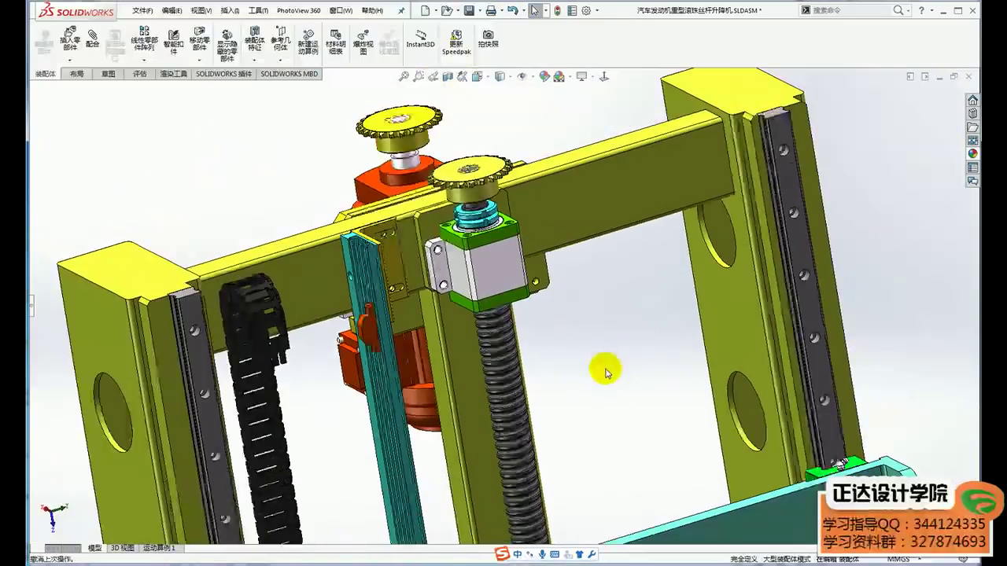
pyautogui.scroll(3, 603, 367)
pyautogui.scroll(1, 602, 367)
pyautogui.scroll(1, 602, 366)
pyautogui.moveTo(567, 370); pyautogui.dragTo(517, 404, button='middle')
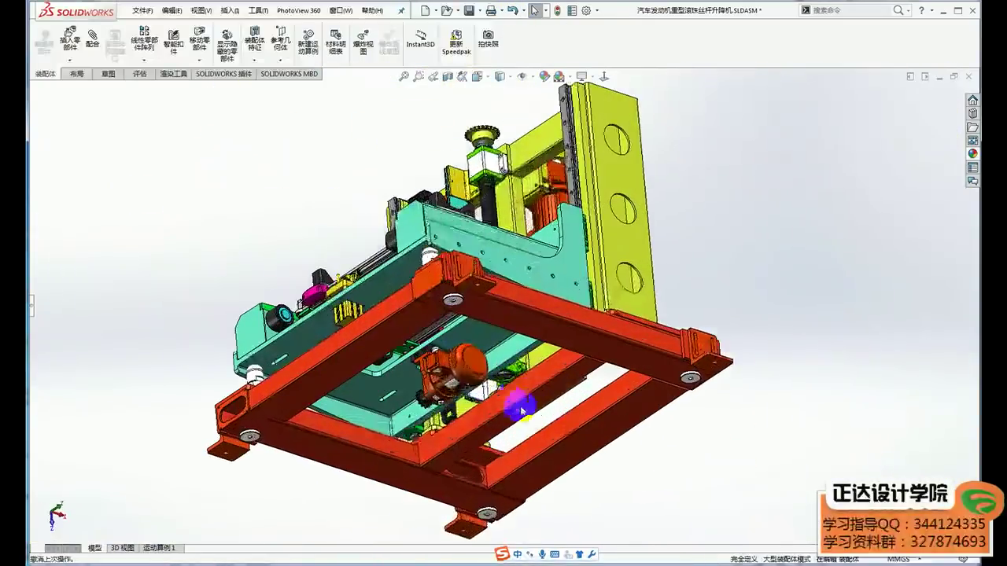
pyautogui.scroll(-3, 440, 330)
pyautogui.scroll(-3, 530, 353)
pyautogui.scroll(-2, 472, 347)
pyautogui.scroll(-1, 472, 347)
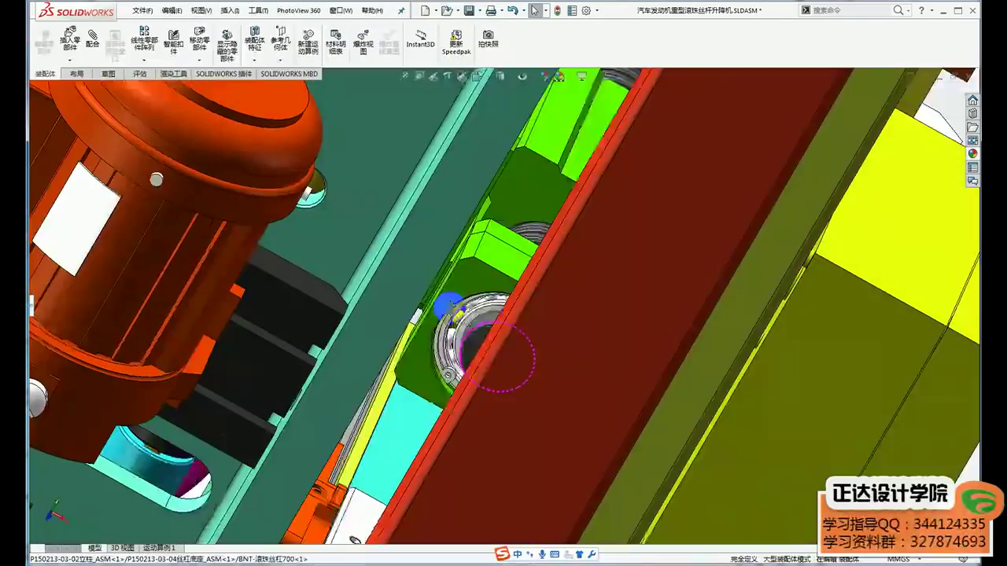
pyautogui.scroll(3, 475, 342)
pyautogui.scroll(2, 477, 334)
pyautogui.scroll(5, 485, 343)
pyautogui.moveTo(485, 342)
pyautogui.mouseDown(button='middle')
pyautogui.moveTo(657, 367)
pyautogui.moveTo(669, 382)
pyautogui.mouseUp(button='middle')
pyautogui.scroll(-3, 675, 387)
pyautogui.scroll(2, 675, 387)
pyautogui.moveTo(821, 456)
pyautogui.mouseDown(button='middle')
pyautogui.moveTo(726, 441)
pyautogui.moveTo(792, 429)
pyautogui.moveTo(779, 455)
pyautogui.mouseUp(button='middle')
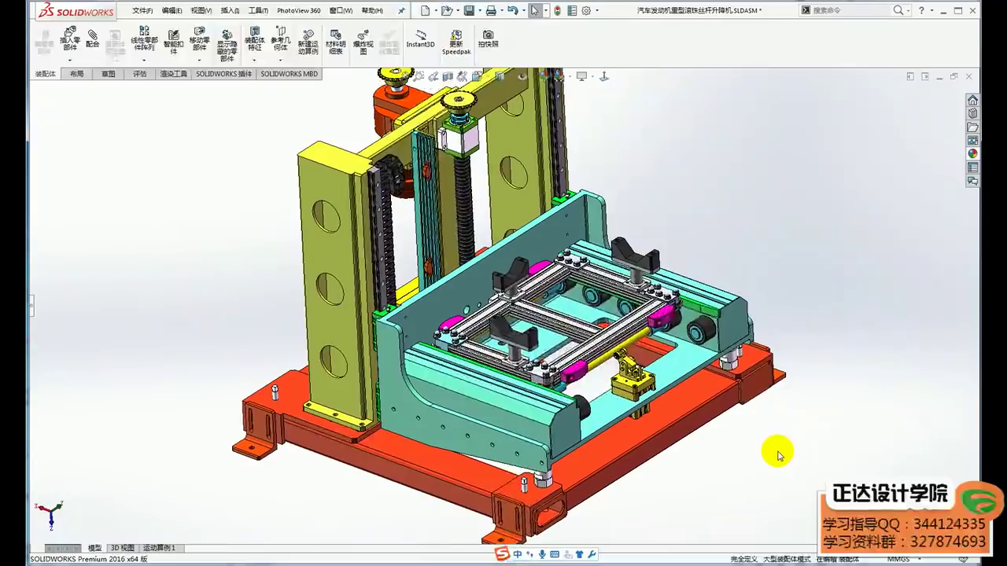
pyautogui.scroll(3, 544, 202)
pyautogui.moveTo(480, 228)
pyautogui.keyDown('ctrl'); pyautogui.mouseDown(button='middle')
pyautogui.moveTo(442, 269)
pyautogui.moveTo(385, 289)
pyautogui.mouseUp(button='middle'); pyautogui.keyUp('ctrl')
pyautogui.scroll(-3, 388, 296)
pyautogui.scroll(-3, 388, 295)
pyautogui.scroll(-5, 385, 290)
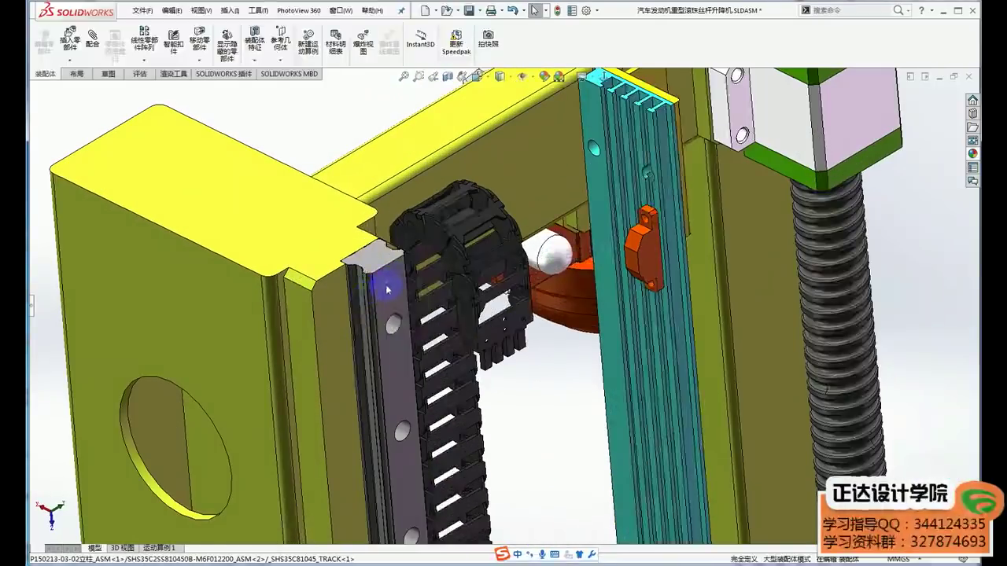
pyautogui.click(390, 288)
pyautogui.scroll(3, 385, 287)
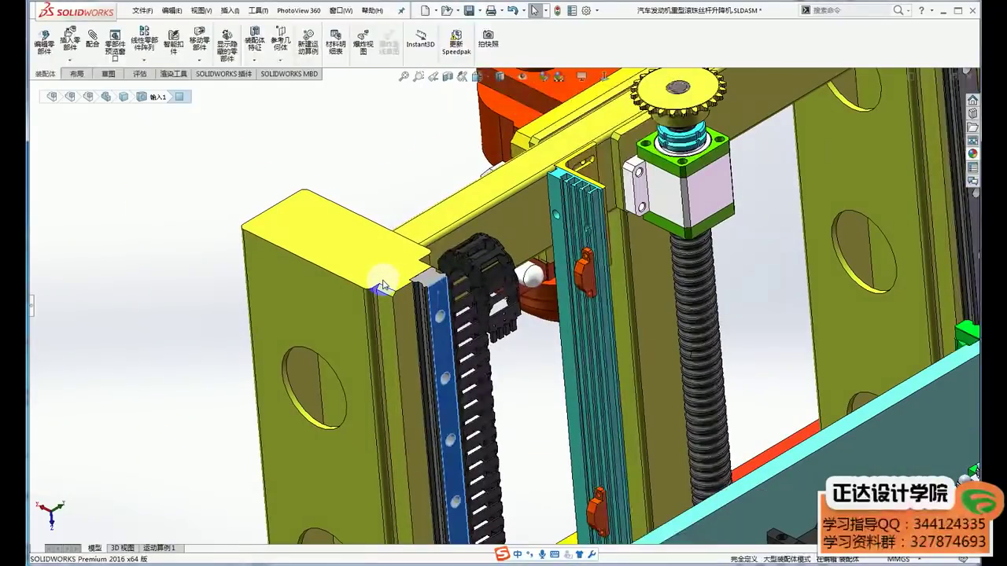
pyautogui.scroll(2, 668, 333)
pyautogui.scroll(2, 636, 307)
pyautogui.scroll(1, 636, 307)
pyautogui.scroll(-1, 519, 303)
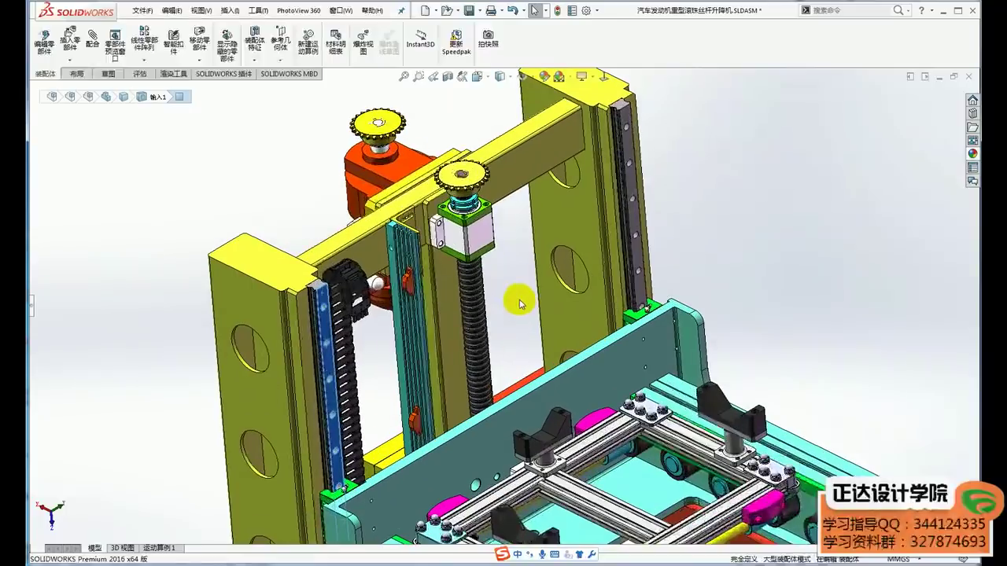
pyautogui.keyDown('ctrl'); pyautogui.moveTo(519, 303); pyautogui.dragTo(510, 326, button='middle'); pyautogui.keyUp('ctrl')
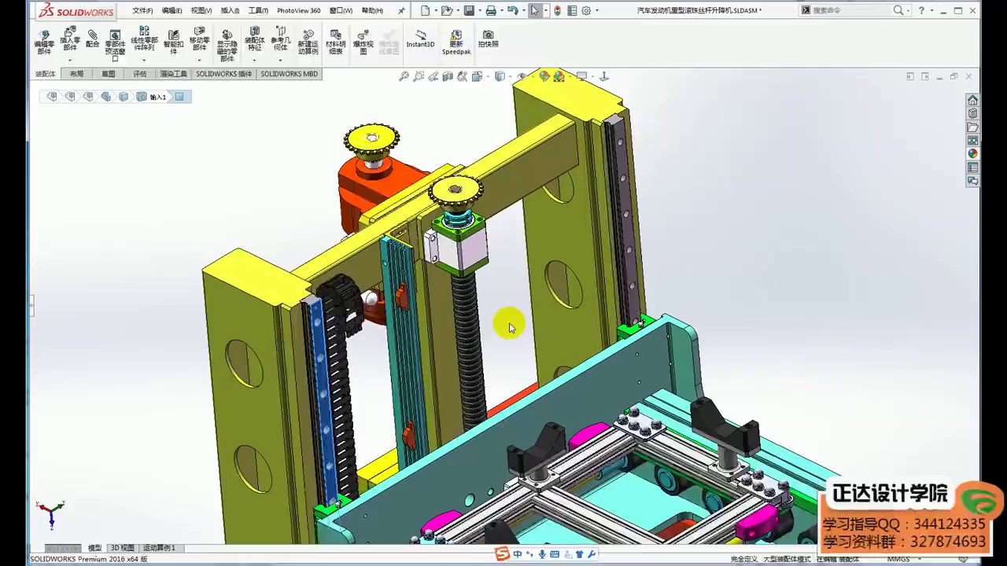
pyautogui.scroll(3, 509, 322)
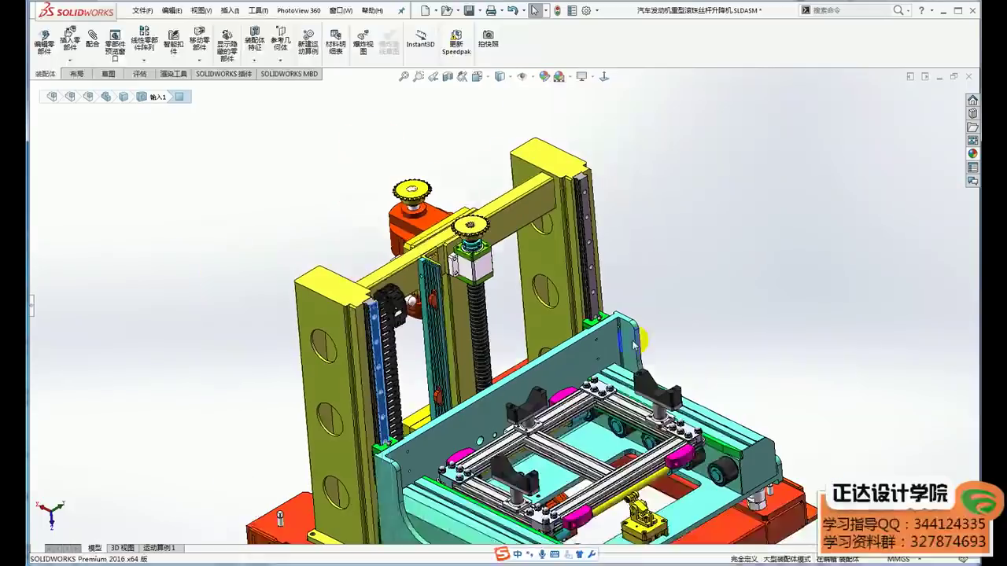
pyautogui.click(482, 418)
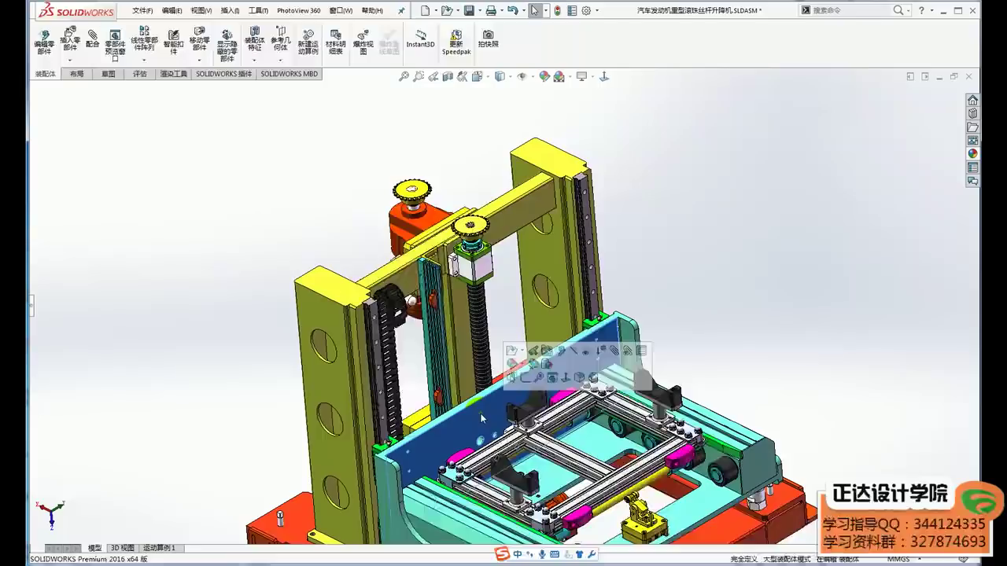
pyautogui.click(740, 300)
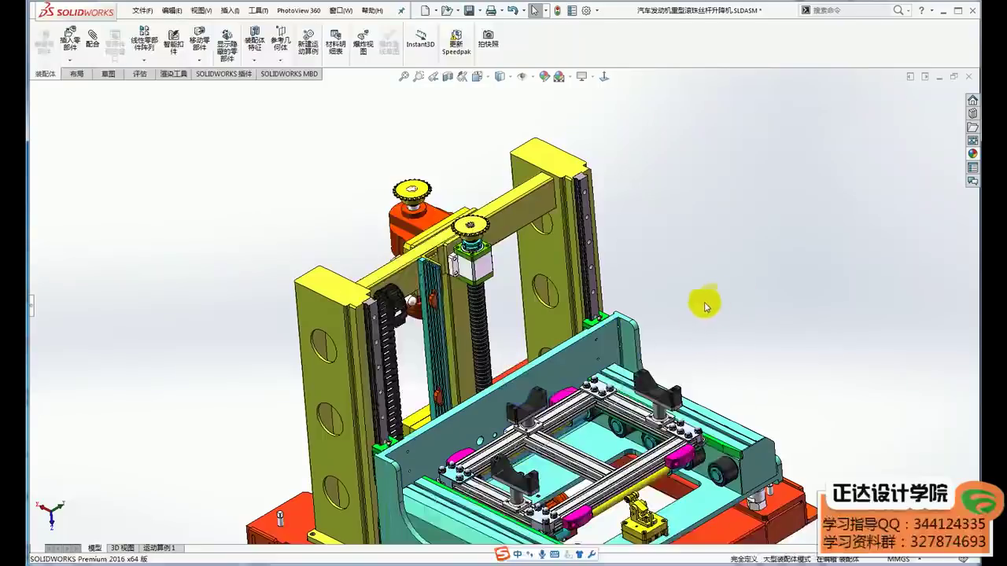
pyautogui.press('f')
pyautogui.scroll(-3, 435, 301)
pyautogui.moveTo(435, 330); pyautogui.dragTo(432, 303, button='middle')
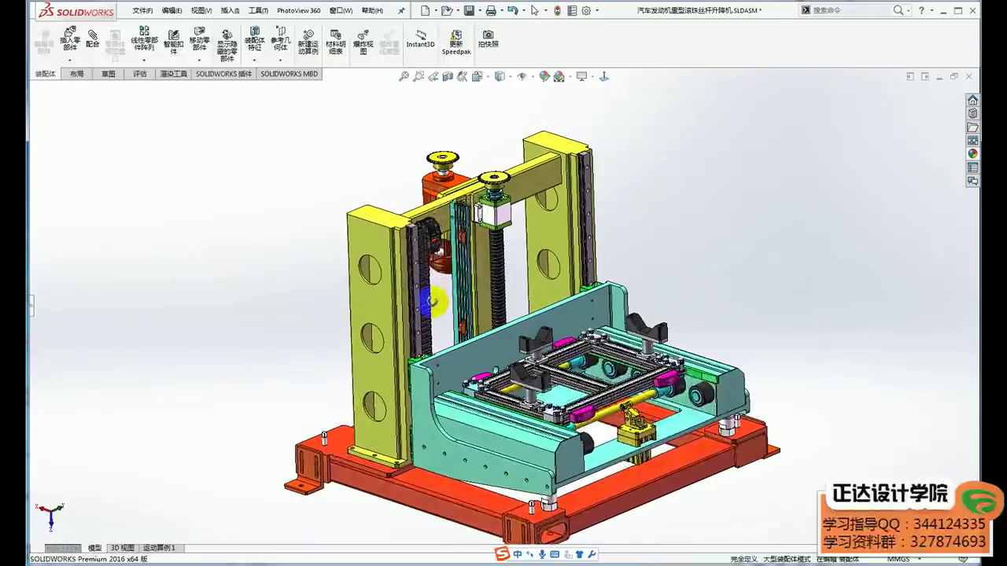
pyautogui.scroll(-3, 412, 231)
pyautogui.scroll(-3, 406, 215)
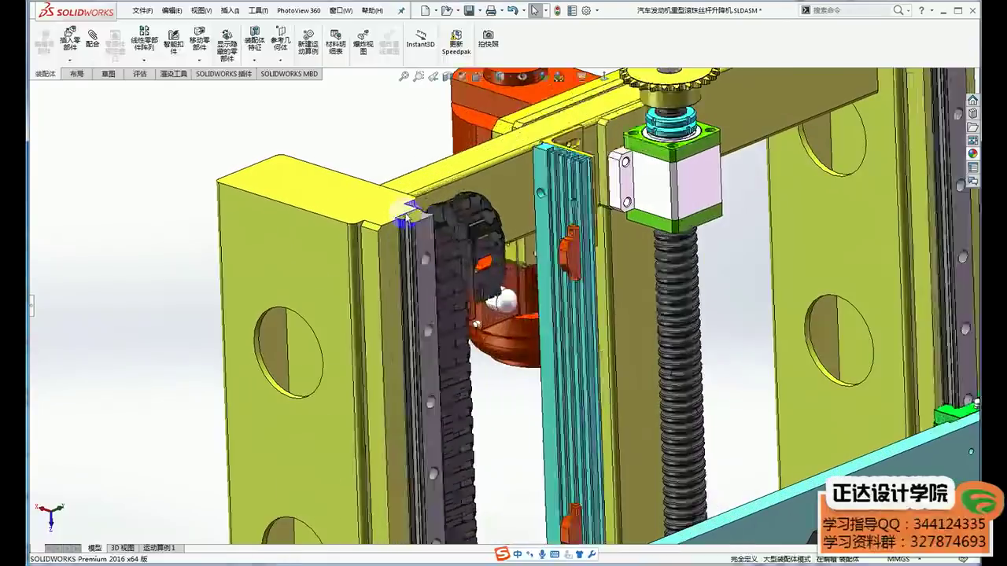
pyautogui.scroll(-3, 406, 215)
pyautogui.scroll(-2, 429, 268)
pyautogui.scroll(-2, 417, 304)
pyautogui.scroll(-2, 405, 340)
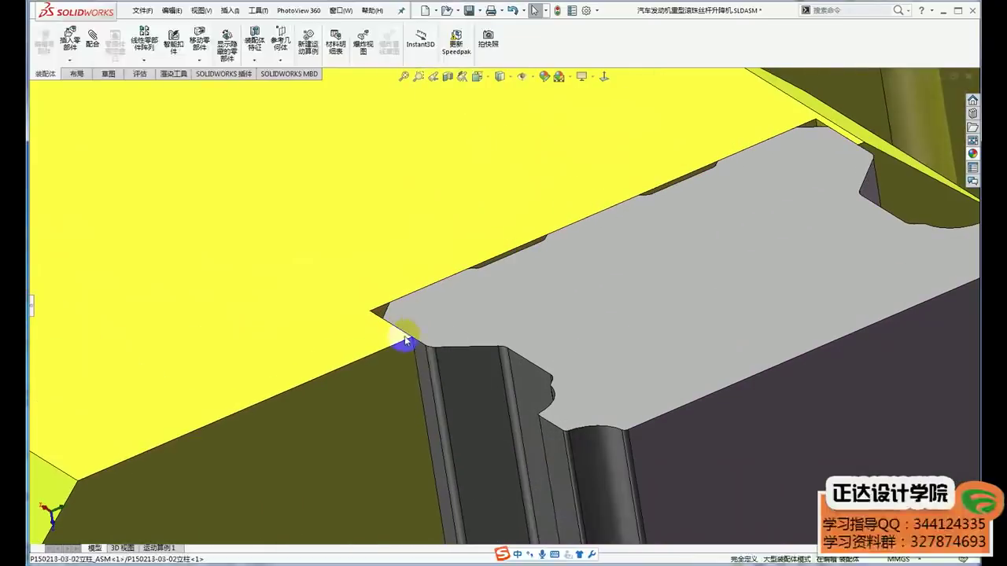
pyautogui.click(405, 339)
pyautogui.scroll(3, 409, 340)
pyautogui.scroll(2, 521, 342)
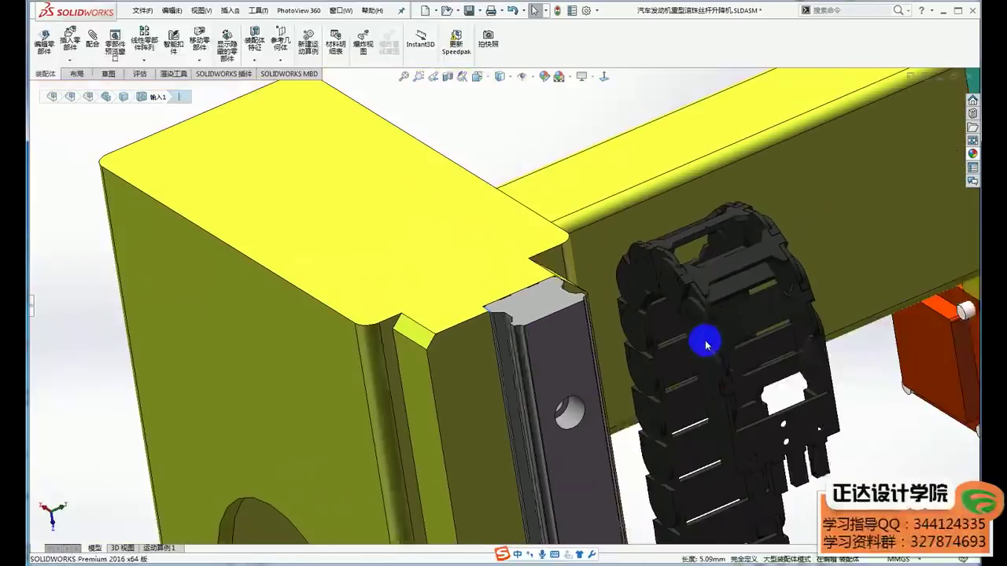
pyautogui.scroll(3, 706, 344)
pyautogui.scroll(-1, 692, 342)
pyautogui.scroll(1, 634, 378)
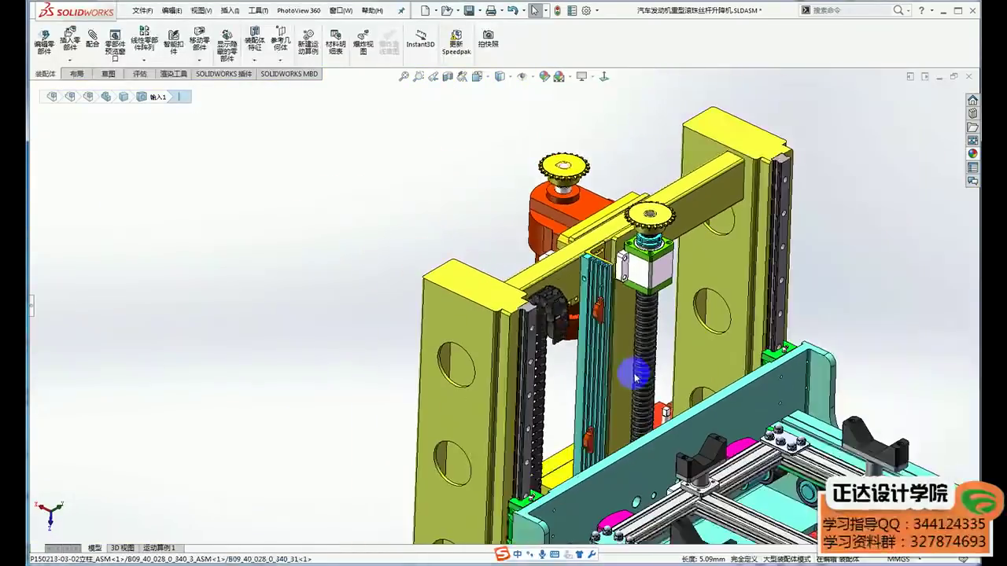
pyautogui.keyDown('ctrl'); pyautogui.moveTo(803, 286); pyautogui.dragTo(658, 299, button='middle'); pyautogui.keyUp('ctrl')
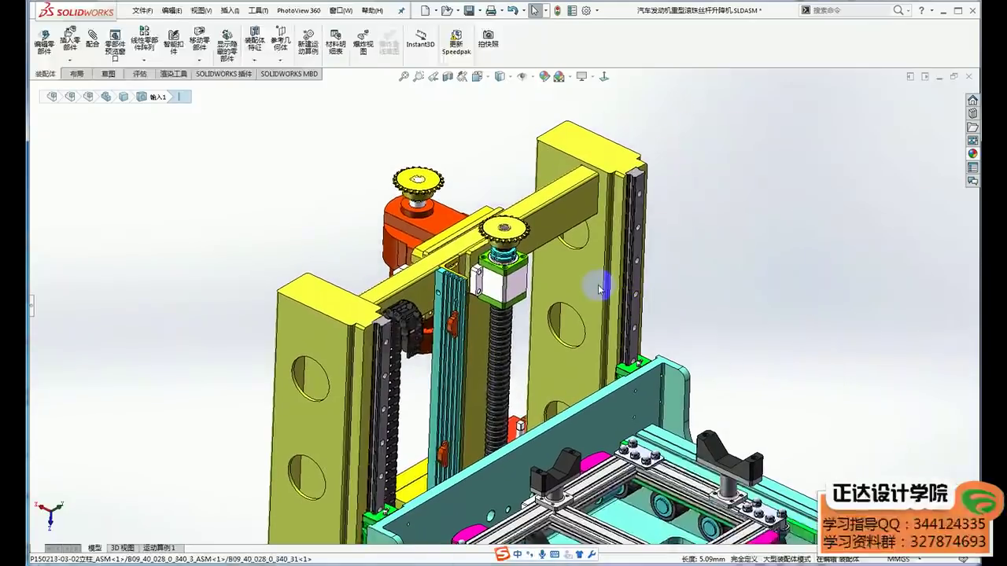
pyautogui.scroll(-2, 668, 180)
pyautogui.click(261, 399)
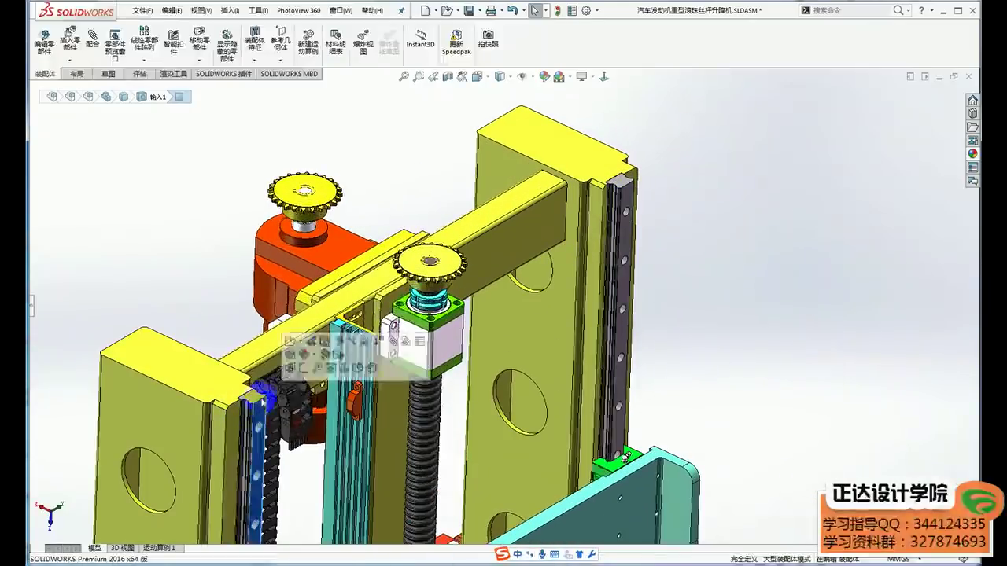
pyautogui.click(627, 213)
pyautogui.click(740, 380)
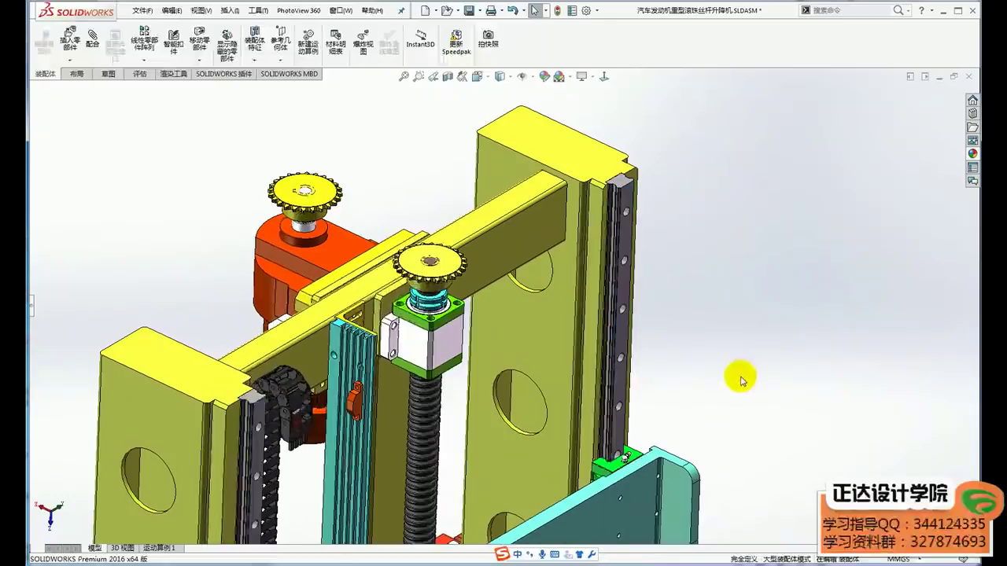
pyautogui.scroll(3, 735, 386)
pyautogui.moveTo(703, 411); pyautogui.dragTo(665, 340, button='middle')
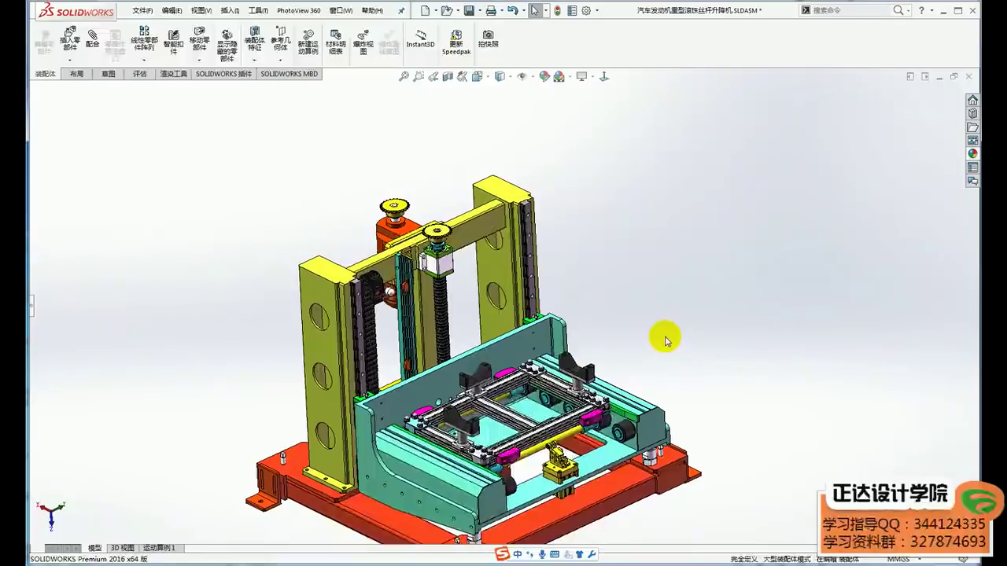
pyautogui.scroll(-1, 377, 394)
pyautogui.scroll(-1, 379, 382)
pyautogui.scroll(-2, 398, 405)
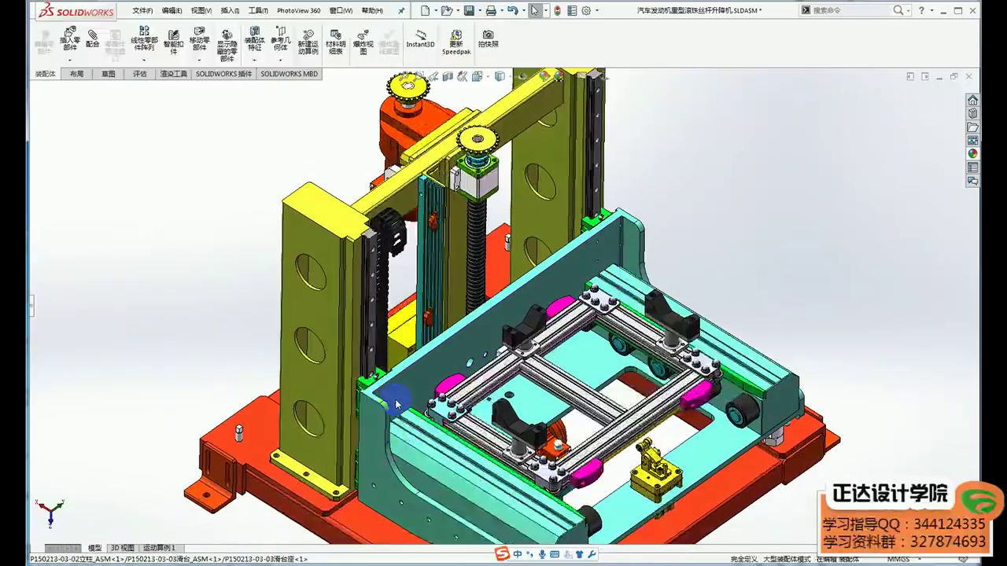
pyautogui.scroll(-1, 397, 403)
pyautogui.scroll(-1, 417, 377)
pyautogui.scroll(-1, 439, 351)
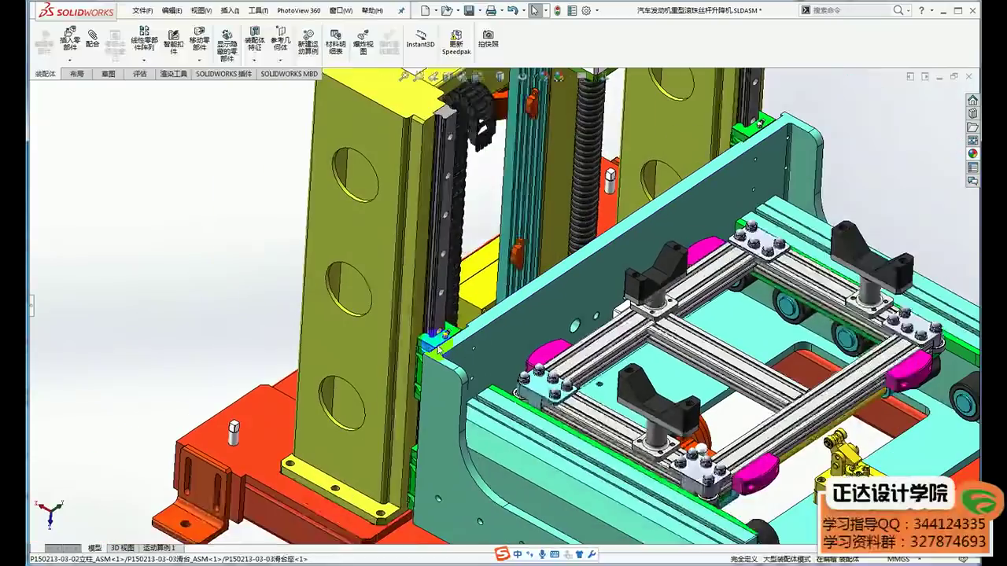
pyautogui.scroll(3, 438, 349)
pyautogui.scroll(1, 438, 348)
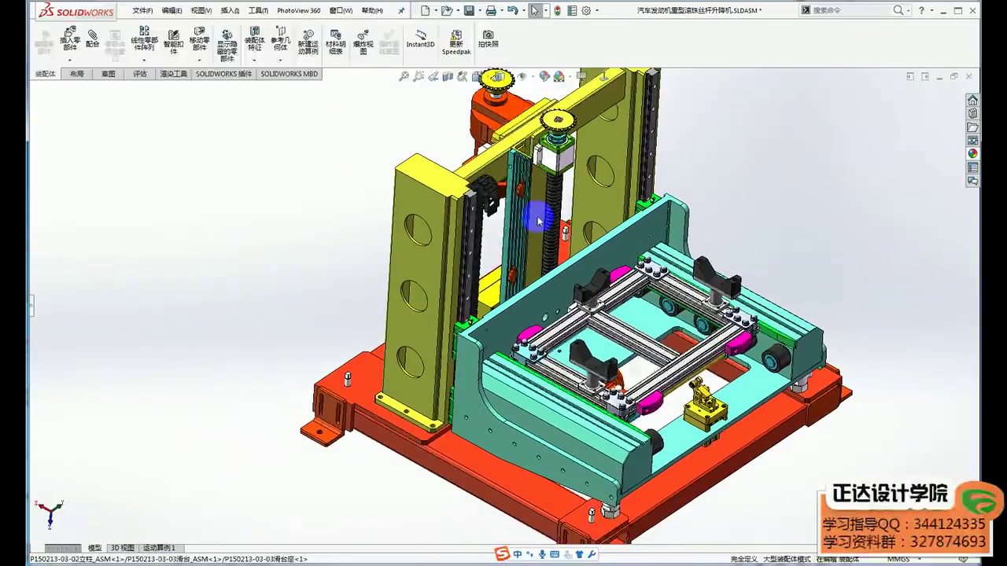
pyautogui.scroll(-1, 540, 223)
pyautogui.scroll(-2, 511, 228)
pyautogui.scroll(-2, 472, 236)
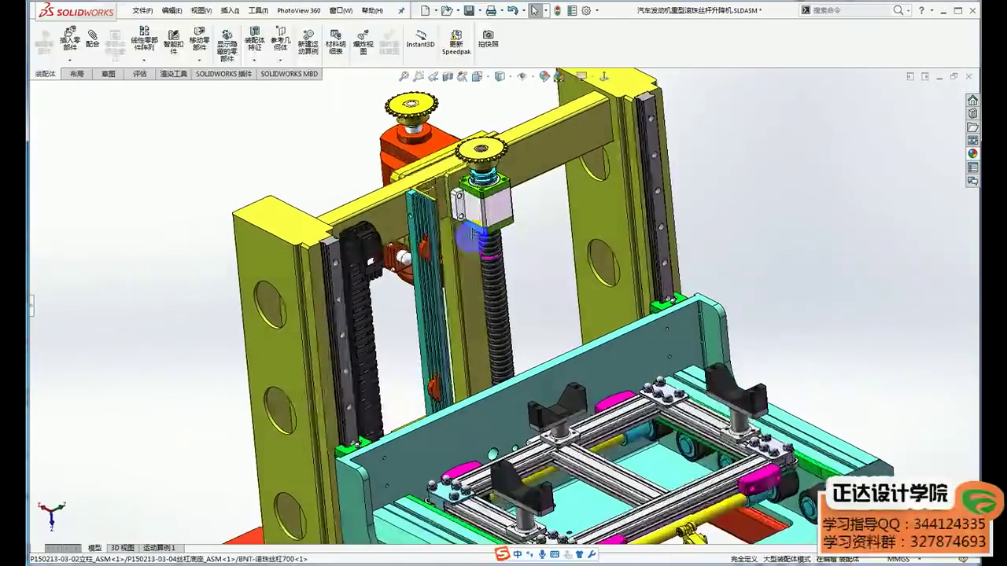
pyautogui.scroll(-1, 472, 236)
pyautogui.scroll(-2, 484, 248)
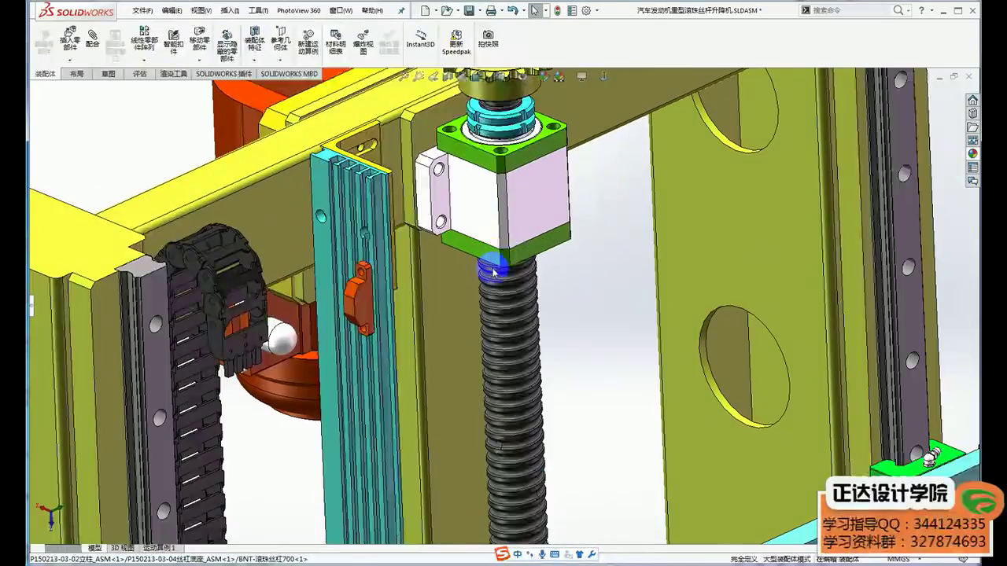
pyautogui.click(493, 271)
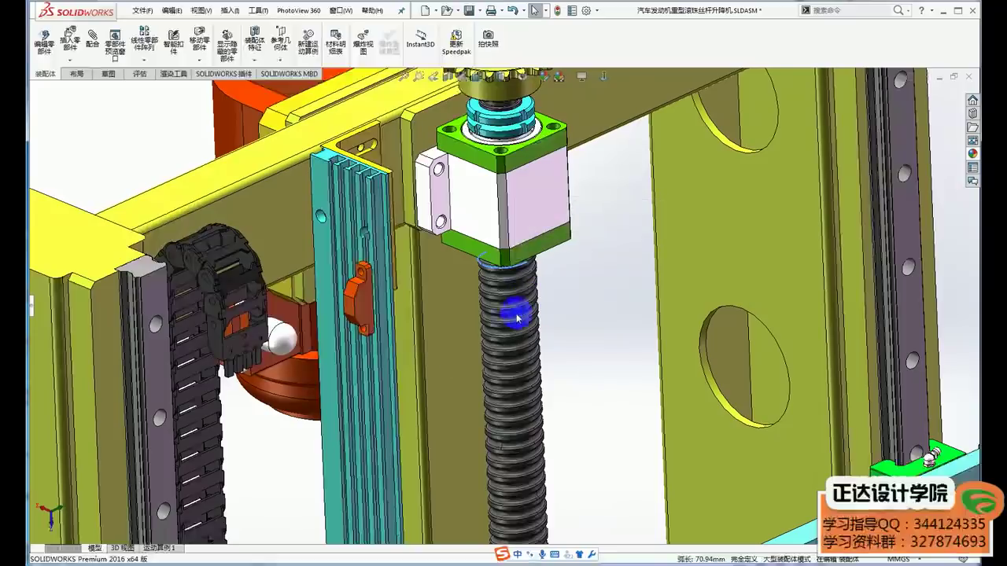
pyautogui.scroll(2, 523, 301)
pyautogui.press('Escape')
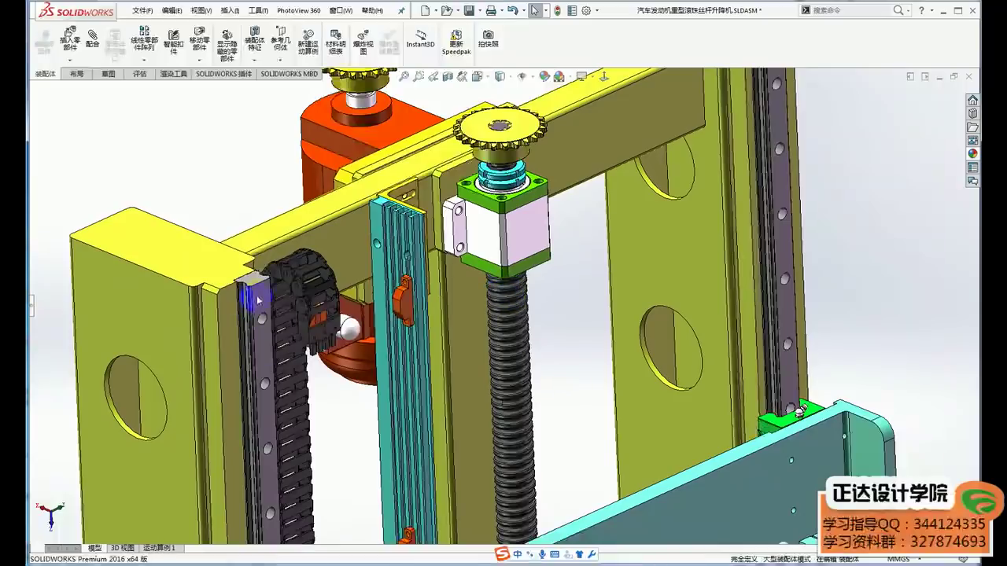
pyautogui.click(259, 350)
pyautogui.press('Escape')
pyautogui.scroll(-2, 521, 343)
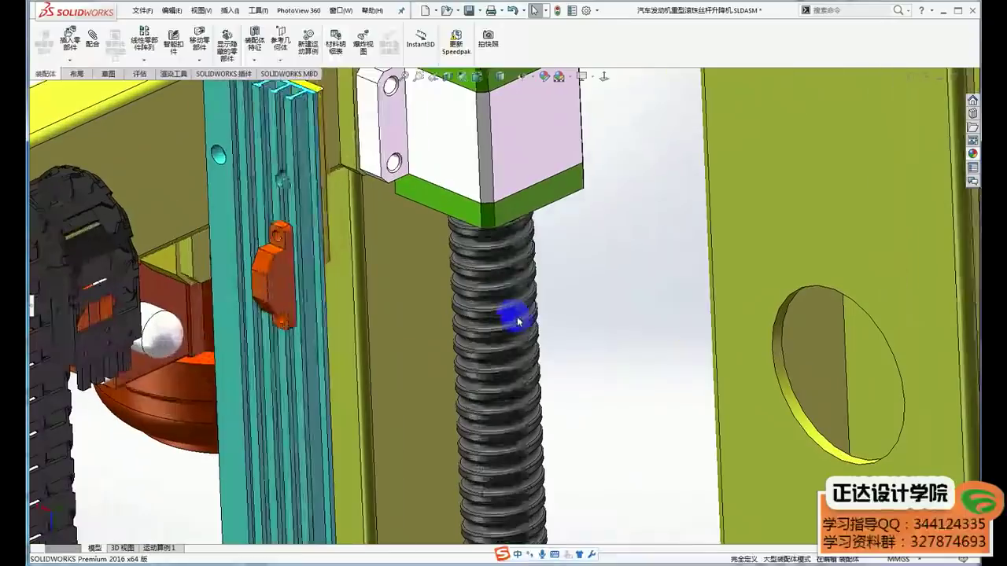
pyautogui.scroll(-2, 504, 312)
pyautogui.click(494, 313)
pyautogui.scroll(3, 494, 312)
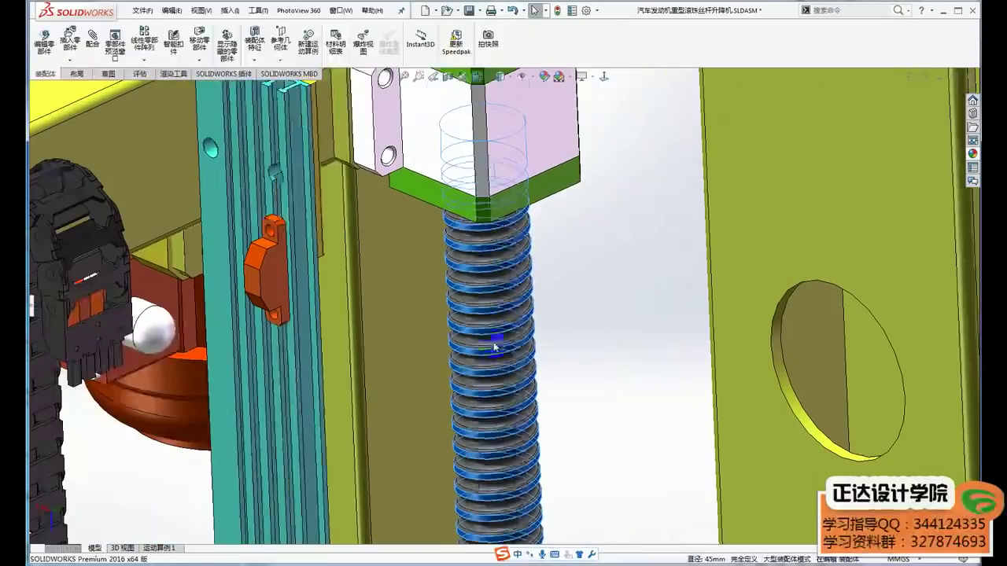
pyautogui.scroll(1, 112, 280)
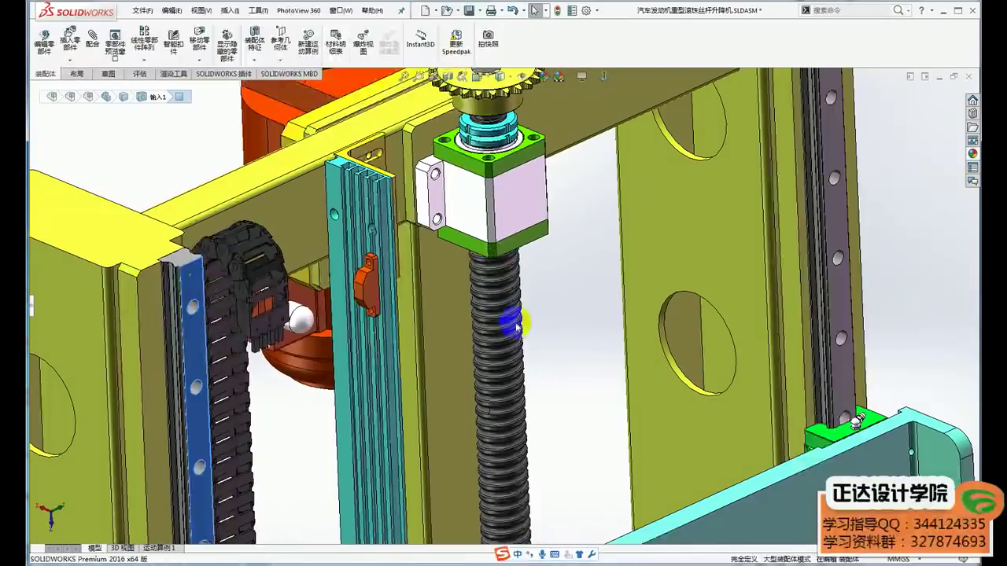
pyautogui.click(575, 351)
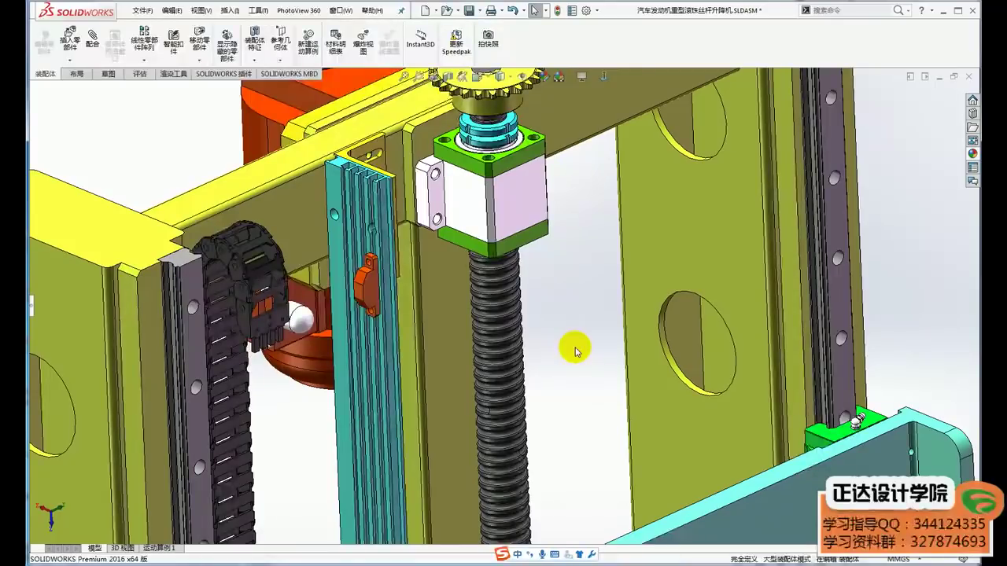
pyautogui.scroll(3, 580, 335)
pyautogui.scroll(3, 571, 292)
pyautogui.scroll(2, 519, 308)
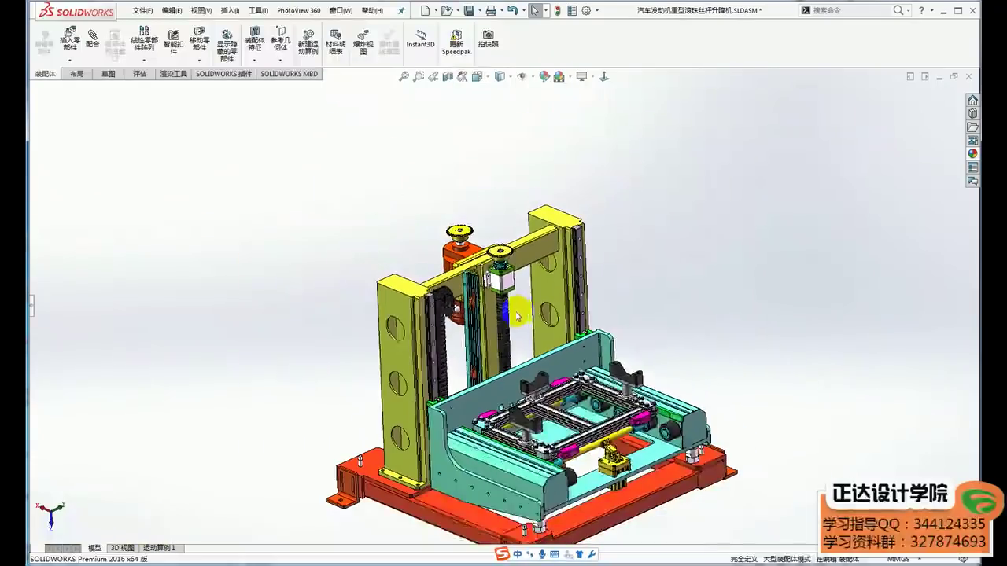
pyautogui.scroll(-2, 517, 316)
pyautogui.moveTo(517, 315); pyautogui.dragTo(441, 307, button='middle')
pyautogui.moveTo(393, 280)
pyautogui.mouseDown(button='middle')
pyautogui.moveTo(358, 277)
pyautogui.moveTo(360, 236)
pyautogui.mouseUp(button='middle')
pyautogui.scroll(-2, 358, 277)
pyautogui.scroll(-1, 358, 277)
pyautogui.moveTo(354, 288); pyautogui.dragTo(303, 304, button='middle')
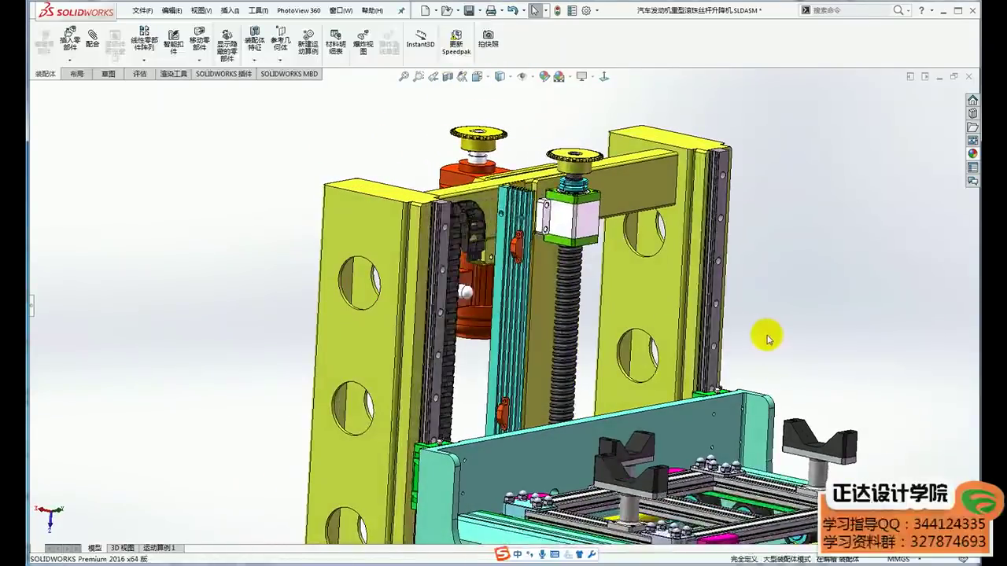
pyautogui.scroll(1, 768, 338)
pyautogui.scroll(1, 685, 332)
pyautogui.scroll(1, 685, 333)
pyautogui.scroll(1, 694, 319)
pyautogui.scroll(-1, 694, 321)
pyautogui.scroll(-1, 667, 279)
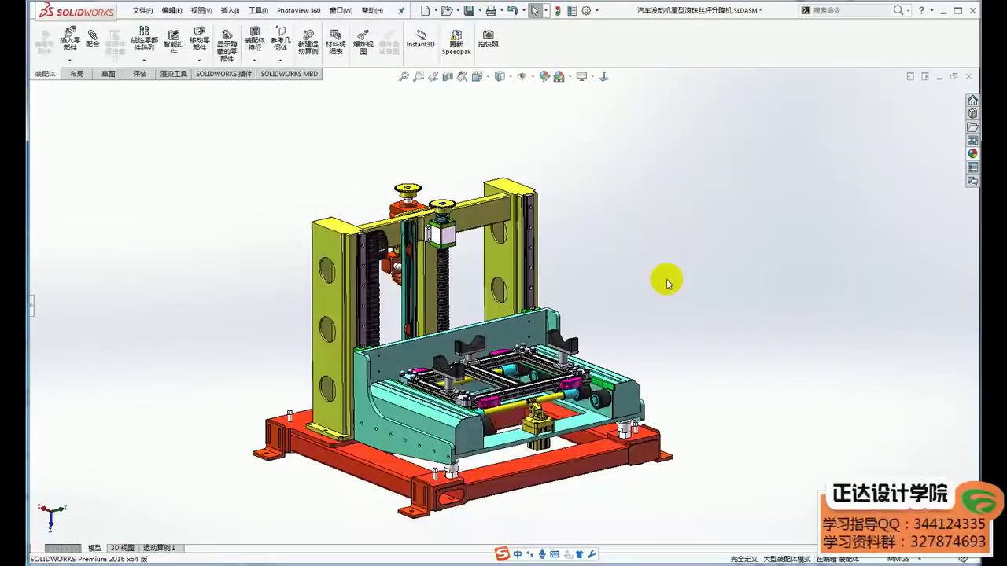
pyautogui.scroll(-1, 478, 322)
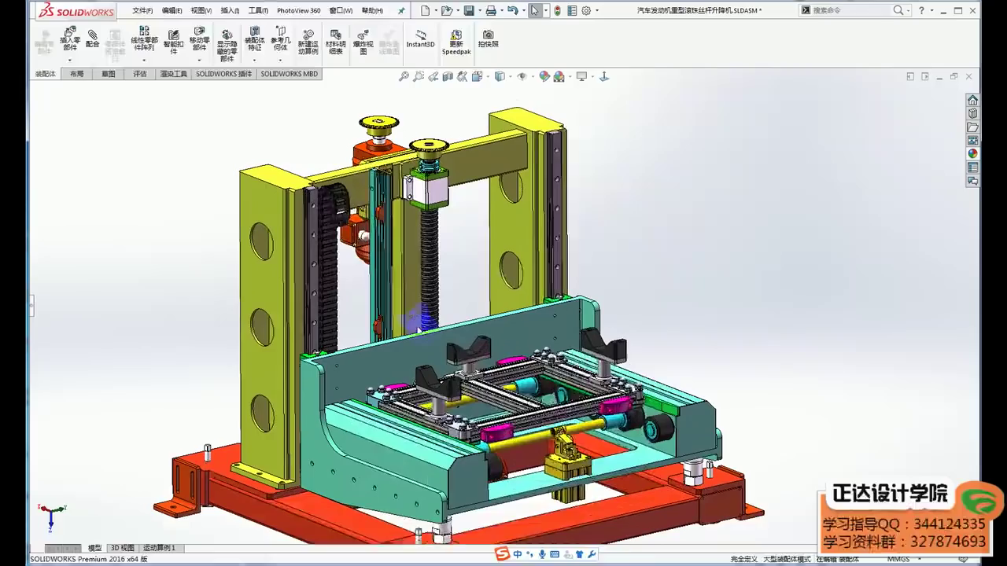
pyautogui.scroll(-1, 422, 318)
pyautogui.scroll(-1, 354, 236)
pyautogui.moveTo(359, 228)
pyautogui.mouseDown(button='middle')
pyautogui.moveTo(363, 251)
pyautogui.moveTo(362, 228)
pyautogui.mouseUp(button='middle')
pyautogui.scroll(1, 417, 287)
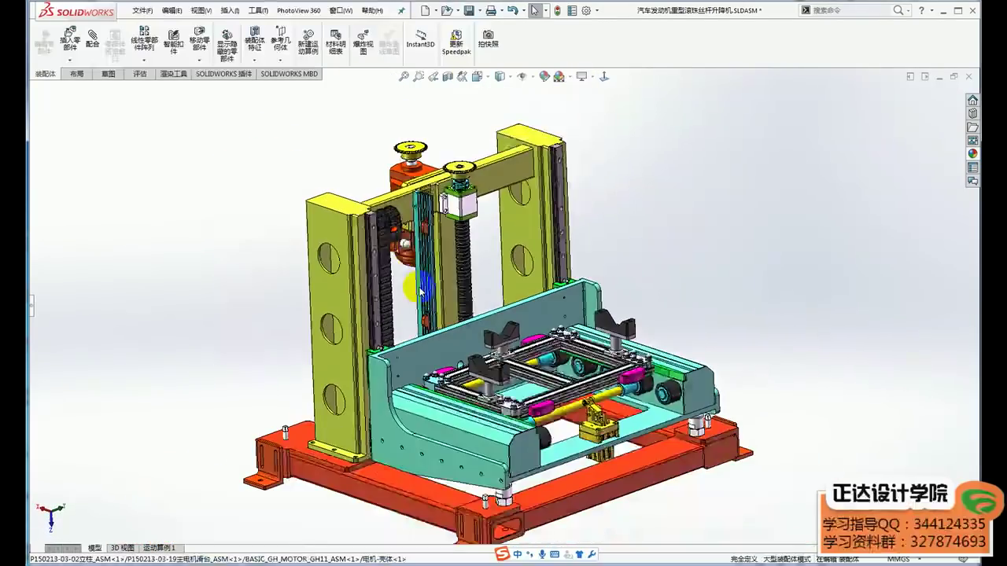
pyautogui.scroll(-1, 457, 263)
pyautogui.scroll(-1, 471, 258)
pyautogui.moveTo(471, 258); pyautogui.dragTo(474, 264, button='middle')
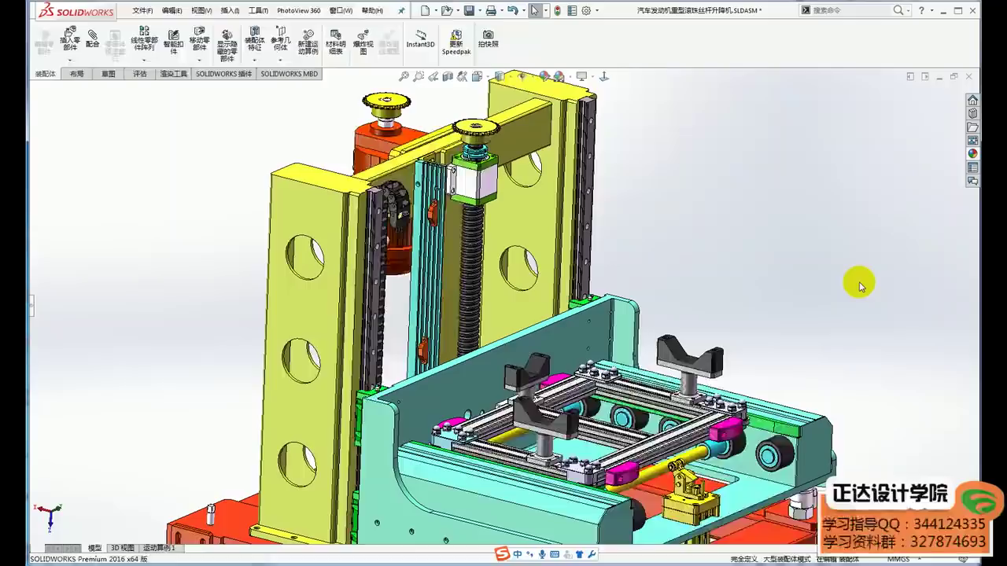
pyautogui.click(475, 232)
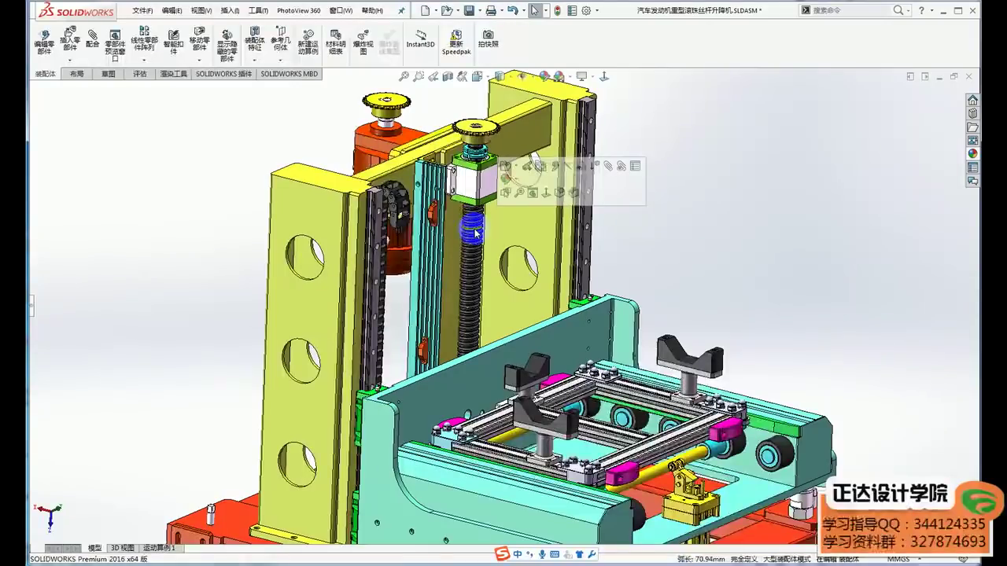
pyautogui.scroll(-3, 479, 348)
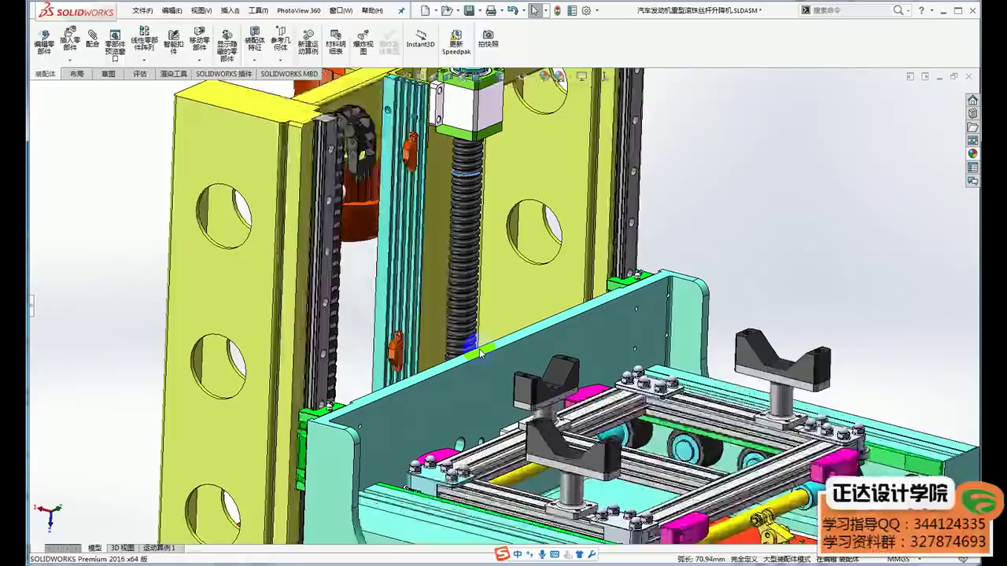
pyautogui.moveTo(479, 348); pyautogui.dragTo(451, 387, button='middle')
pyautogui.scroll(3, 452, 387)
pyautogui.moveTo(449, 281)
pyautogui.mouseDown(button='middle')
pyautogui.moveTo(449, 236)
pyautogui.moveTo(464, 308)
pyautogui.mouseUp(button='middle')
pyautogui.scroll(-2, 452, 253)
pyautogui.scroll(3, 463, 307)
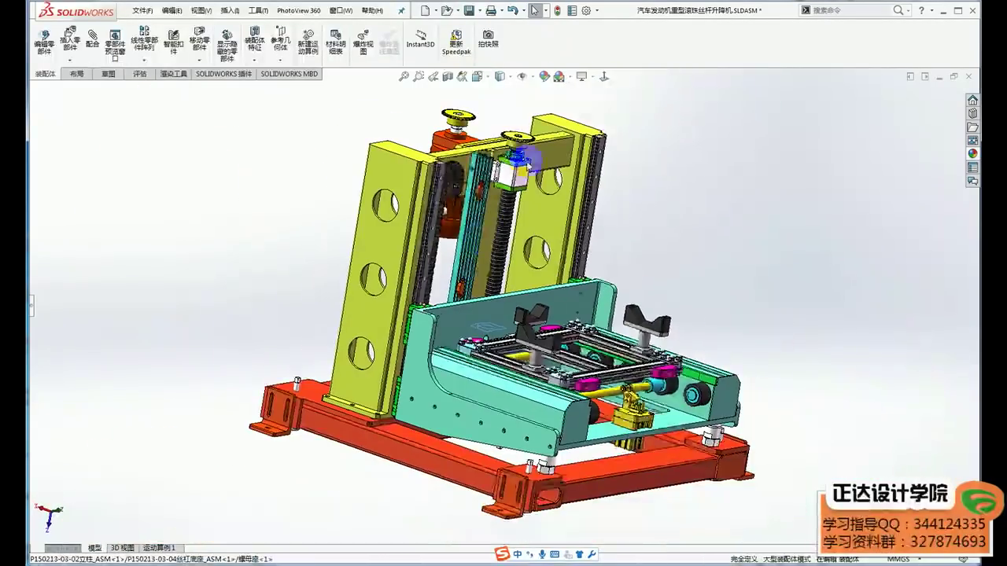
pyautogui.scroll(-3, 472, 197)
pyautogui.scroll(-1, 472, 196)
pyautogui.scroll(1, 470, 201)
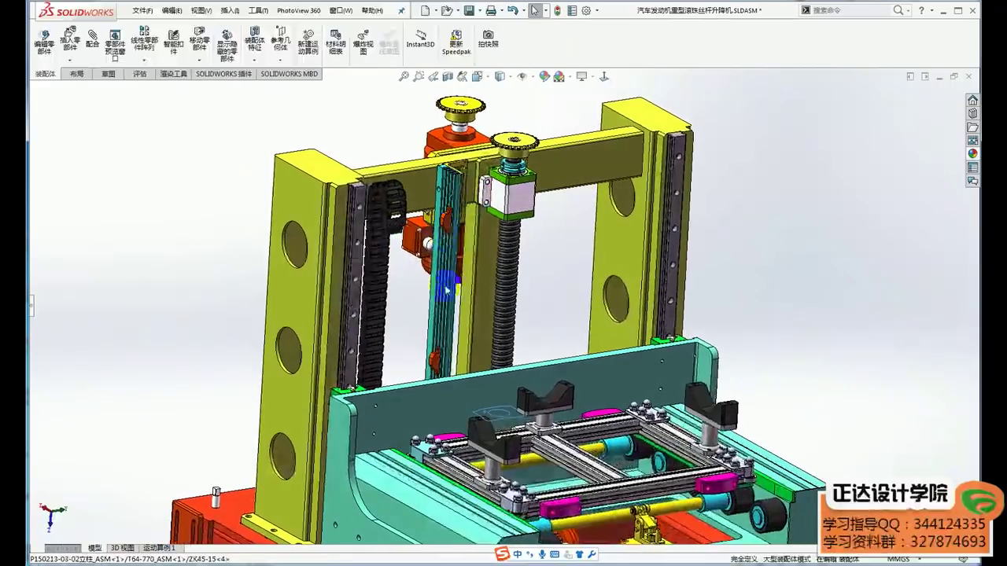
pyautogui.scroll(3, 441, 236)
pyautogui.scroll(-1, 430, 303)
pyautogui.scroll(-2, 430, 303)
pyautogui.moveTo(483, 349)
pyautogui.mouseDown(button='middle')
pyautogui.moveTo(465, 265)
pyautogui.moveTo(629, 307)
pyautogui.moveTo(666, 339)
pyautogui.moveTo(675, 330)
pyautogui.moveTo(445, 326)
pyautogui.moveTo(512, 363)
pyautogui.moveTo(440, 354)
pyautogui.moveTo(452, 350)
pyautogui.mouseUp(button='middle')
pyautogui.scroll(-2, 477, 291)
pyautogui.scroll(3, 511, 363)
pyautogui.moveTo(468, 246)
pyautogui.mouseDown()
pyautogui.moveTo(647, 269)
pyautogui.moveTo(667, 294)
pyautogui.mouseUp()
pyautogui.moveTo(726, 314); pyautogui.dragTo(669, 355)
pyautogui.moveTo(661, 330); pyautogui.dragTo(712, 362)
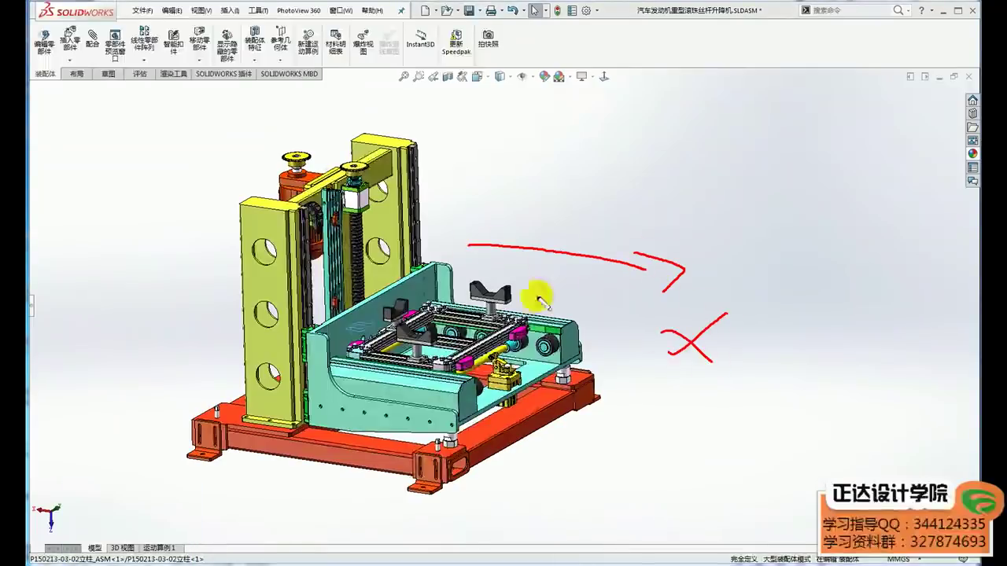
pyautogui.moveTo(442, 220); pyautogui.dragTo(411, 119)
pyautogui.moveTo(502, 81); pyautogui.dragTo(525, 98)
pyautogui.moveTo(535, 85); pyautogui.dragTo(600, 140)
pyautogui.moveTo(582, 121); pyautogui.dragTo(601, 120)
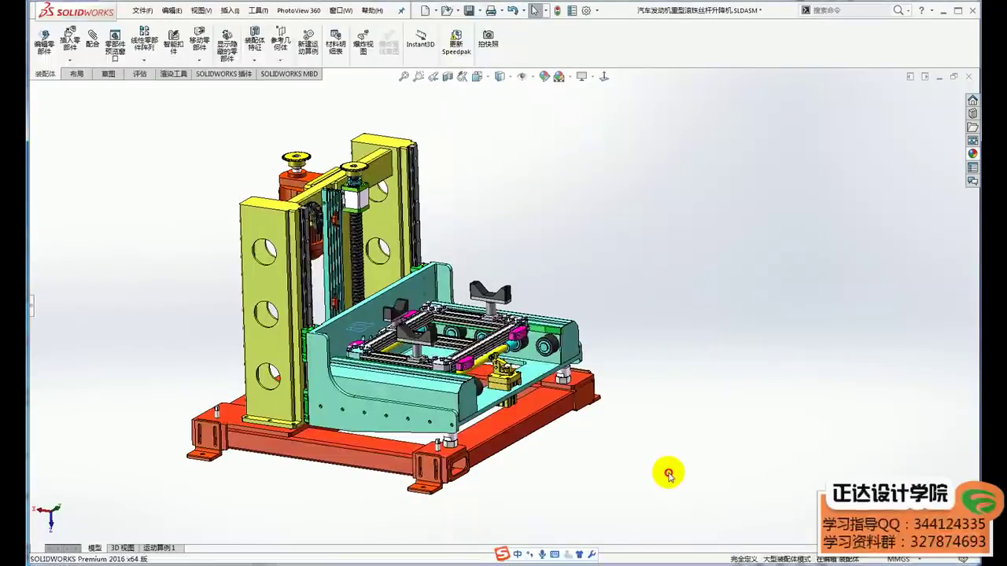
# Step: Hide the fixture tray assembly to expose the rollers, then undo to restore it
pyautogui.scroll(-2, 495, 350)
pyautogui.scroll(-3, 496, 350)
pyautogui.scroll(-3, 503, 295)
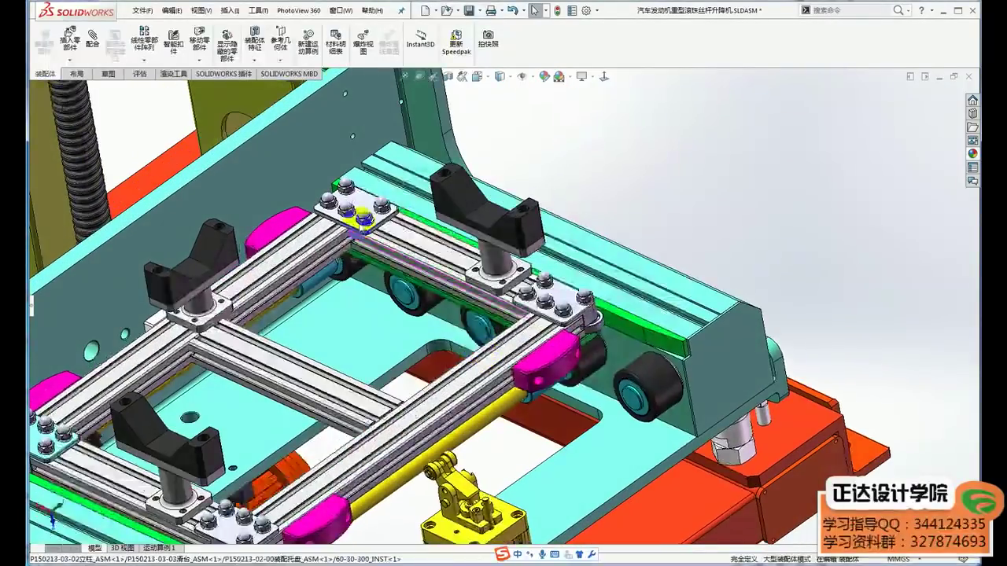
pyautogui.scroll(-2, 503, 295)
pyautogui.click(507, 297)
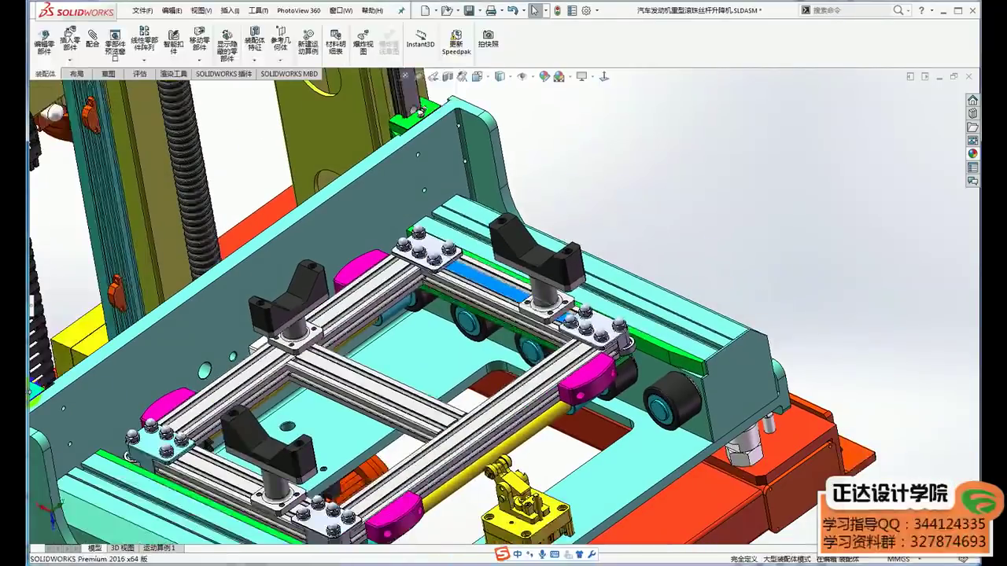
pyautogui.click(33, 310)
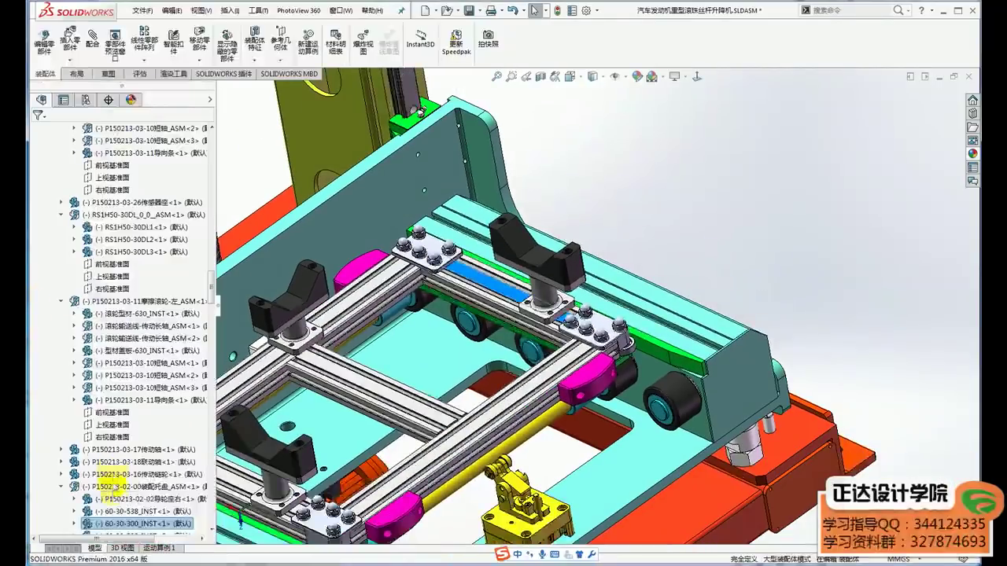
pyautogui.click(118, 486)
pyautogui.click(186, 467)
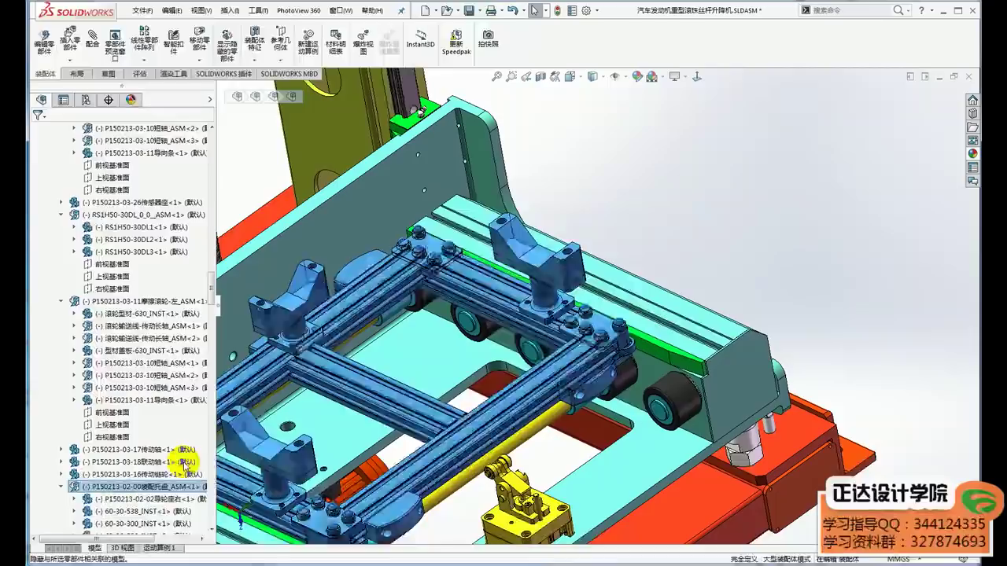
pyautogui.scroll(-2, 457, 342)
pyautogui.scroll(-2, 530, 323)
pyautogui.scroll(2, 519, 314)
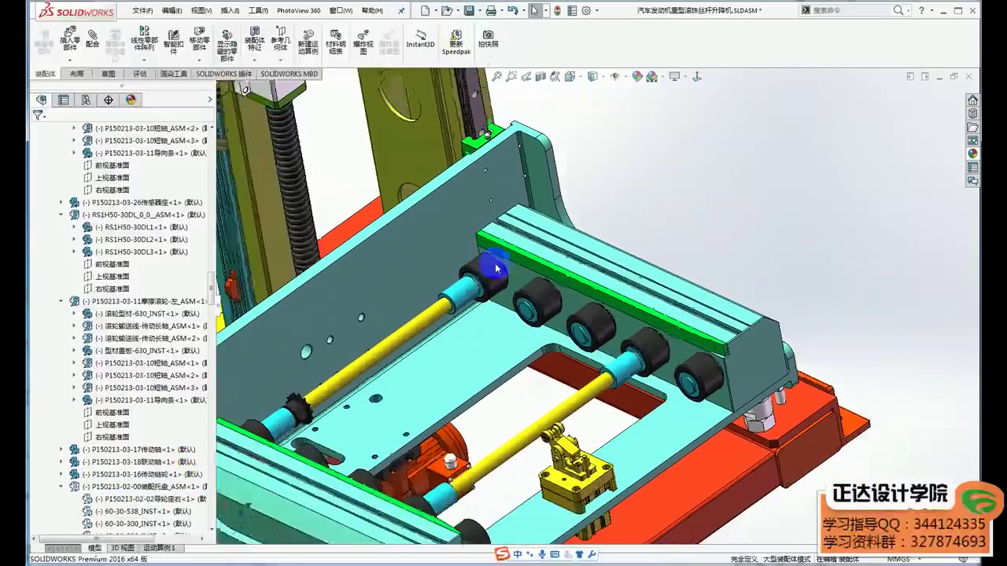
pyautogui.scroll(2, 483, 269)
pyautogui.scroll(2, 486, 271)
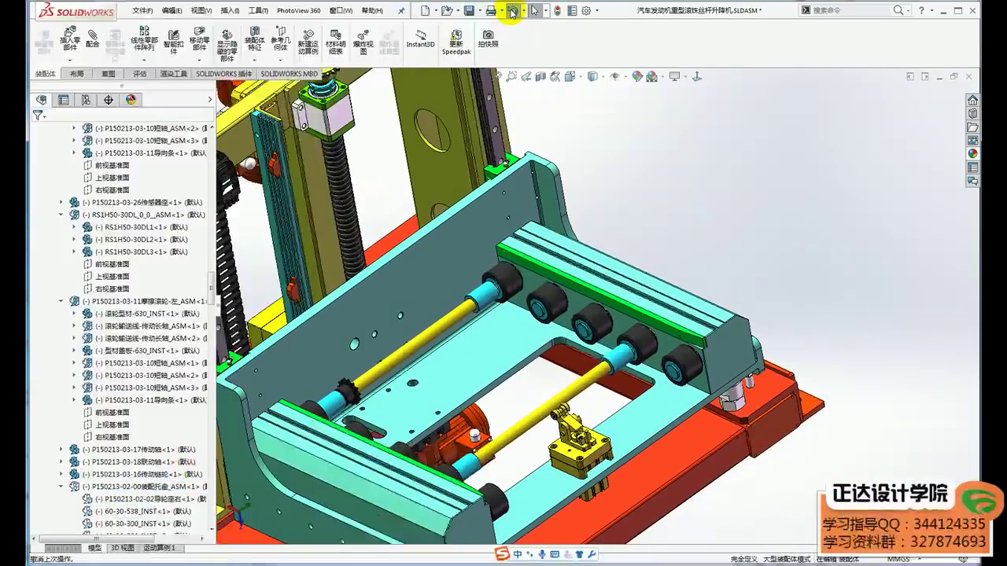
pyautogui.click(512, 10)
# Step: Select a roller to locate it, clear the selection, and bring WPS Presentation forward
pyautogui.scroll(-1, 544, 309)
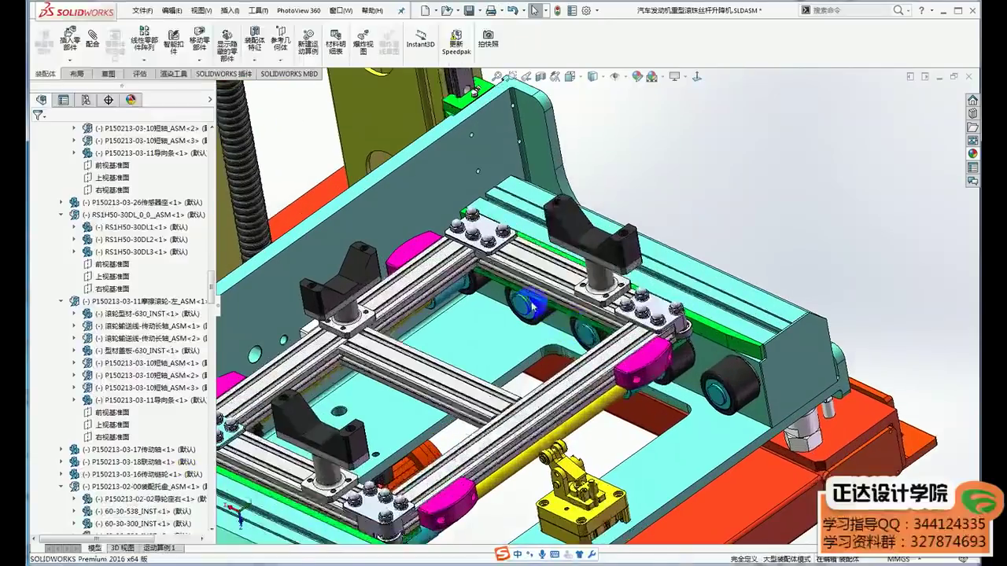
pyautogui.scroll(-2, 535, 309)
pyautogui.scroll(-1, 524, 302)
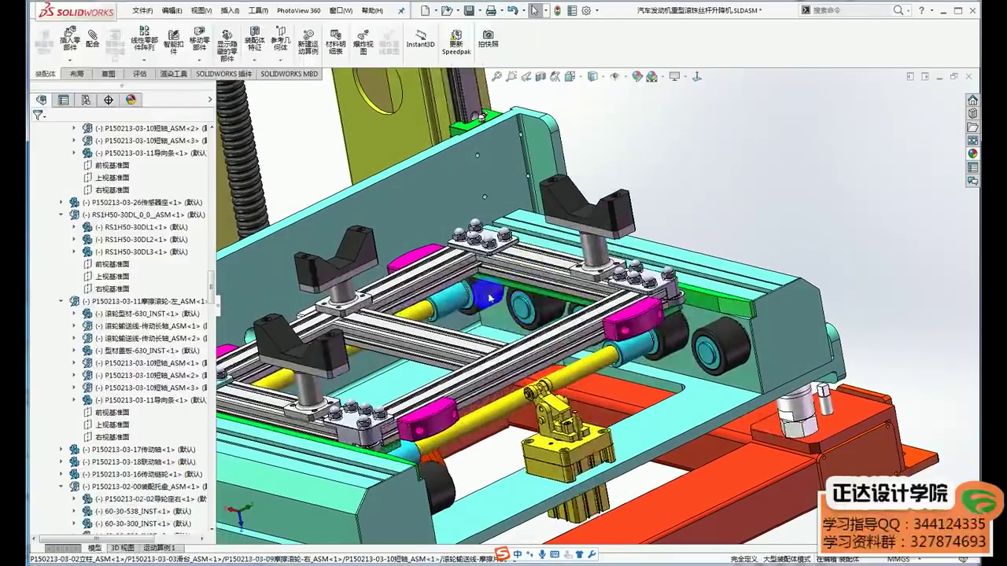
pyautogui.click(486, 297)
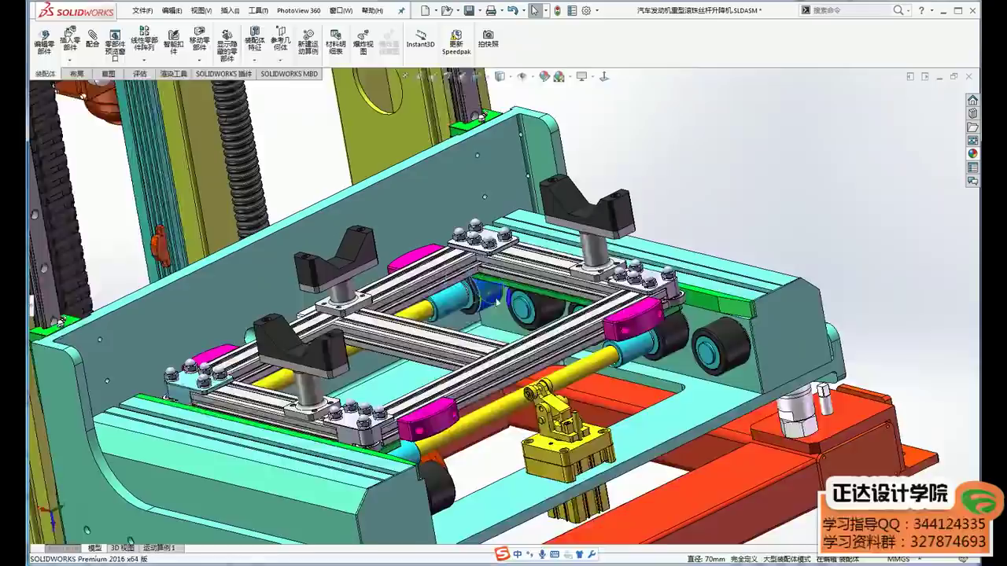
pyautogui.scroll(-2, 505, 306)
pyautogui.scroll(-1, 504, 306)
pyautogui.scroll(3, 504, 306)
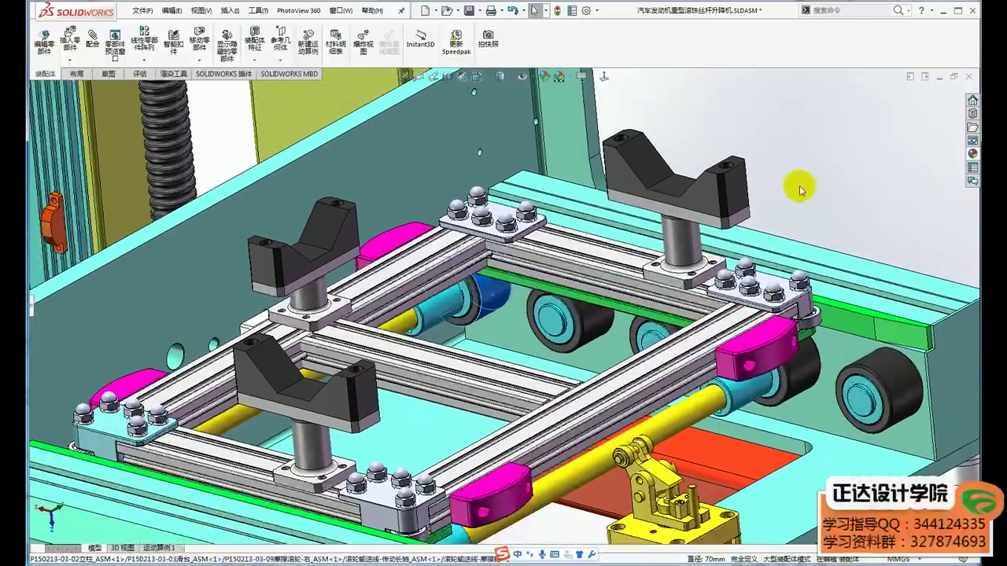
pyautogui.click(826, 189)
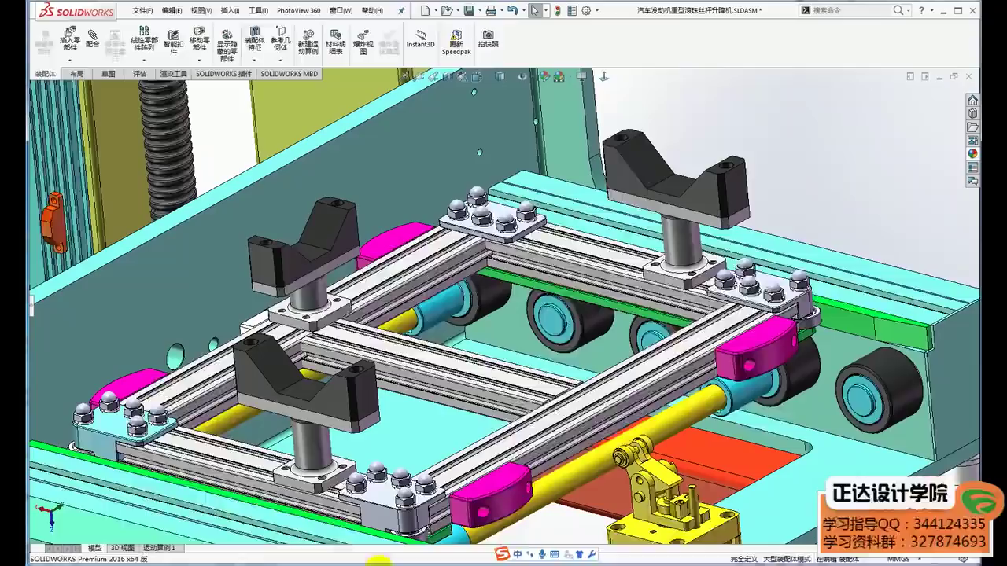
pyautogui.click(386, 560)
# Step: Show slide 1 and highlight its closing lines about graduate salaries
pyautogui.click(128, 176)
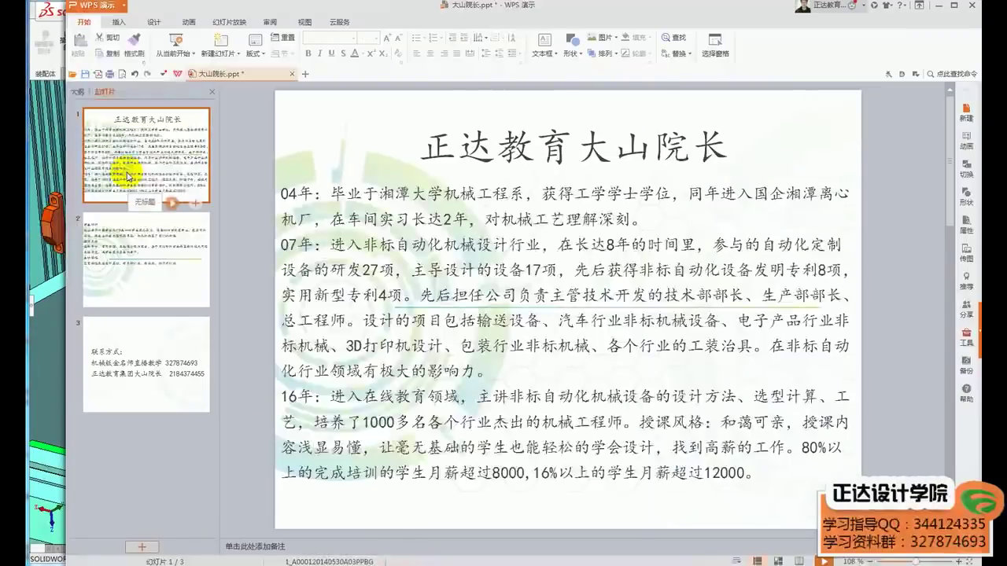
pyautogui.click(806, 450)
pyautogui.moveTo(806, 450); pyautogui.dragTo(816, 473)
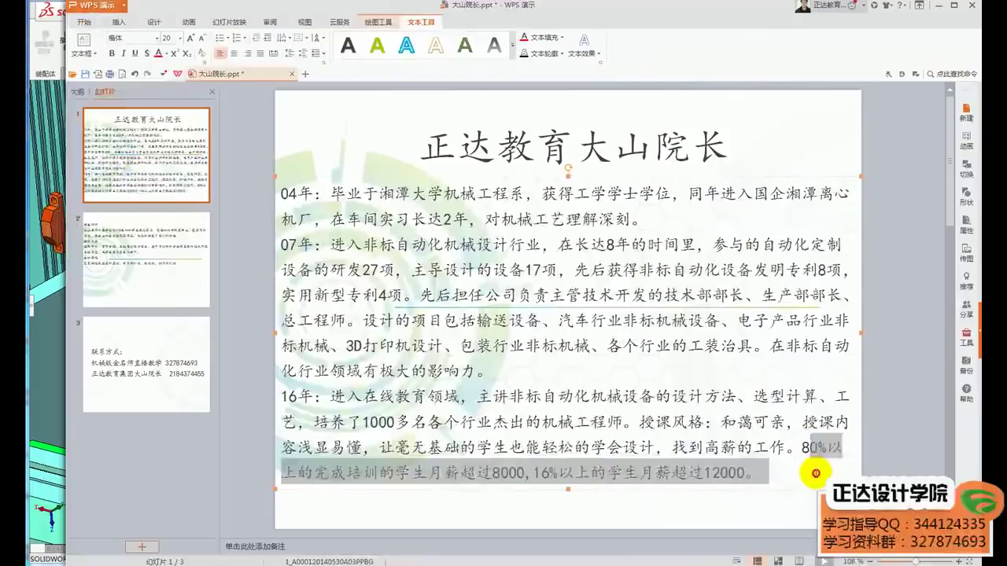
pyautogui.click(743, 515)
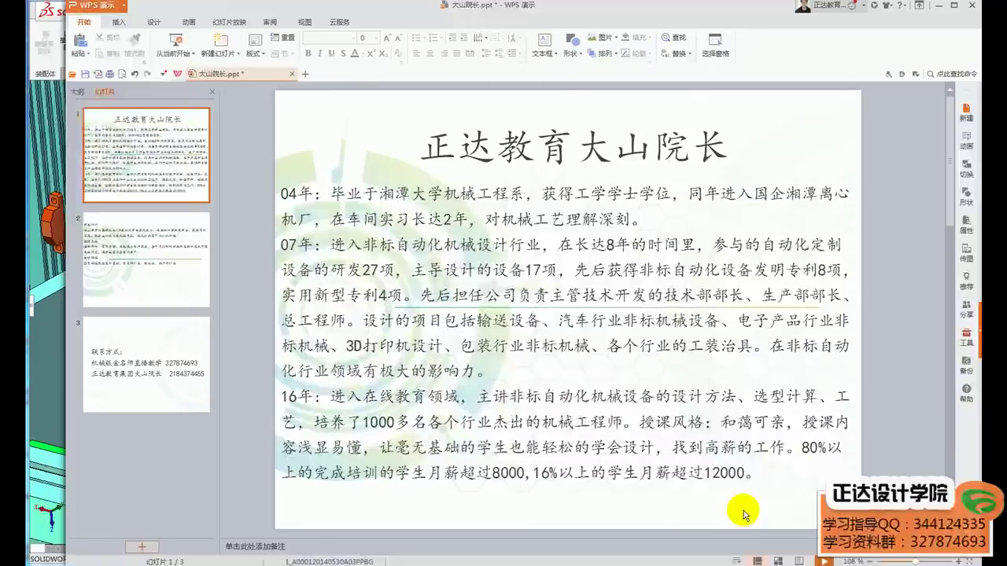
# Step: Go to slide 3's contact details text box, then switch back to SOLIDWORKS
pyautogui.click(166, 273)
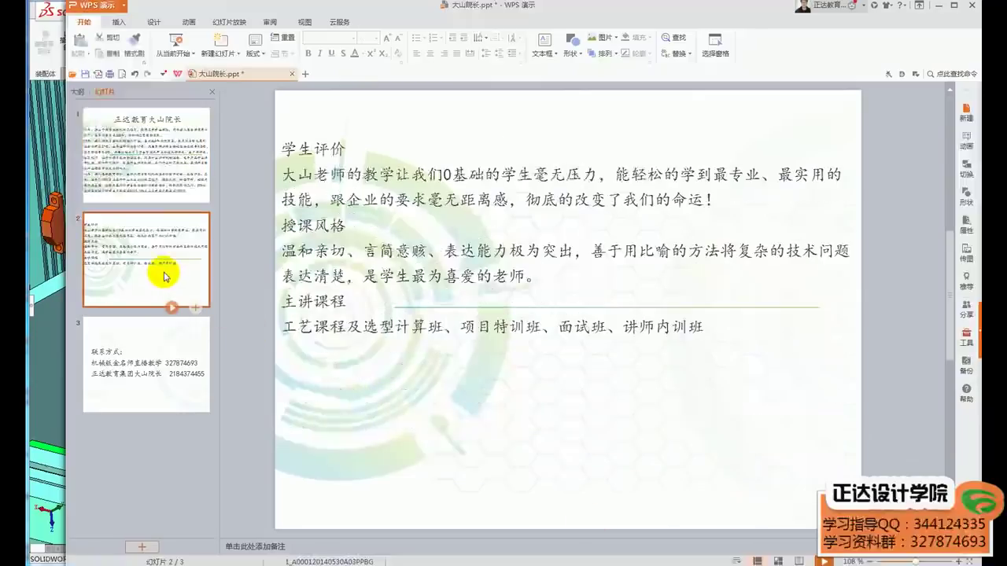
pyautogui.click(160, 337)
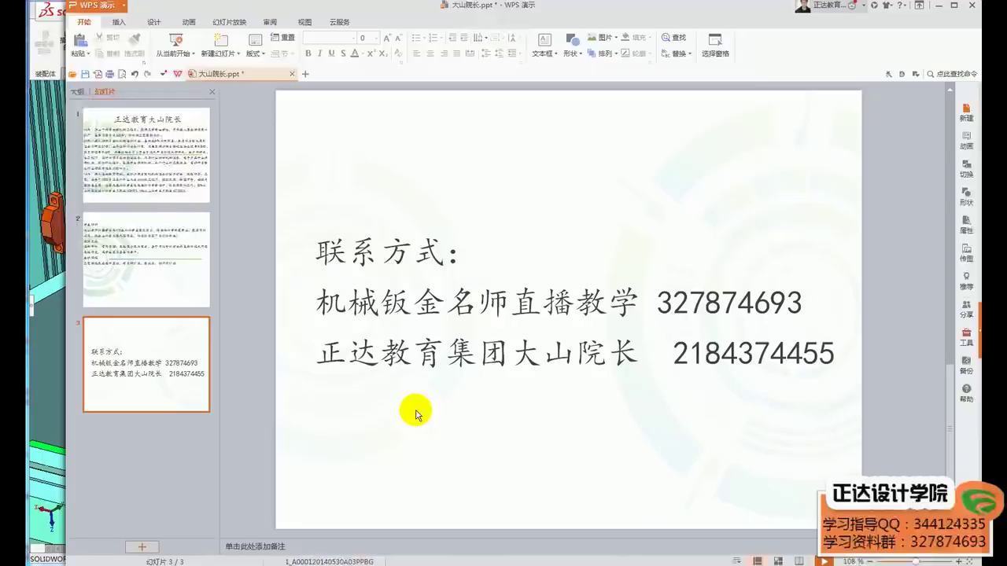
pyautogui.click(657, 303)
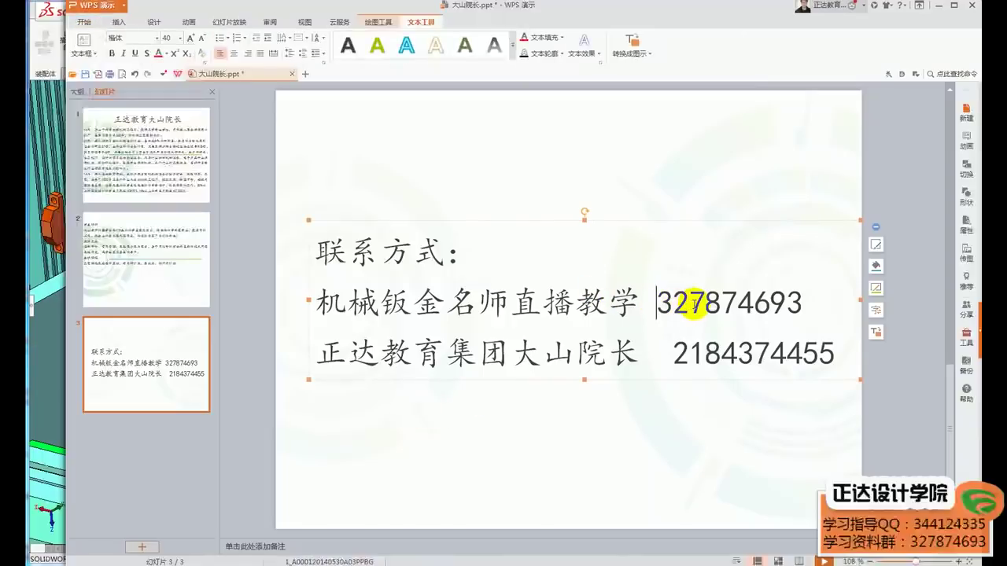
pyautogui.click(605, 424)
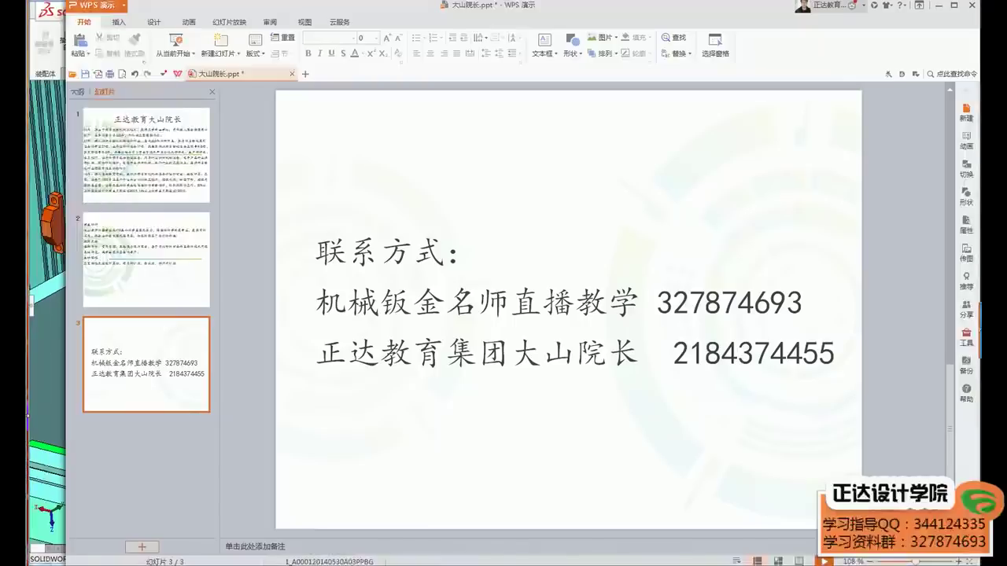
pyautogui.click(655, 352)
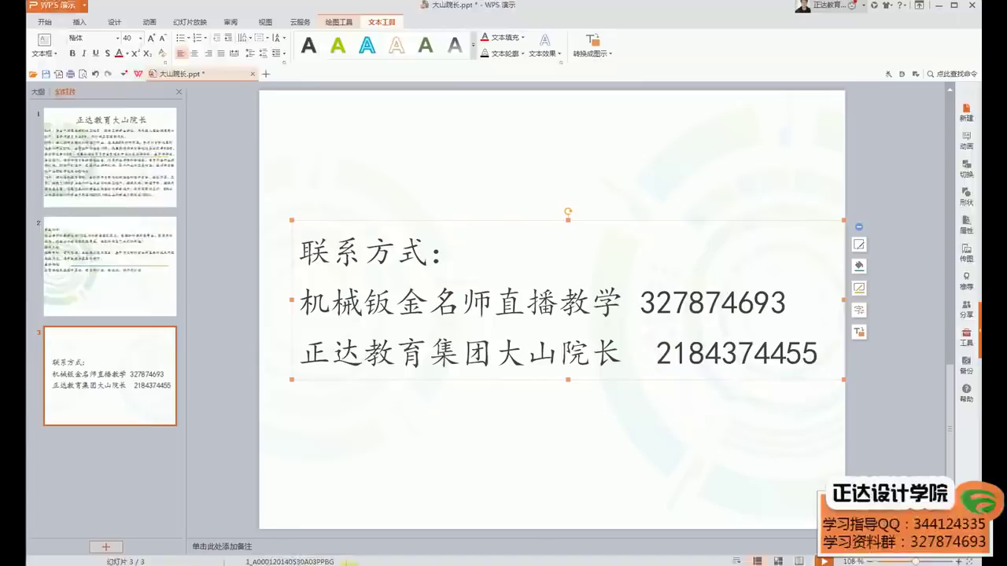
pyautogui.moveTo(350, 562)
pyautogui.click(369, 523)
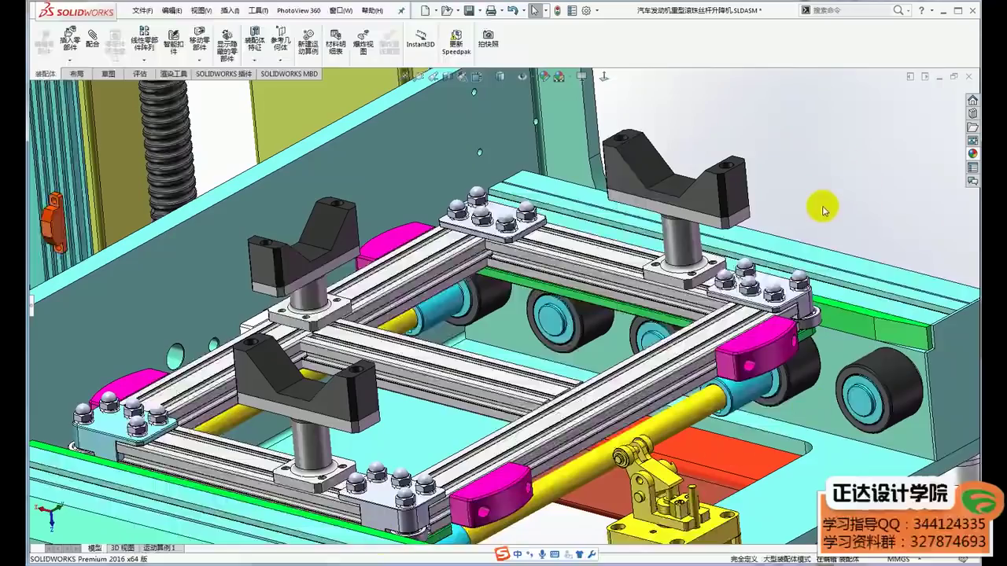
pyautogui.scroll(3, 827, 207)
pyautogui.scroll(-2, 621, 273)
pyautogui.scroll(-2, 497, 311)
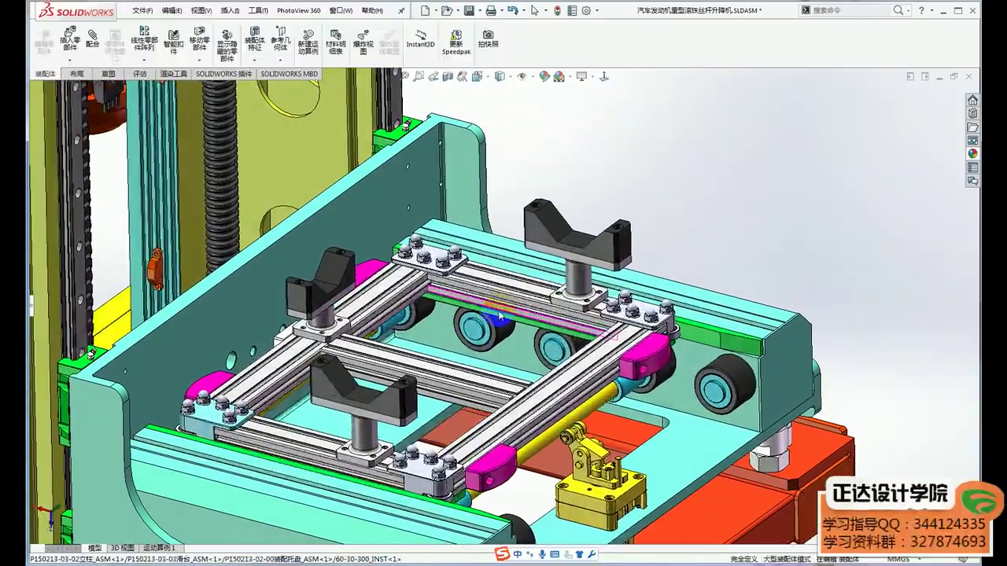
pyautogui.click(422, 314)
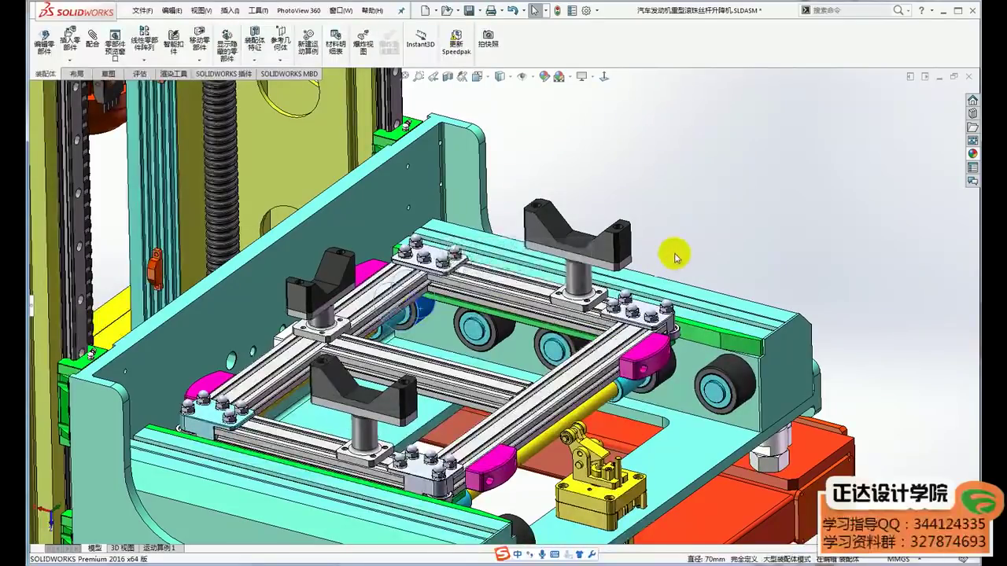
pyautogui.scroll(-2, 523, 313)
pyautogui.scroll(-2, 523, 314)
pyautogui.scroll(3, 523, 314)
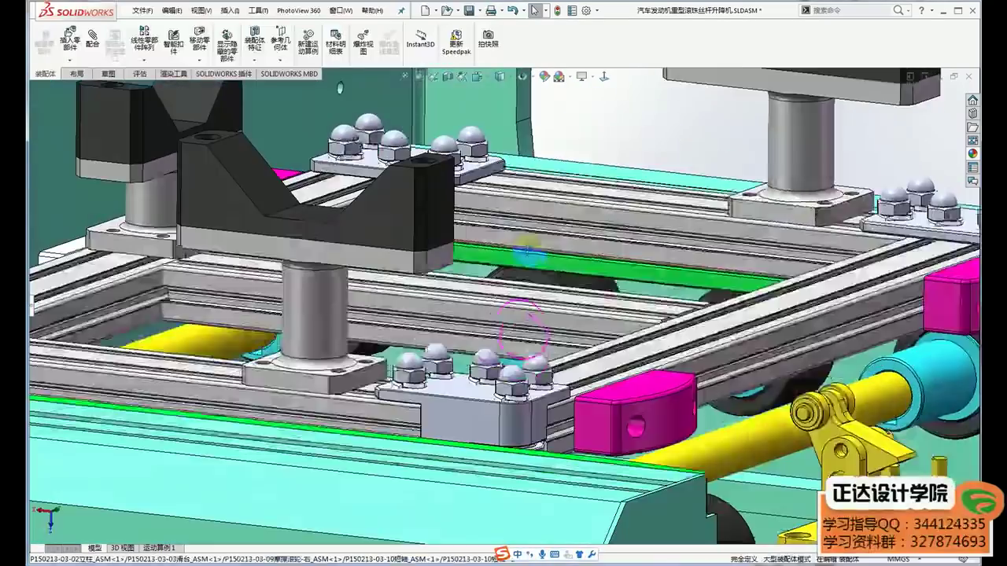
pyautogui.moveTo(523, 314); pyautogui.dragTo(525, 245, button='middle')
pyautogui.scroll(-3, 559, 208)
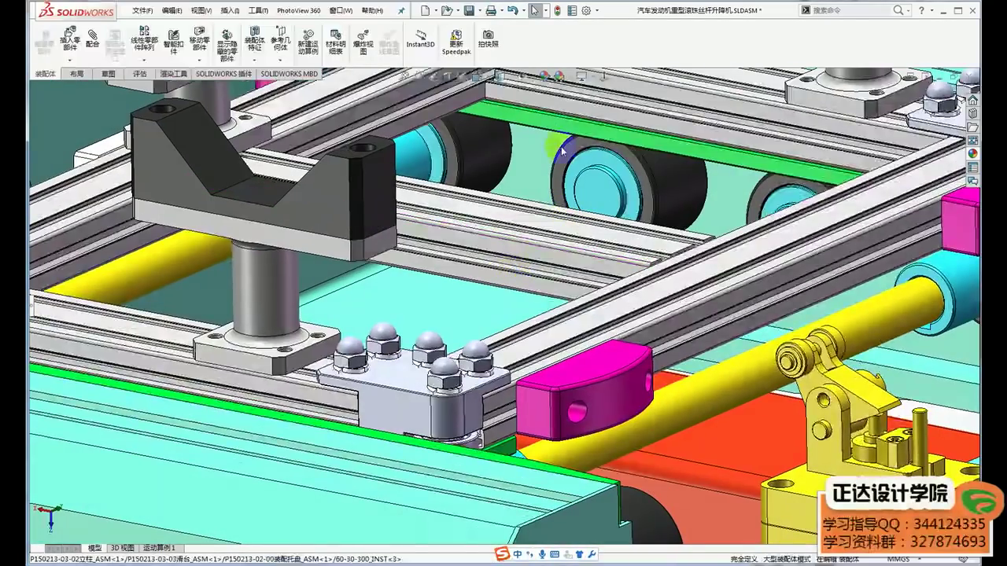
pyautogui.scroll(4, 605, 248)
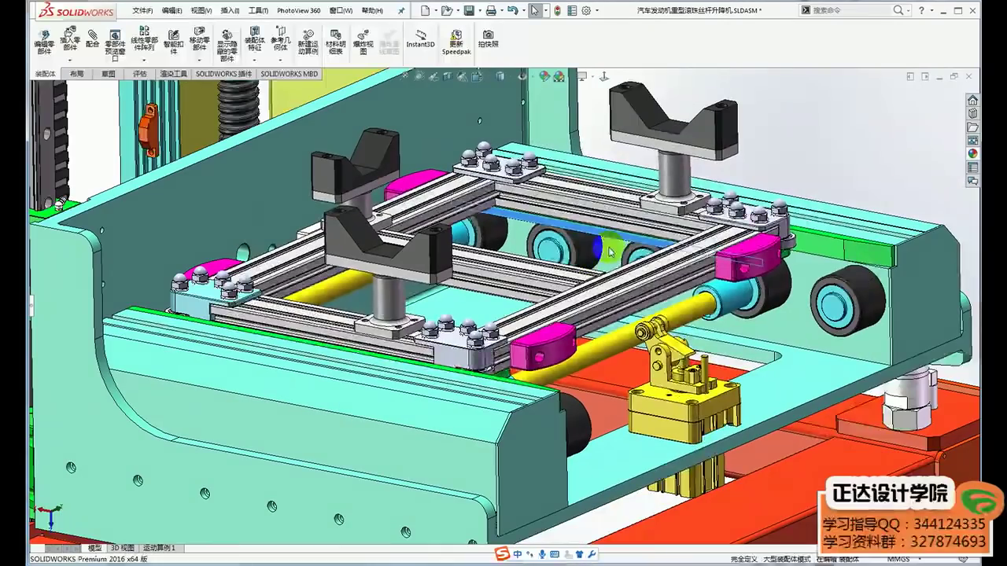
pyautogui.scroll(-1, 598, 267)
pyautogui.moveTo(580, 288); pyautogui.dragTo(568, 299, button='middle')
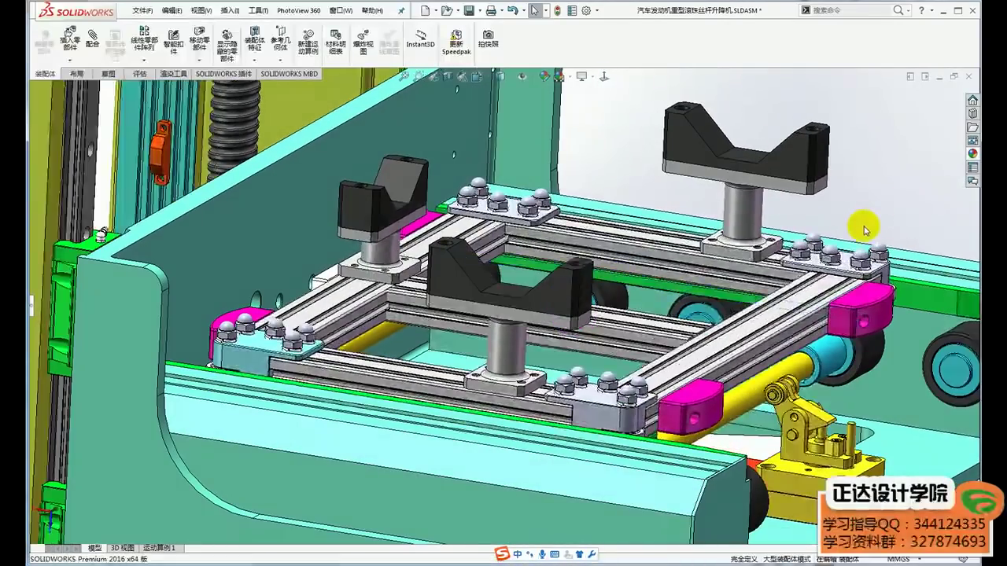
pyautogui.scroll(-2, 860, 220)
pyautogui.scroll(-3, 533, 299)
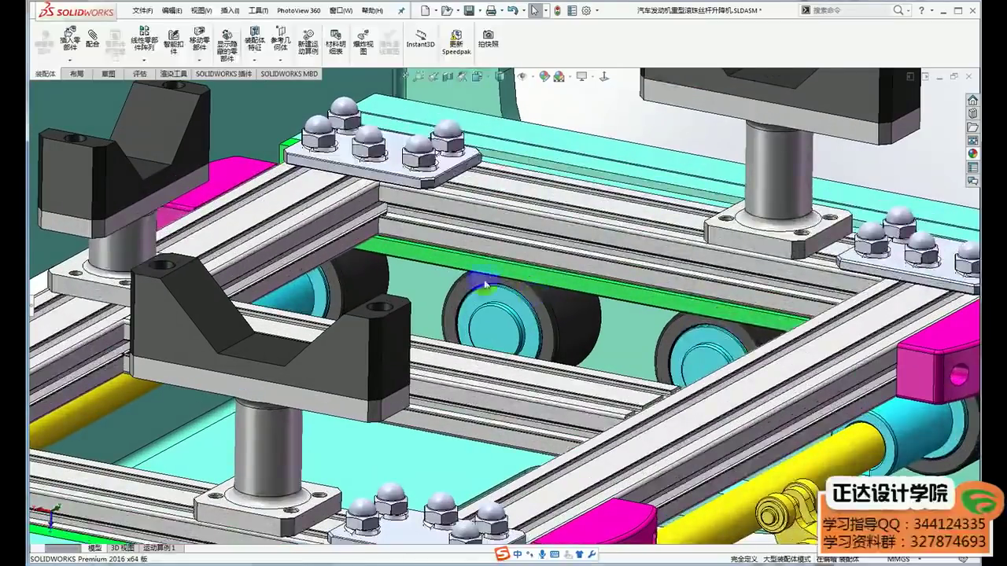
pyautogui.click(360, 280)
pyautogui.click(359, 280)
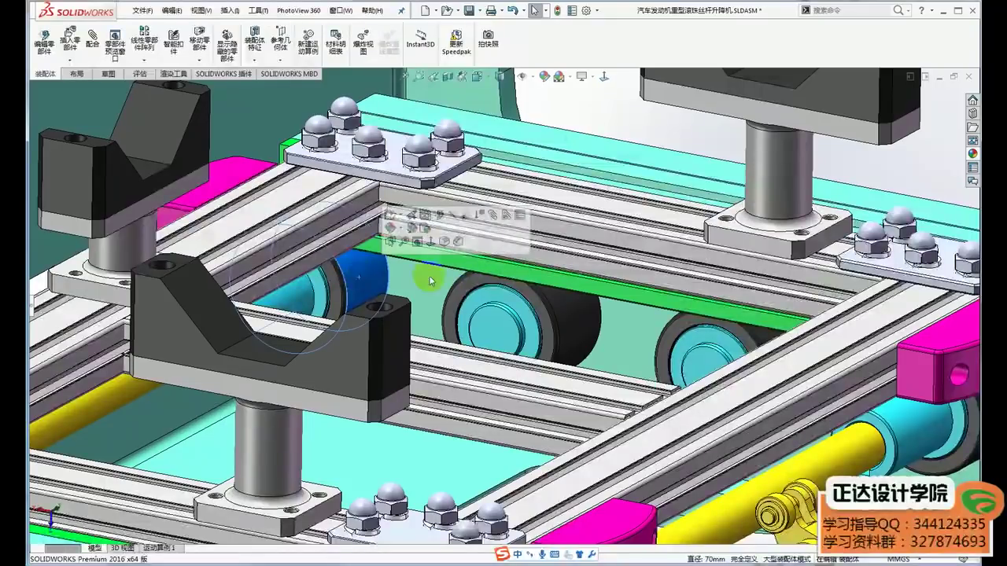
pyautogui.click(553, 120)
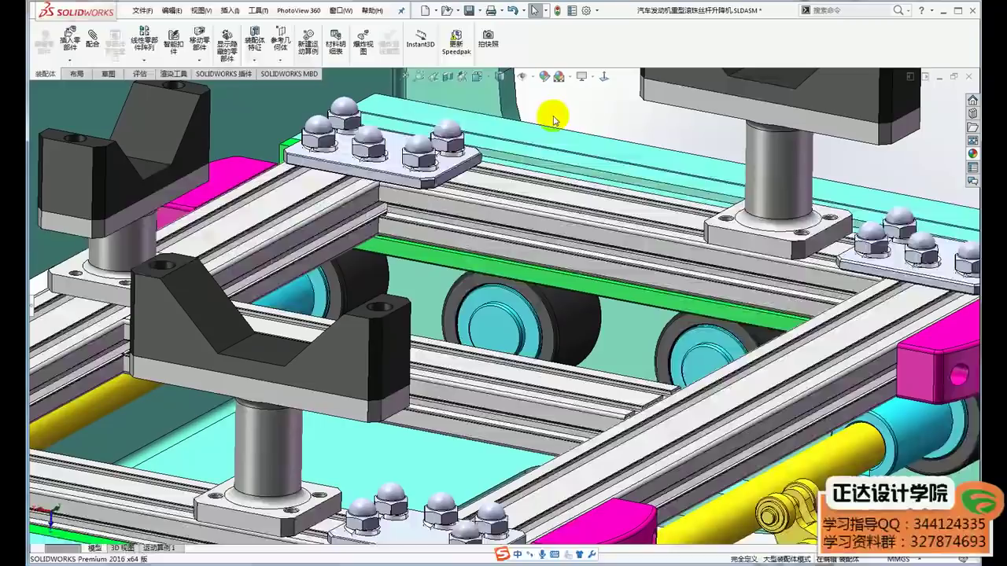
pyautogui.scroll(3, 553, 120)
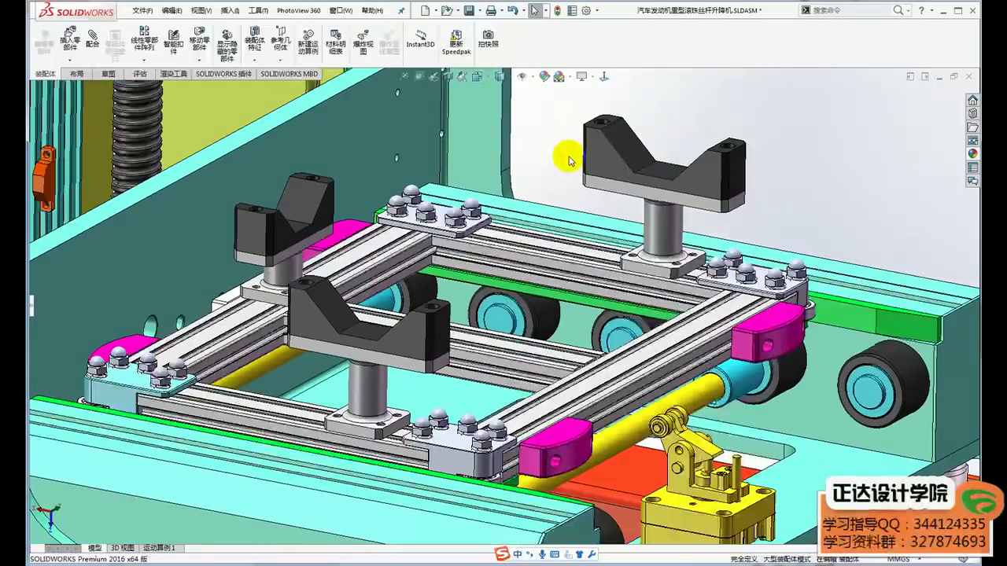
pyautogui.scroll(-3, 522, 299)
pyautogui.click(527, 286)
pyautogui.click(548, 301)
pyautogui.scroll(3, 548, 299)
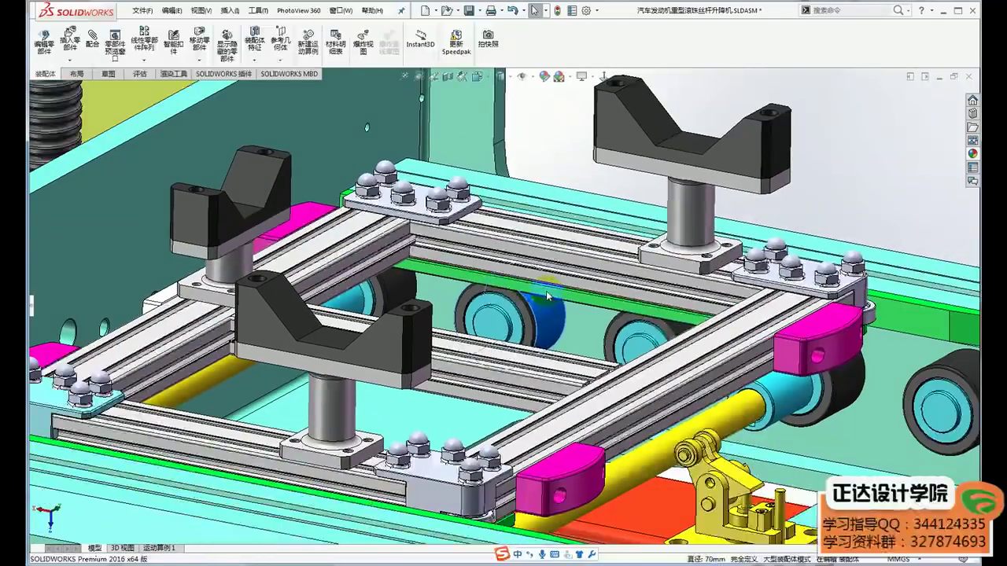
pyautogui.scroll(2, 546, 291)
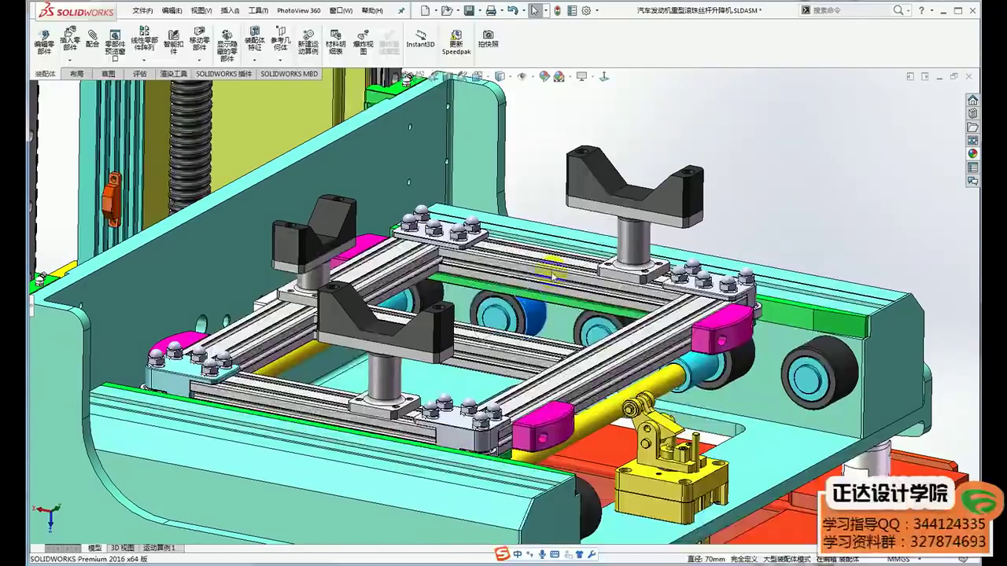
pyautogui.scroll(3, 629, 267)
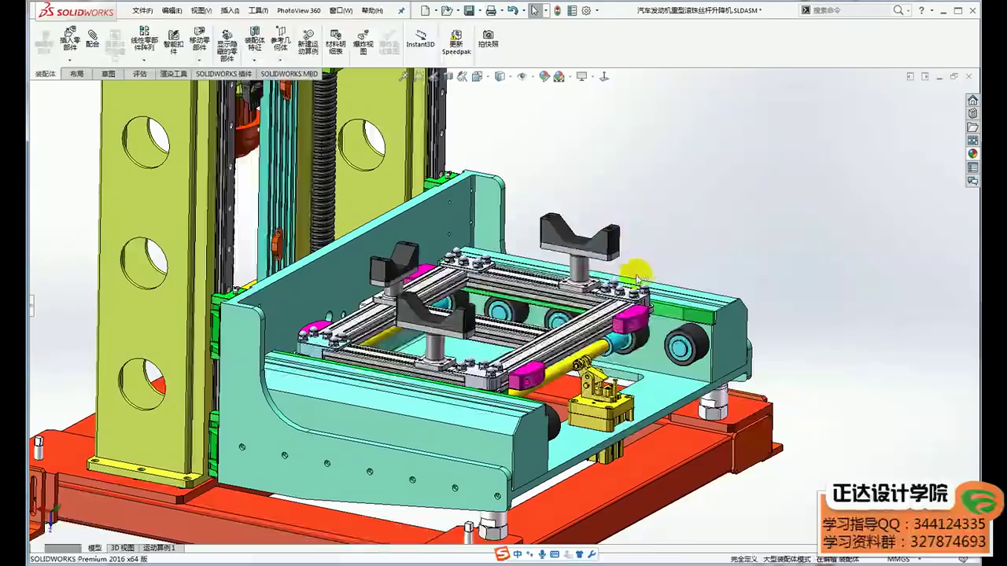
pyautogui.scroll(-3, 634, 315)
pyautogui.scroll(-2, 634, 324)
pyautogui.scroll(3, 634, 324)
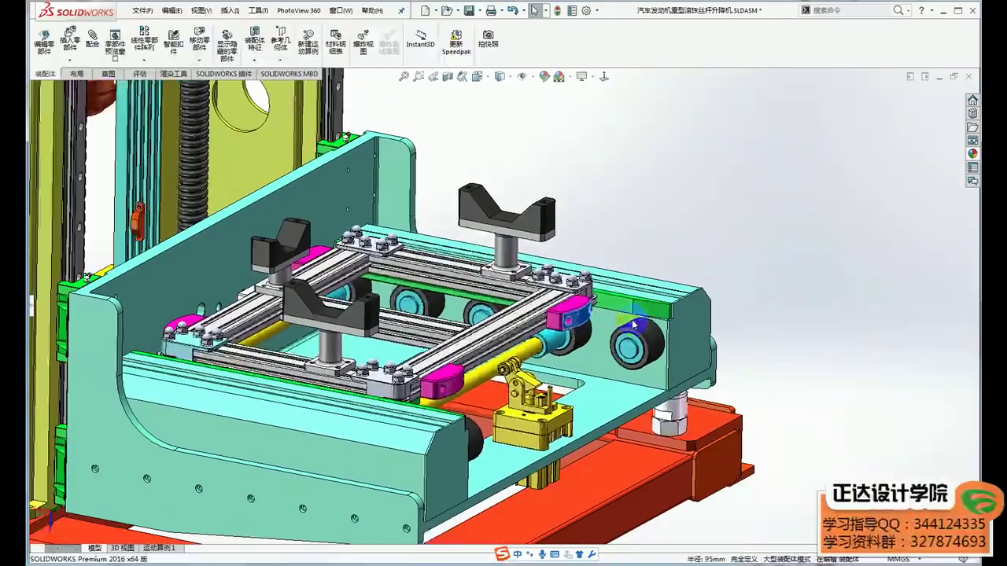
pyautogui.scroll(-2, 297, 276)
pyautogui.scroll(-2, 292, 281)
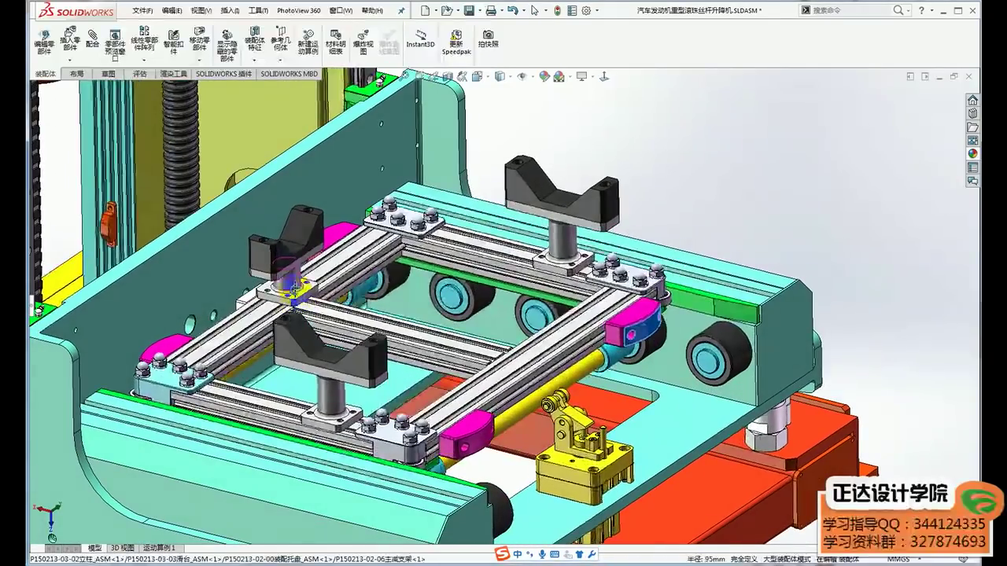
pyautogui.scroll(-2, 659, 311)
pyautogui.scroll(2, 742, 197)
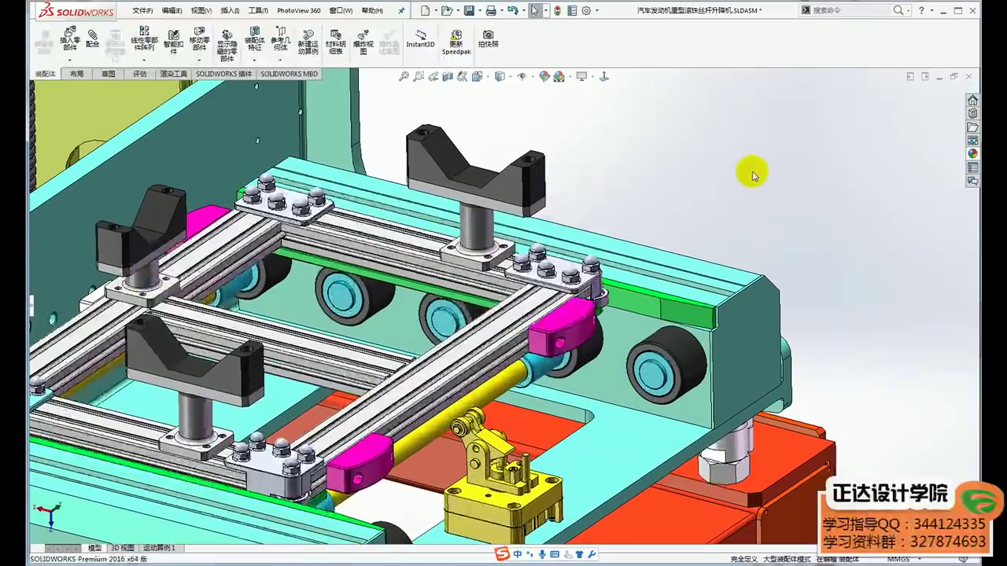
pyautogui.scroll(3, 743, 270)
pyautogui.scroll(3, 786, 322)
pyautogui.scroll(-2, 754, 322)
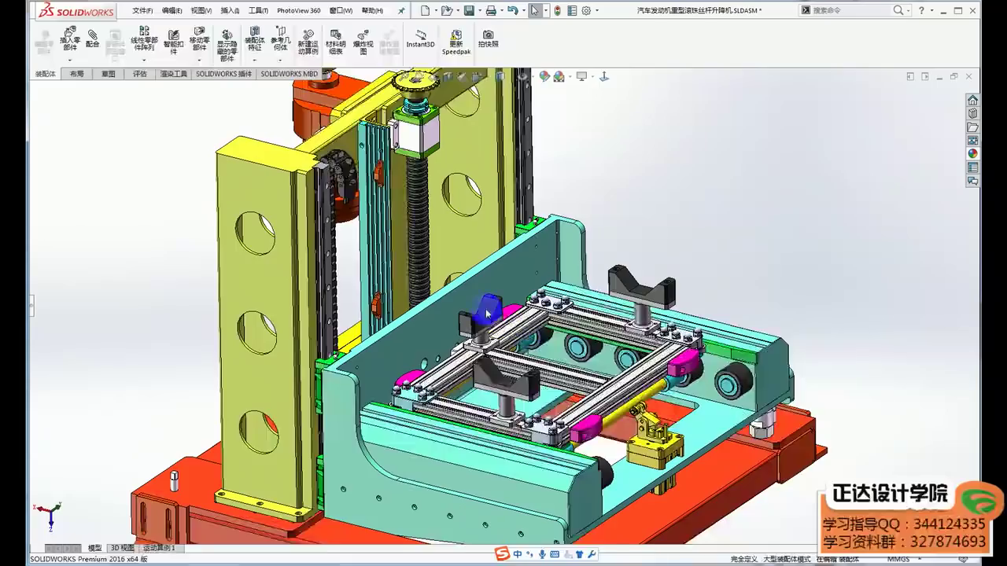
pyautogui.scroll(-1, 488, 314)
pyautogui.scroll(-1, 500, 316)
pyautogui.scroll(-1, 543, 330)
pyautogui.scroll(-1, 548, 335)
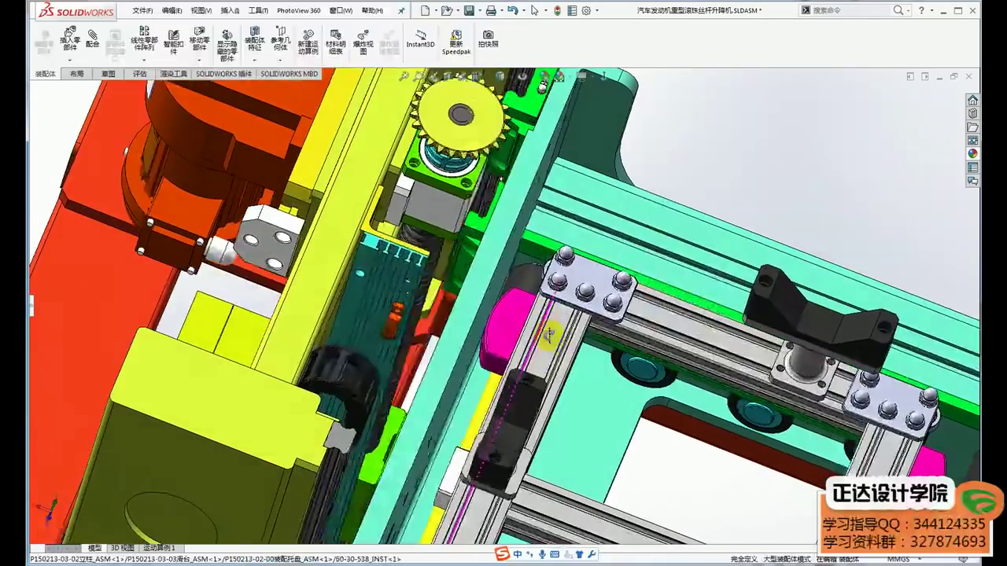
pyautogui.scroll(2, 548, 334)
pyautogui.scroll(1, 475, 314)
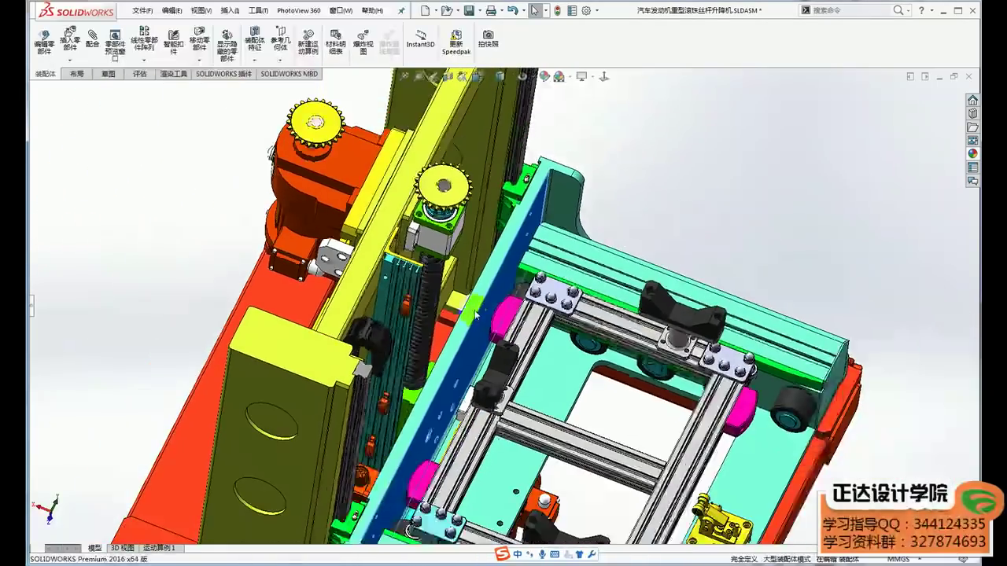
pyautogui.moveTo(475, 315); pyautogui.dragTo(467, 263, button='middle')
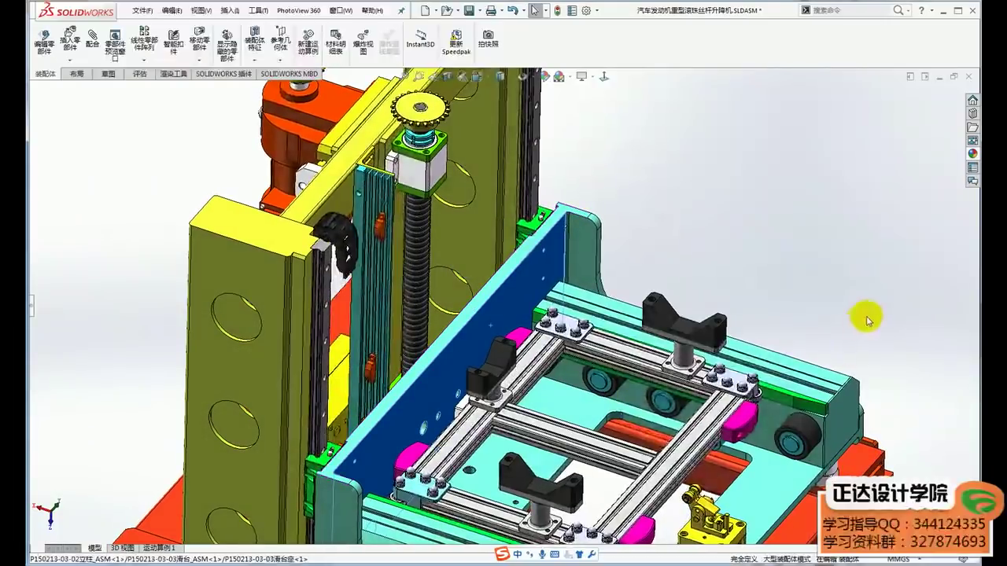
pyautogui.scroll(2, 858, 331)
pyautogui.scroll(1, 806, 397)
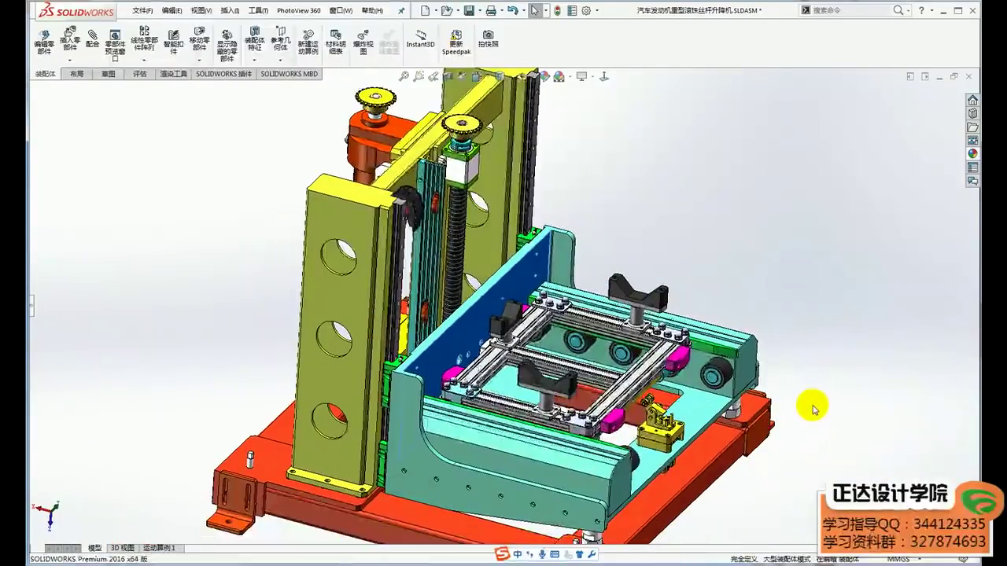
pyautogui.scroll(-2, 814, 407)
pyautogui.scroll(-1, 822, 409)
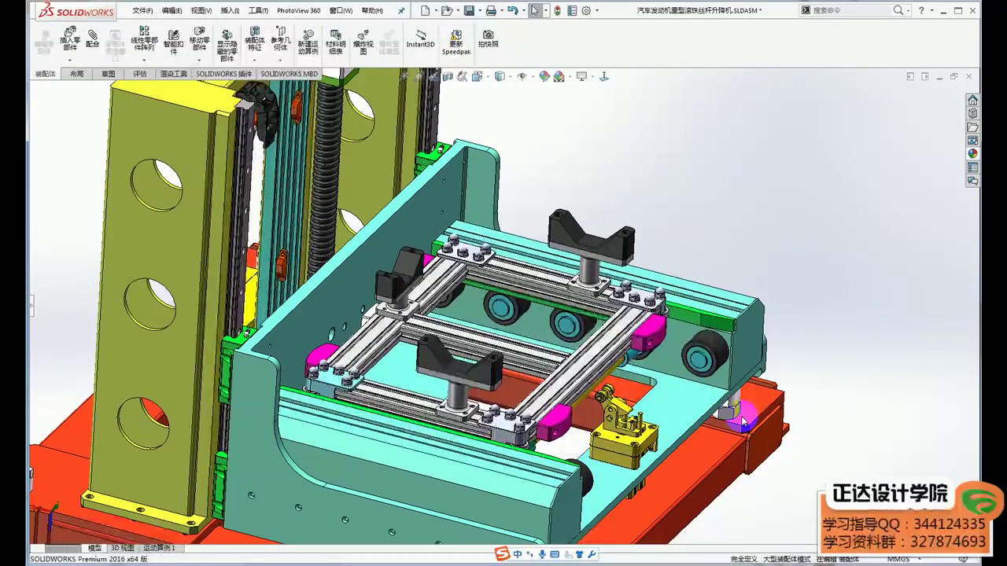
pyautogui.scroll(-1, 577, 425)
pyautogui.scroll(-2, 551, 409)
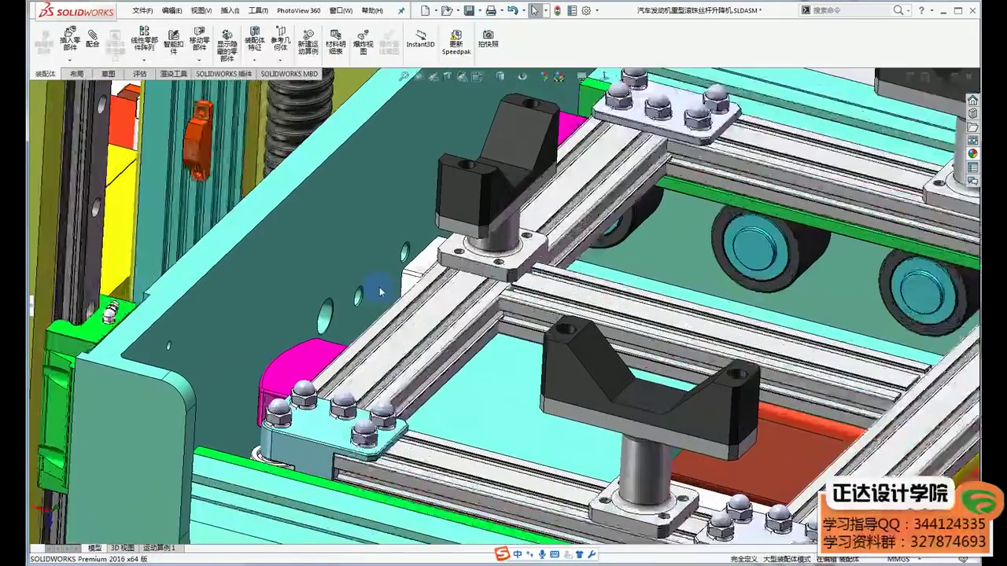
pyautogui.scroll(-2, 488, 370)
pyautogui.scroll(-1, 425, 320)
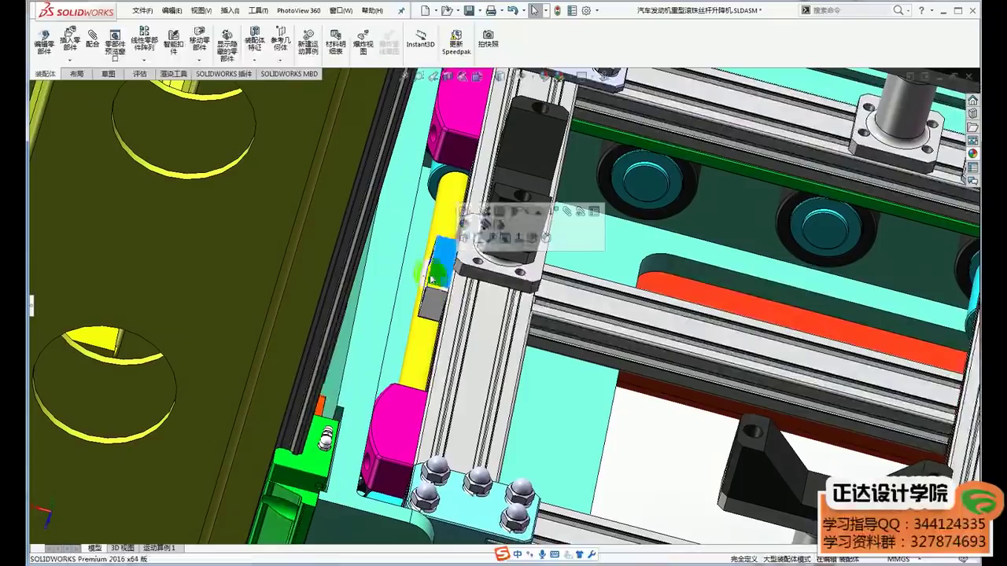
pyautogui.moveTo(412, 276)
pyautogui.mouseDown(button='middle')
pyautogui.moveTo(268, 236)
pyautogui.moveTo(261, 248)
pyautogui.mouseUp(button='middle')
pyautogui.click(262, 230)
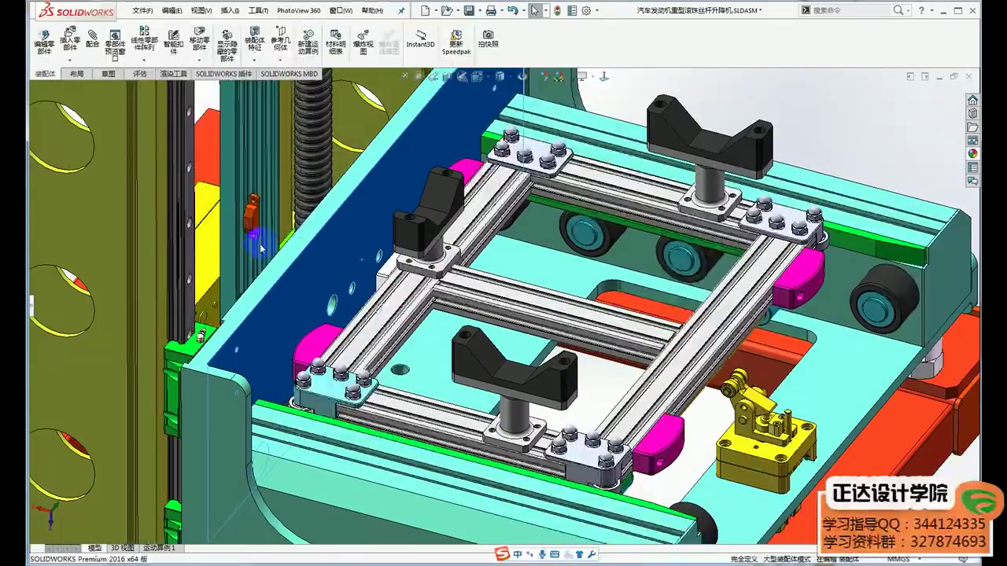
pyautogui.scroll(2, 550, 307)
pyautogui.scroll(2, 708, 370)
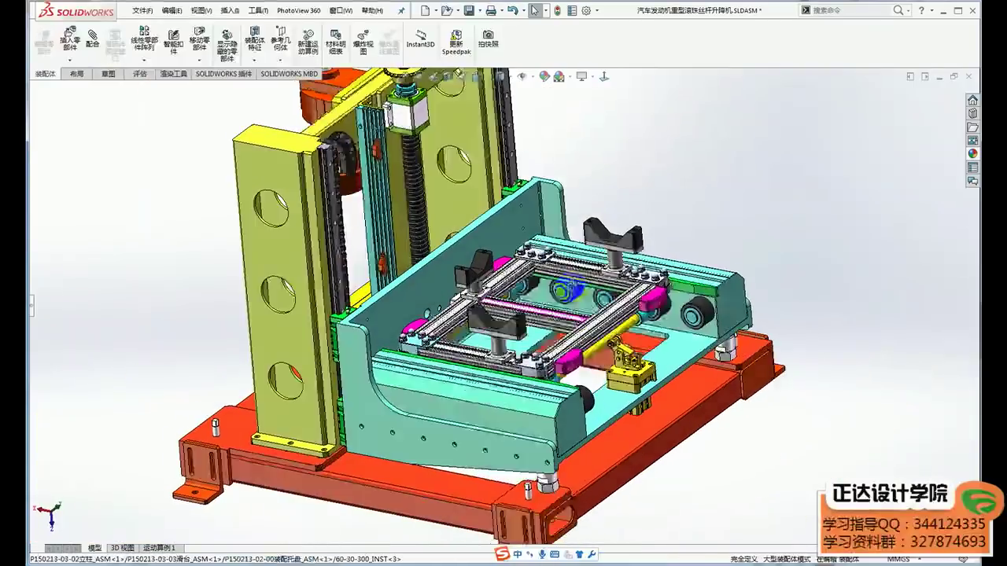
# Step: Zoom onto the carriage, pick the cyan roller behind the frame, and reveal it in the FeatureManager tree
pyautogui.moveTo(573, 290); pyautogui.dragTo(586, 295, button='middle')
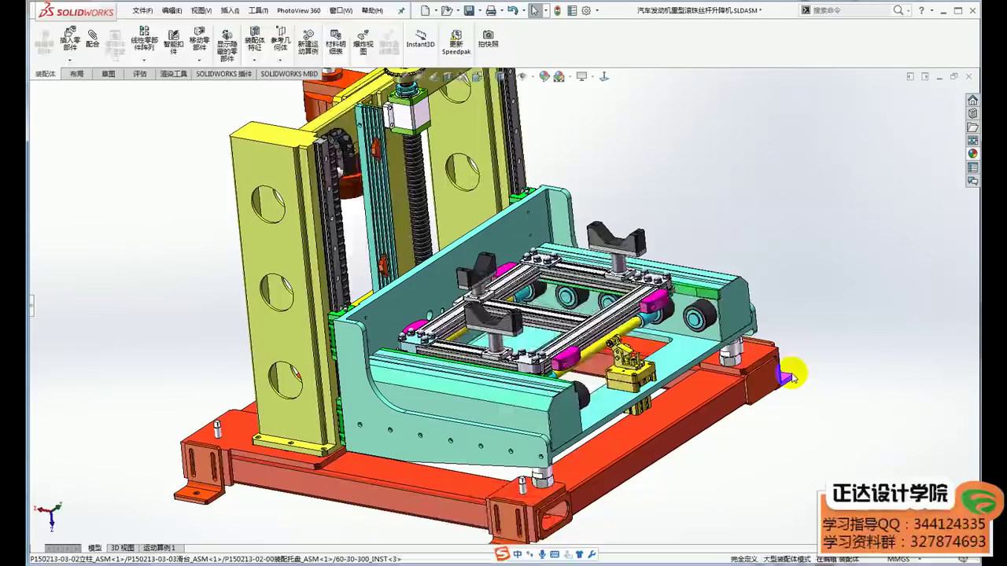
pyautogui.moveTo(764, 376)
pyautogui.mouseDown(button='middle')
pyautogui.moveTo(586, 454)
pyautogui.moveTo(543, 379)
pyautogui.moveTo(548, 367)
pyautogui.moveTo(575, 474)
pyautogui.moveTo(602, 503)
pyautogui.mouseUp(button='middle')
pyautogui.scroll(-3, 589, 337)
pyautogui.scroll(-3, 596, 287)
pyautogui.scroll(-2, 595, 287)
pyautogui.scroll(-2, 566, 283)
pyautogui.scroll(-2, 535, 279)
pyautogui.click(471, 242)
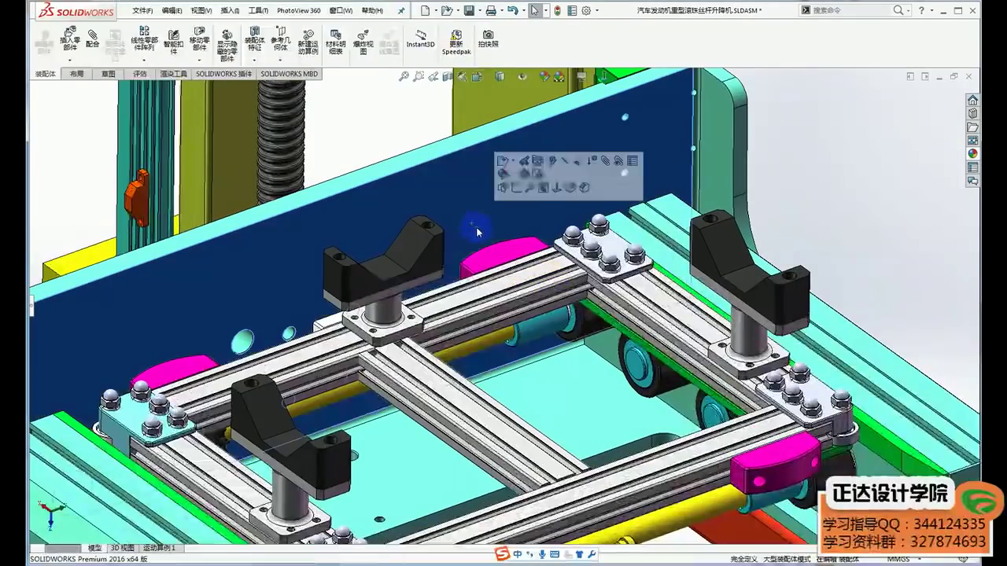
pyautogui.click(586, 323)
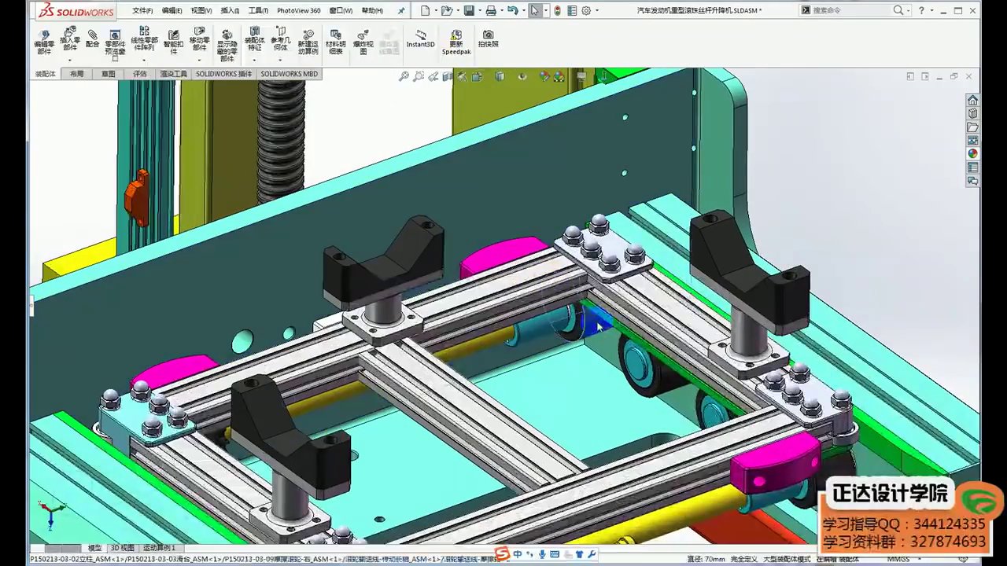
pyautogui.click(34, 303)
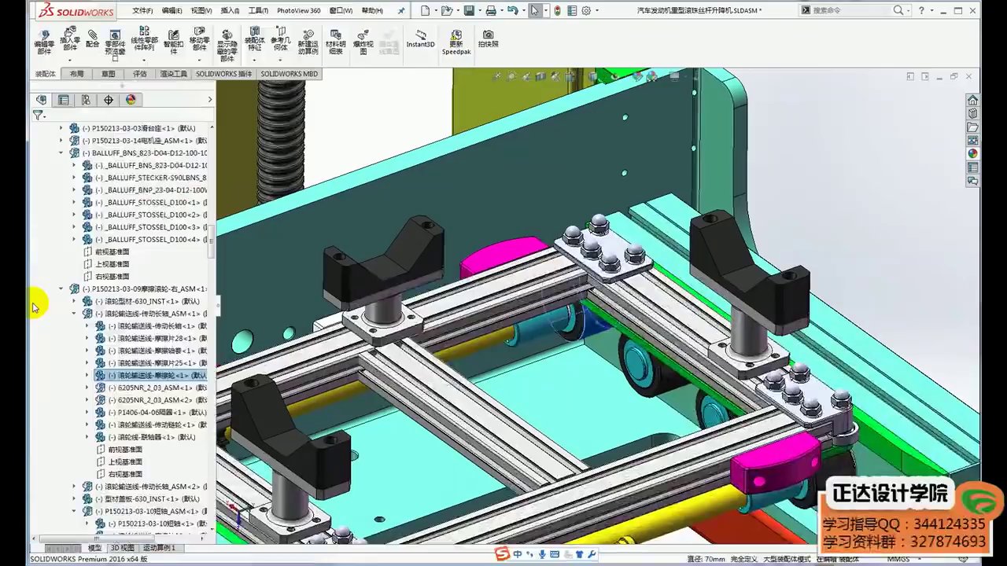
pyautogui.click(122, 290)
pyautogui.click(131, 257)
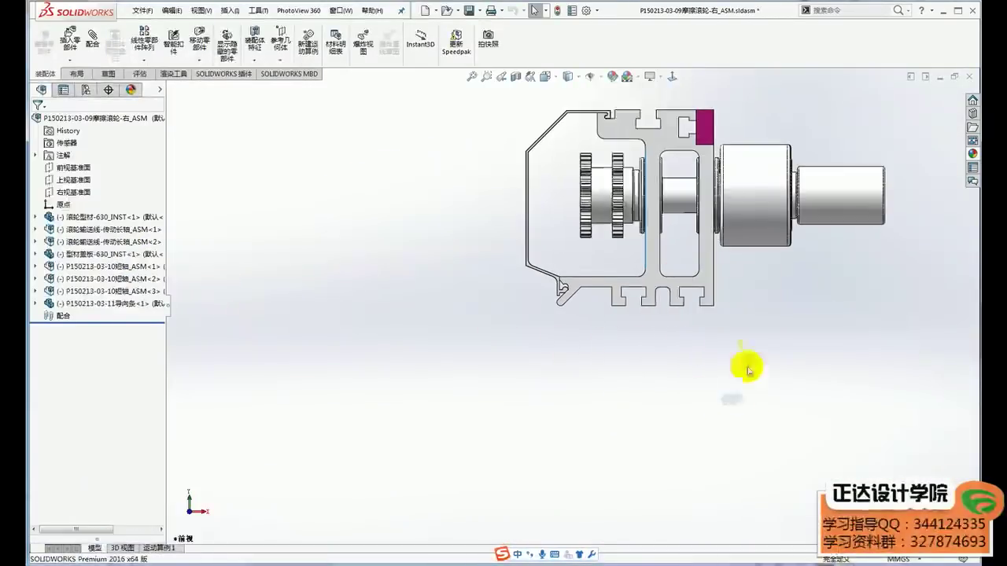
pyautogui.moveTo(723, 209); pyautogui.dragTo(653, 268, button='middle')
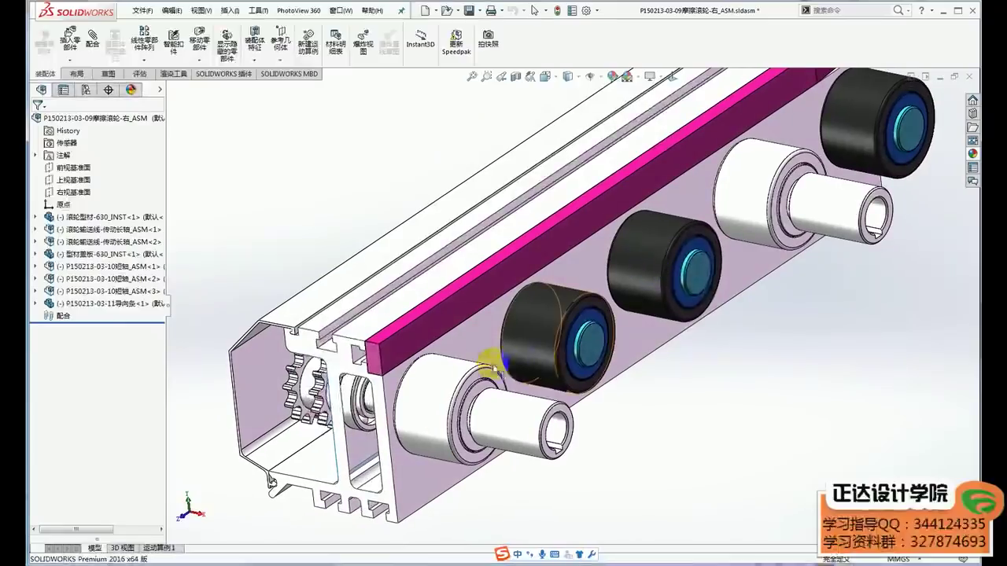
pyautogui.click(531, 322)
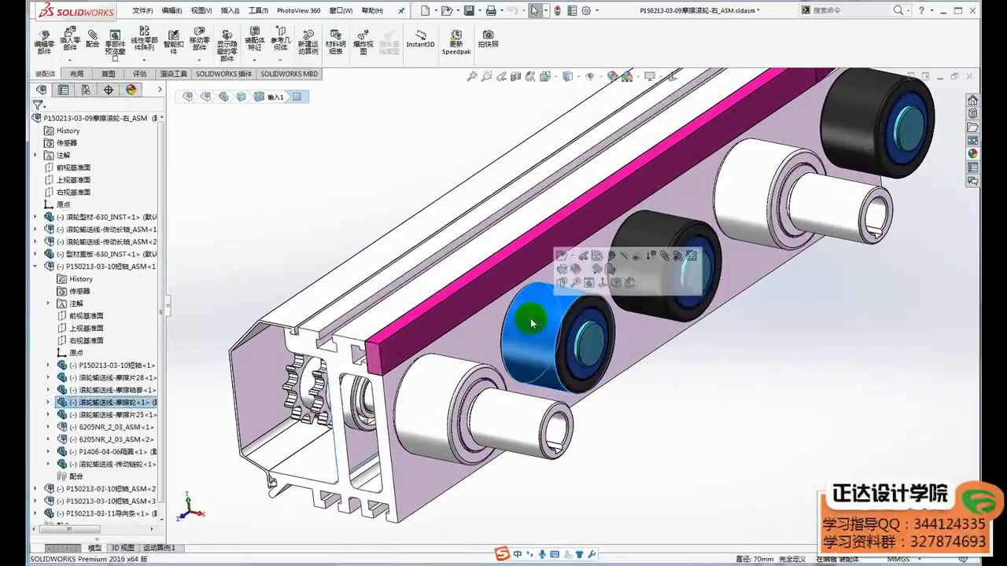
pyautogui.click(55, 266)
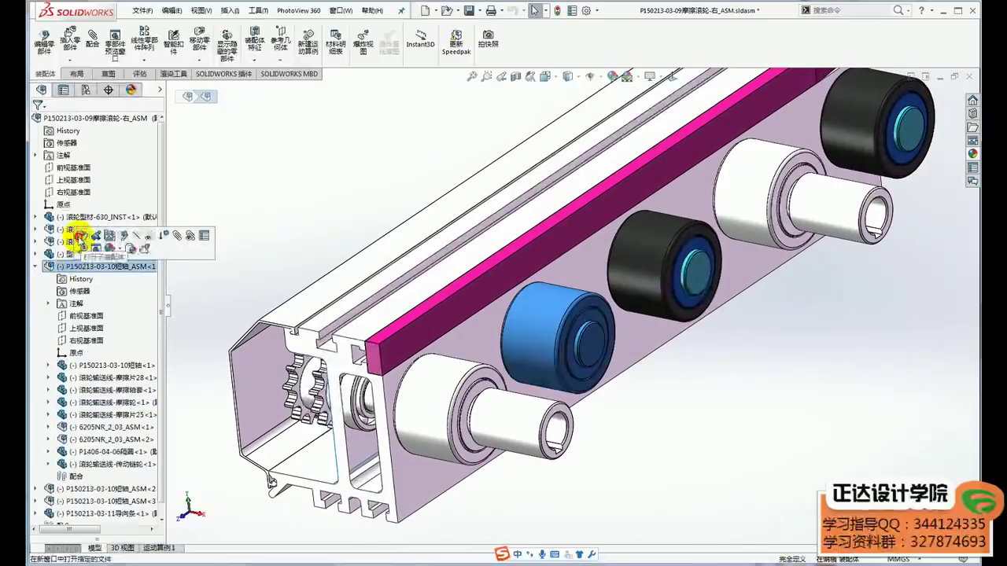
pyautogui.click(82, 236)
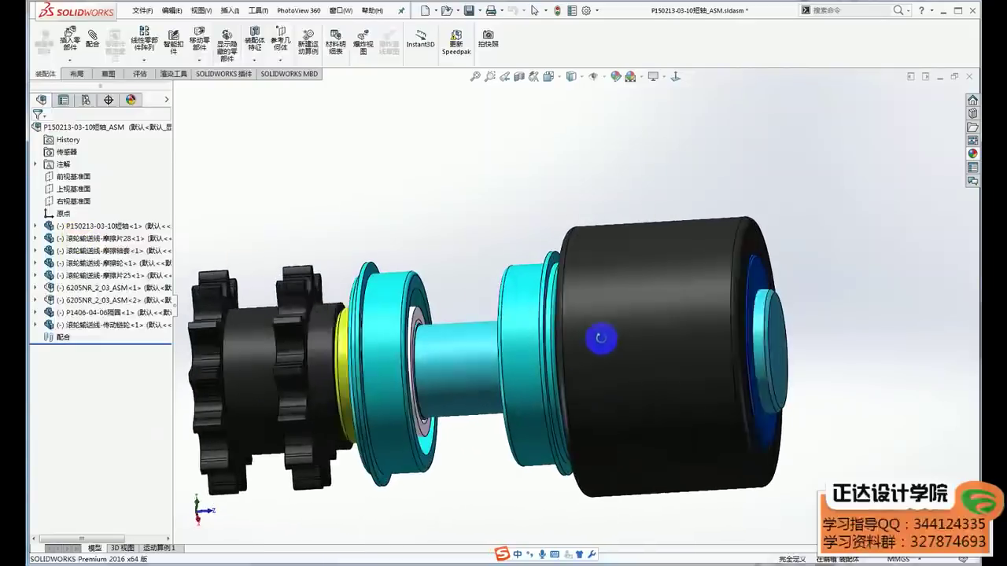
# Step: Make the black friction wheel transparent and inspect the inner friction pad cylinder
pyautogui.scroll(-3, 625, 344)
pyautogui.scroll(-2, 618, 311)
pyautogui.click(616, 304)
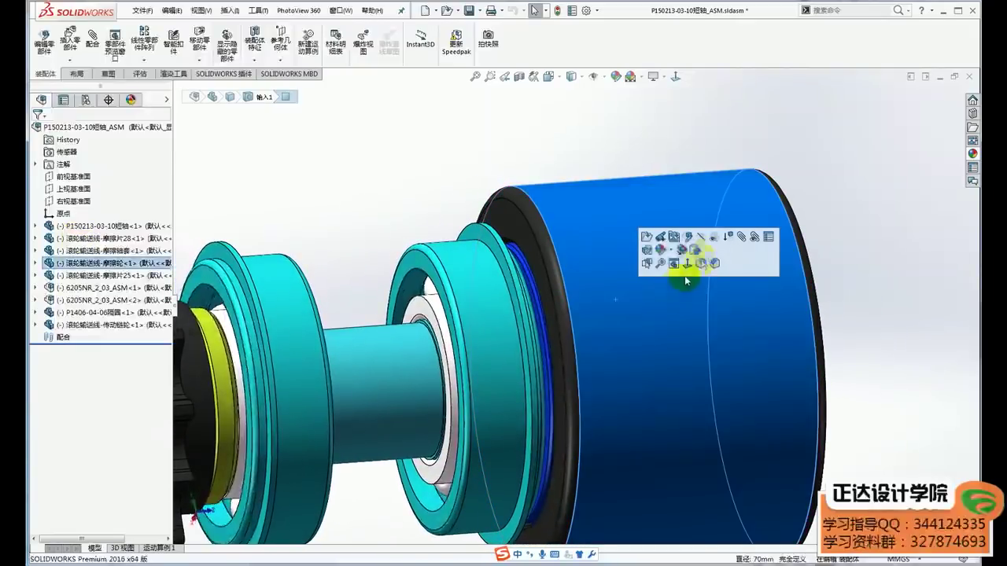
pyautogui.click(713, 238)
pyautogui.click(944, 438)
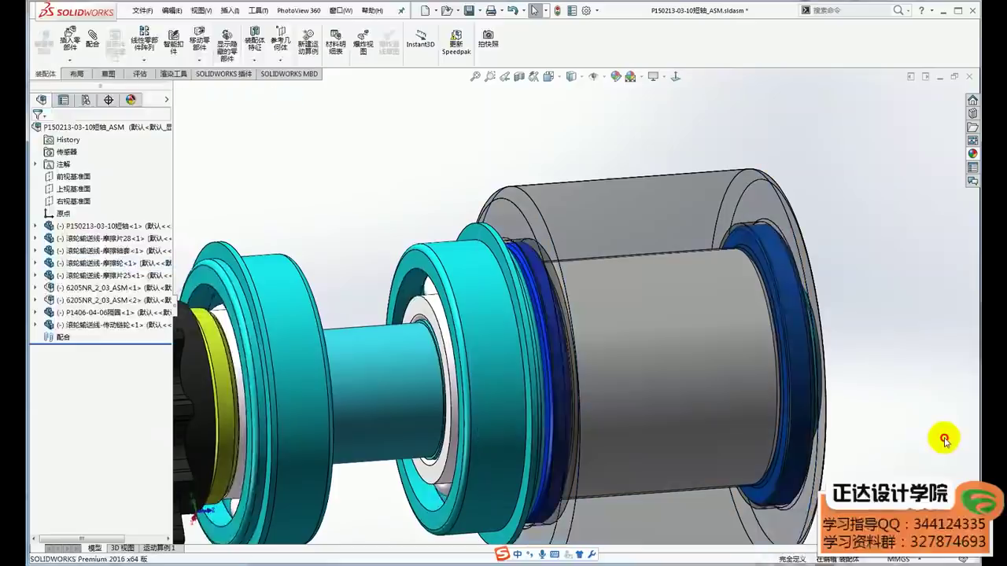
pyautogui.scroll(-3, 786, 326)
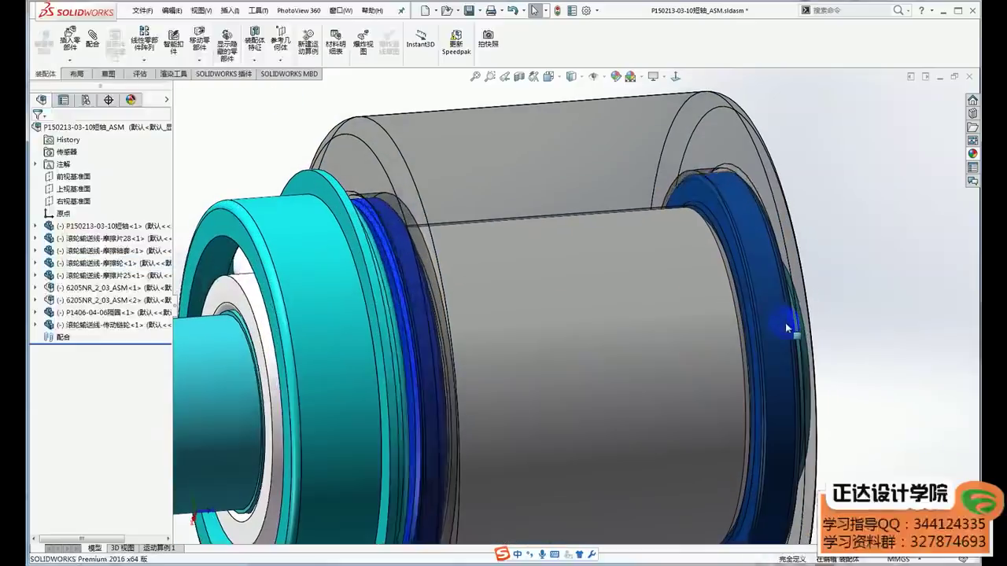
pyautogui.click(426, 321)
pyautogui.scroll(3, 557, 366)
pyautogui.moveTo(557, 365); pyautogui.dragTo(544, 333, button='middle')
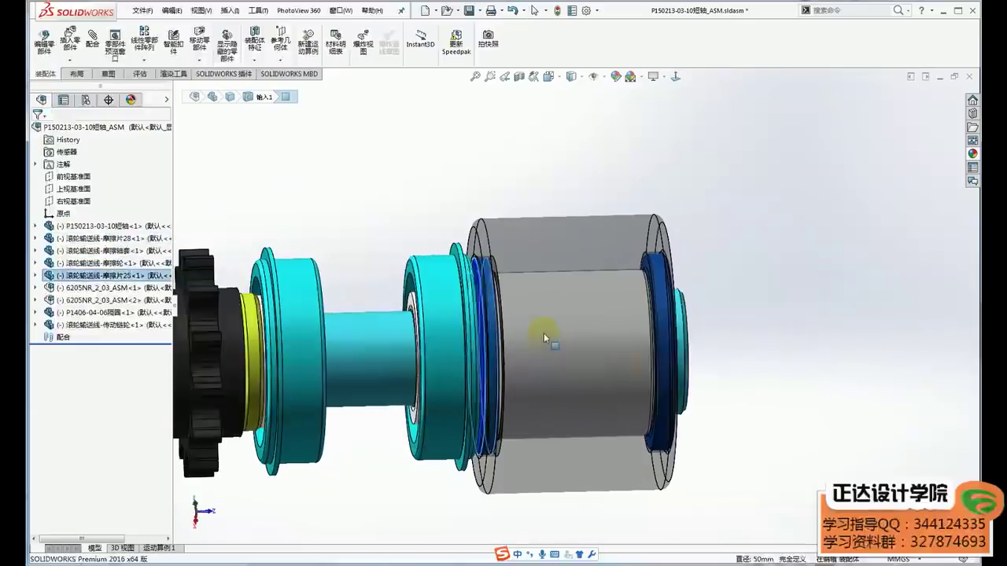
pyautogui.click(764, 366)
# Step: Return the friction wheel to opaque and fit the short-shaft roller assembly in view
pyautogui.click(572, 233)
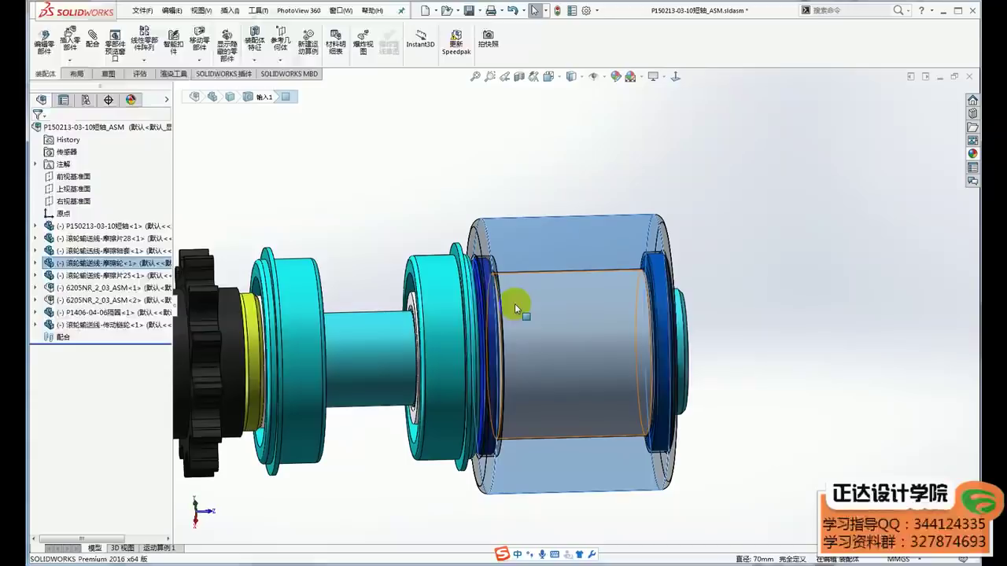
pyautogui.click(548, 278)
pyautogui.click(479, 321)
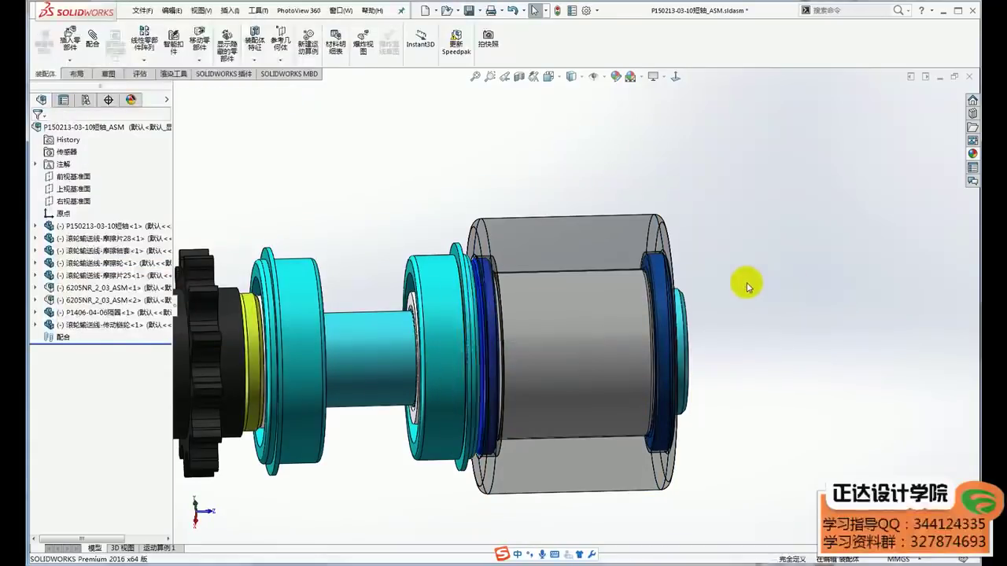
pyautogui.click(668, 236)
pyautogui.click(647, 178)
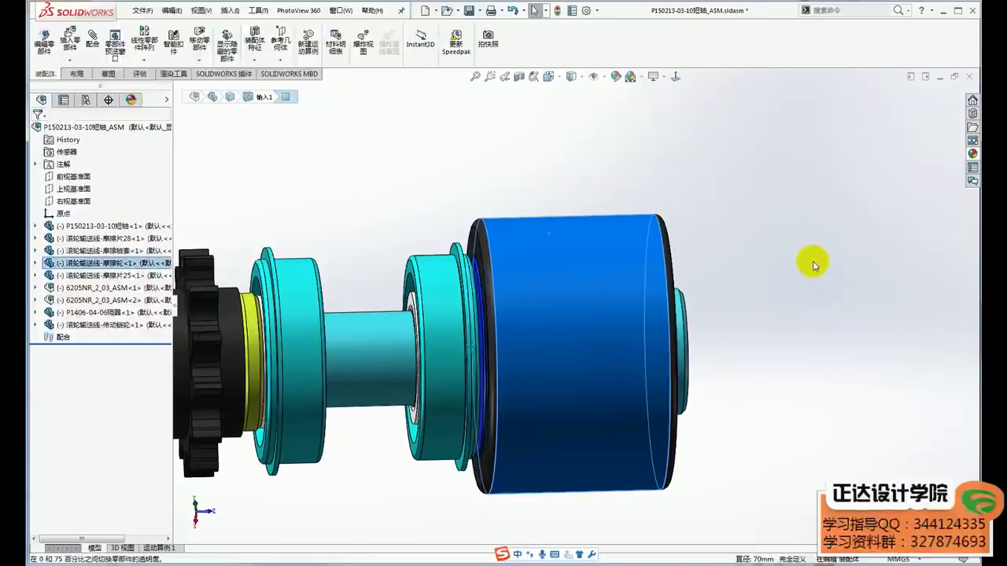
pyautogui.press('f')
pyautogui.click(341, 10)
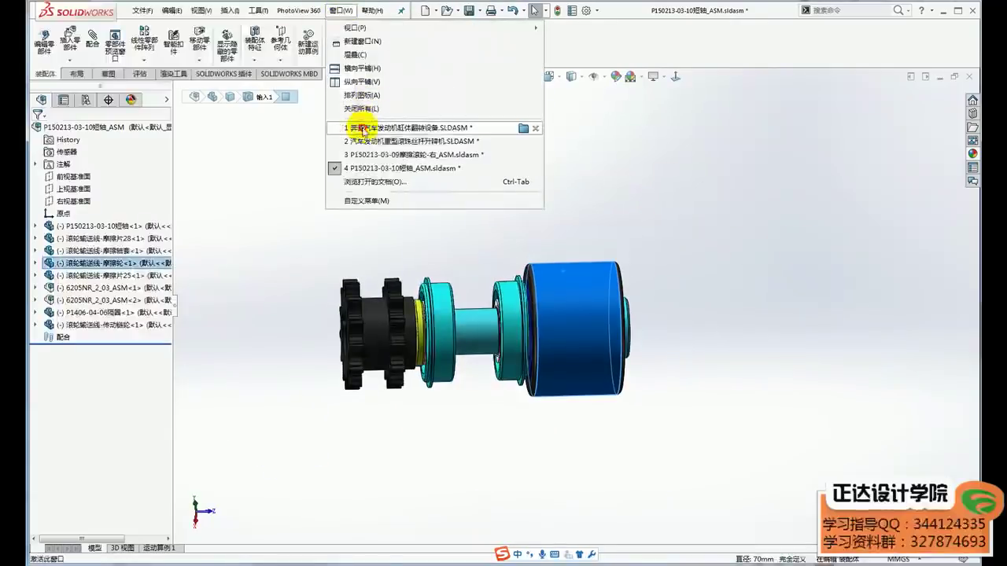
# Step: Switch back to 汽车发动机重型滚珠丝杆升降机.SLDASM, hide the FeatureManager tree, and fit the machine in view
pyautogui.click(362, 128)
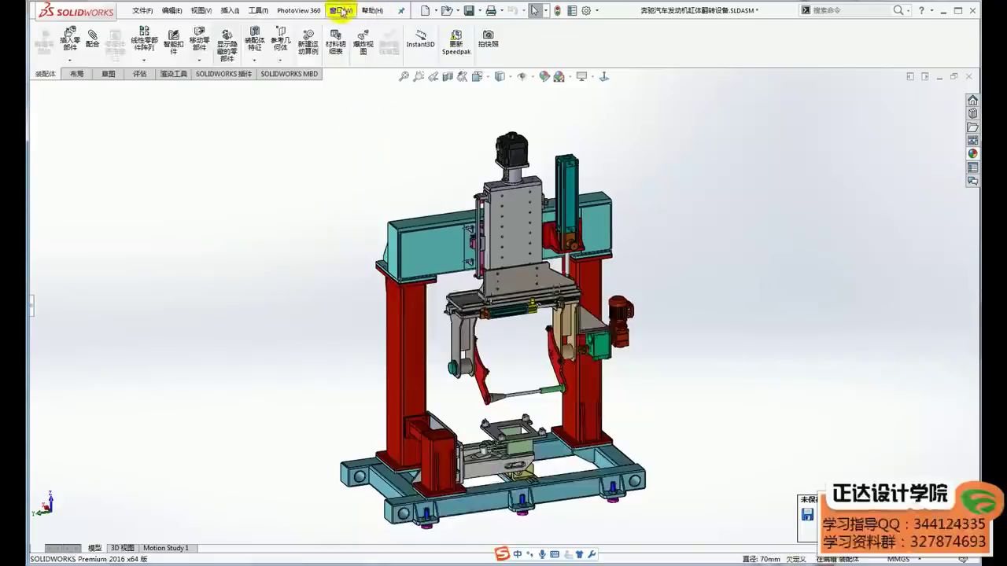
pyautogui.click(341, 11)
pyautogui.click(355, 142)
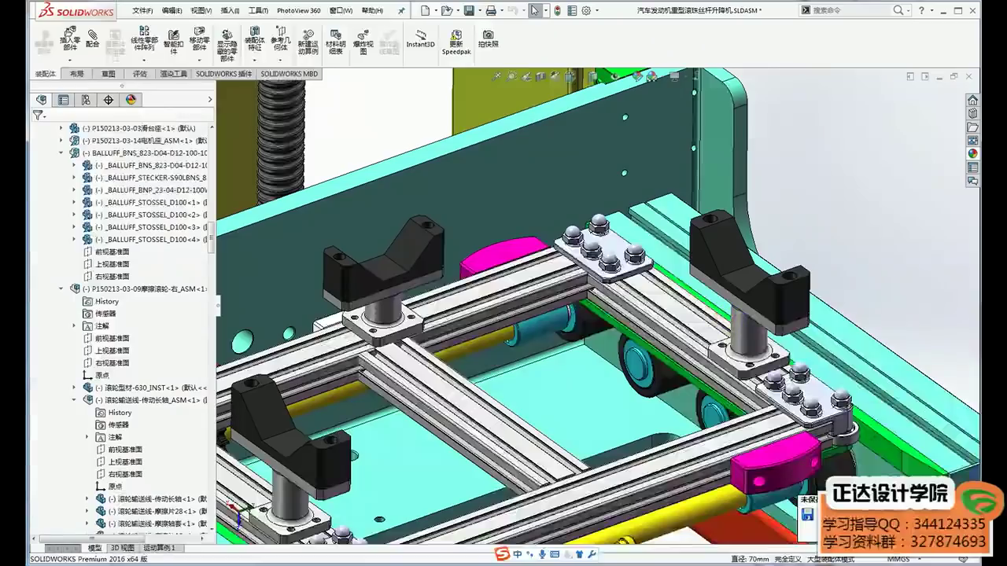
pyautogui.press('f')
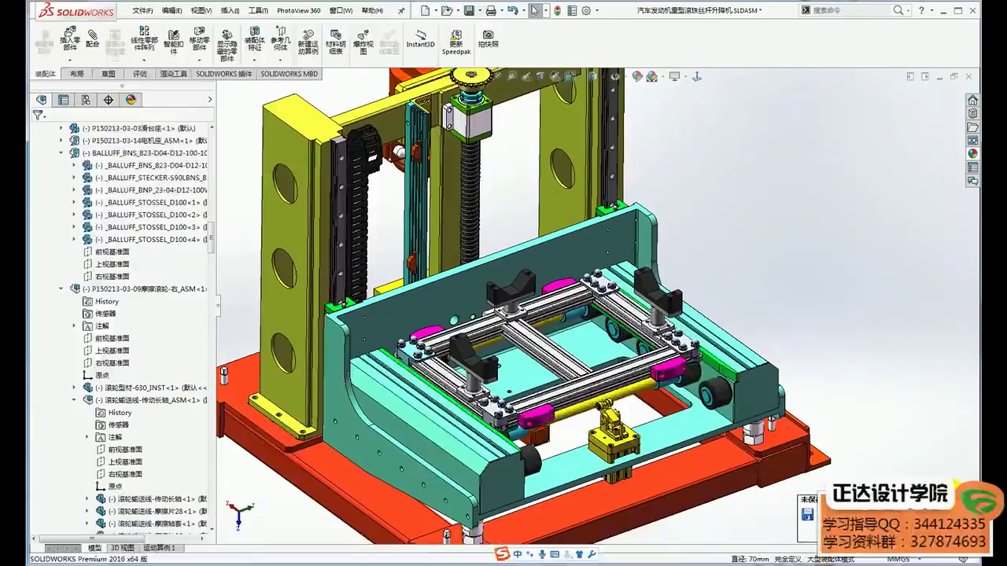
pyautogui.click(219, 304)
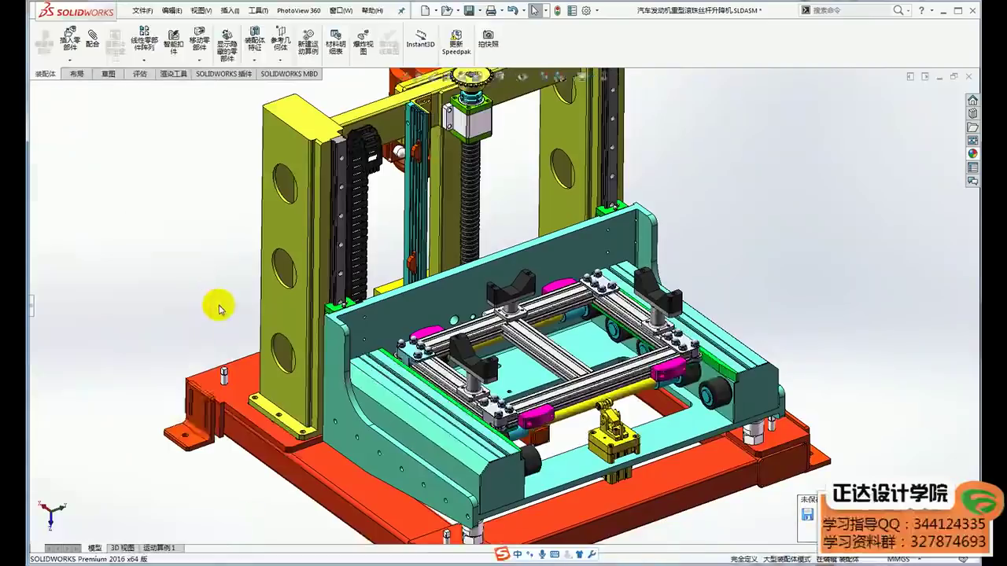
pyautogui.press('f')
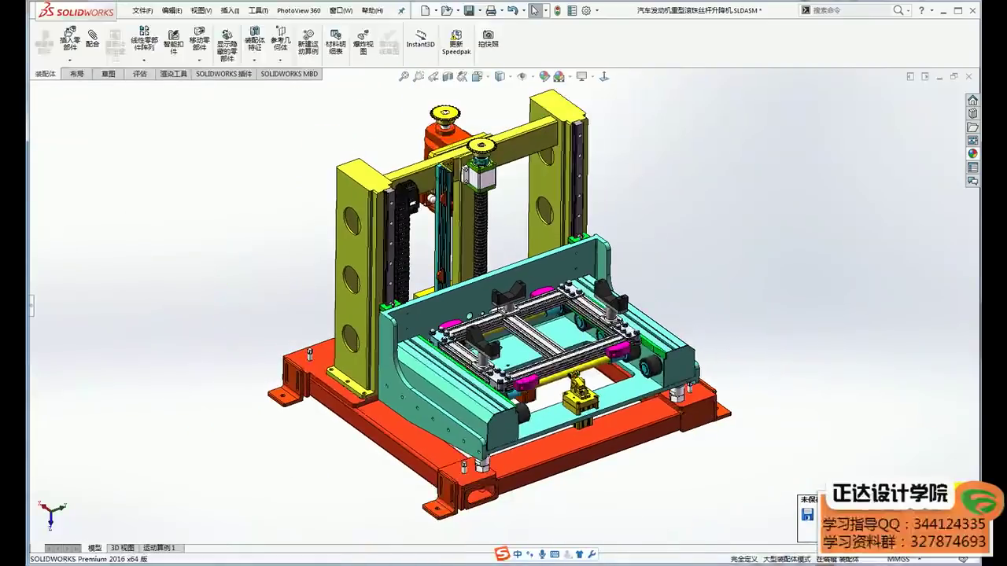
# Step: Orbit and zoom onto the rollers under the fixture frame, picking a roller face to check
pyautogui.moveTo(791, 295); pyautogui.dragTo(830, 311, button='middle')
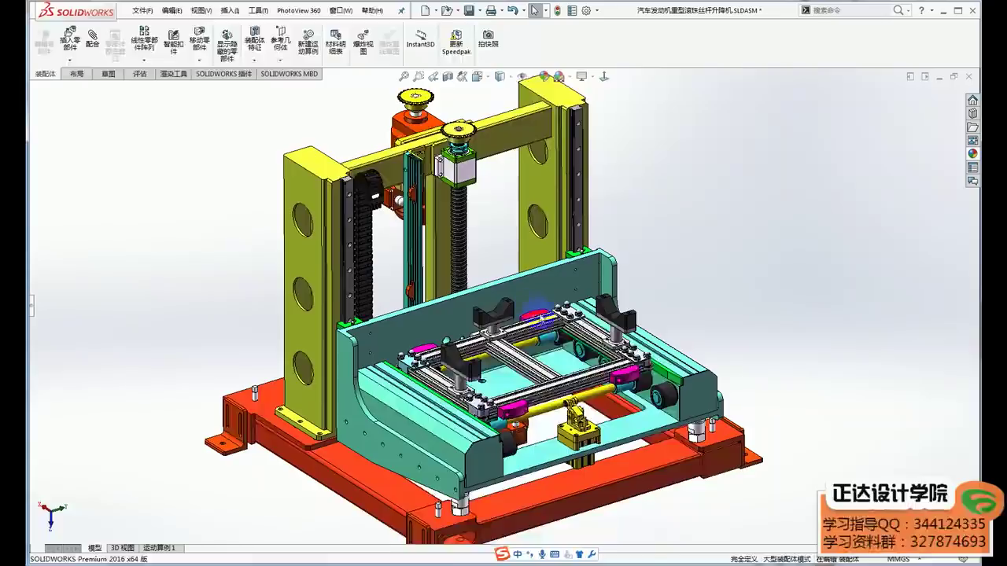
pyautogui.scroll(-3, 551, 331)
pyautogui.scroll(-3, 555, 336)
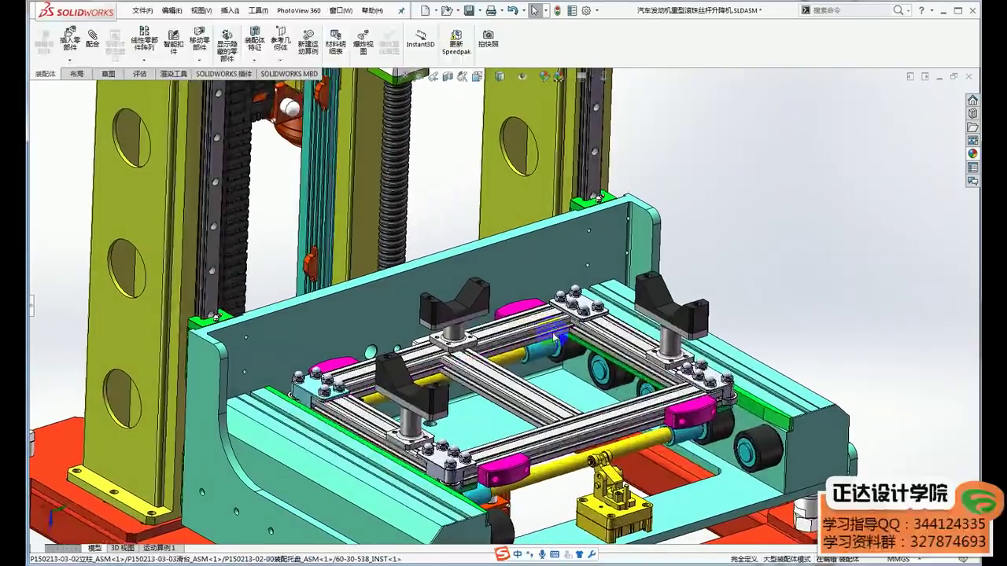
pyautogui.scroll(-1, 555, 336)
pyautogui.scroll(-1, 558, 337)
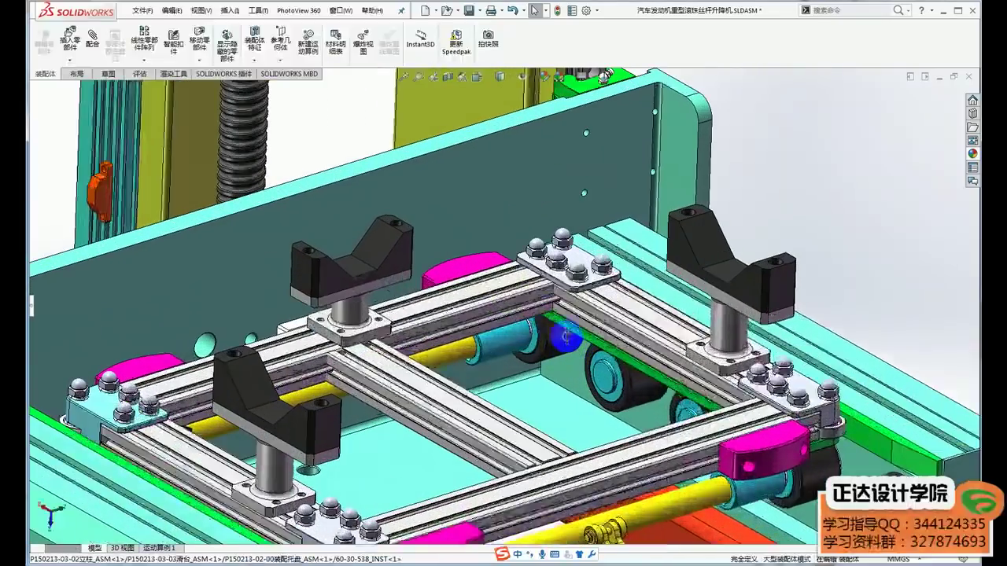
pyautogui.scroll(-2, 562, 337)
pyautogui.scroll(-1, 567, 337)
pyautogui.click(568, 337)
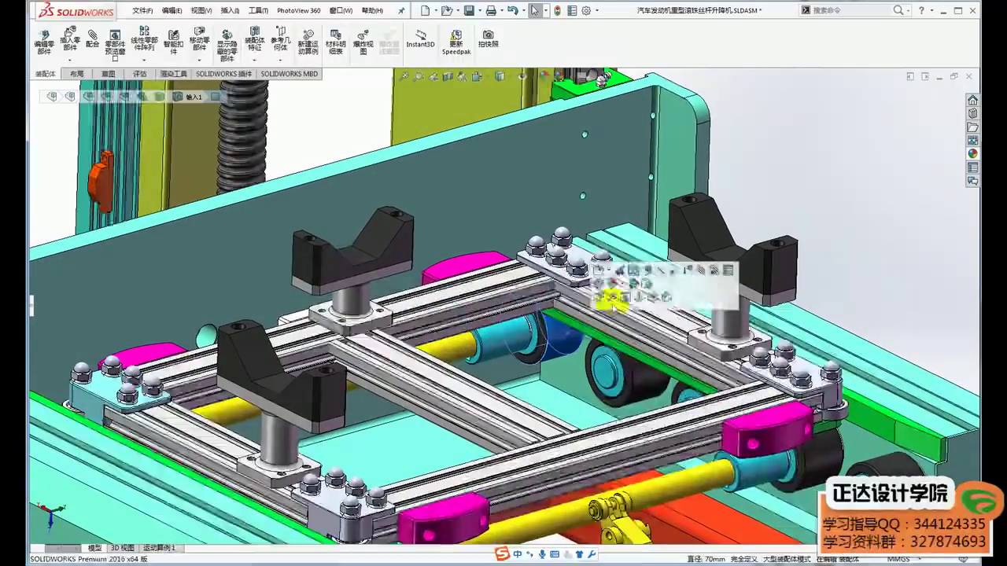
pyautogui.scroll(-2, 590, 336)
pyautogui.scroll(-2, 612, 336)
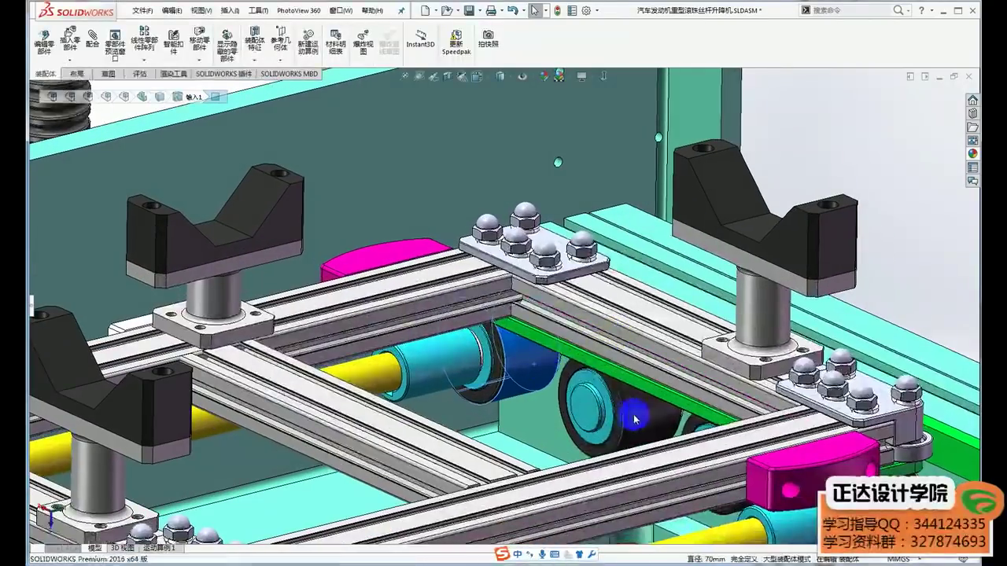
pyautogui.scroll(3, 560, 368)
pyautogui.scroll(2, 560, 368)
pyautogui.moveTo(560, 368)
pyautogui.mouseDown(button='middle')
pyautogui.moveTo(557, 378)
pyautogui.moveTo(622, 397)
pyautogui.mouseUp(button='middle')
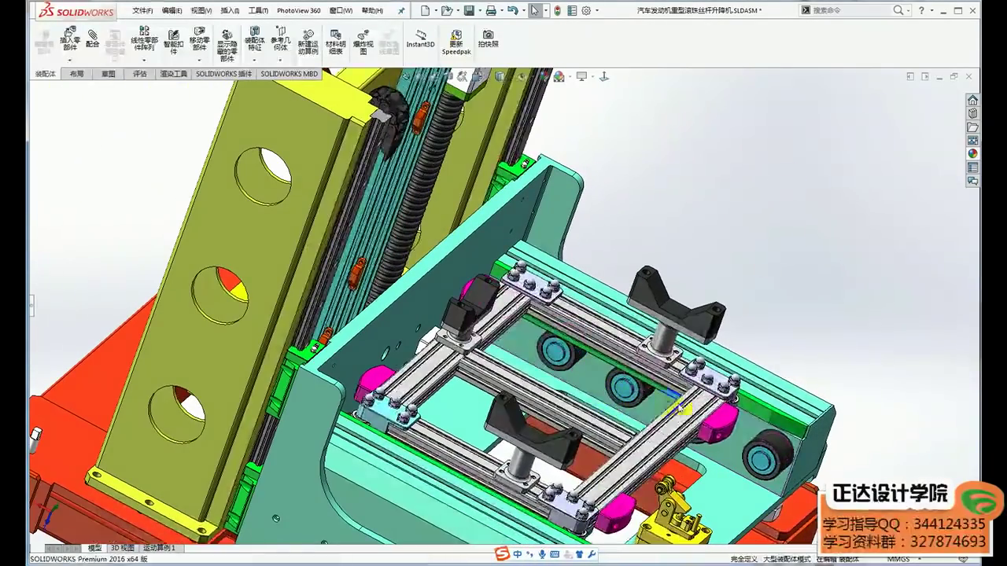
pyautogui.moveTo(792, 61)
pyautogui.mouseDown()
pyautogui.moveTo(821, 175)
pyautogui.moveTo(838, 166)
pyautogui.mouseUp()
pyautogui.moveTo(751, 228); pyautogui.dragTo(881, 214)
pyautogui.moveTo(795, 245)
pyautogui.mouseDown()
pyautogui.moveTo(953, 381)
pyautogui.moveTo(635, 381)
pyautogui.mouseUp()
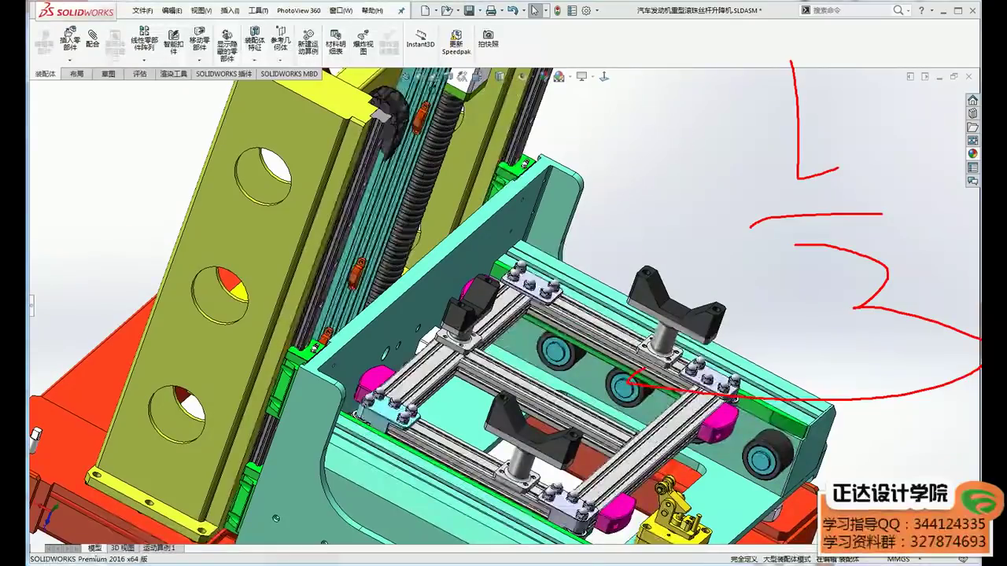
pyautogui.press('Escape')
pyautogui.moveTo(752, 259)
pyautogui.mouseDown(button='middle')
pyautogui.moveTo(731, 263)
pyautogui.moveTo(713, 247)
pyautogui.moveTo(796, 386)
pyautogui.moveTo(689, 398)
pyautogui.mouseUp(button='middle')
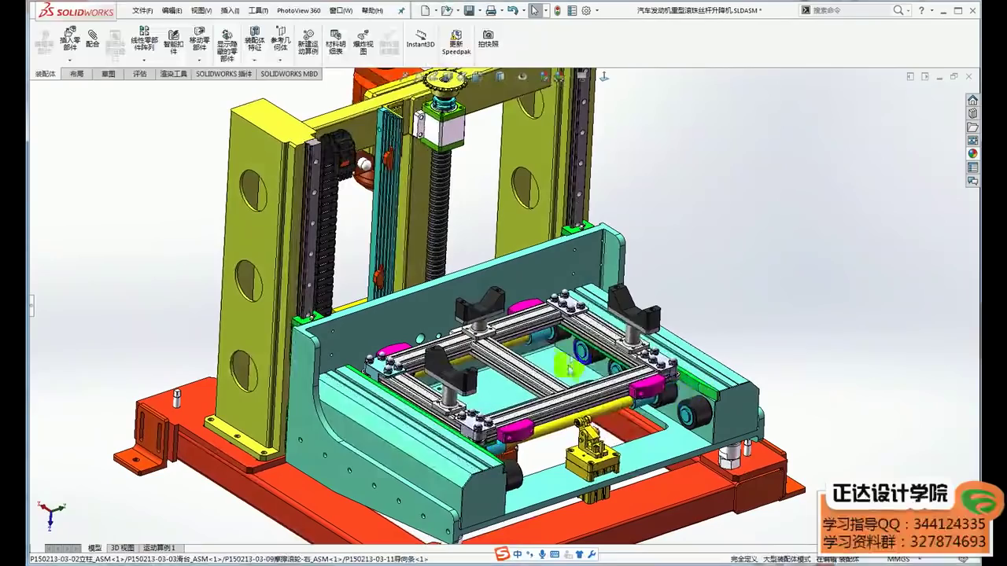
# Step: Zoom and orbit around the fixture's side rail and black holder, selecting a rail face
pyautogui.scroll(-2, 688, 399)
pyautogui.scroll(-3, 690, 405)
pyautogui.scroll(-3, 694, 417)
pyautogui.scroll(-2, 697, 423)
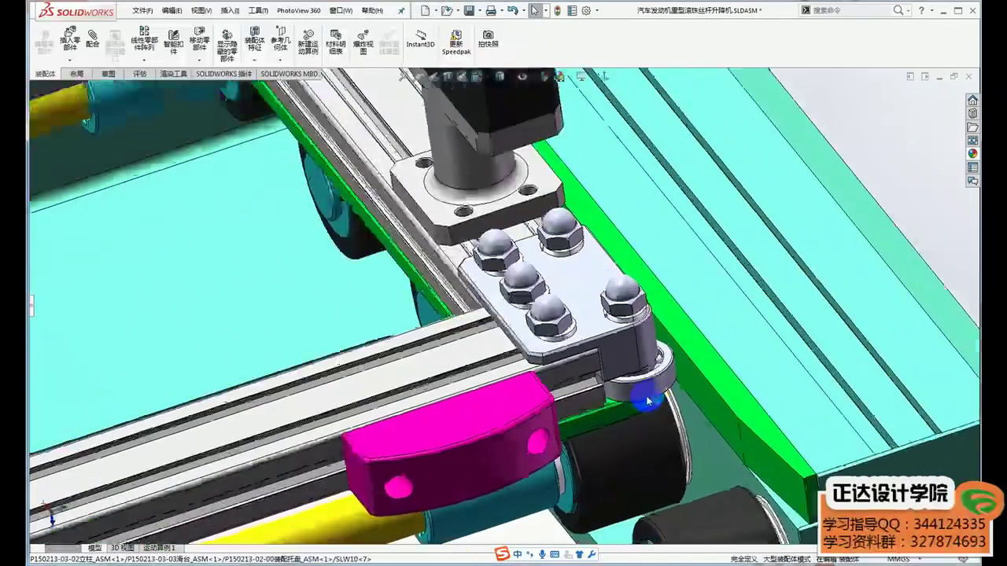
pyautogui.scroll(-2, 661, 409)
pyautogui.scroll(-2, 629, 397)
pyautogui.scroll(2, 623, 395)
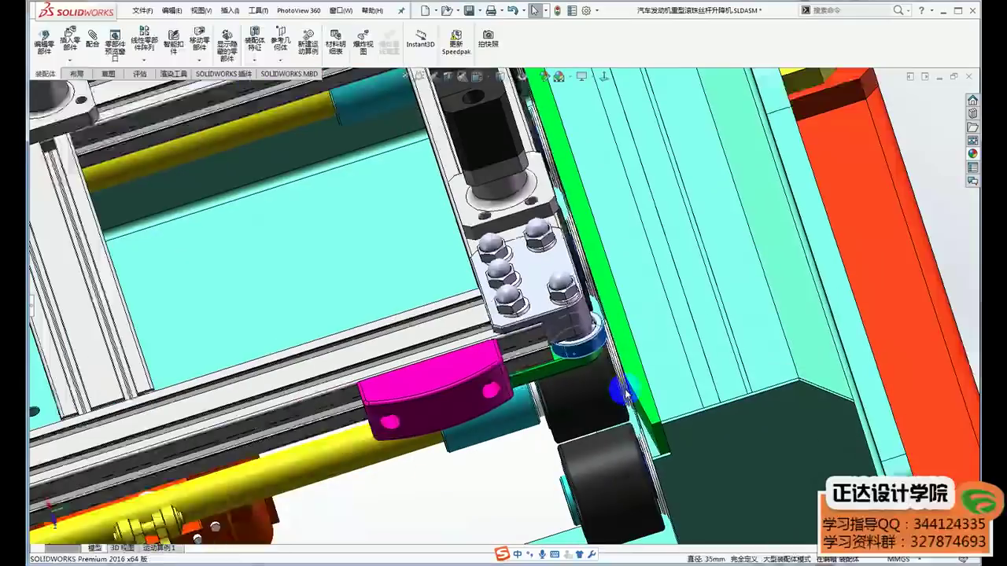
pyautogui.scroll(3, 617, 389)
pyautogui.scroll(3, 610, 384)
pyautogui.scroll(3, 598, 377)
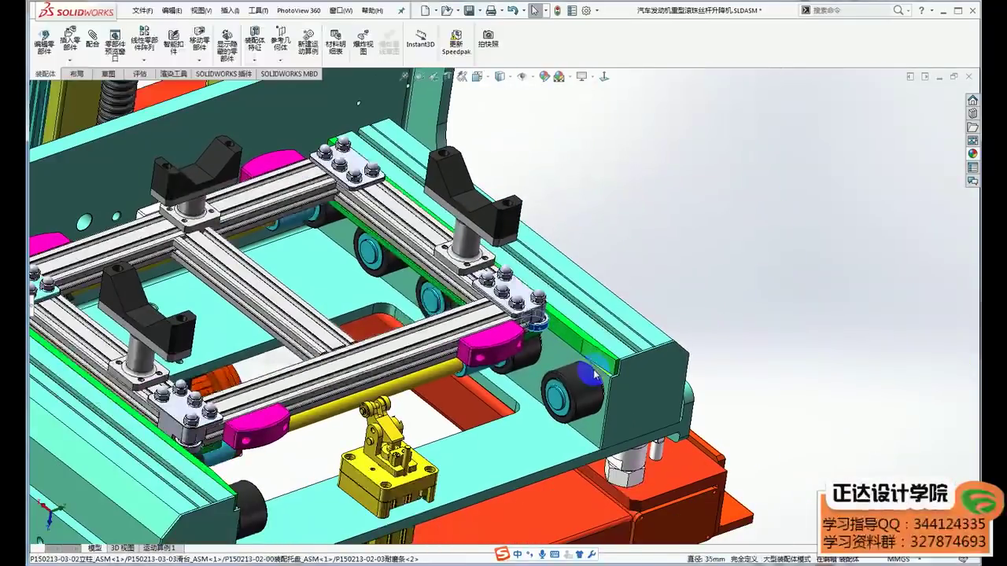
pyautogui.scroll(1, 586, 374)
pyautogui.scroll(1, 566, 378)
pyautogui.scroll(1, 547, 382)
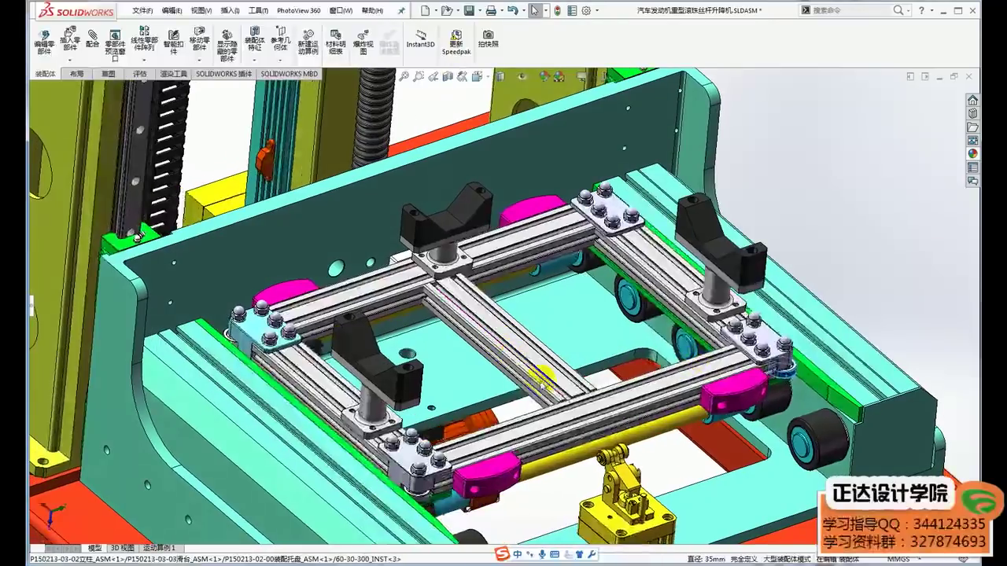
pyautogui.scroll(2, 541, 383)
pyautogui.moveTo(590, 267); pyautogui.dragTo(343, 429)
pyautogui.moveTo(379, 369)
pyautogui.mouseDown()
pyautogui.moveTo(391, 440)
pyautogui.moveTo(527, 385)
pyautogui.mouseUp()
pyautogui.scroll(-1, 474, 314)
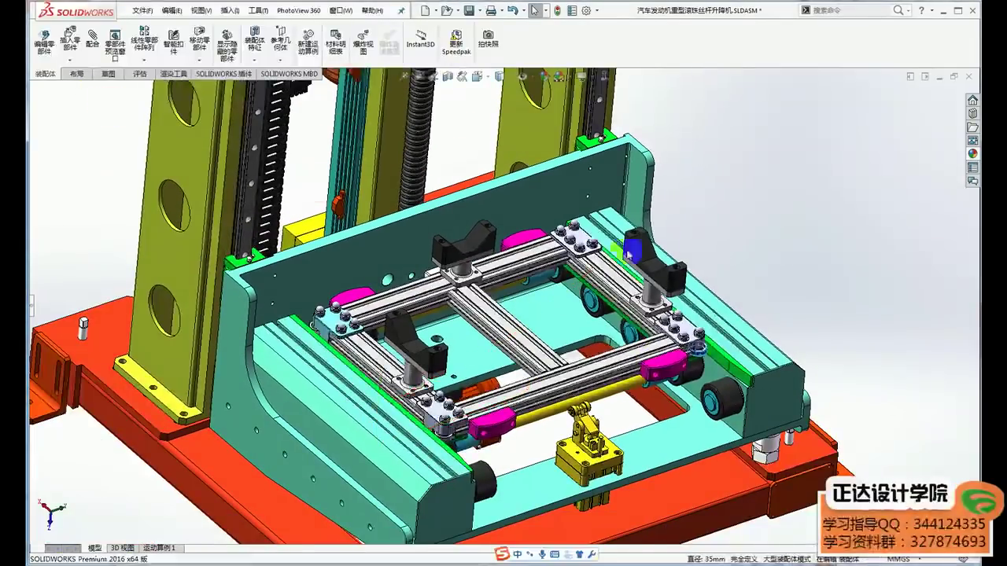
pyautogui.scroll(-2, 475, 315)
pyautogui.scroll(-3, 474, 315)
pyautogui.scroll(-2, 474, 314)
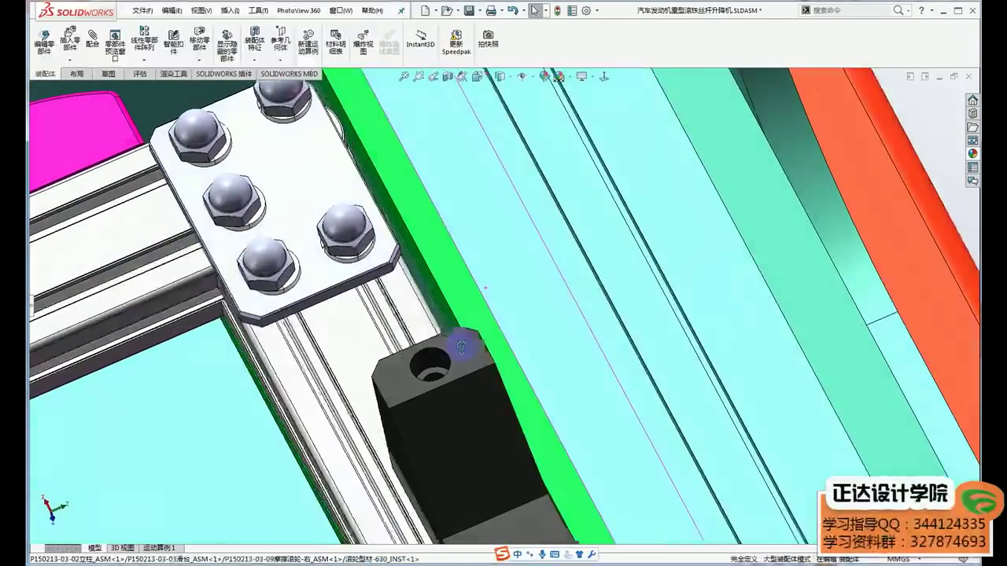
pyautogui.click(464, 303)
pyautogui.scroll(5, 464, 302)
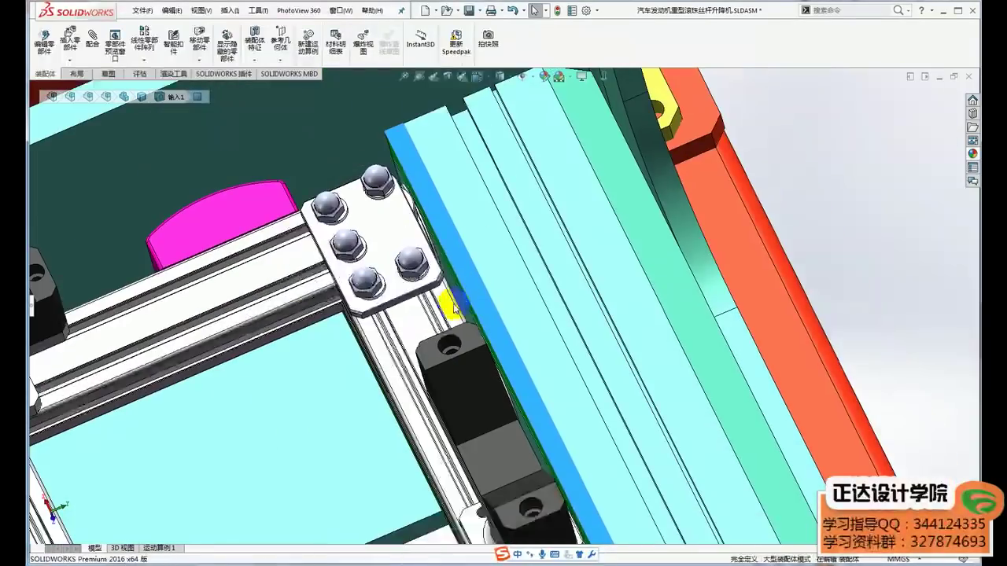
pyautogui.moveTo(551, 299); pyautogui.dragTo(786, 268, button='middle')
pyautogui.click(826, 262)
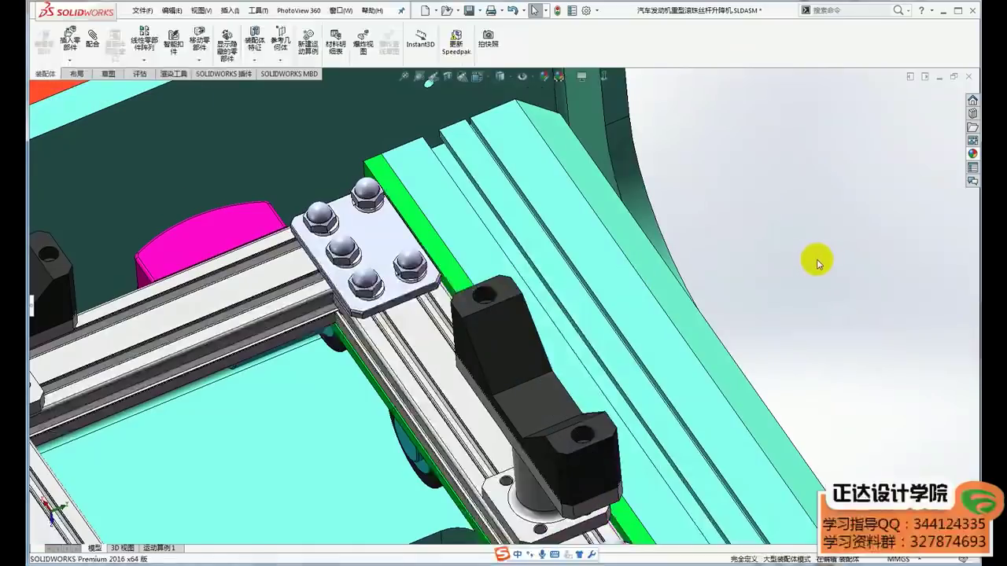
# Step: Inspect the bolted corner plate closely, select the green wear strip, and switch to 360 Browser
pyautogui.scroll(2, 819, 265)
pyautogui.scroll(2, 811, 278)
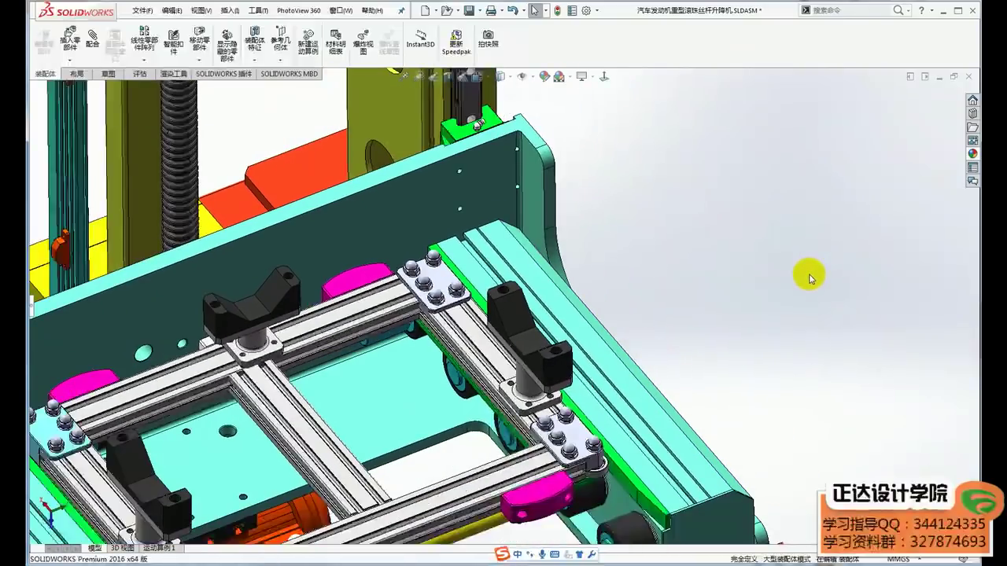
pyautogui.scroll(-3, 456, 291)
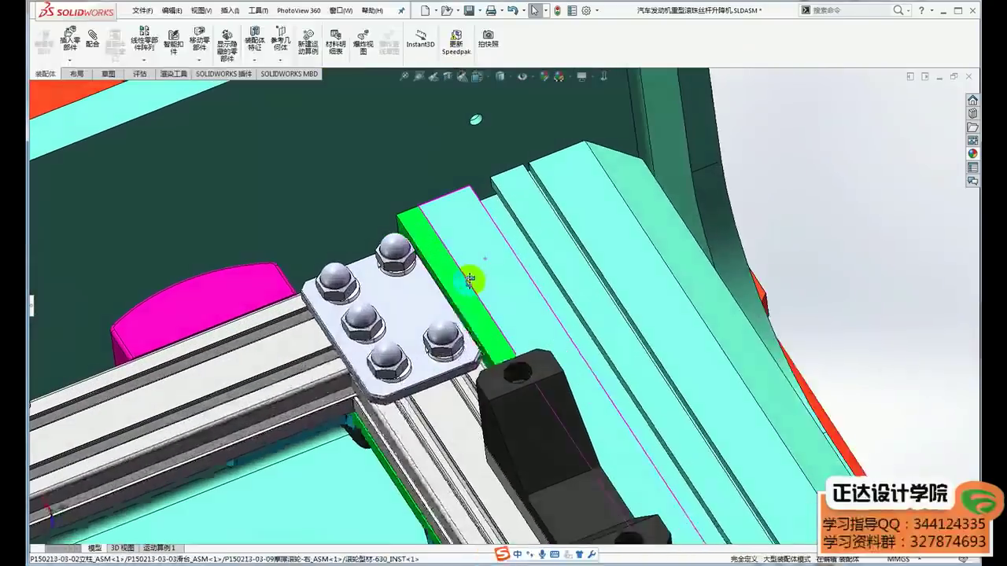
pyautogui.scroll(-2, 472, 278)
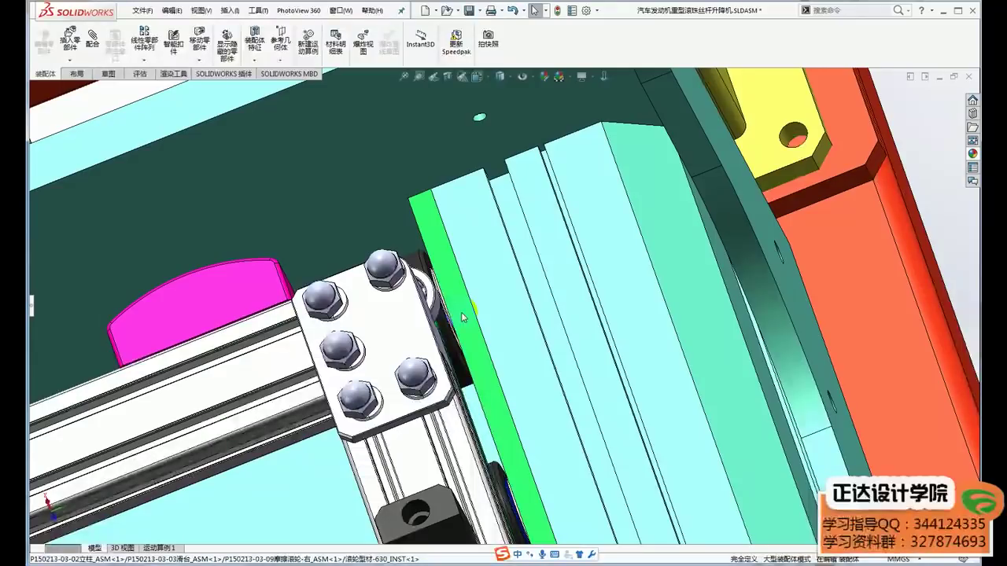
pyautogui.scroll(2, 367, 321)
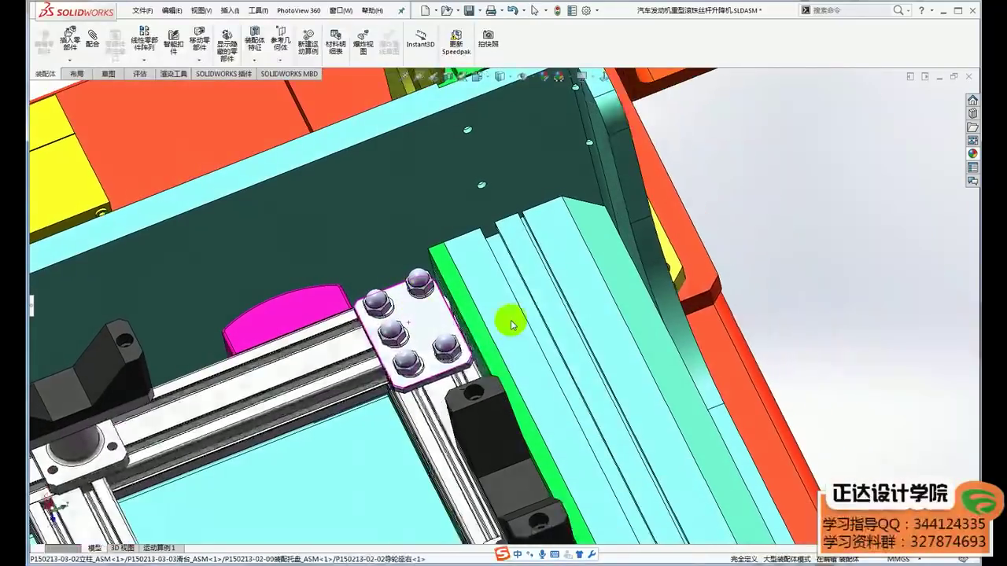
pyautogui.scroll(-3, 429, 315)
pyautogui.moveTo(430, 315); pyautogui.dragTo(397, 318, button='middle')
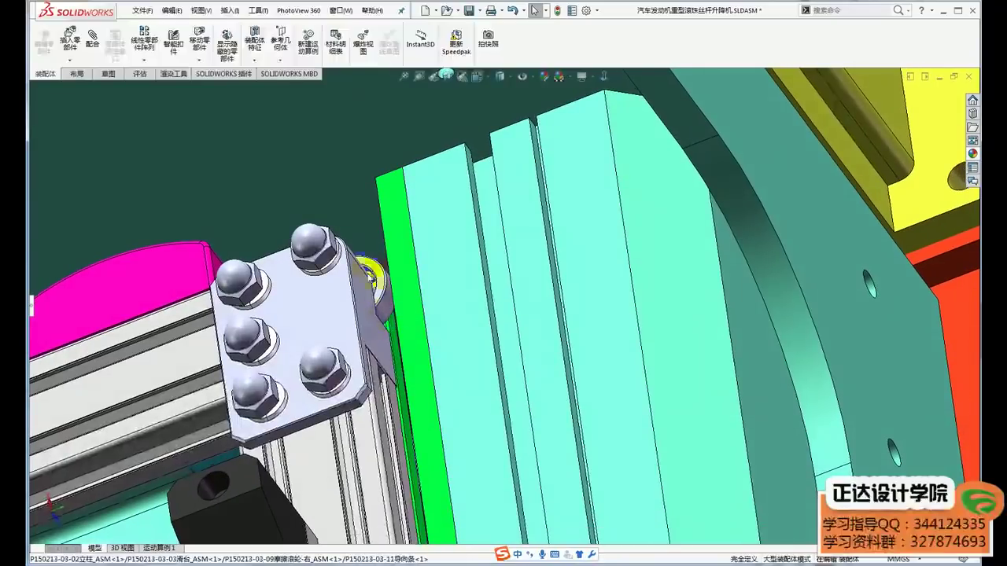
pyautogui.scroll(-2, 370, 277)
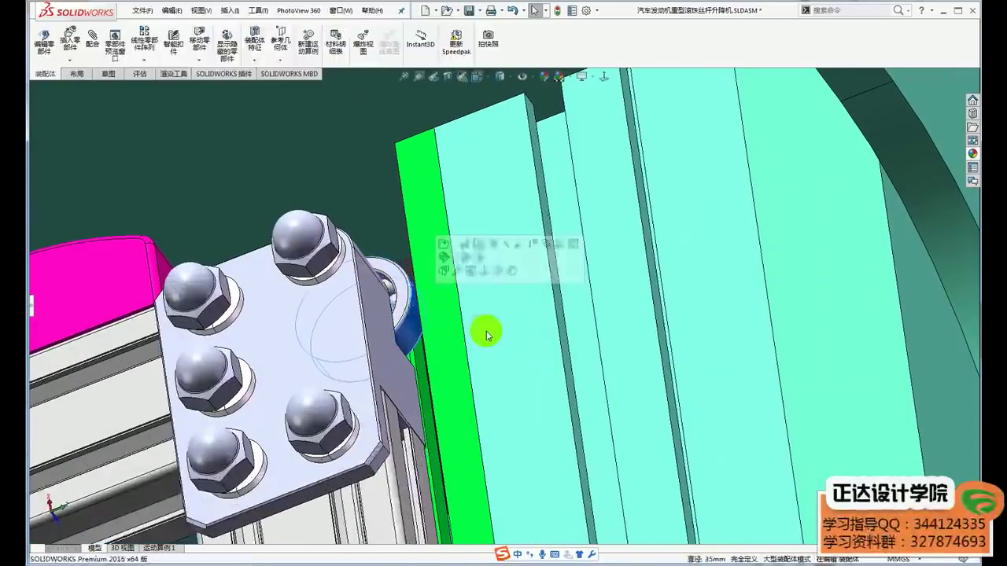
pyautogui.scroll(3, 487, 330)
pyautogui.moveTo(495, 325)
pyautogui.mouseDown(button='middle')
pyautogui.moveTo(522, 319)
pyautogui.moveTo(542, 360)
pyautogui.moveTo(537, 344)
pyautogui.mouseUp(button='middle')
pyautogui.scroll(-2, 445, 267)
pyautogui.moveTo(445, 269)
pyautogui.mouseDown(button='middle')
pyautogui.moveTo(421, 268)
pyautogui.moveTo(412, 286)
pyautogui.moveTo(526, 343)
pyautogui.mouseUp(button='middle')
pyautogui.scroll(2, 422, 267)
pyautogui.click(486, 282)
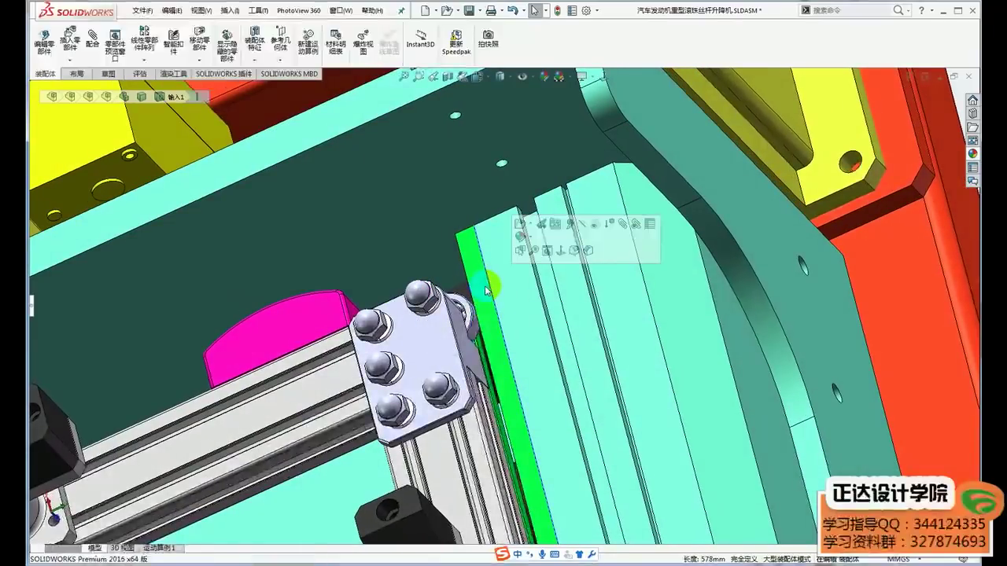
pyautogui.click(192, 559)
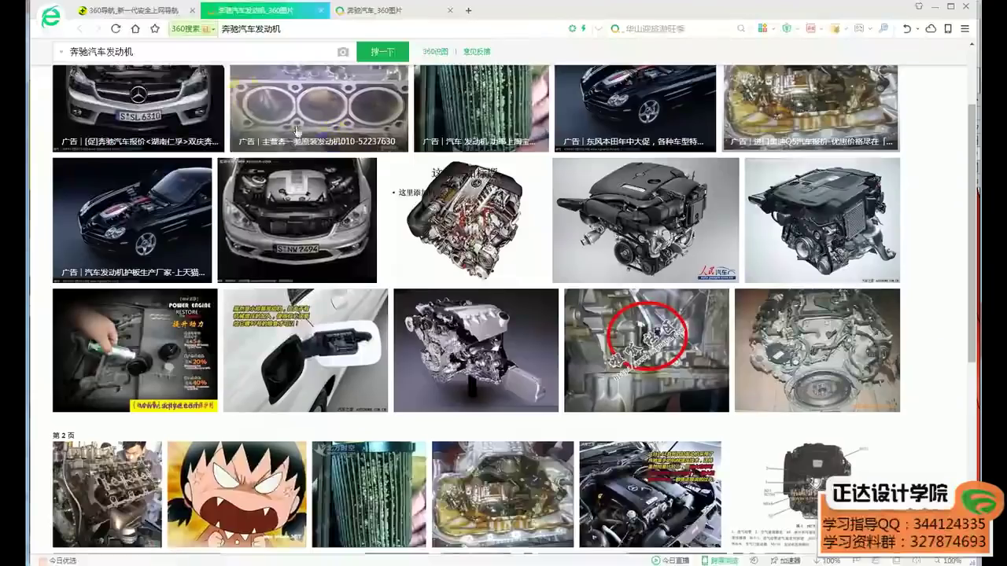
# Step: Open the bookmarked UHMW polyethylene wear strip supplier page from Favorites in a new tab
pyautogui.click(155, 29)
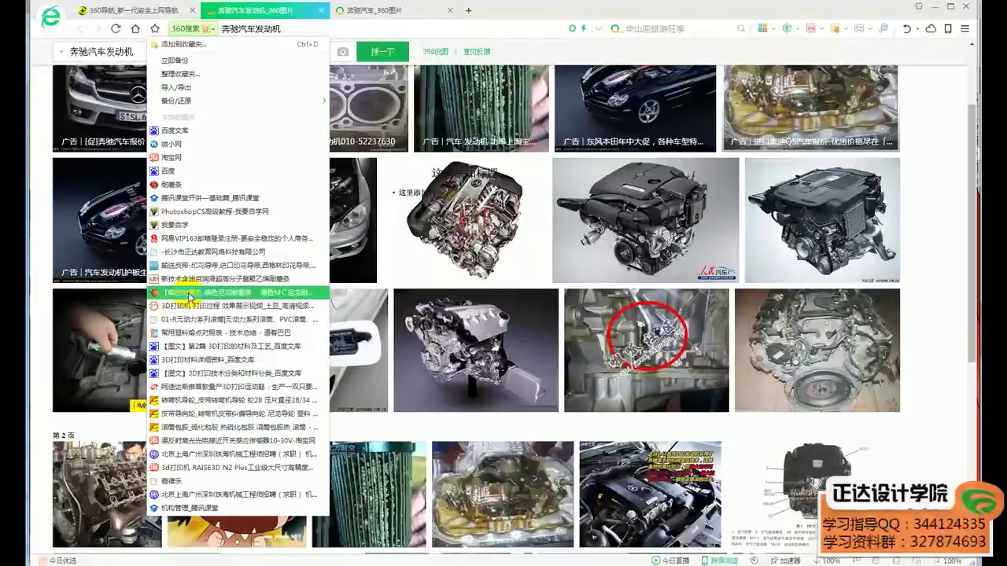
pyautogui.click(192, 280)
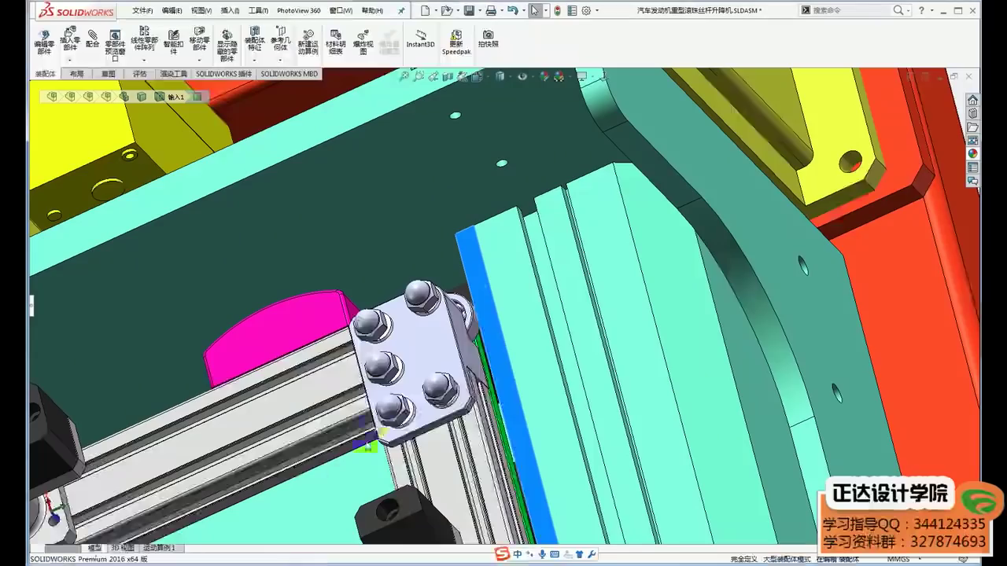
# Step: Zoom in and out on the fixture frame's corner plates and rollers
pyautogui.scroll(4, 429, 381)
pyautogui.scroll(3, 430, 346)
pyautogui.scroll(1, 432, 315)
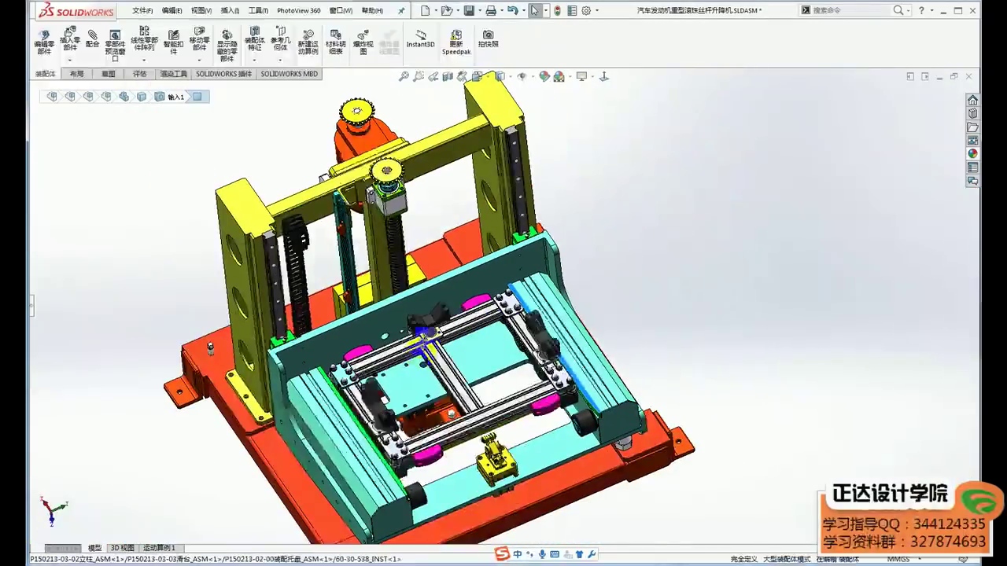
pyautogui.scroll(-2, 432, 304)
pyautogui.scroll(-2, 431, 303)
pyautogui.scroll(-1, 432, 304)
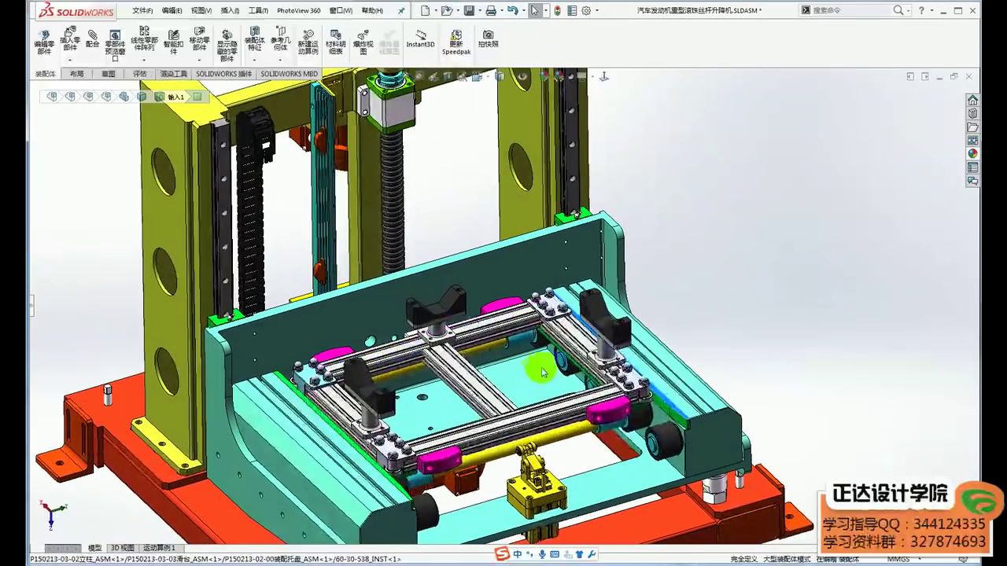
pyautogui.scroll(-2, 616, 384)
pyautogui.scroll(-2, 610, 365)
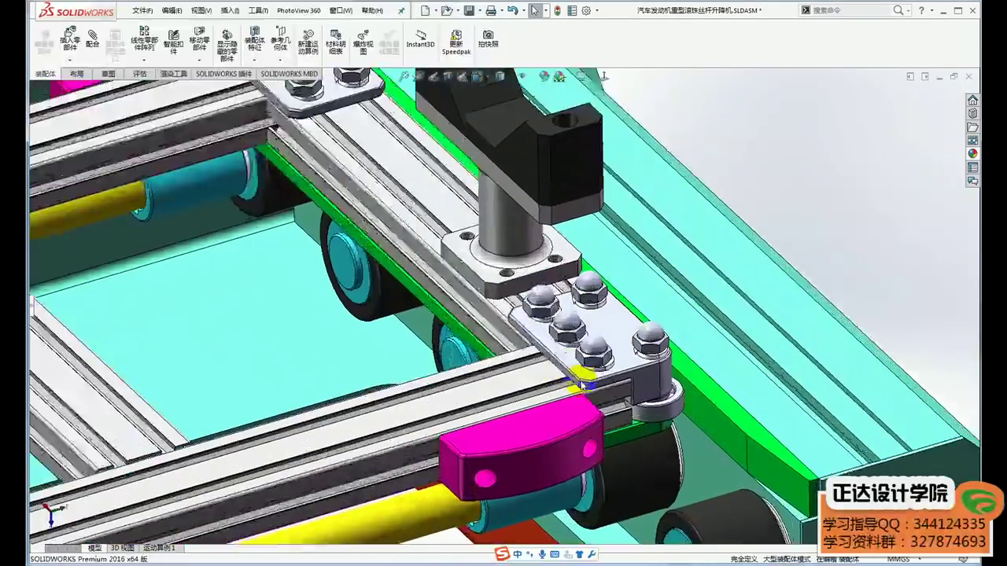
pyautogui.scroll(-2, 602, 346)
pyautogui.scroll(2, 571, 399)
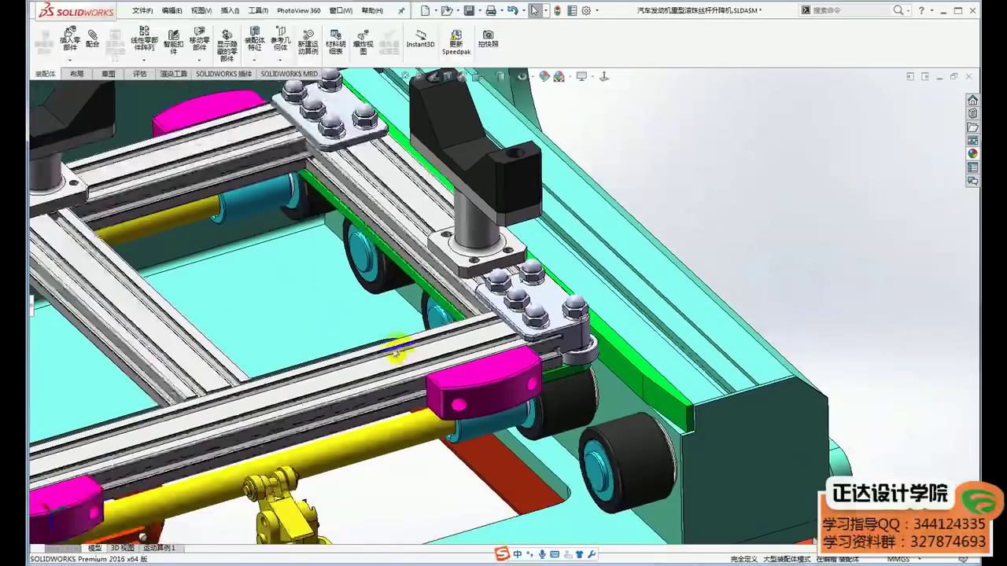
pyautogui.scroll(2, 566, 389)
pyautogui.scroll(1, 563, 378)
pyautogui.scroll(1, 560, 360)
pyautogui.scroll(2, 555, 358)
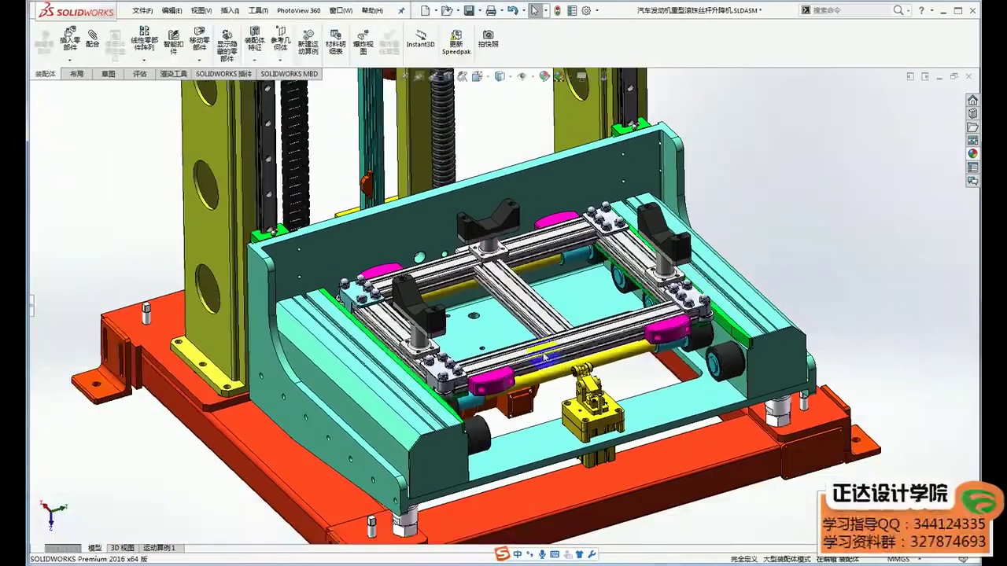
pyautogui.scroll(1, 554, 380)
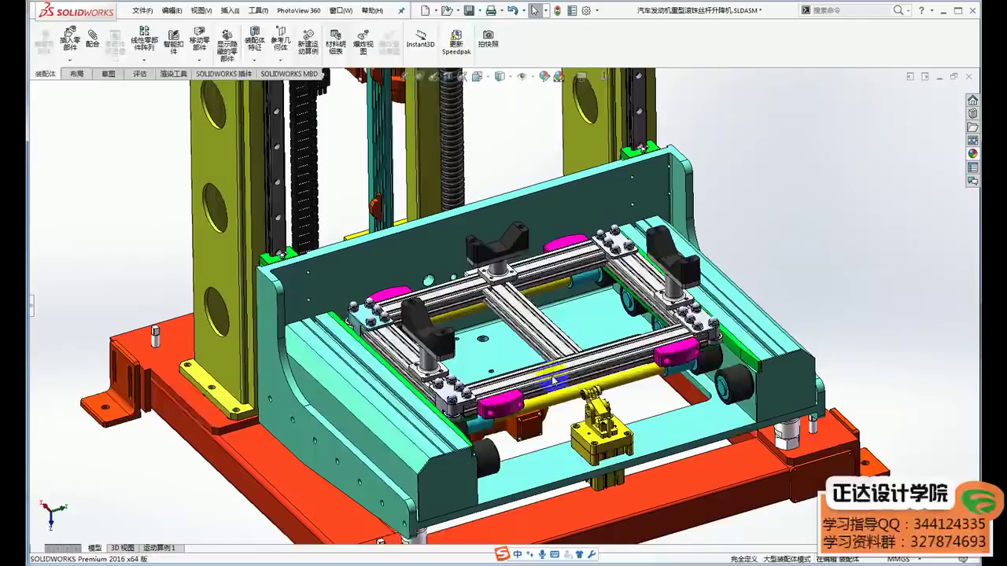
# Step: Orbit toward the columns and zoom out to show the whole lifting machine
pyautogui.moveTo(554, 381); pyautogui.dragTo(548, 405, button='middle')
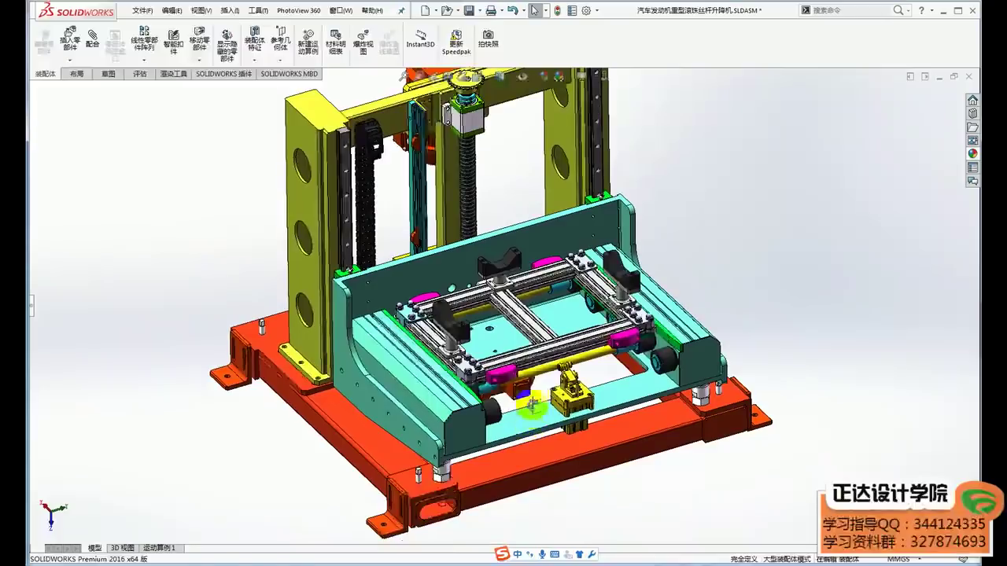
pyautogui.scroll(-3, 549, 405)
pyautogui.scroll(-3, 555, 370)
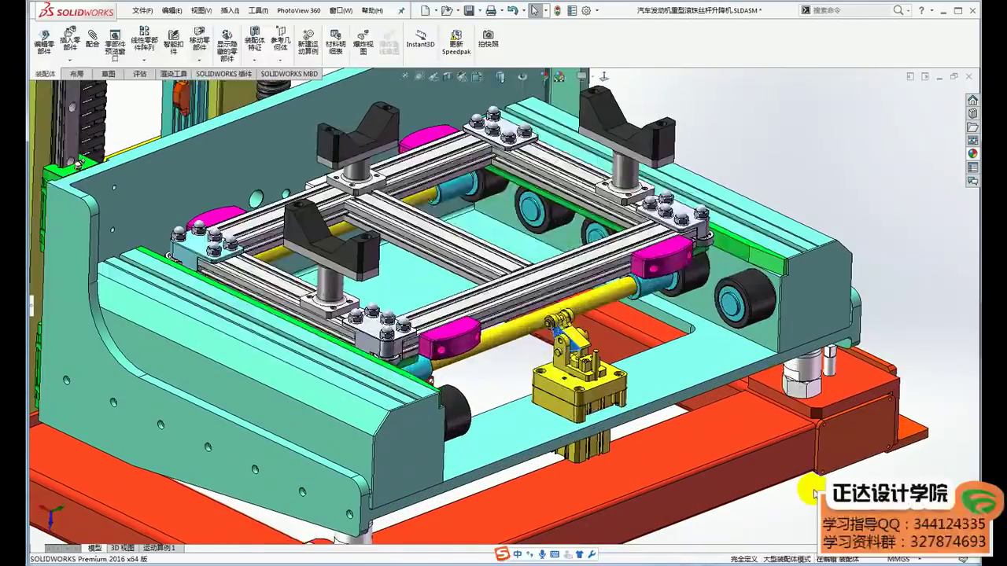
pyautogui.scroll(3, 814, 493)
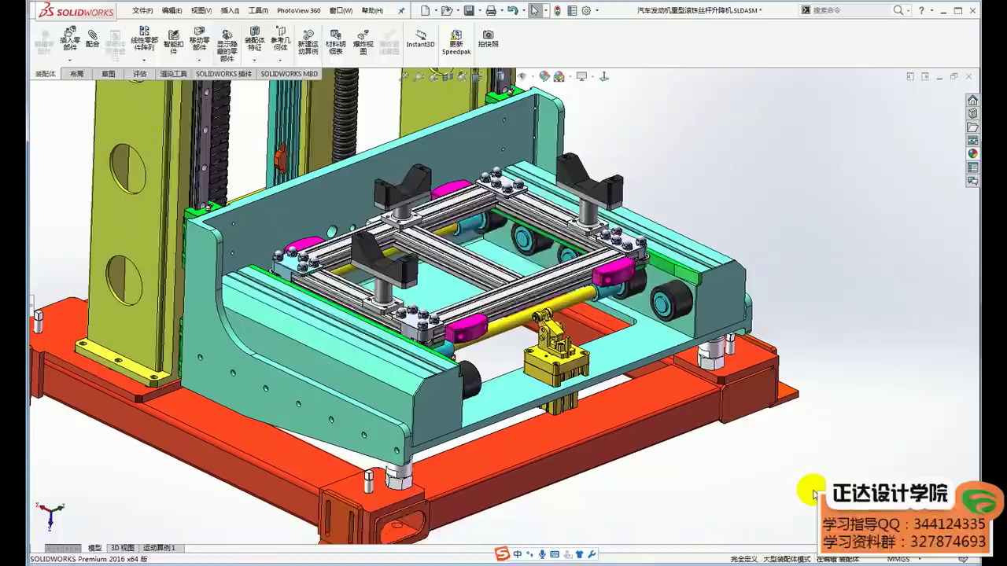
pyautogui.scroll(3, 814, 487)
pyautogui.scroll(4, 634, 412)
pyautogui.scroll(2, 606, 432)
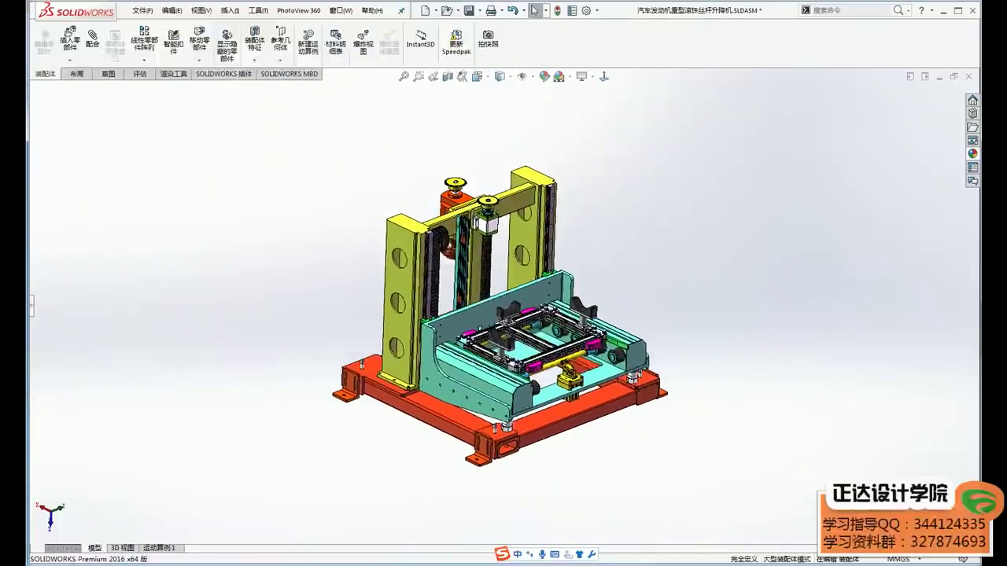
# Step: Zoom in and out around the lifting platform beside the left yellow column
pyautogui.moveTo(388, 228)
pyautogui.mouseDown()
pyautogui.moveTo(386, 338)
pyautogui.moveTo(361, 265)
pyautogui.mouseUp()
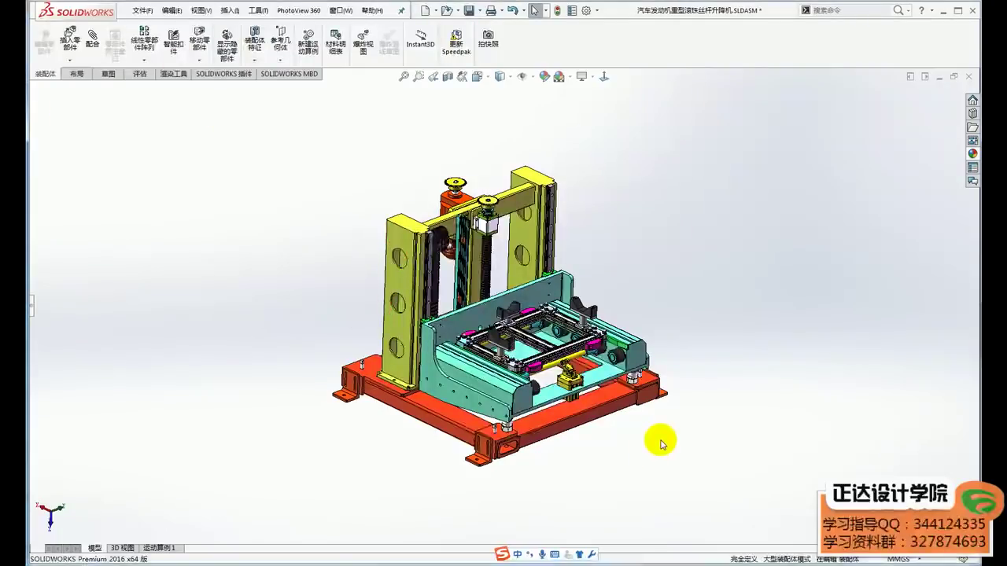
pyautogui.scroll(-3, 629, 421)
pyautogui.scroll(-2, 470, 313)
pyautogui.scroll(-2, 488, 311)
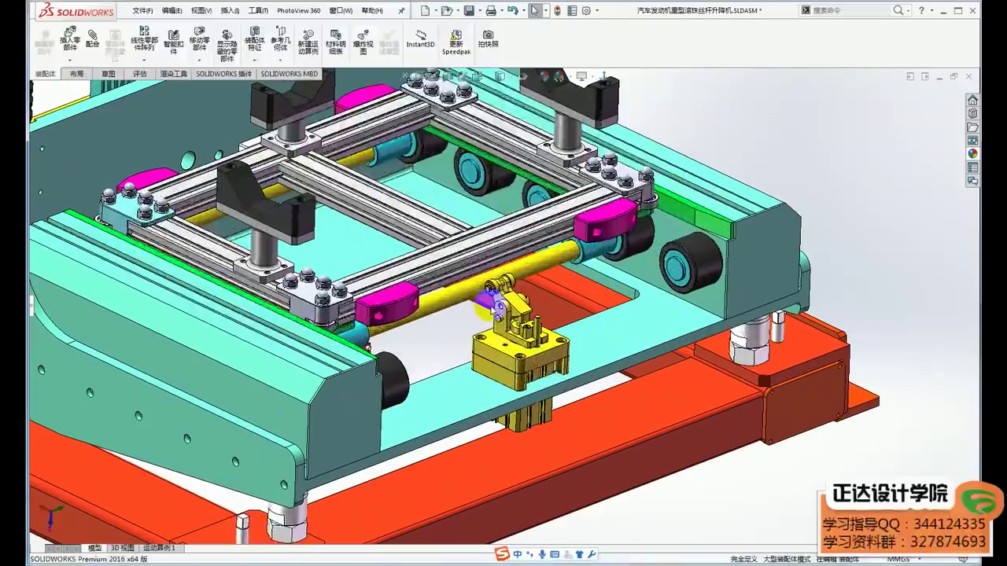
pyautogui.scroll(-2, 558, 349)
pyautogui.scroll(2, 602, 358)
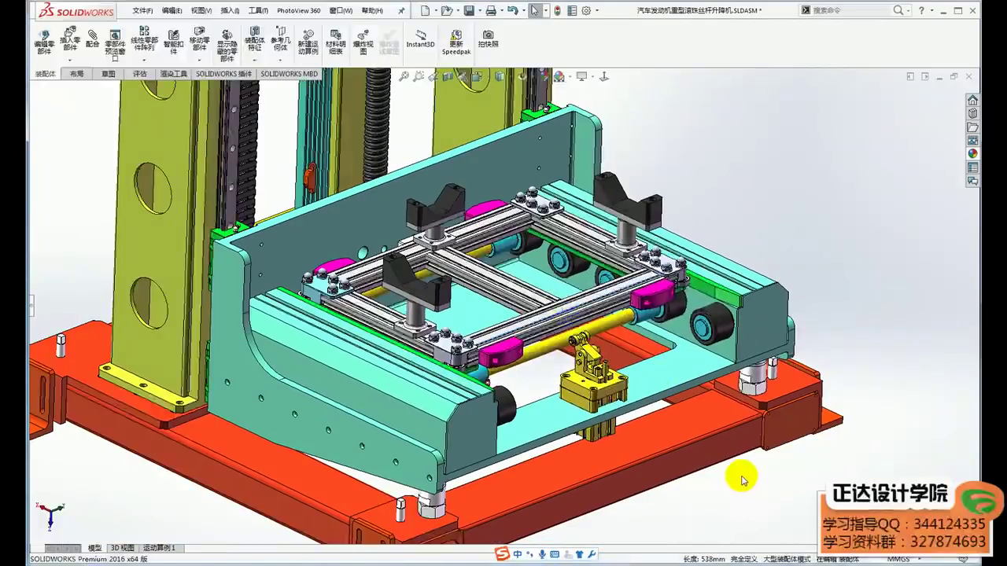
pyautogui.scroll(2, 744, 486)
pyautogui.scroll(2, 708, 476)
pyautogui.scroll(1, 681, 469)
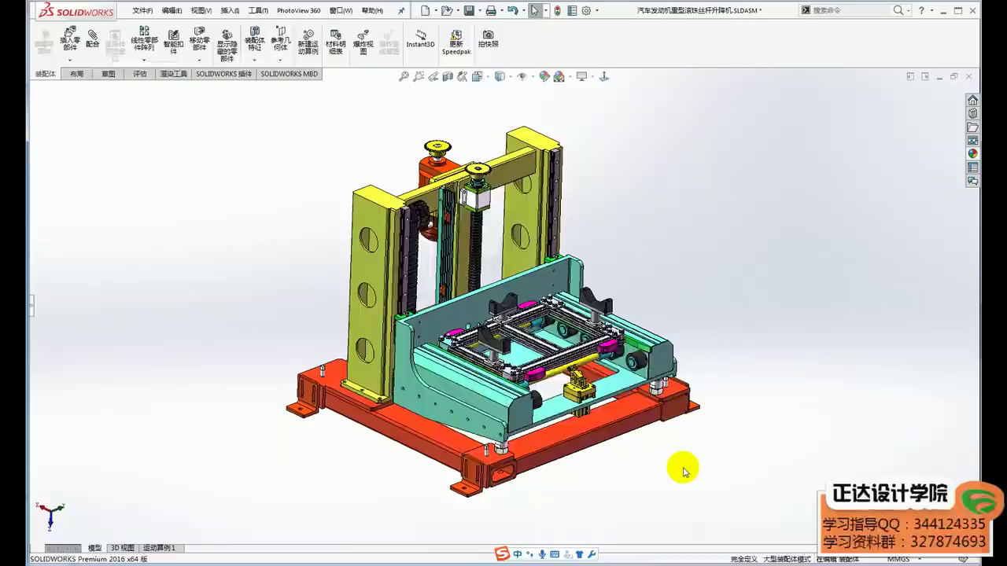
pyautogui.scroll(-3, 586, 393)
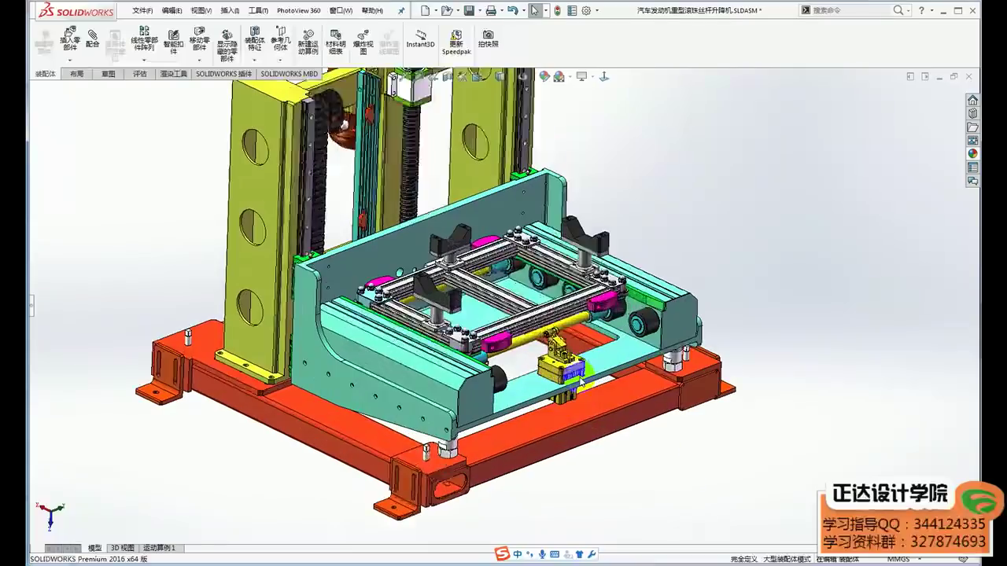
pyautogui.scroll(-1, 581, 382)
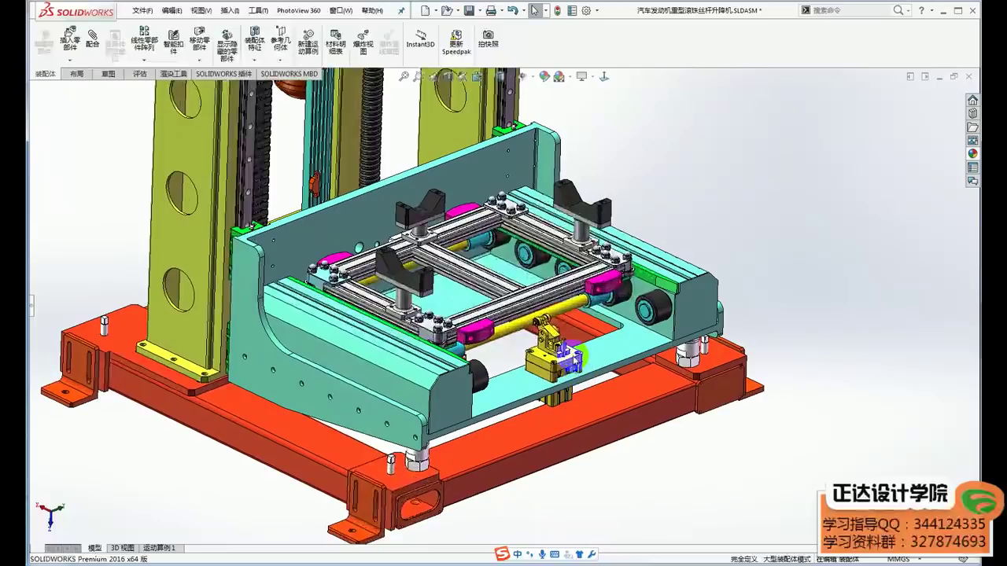
pyautogui.scroll(-2, 571, 374)
pyautogui.scroll(-1, 755, 440)
pyautogui.scroll(3, 770, 448)
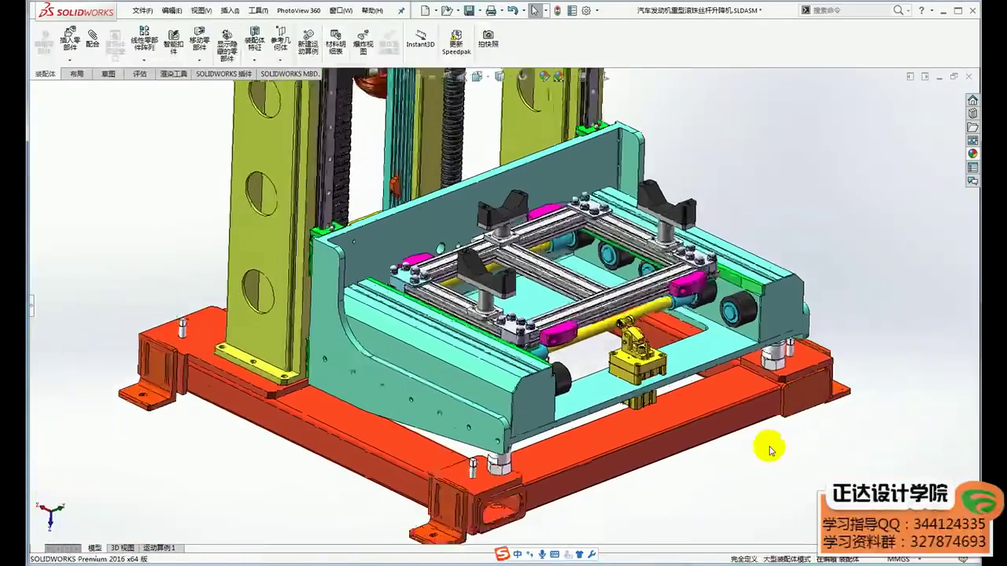
pyautogui.scroll(1, 778, 472)
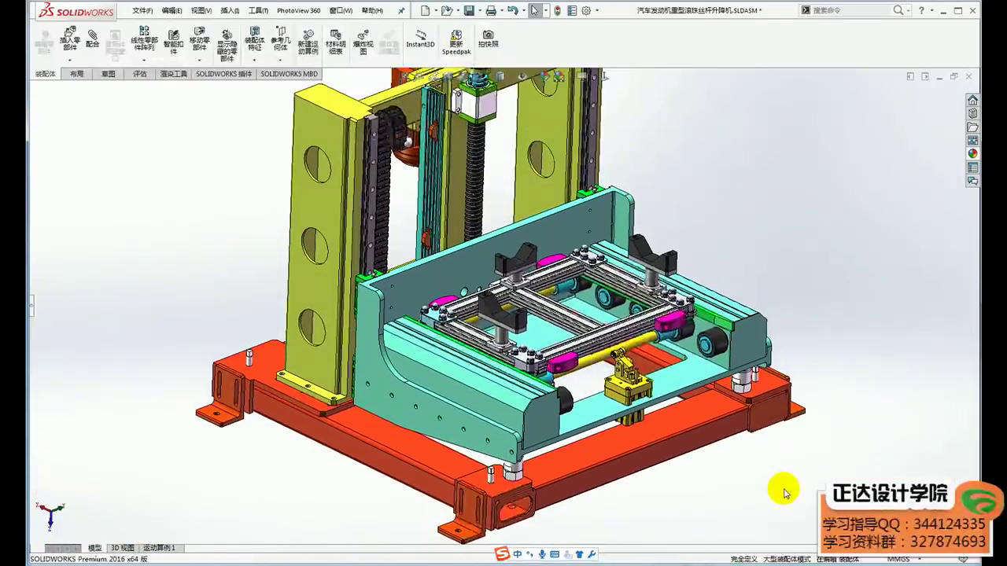
pyautogui.scroll(1, 663, 465)
# Step: Rotate to a more frontal angle and zoom in on the platform's clamp
pyautogui.moveTo(663, 465); pyautogui.dragTo(598, 440, button='middle')
pyautogui.scroll(-2, 567, 429)
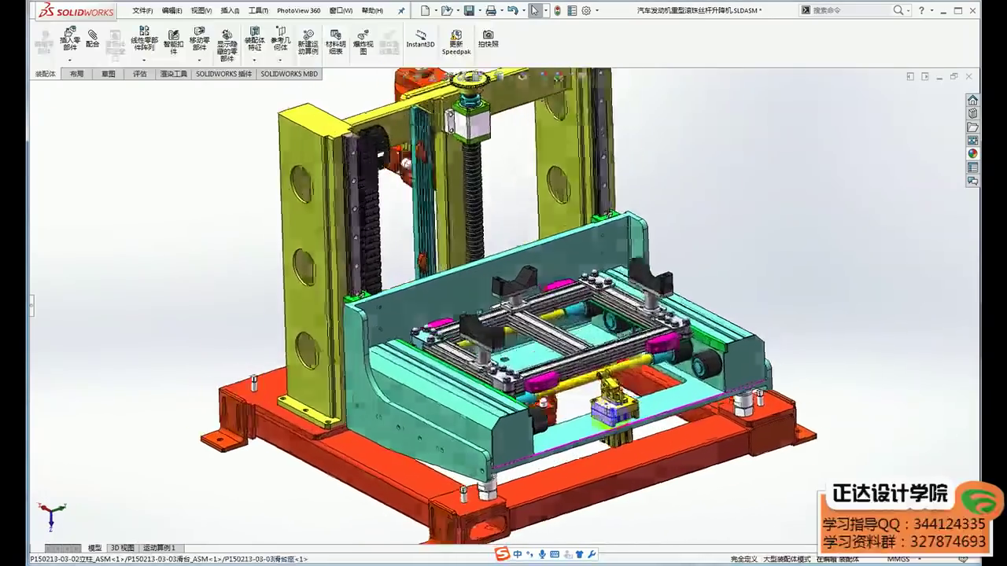
pyautogui.scroll(-1, 621, 401)
pyautogui.scroll(-1, 621, 401)
pyautogui.scroll(-1, 621, 401)
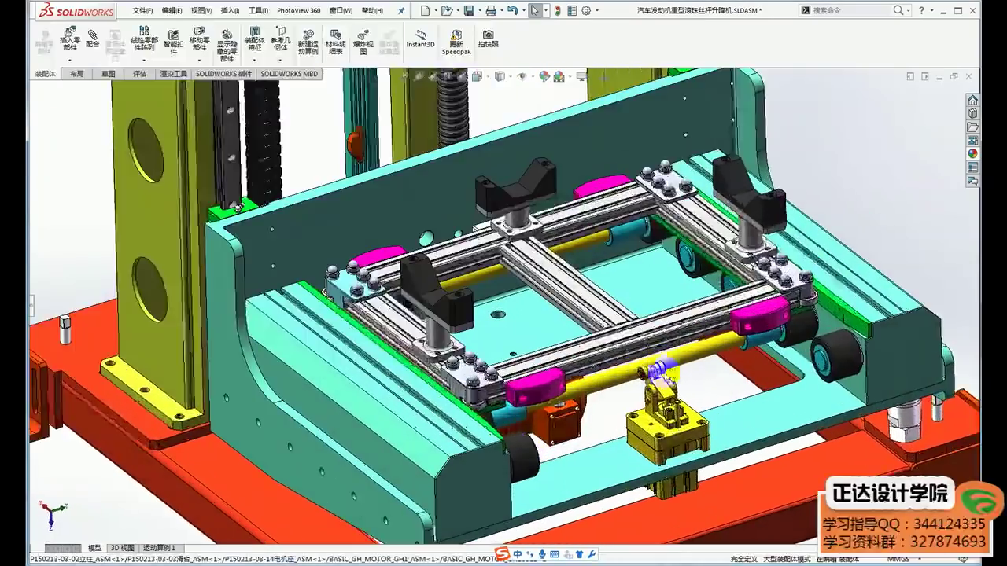
pyautogui.scroll(-2, 676, 386)
pyautogui.scroll(1, 678, 370)
pyautogui.scroll(1, 675, 377)
pyautogui.scroll(2, 668, 433)
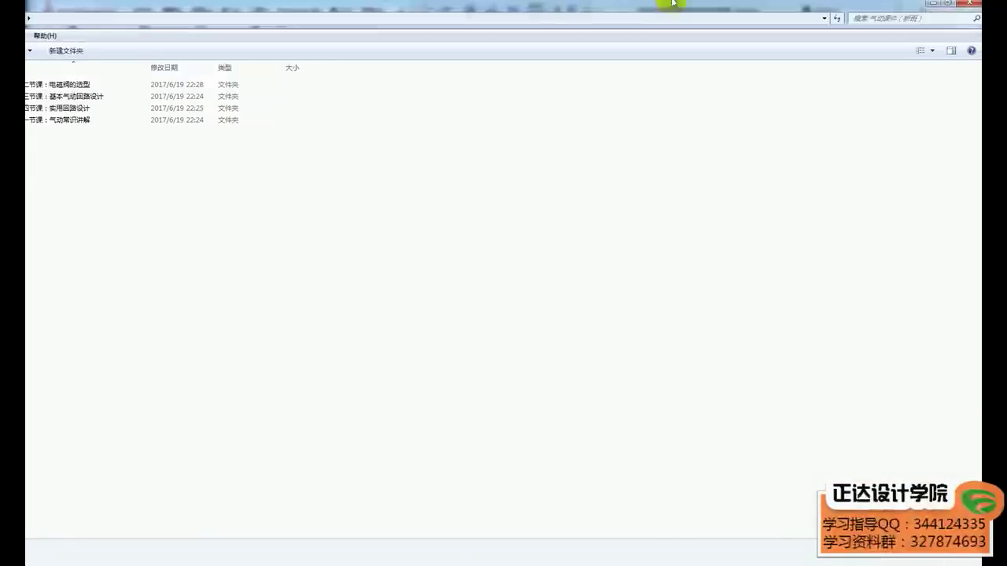
# Step: Restore the Explorer window, open the 第一节课：气动常识讲解 folder, then close Explorer
pyautogui.doubleClick(446, 9)
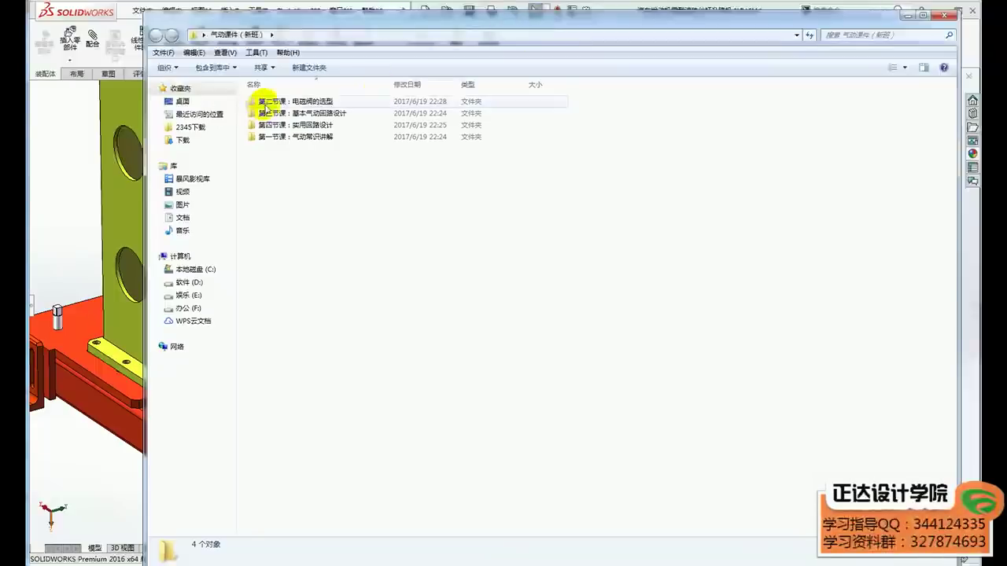
pyautogui.doubleClick(321, 137)
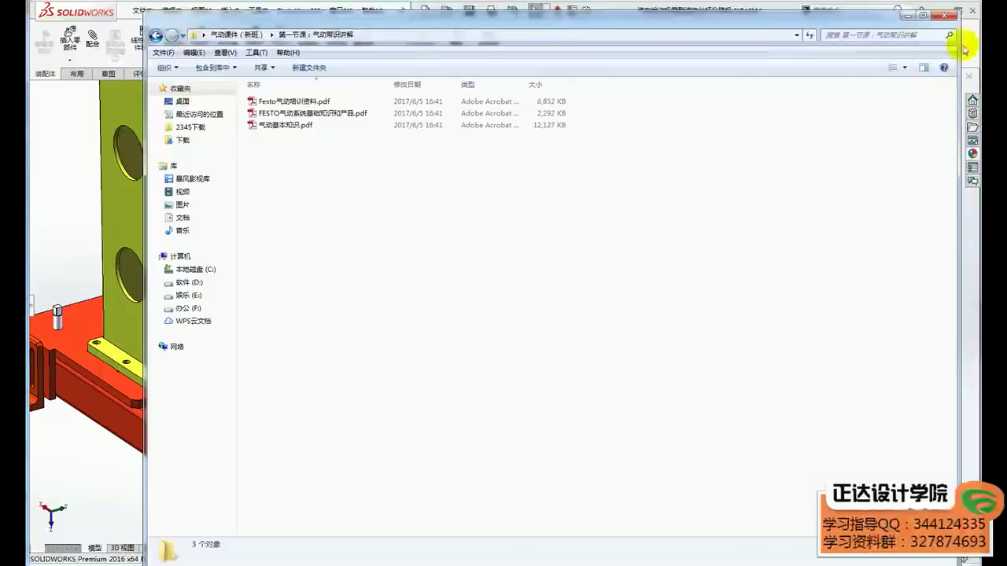
pyautogui.click(943, 16)
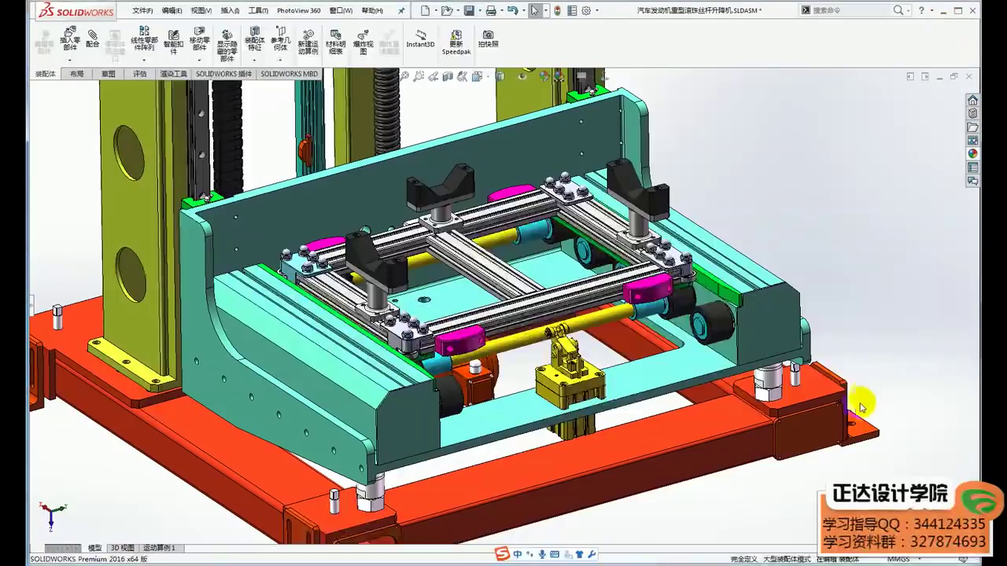
pyautogui.rightClick(845, 429)
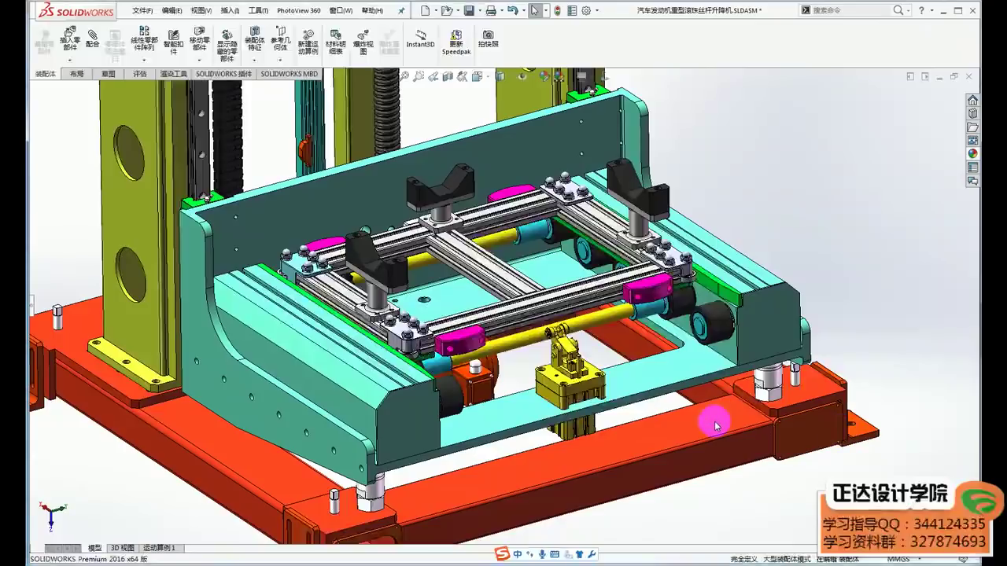
pyautogui.press('f')
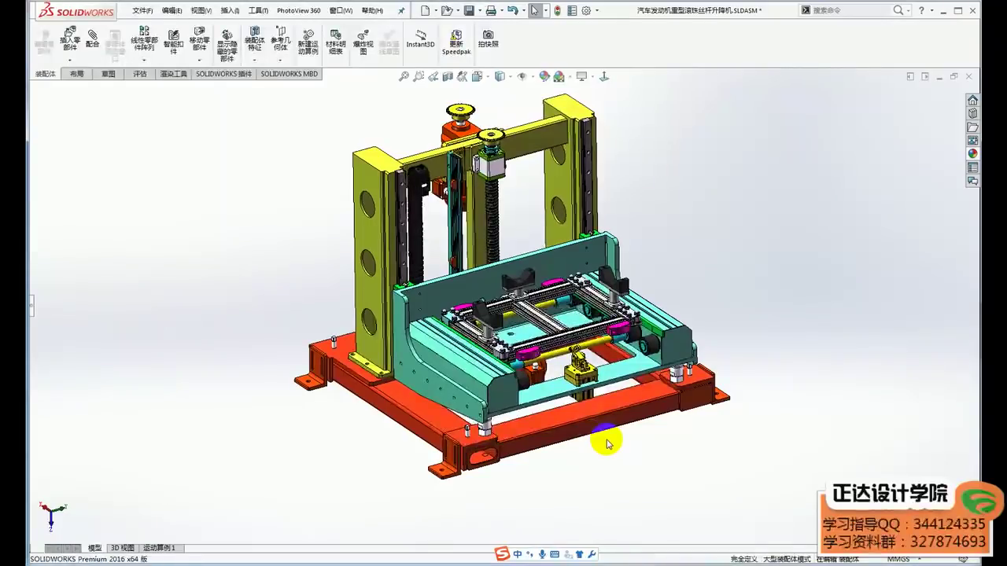
pyautogui.scroll(-4, 607, 445)
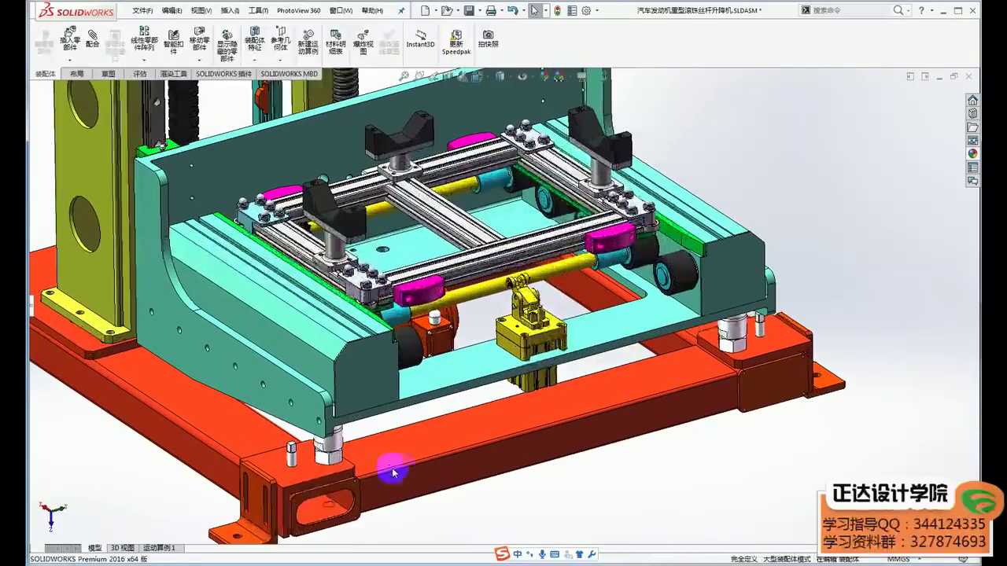
pyautogui.scroll(2, 347, 422)
pyautogui.scroll(-2, 346, 422)
pyautogui.moveTo(360, 416)
pyautogui.mouseDown(button='middle')
pyautogui.moveTo(404, 382)
pyautogui.moveTo(490, 386)
pyautogui.mouseUp(button='middle')
pyautogui.scroll(-3, 450, 387)
pyautogui.scroll(-2, 415, 381)
pyautogui.click(496, 385)
pyautogui.scroll(-2, 418, 353)
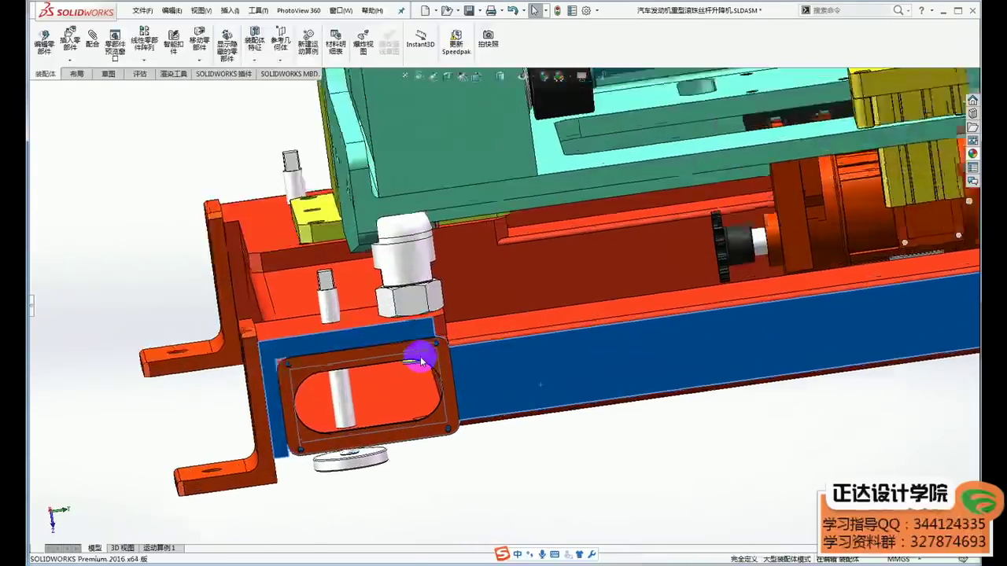
pyautogui.scroll(-2, 421, 346)
pyautogui.scroll(2, 421, 346)
pyautogui.scroll(3, 449, 349)
pyautogui.moveTo(449, 349)
pyautogui.mouseDown(button='middle')
pyautogui.moveTo(629, 348)
pyautogui.moveTo(351, 334)
pyautogui.moveTo(277, 348)
pyautogui.moveTo(202, 315)
pyautogui.mouseUp(button='middle')
pyautogui.click(203, 315)
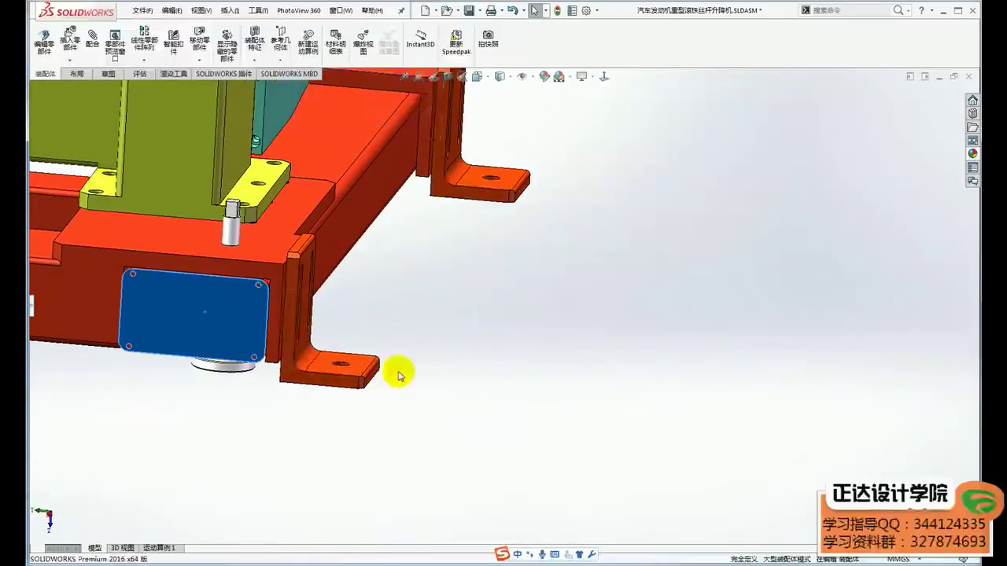
pyautogui.scroll(2, 487, 382)
pyautogui.click(418, 315)
pyautogui.moveTo(418, 315)
pyautogui.mouseDown(button='middle')
pyautogui.moveTo(321, 265)
pyautogui.moveTo(285, 265)
pyautogui.moveTo(311, 242)
pyautogui.mouseUp(button='middle')
pyautogui.scroll(3, 485, 443)
pyautogui.moveTo(486, 443)
pyautogui.mouseDown(button='middle')
pyautogui.moveTo(670, 407)
pyautogui.moveTo(760, 283)
pyautogui.moveTo(612, 329)
pyautogui.moveTo(774, 265)
pyautogui.mouseUp(button='middle')
pyautogui.scroll(-3, 443, 364)
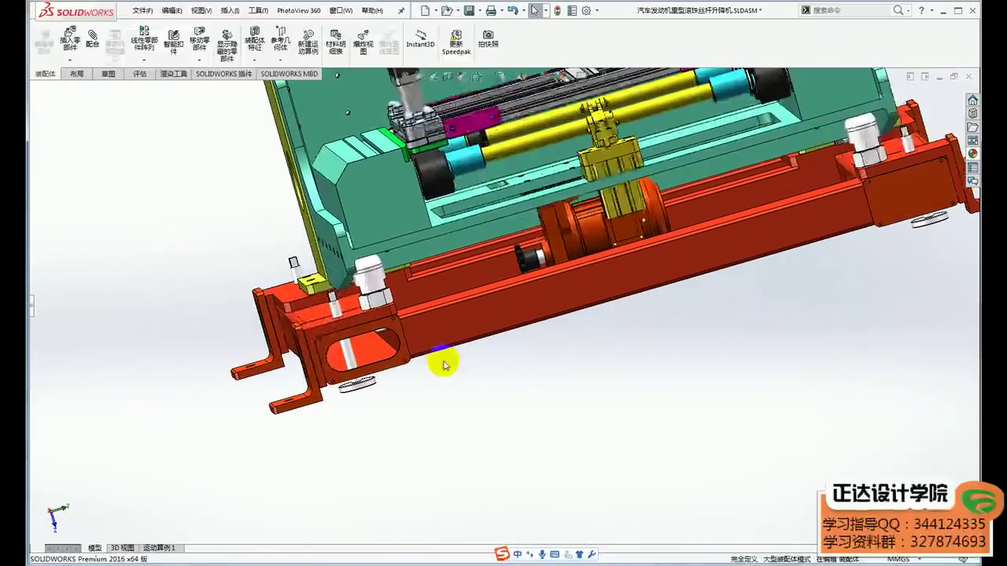
pyautogui.scroll(-2, 438, 353)
pyautogui.moveTo(438, 353); pyautogui.dragTo(477, 348, button='middle')
pyautogui.scroll(-2, 355, 330)
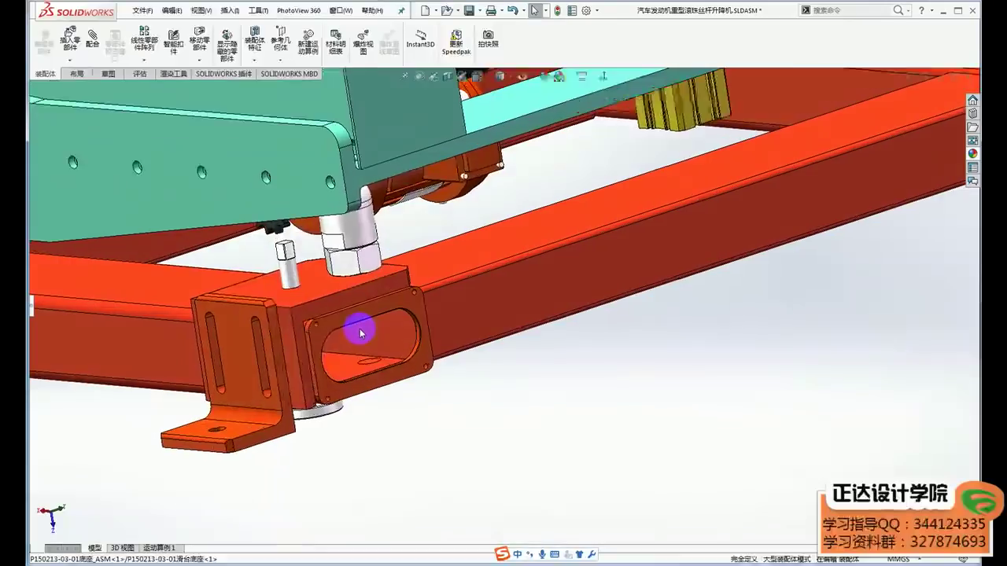
pyautogui.scroll(-2, 332, 333)
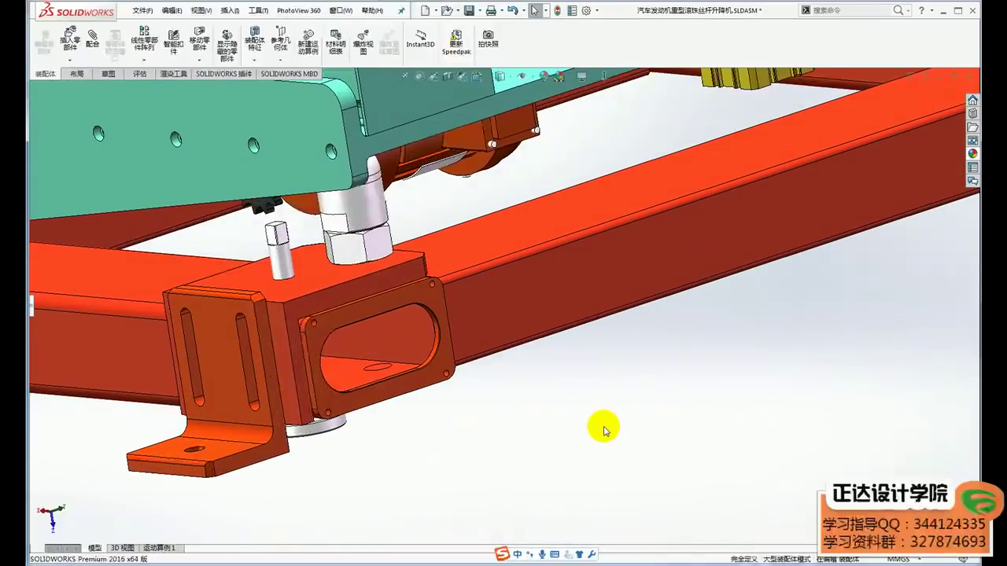
pyautogui.scroll(-2, 424, 307)
pyautogui.scroll(-2, 377, 276)
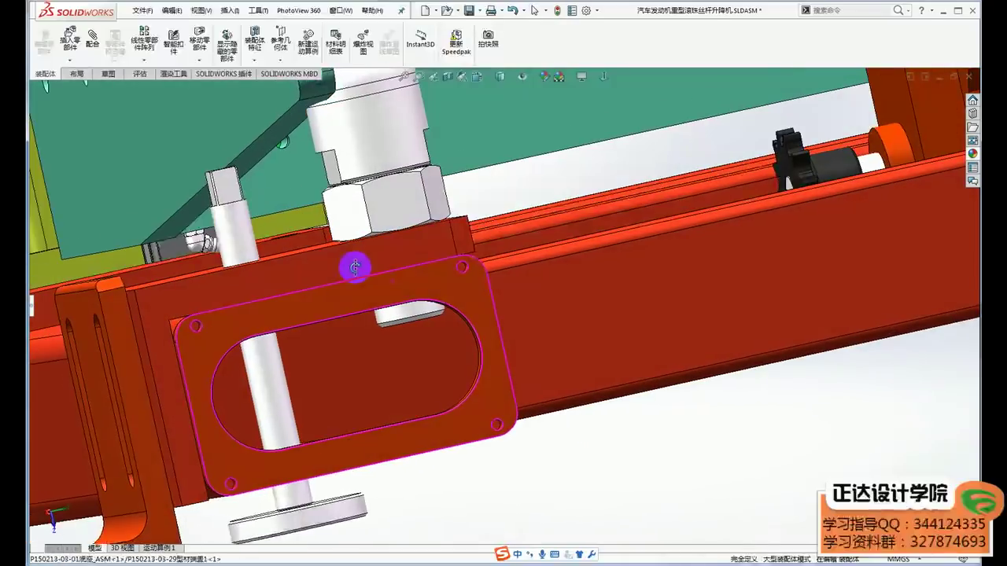
pyautogui.click(339, 310)
pyautogui.moveTo(304, 330); pyautogui.dragTo(246, 403, button='middle')
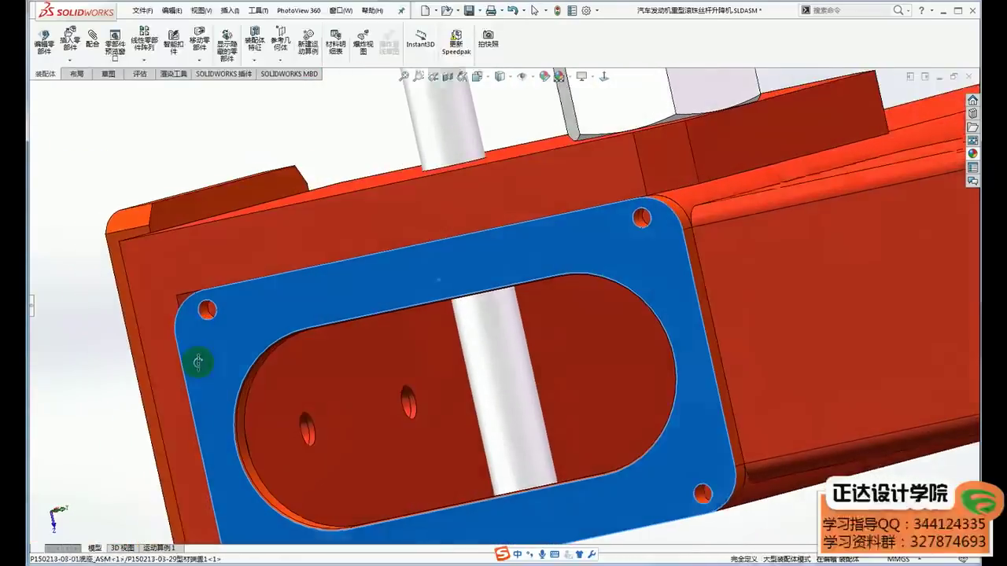
pyautogui.click(241, 414)
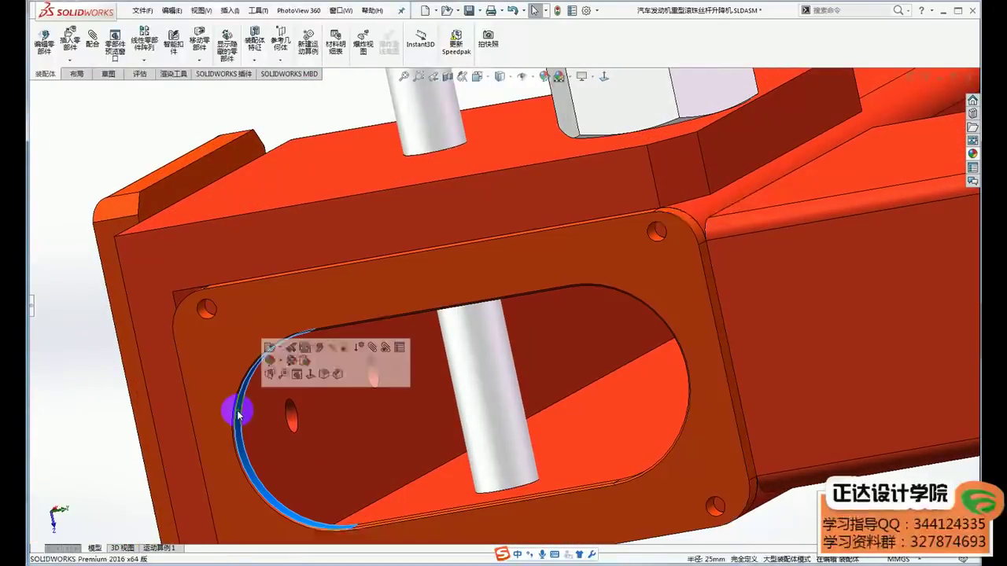
pyautogui.scroll(3, 275, 401)
pyautogui.moveTo(321, 386); pyautogui.dragTo(354, 382, button='middle')
pyautogui.scroll(-2, 353, 382)
pyautogui.click(717, 449)
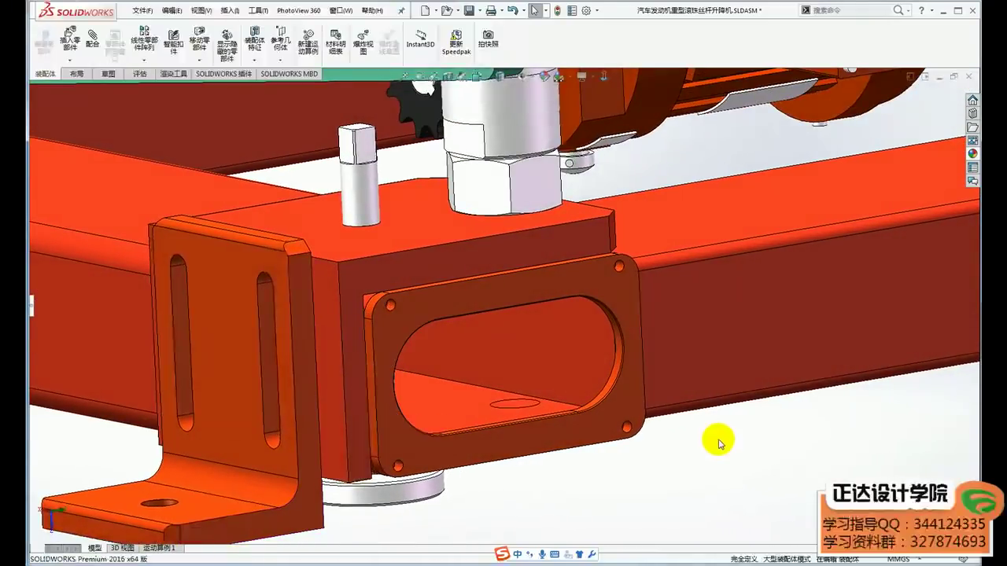
pyautogui.scroll(2, 712, 439)
pyautogui.scroll(2, 702, 427)
pyautogui.moveTo(671, 405); pyautogui.dragTo(588, 437, button='middle')
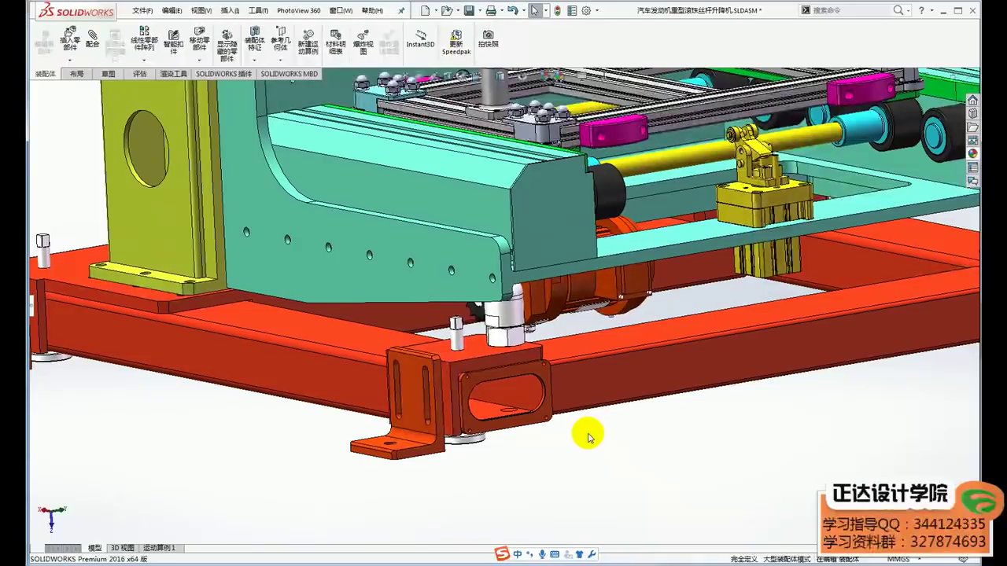
pyautogui.keyDown('ctrl'); pyautogui.moveTo(589, 437); pyautogui.dragTo(568, 485, button='middle'); pyautogui.keyUp('ctrl')
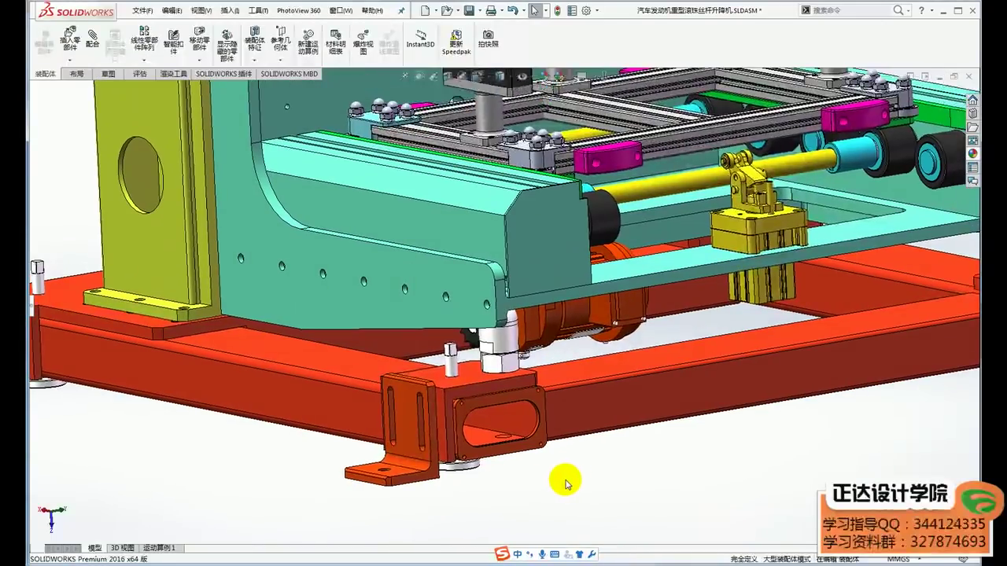
pyautogui.scroll(3, 535, 441)
pyautogui.scroll(-2, 481, 367)
pyautogui.scroll(-2, 482, 366)
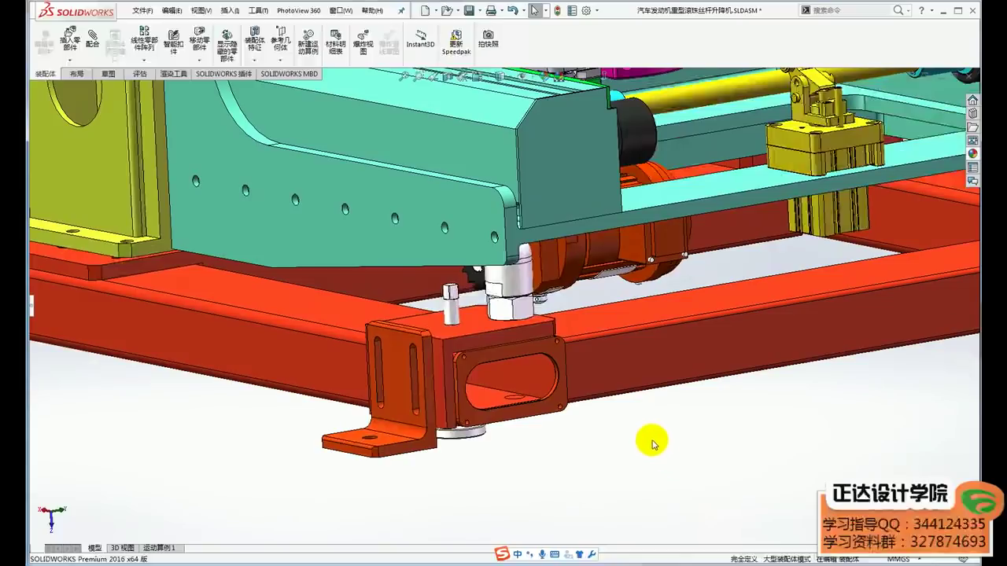
pyautogui.scroll(3, 641, 437)
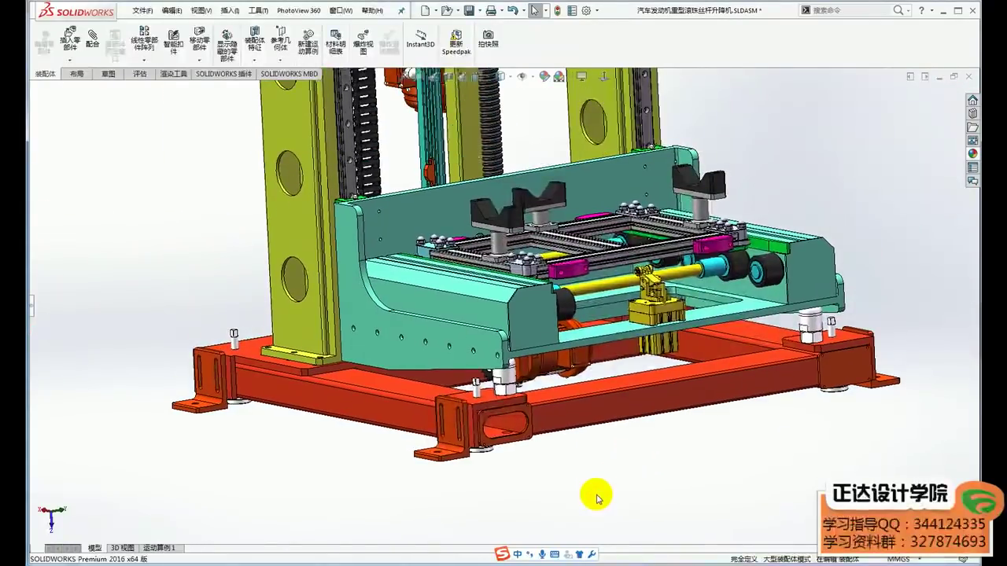
# Step: Zoom onto the front bracket and inspect its flange plate and slotted face
pyautogui.scroll(-2, 508, 416)
pyautogui.scroll(-1, 551, 387)
pyautogui.scroll(-1, 538, 382)
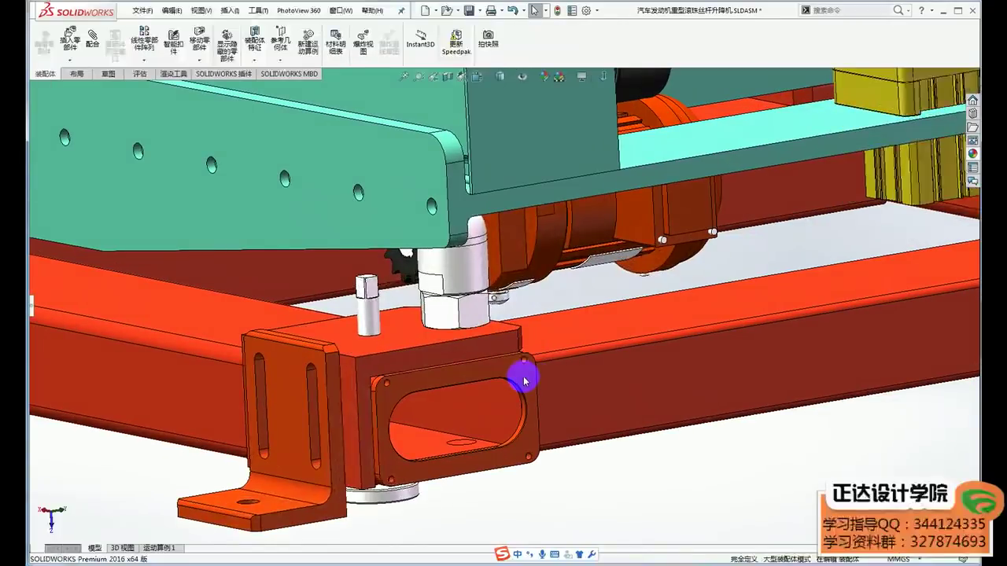
pyautogui.click(524, 381)
pyautogui.moveTo(252, 400)
pyautogui.mouseDown(button='middle')
pyautogui.moveTo(351, 402)
pyautogui.moveTo(388, 382)
pyautogui.mouseUp(button='middle')
pyautogui.scroll(-3, 348, 398)
pyautogui.scroll(1, 393, 413)
pyautogui.scroll(2, 393, 404)
pyautogui.scroll(-2, 388, 382)
pyautogui.click(393, 378)
pyautogui.click(512, 347)
# Step: Rotate onto the bracket opening and inspect the slotted plate and oval-cutout flange plate
pyautogui.moveTo(517, 355)
pyautogui.mouseDown(button='middle')
pyautogui.moveTo(382, 353)
pyautogui.moveTo(411, 354)
pyautogui.moveTo(595, 432)
pyautogui.mouseUp(button='middle')
pyautogui.scroll(-2, 455, 352)
pyautogui.scroll(3, 454, 352)
pyautogui.scroll(3, 369, 461)
pyautogui.scroll(2, 452, 366)
pyautogui.scroll(-2, 467, 294)
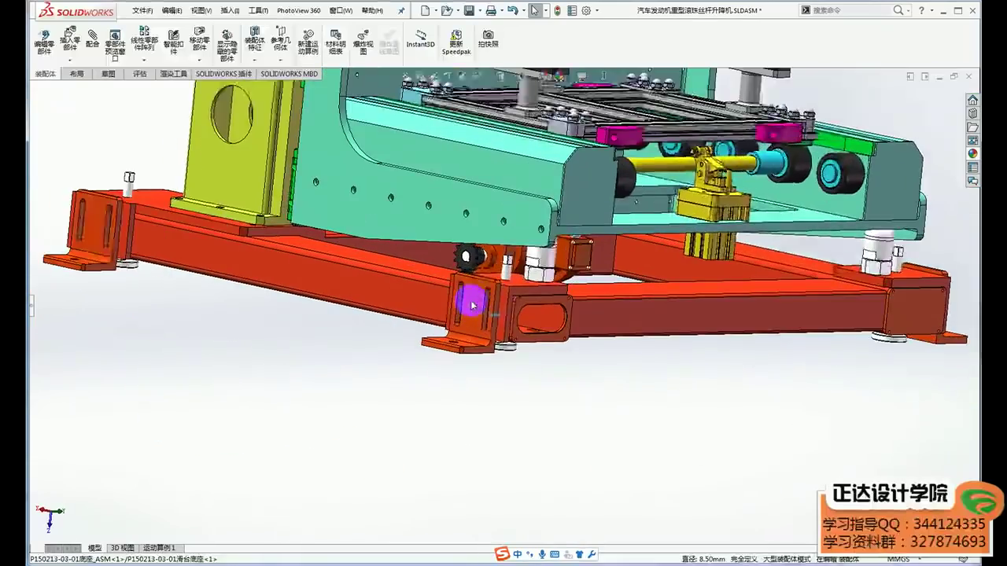
pyautogui.scroll(-1, 467, 297)
pyautogui.click(484, 308)
pyautogui.scroll(3, 504, 327)
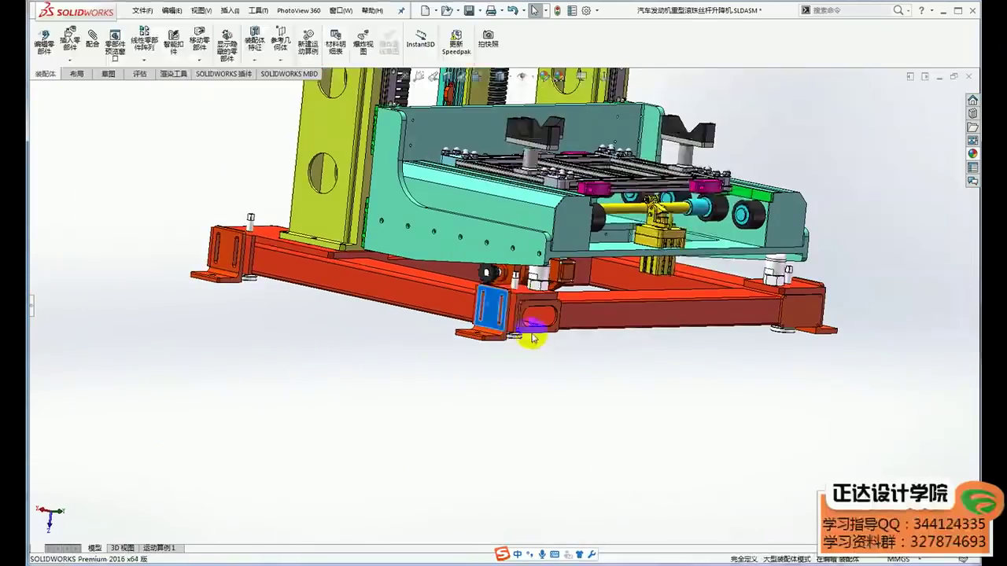
pyautogui.scroll(-2, 532, 338)
pyautogui.scroll(-2, 516, 299)
pyautogui.scroll(-2, 527, 314)
pyautogui.scroll(-2, 543, 321)
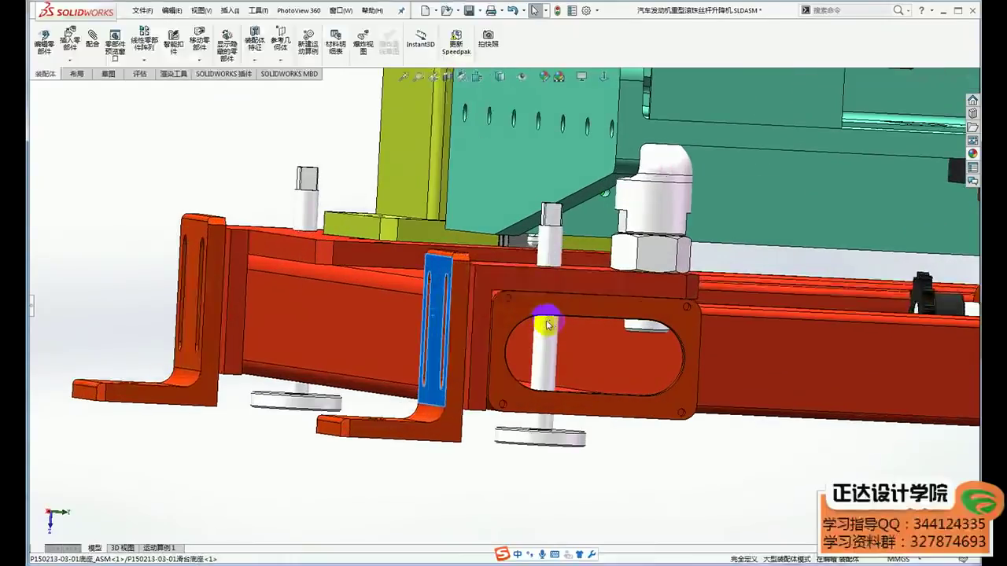
pyautogui.click(518, 299)
# Step: Orbit to a new angle and inspect the mounting plate on the frame rail
pyautogui.moveTo(572, 348)
pyautogui.mouseDown(button='middle')
pyautogui.moveTo(478, 307)
pyautogui.moveTo(354, 281)
pyautogui.mouseUp(button='middle')
pyautogui.click(348, 292)
pyautogui.scroll(-2, 354, 287)
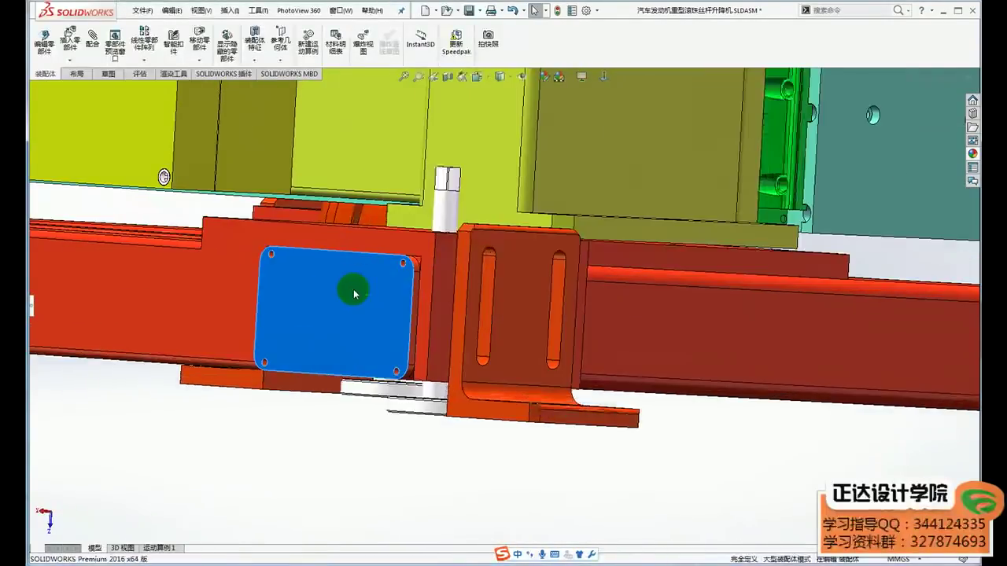
pyautogui.scroll(-2, 389, 299)
pyautogui.scroll(3, 441, 354)
pyautogui.scroll(3, 382, 383)
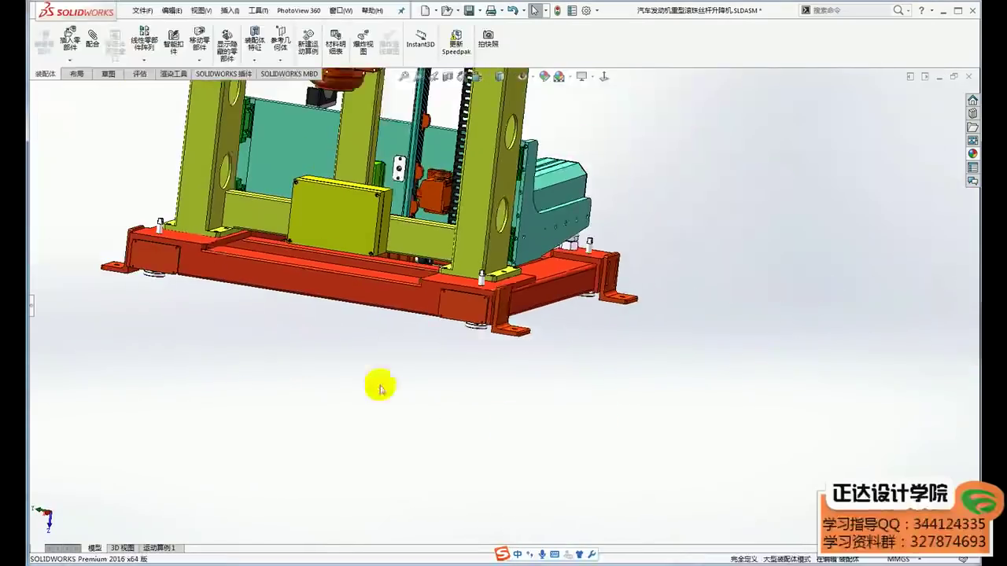
pyautogui.scroll(2, 299, 348)
pyautogui.scroll(-4, 412, 308)
pyautogui.scroll(-3, 431, 323)
# Step: Orbit below the machine to the base frame's left end and inspect the levelling-foot washer
pyautogui.moveTo(431, 323)
pyautogui.mouseDown(button='middle')
pyautogui.moveTo(338, 275)
pyautogui.moveTo(701, 462)
pyautogui.moveTo(653, 404)
pyautogui.moveTo(573, 341)
pyautogui.mouseUp(button='middle')
pyautogui.scroll(-3, 540, 349)
pyautogui.scroll(-2, 507, 385)
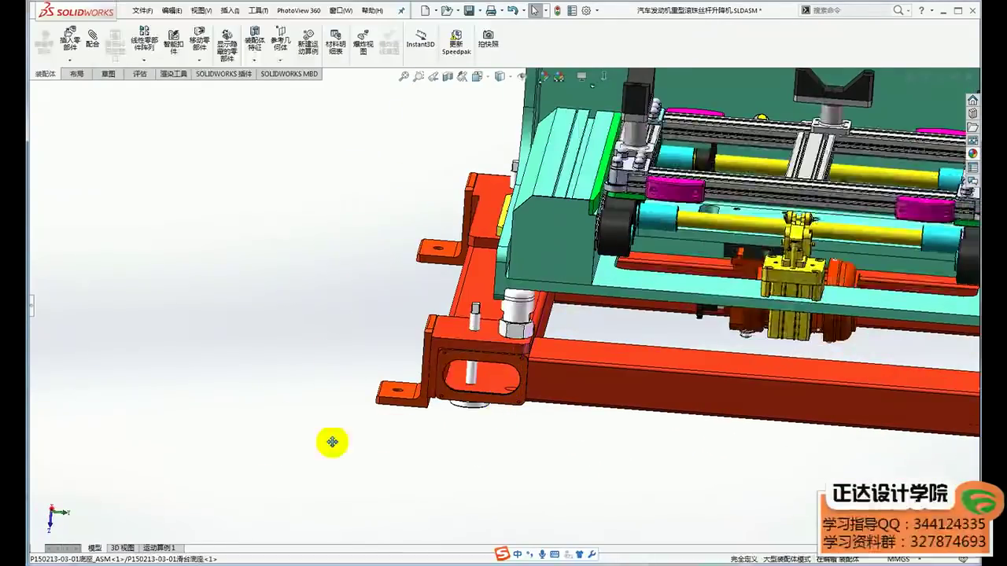
pyautogui.moveTo(333, 443); pyautogui.dragTo(270, 456, button='middle')
pyautogui.scroll(-2, 281, 435)
pyautogui.scroll(-3, 356, 365)
pyautogui.moveTo(356, 365); pyautogui.dragTo(281, 427, button='middle')
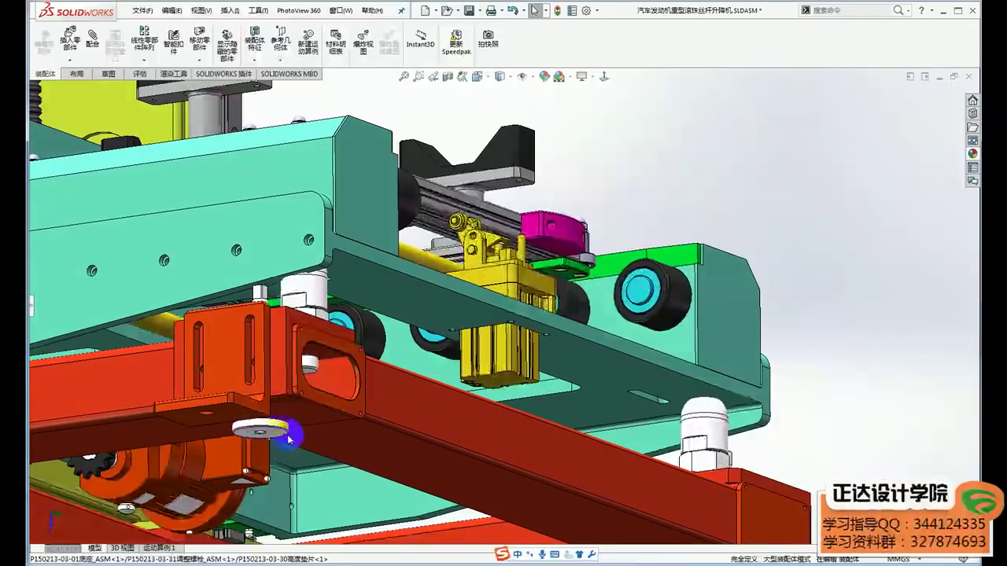
pyautogui.scroll(-3, 291, 417)
pyautogui.scroll(-2, 315, 411)
pyautogui.click(321, 400)
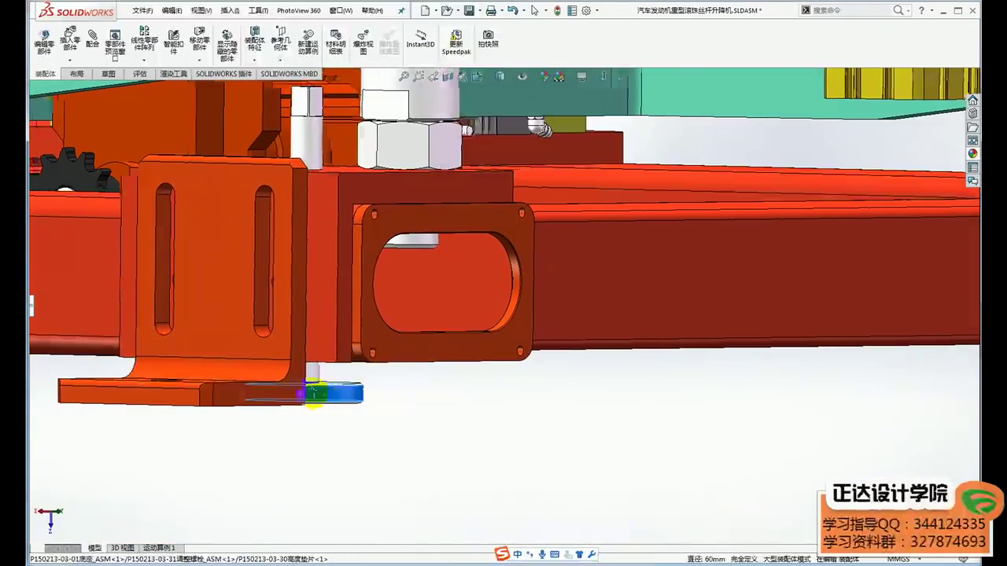
pyautogui.moveTo(321, 399); pyautogui.dragTo(299, 399, button='middle')
pyautogui.click(502, 466)
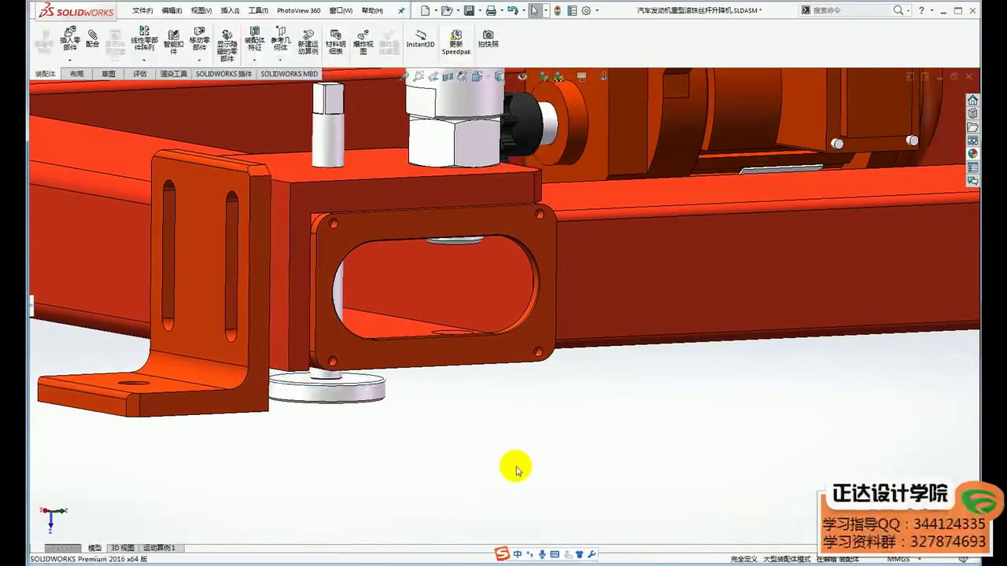
# Step: Zoom out and orbit until the whole lifting machine is in view
pyautogui.scroll(3, 516, 469)
pyautogui.scroll(-3, 401, 369)
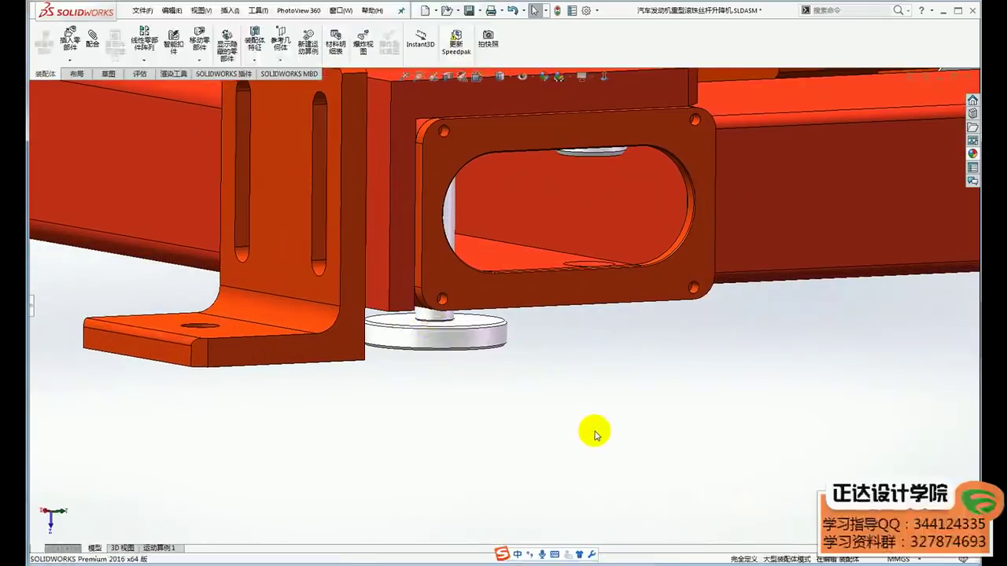
pyautogui.scroll(2, 593, 427)
pyautogui.scroll(2, 600, 420)
pyautogui.scroll(1, 598, 377)
pyautogui.moveTo(463, 428)
pyautogui.keyDown('ctrl'); pyautogui.mouseDown(button='middle')
pyautogui.moveTo(449, 465)
pyautogui.moveTo(422, 491)
pyautogui.mouseUp(button='middle'); pyautogui.keyUp('ctrl')
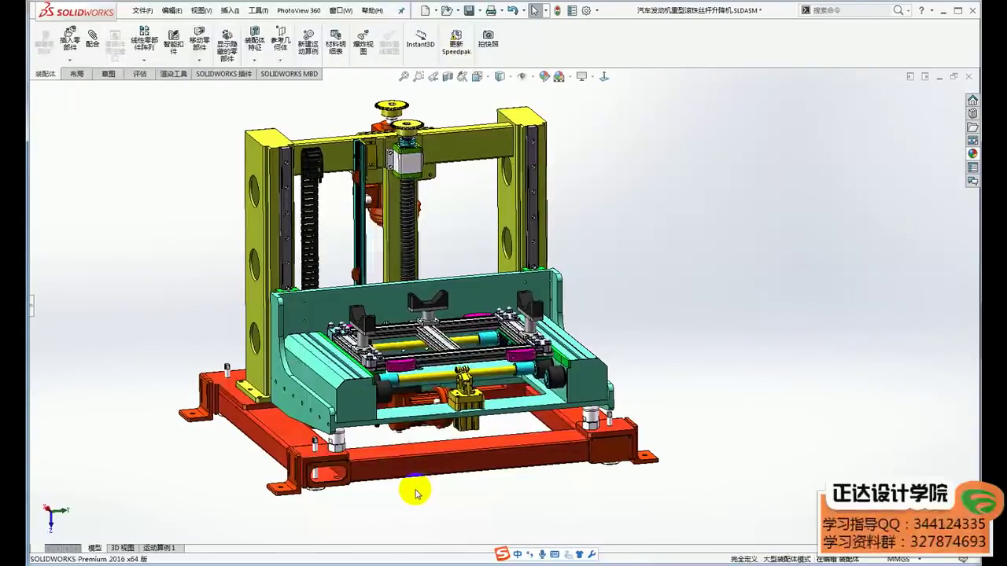
# Step: Shift the assembly slightly right and zoom in on the lifting platform and gripper
pyautogui.keyDown('ctrl'); pyautogui.moveTo(421, 490); pyautogui.dragTo(453, 487, button='middle'); pyautogui.keyUp('ctrl')
pyautogui.scroll(-1, 409, 420)
pyautogui.scroll(-2, 374, 332)
pyautogui.scroll(-2, 371, 334)
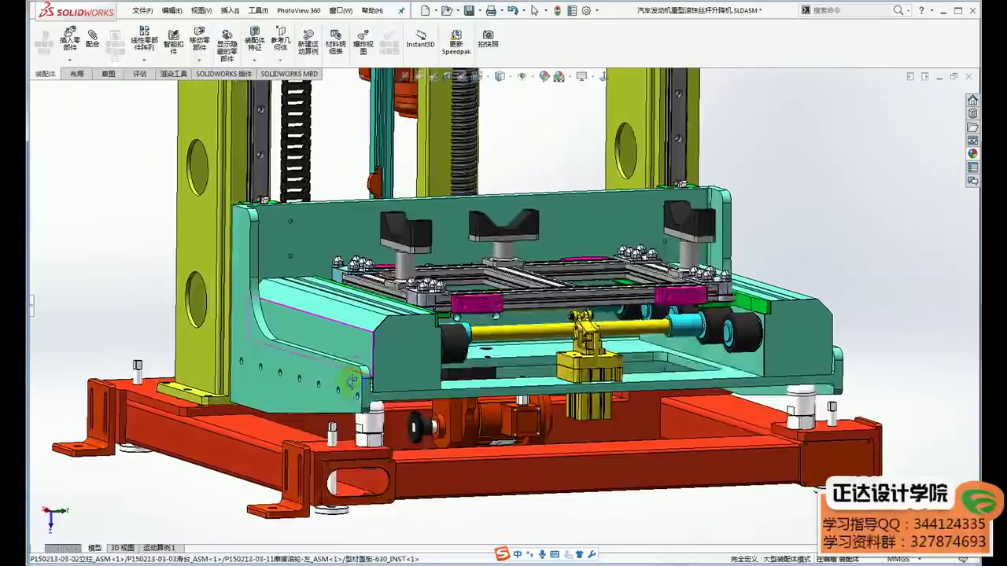
pyautogui.scroll(-1, 354, 339)
pyautogui.scroll(-1, 315, 350)
pyautogui.scroll(-1, 268, 360)
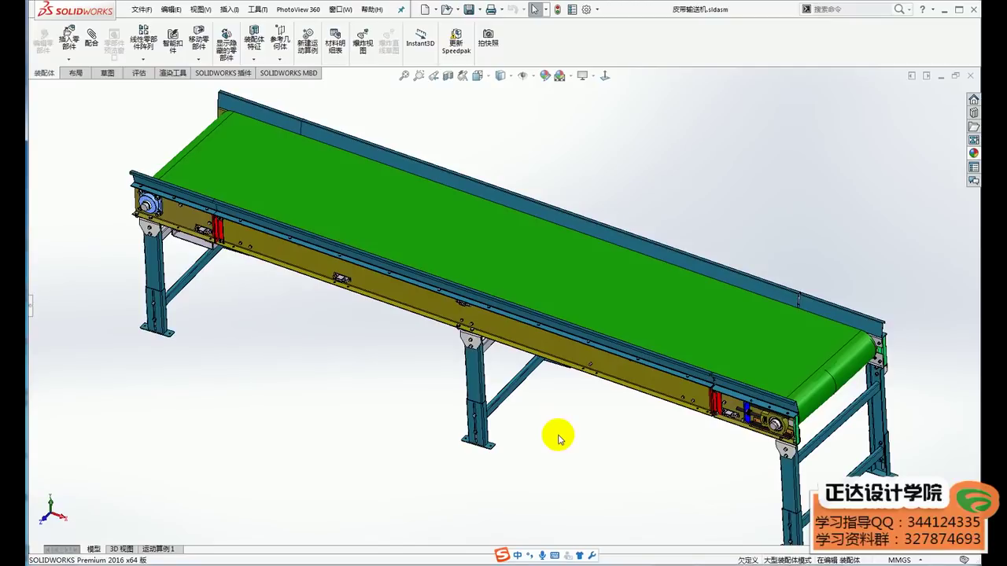
pyautogui.scroll(3, 550, 439)
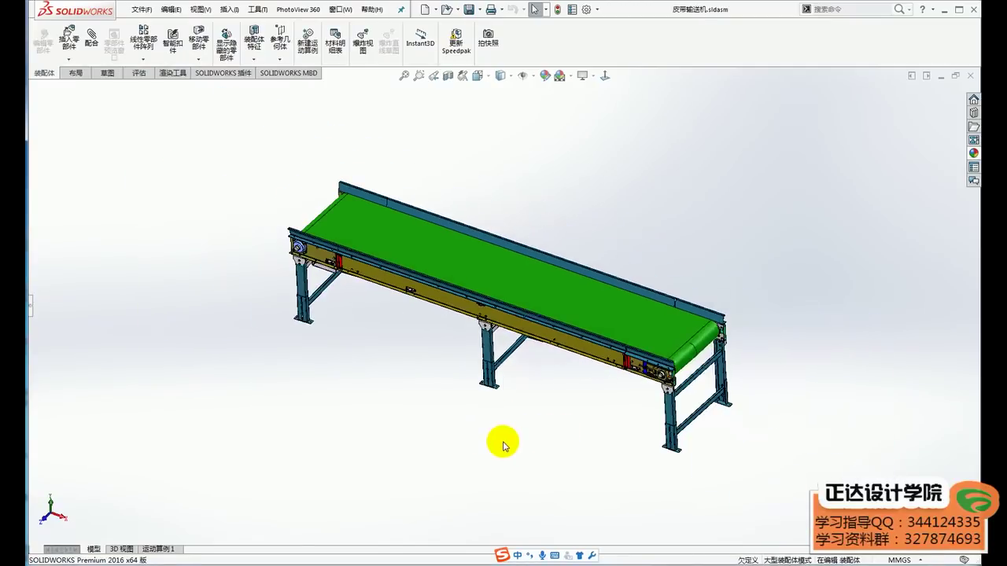
pyautogui.keyDown('ctrl'); pyautogui.moveTo(519, 395); pyautogui.dragTo(525, 433, button='middle'); pyautogui.keyUp('ctrl')
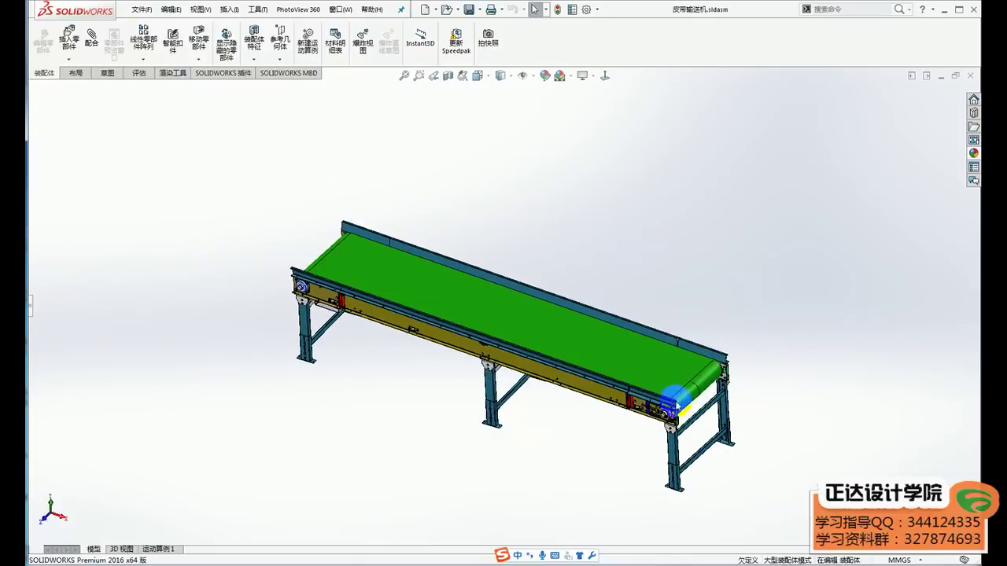
pyautogui.scroll(-2, 675, 398)
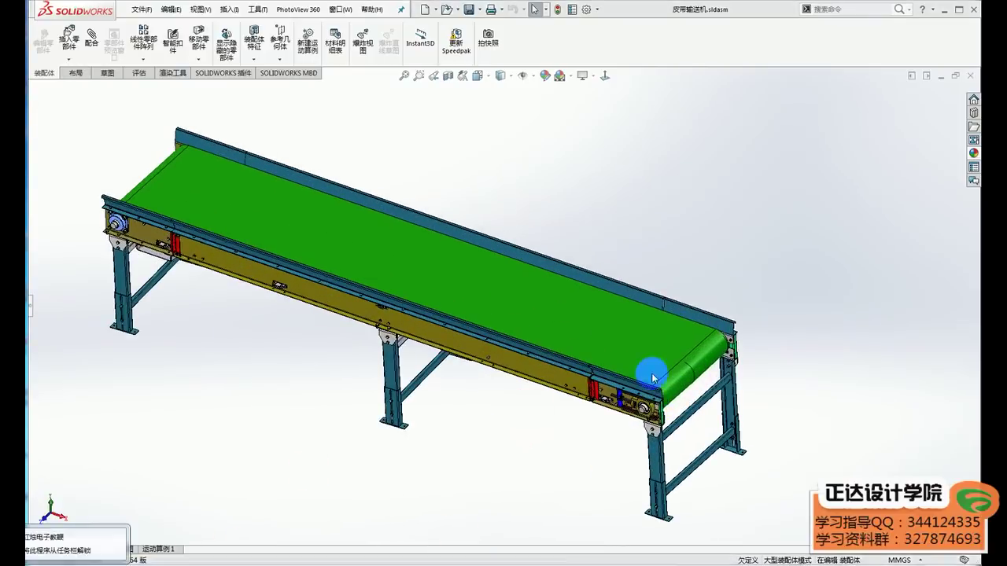
pyautogui.click(640, 347)
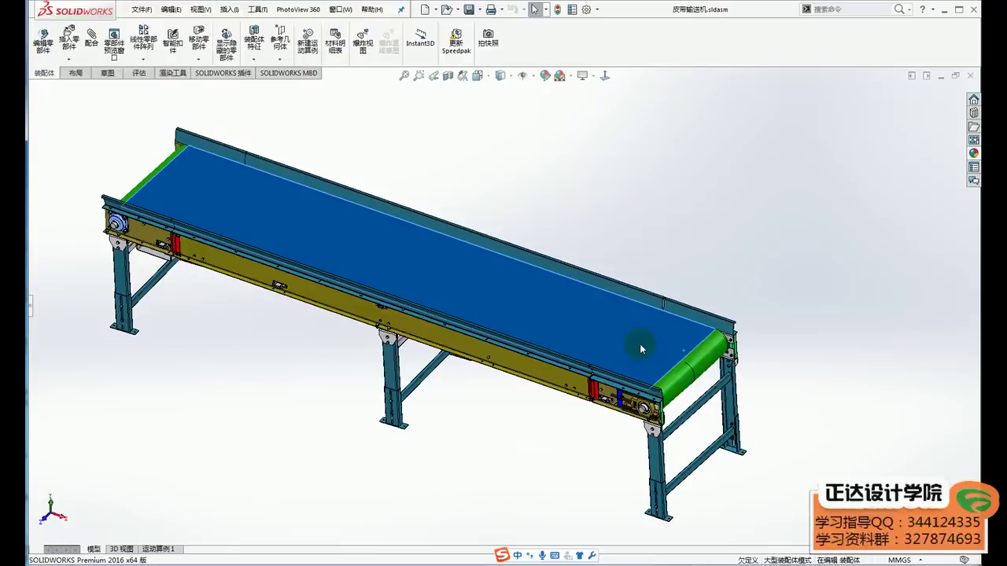
pyautogui.click(638, 158)
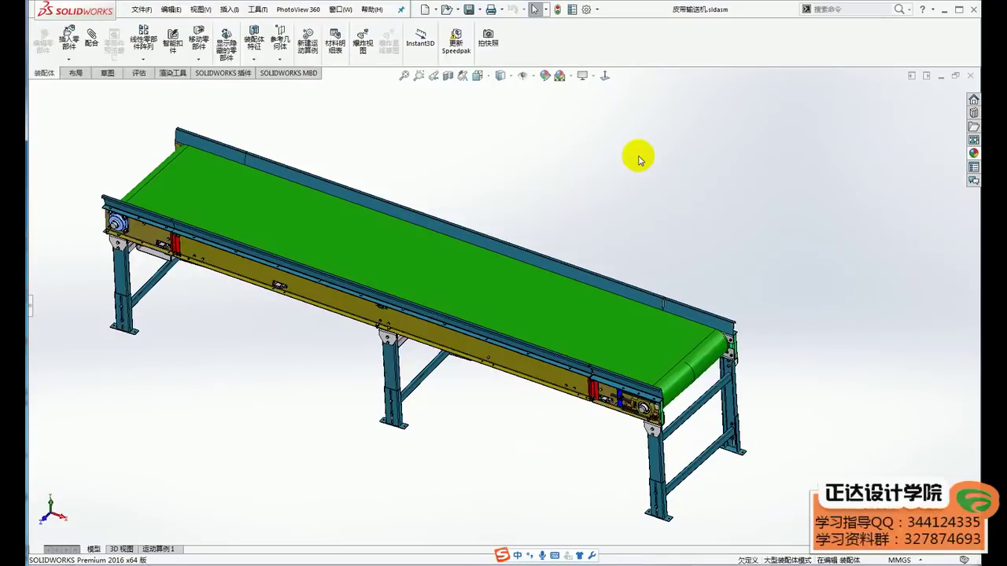
pyautogui.click(508, 284)
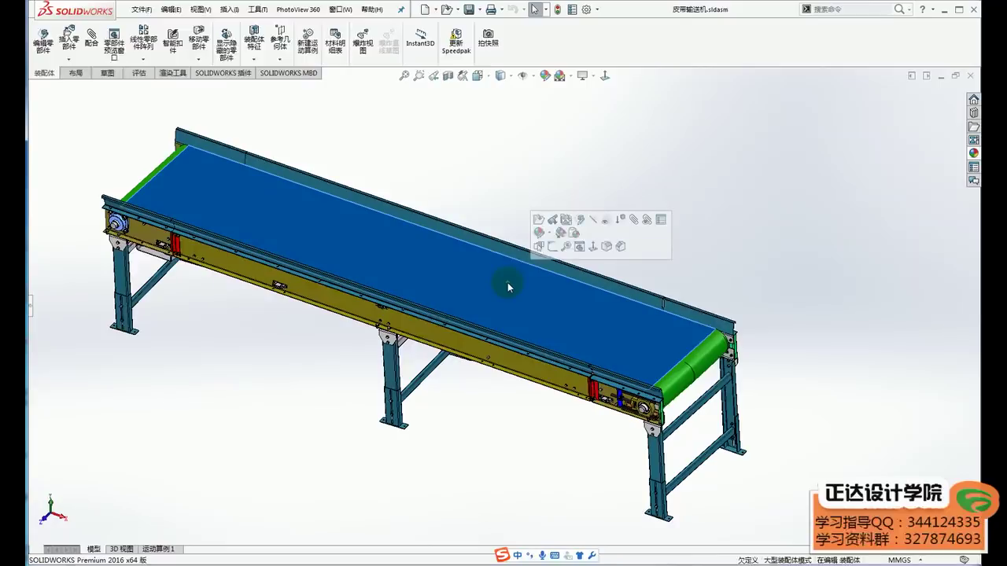
pyautogui.click(810, 411)
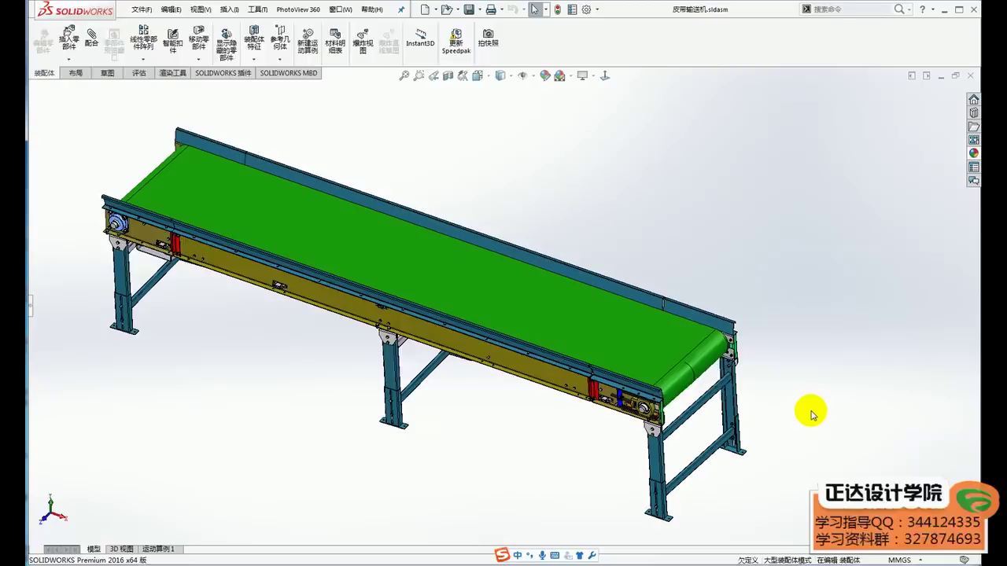
pyautogui.keyDown('ctrl'); pyautogui.moveTo(823, 400); pyautogui.dragTo(856, 413, button='middle'); pyautogui.keyUp('ctrl')
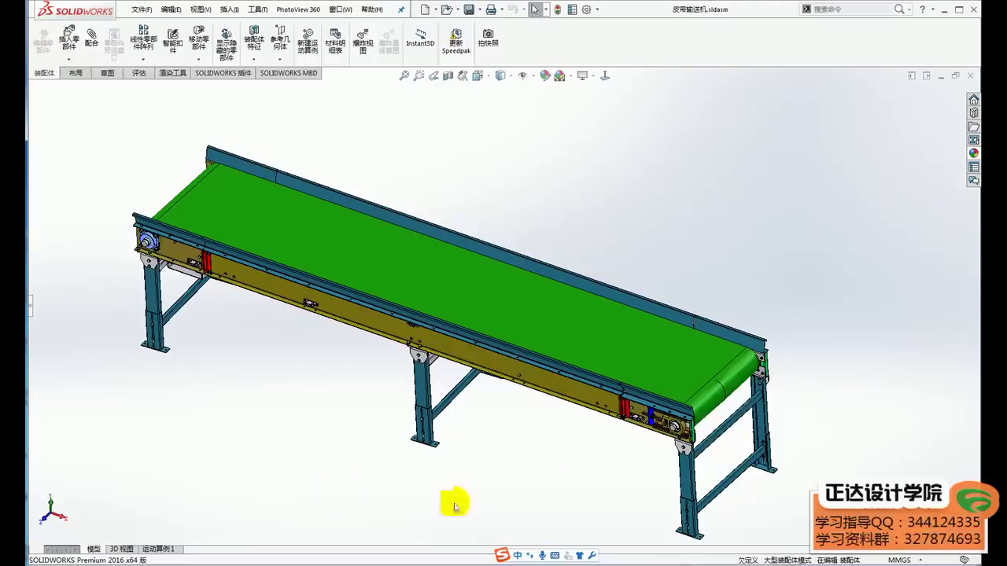
# Step: Bring up the Highten conveyor-belt page and dismiss the customer-service chat popup
pyautogui.click(126, 521)
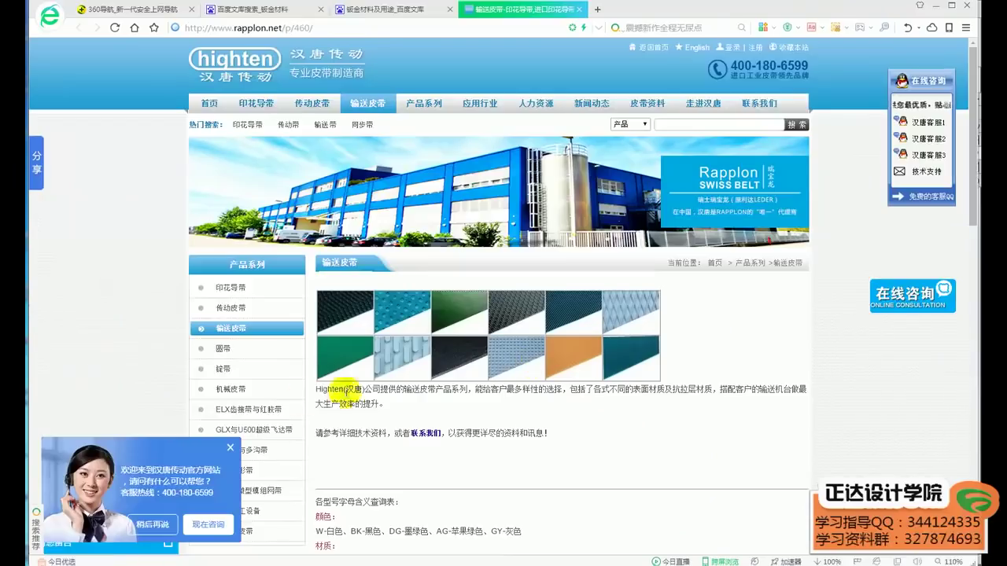
pyautogui.click(229, 448)
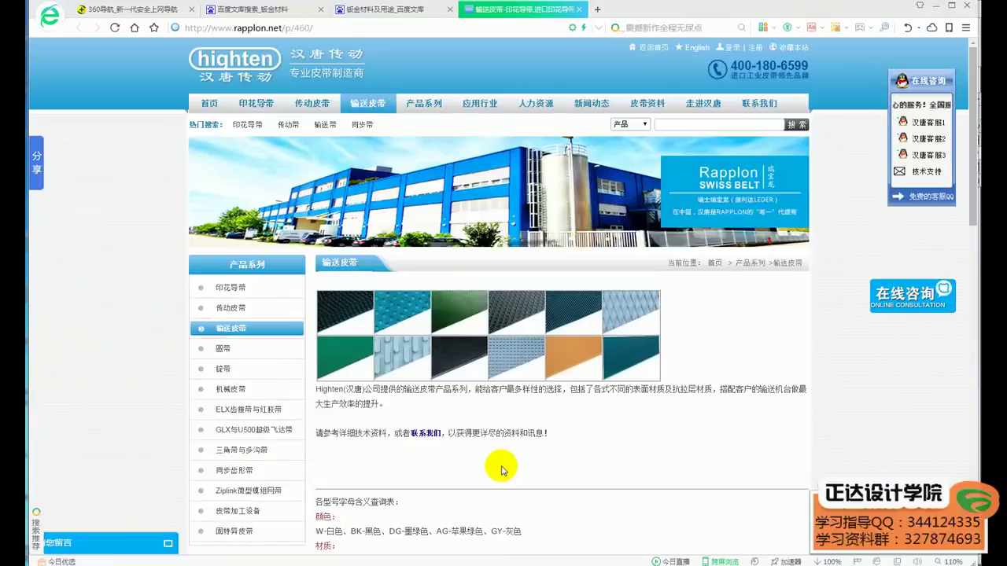
pyautogui.scroll(-2, 503, 468)
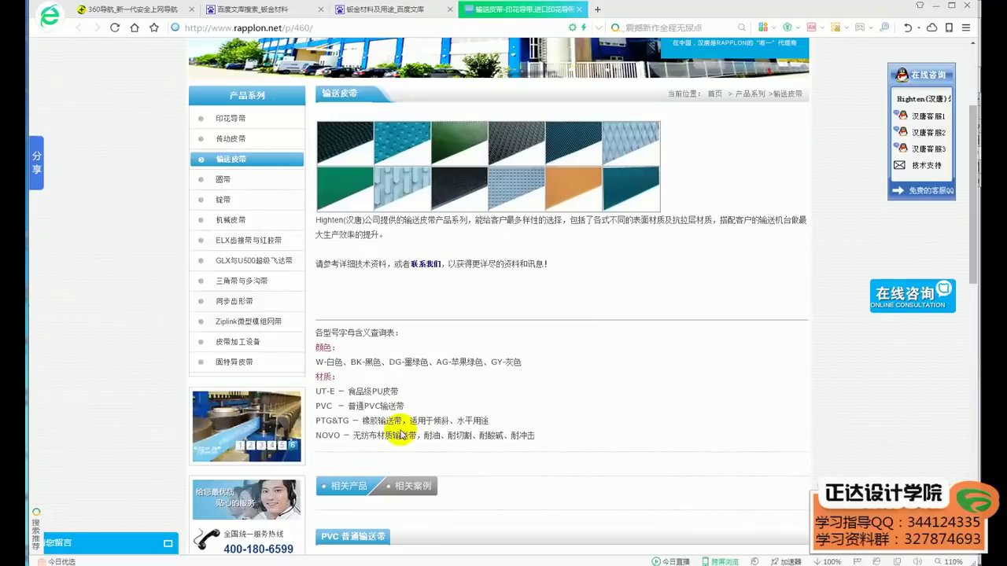
# Step: Highlight the PTG&TG material description in the belt code table, then clear the selection
pyautogui.moveTo(370, 421); pyautogui.dragTo(427, 417)
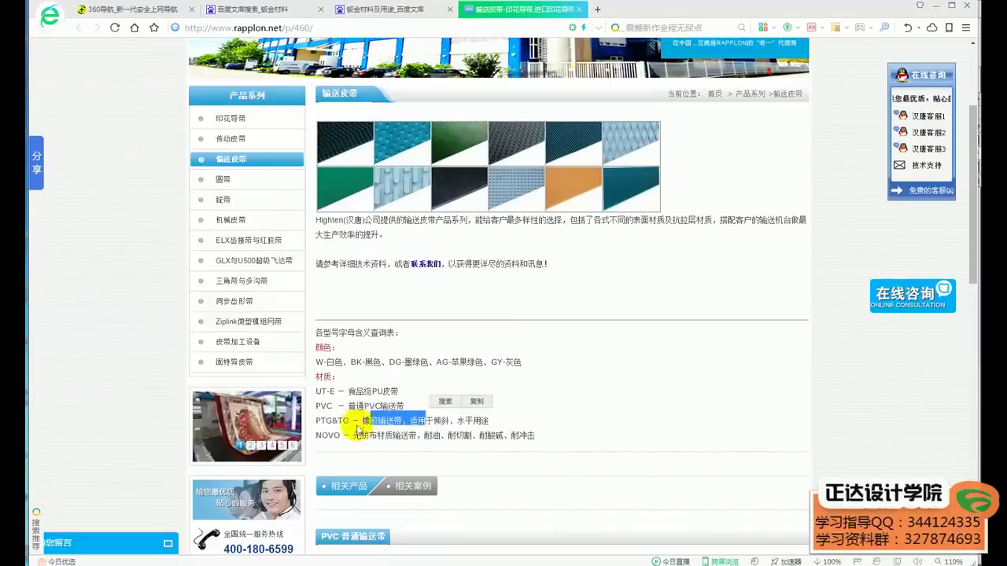
pyautogui.click(541, 461)
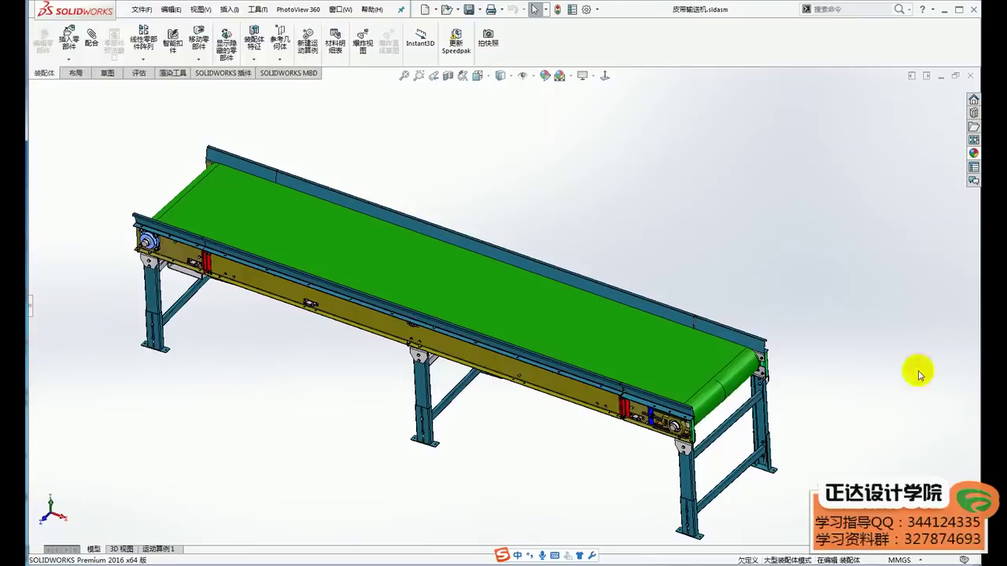
pyautogui.click(161, 563)
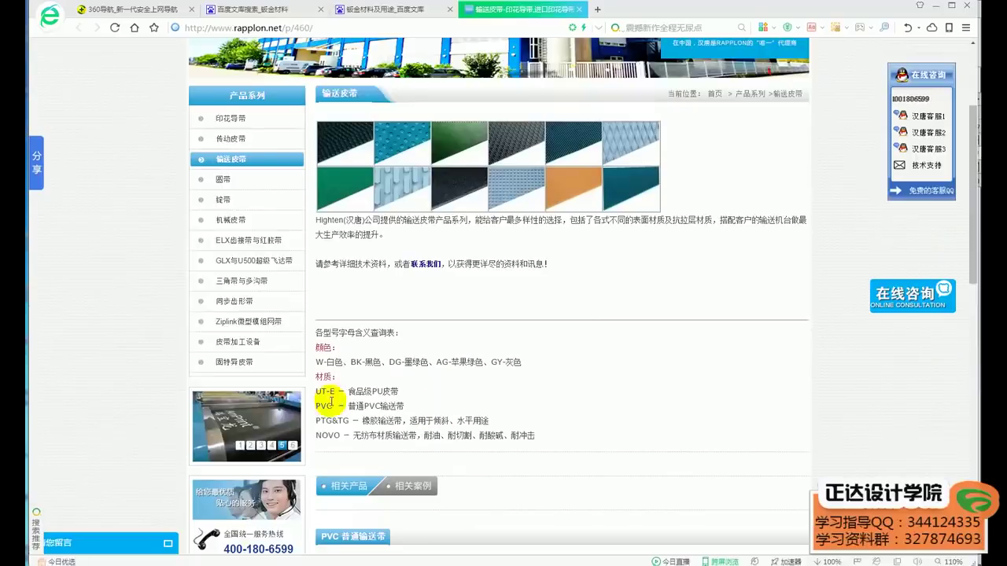
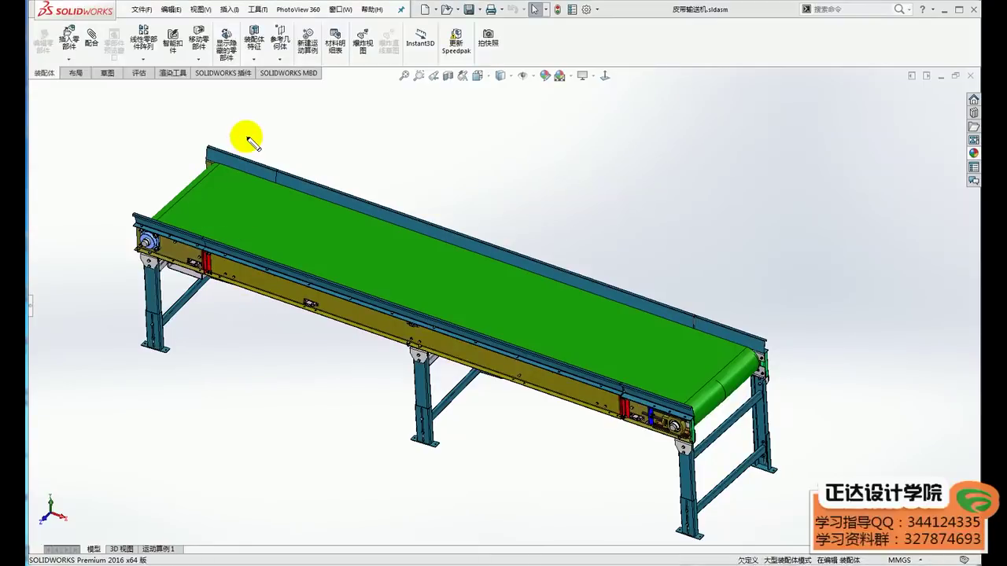
# Step: Hand-annotate the conveyor with the numbers 2, 4, 6, 6—10 and 12, then clear them
pyautogui.moveTo(344, 81)
pyautogui.mouseDown()
pyautogui.moveTo(368, 132)
pyautogui.moveTo(416, 129)
pyautogui.mouseUp()
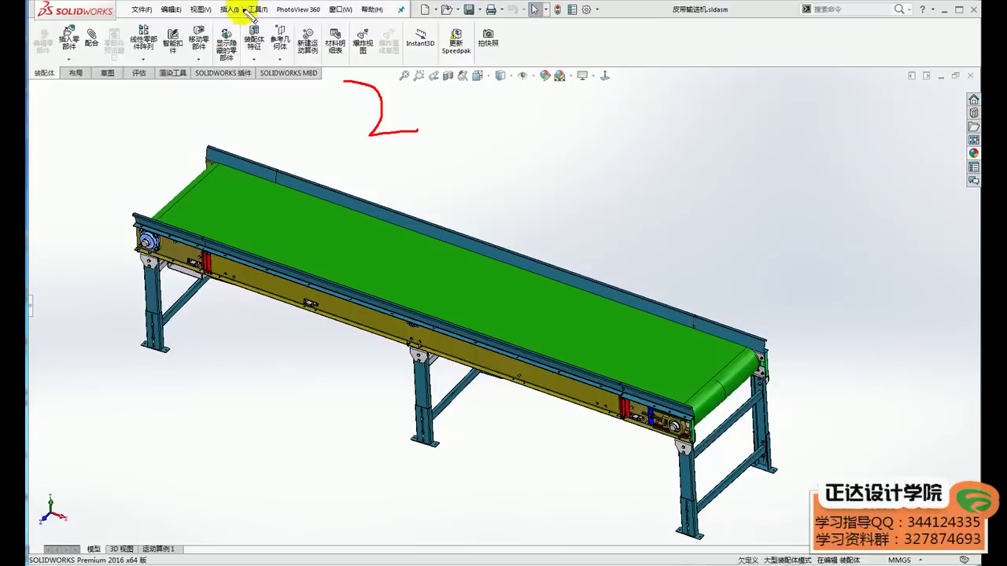
pyautogui.moveTo(367, 157); pyautogui.dragTo(462, 234)
pyautogui.moveTo(429, 183); pyautogui.dragTo(418, 287)
pyautogui.moveTo(493, 228); pyautogui.dragTo(556, 248)
pyautogui.moveTo(597, 188); pyautogui.dragTo(605, 249)
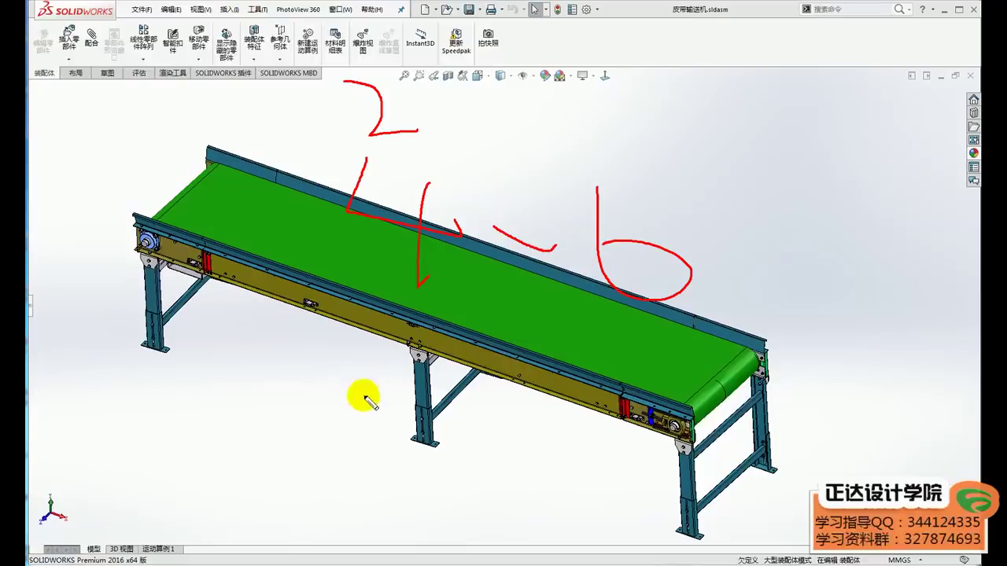
pyautogui.moveTo(315, 373)
pyautogui.mouseDown()
pyautogui.moveTo(307, 442)
pyautogui.moveTo(406, 429)
pyautogui.mouseUp()
pyautogui.moveTo(508, 391); pyautogui.dragTo(505, 468)
pyautogui.moveTo(579, 424); pyautogui.dragTo(561, 427)
pyautogui.moveTo(514, 488); pyautogui.dragTo(517, 533)
pyautogui.moveTo(533, 494)
pyautogui.mouseDown()
pyautogui.moveTo(562, 522)
pyautogui.moveTo(598, 503)
pyautogui.mouseUp()
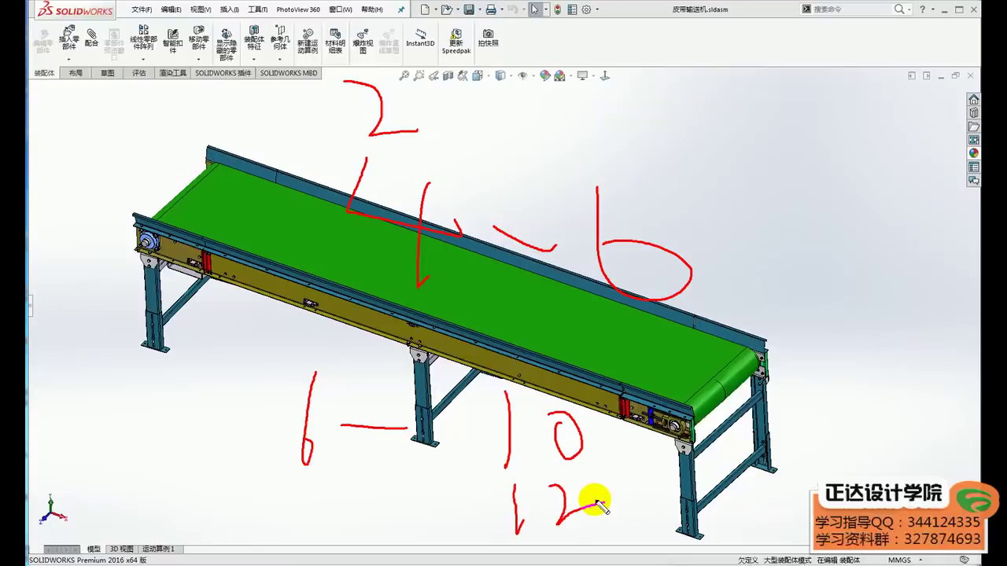
pyautogui.moveTo(598, 503); pyautogui.dragTo(604, 501)
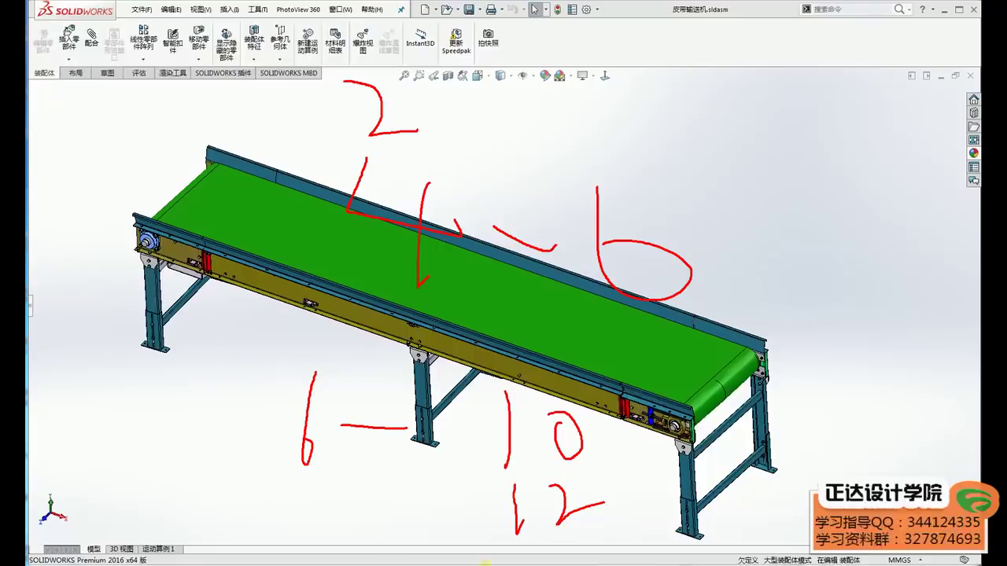
pyautogui.press('Escape')
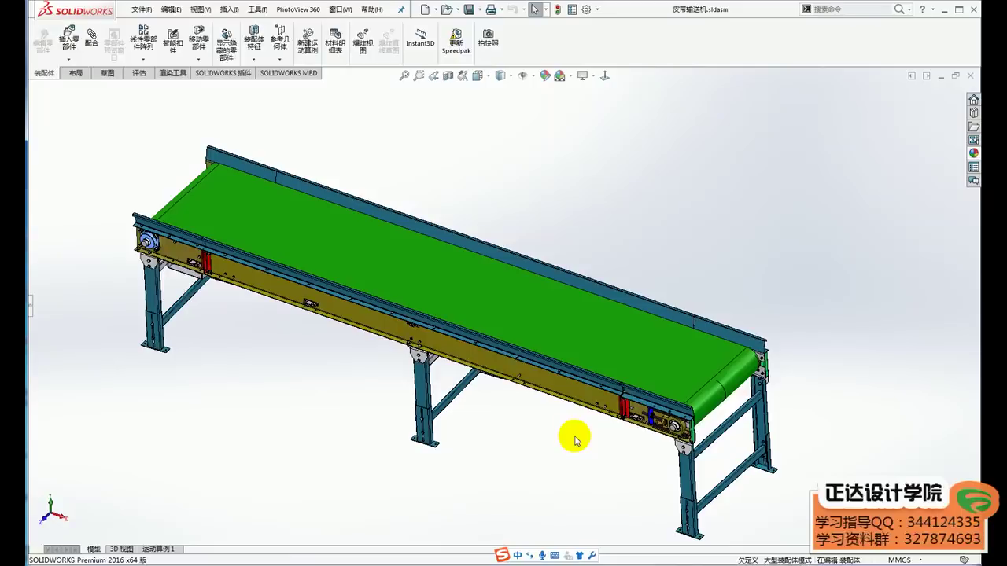
# Step: Select the side rail segment near the belt end and sketch annotations around that section
pyautogui.scroll(-3, 693, 315)
pyautogui.scroll(-2, 660, 346)
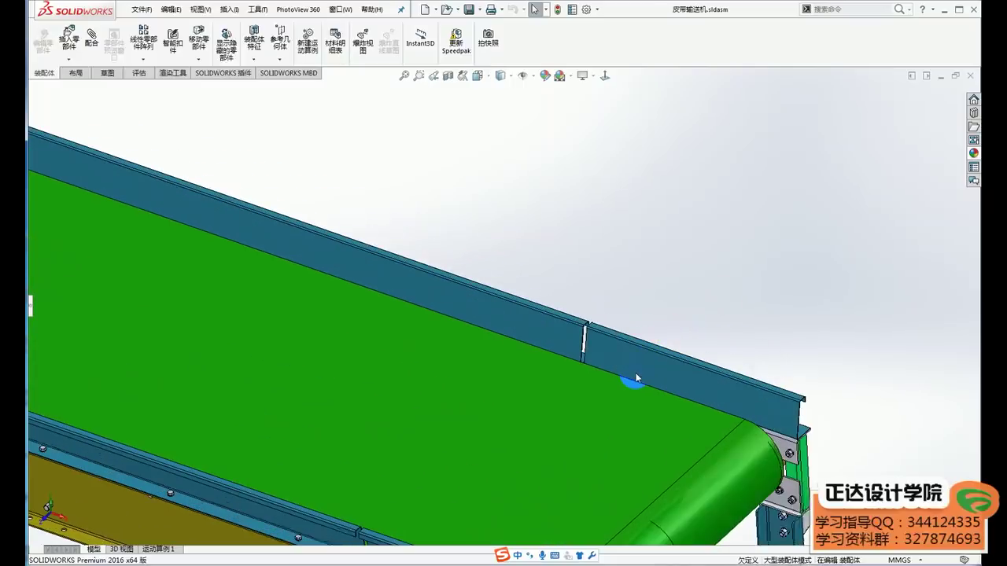
pyautogui.scroll(2, 637, 369)
pyautogui.click(652, 354)
pyautogui.scroll(1, 651, 355)
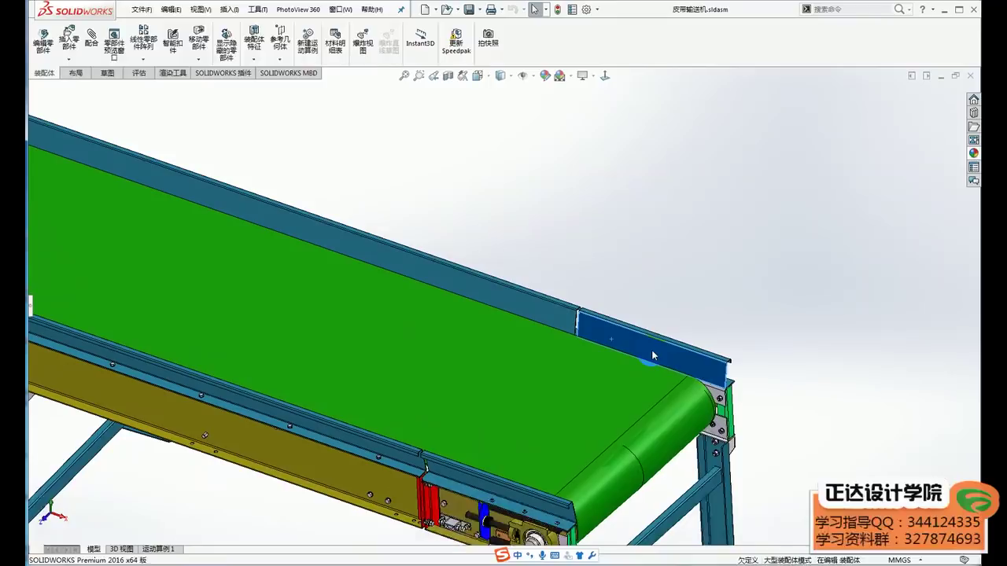
pyautogui.scroll(3, 651, 350)
pyautogui.scroll(2, 708, 374)
pyautogui.moveTo(606, 330)
pyautogui.mouseDown()
pyautogui.moveTo(565, 379)
pyautogui.moveTo(506, 354)
pyautogui.moveTo(503, 328)
pyautogui.moveTo(611, 331)
pyautogui.moveTo(484, 307)
pyautogui.moveTo(534, 364)
pyautogui.mouseUp()
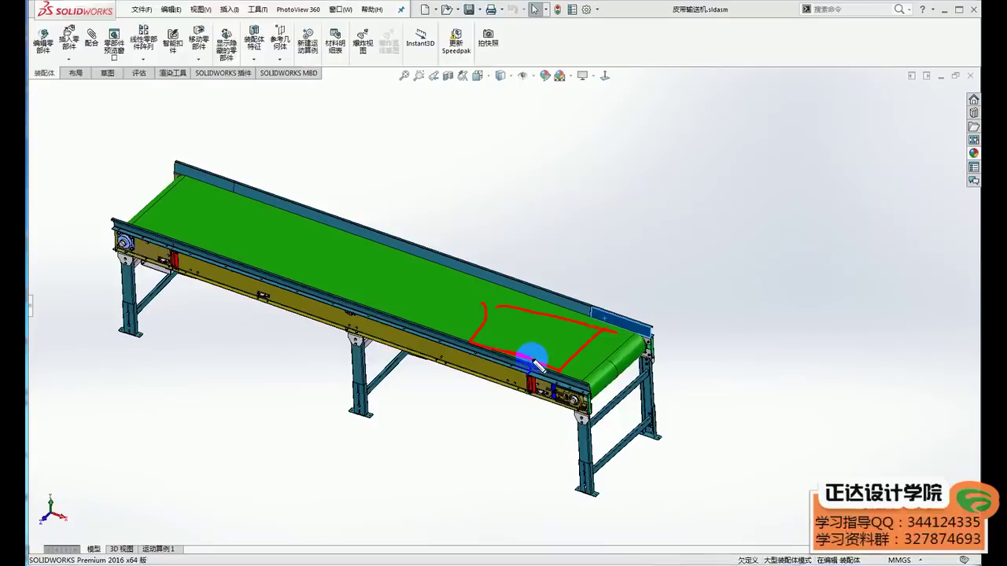
pyautogui.moveTo(535, 364)
pyautogui.mouseDown()
pyautogui.moveTo(580, 355)
pyautogui.moveTo(477, 247)
pyautogui.moveTo(427, 254)
pyautogui.moveTo(537, 252)
pyautogui.mouseUp()
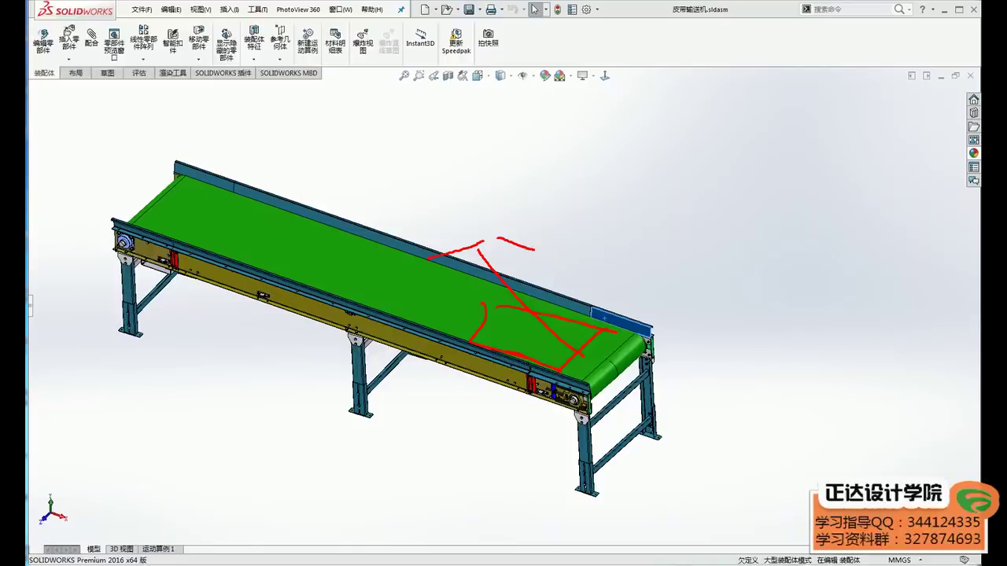
# Step: Select and inspect the side rail's end section at the belt end
pyautogui.scroll(-2, 438, 407)
pyautogui.scroll(-1, 482, 426)
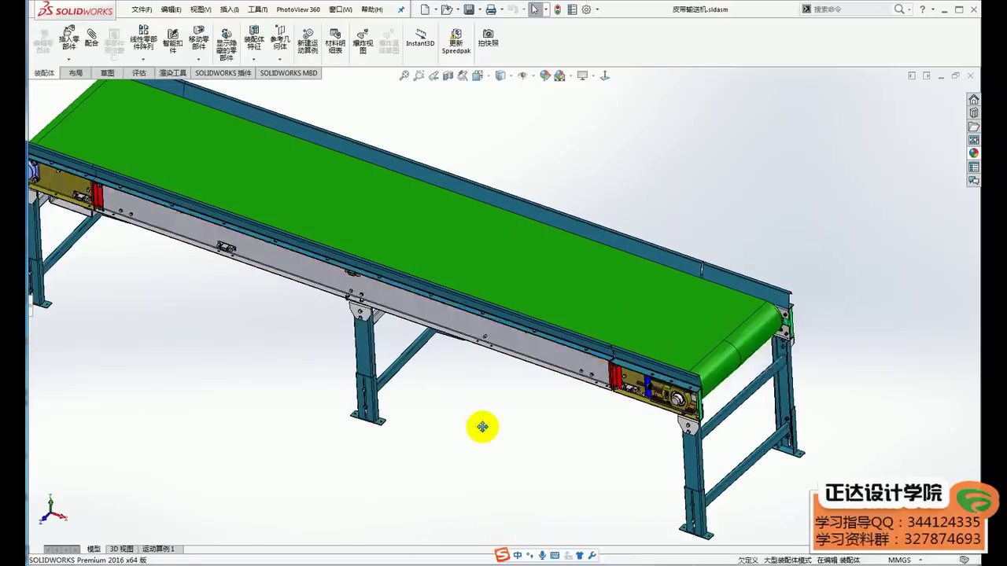
pyautogui.keyDown('ctrl'); pyautogui.moveTo(482, 426); pyautogui.dragTo(478, 433, button='middle'); pyautogui.keyUp('ctrl')
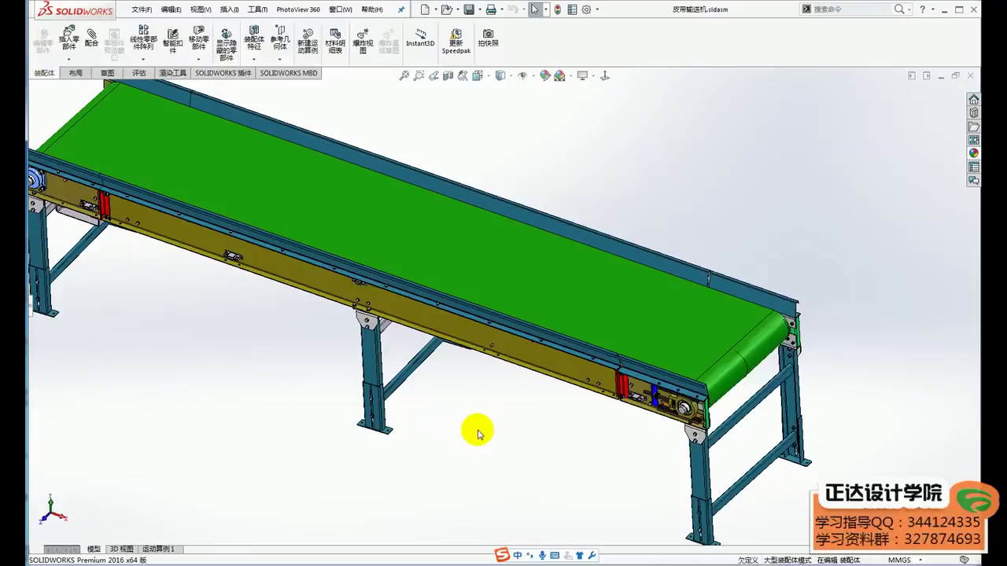
pyautogui.click(733, 283)
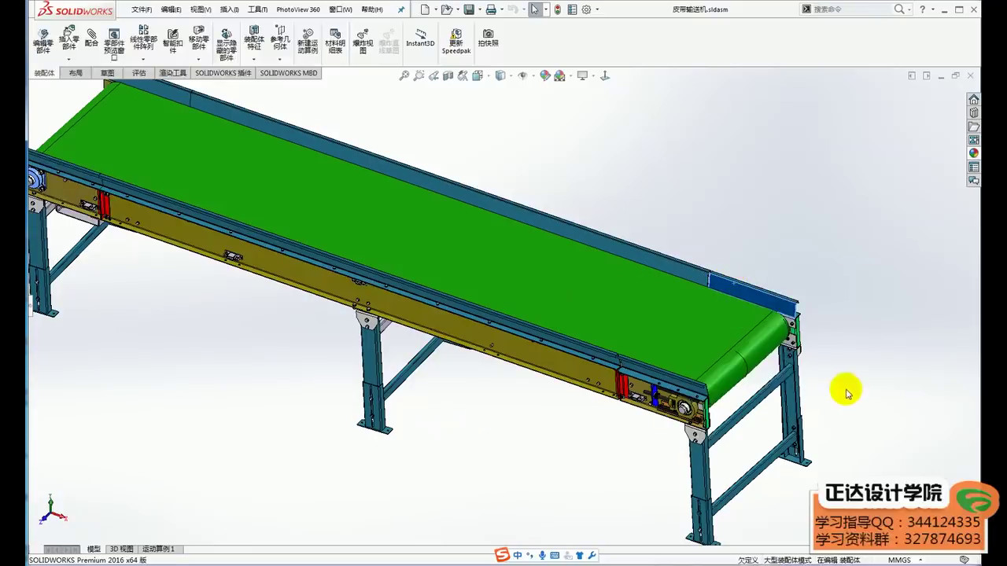
pyautogui.click(826, 389)
pyautogui.scroll(-2, 800, 285)
pyautogui.scroll(-2, 794, 291)
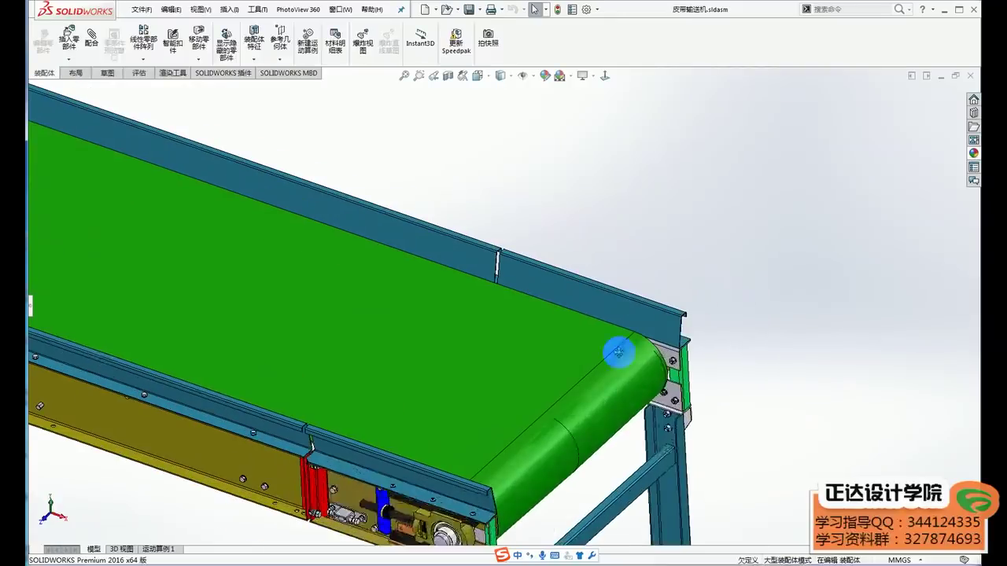
pyautogui.scroll(-2, 583, 350)
pyautogui.scroll(-1, 544, 344)
pyautogui.scroll(-2, 527, 350)
pyautogui.click(521, 356)
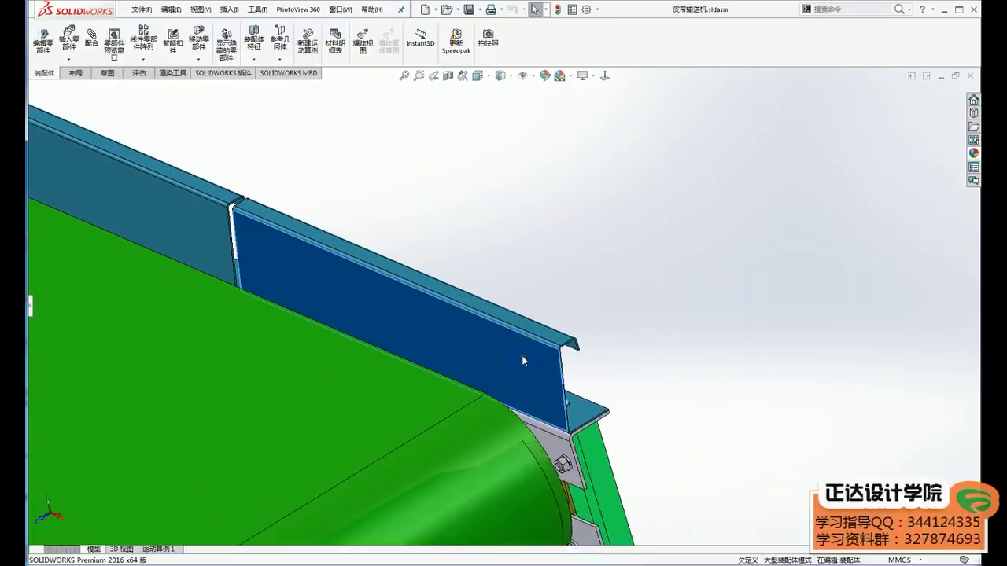
pyautogui.click(554, 288)
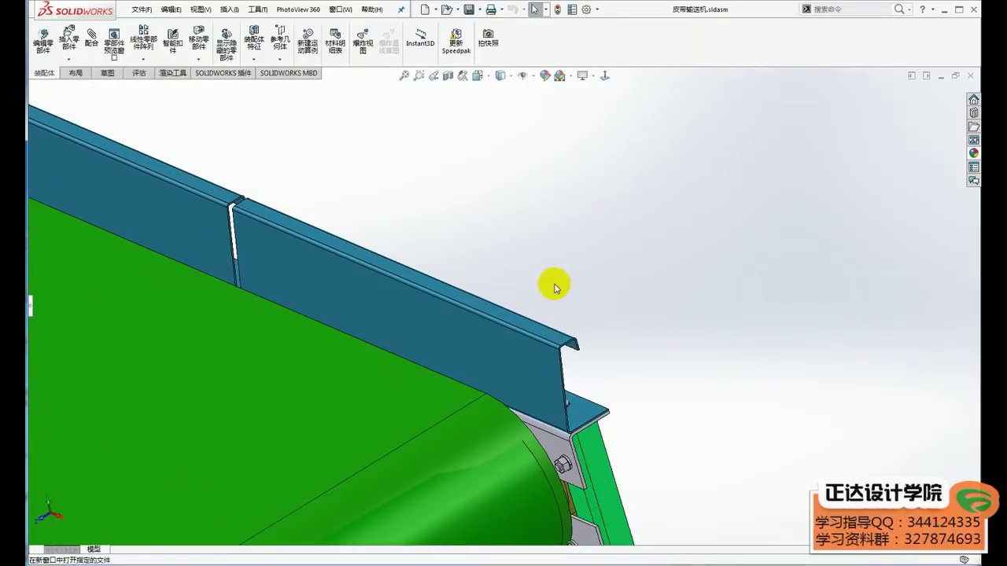
# Step: Open the side rail as its own part and measure its web thickness between opposite faces
pyautogui.click(510, 288)
pyautogui.moveTo(589, 296)
pyautogui.mouseDown(button='middle')
pyautogui.moveTo(551, 214)
pyautogui.moveTo(514, 202)
pyautogui.moveTo(550, 218)
pyautogui.moveTo(621, 312)
pyautogui.moveTo(595, 308)
pyautogui.mouseUp(button='middle')
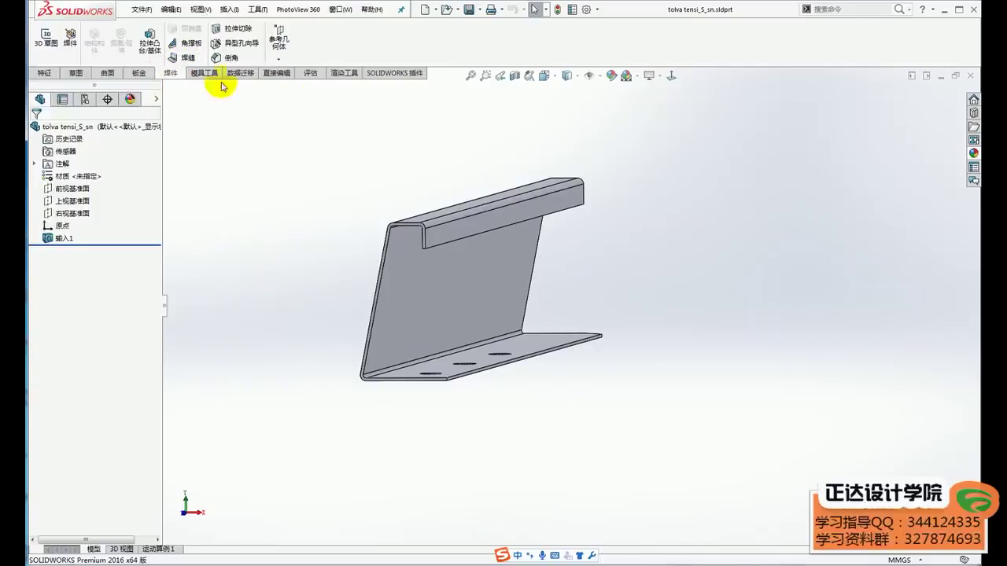
pyautogui.click(311, 73)
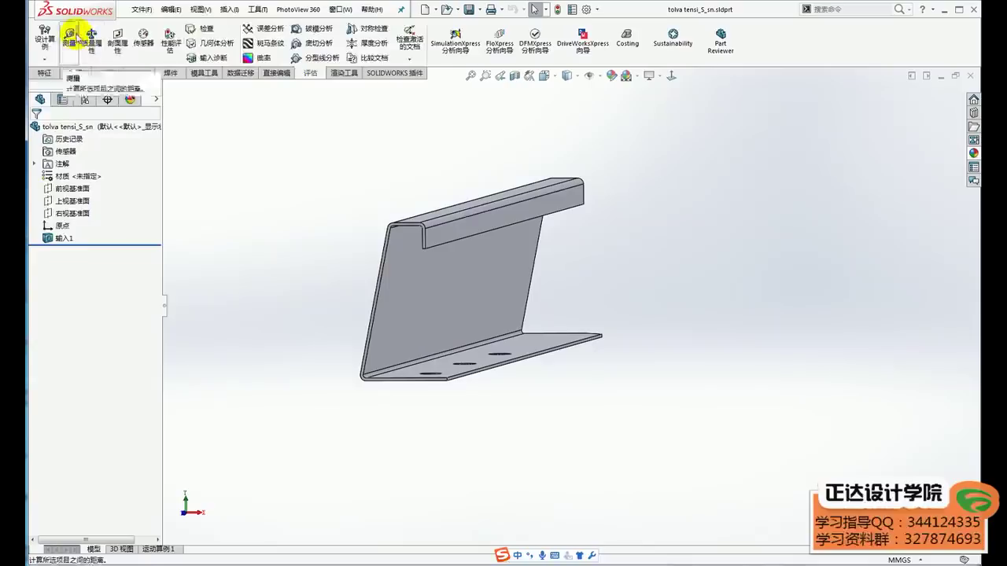
pyautogui.click(69, 40)
pyautogui.scroll(-3, 416, 292)
pyautogui.click(605, 360)
pyautogui.moveTo(523, 288); pyautogui.dragTo(596, 309, button='middle')
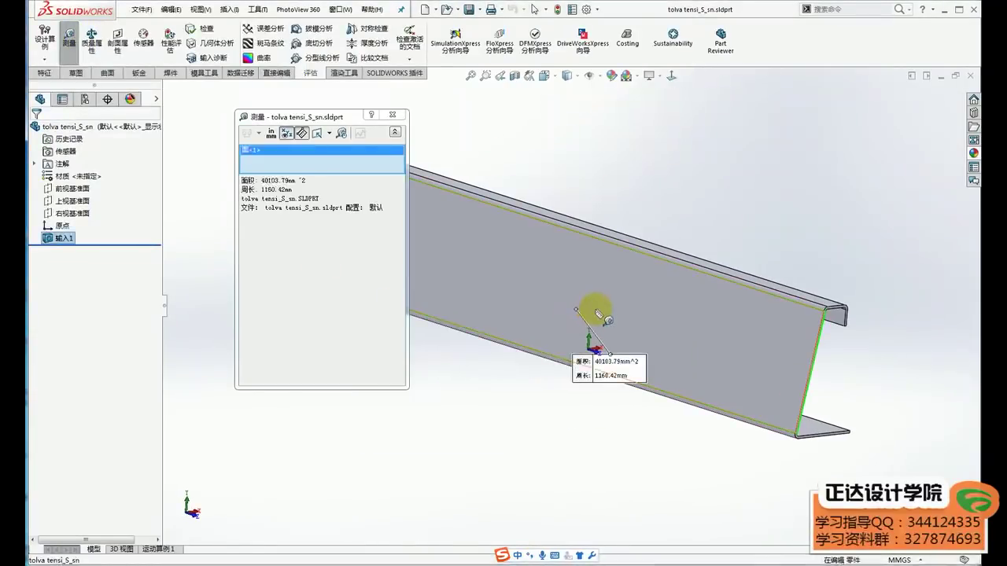
pyautogui.click(599, 307)
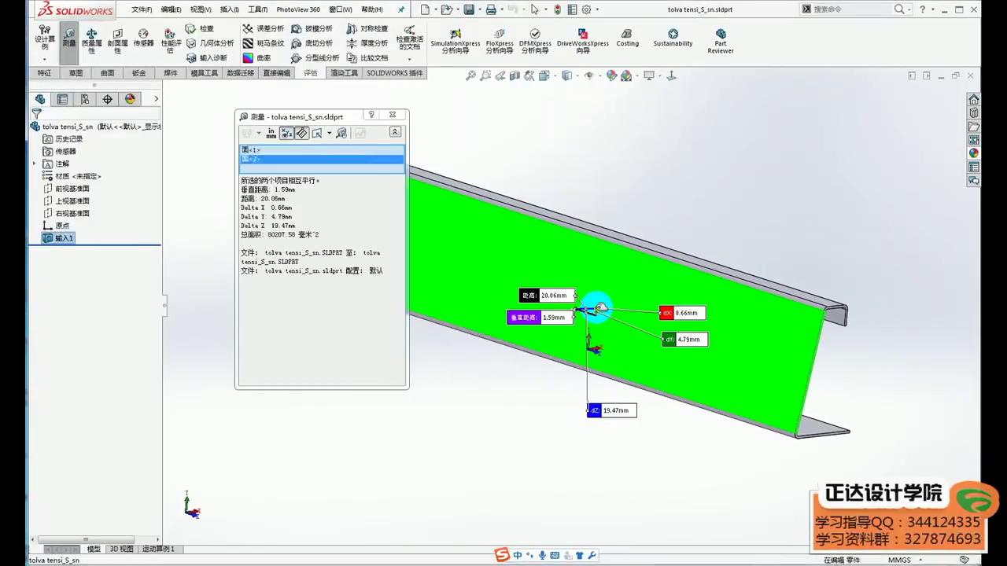
pyautogui.rightClick(304, 157)
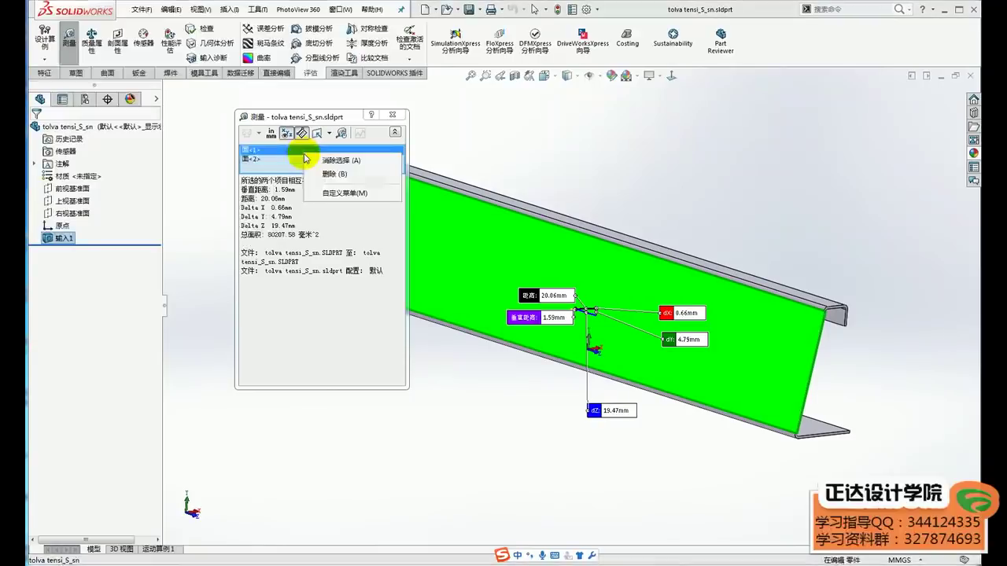
pyautogui.click(323, 159)
pyautogui.click(392, 116)
# Step: Orbit the rail part, then close it and return to the assembly
pyautogui.scroll(2, 653, 353)
pyautogui.scroll(4, 611, 322)
pyautogui.moveTo(611, 322)
pyautogui.mouseDown(button='middle')
pyautogui.moveTo(674, 382)
pyautogui.moveTo(639, 374)
pyautogui.moveTo(631, 386)
pyautogui.mouseUp(button='middle')
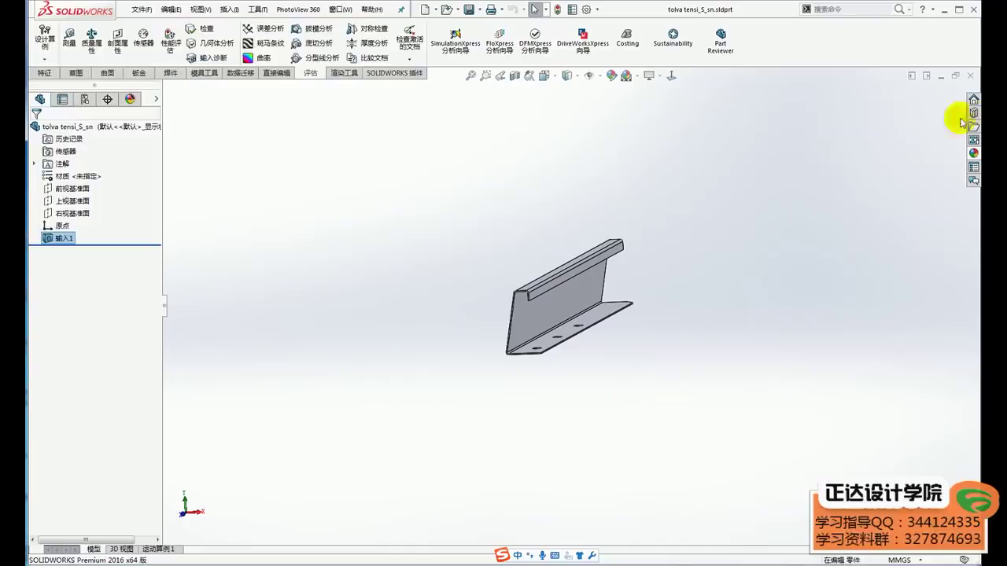
pyautogui.click(973, 78)
# Step: Turn the conveyor to a side-on angle and inspect the top side rail
pyautogui.scroll(3, 731, 292)
pyautogui.scroll(3, 640, 337)
pyautogui.moveTo(490, 360); pyautogui.dragTo(588, 382, button='middle')
pyautogui.scroll(-2, 669, 349)
pyautogui.scroll(-2, 670, 334)
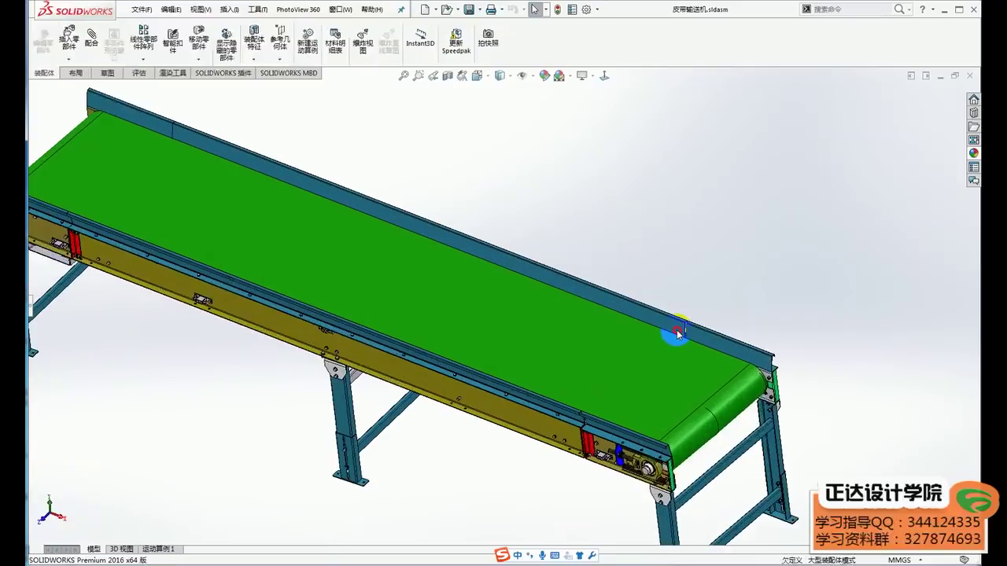
pyautogui.click(679, 331)
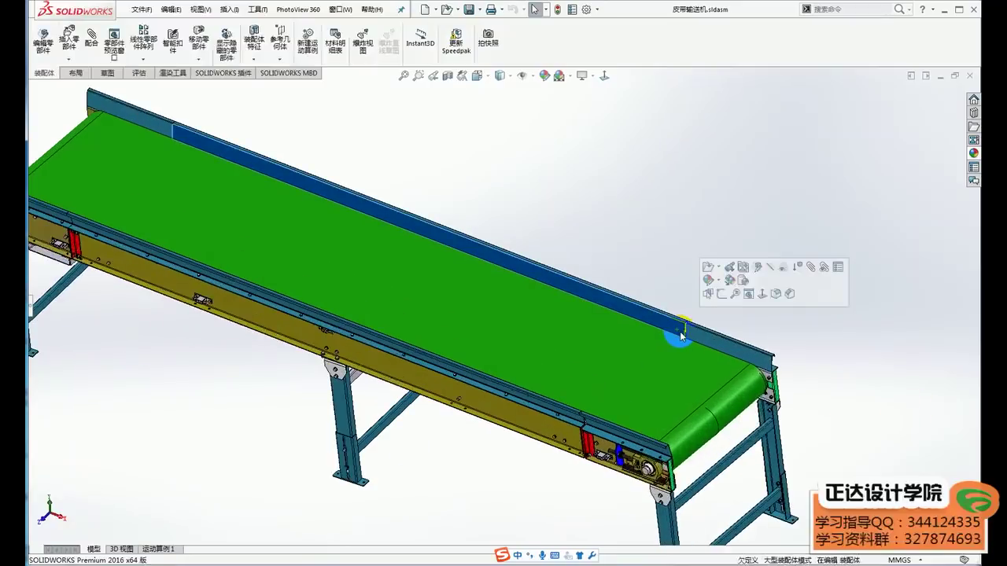
pyautogui.click(889, 443)
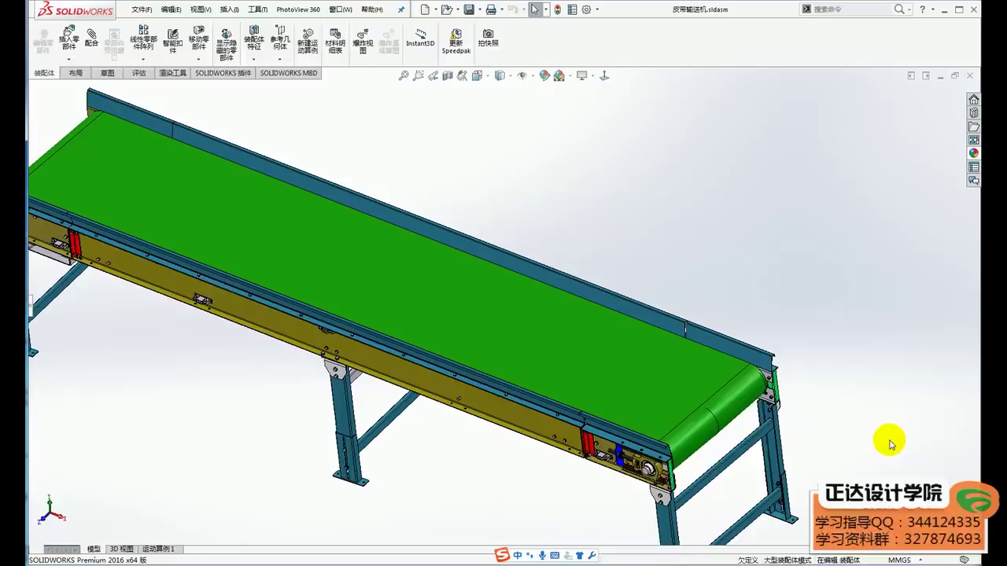
# Step: Fit the whole conveyor in view, trace annotation paths along the belt, then clear them
pyautogui.press('z')
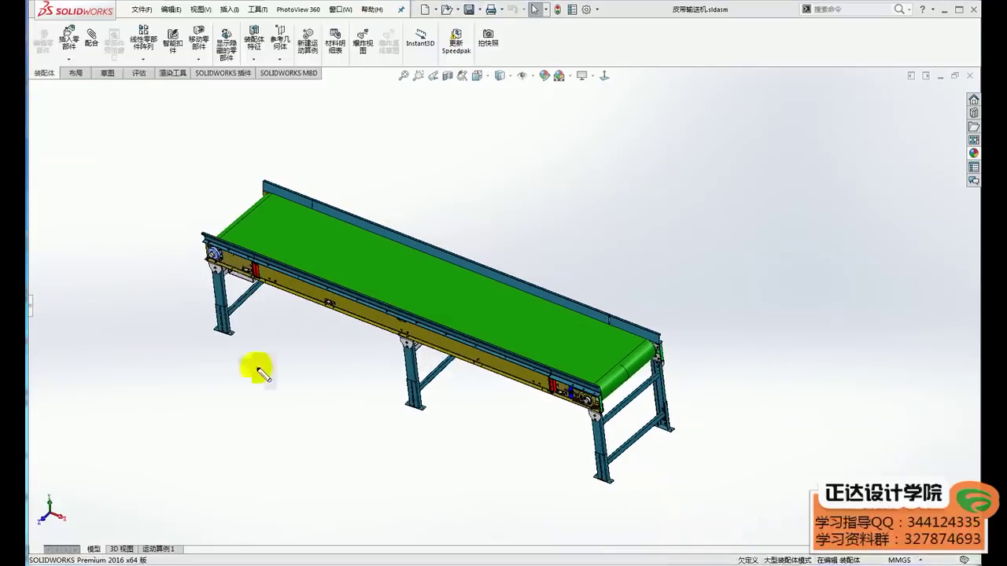
pyautogui.moveTo(265, 229); pyautogui.dragTo(658, 348)
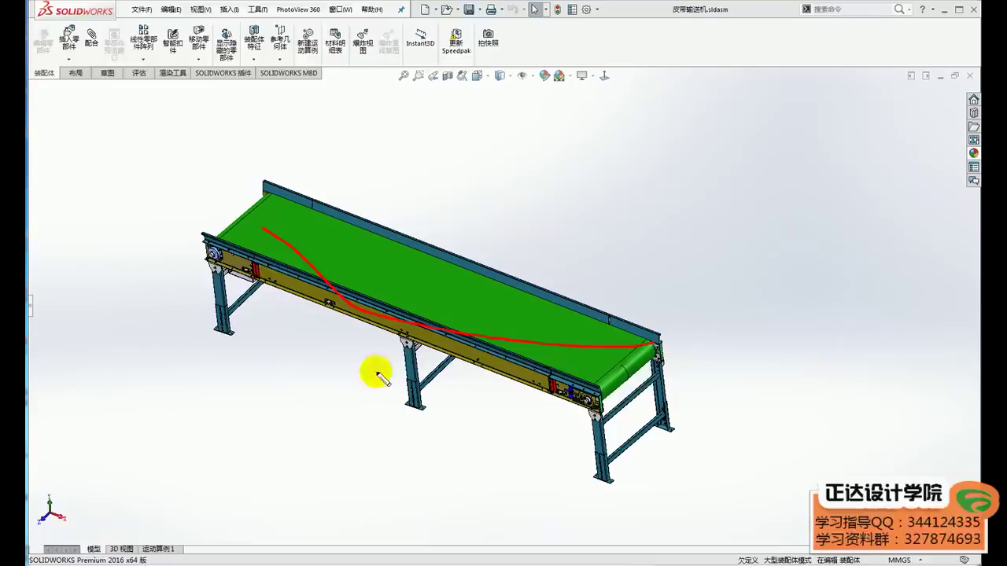
pyautogui.moveTo(501, 318)
pyautogui.mouseDown()
pyautogui.moveTo(228, 209)
pyautogui.moveTo(240, 211)
pyautogui.mouseUp()
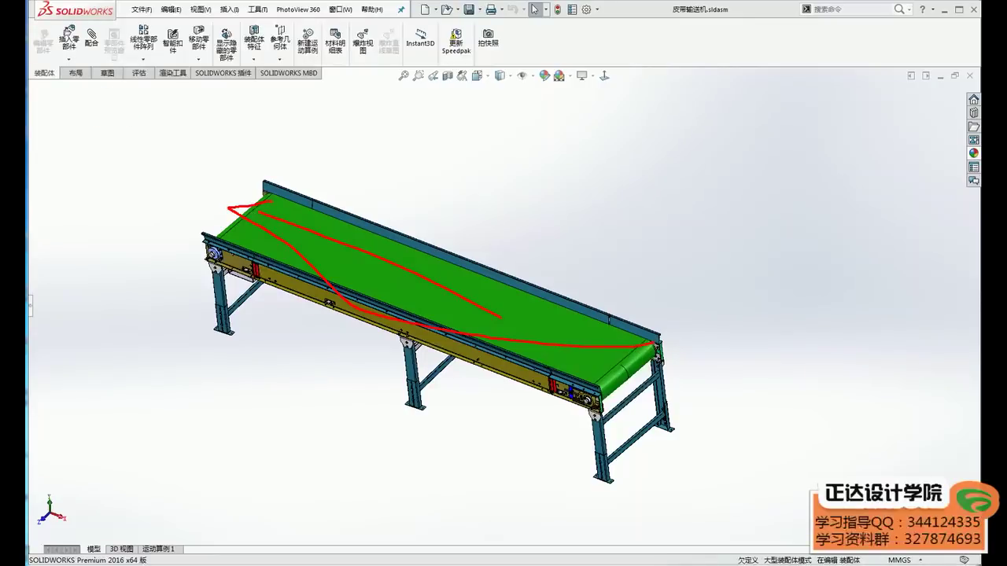
pyautogui.press('Escape')
pyautogui.scroll(-2, 700, 420)
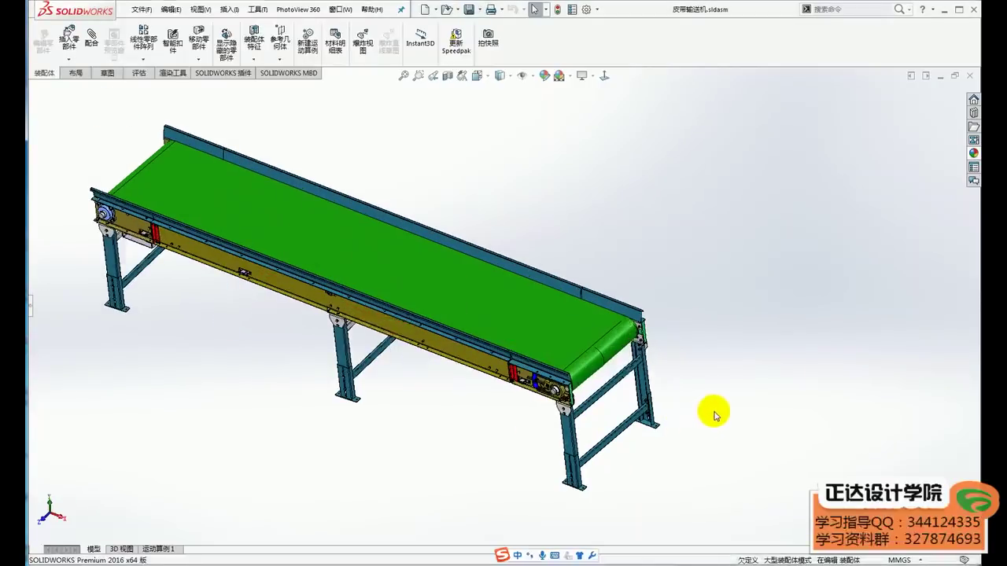
pyautogui.keyDown('ctrl'); pyautogui.moveTo(715, 416); pyautogui.dragTo(821, 443, button='middle'); pyautogui.keyUp('ctrl')
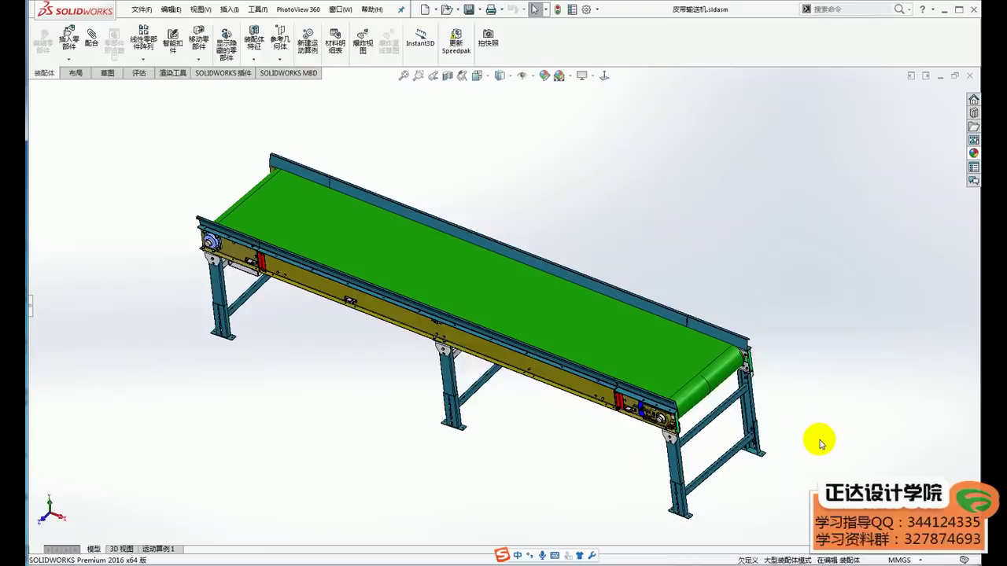
# Step: Hide the conveyor belt to expose the rollers and bed plates beneath
pyautogui.scroll(-2, 288, 213)
pyautogui.scroll(-3, 299, 218)
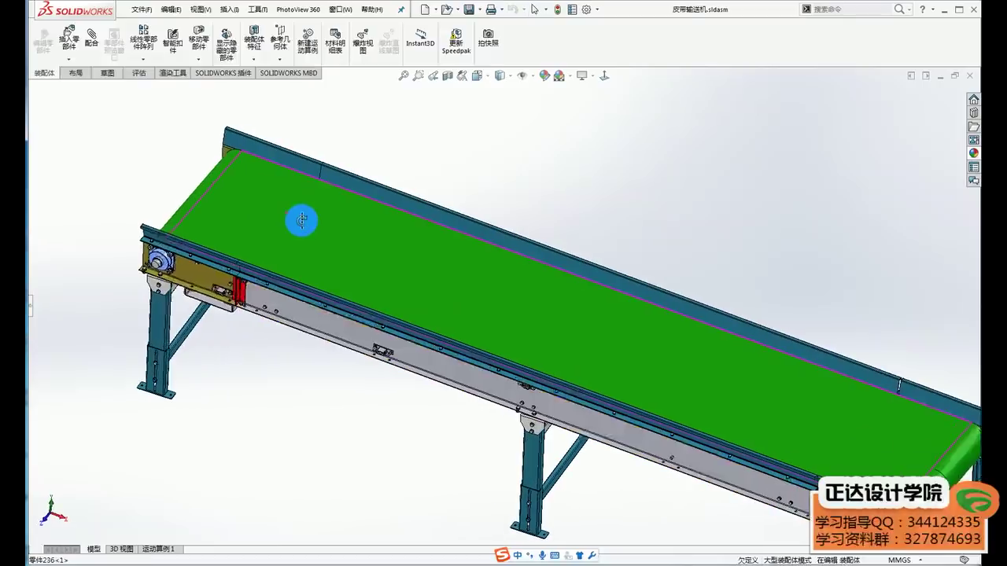
pyautogui.scroll(-3, 249, 208)
pyautogui.scroll(3, 236, 208)
pyautogui.scroll(2, 331, 274)
pyautogui.click(353, 281)
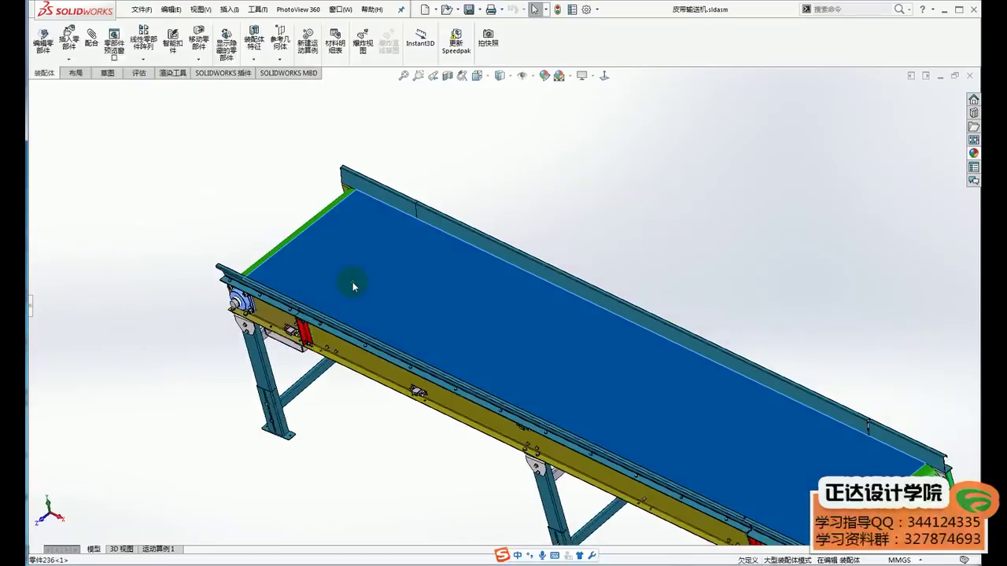
pyautogui.click(424, 246)
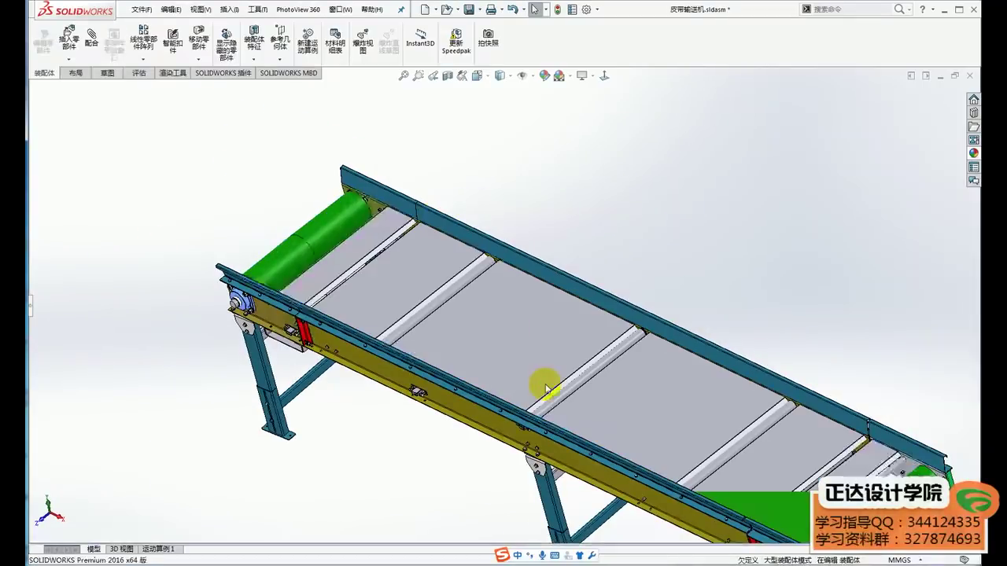
pyautogui.scroll(2, 551, 382)
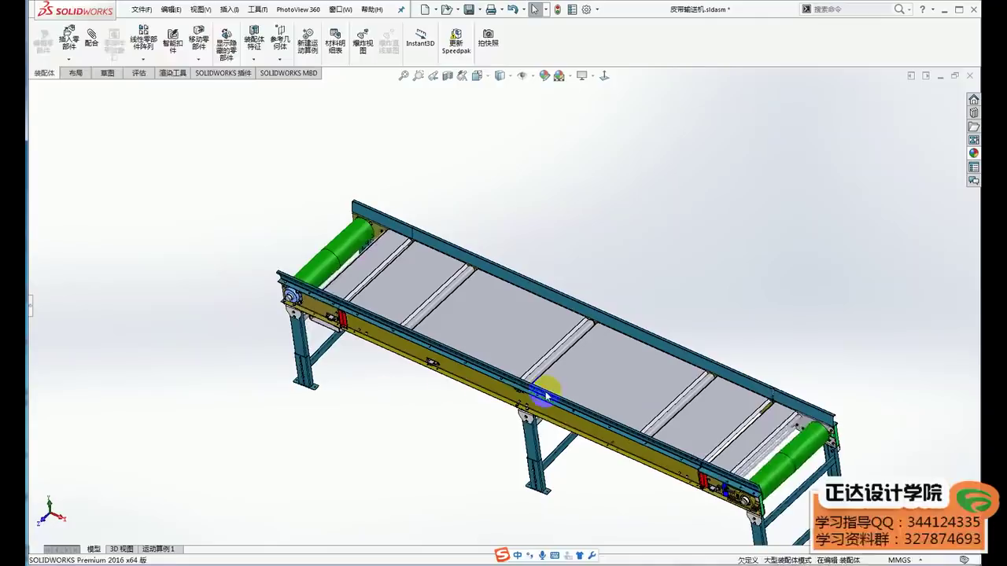
# Step: Zoom in on the bed plate edges and check a plate edge by selecting it
pyautogui.keyDown('ctrl'); pyautogui.moveTo(580, 422); pyautogui.dragTo(395, 378, button='middle'); pyautogui.keyUp('ctrl')
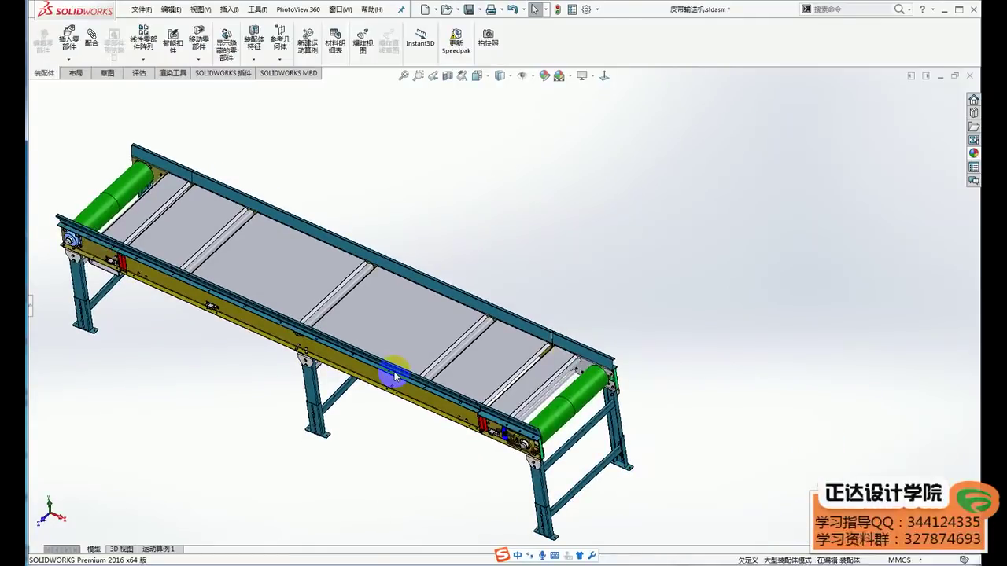
pyautogui.scroll(-4, 492, 341)
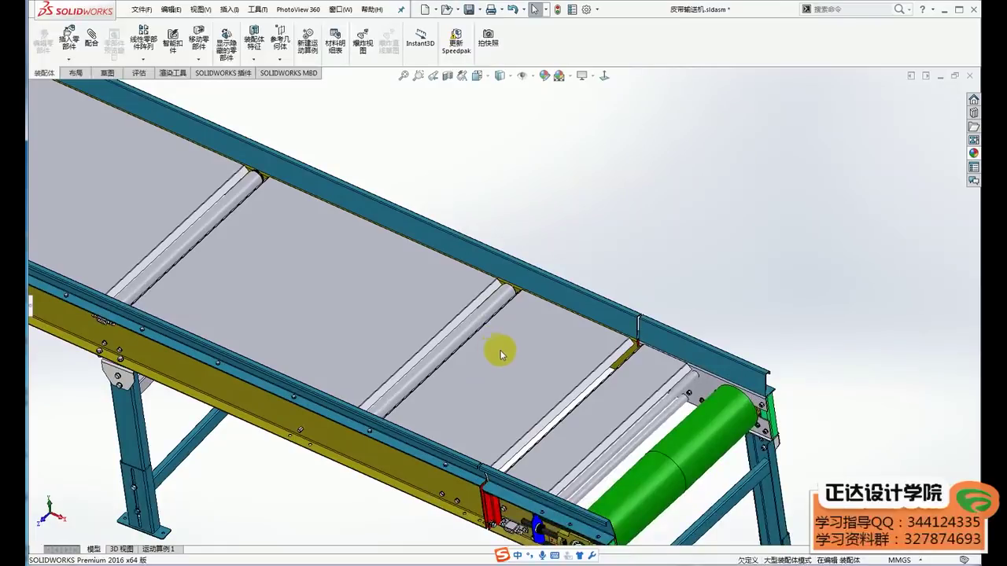
pyautogui.scroll(-2, 614, 366)
pyautogui.scroll(-3, 641, 396)
pyautogui.scroll(-3, 562, 405)
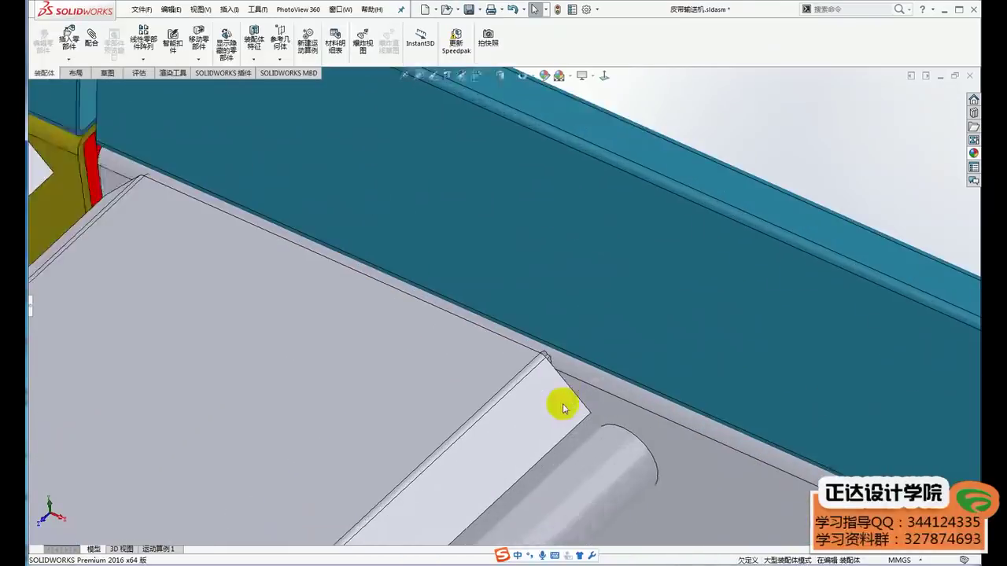
pyautogui.scroll(-2, 535, 405)
pyautogui.click(530, 343)
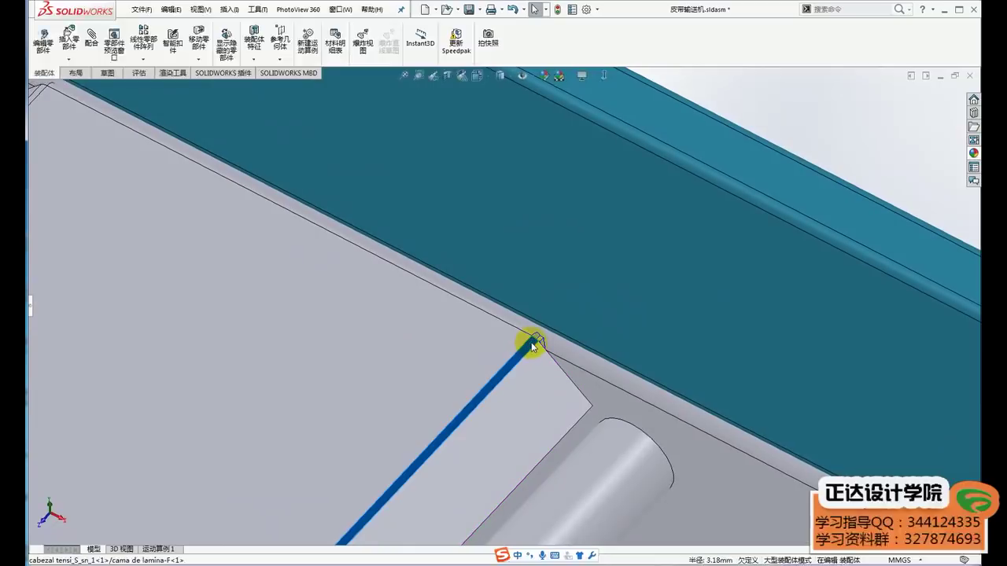
pyautogui.scroll(2, 540, 392)
pyautogui.scroll(3, 539, 392)
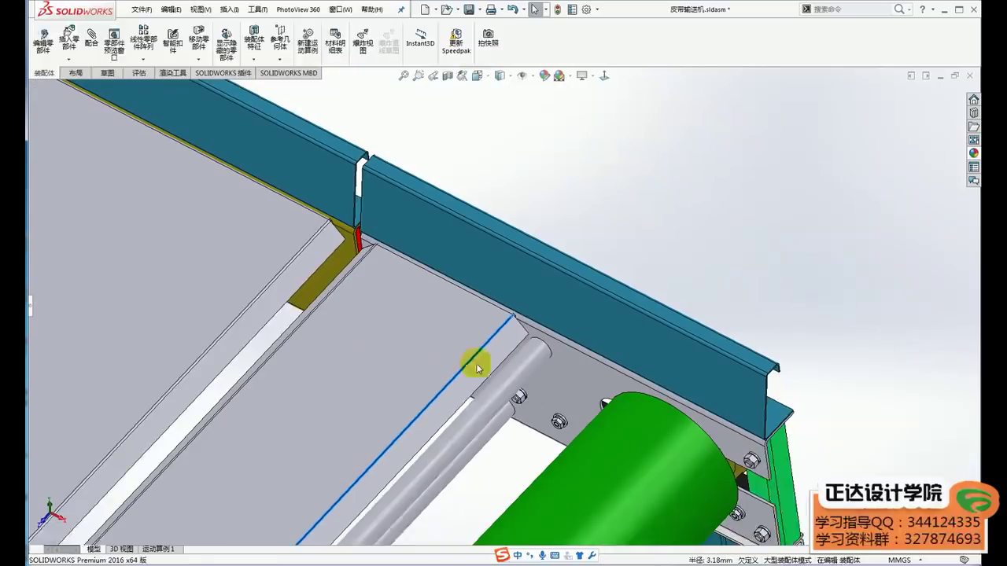
pyautogui.click(681, 262)
pyautogui.scroll(2, 682, 266)
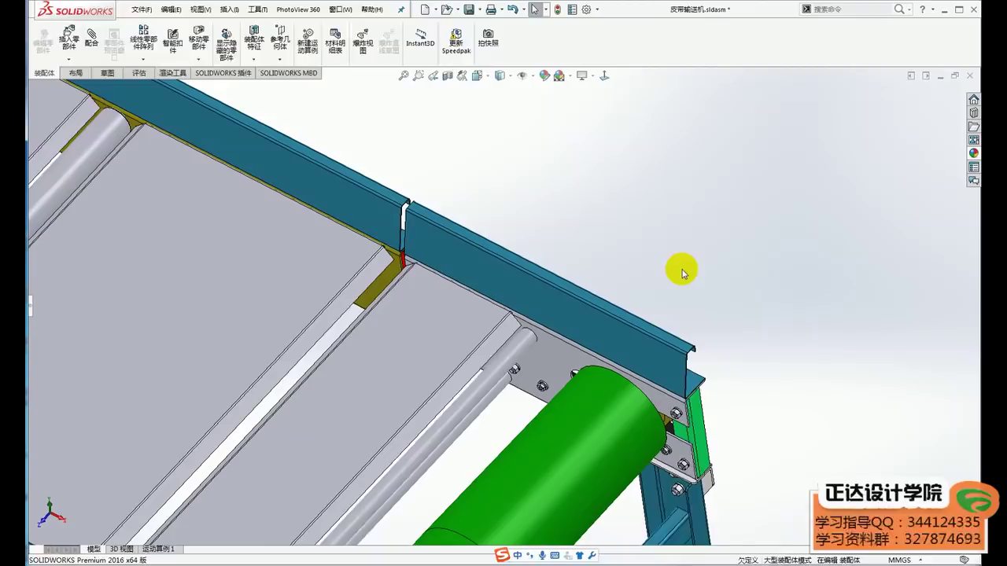
# Step: Select the cama de lamina-F bed plate near the tail roller
pyautogui.scroll(-2, 506, 315)
pyautogui.scroll(-3, 490, 325)
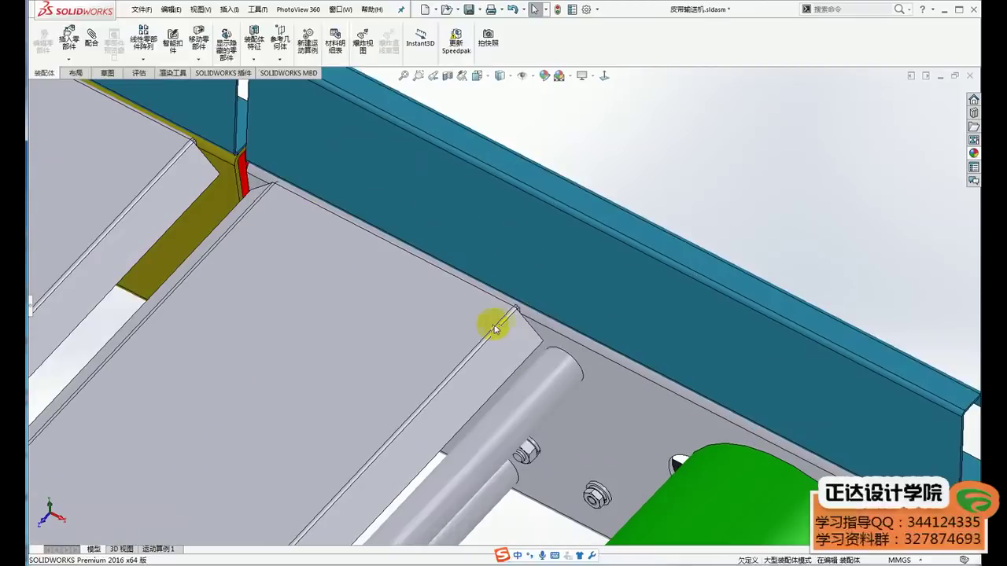
pyautogui.click(501, 326)
pyautogui.scroll(3, 504, 324)
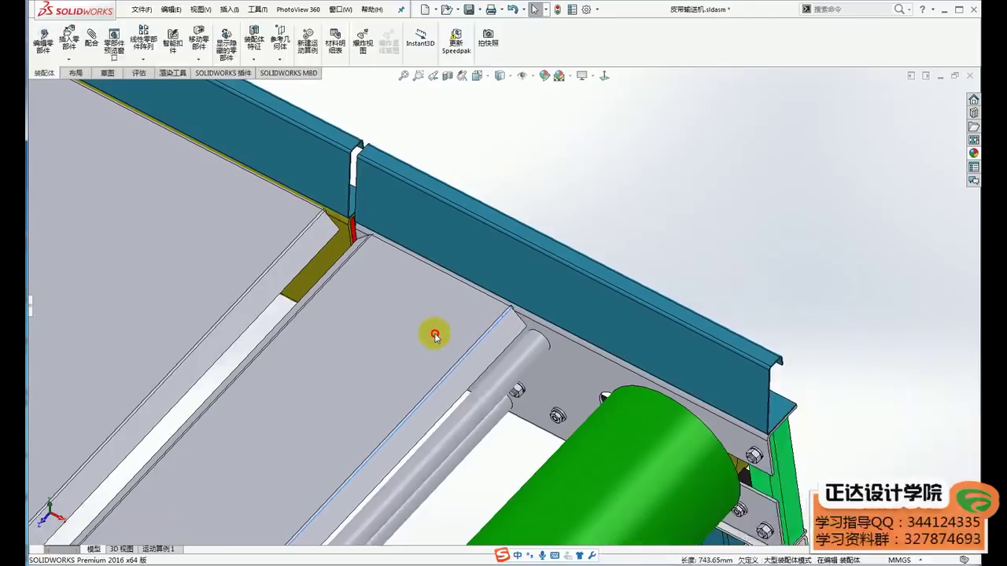
pyautogui.click(431, 332)
# Step: Open the bed plate as its own part, dismiss the rebuild prompt, and inspect its end flange faces
pyautogui.click(464, 273)
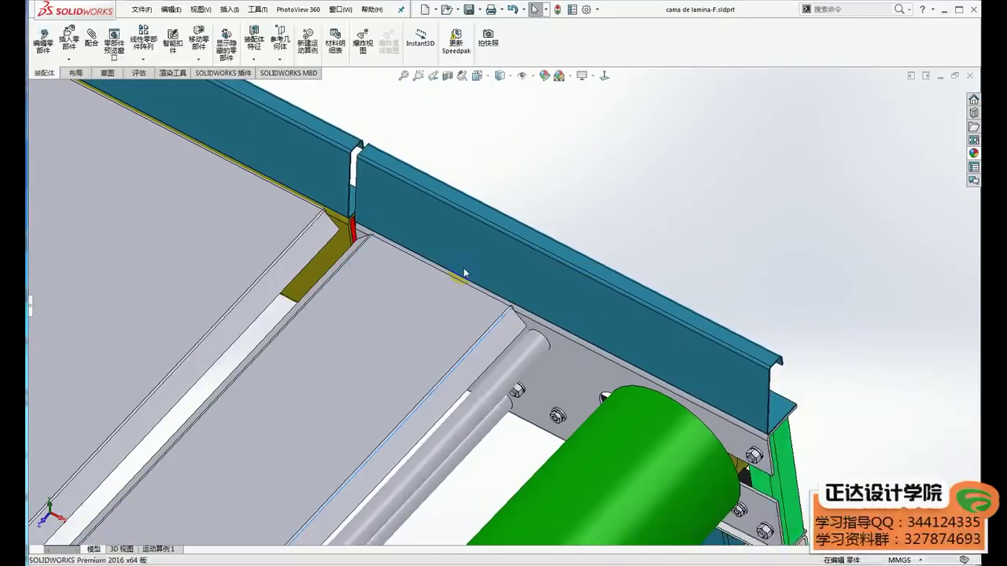
pyautogui.click(510, 291)
pyautogui.moveTo(670, 349)
pyautogui.mouseDown(button='middle')
pyautogui.moveTo(618, 288)
pyautogui.moveTo(642, 303)
pyautogui.moveTo(612, 413)
pyautogui.moveTo(539, 373)
pyautogui.mouseUp(button='middle')
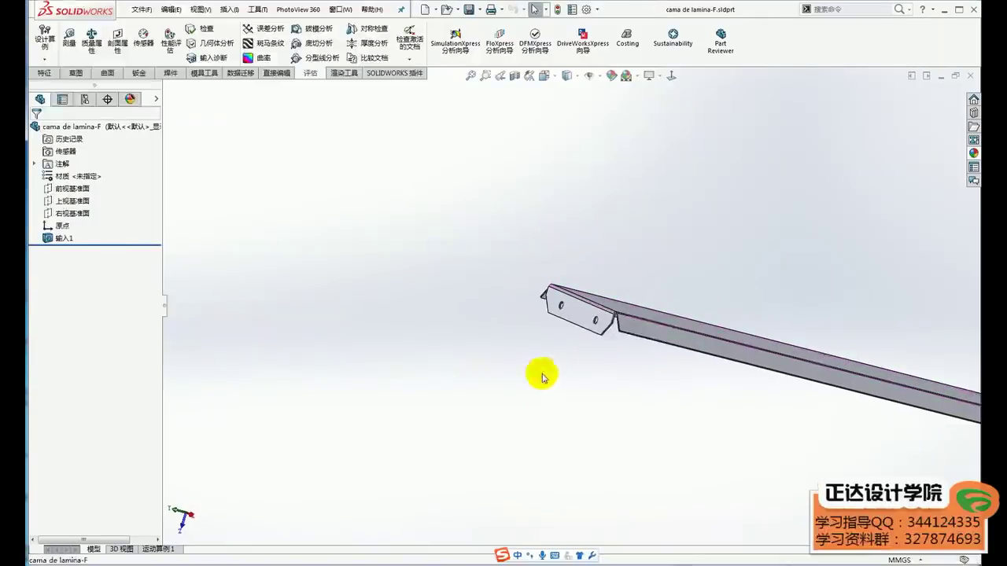
pyautogui.click(557, 319)
pyautogui.moveTo(885, 409)
pyautogui.mouseDown(button='middle')
pyautogui.moveTo(746, 398)
pyautogui.moveTo(776, 349)
pyautogui.mouseUp(button='middle')
pyautogui.scroll(-5, 725, 366)
pyautogui.click(710, 359)
pyautogui.moveTo(674, 371); pyautogui.dragTo(729, 450, button='middle')
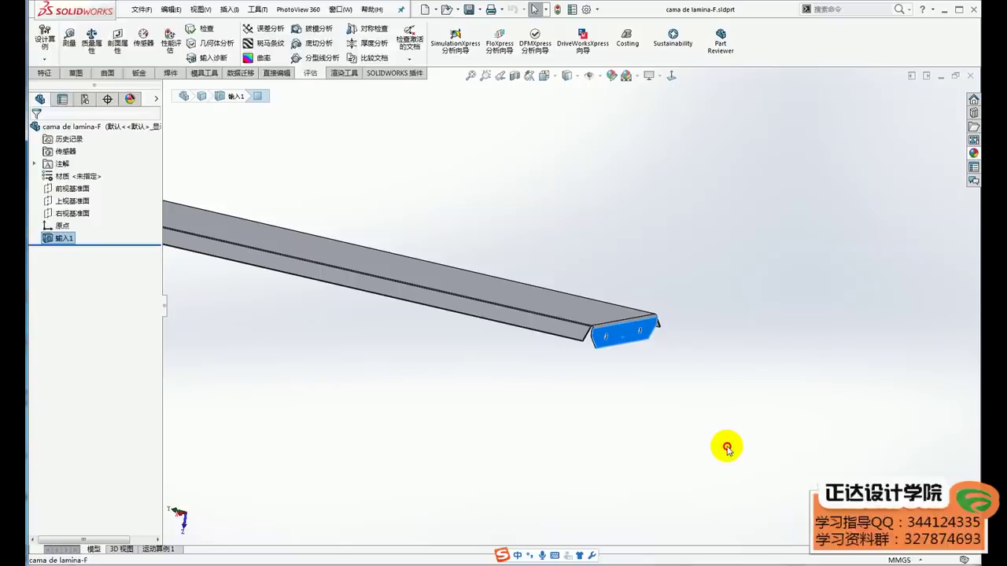
pyautogui.click(727, 449)
# Step: Collapse the FeatureManager tree and stand the plate upright with its far flange on top
pyautogui.moveTo(272, 301)
pyautogui.mouseDown(button='middle')
pyautogui.moveTo(461, 351)
pyautogui.moveTo(377, 296)
pyautogui.moveTo(385, 333)
pyautogui.moveTo(412, 348)
pyautogui.moveTo(445, 348)
pyautogui.moveTo(428, 350)
pyautogui.mouseUp(button='middle')
pyautogui.scroll(-3, 378, 291)
pyautogui.click(165, 307)
pyautogui.scroll(3, 490, 404)
pyautogui.moveTo(490, 405)
pyautogui.mouseDown(button='middle')
pyautogui.moveTo(575, 342)
pyautogui.moveTo(494, 326)
pyautogui.mouseUp(button='middle')
pyautogui.scroll(-3, 637, 339)
pyautogui.moveTo(636, 339)
pyautogui.mouseDown(button='middle')
pyautogui.moveTo(506, 240)
pyautogui.moveTo(551, 404)
pyautogui.moveTo(462, 248)
pyautogui.moveTo(416, 259)
pyautogui.moveTo(461, 234)
pyautogui.mouseUp(button='middle')
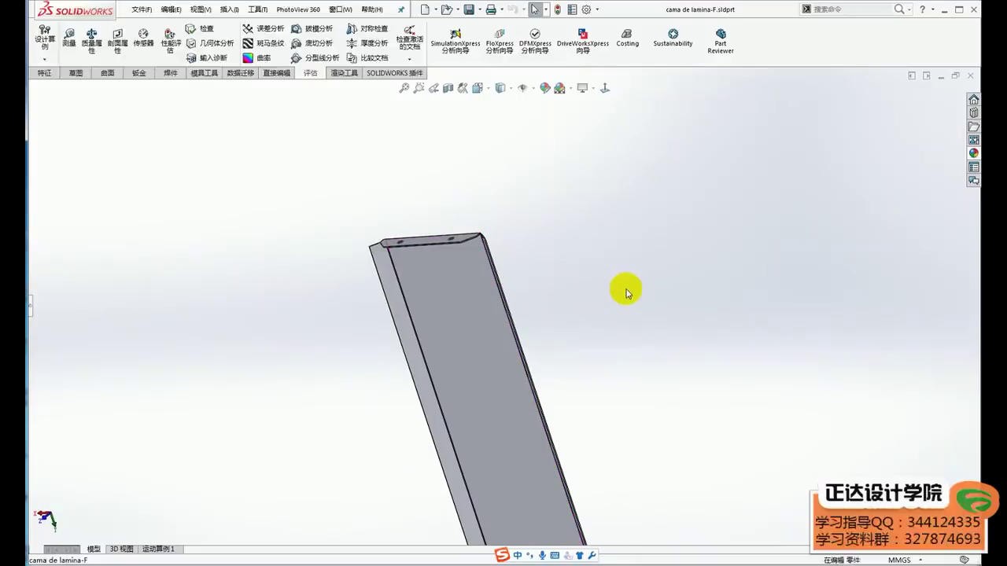
# Step: Zoom out and turn the whole plate to lie lengthwise
pyautogui.scroll(-1, 434, 202)
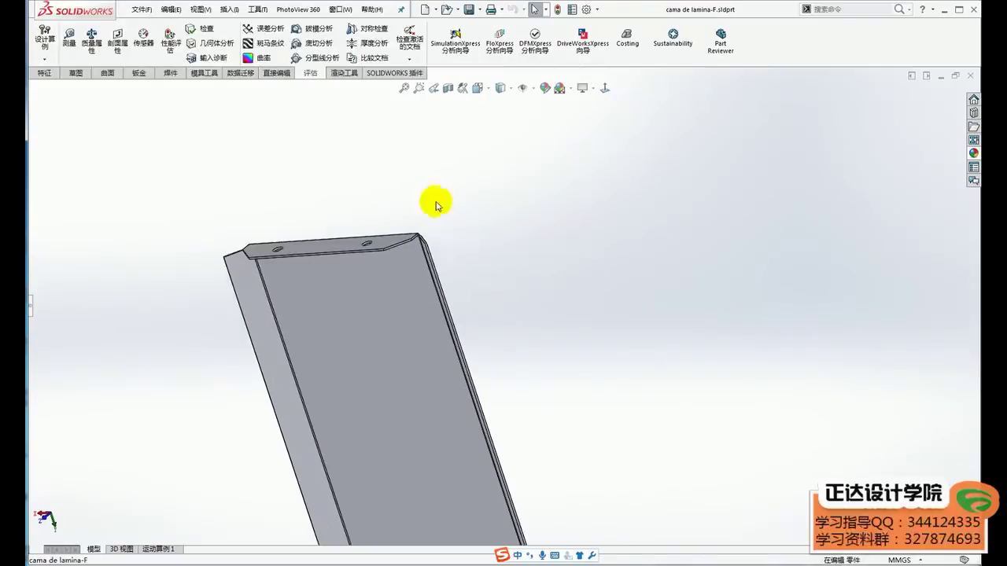
pyautogui.scroll(-3, 488, 353)
pyautogui.scroll(-2, 490, 360)
pyautogui.scroll(-2, 488, 308)
pyautogui.scroll(-1, 488, 309)
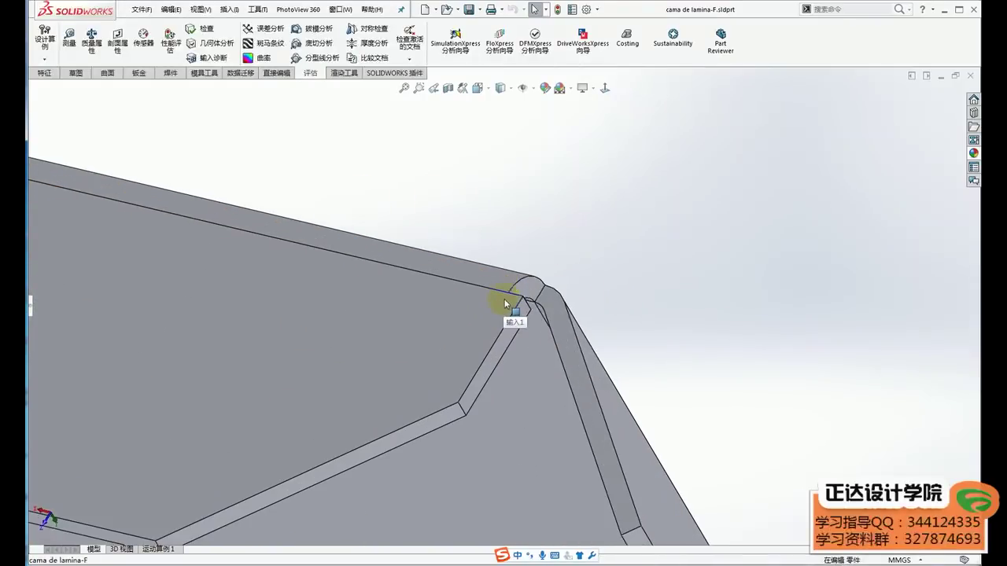
pyautogui.scroll(2, 513, 363)
pyautogui.scroll(3, 500, 367)
pyautogui.scroll(2, 479, 449)
pyautogui.moveTo(449, 416)
pyautogui.mouseDown(button='middle')
pyautogui.moveTo(499, 315)
pyautogui.moveTo(546, 479)
pyautogui.moveTo(552, 422)
pyautogui.moveTo(587, 348)
pyautogui.moveTo(616, 338)
pyautogui.moveTo(622, 438)
pyautogui.moveTo(722, 402)
pyautogui.moveTo(614, 382)
pyautogui.moveTo(622, 458)
pyautogui.mouseUp(button='middle')
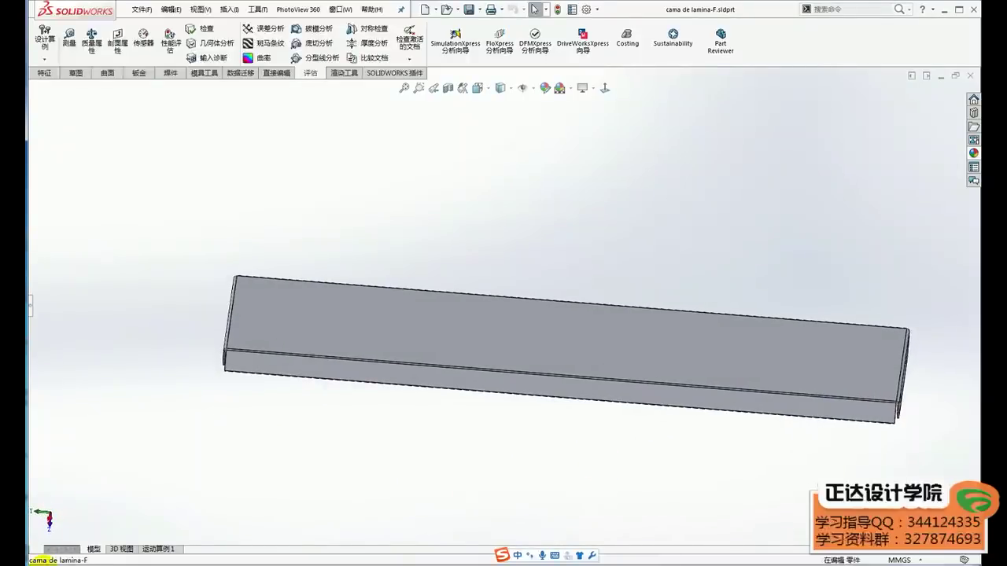
# Step: Mark up the plate with screen-pen arrows and strokes, then clear them and settle the view
pyautogui.moveTo(506, 208); pyautogui.dragTo(515, 337)
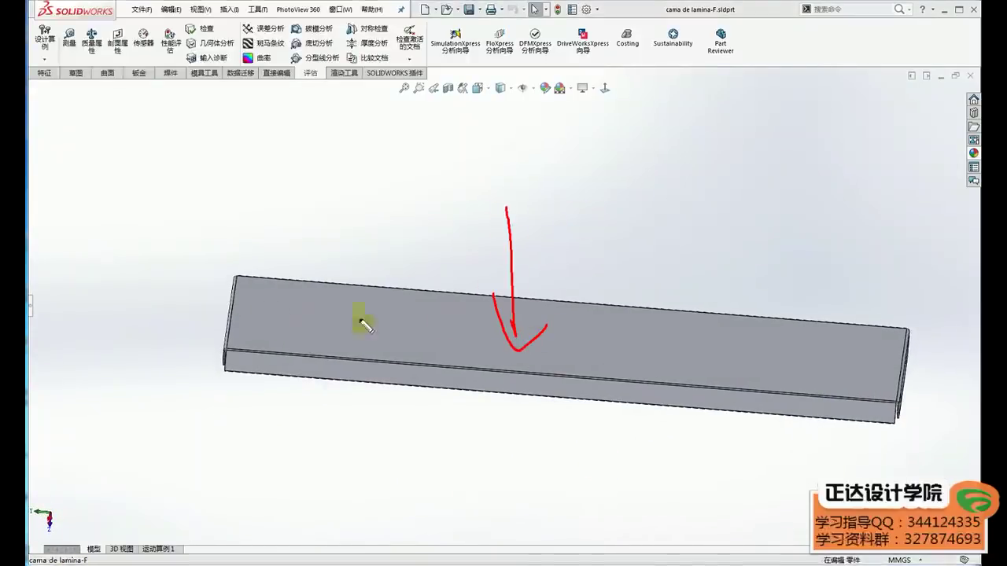
pyautogui.moveTo(228, 343); pyautogui.dragTo(449, 295)
pyautogui.moveTo(234, 268); pyautogui.dragTo(452, 328)
pyautogui.moveTo(519, 316)
pyautogui.mouseDown()
pyautogui.moveTo(808, 304)
pyautogui.moveTo(842, 377)
pyautogui.mouseUp()
pyautogui.moveTo(196, 71); pyautogui.dragTo(89, 177)
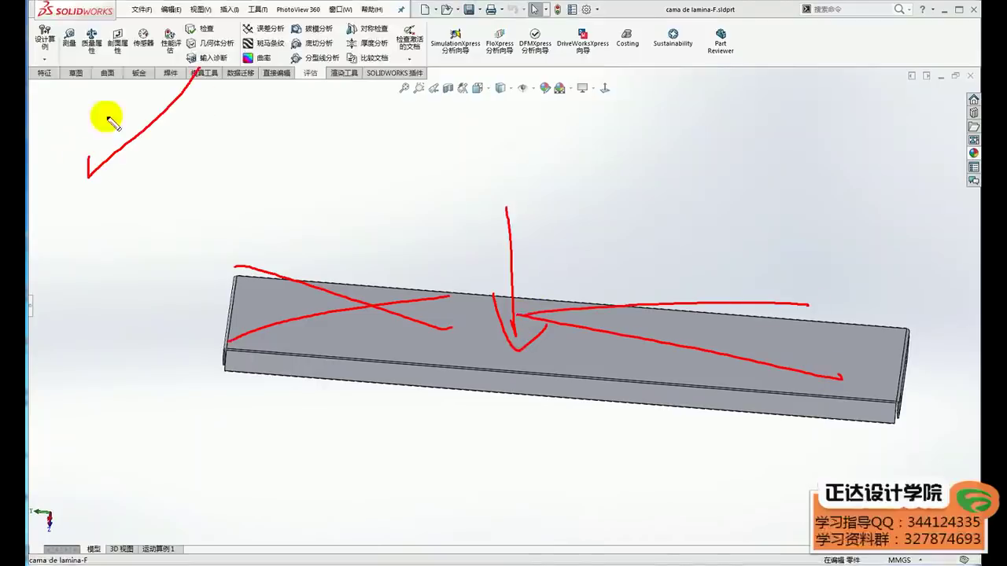
pyautogui.moveTo(108, 117); pyautogui.dragTo(180, 185)
pyautogui.moveTo(219, 114); pyautogui.dragTo(242, 161)
pyautogui.moveTo(141, 272)
pyautogui.mouseDown()
pyautogui.moveTo(114, 287)
pyautogui.moveTo(209, 259)
pyautogui.mouseUp()
pyautogui.moveTo(220, 219); pyautogui.dragTo(204, 272)
pyautogui.press('Escape')
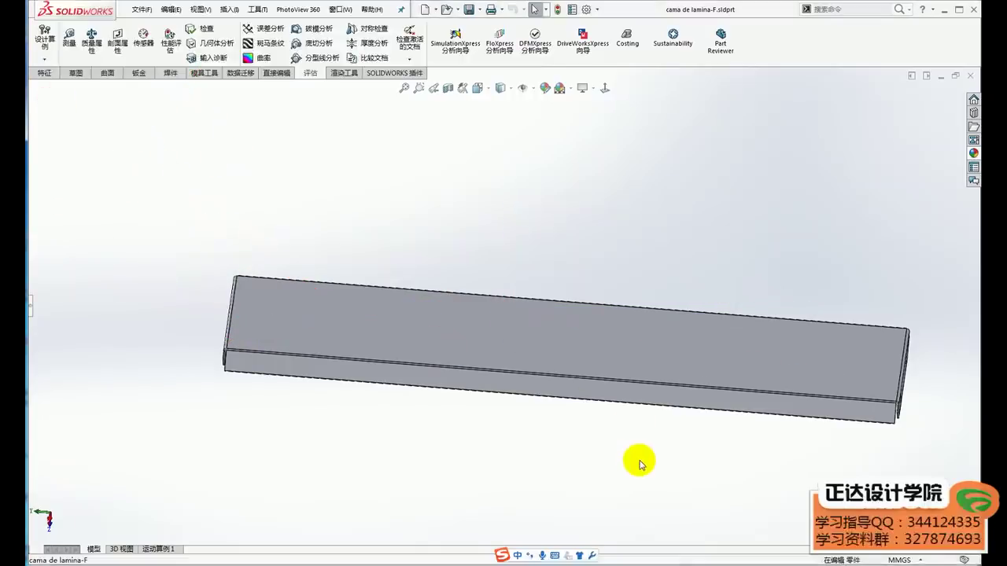
pyautogui.scroll(-2, 744, 271)
pyautogui.scroll(-2, 767, 307)
pyautogui.scroll(4, 778, 331)
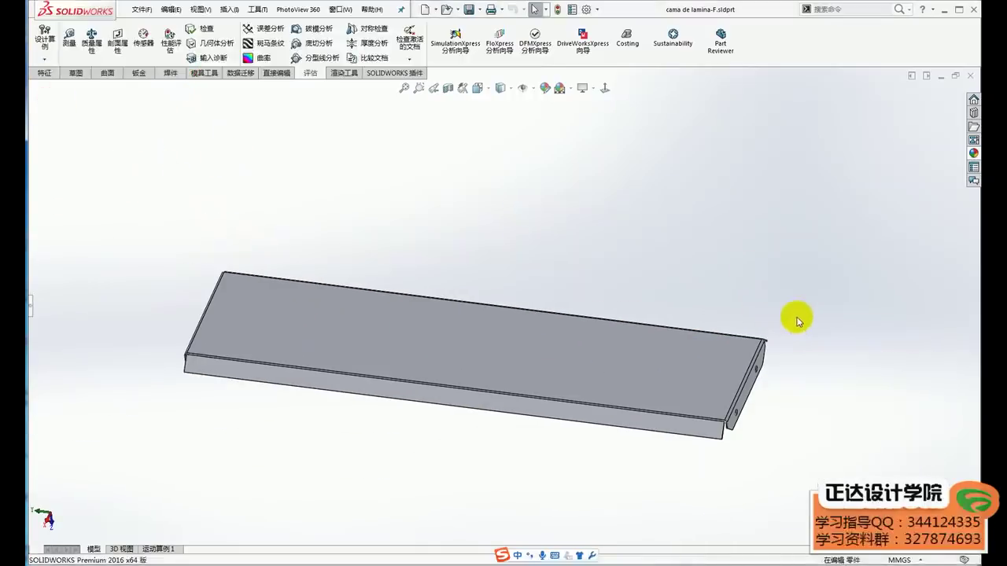
# Step: Close the plate part, return to the assembly and fit the whole conveyor, flattening its slope
pyautogui.click(970, 76)
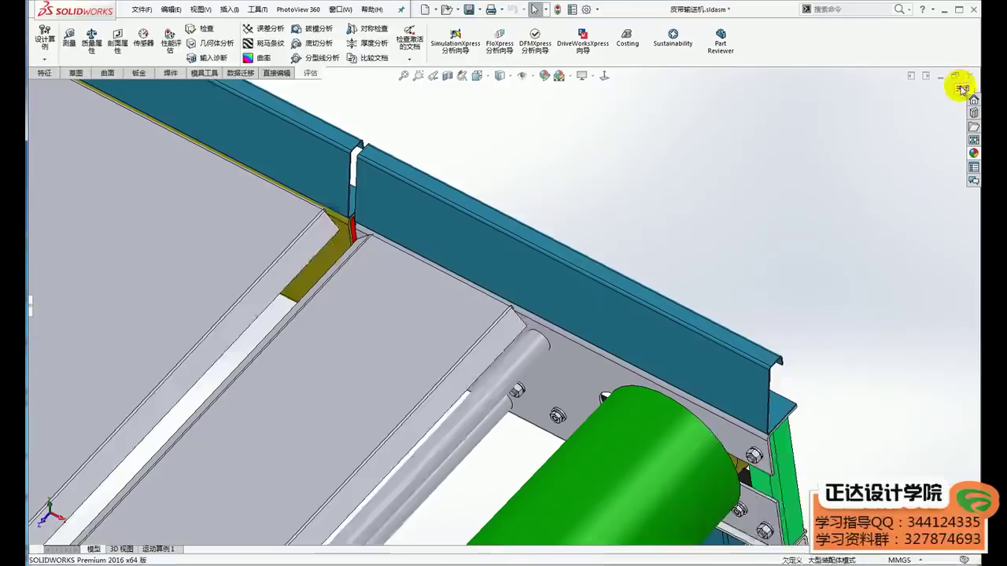
pyautogui.scroll(3, 712, 377)
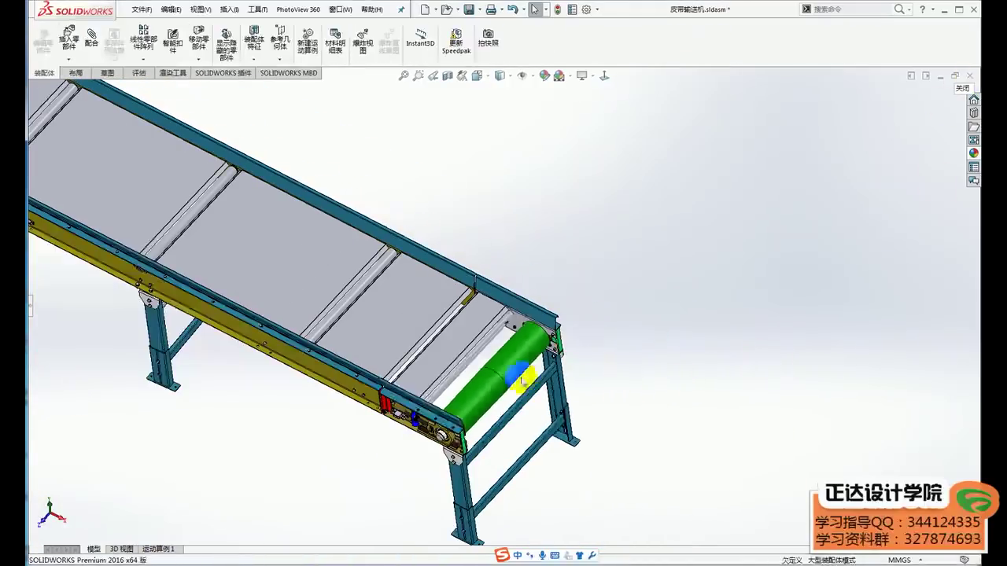
pyautogui.press('f')
pyautogui.moveTo(314, 188); pyautogui.dragTo(310, 175, button='middle')
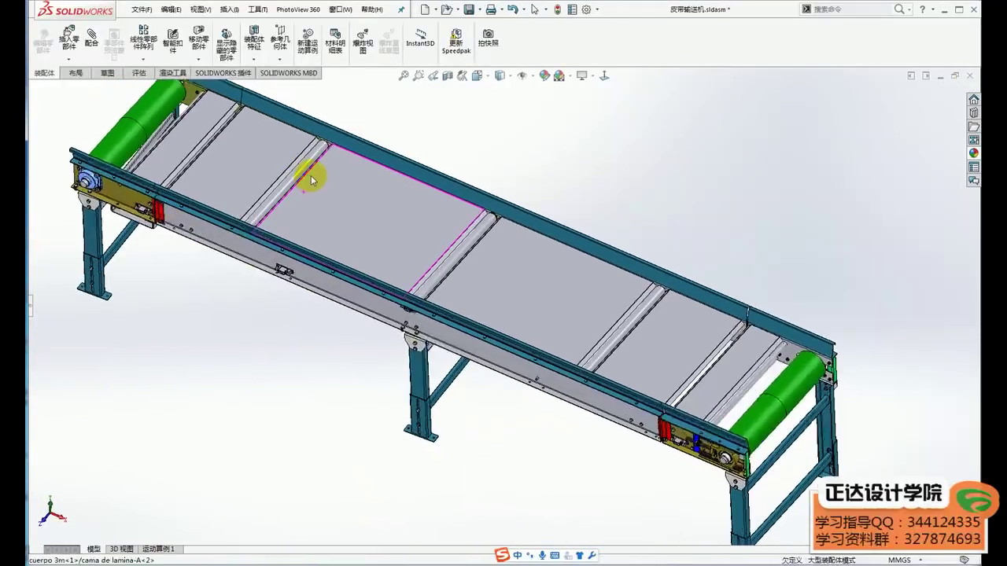
pyautogui.scroll(-3, 618, 297)
pyautogui.scroll(-2, 645, 292)
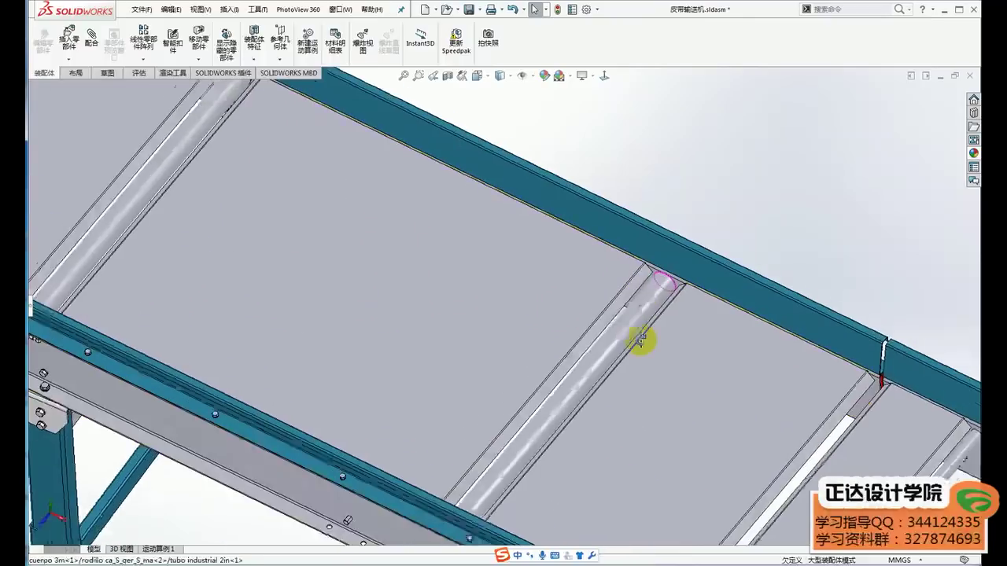
pyautogui.scroll(-2, 640, 341)
pyautogui.scroll(-2, 654, 365)
pyautogui.scroll(2, 645, 295)
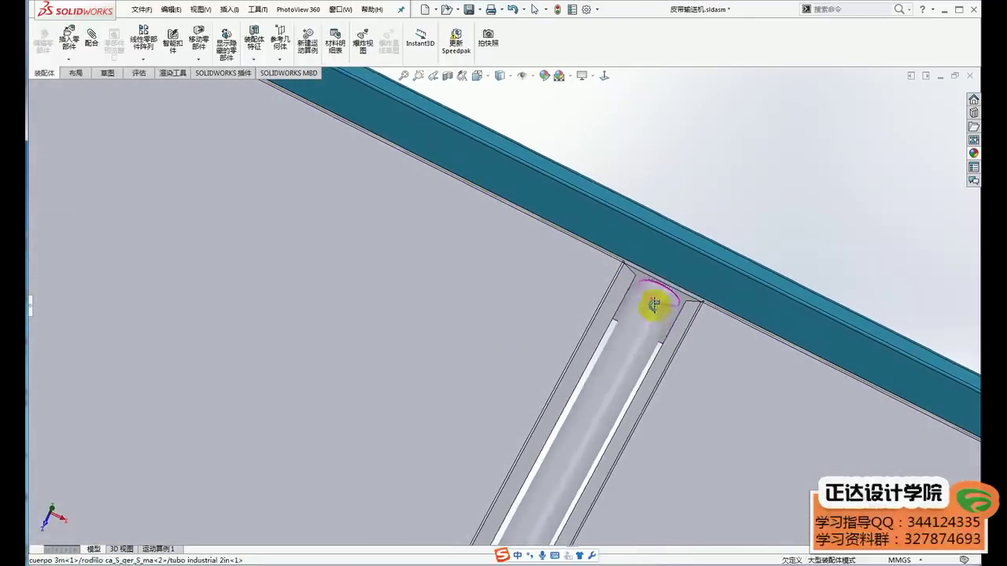
# Step: Select a roller tube to check its diameter, then deselect it
pyautogui.click(652, 320)
pyautogui.scroll(2, 629, 341)
pyautogui.scroll(2, 629, 340)
pyautogui.scroll(-1, 509, 355)
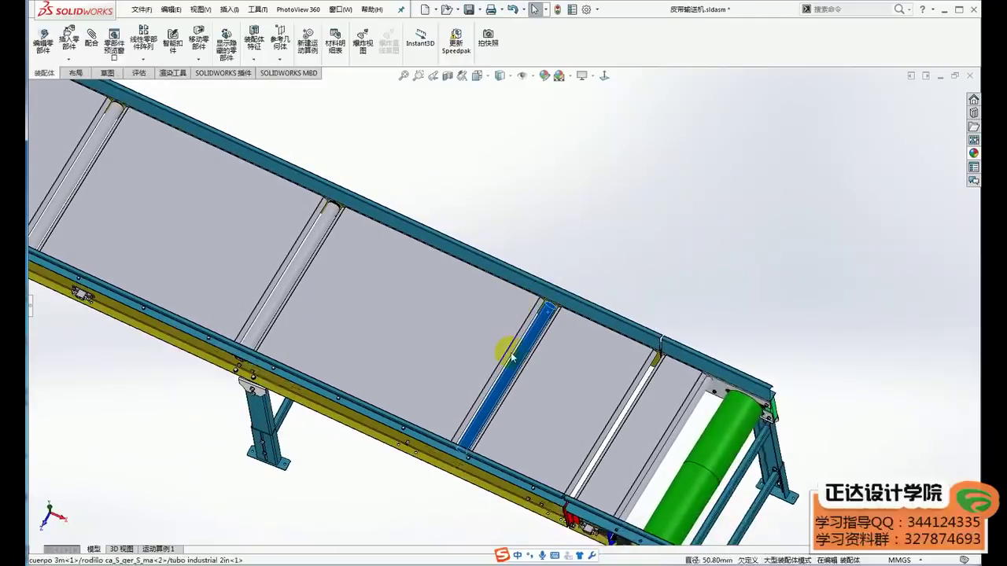
pyautogui.click(288, 284)
# Step: Refit the conveyor, zoom in on a bed crossbar and select it for a closer look
pyautogui.press('f')
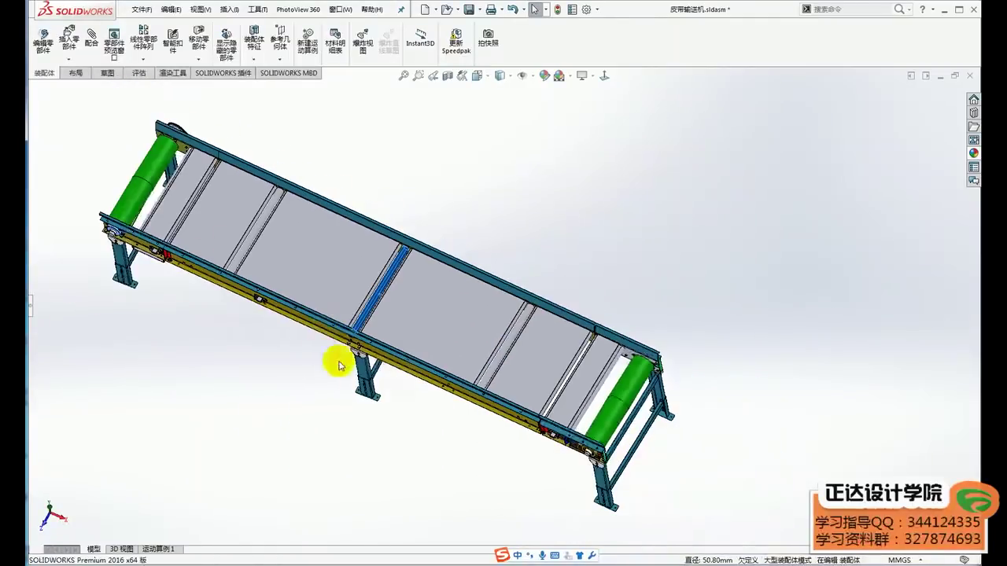
pyautogui.scroll(-1, 428, 373)
pyautogui.scroll(-1, 503, 425)
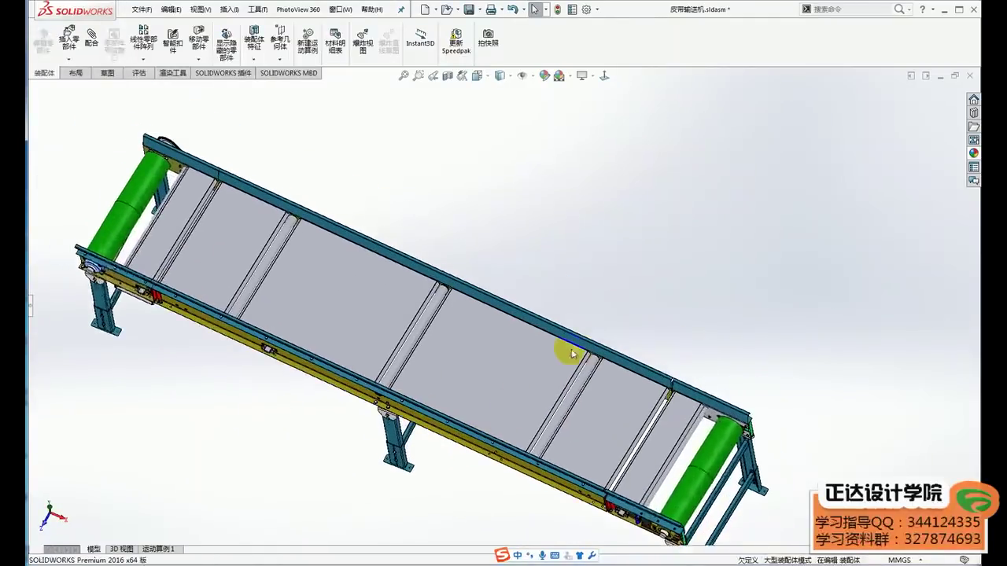
pyautogui.scroll(-2, 582, 370)
pyautogui.scroll(1, 611, 348)
pyautogui.scroll(1, 611, 375)
pyautogui.scroll(1, 598, 378)
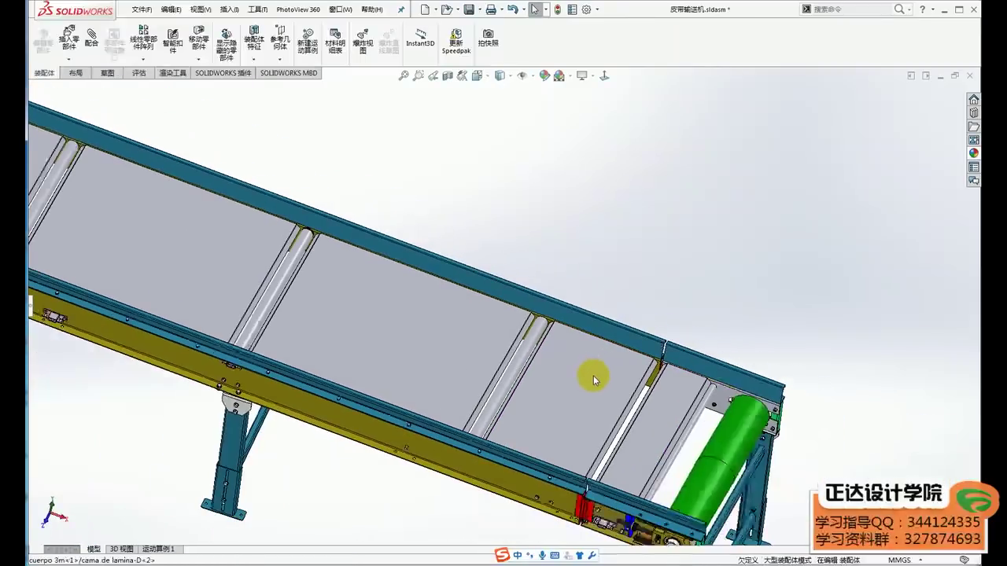
pyautogui.scroll(-1, 551, 354)
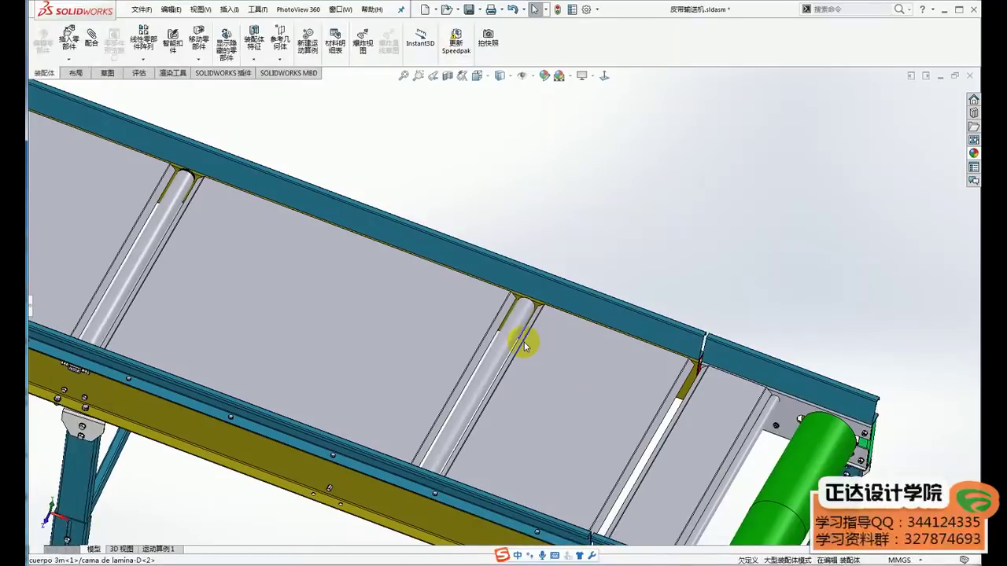
pyautogui.scroll(2, 551, 243)
pyautogui.scroll(2, 540, 292)
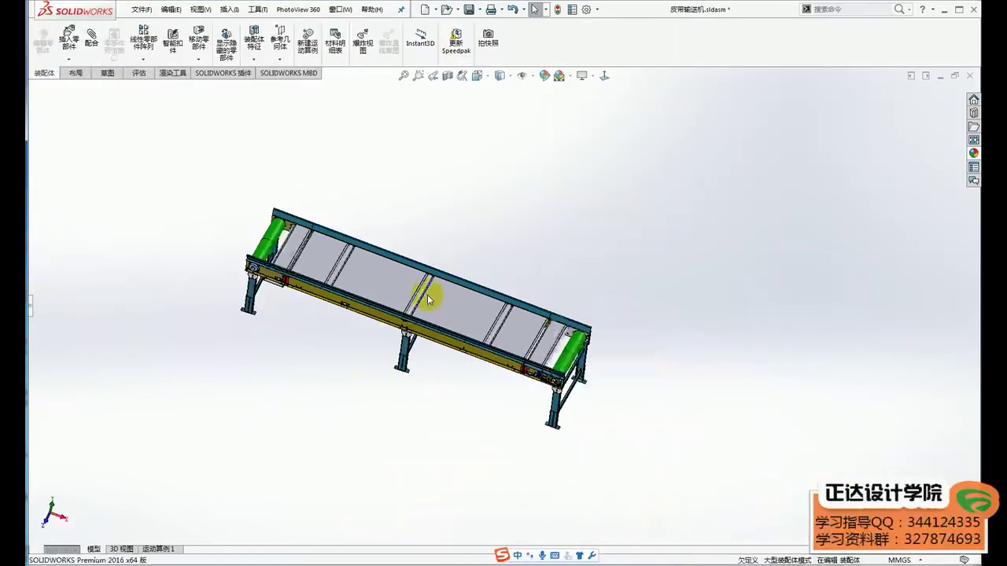
pyautogui.scroll(-3, 456, 319)
pyautogui.scroll(1, 443, 333)
pyautogui.scroll(1, 439, 338)
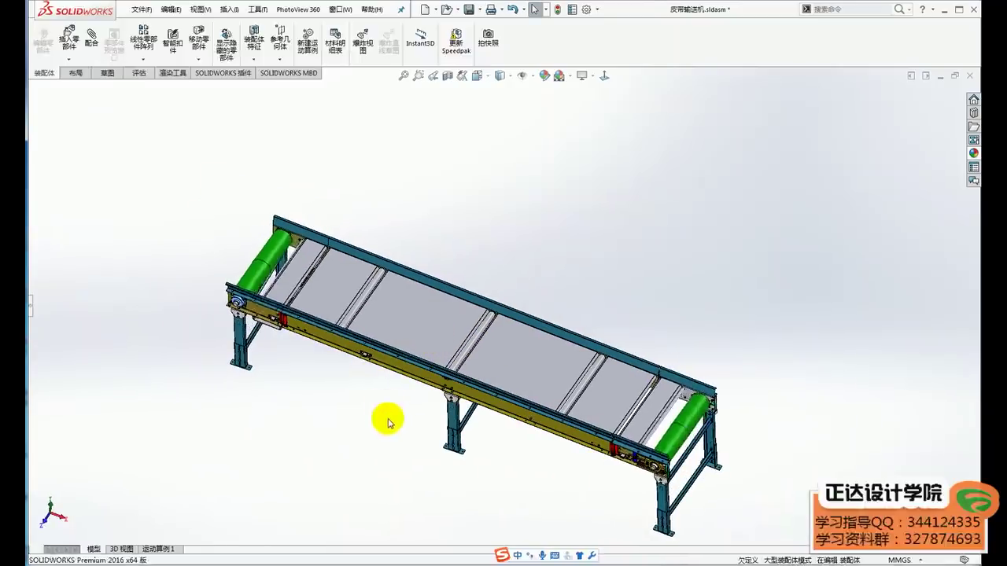
pyautogui.scroll(-2, 443, 322)
pyautogui.scroll(-2, 472, 355)
pyautogui.click(475, 362)
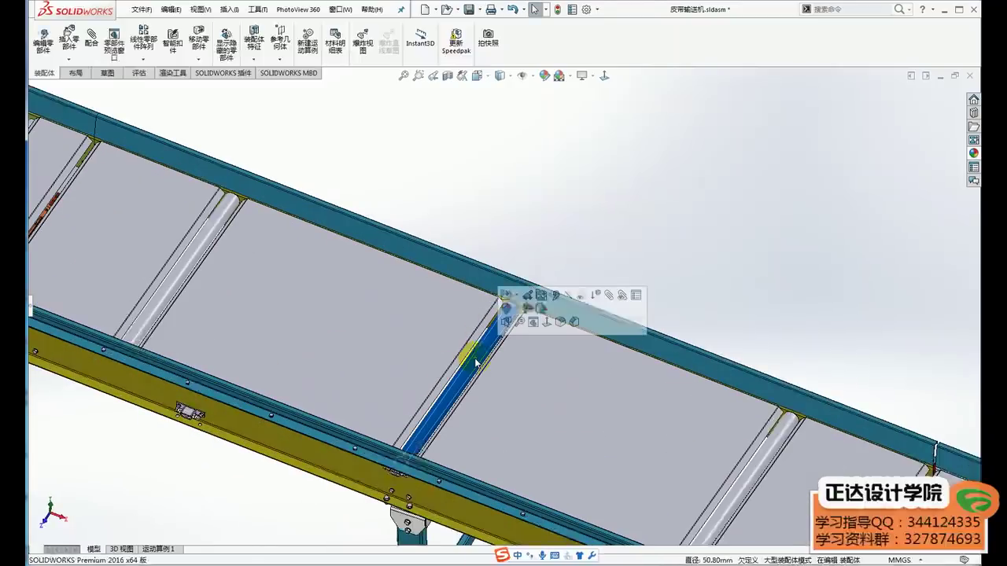
pyautogui.scroll(5, 475, 363)
pyautogui.press('Escape')
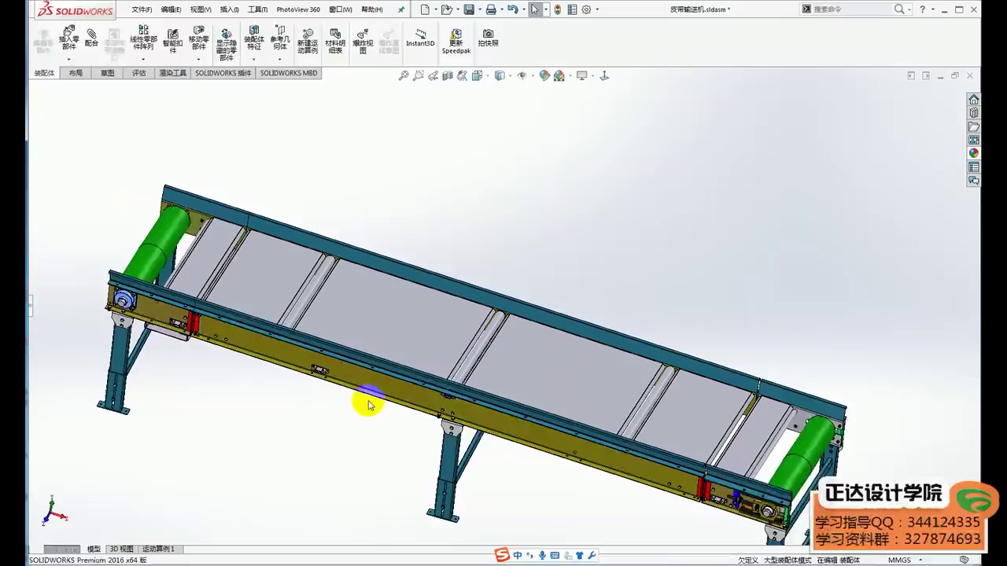
# Step: Orbit the conveyor to a low view of its underside and motor drive
pyautogui.scroll(2, 578, 455)
pyautogui.moveTo(583, 438); pyautogui.dragTo(589, 346, button='middle')
pyautogui.scroll(-3, 611, 262)
pyautogui.moveTo(611, 262); pyautogui.dragTo(229, 344, button='middle')
# Step: Select two return rollers along the frame's underside to inspect them
pyautogui.scroll(2, 327, 308)
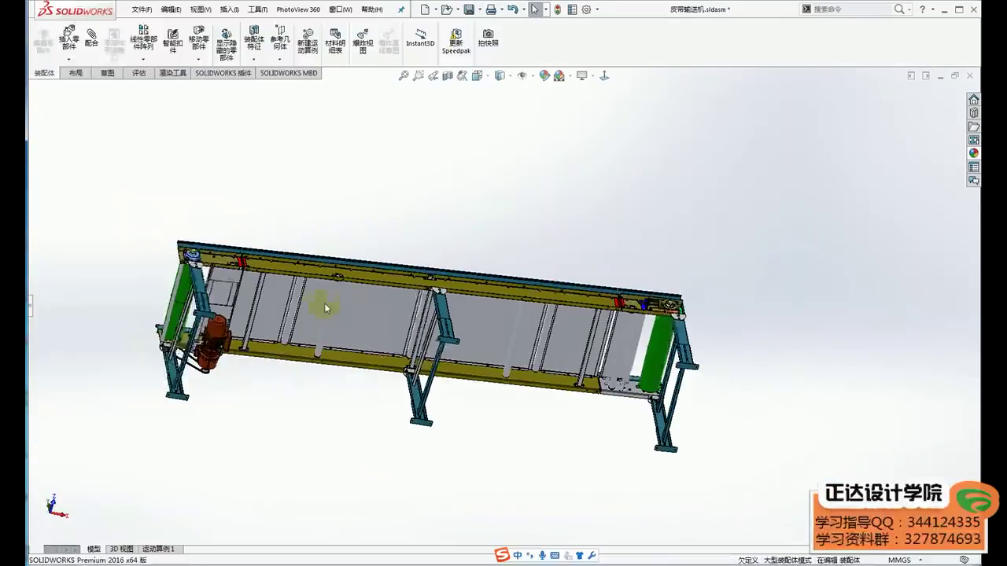
pyautogui.scroll(-3, 326, 308)
pyautogui.scroll(-1, 346, 303)
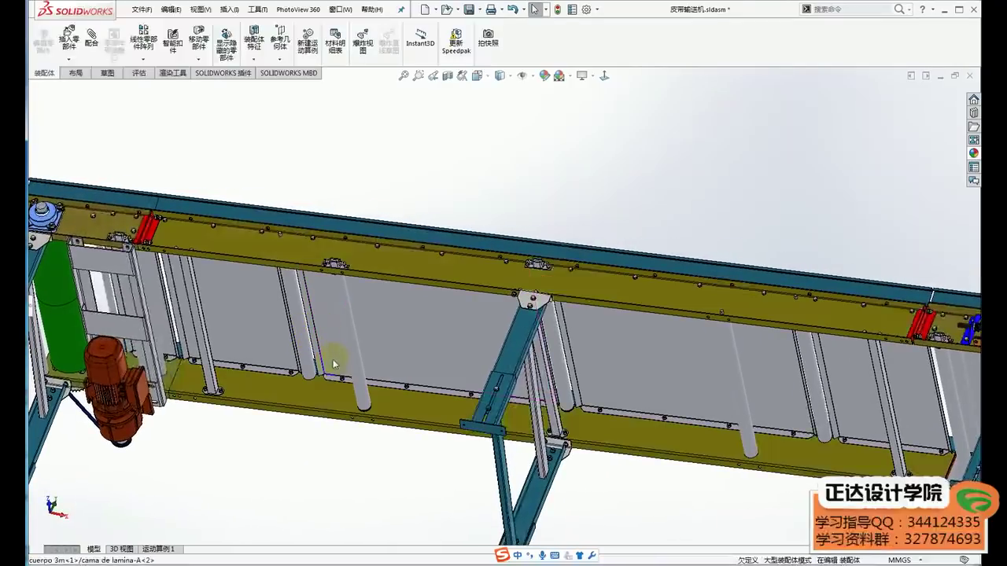
pyautogui.click(348, 364)
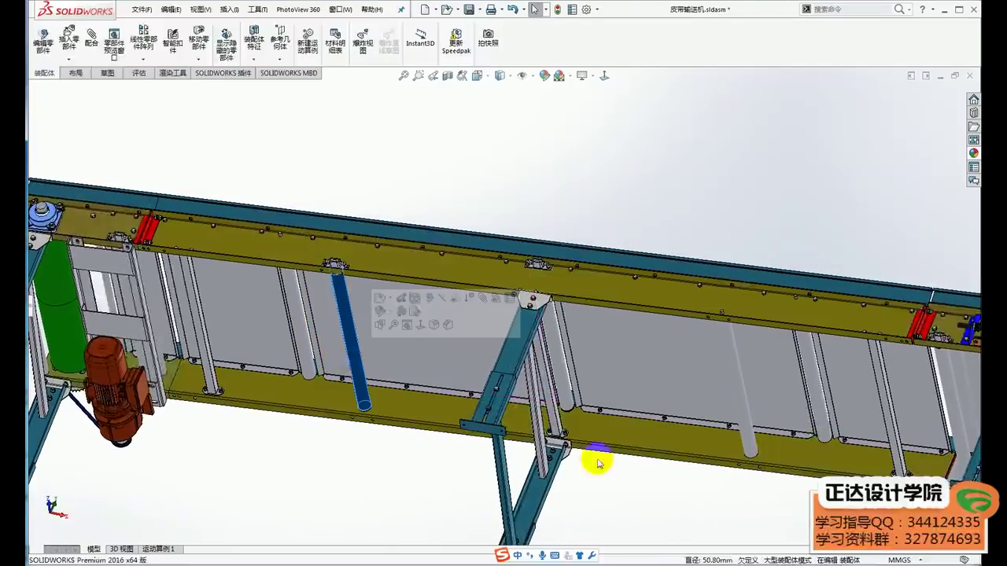
pyautogui.click(743, 417)
pyautogui.scroll(3, 705, 425)
pyautogui.scroll(-3, 714, 370)
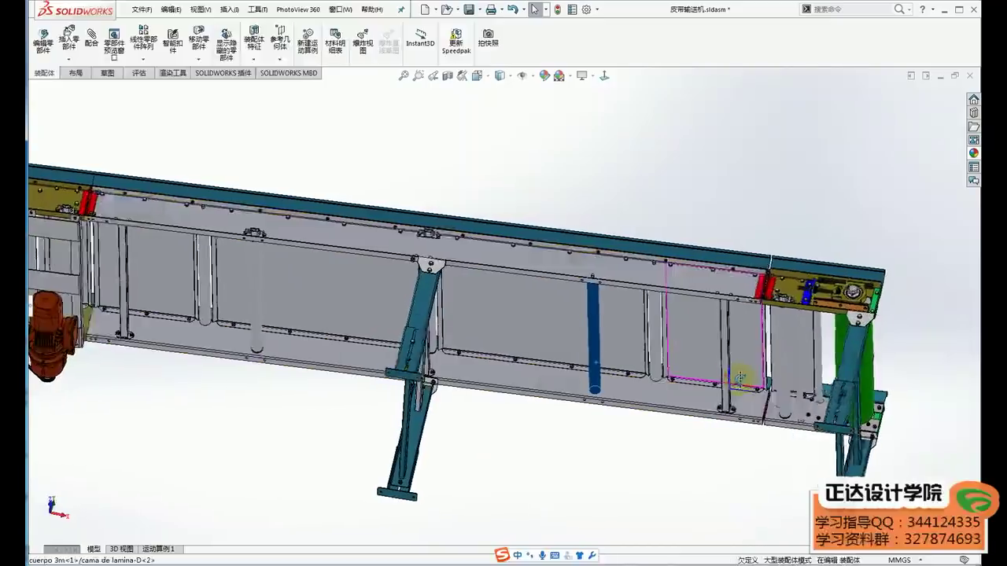
pyautogui.moveTo(742, 371); pyautogui.dragTo(759, 385, button='middle')
pyautogui.scroll(2, 724, 464)
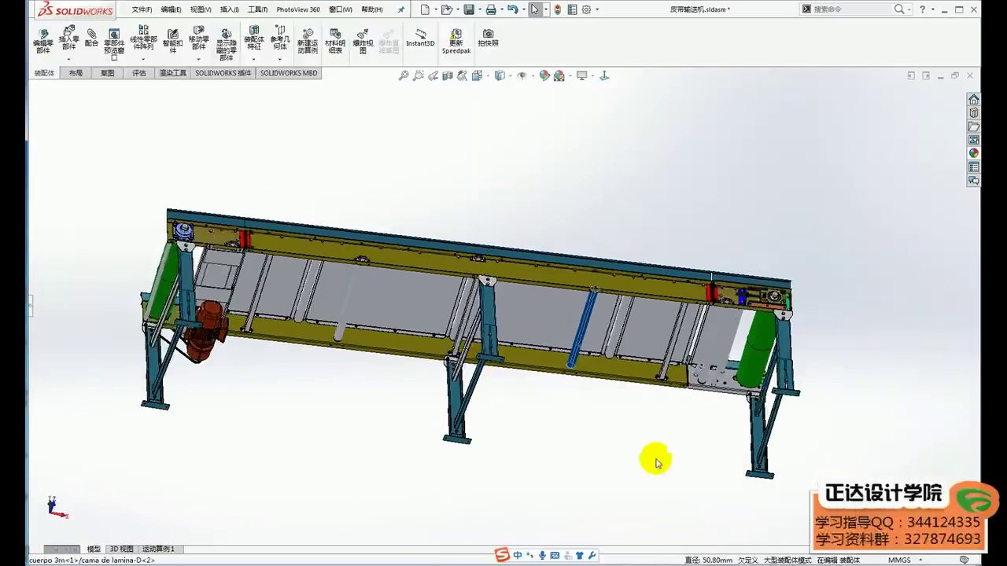
pyautogui.scroll(2, 598, 283)
# Step: Undo the last edit to bring the green belt back, then select the belt
pyautogui.click(512, 9)
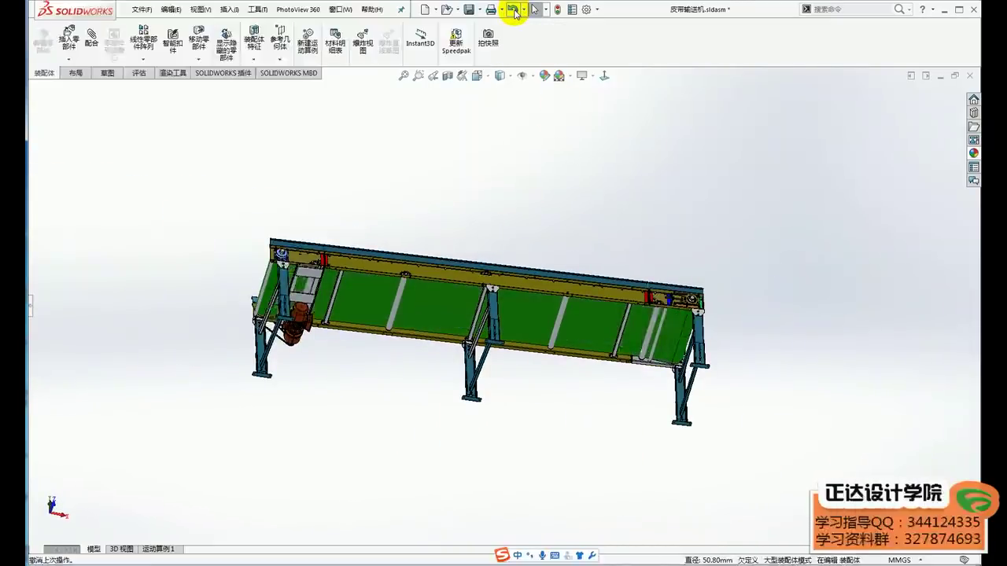
pyautogui.scroll(-3, 434, 272)
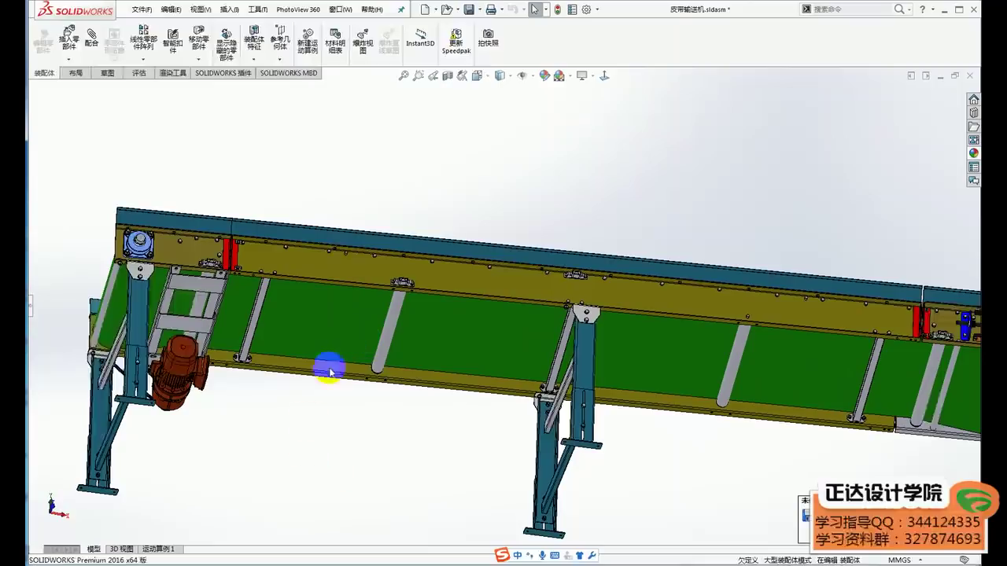
pyautogui.scroll(3, 328, 362)
pyautogui.click(394, 324)
pyautogui.scroll(-1, 396, 320)
pyautogui.scroll(-1, 397, 313)
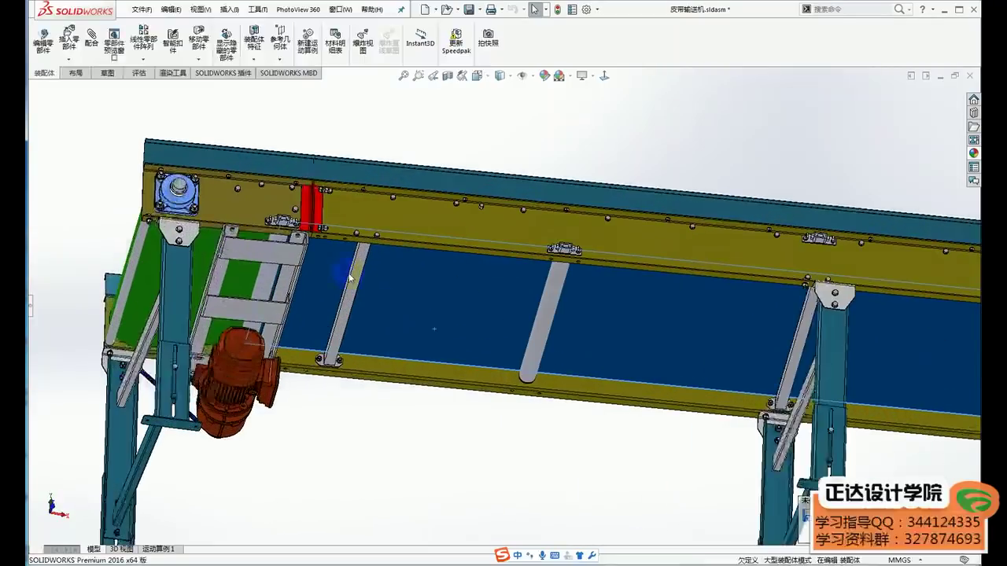
pyautogui.scroll(-1, 385, 318)
# Step: Select a return roller near the drive end and zoom around it
pyautogui.click(352, 363)
pyautogui.scroll(2, 895, 411)
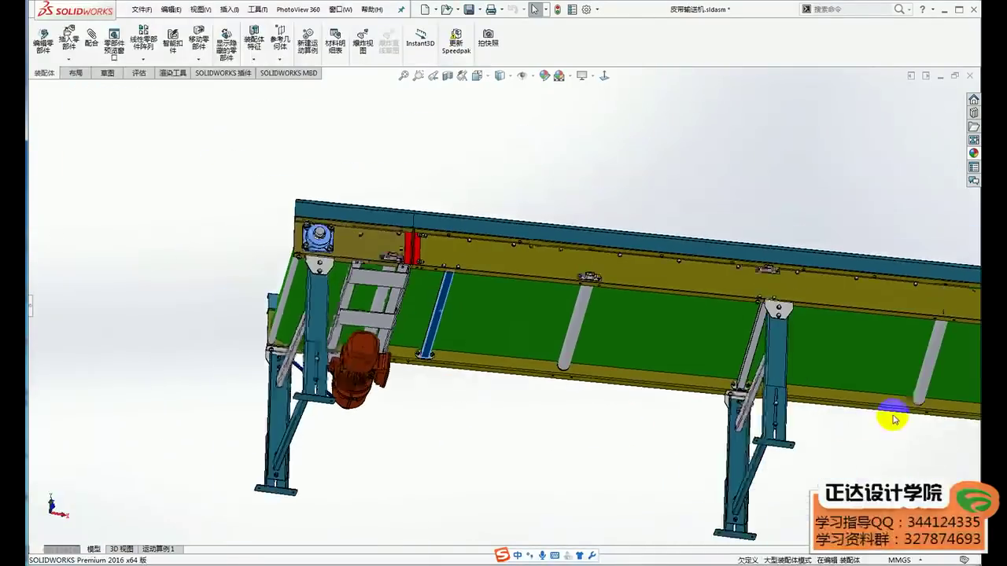
pyautogui.scroll(1, 786, 342)
pyautogui.scroll(-2, 724, 339)
pyautogui.scroll(-1, 708, 342)
pyautogui.scroll(-2, 653, 362)
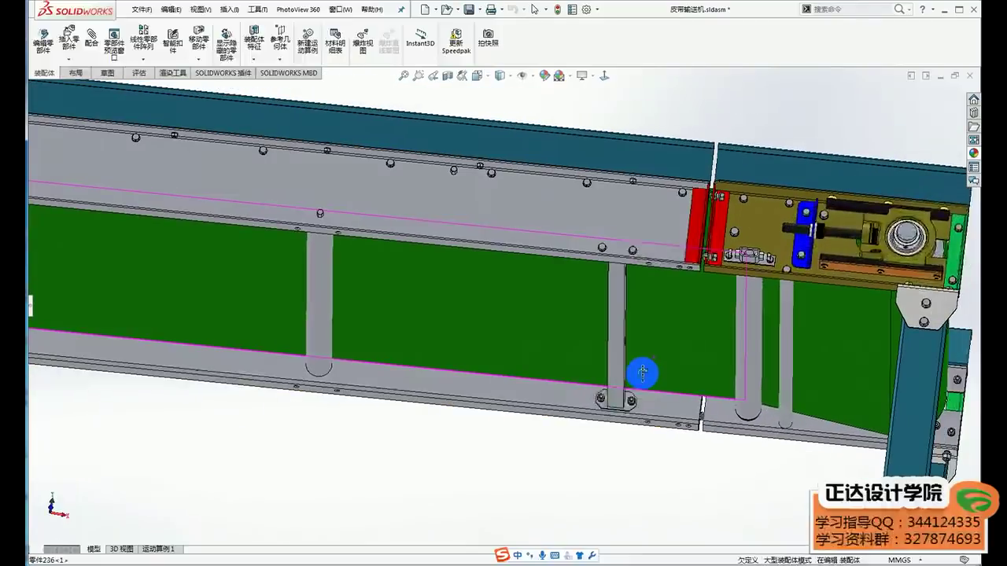
# Step: Inspect the vertical bars at the tail-end frame splice, selecting and clearing each
pyautogui.click(614, 370)
pyautogui.scroll(2, 613, 369)
pyautogui.click(539, 415)
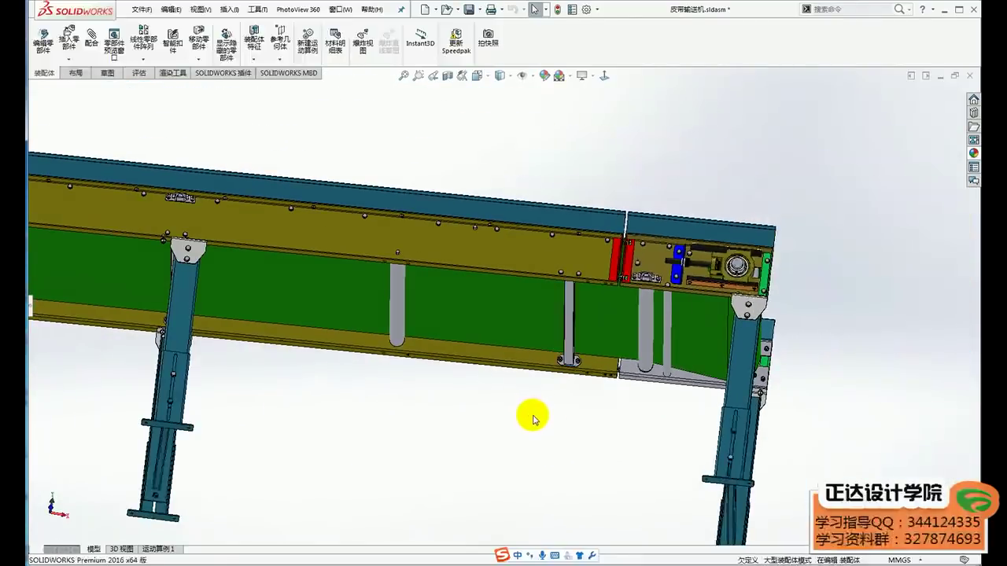
pyautogui.scroll(2, 519, 415)
pyautogui.scroll(-1, 170, 276)
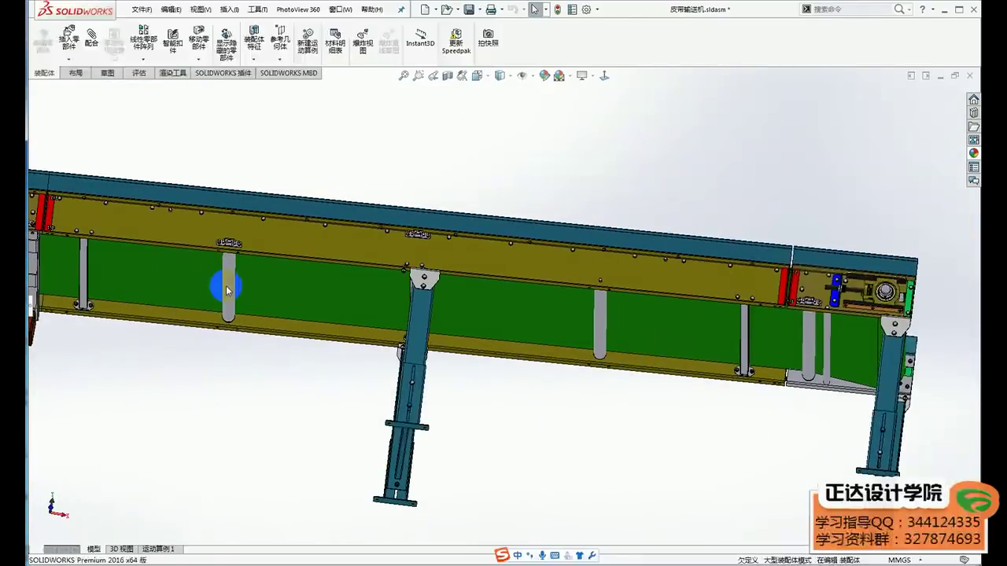
pyautogui.click(594, 315)
pyautogui.scroll(1, 580, 394)
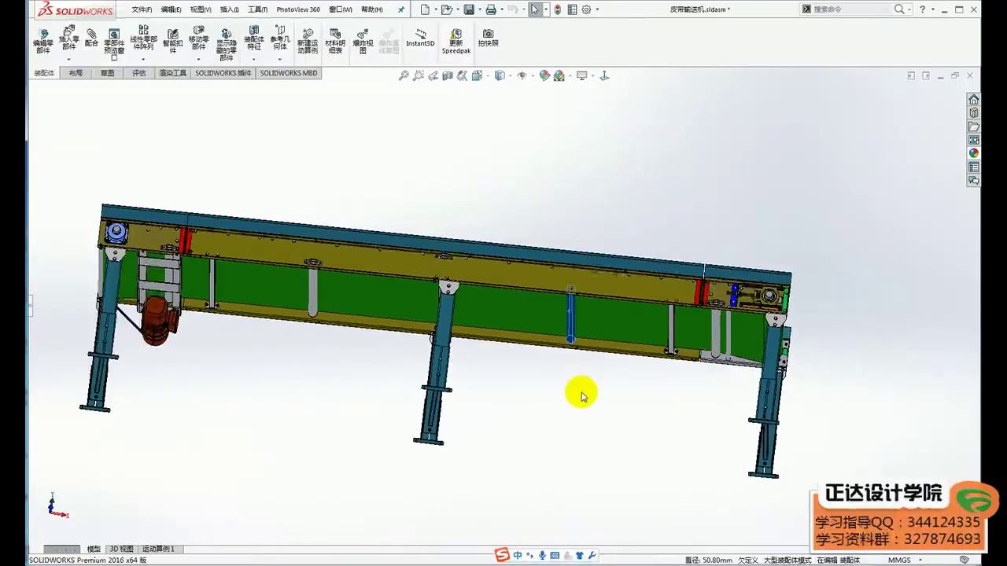
pyautogui.click(579, 387)
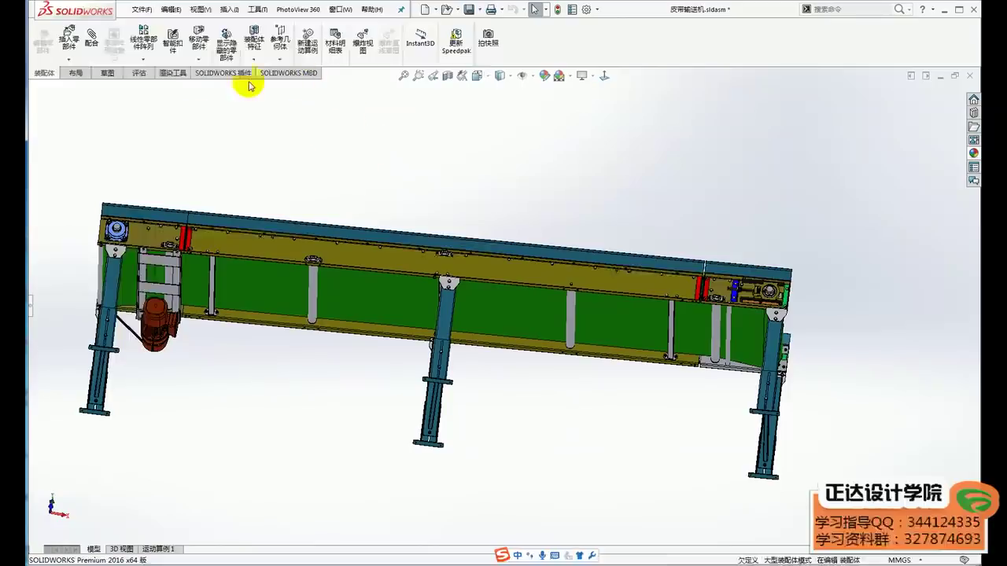
# Step: Measure the 1485.84 mm spacing between two return roller faces with the Measure tool
pyautogui.click(139, 74)
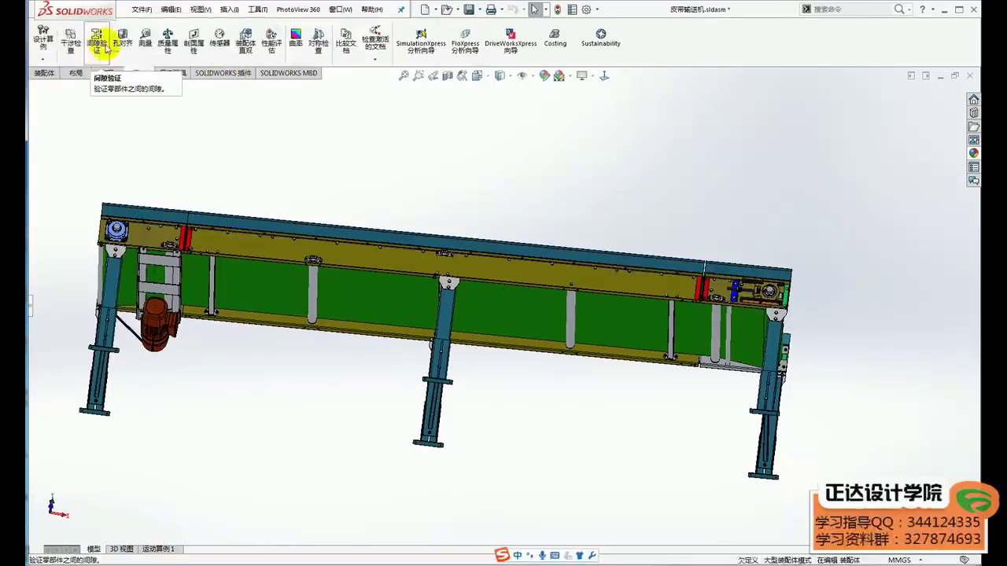
pyautogui.click(145, 38)
pyautogui.scroll(3, 525, 302)
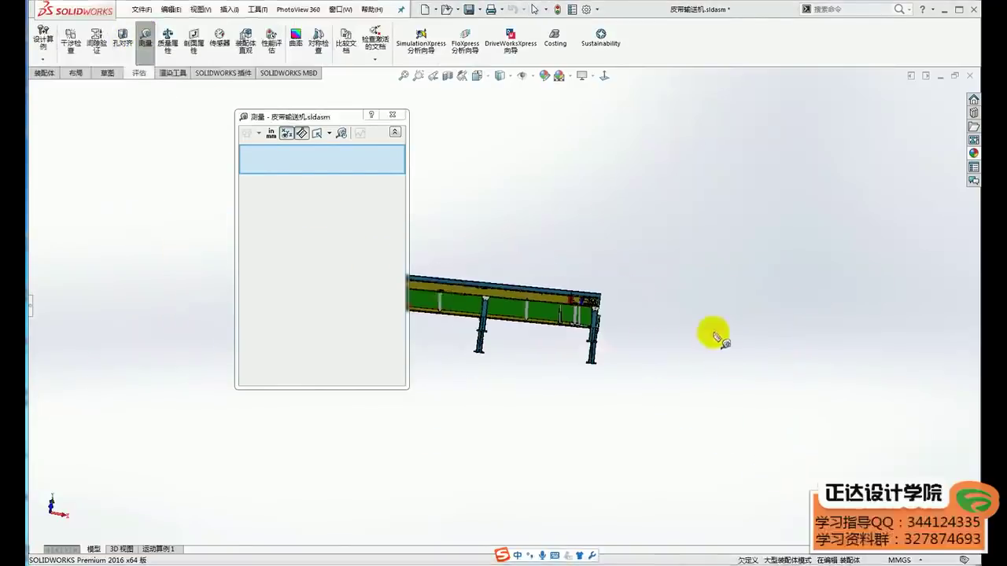
pyautogui.scroll(-2, 449, 300)
pyautogui.scroll(-2, 448, 306)
pyautogui.click(446, 311)
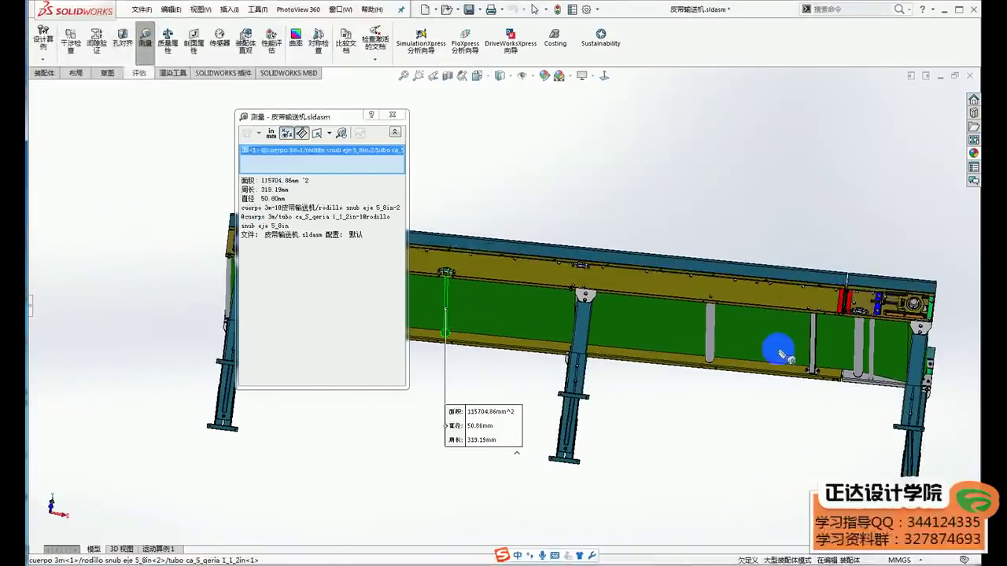
pyautogui.click(710, 334)
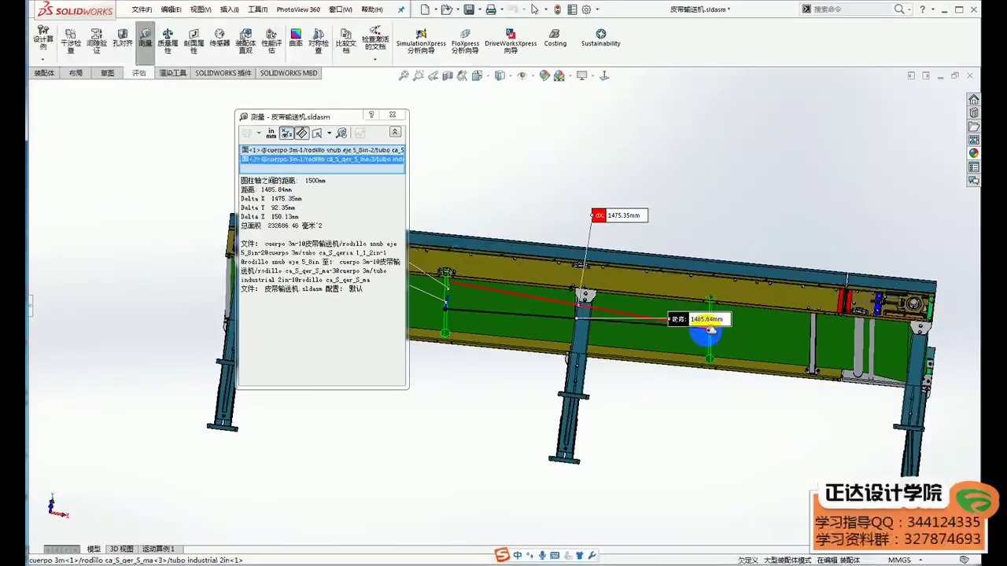
pyautogui.click(393, 128)
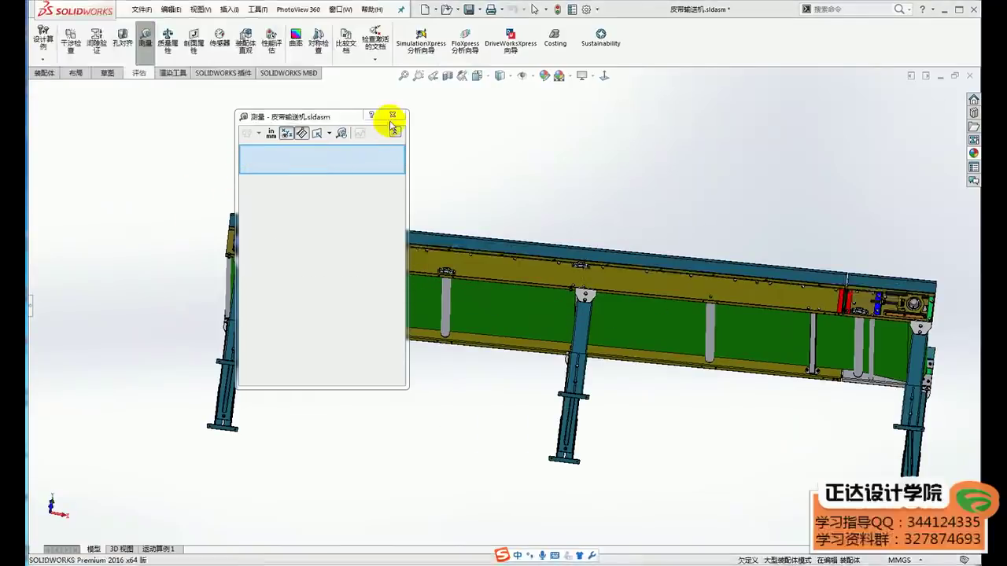
pyautogui.click(392, 115)
# Step: Orbit to a side-on view, hide the conveyor belt and select a bed plate beneath it
pyautogui.moveTo(392, 126); pyautogui.dragTo(589, 262, button='middle')
pyautogui.scroll(2, 606, 349)
pyautogui.scroll(-2, 606, 348)
pyautogui.moveTo(551, 315); pyautogui.dragTo(528, 440, button='middle')
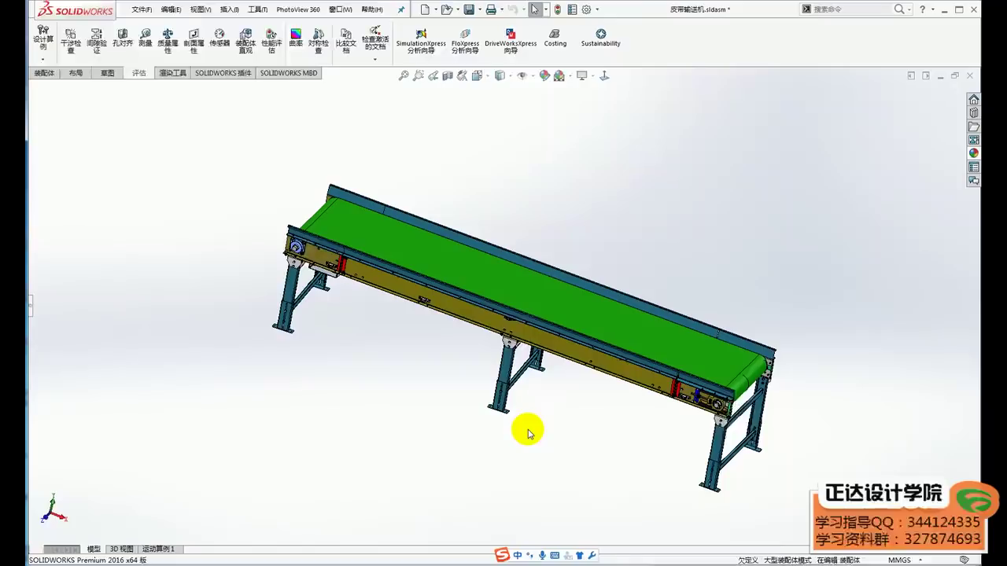
pyautogui.moveTo(541, 380); pyautogui.dragTo(479, 347, button='middle')
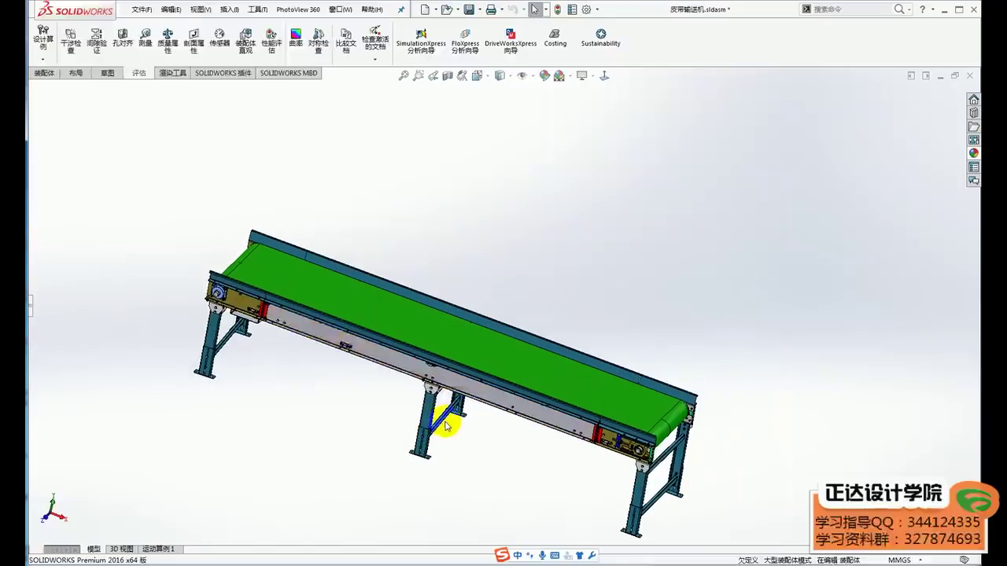
pyautogui.click(479, 347)
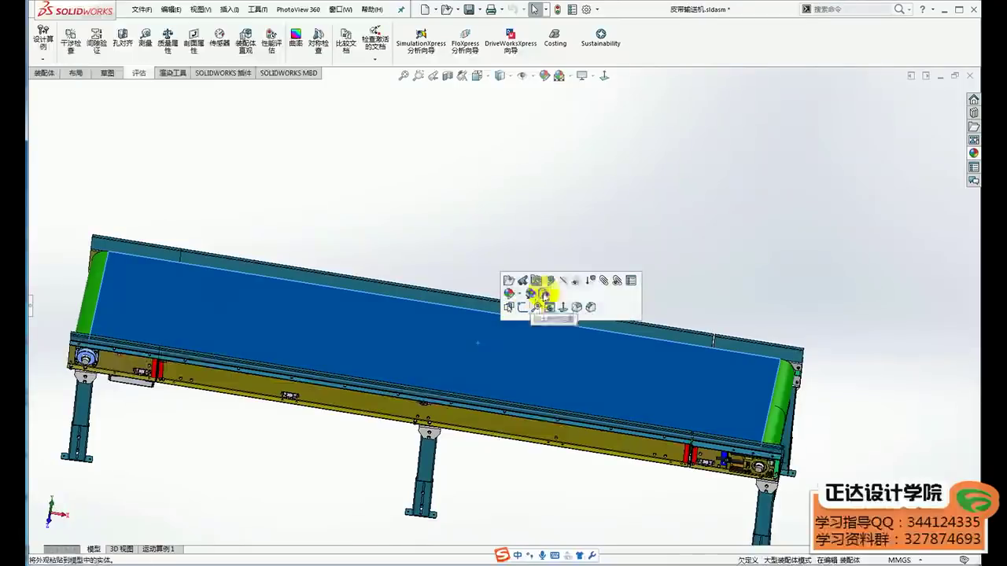
pyautogui.click(558, 274)
pyautogui.click(553, 353)
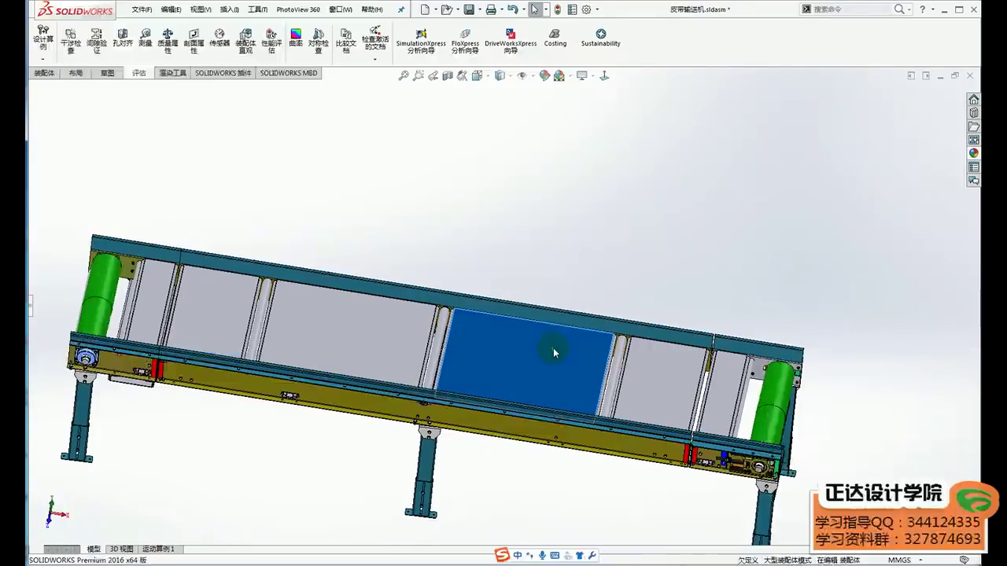
pyautogui.click(492, 483)
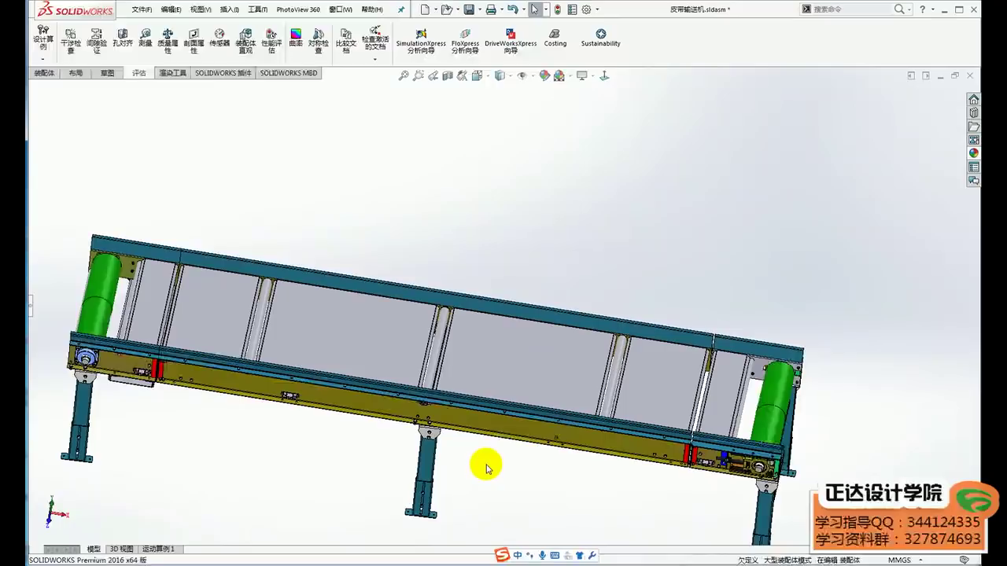
# Step: Switch to the 钣金材料及用途 document page and highlight its title and opening lines
pyautogui.click(126, 517)
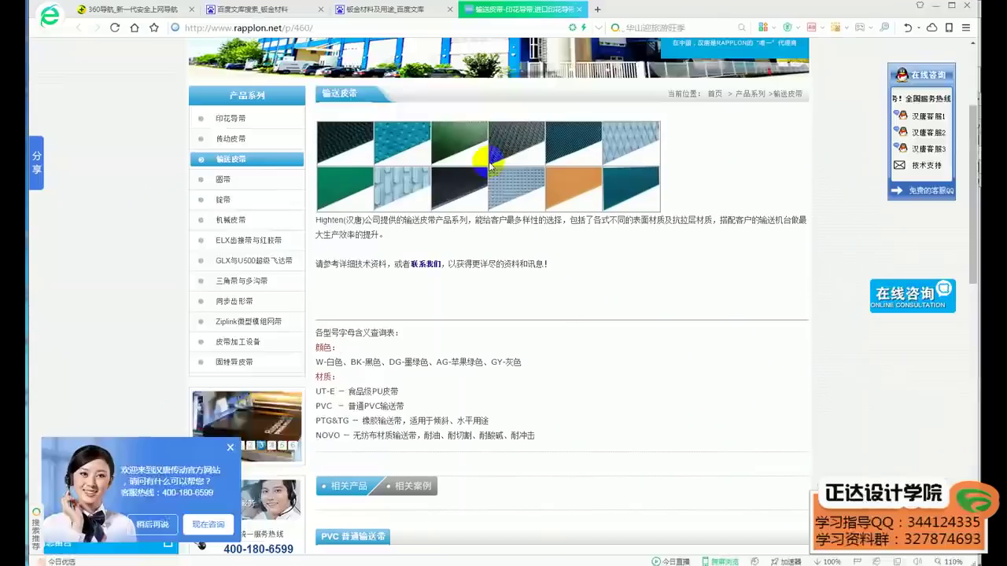
pyautogui.click(385, 9)
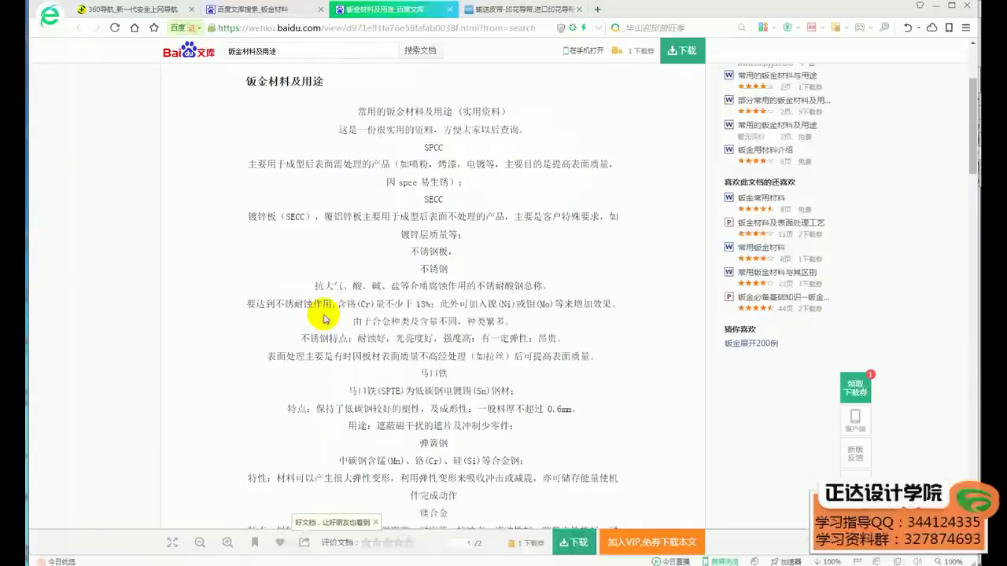
pyautogui.scroll(3, 323, 318)
pyautogui.scroll(-1, 324, 318)
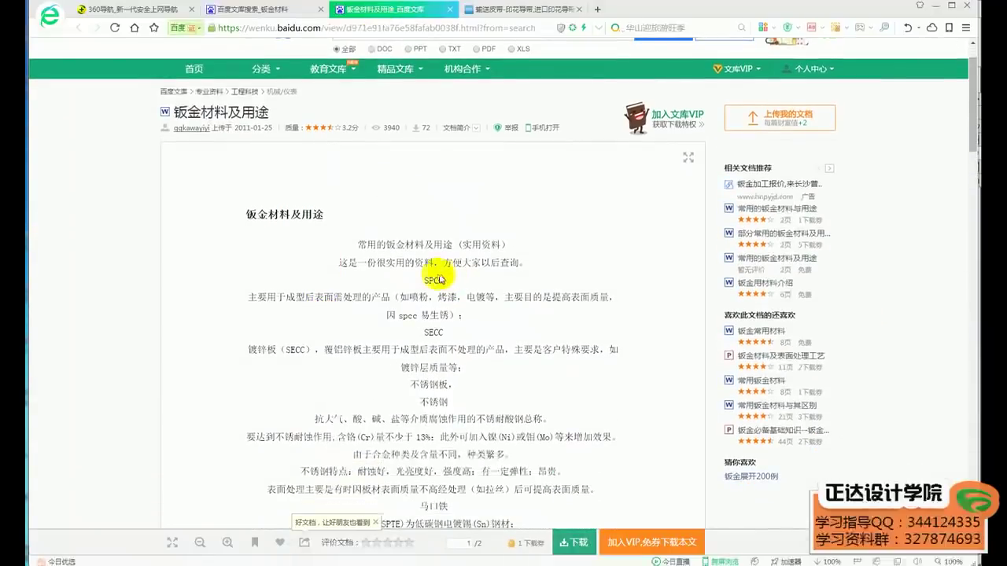
pyautogui.moveTo(425, 282); pyautogui.dragTo(246, 213)
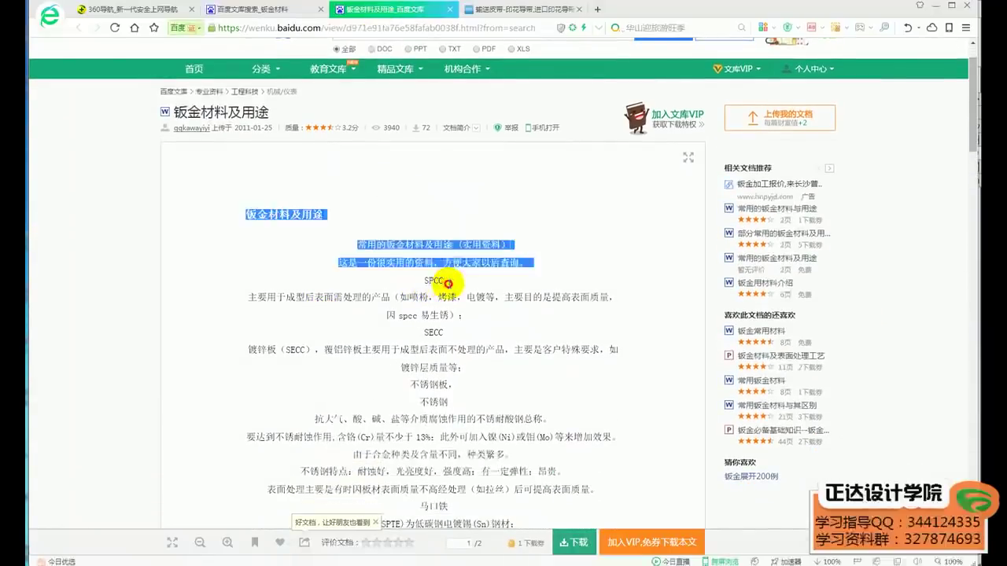
pyautogui.click(425, 335)
# Step: Scroll through the SPCC, SECC and stainless steel grade code tables, then back up
pyautogui.scroll(-2, 317, 355)
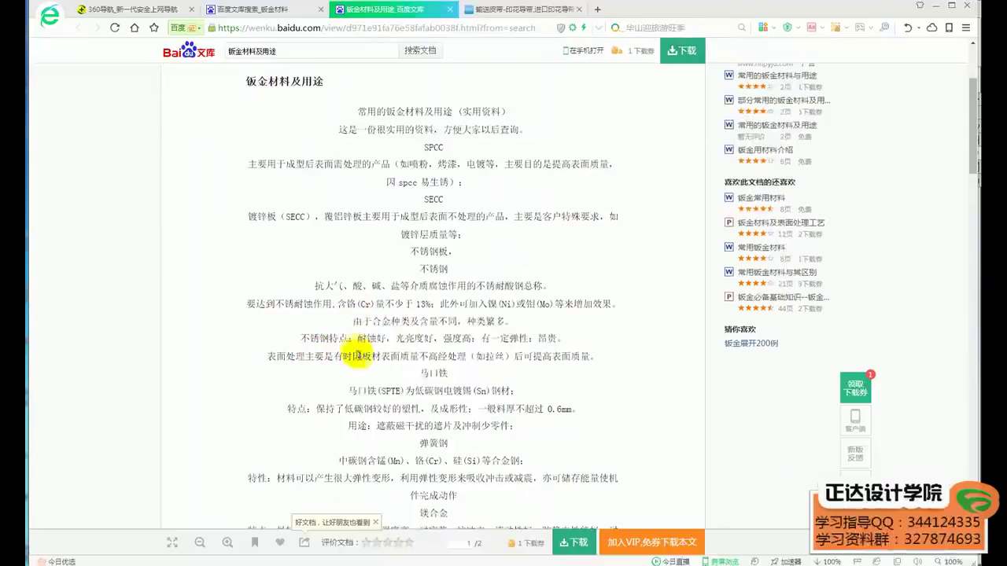
pyautogui.scroll(-1, 358, 355)
pyautogui.scroll(-2, 358, 356)
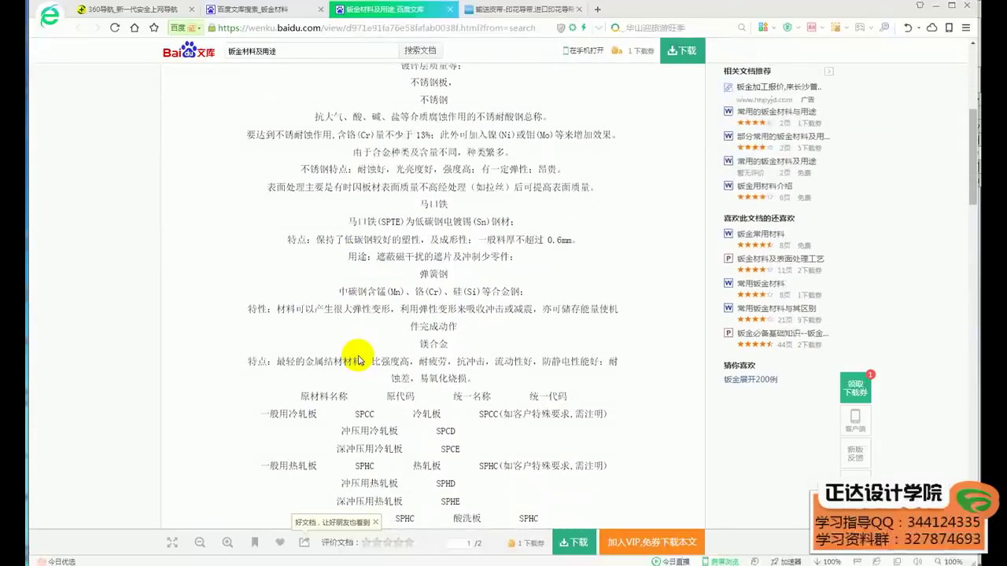
pyautogui.scroll(-3, 357, 361)
pyautogui.scroll(-4, 358, 358)
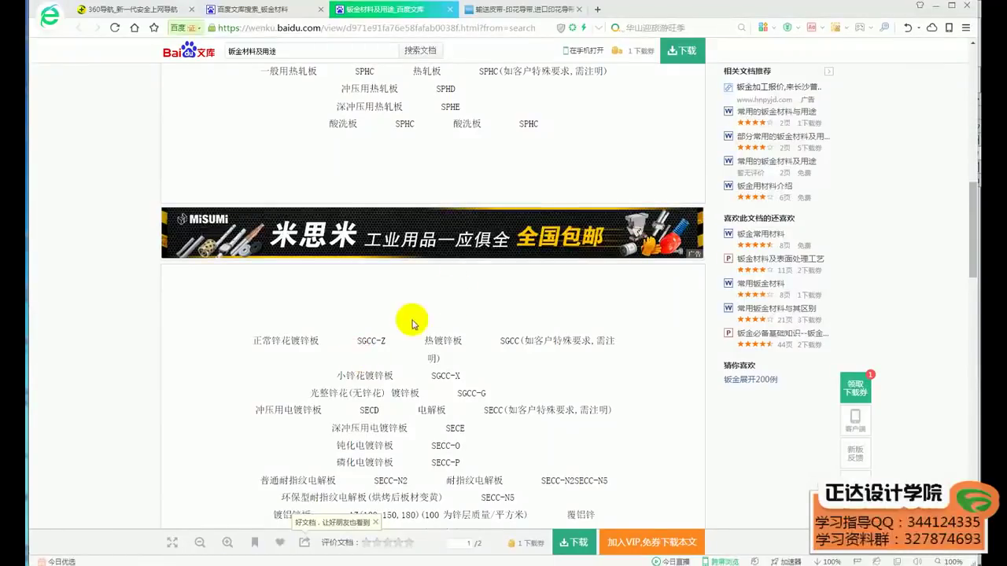
pyautogui.scroll(-3, 432, 321)
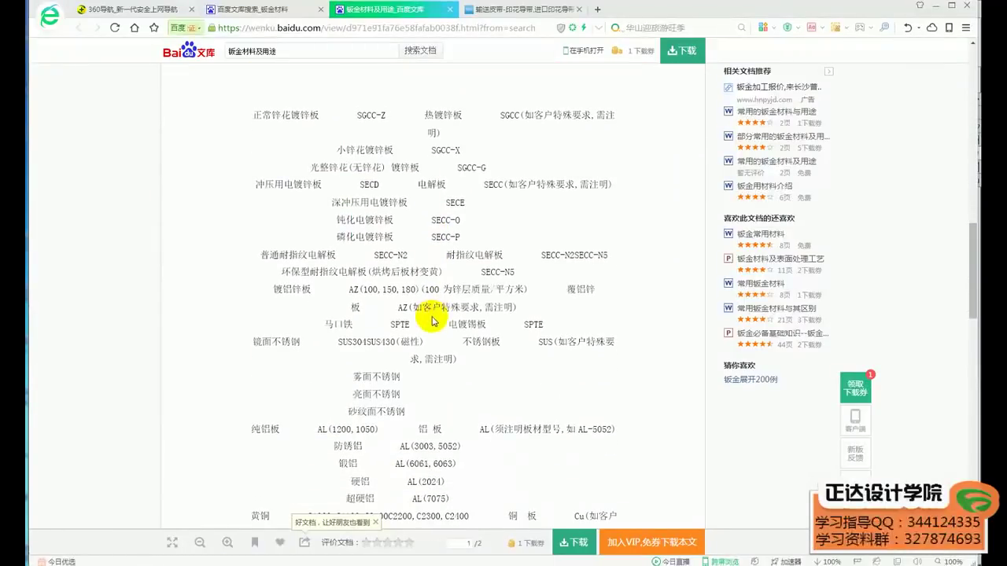
pyautogui.scroll(-3, 420, 356)
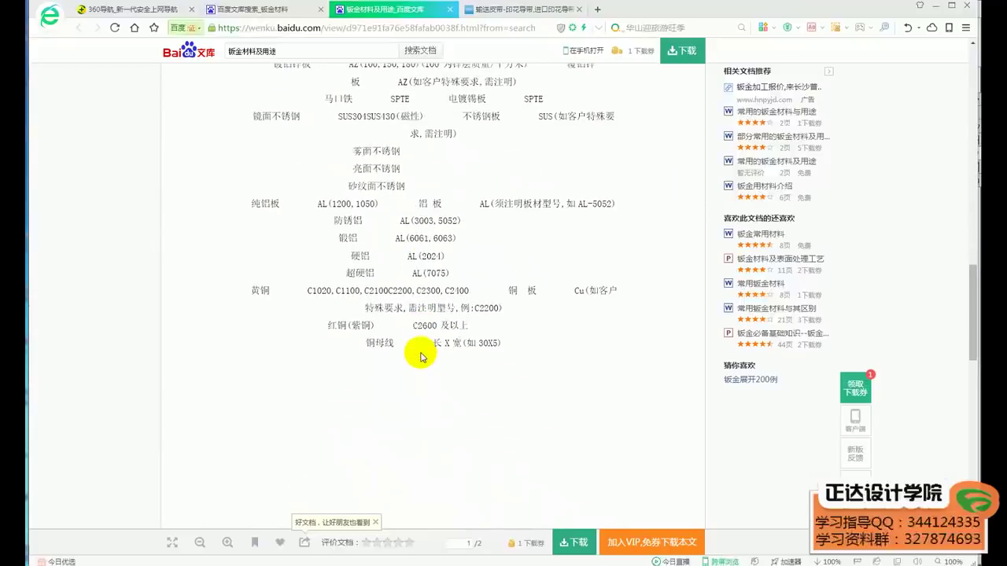
pyautogui.scroll(5, 420, 356)
pyautogui.scroll(5, 420, 356)
pyautogui.scroll(3, 420, 357)
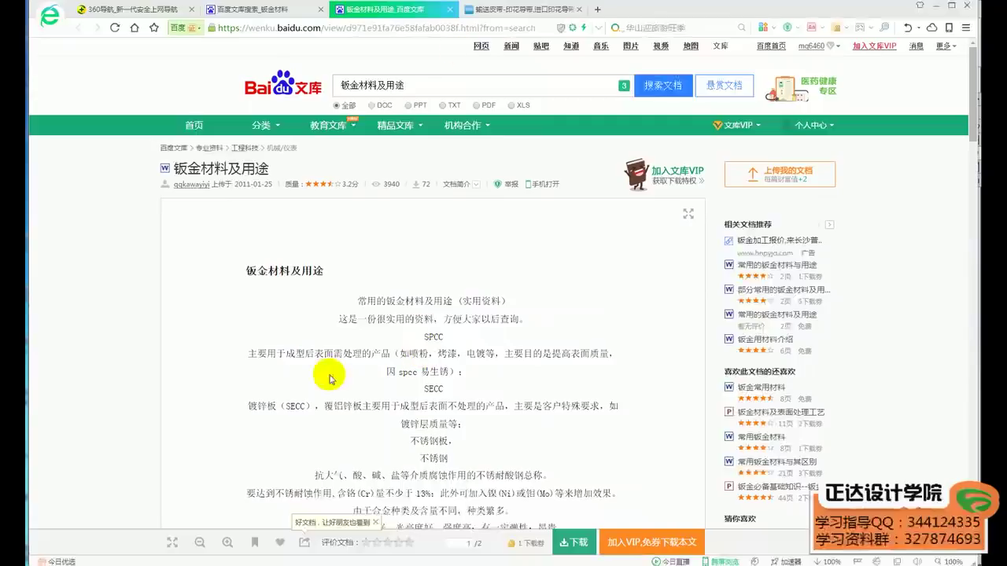
# Step: Return to the conveyor assembly and orbit to view the whole belt deck from above
pyautogui.click(315, 562)
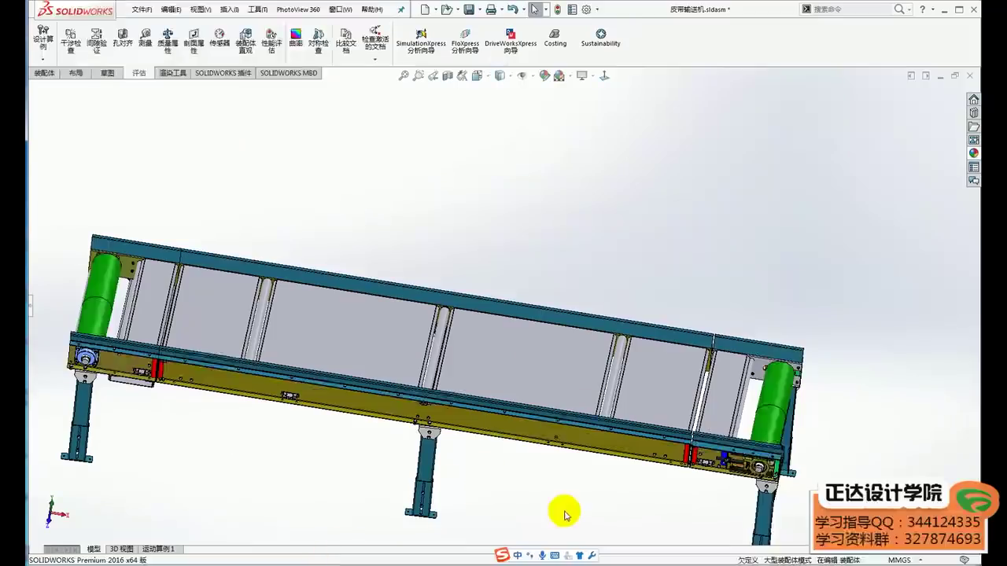
pyautogui.scroll(2, 555, 503)
pyautogui.moveTo(555, 488)
pyautogui.mouseDown(button='middle')
pyautogui.moveTo(539, 427)
pyautogui.moveTo(566, 378)
pyautogui.mouseUp(button='middle')
pyautogui.scroll(-3, 555, 340)
pyautogui.moveTo(555, 339); pyautogui.dragTo(573, 297, button='middle')
pyautogui.scroll(2, 512, 320)
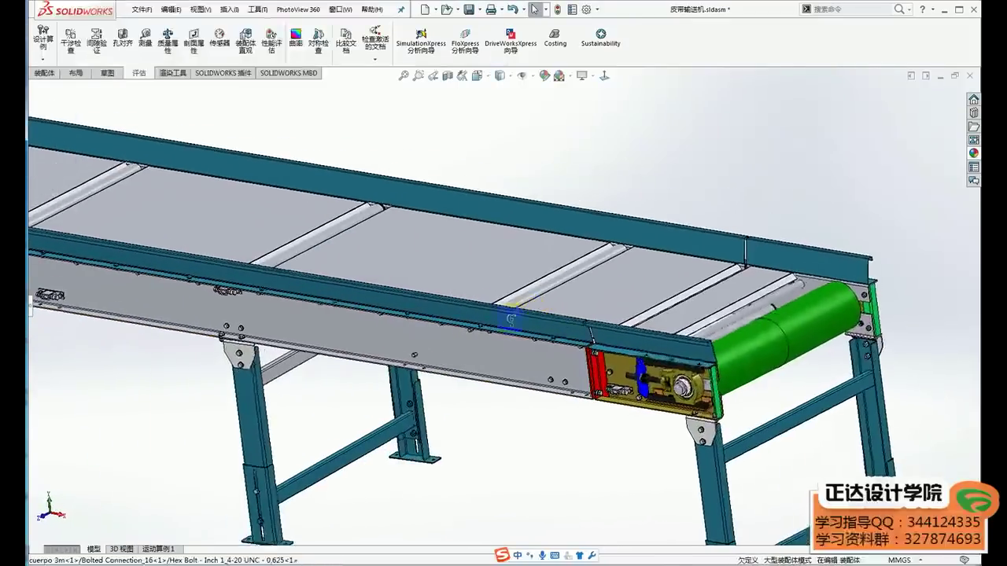
pyautogui.moveTo(512, 317); pyautogui.dragTo(600, 358, button='middle')
pyautogui.scroll(-2, 602, 358)
# Step: Inspect the tail-end tensioner from a low side view, then look down on the end roller
pyautogui.click(640, 229)
pyautogui.moveTo(640, 228)
pyautogui.mouseDown(button='middle')
pyautogui.moveTo(491, 338)
pyautogui.moveTo(465, 338)
pyautogui.moveTo(445, 285)
pyautogui.moveTo(397, 368)
pyautogui.moveTo(421, 386)
pyautogui.moveTo(606, 427)
pyautogui.moveTo(550, 399)
pyautogui.moveTo(586, 401)
pyautogui.moveTo(553, 410)
pyautogui.mouseUp(button='middle')
pyautogui.scroll(-2, 494, 291)
pyautogui.scroll(5, 456, 465)
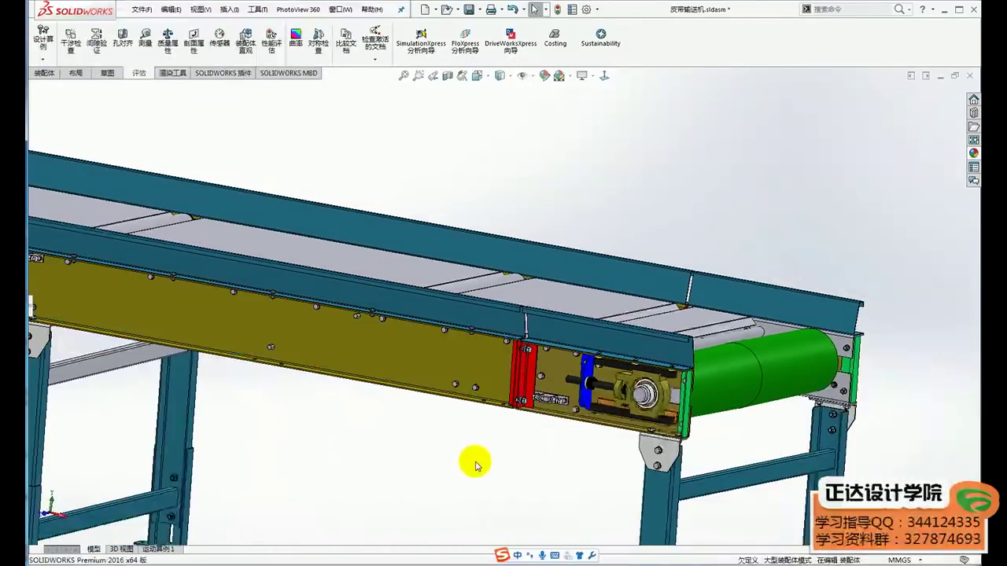
pyautogui.scroll(3, 464, 457)
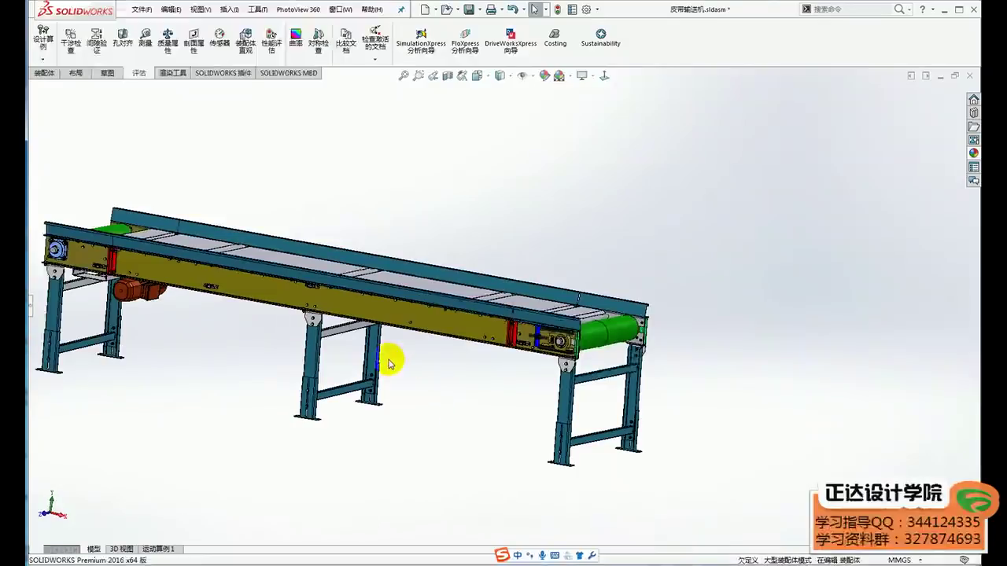
pyautogui.scroll(-3, 389, 354)
pyautogui.scroll(-2, 642, 403)
pyautogui.moveTo(641, 402)
pyautogui.mouseDown(button='middle')
pyautogui.moveTo(551, 386)
pyautogui.moveTo(542, 416)
pyautogui.mouseUp(button='middle')
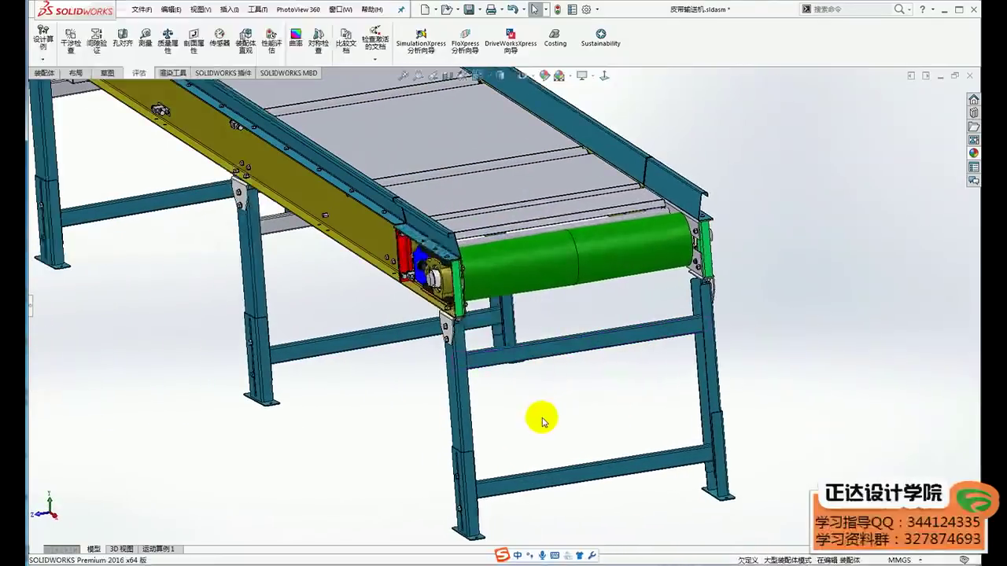
pyautogui.scroll(-3, 469, 356)
pyautogui.scroll(-2, 470, 356)
pyautogui.scroll(1, 440, 393)
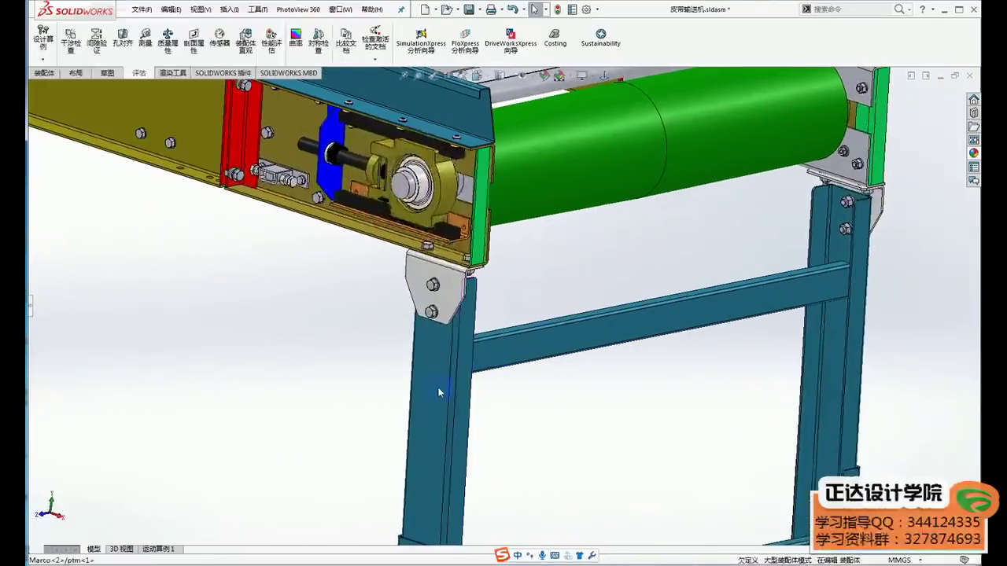
pyautogui.scroll(3, 472, 416)
# Step: Orbit around the adjustable support leg sleeve to view the frame and legs
pyautogui.scroll(-2, 470, 429)
pyautogui.scroll(-2, 472, 425)
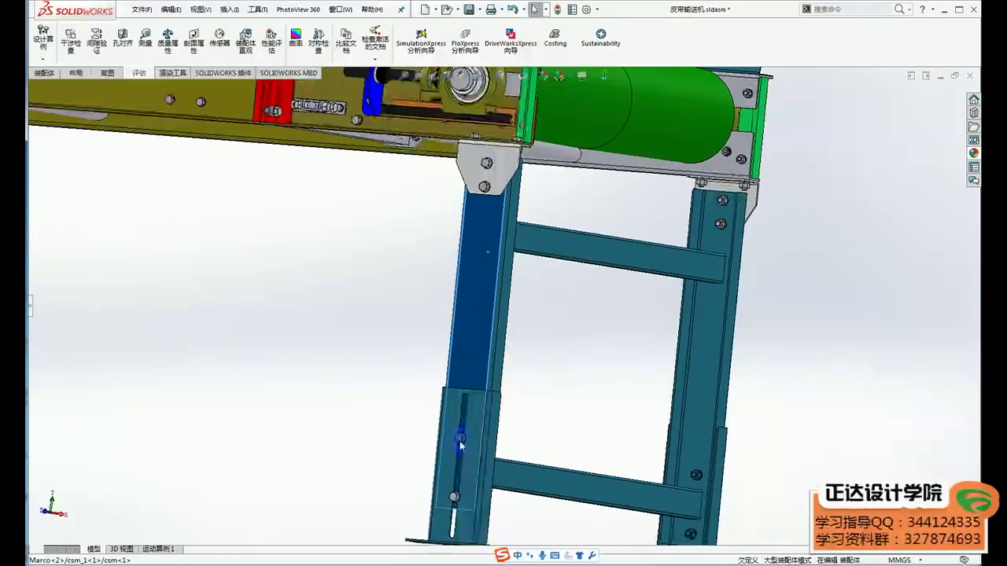
pyautogui.scroll(-3, 476, 394)
pyautogui.scroll(4, 498, 352)
pyautogui.moveTo(580, 359)
pyautogui.mouseDown(button='middle')
pyautogui.moveTo(575, 396)
pyautogui.moveTo(589, 458)
pyautogui.moveTo(636, 466)
pyautogui.mouseUp(button='middle')
pyautogui.scroll(3, 635, 466)
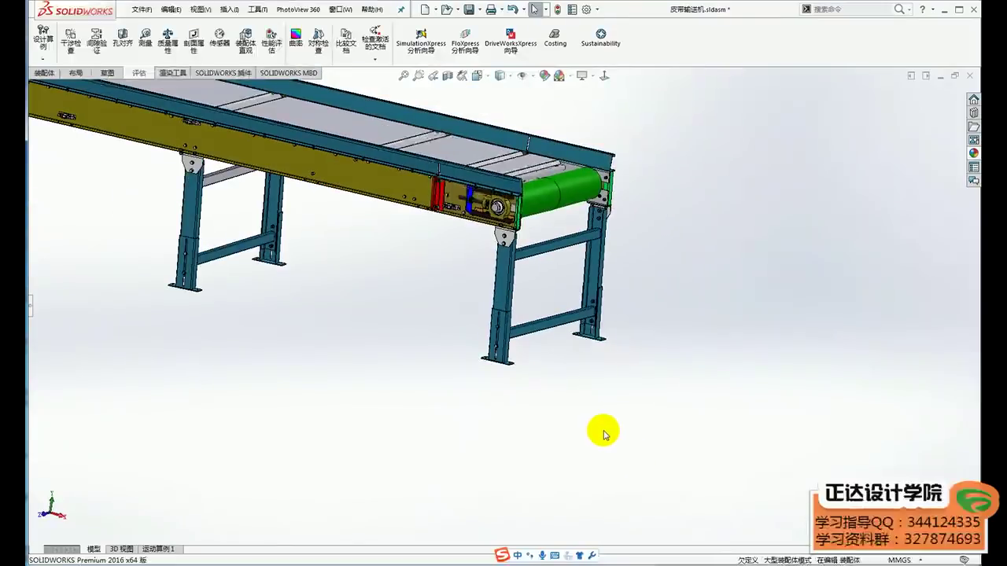
pyautogui.moveTo(603, 427); pyautogui.dragTo(636, 499, button='middle')
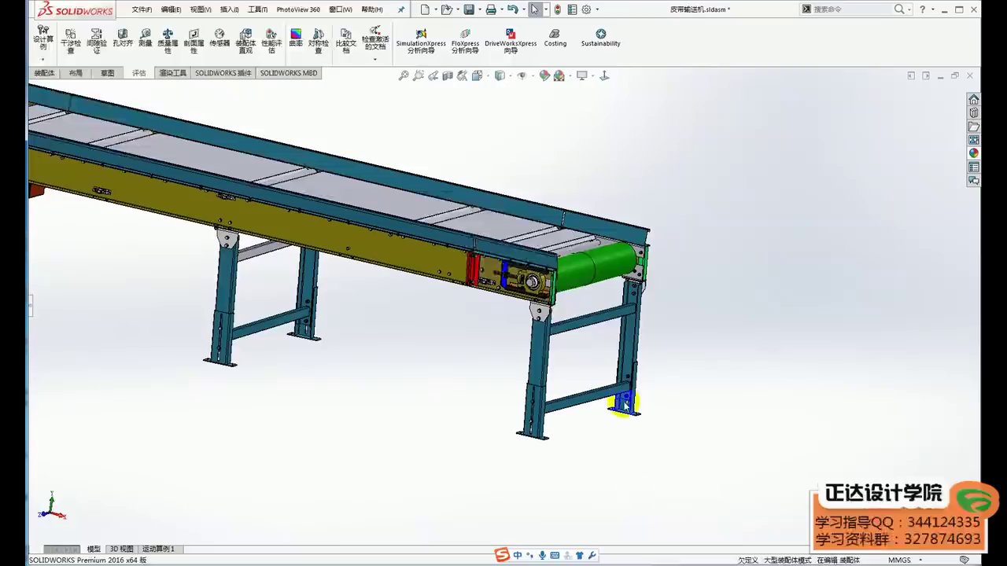
# Step: Undo to restore the green belt, then zoom and orbit to a shallow angle showing the legs
pyautogui.press('z')
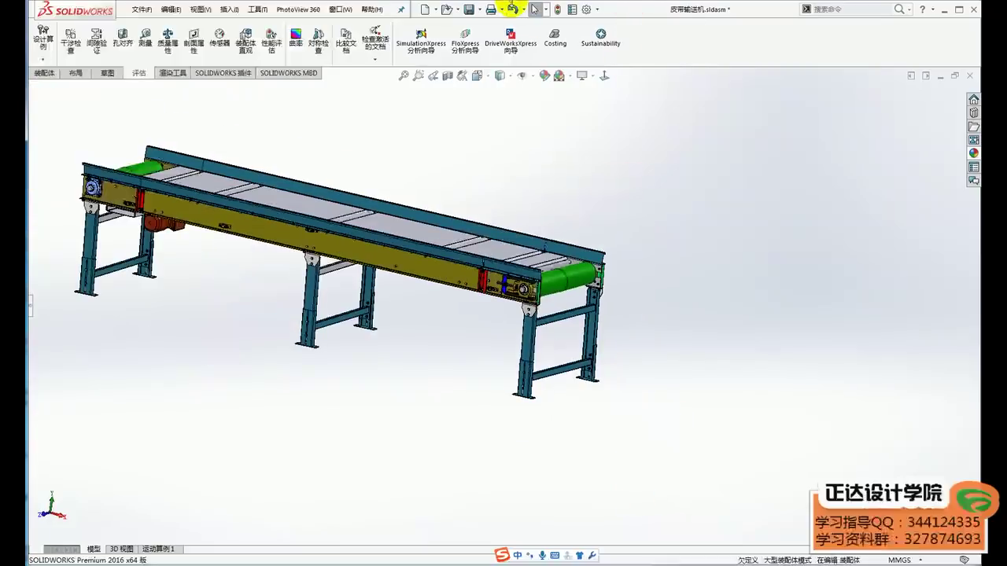
pyautogui.click(512, 10)
pyautogui.scroll(-2, 461, 328)
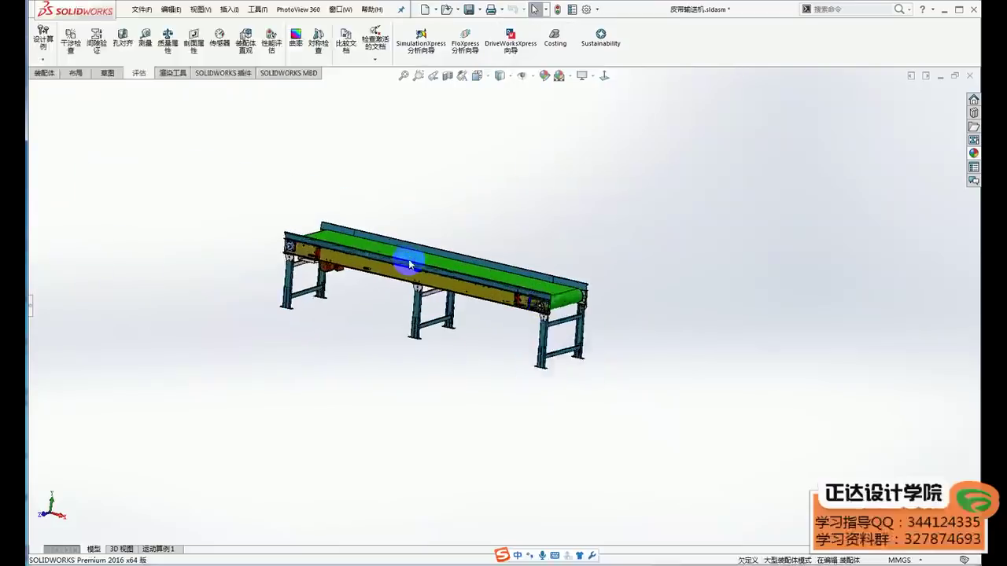
pyautogui.scroll(-1, 415, 335)
pyautogui.scroll(-2, 412, 370)
pyautogui.scroll(-1, 406, 361)
pyautogui.scroll(-2, 378, 417)
pyautogui.scroll(-2, 346, 464)
pyautogui.scroll(-2, 338, 409)
pyautogui.moveTo(338, 360); pyautogui.dragTo(337, 353, button='middle')
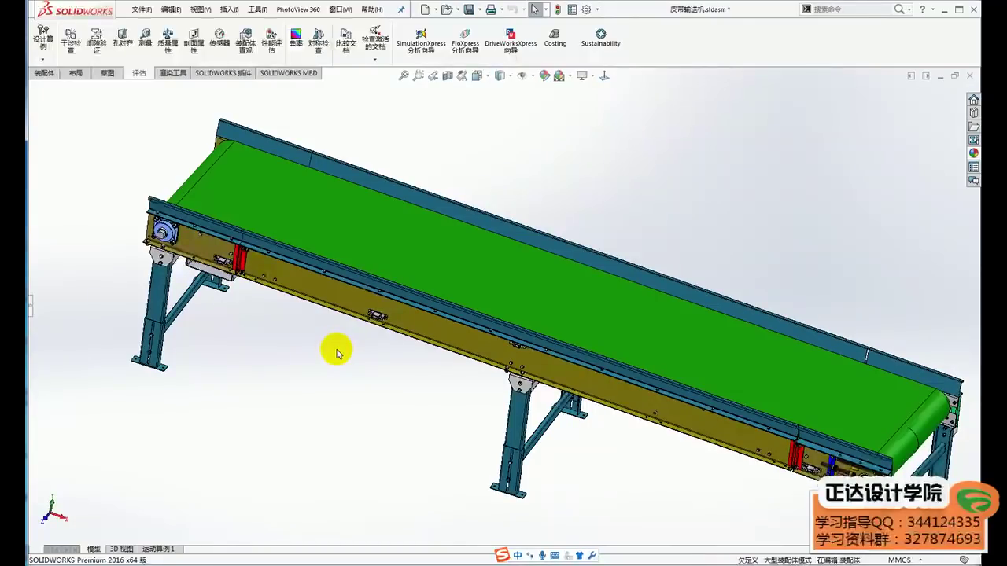
# Step: Select the end roller edge to read its 87.47 mm radius
pyautogui.scroll(-3, 202, 202)
pyautogui.click(201, 202)
pyautogui.scroll(4, 184, 247)
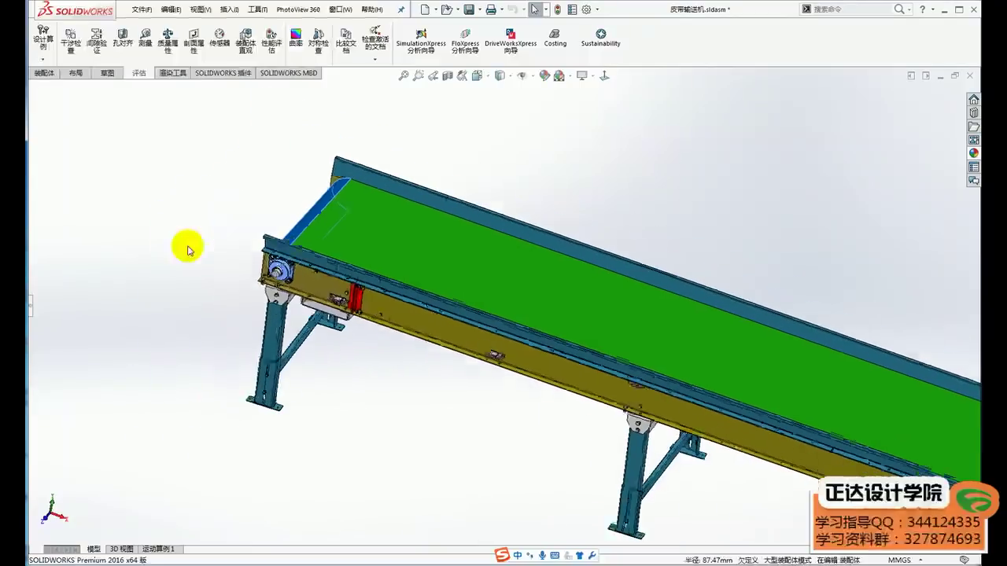
pyautogui.scroll(1, 761, 471)
pyautogui.scroll(2, 778, 254)
pyautogui.scroll(-1, 786, 370)
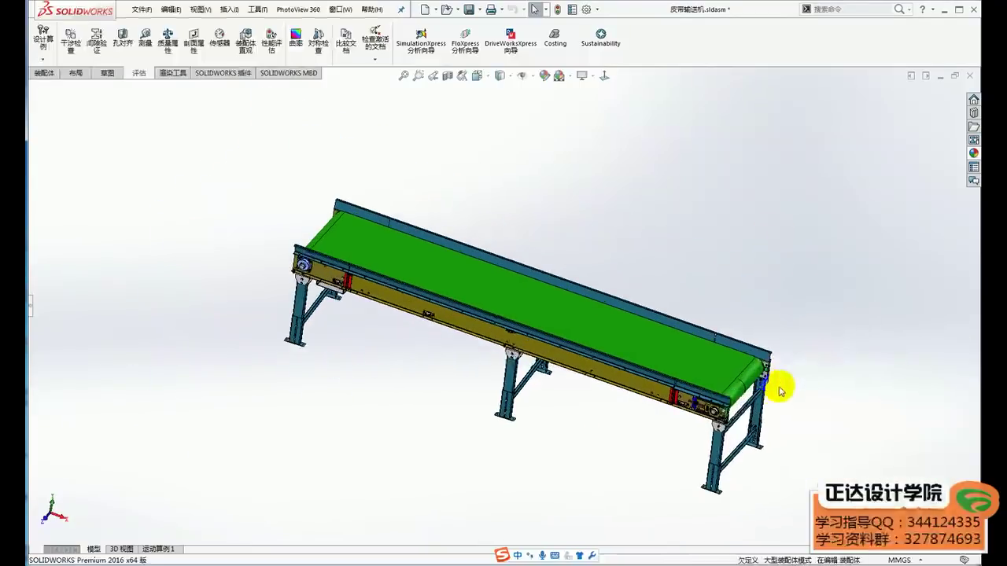
pyautogui.scroll(-1, 775, 385)
pyautogui.scroll(-2, 442, 288)
pyautogui.scroll(-2, 292, 354)
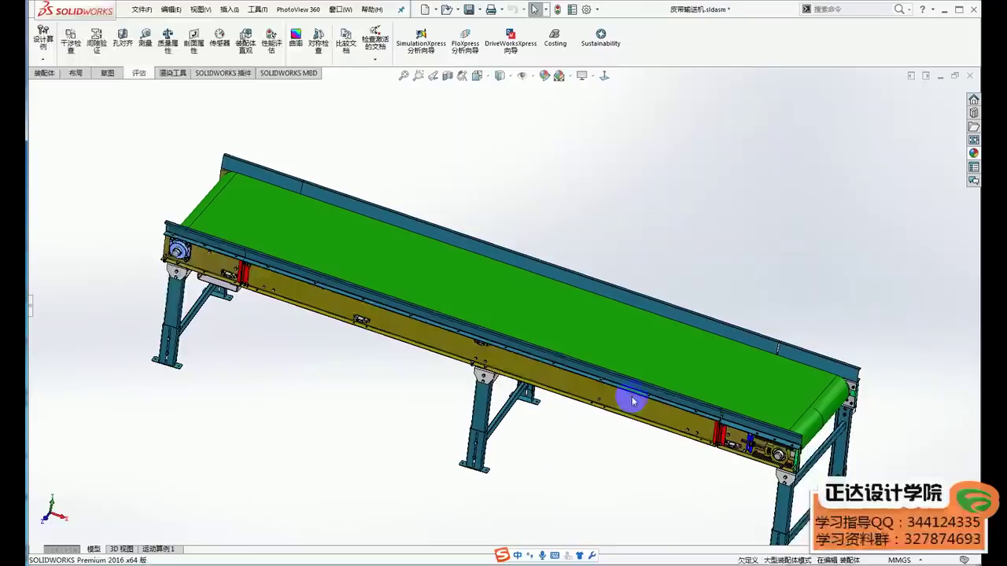
# Step: Turn the view to face the tensioner and read the shaft's 19.05 mm diameter
pyautogui.scroll(-2, 857, 452)
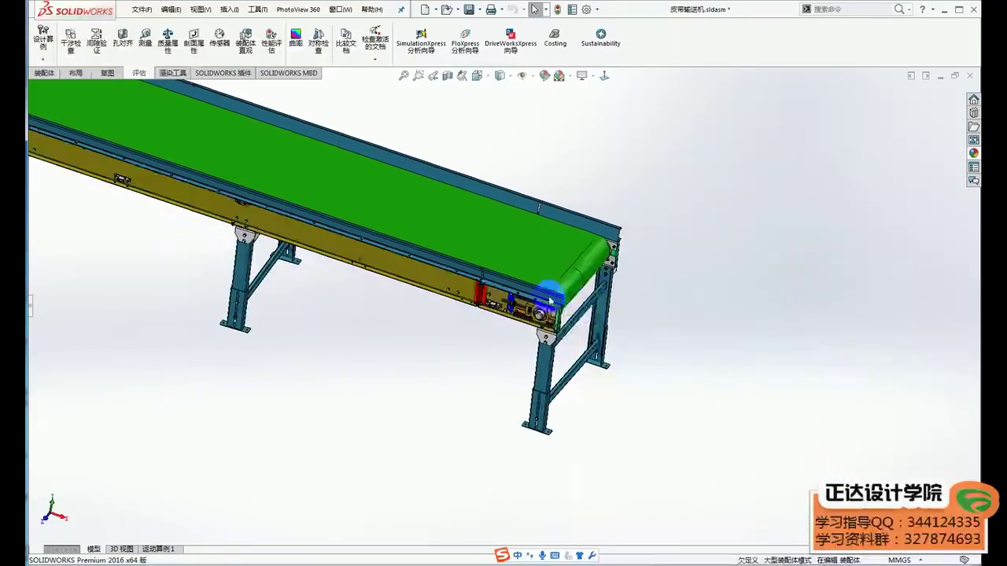
pyautogui.scroll(-2, 708, 393)
pyautogui.scroll(-2, 567, 346)
pyautogui.scroll(-2, 445, 312)
pyautogui.moveTo(445, 312); pyautogui.dragTo(301, 292, button='middle')
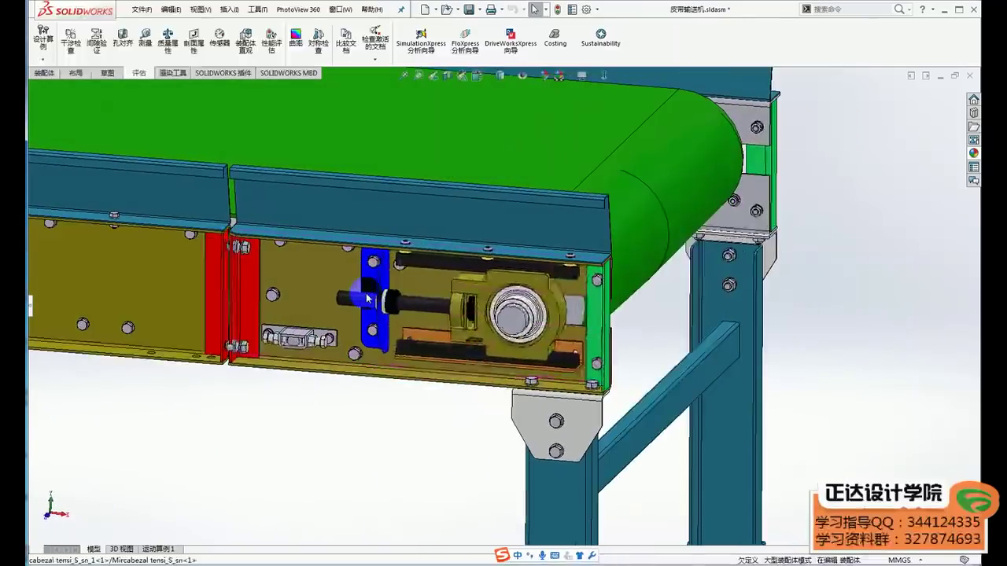
pyautogui.scroll(-2, 302, 292)
pyautogui.click(376, 304)
pyautogui.scroll(1, 560, 346)
pyautogui.scroll(-2, 555, 338)
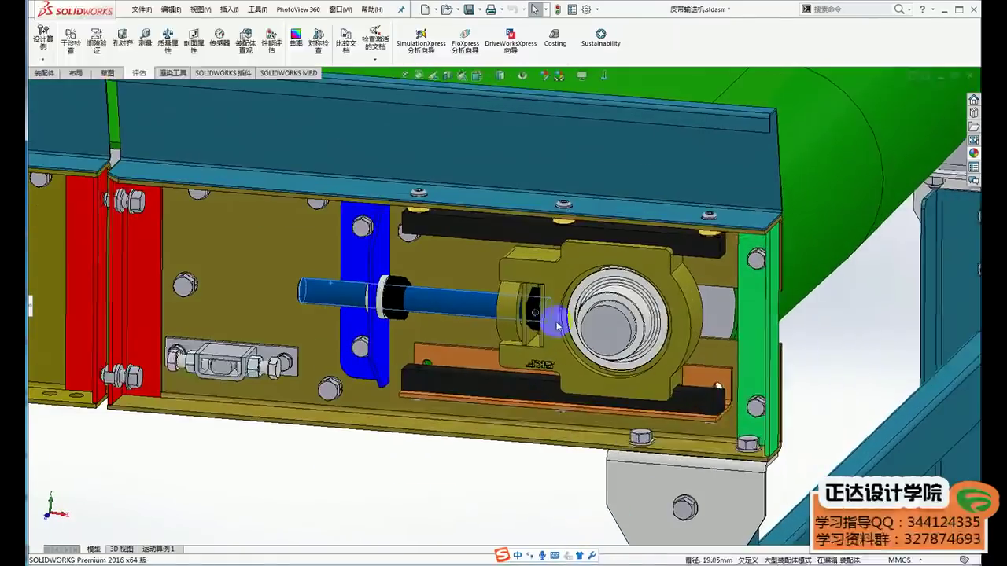
pyautogui.scroll(-2, 543, 314)
pyautogui.scroll(-2, 540, 285)
pyautogui.scroll(-1, 569, 288)
# Step: Bring up the context menu for bearing housing TU 1.1_2 TF_PART1
pyautogui.scroll(3, 569, 288)
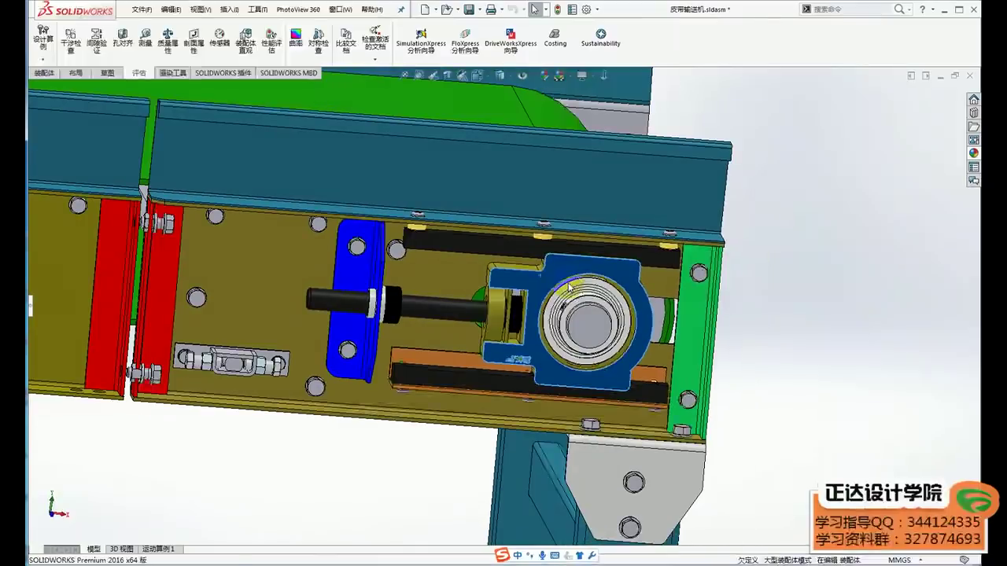
pyautogui.moveTo(569, 287); pyautogui.dragTo(787, 344, button='middle')
pyautogui.click(591, 266)
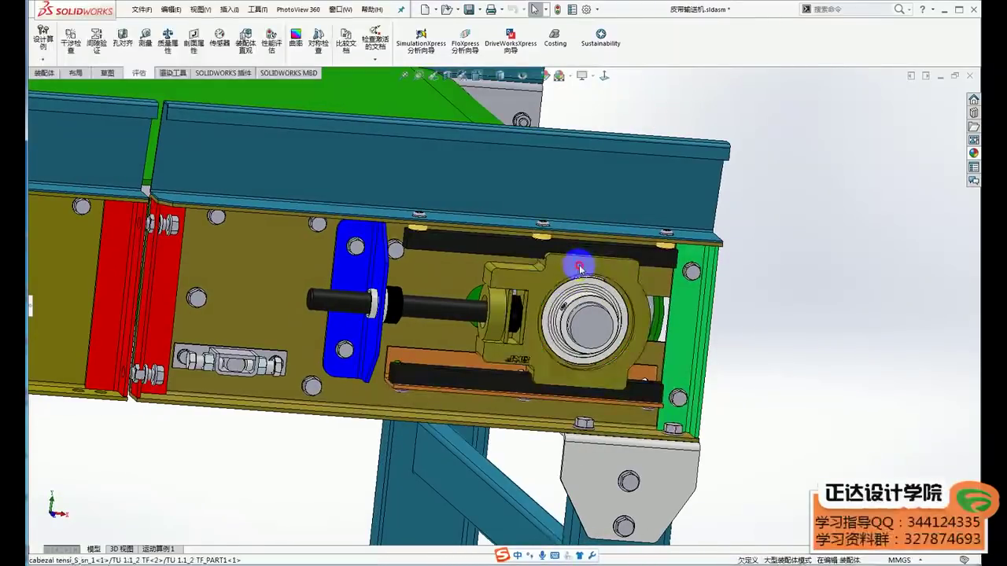
pyautogui.rightClick(560, 179)
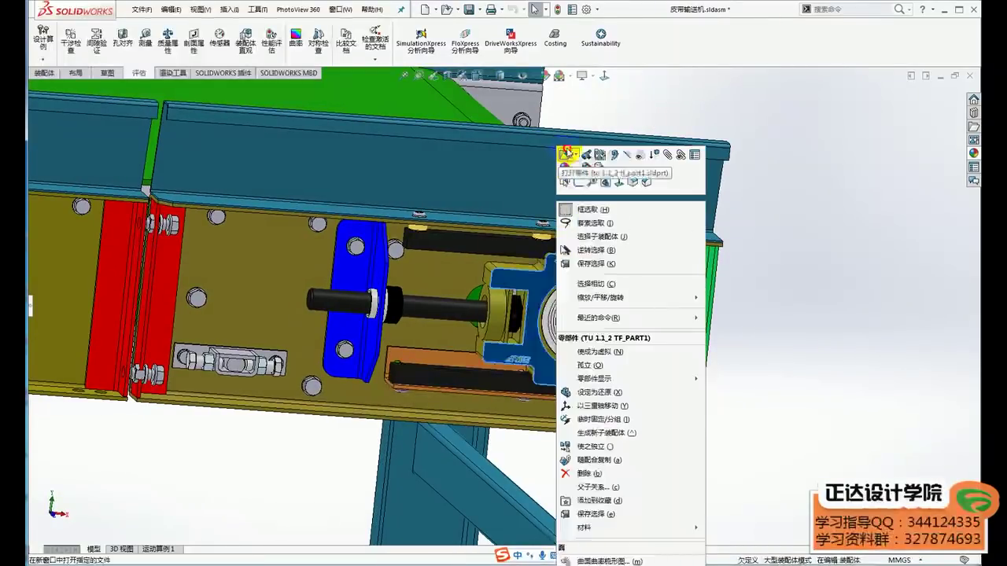
# Step: Open bearing housing TU 1.1_2 TF_PART1 on its own, declining feature recognition, and select its slot face
pyautogui.click(564, 155)
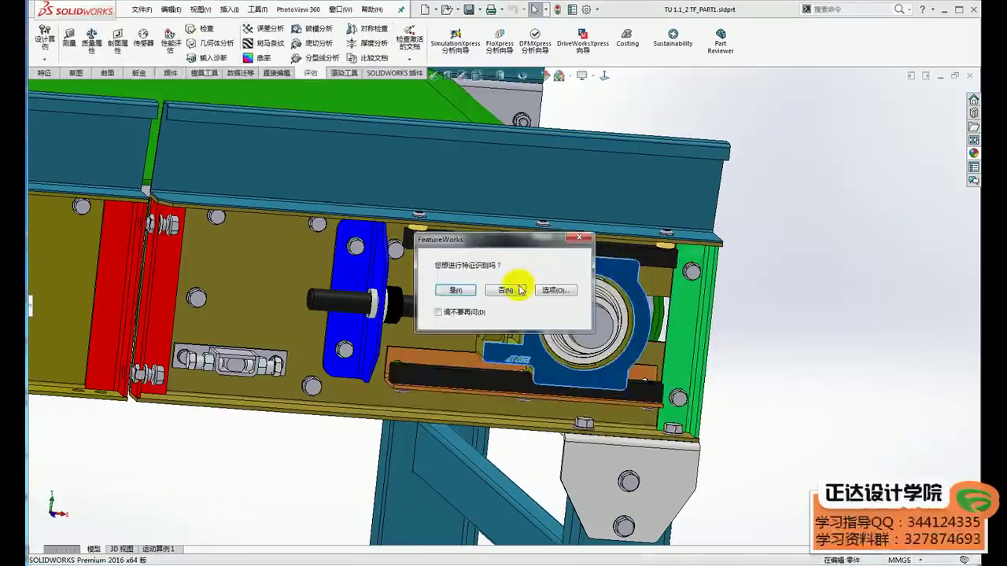
pyautogui.click(508, 290)
pyautogui.moveTo(522, 227); pyautogui.dragTo(461, 236, button='middle')
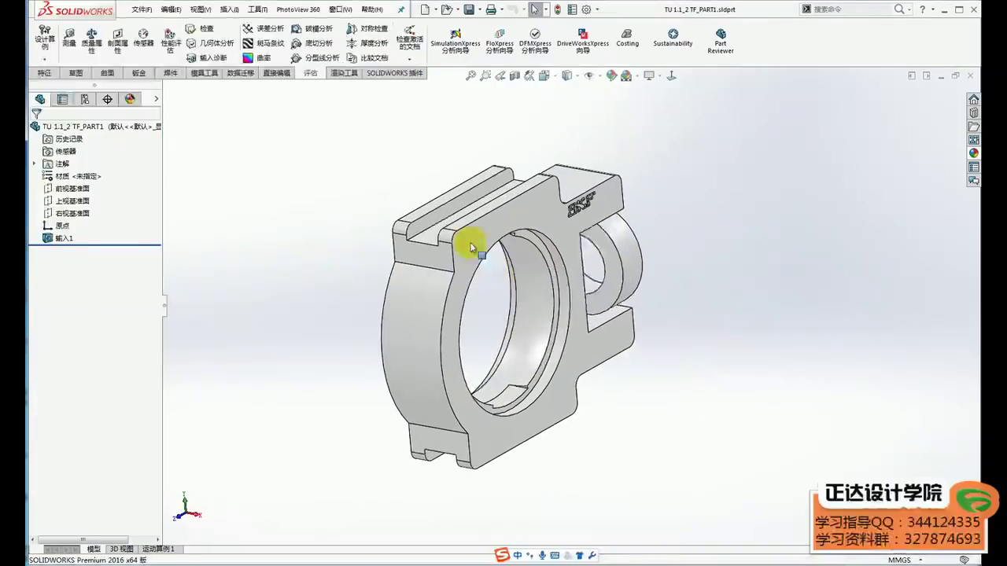
pyautogui.scroll(-5, 416, 252)
pyautogui.click(425, 269)
pyautogui.scroll(5, 640, 349)
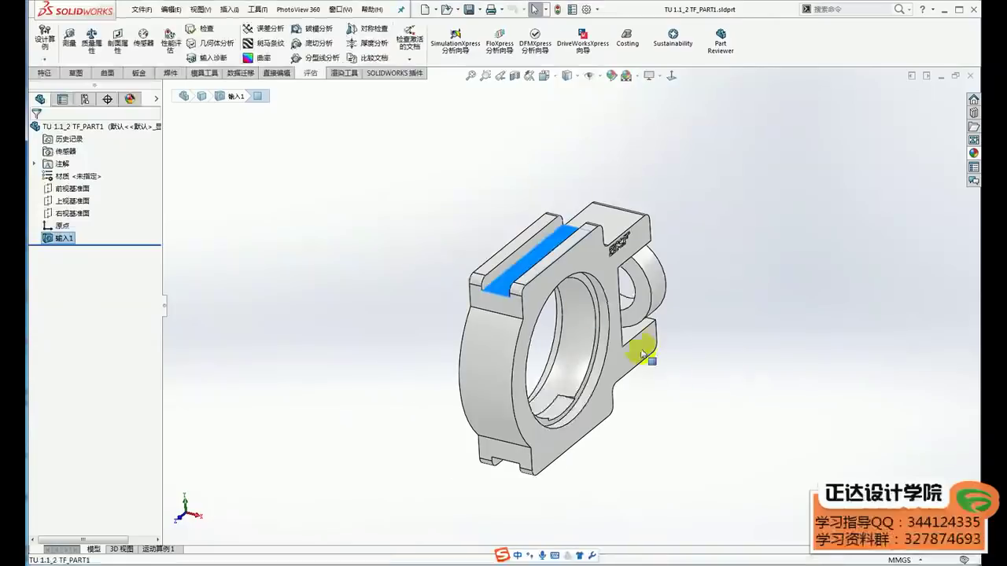
# Step: Orbit the housing to inspect its top face and the floor of the top slot
pyautogui.moveTo(640, 338)
pyautogui.mouseDown(button='middle')
pyautogui.moveTo(494, 233)
pyautogui.moveTo(579, 269)
pyautogui.moveTo(539, 234)
pyautogui.moveTo(544, 270)
pyautogui.mouseUp(button='middle')
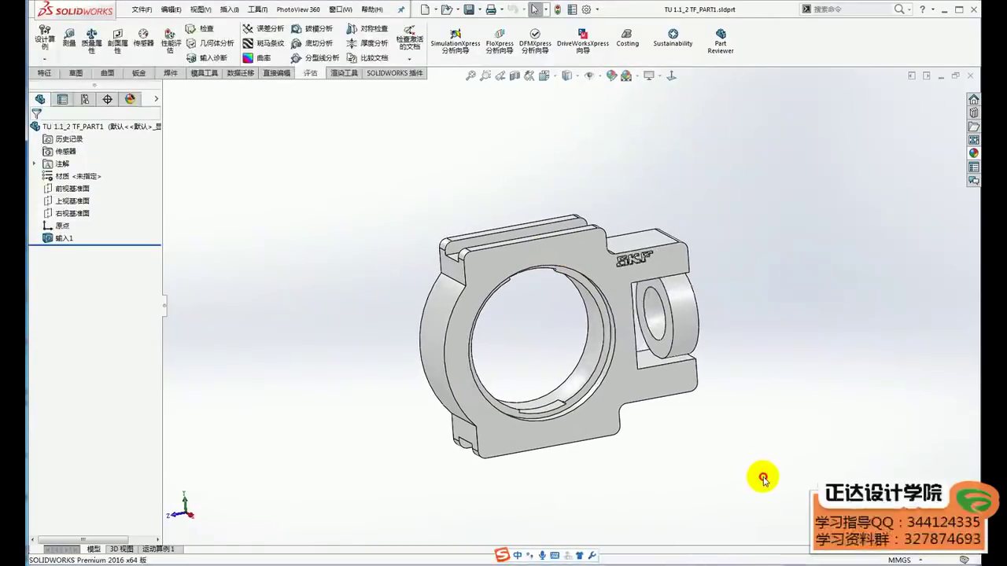
pyautogui.scroll(-3, 477, 213)
pyautogui.scroll(-3, 461, 292)
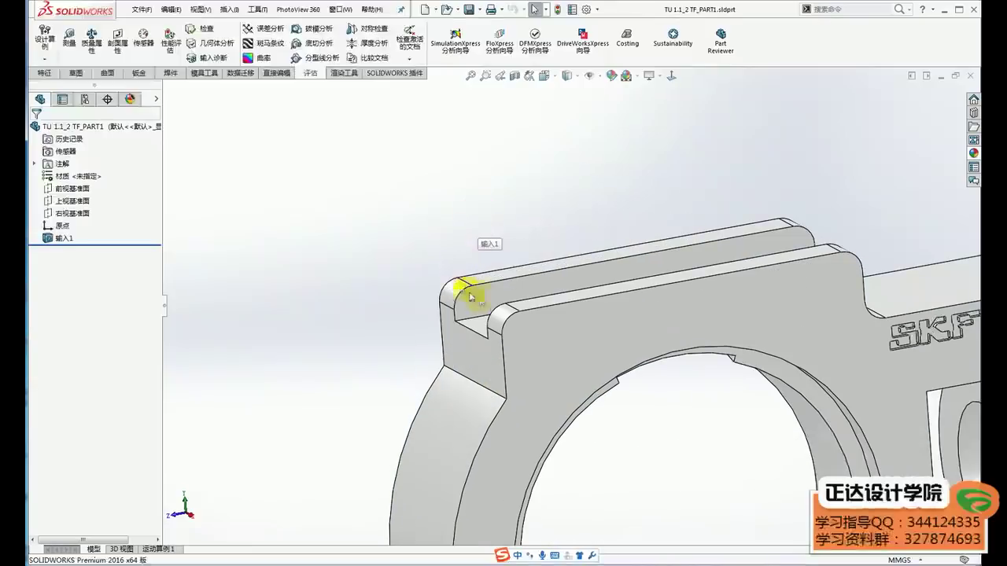
pyautogui.click(532, 286)
pyautogui.scroll(-3, 614, 356)
pyautogui.moveTo(614, 357)
pyautogui.mouseDown(button='middle')
pyautogui.moveTo(625, 383)
pyautogui.moveTo(645, 359)
pyautogui.moveTo(607, 349)
pyautogui.moveTo(524, 292)
pyautogui.mouseUp(button='middle')
pyautogui.scroll(3, 598, 338)
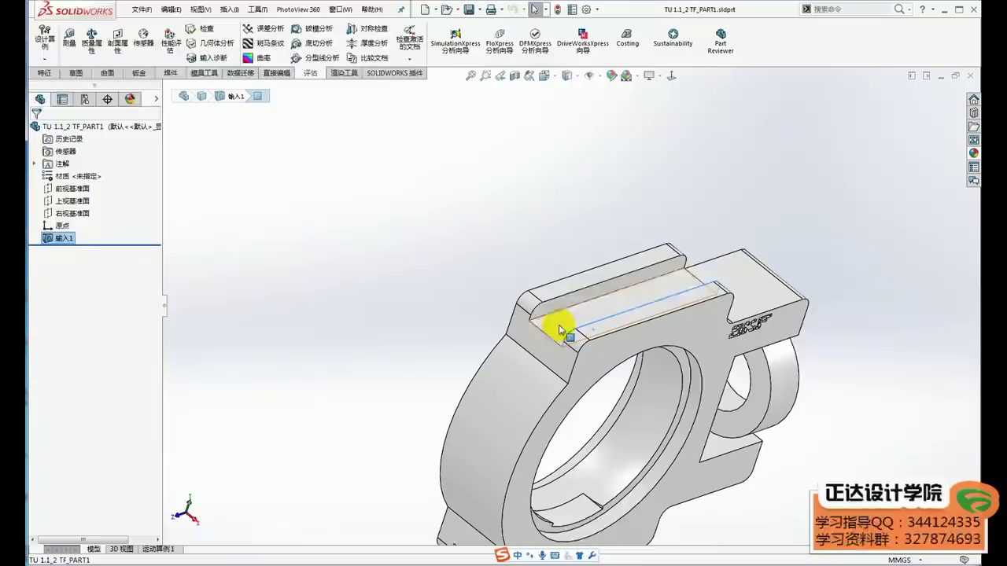
pyautogui.click(629, 322)
pyautogui.scroll(3, 676, 338)
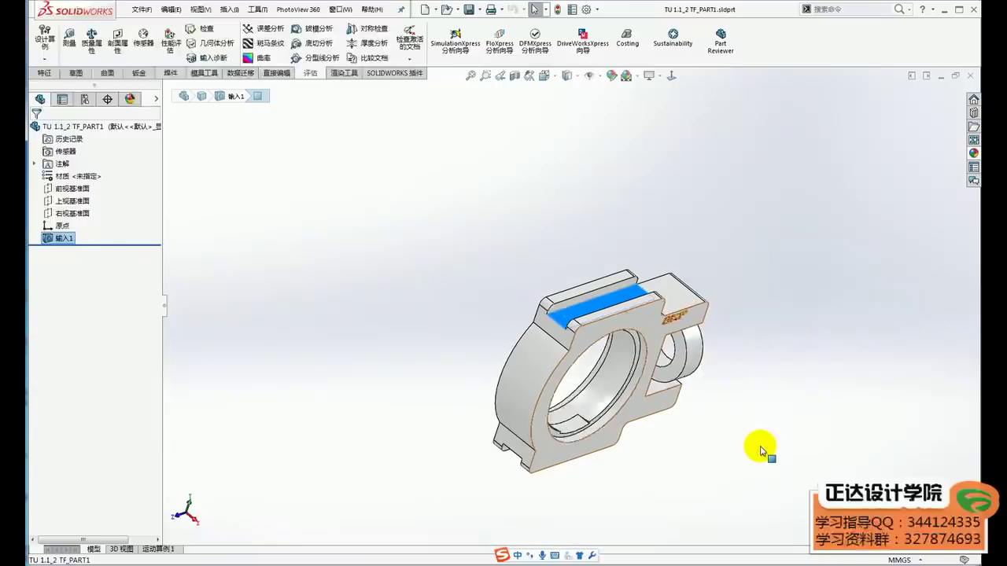
# Step: Switch back to the 皮带输送机.sldasm assembly through the Window menu
pyautogui.moveTo(760, 449)
pyautogui.keyDown('ctrl'); pyautogui.mouseDown(button='middle')
pyautogui.moveTo(674, 372)
pyautogui.moveTo(663, 348)
pyautogui.mouseUp(button='middle'); pyautogui.keyUp('ctrl')
pyautogui.click(681, 391)
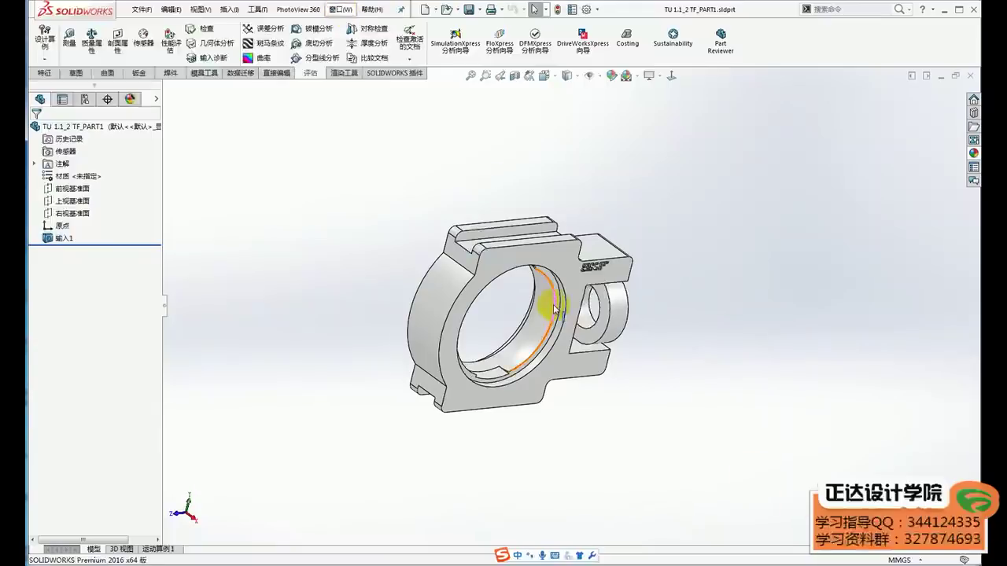
pyautogui.click(343, 14)
pyautogui.click(375, 129)
pyautogui.moveTo(375, 134); pyautogui.dragTo(513, 272, button='middle')
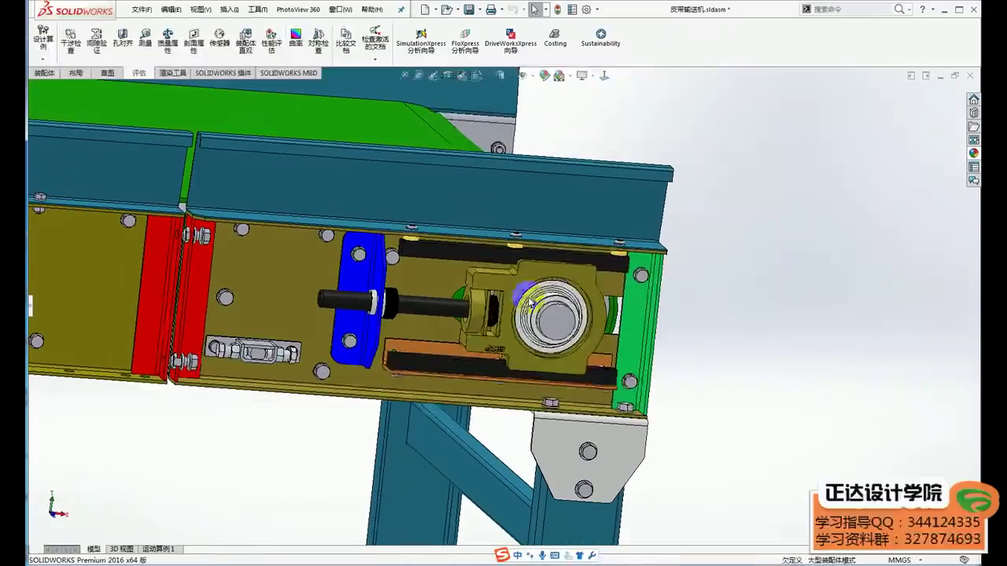
pyautogui.scroll(-3, 512, 273)
pyautogui.scroll(-2, 508, 270)
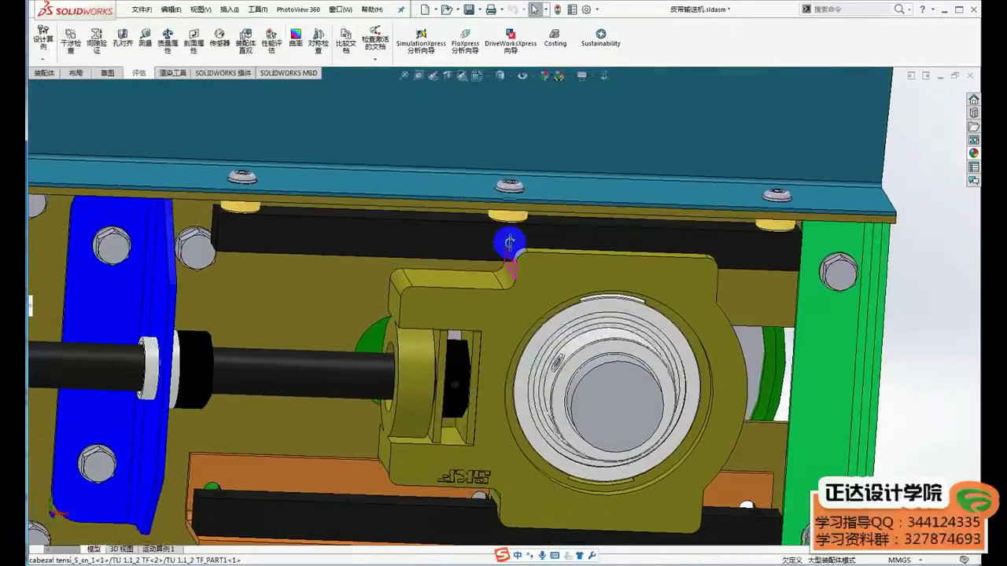
pyautogui.scroll(-1, 508, 243)
pyautogui.click(488, 252)
pyautogui.moveTo(488, 252); pyautogui.dragTo(550, 285, button='middle')
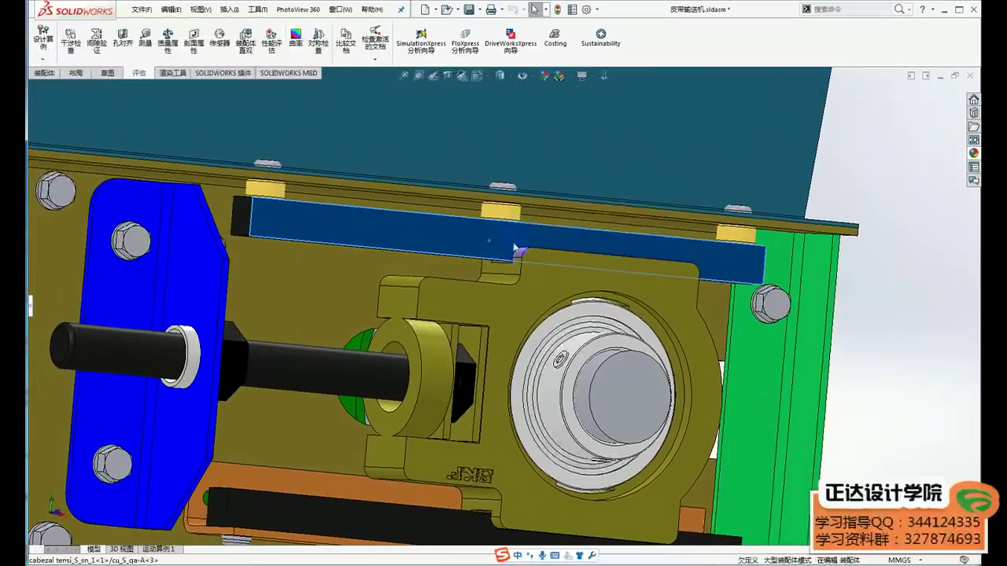
pyautogui.click(551, 288)
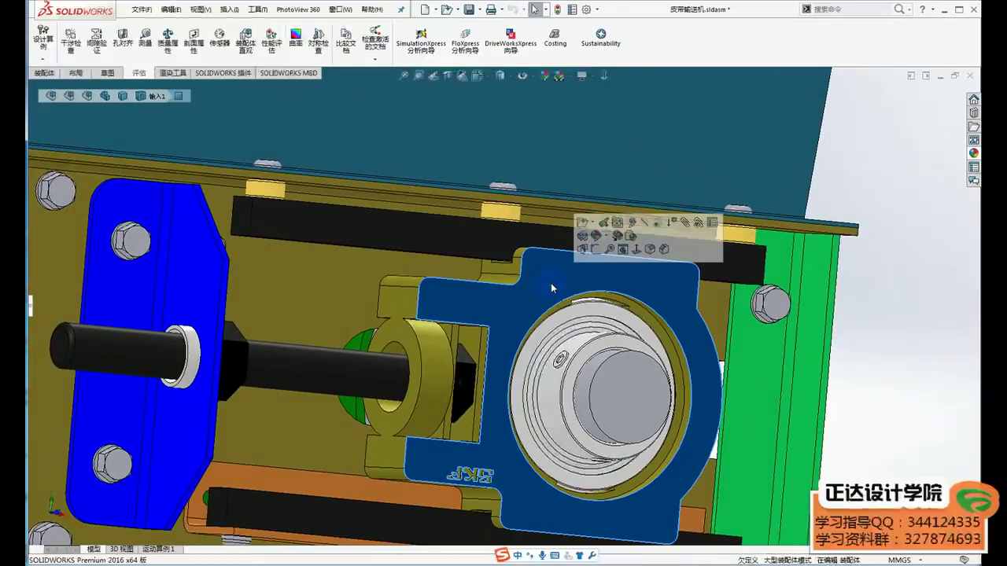
pyautogui.click(861, 373)
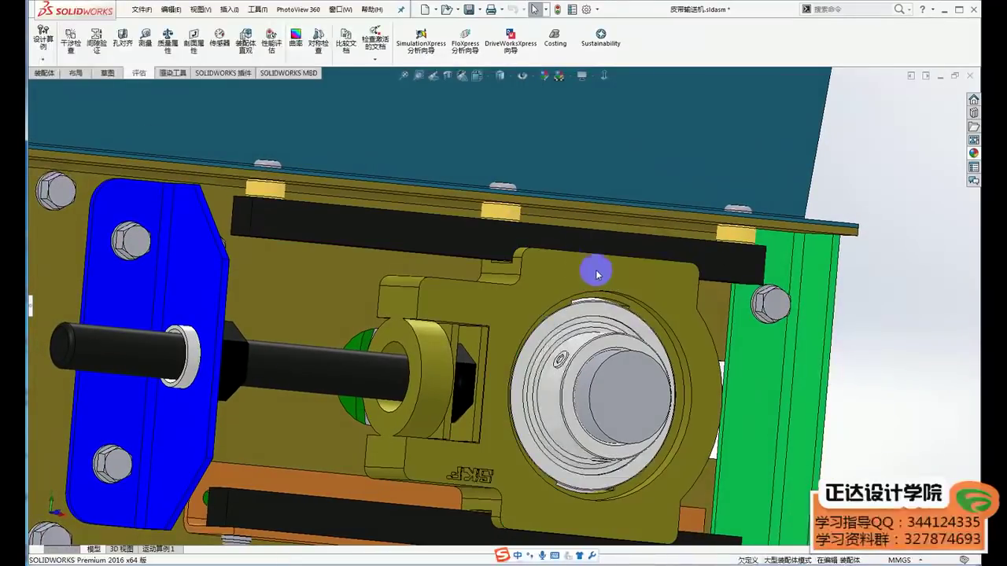
pyautogui.scroll(-1, 519, 254)
pyautogui.moveTo(450, 232); pyautogui.dragTo(443, 213, button='middle')
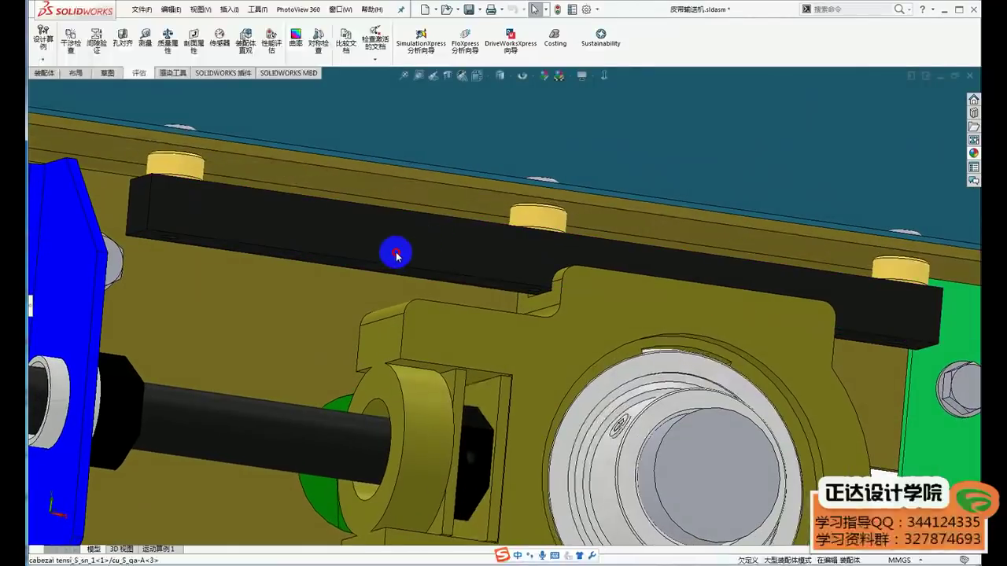
pyautogui.click(396, 251)
pyautogui.scroll(1, 395, 252)
pyautogui.moveTo(396, 252); pyautogui.dragTo(399, 286, button='middle')
pyautogui.click(892, 352)
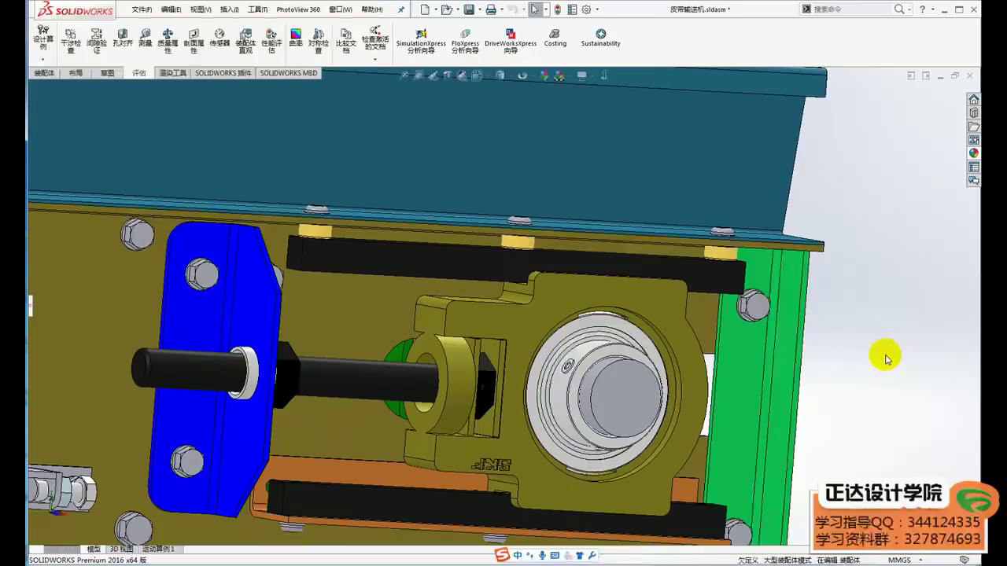
pyautogui.moveTo(563, 267); pyautogui.dragTo(517, 281, button='middle')
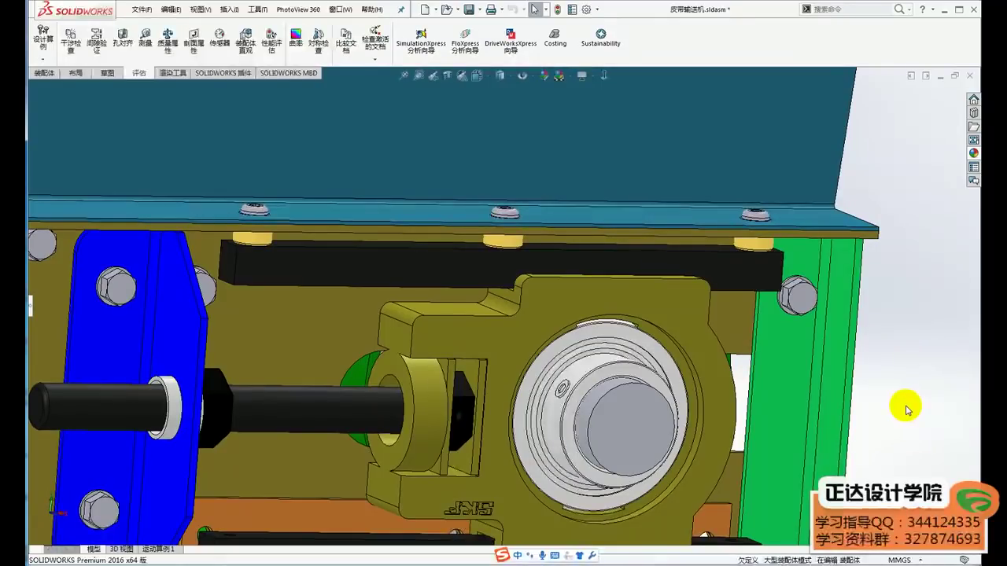
pyautogui.scroll(-2, 467, 254)
pyautogui.scroll(-1, 465, 250)
pyautogui.scroll(1, 472, 260)
pyautogui.scroll(2, 506, 292)
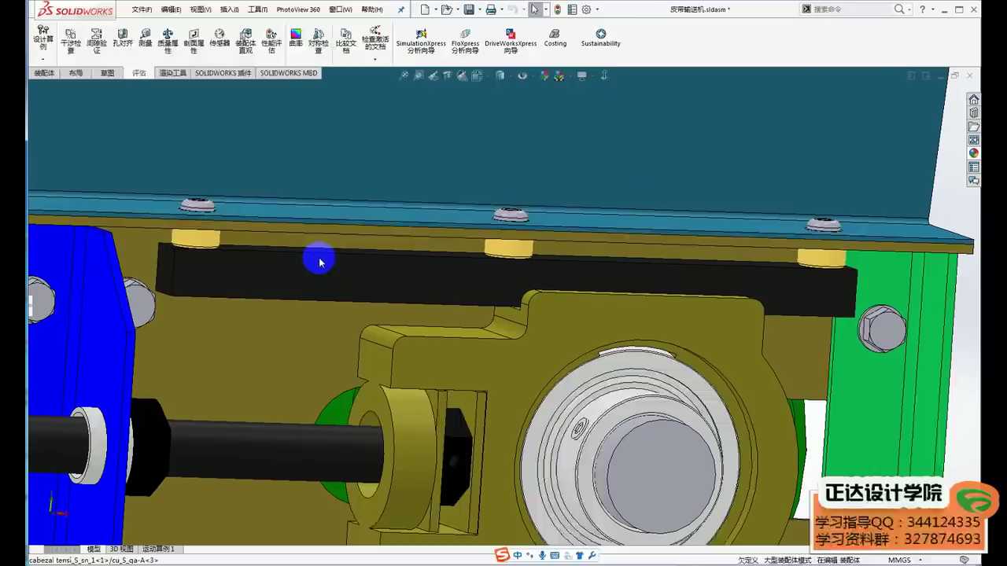
pyautogui.click(495, 280)
pyautogui.scroll(-2, 542, 300)
pyautogui.scroll(2, 544, 311)
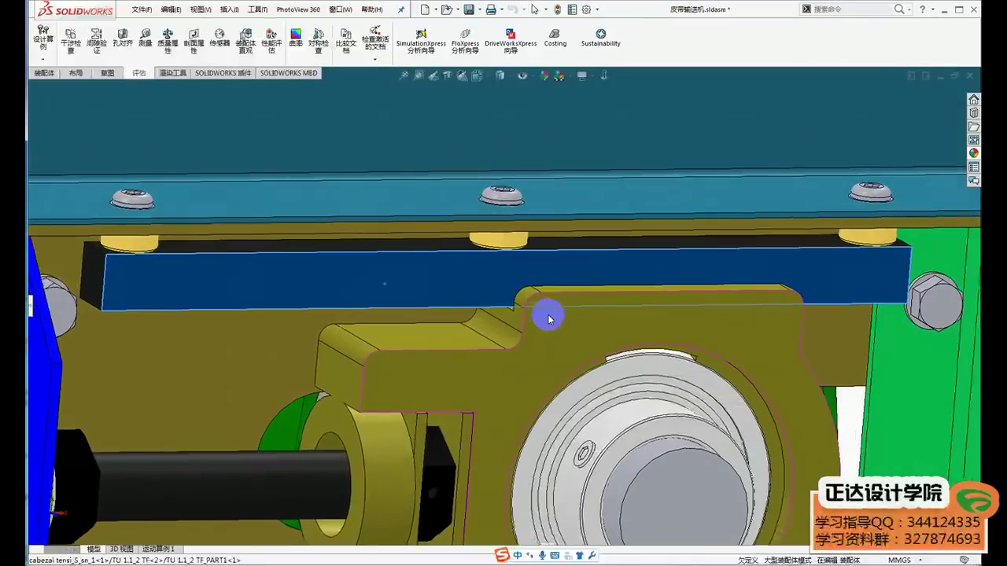
pyautogui.scroll(2, 551, 346)
pyautogui.scroll(-1, 548, 315)
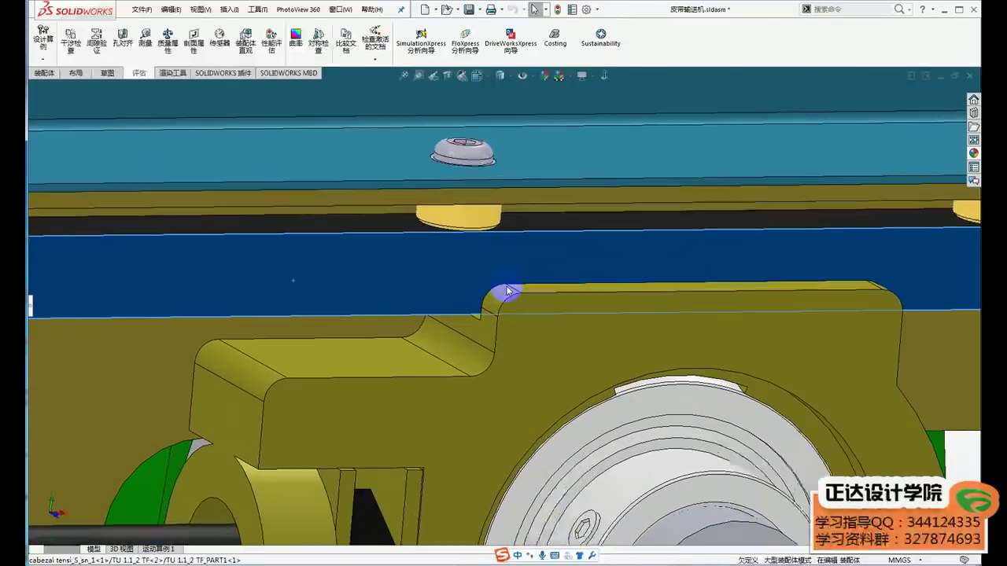
pyautogui.scroll(-1, 508, 291)
pyautogui.scroll(-1, 524, 296)
pyautogui.scroll(-1, 499, 294)
pyautogui.scroll(2, 518, 297)
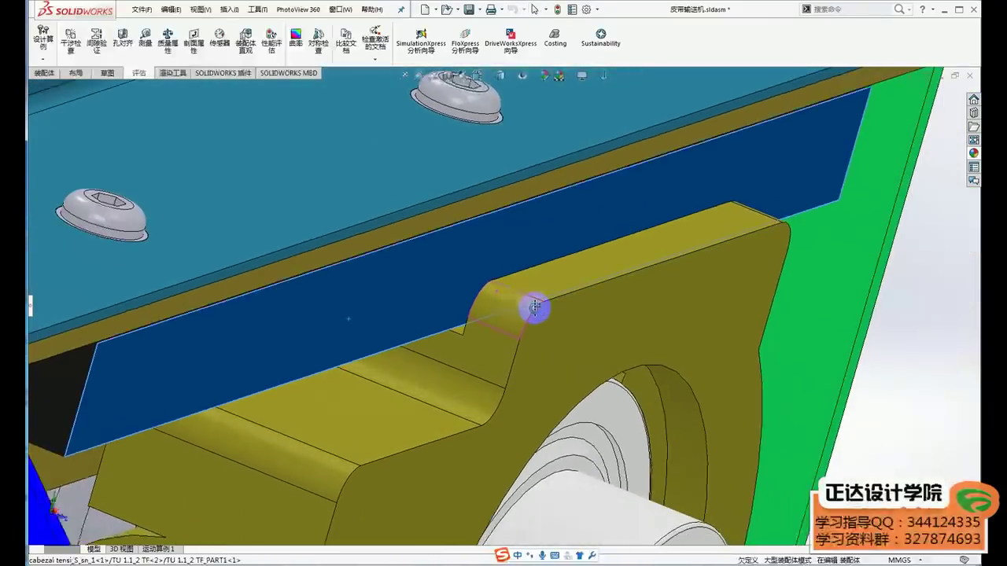
pyautogui.scroll(-2, 490, 291)
pyautogui.scroll(-2, 472, 315)
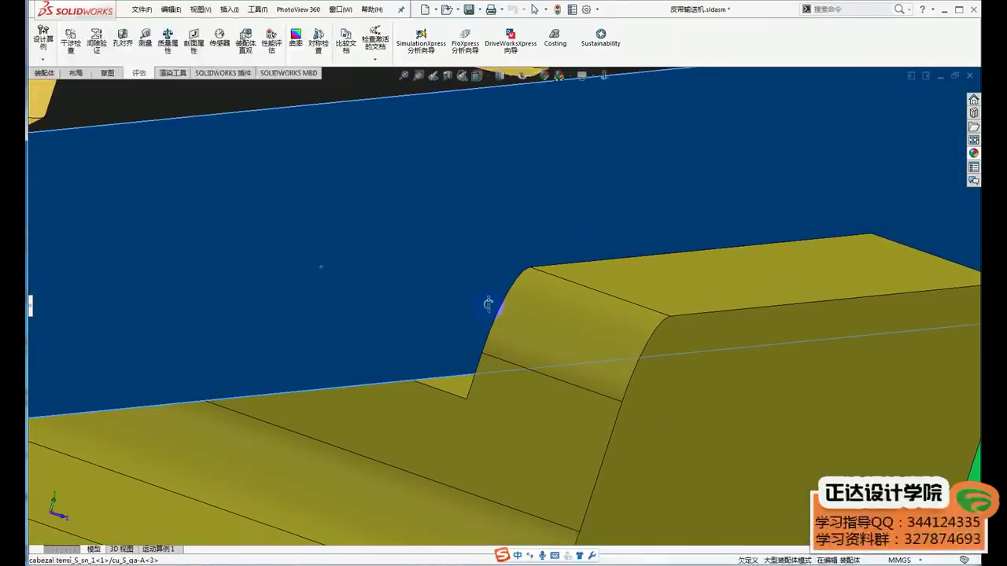
pyautogui.click(487, 335)
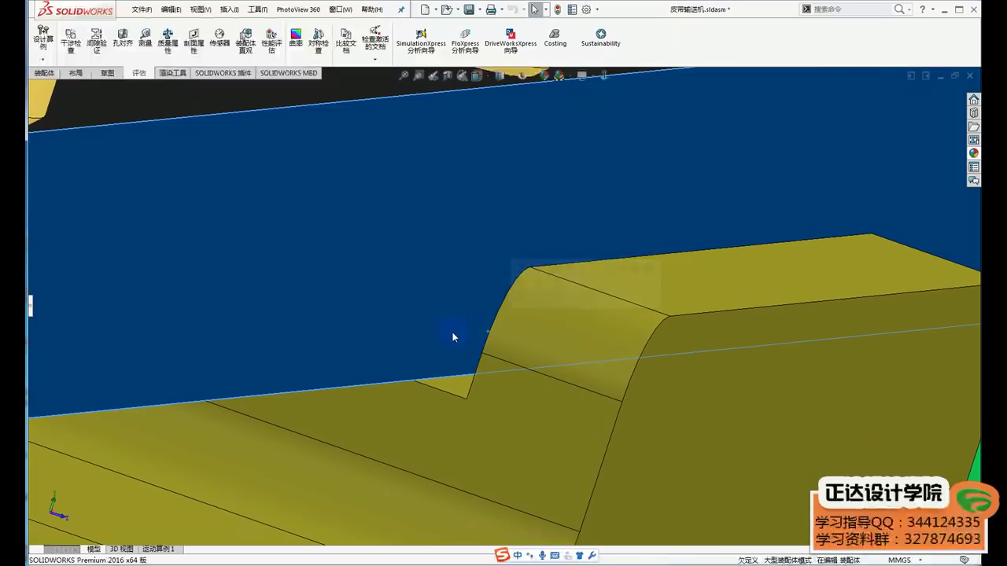
pyautogui.moveTo(488, 335); pyautogui.dragTo(461, 333, button='middle')
pyautogui.scroll(2, 460, 322)
pyautogui.scroll(-2, 401, 302)
pyautogui.scroll(3, 402, 303)
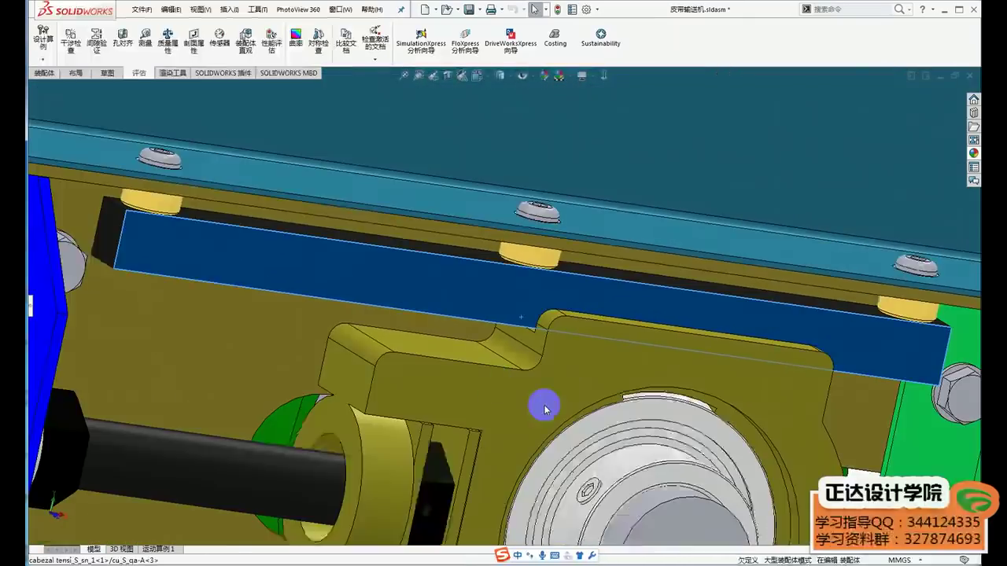
pyautogui.scroll(4, 655, 424)
pyautogui.moveTo(661, 425)
pyautogui.mouseDown(button='middle')
pyautogui.moveTo(791, 449)
pyautogui.moveTo(812, 422)
pyautogui.mouseUp(button='middle')
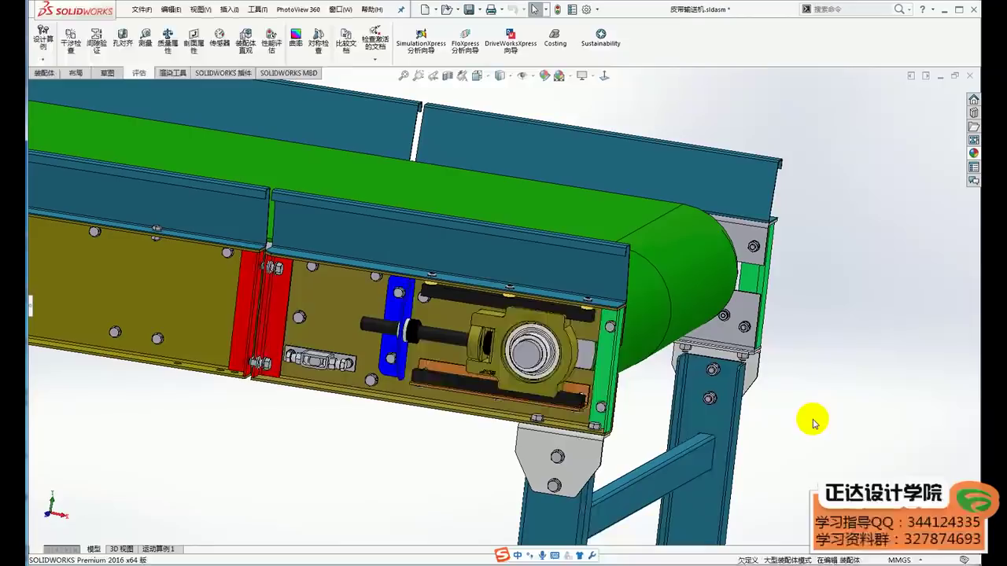
pyautogui.scroll(-2, 465, 299)
pyautogui.scroll(-2, 464, 310)
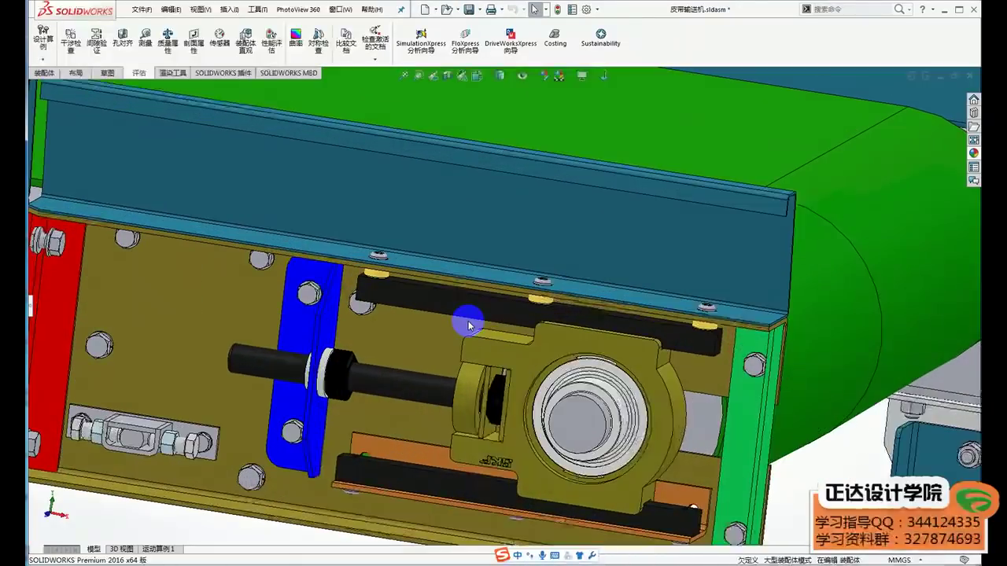
pyautogui.scroll(-2, 472, 297)
pyautogui.click(478, 293)
pyautogui.scroll(2, 488, 295)
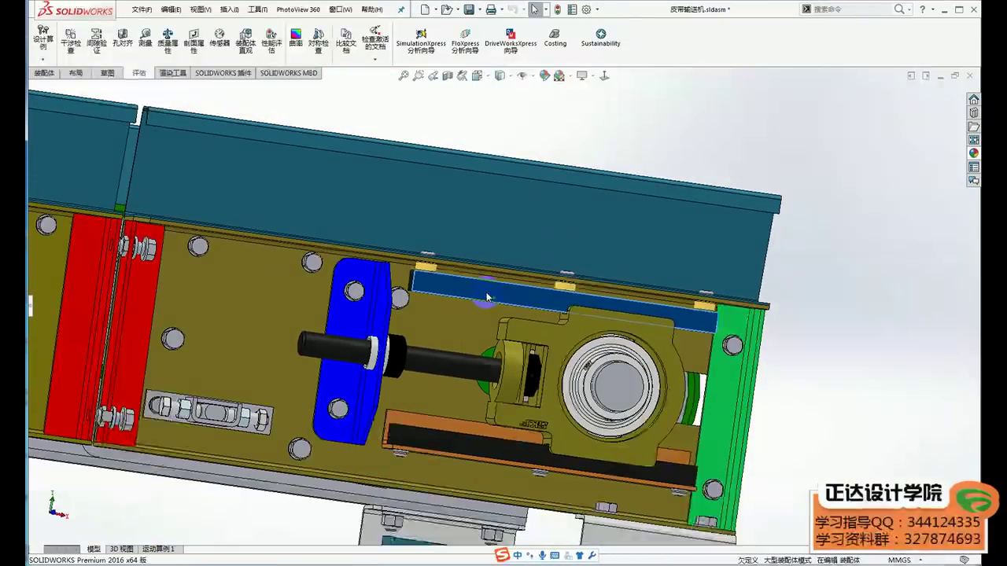
pyautogui.scroll(2, 492, 298)
pyautogui.click(798, 379)
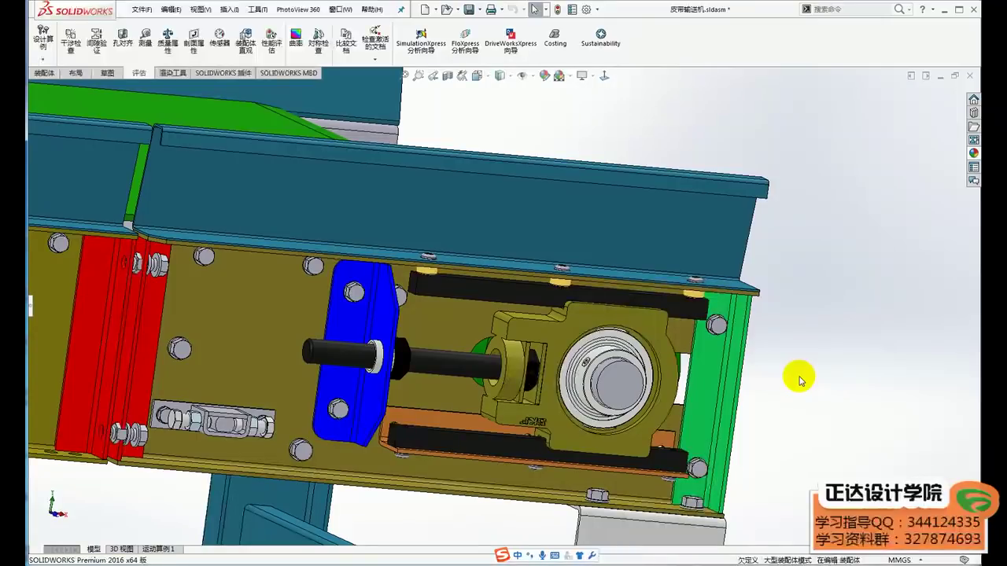
pyautogui.scroll(3, 504, 338)
pyautogui.scroll(-4, 472, 346)
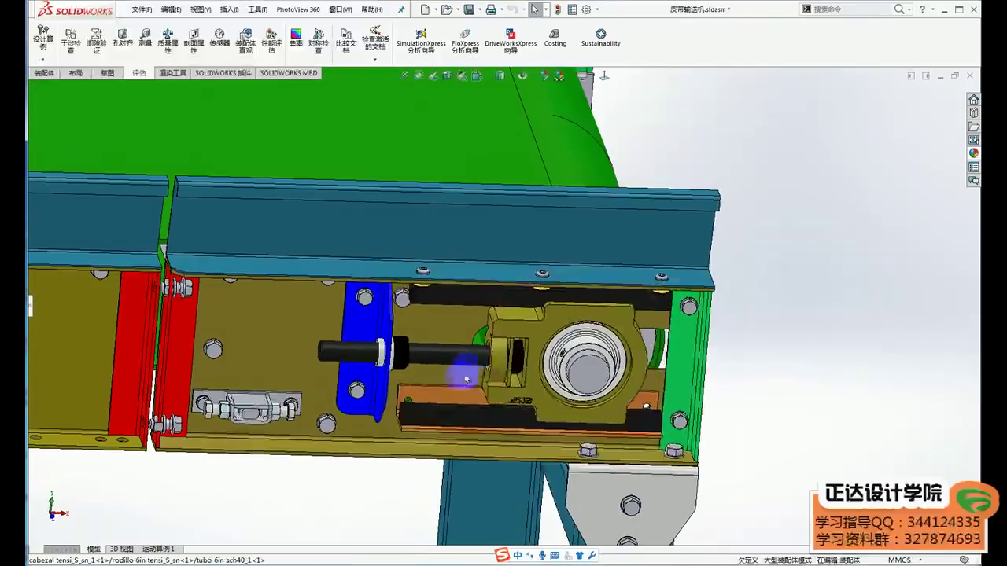
pyautogui.scroll(2, 486, 378)
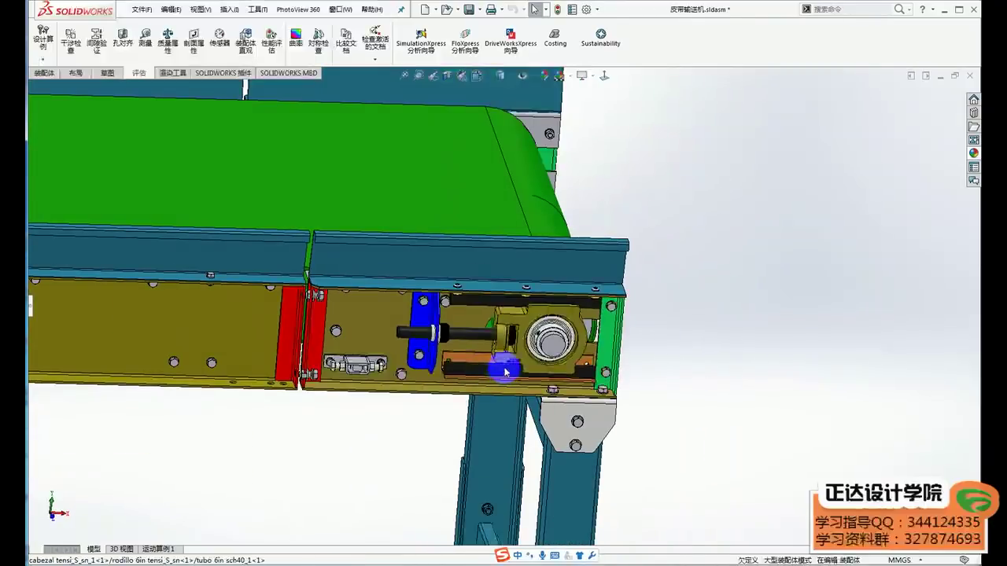
pyautogui.keyDown('ctrl'); pyautogui.moveTo(506, 372); pyautogui.dragTo(611, 367, button='middle'); pyautogui.keyUp('ctrl')
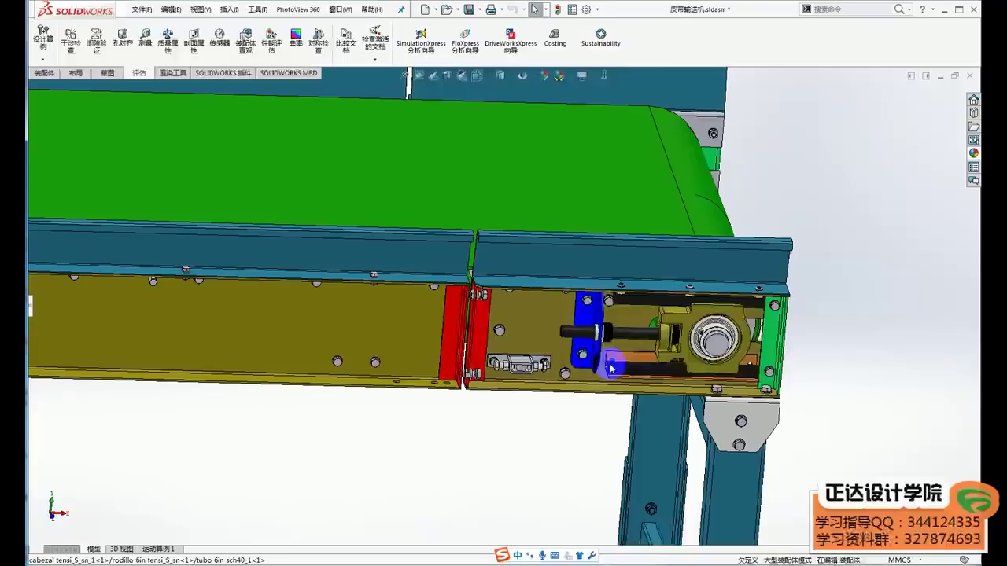
pyautogui.scroll(-3, 597, 338)
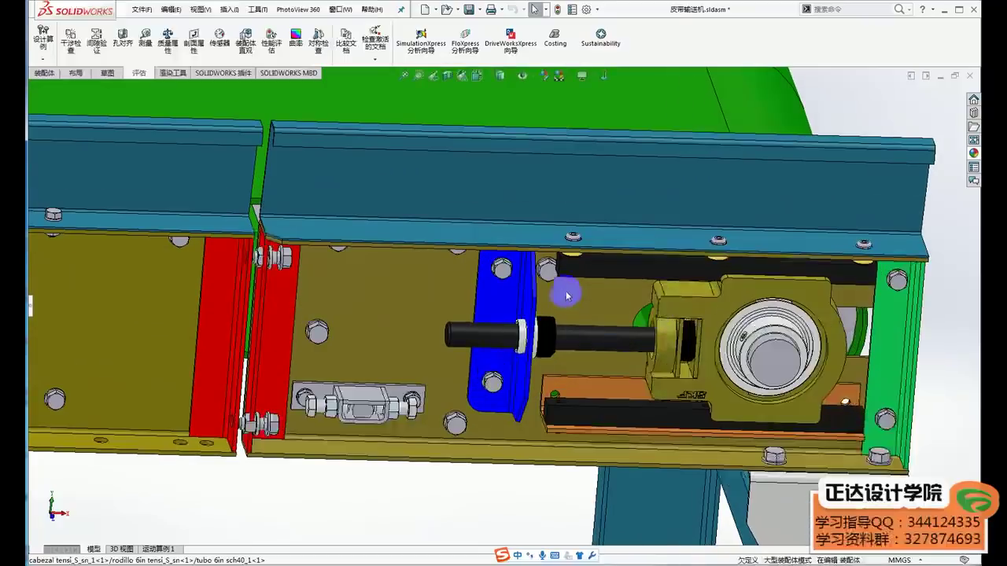
pyautogui.scroll(-2, 575, 283)
pyautogui.scroll(2, 582, 272)
pyautogui.scroll(2, 602, 311)
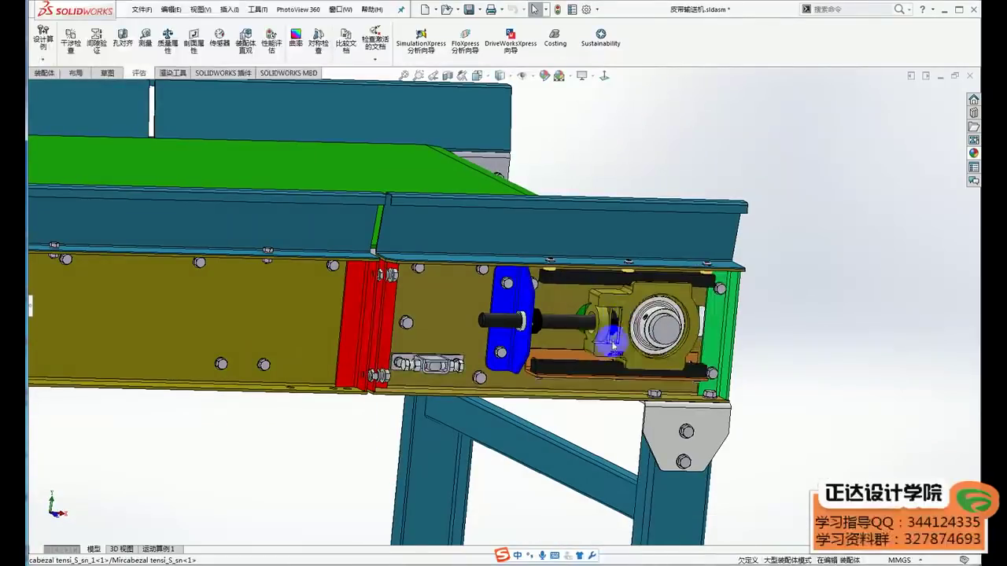
pyautogui.moveTo(590, 350); pyautogui.dragTo(814, 432, button='middle')
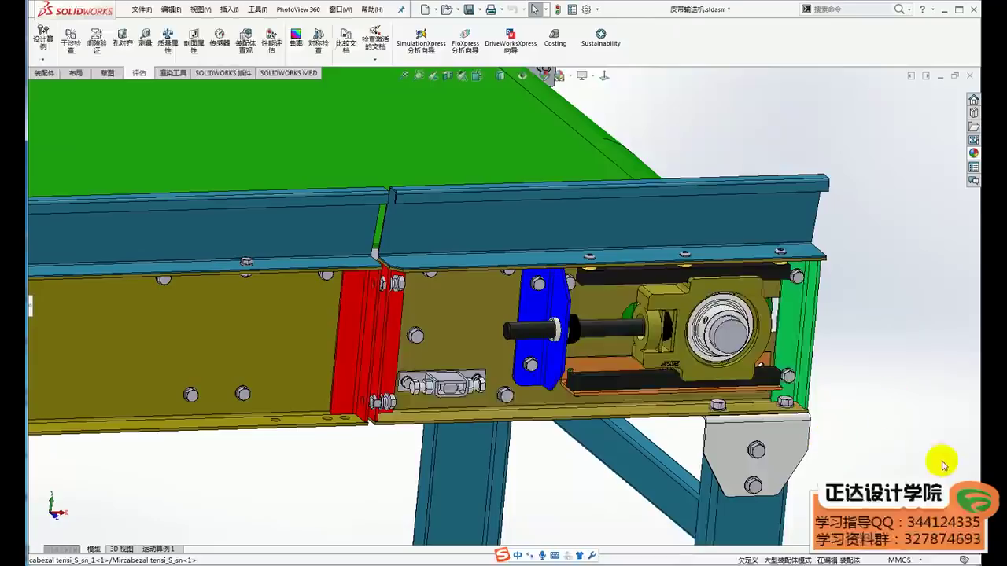
# Step: Zoom onto the drive-end tensioner and select the shaft end and face to check its diameter
pyautogui.scroll(-3, 589, 355)
pyautogui.scroll(-2, 575, 354)
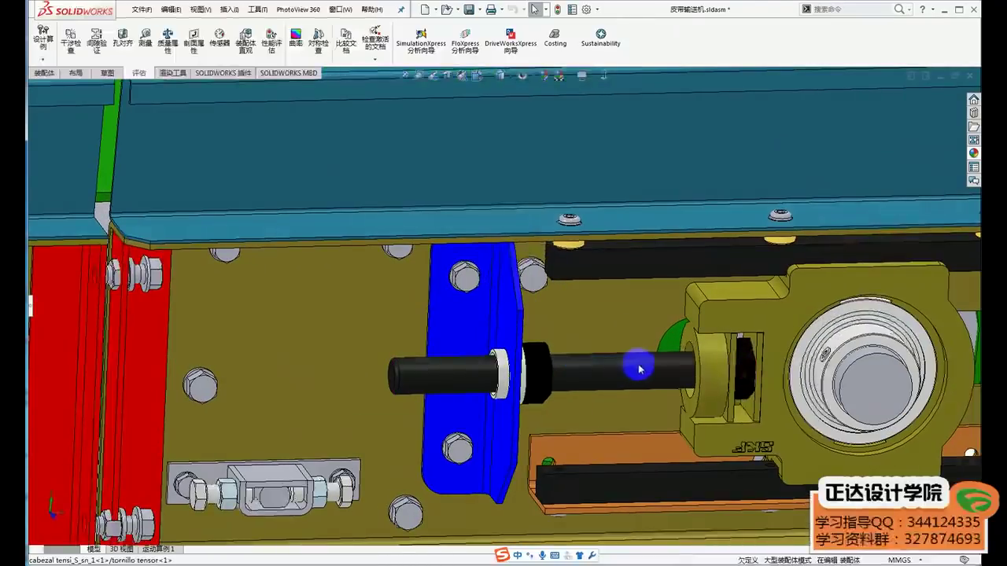
pyautogui.scroll(-2, 672, 335)
pyautogui.scroll(-2, 670, 327)
pyautogui.click(662, 334)
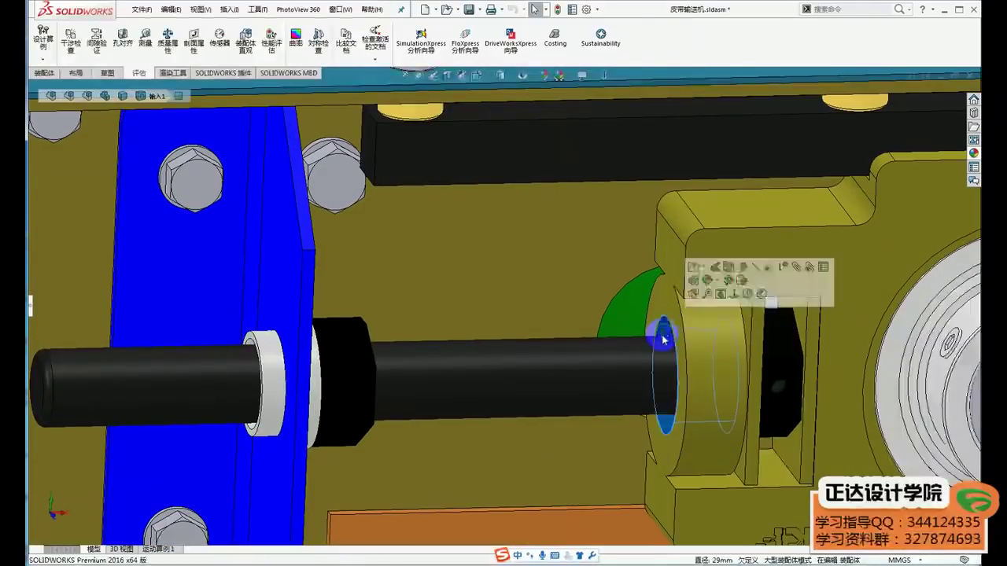
pyautogui.scroll(2, 649, 377)
pyautogui.click(514, 362)
pyautogui.scroll(1, 515, 364)
pyautogui.scroll(2, 515, 364)
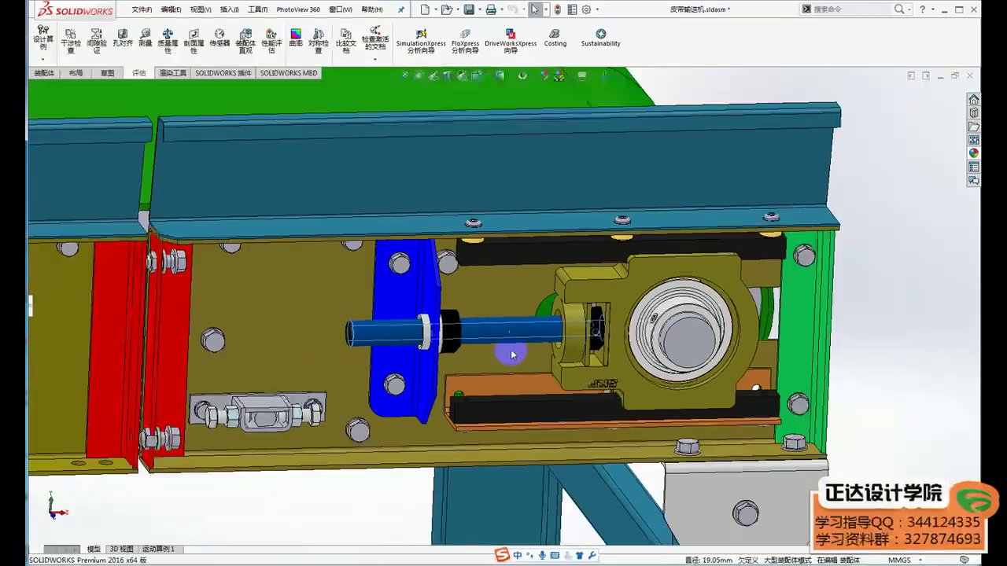
pyautogui.scroll(1, 523, 356)
pyautogui.click(881, 403)
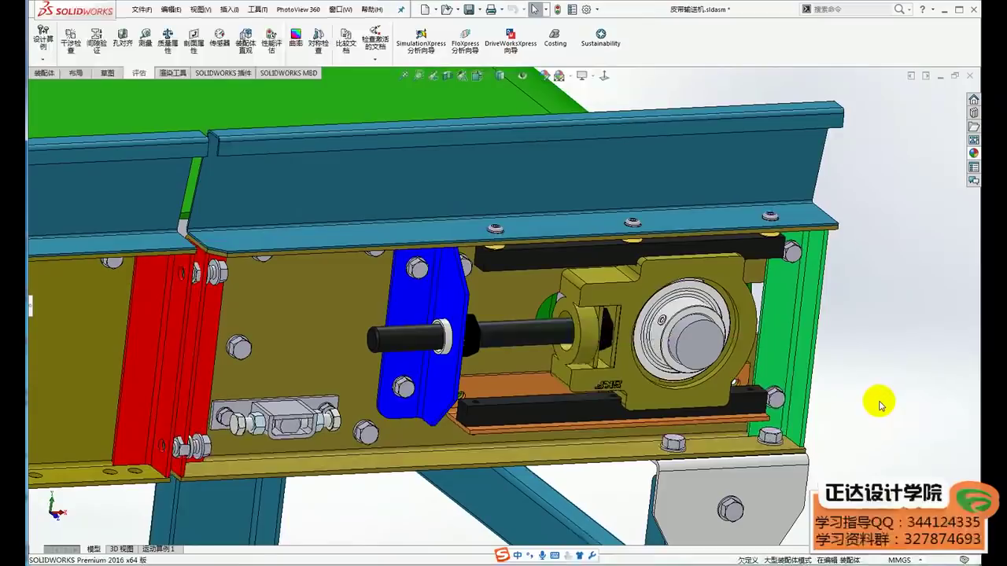
# Step: Zoom in and out on the tensioner where the belt wraps the tail roller
pyautogui.scroll(2, 865, 401)
pyautogui.scroll(2, 786, 400)
pyautogui.scroll(-1, 854, 405)
pyautogui.scroll(-1, 850, 407)
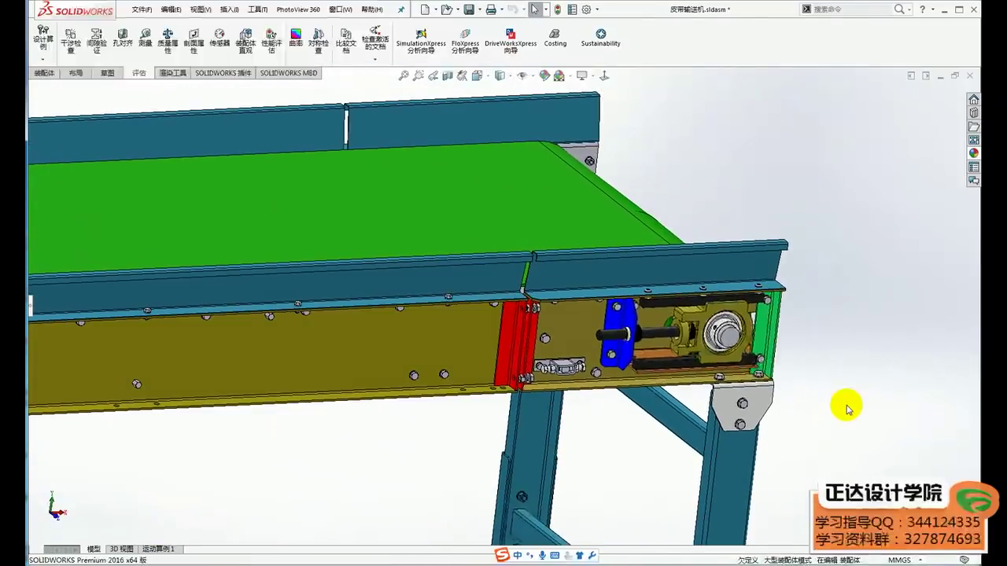
pyautogui.scroll(2, 841, 406)
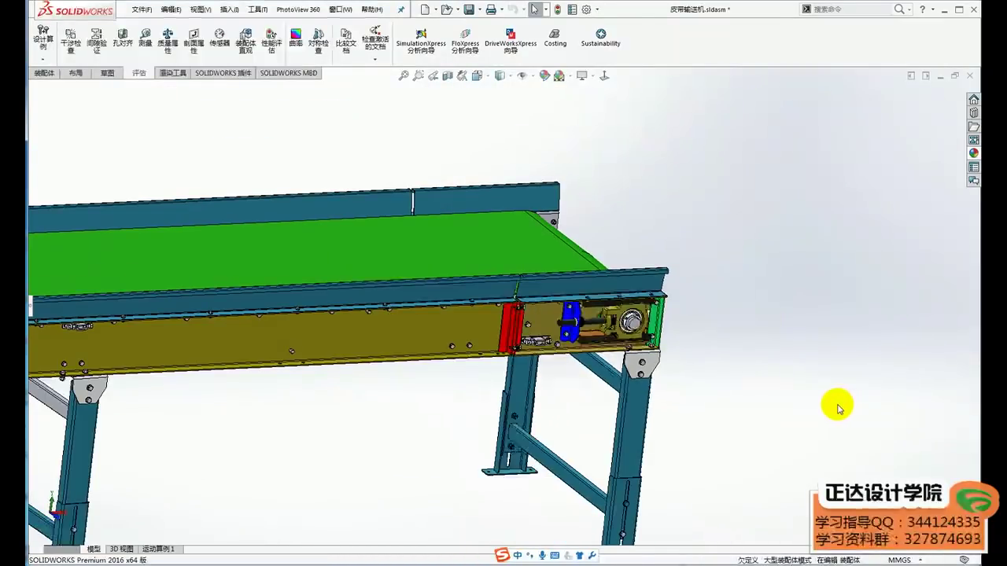
pyautogui.scroll(-2, 503, 260)
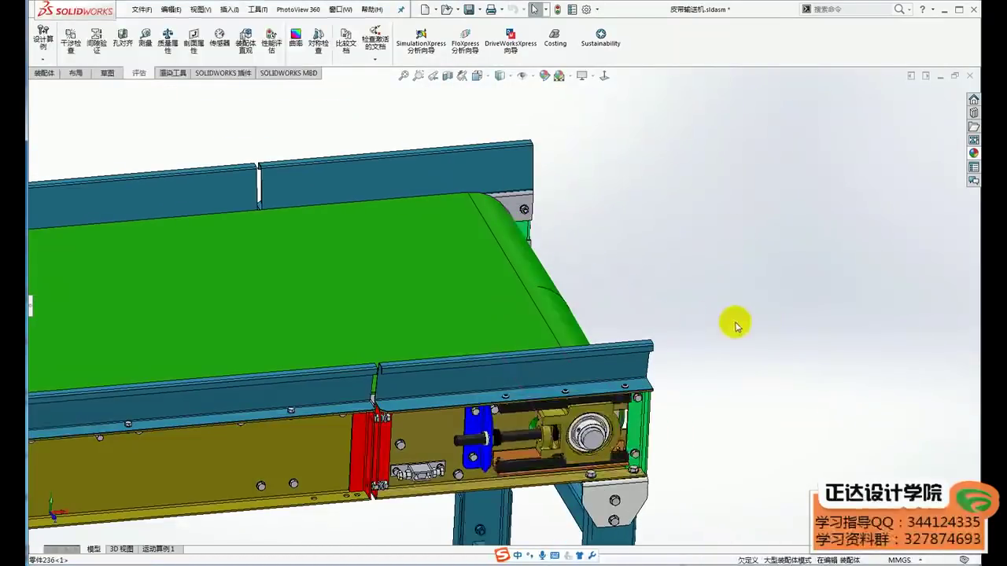
pyautogui.scroll(2, 789, 346)
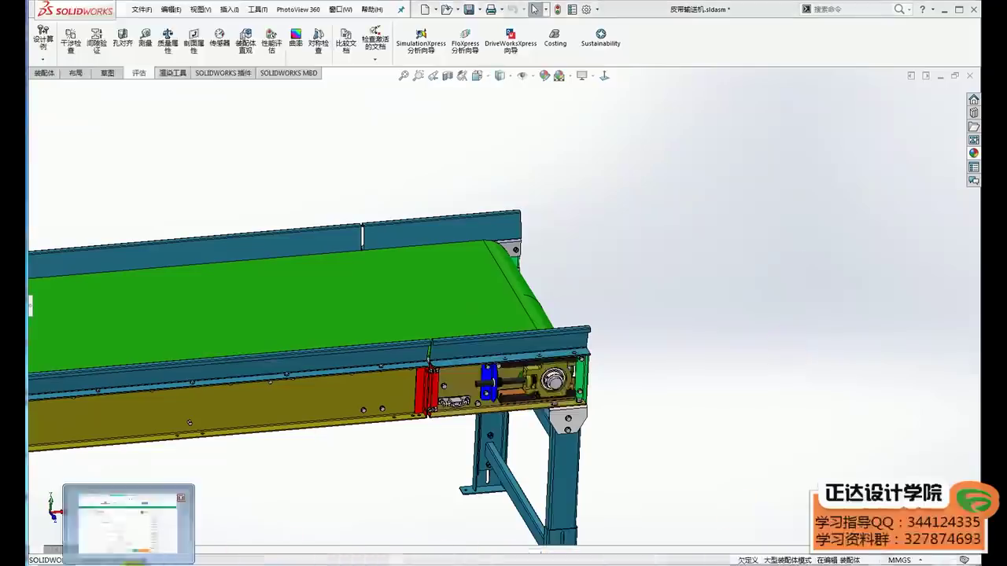
# Step: Run a 360 image search for 皮带张紧力测量仪 from the 360导航 tab
pyautogui.click(133, 560)
pyautogui.click(149, 9)
pyautogui.click(365, 131)
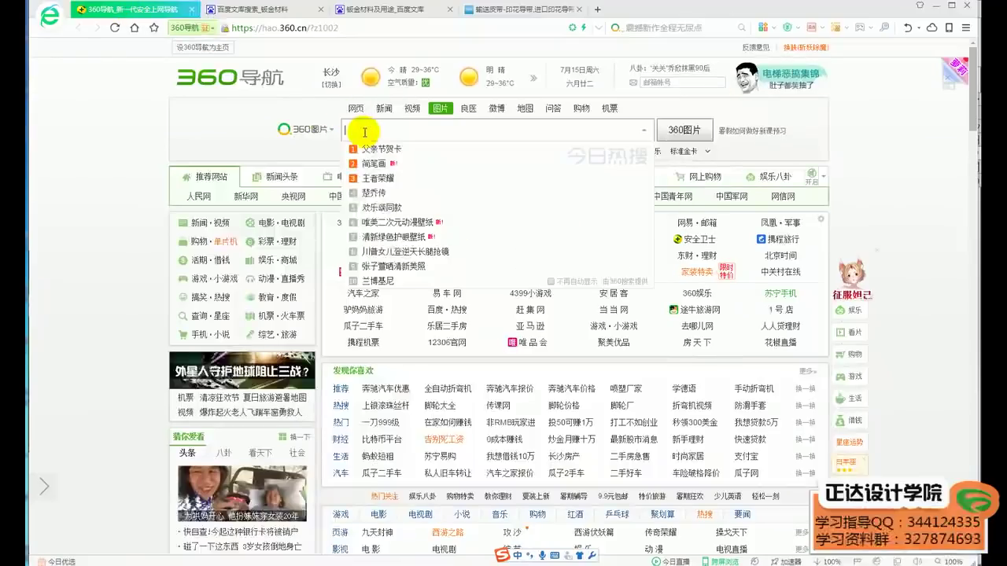
pyautogui.write('皮带')
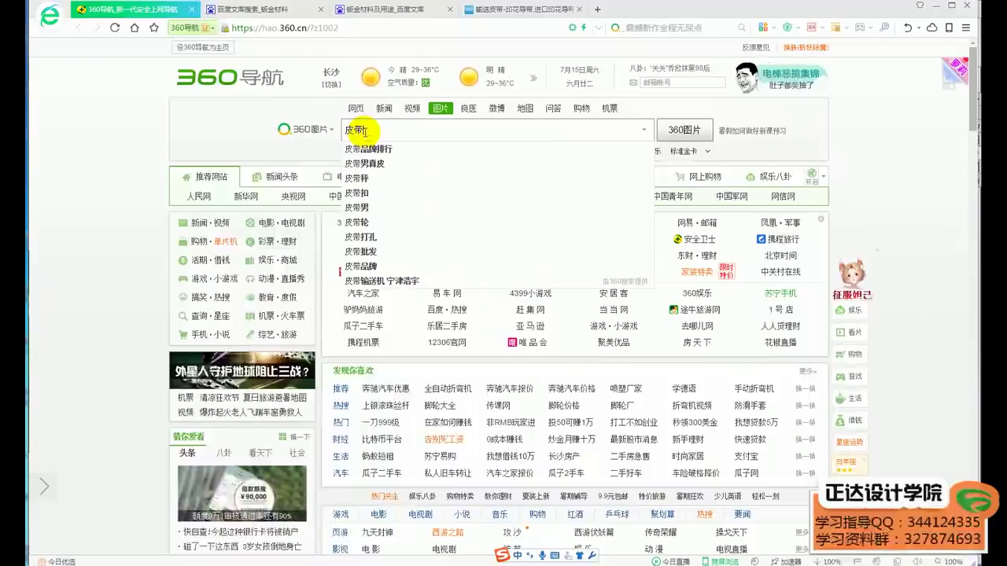
pyautogui.write('zhang')
pyautogui.write('张紧力')
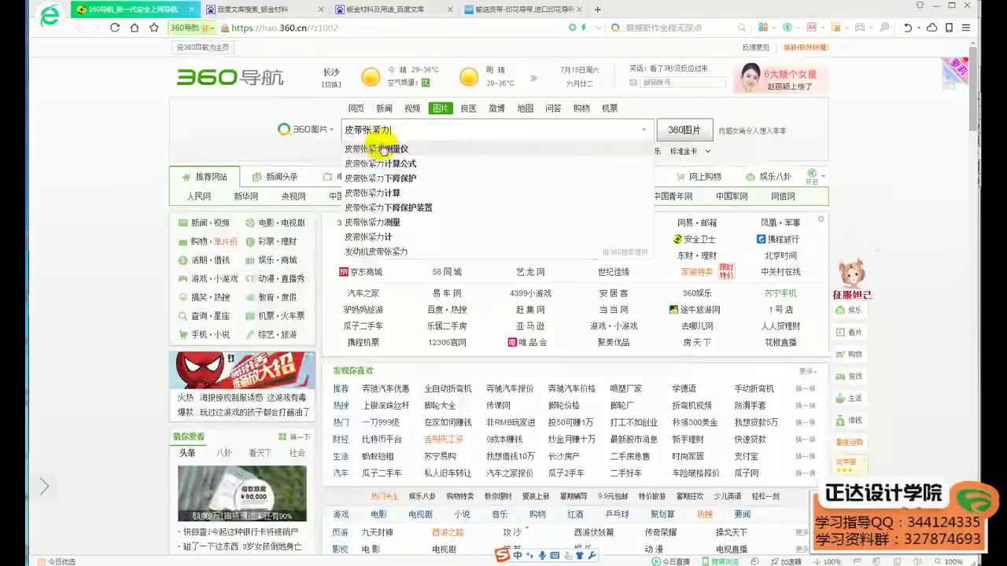
pyautogui.click(382, 148)
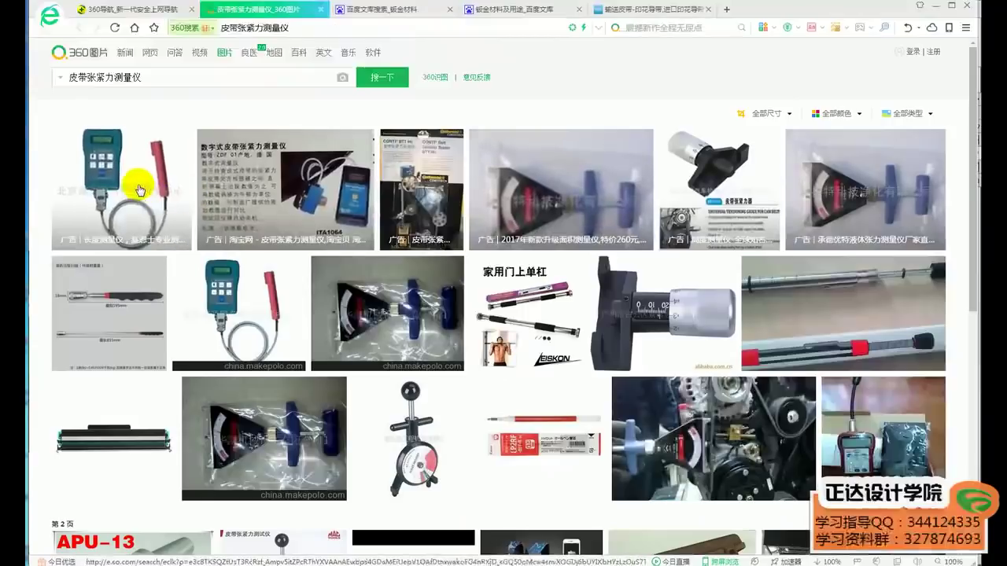
# Step: Scroll through the belt tension gauge image results
pyautogui.scroll(-2, 433, 357)
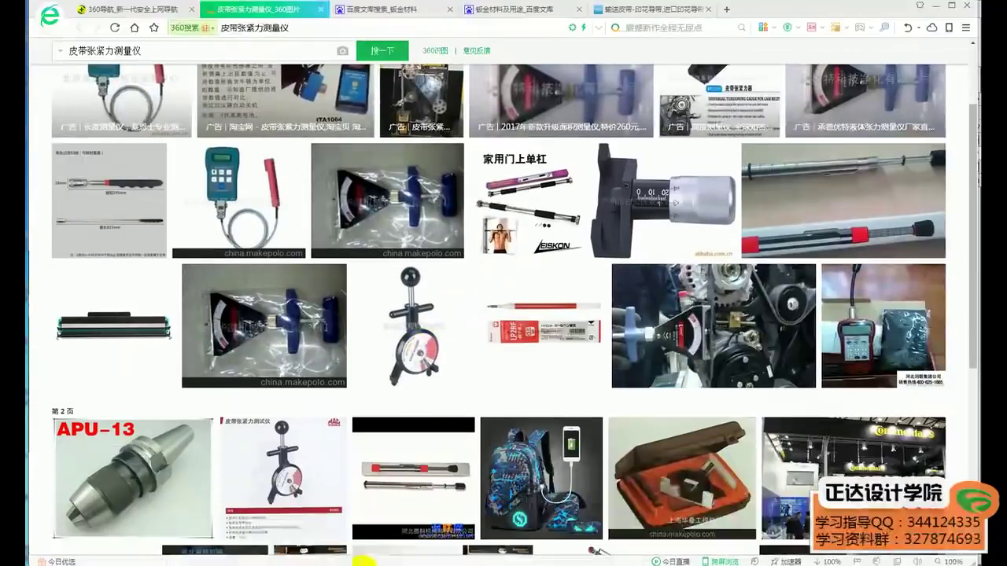
pyautogui.click(431, 348)
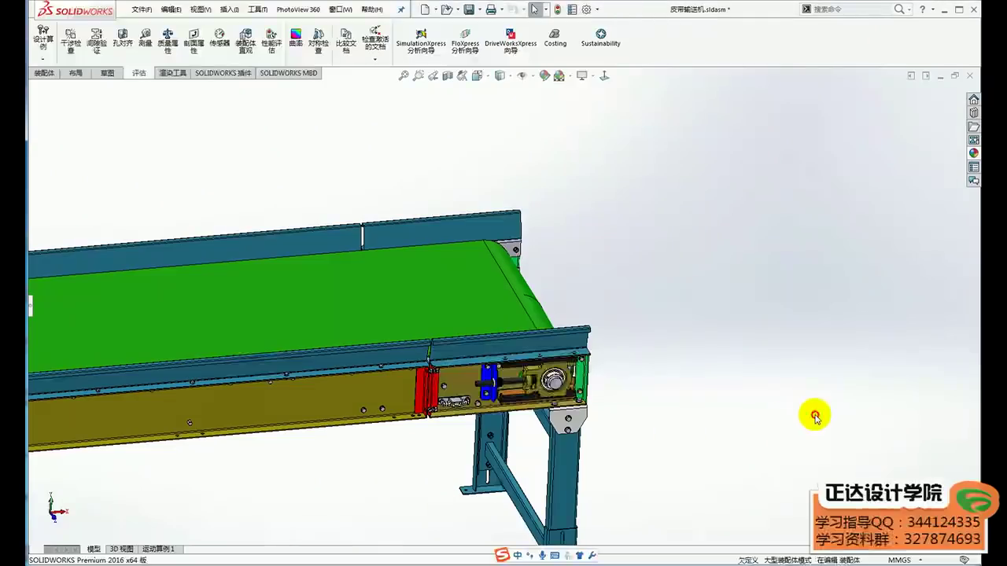
pyautogui.scroll(3, 770, 423)
# Step: Pan and tilt the view so the whole conveyor and belt top are visible
pyautogui.scroll(2, 708, 419)
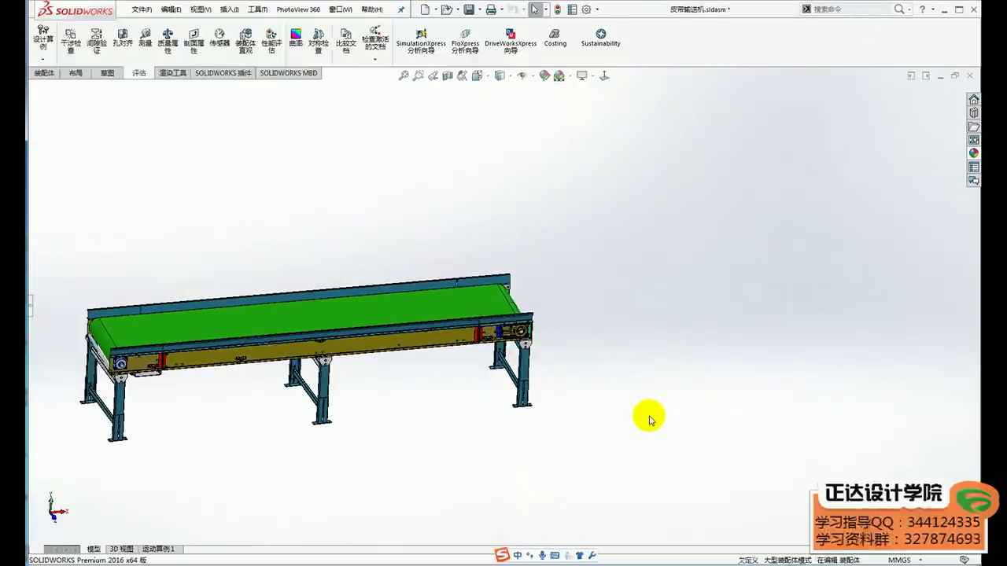
pyautogui.keyDown('ctrl'); pyautogui.moveTo(585, 366); pyautogui.dragTo(678, 399, button='middle'); pyautogui.keyUp('ctrl')
pyautogui.scroll(-3, 716, 403)
pyautogui.scroll(1, 771, 411)
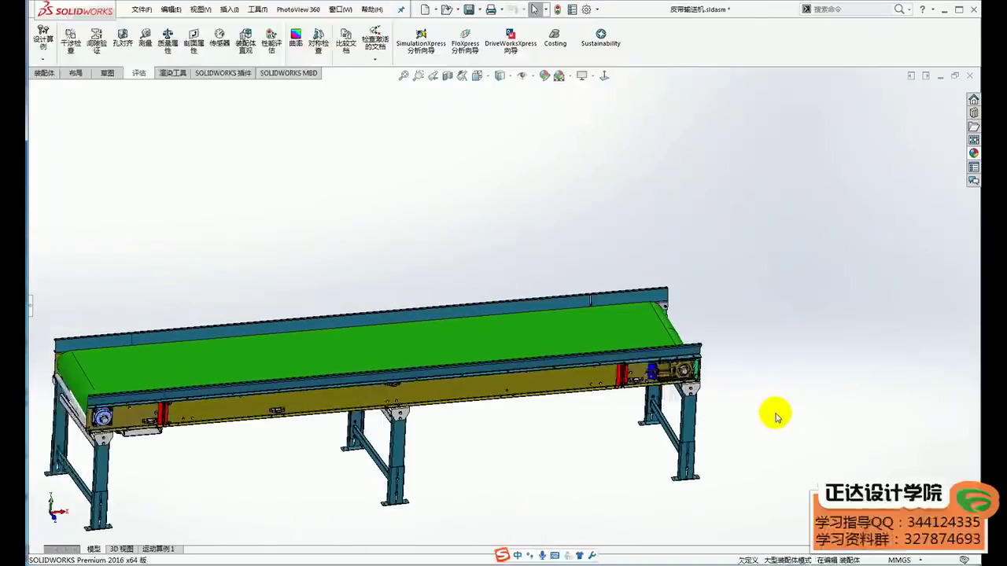
pyautogui.scroll(-1, 766, 409)
pyautogui.scroll(1, 770, 402)
pyautogui.moveTo(775, 399); pyautogui.dragTo(771, 411, button='middle')
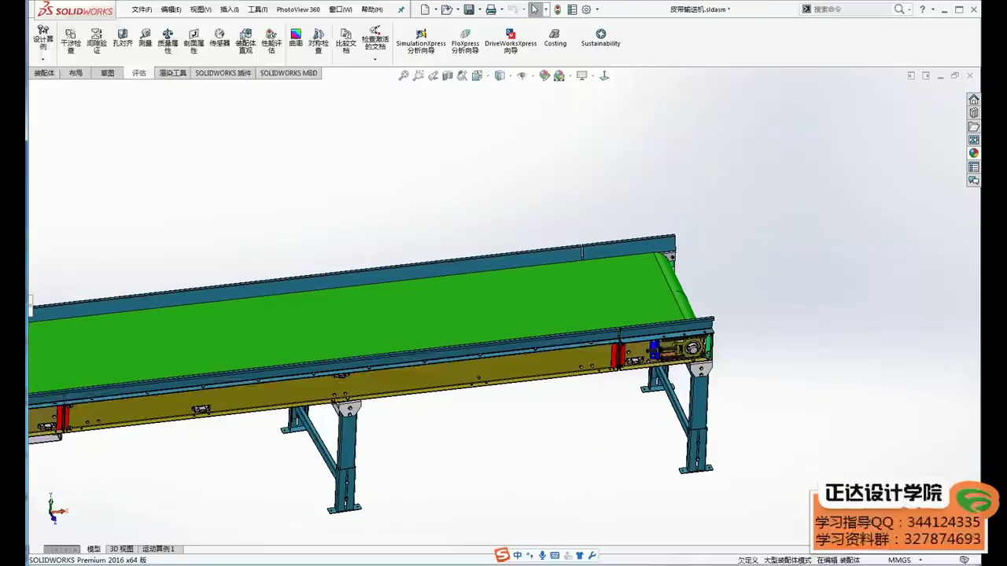
# Step: Write the friction formula f = μmg over the conveyor with the screen pen
pyautogui.moveTo(279, 168); pyautogui.dragTo(210, 326)
pyautogui.moveTo(188, 225); pyautogui.dragTo(326, 211)
pyautogui.moveTo(293, 250); pyautogui.dragTo(330, 250)
pyautogui.moveTo(340, 307)
pyautogui.mouseDown()
pyautogui.moveTo(401, 177)
pyautogui.moveTo(409, 224)
pyautogui.mouseUp()
pyautogui.moveTo(449, 181)
pyautogui.mouseDown()
pyautogui.moveTo(456, 227)
pyautogui.moveTo(527, 203)
pyautogui.mouseUp()
pyautogui.moveTo(570, 163); pyautogui.dragTo(588, 280)
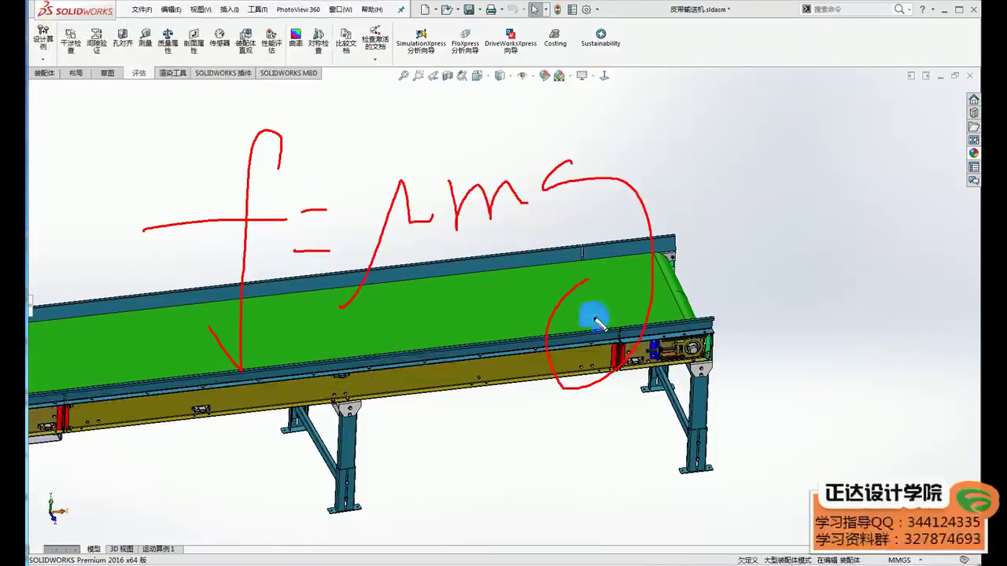
# Step: Write the 300 × 10 calculation below the conveyor
pyautogui.moveTo(213, 462)
pyautogui.mouseDown()
pyautogui.moveTo(207, 504)
pyautogui.moveTo(249, 501)
pyautogui.mouseUp()
pyautogui.moveTo(268, 464); pyautogui.dragTo(268, 532)
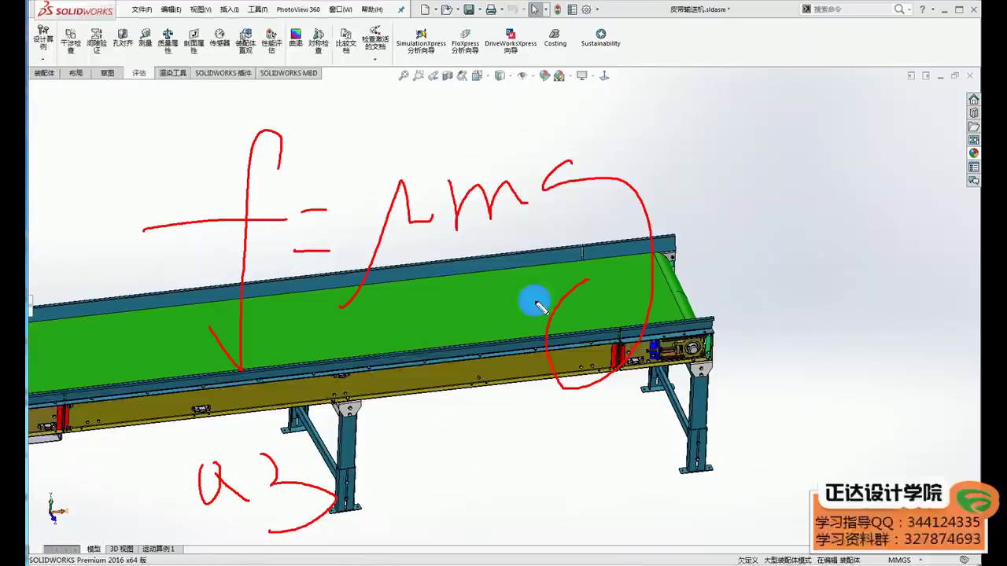
pyautogui.moveTo(393, 449); pyautogui.dragTo(351, 509)
pyautogui.moveTo(347, 474); pyautogui.dragTo(393, 513)
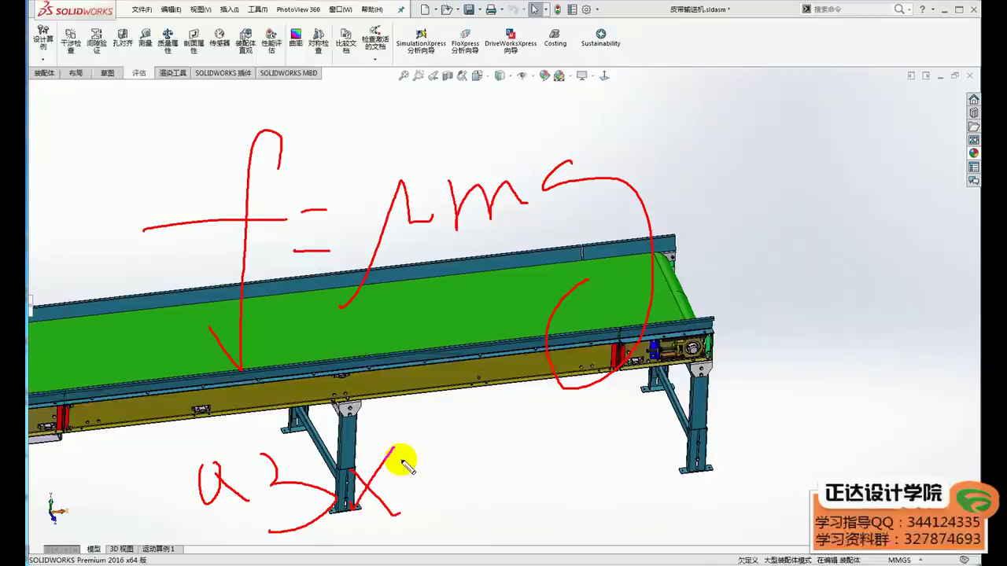
pyautogui.moveTo(411, 442); pyautogui.dragTo(435, 550)
pyautogui.moveTo(516, 470)
pyautogui.mouseDown()
pyautogui.moveTo(503, 472)
pyautogui.moveTo(551, 467)
pyautogui.mouseUp()
pyautogui.moveTo(645, 446)
pyautogui.mouseDown()
pyautogui.moveTo(603, 470)
pyautogui.moveTo(682, 528)
pyautogui.mouseUp()
pyautogui.moveTo(700, 464); pyautogui.dragTo(720, 543)
pyautogui.moveTo(770, 494); pyautogui.dragTo(758, 496)
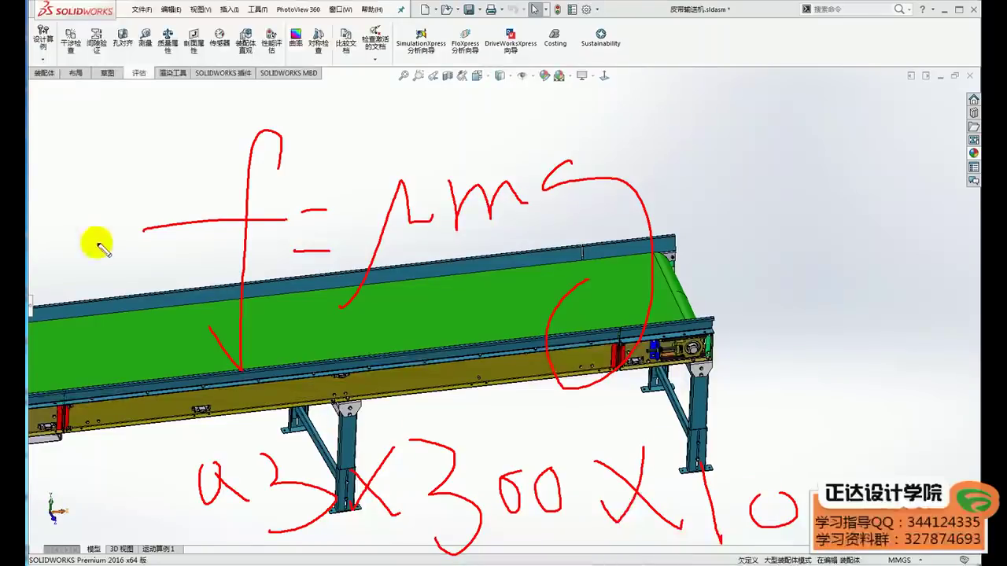
# Step: Add a note left of the formula, then clear all the red annotations
pyautogui.moveTo(78, 210)
pyautogui.mouseDown()
pyautogui.moveTo(119, 256)
pyautogui.moveTo(140, 319)
pyautogui.mouseUp()
pyautogui.moveTo(803, 472); pyautogui.dragTo(783, 555)
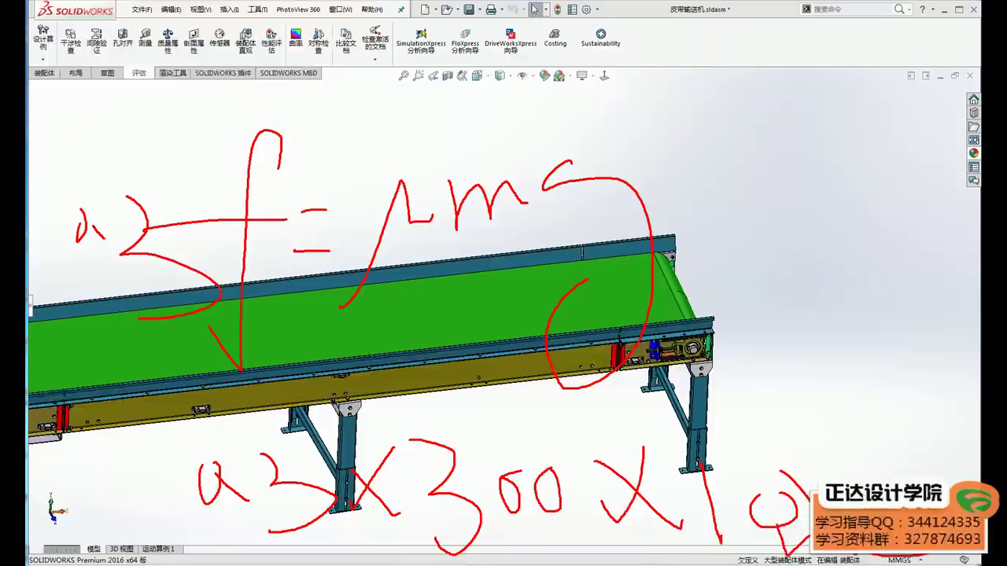
pyautogui.press('Escape')
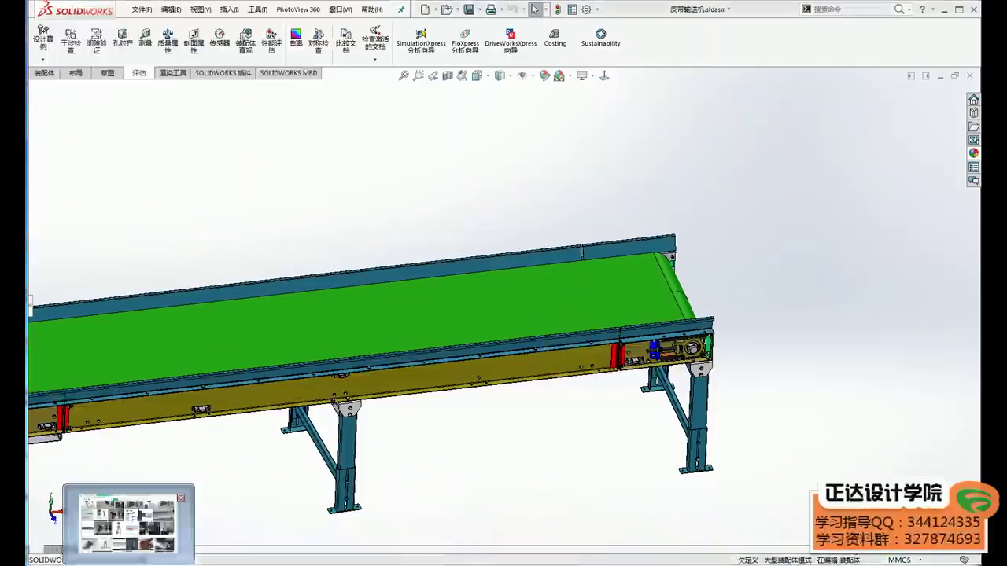
# Step: Glance back at the tension-gauge images, then return and zoom onto the drive end
pyautogui.click(126, 516)
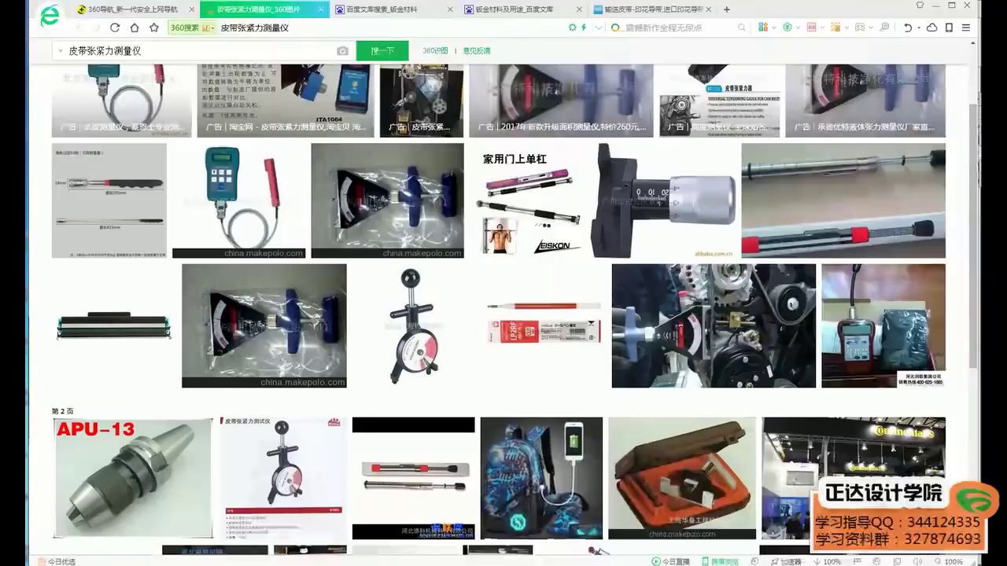
pyautogui.click(248, 523)
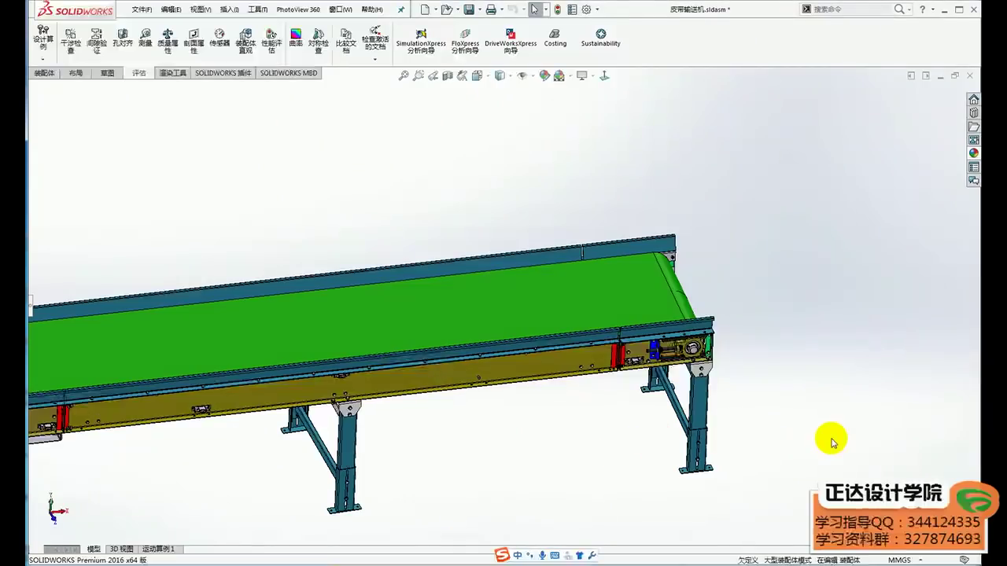
pyautogui.scroll(-3, 785, 395)
pyautogui.scroll(-3, 732, 382)
pyautogui.scroll(-3, 778, 413)
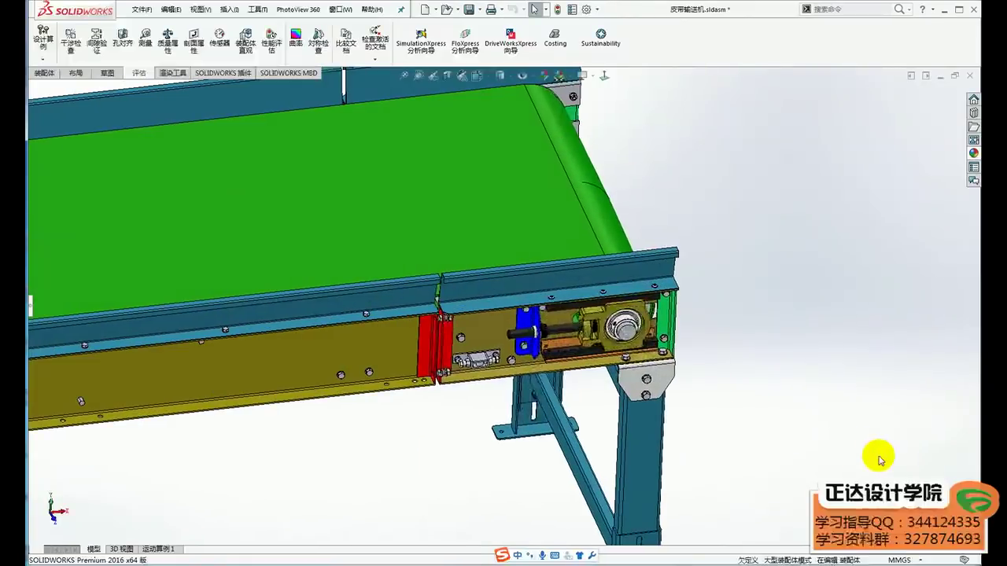
pyautogui.scroll(1, 873, 461)
pyautogui.scroll(-1, 563, 274)
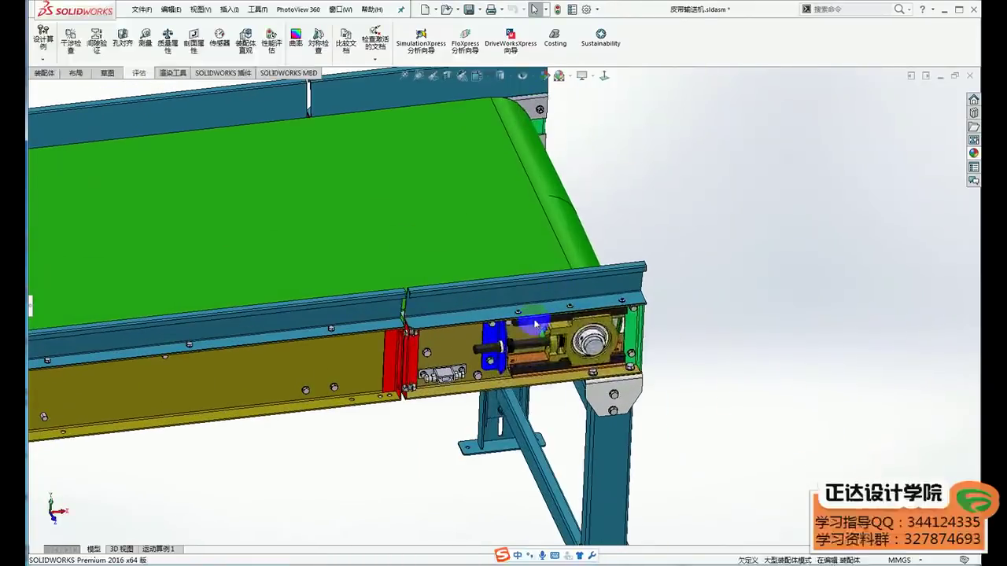
pyautogui.scroll(1, 507, 291)
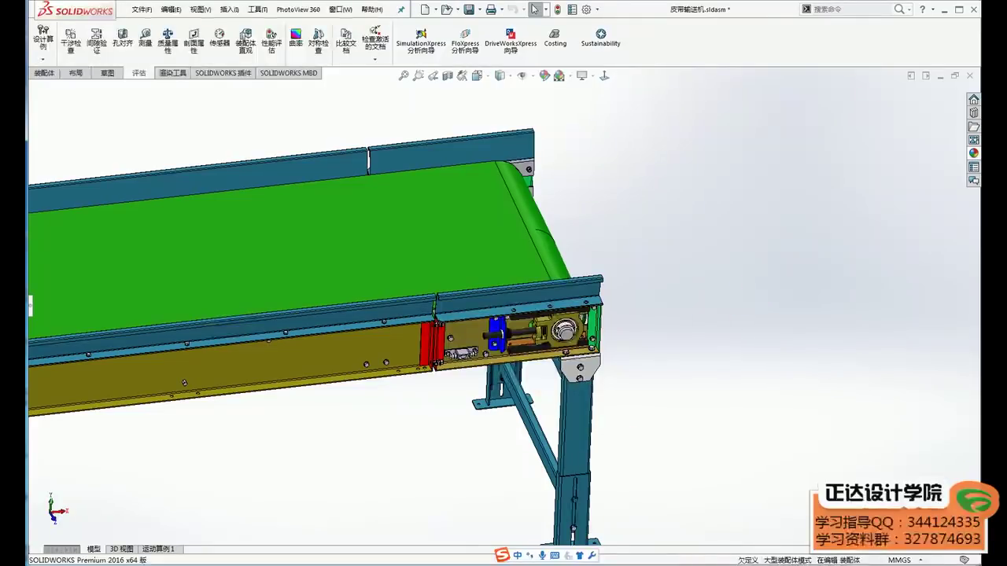
pyautogui.scroll(-2, 673, 344)
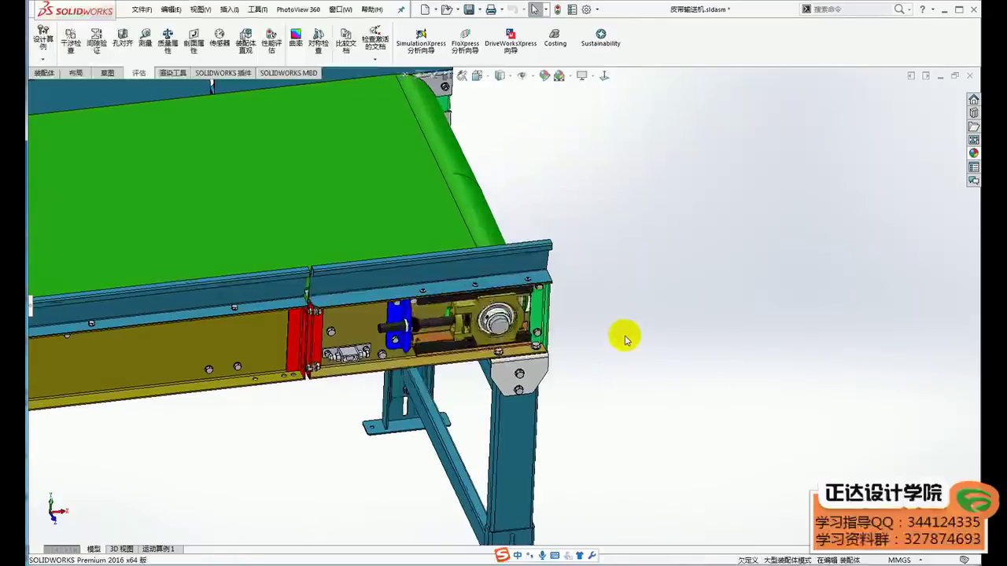
pyautogui.scroll(-1, 597, 334)
# Step: Centre the drive end, pick its bottom edge, and orbit to look down on the belt
pyautogui.keyDown('ctrl'); pyautogui.moveTo(568, 333); pyautogui.dragTo(655, 352, button='middle'); pyautogui.keyUp('ctrl')
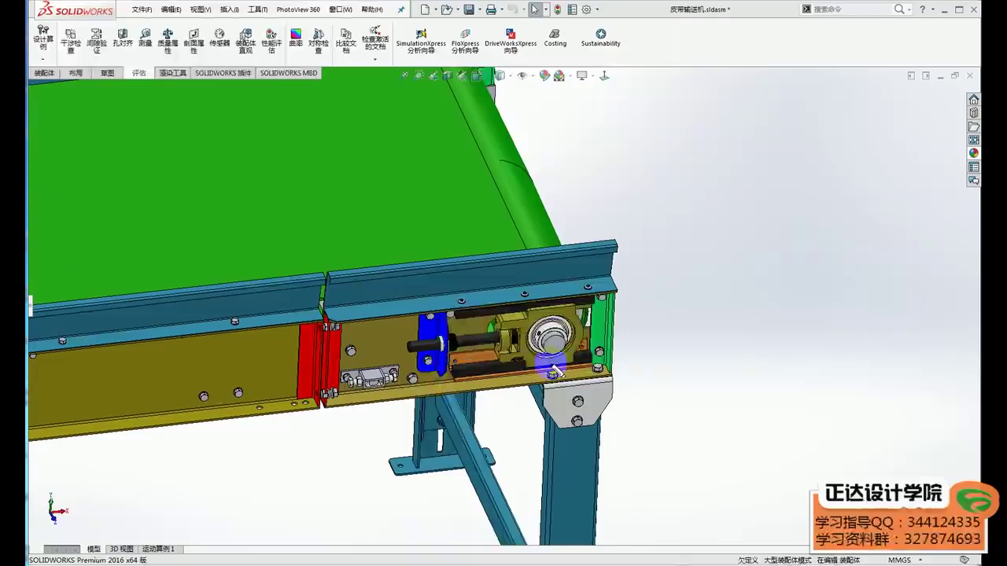
pyautogui.click(620, 363)
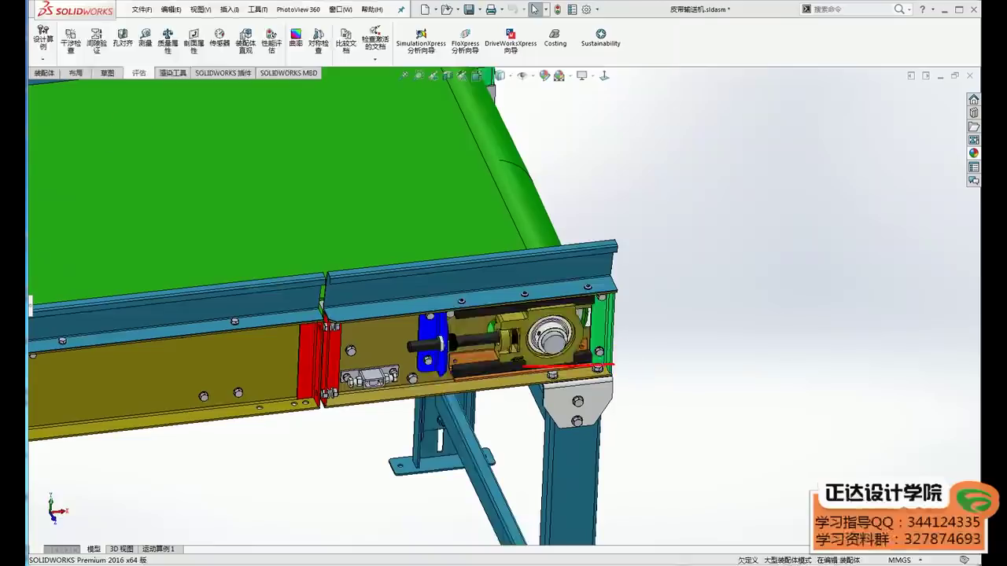
pyautogui.moveTo(326, 204)
pyautogui.mouseDown(button='middle')
pyautogui.moveTo(513, 274)
pyautogui.moveTo(490, 218)
pyautogui.moveTo(568, 247)
pyautogui.moveTo(658, 338)
pyautogui.mouseUp(button='middle')
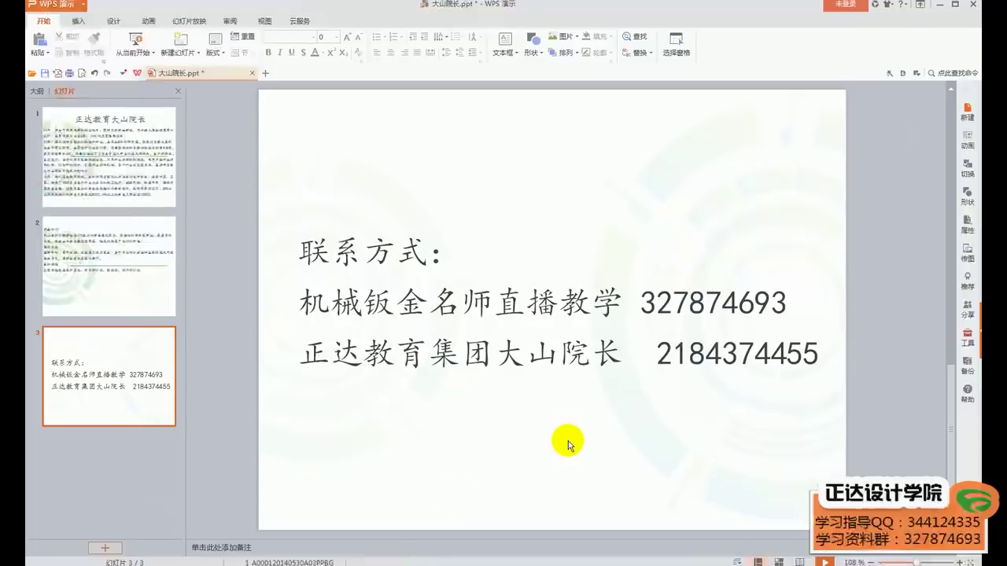
pyautogui.click(90, 148)
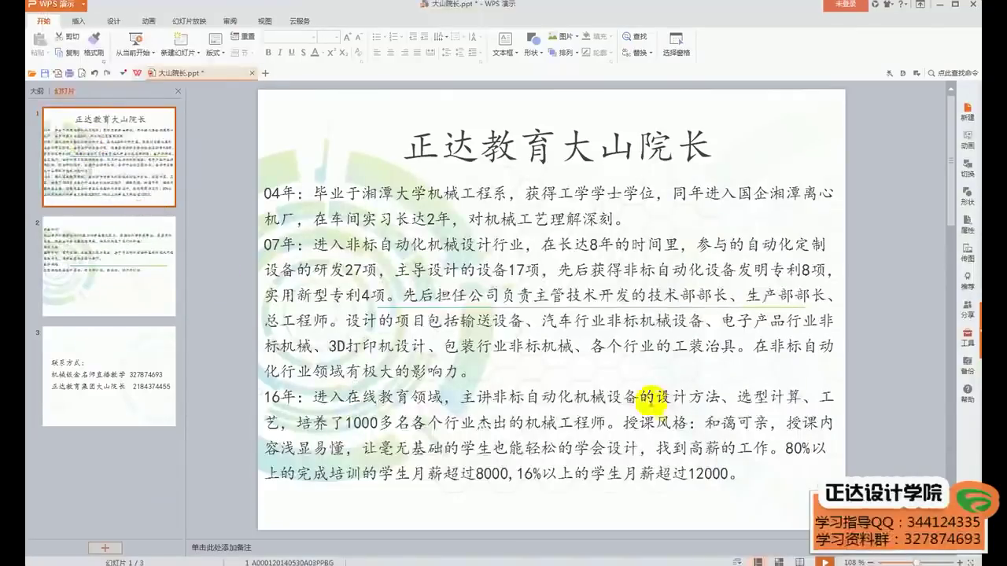
pyautogui.moveTo(783, 449); pyautogui.dragTo(788, 464)
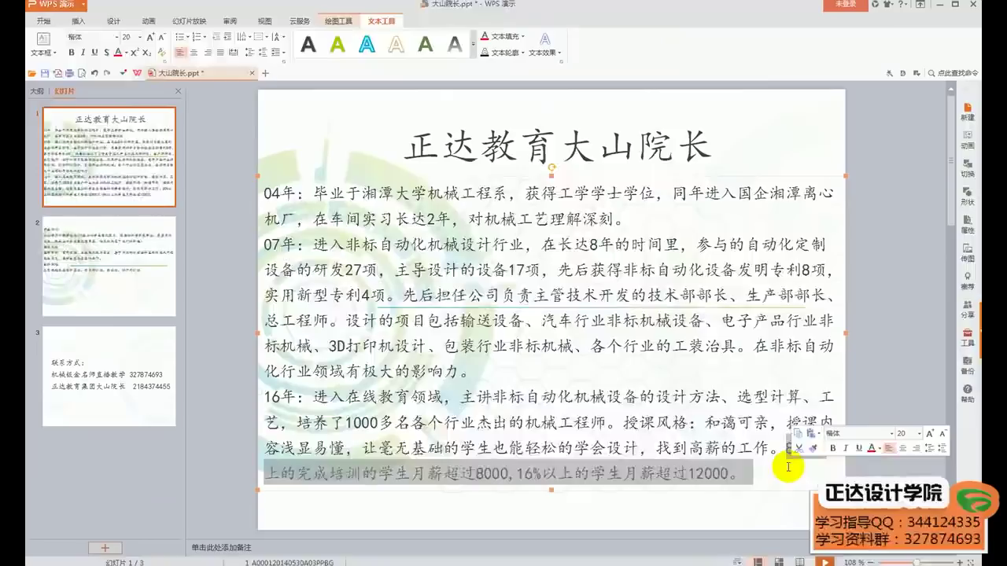
pyautogui.click(90, 407)
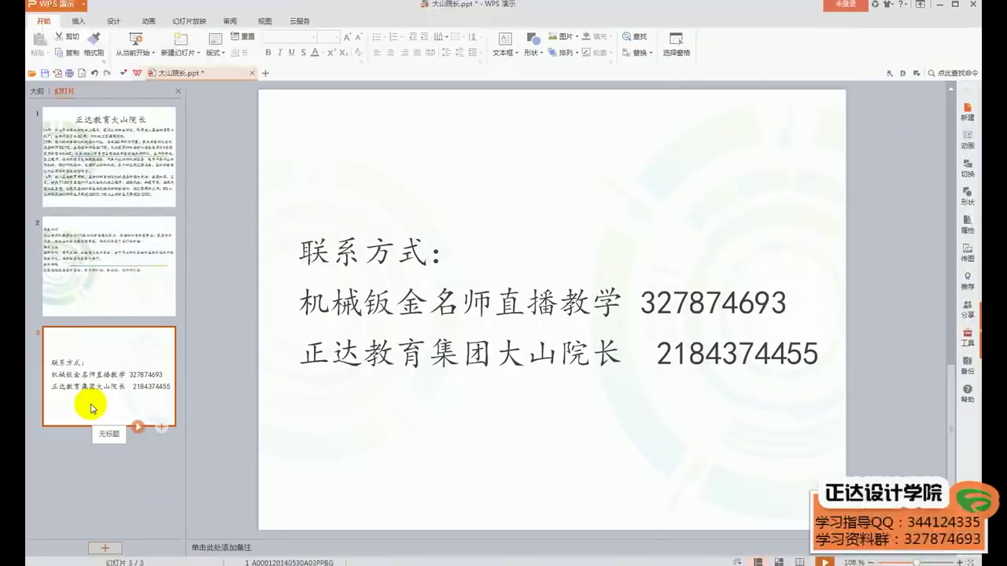
pyautogui.click(651, 351)
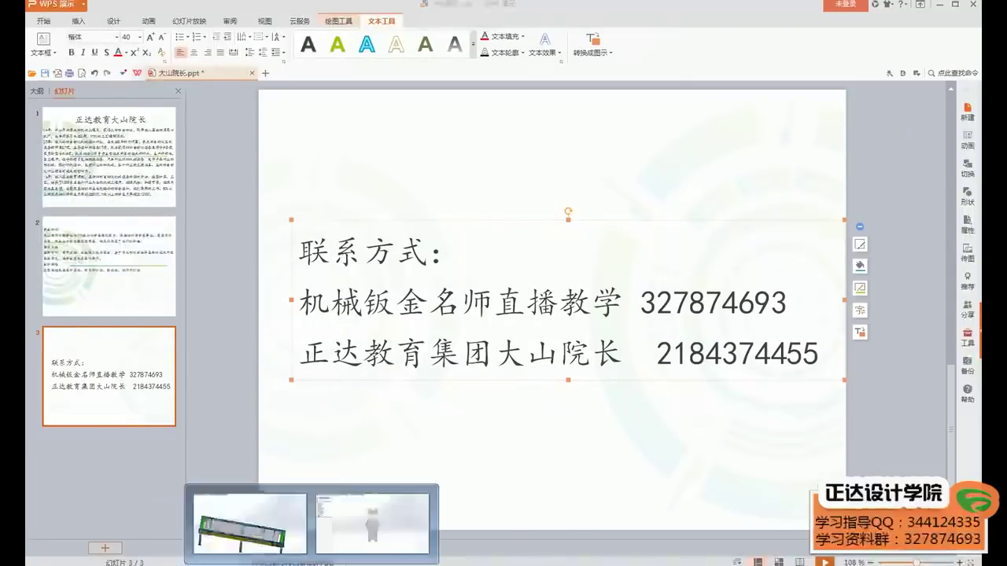
pyautogui.click(250, 523)
pyautogui.scroll(2, 467, 383)
pyautogui.keyDown('ctrl'); pyautogui.moveTo(467, 383); pyautogui.dragTo(670, 375, button='middle'); pyautogui.keyUp('ctrl')
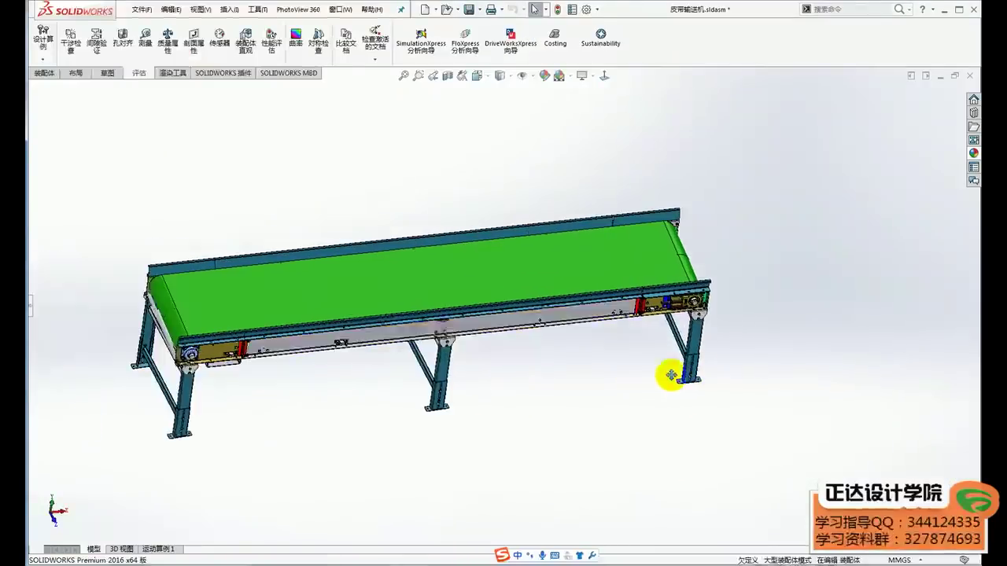
pyautogui.scroll(2, 670, 375)
pyautogui.scroll(2, 708, 369)
pyautogui.scroll(1, 755, 358)
pyautogui.scroll(2, 786, 349)
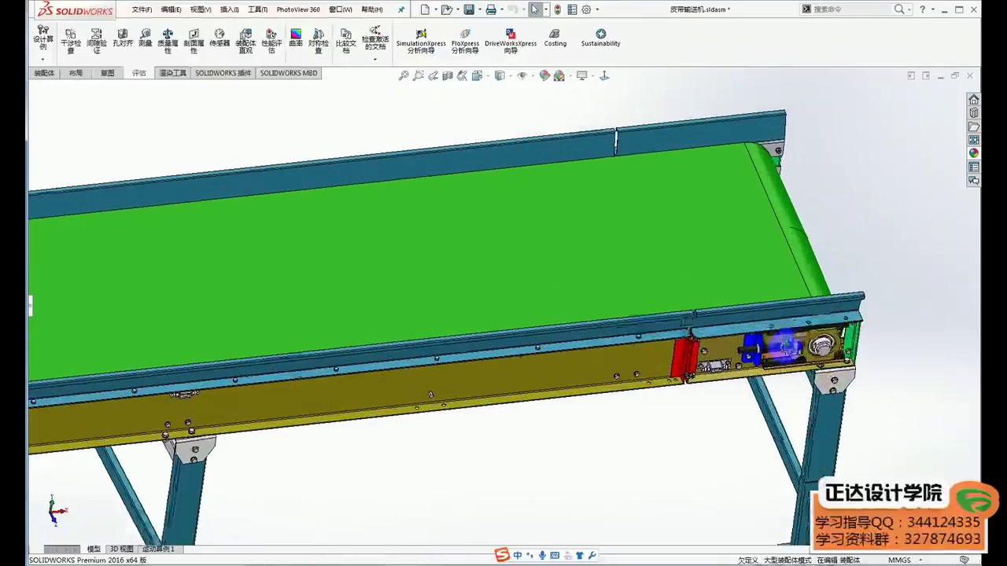
pyautogui.scroll(-2, 787, 348)
pyautogui.scroll(-2, 771, 354)
pyautogui.scroll(3, 708, 365)
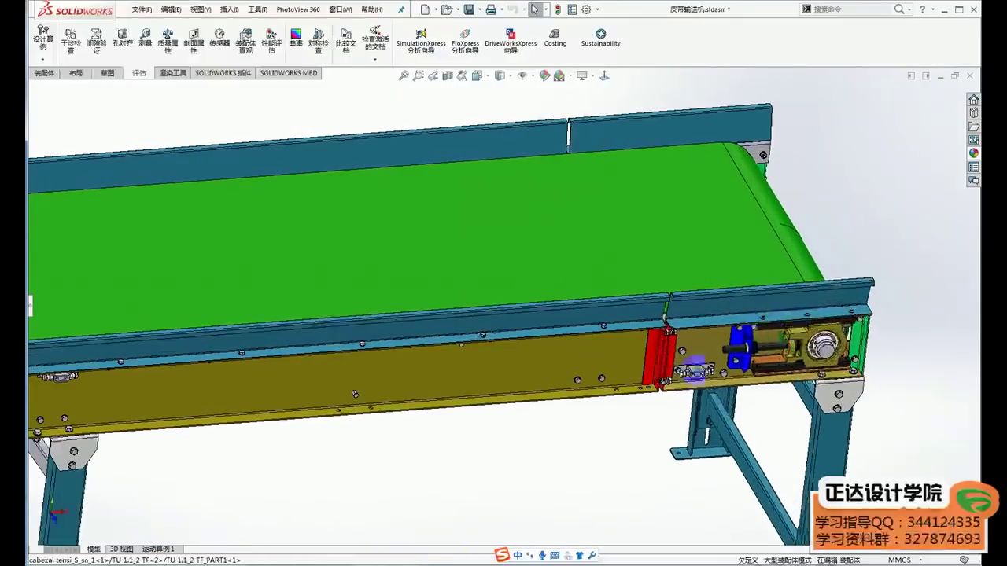
pyautogui.keyDown('ctrl'); pyautogui.moveTo(694, 370); pyautogui.dragTo(661, 387, button='middle'); pyautogui.keyUp('ctrl')
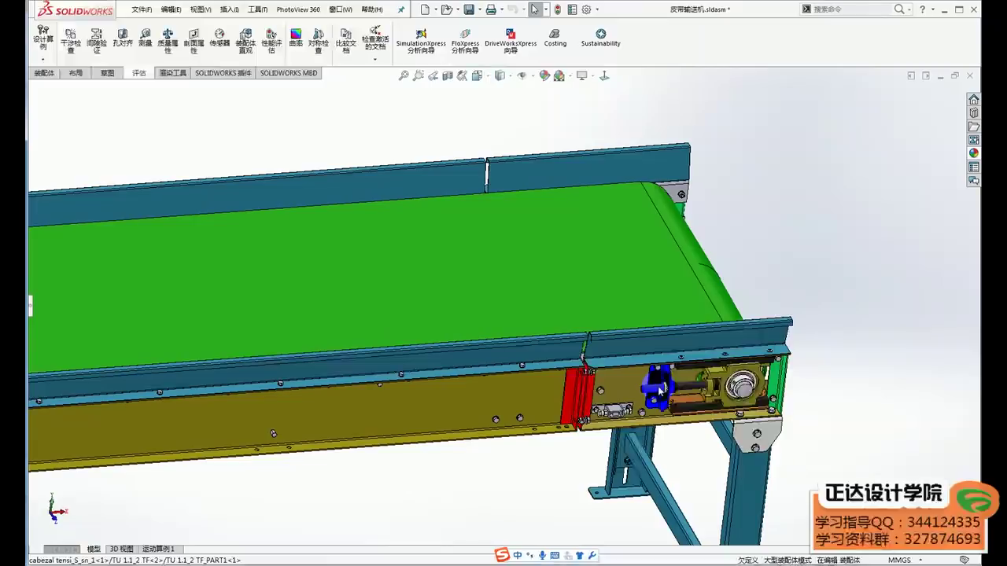
pyautogui.scroll(-2, 661, 388)
pyautogui.scroll(-1, 660, 387)
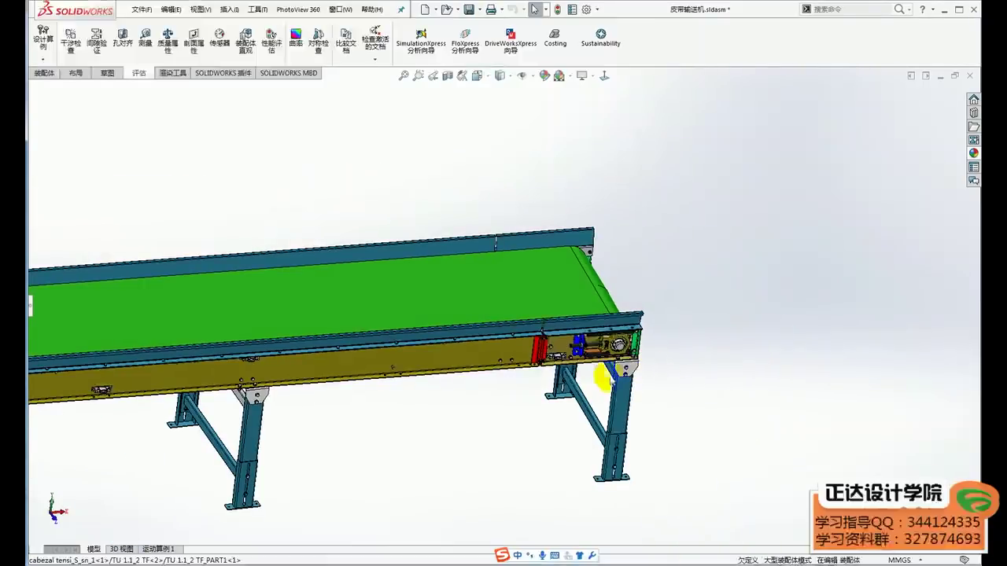
pyautogui.scroll(1, 614, 377)
pyautogui.scroll(1, 659, 372)
pyautogui.scroll(2, 660, 368)
pyautogui.scroll(1, 646, 376)
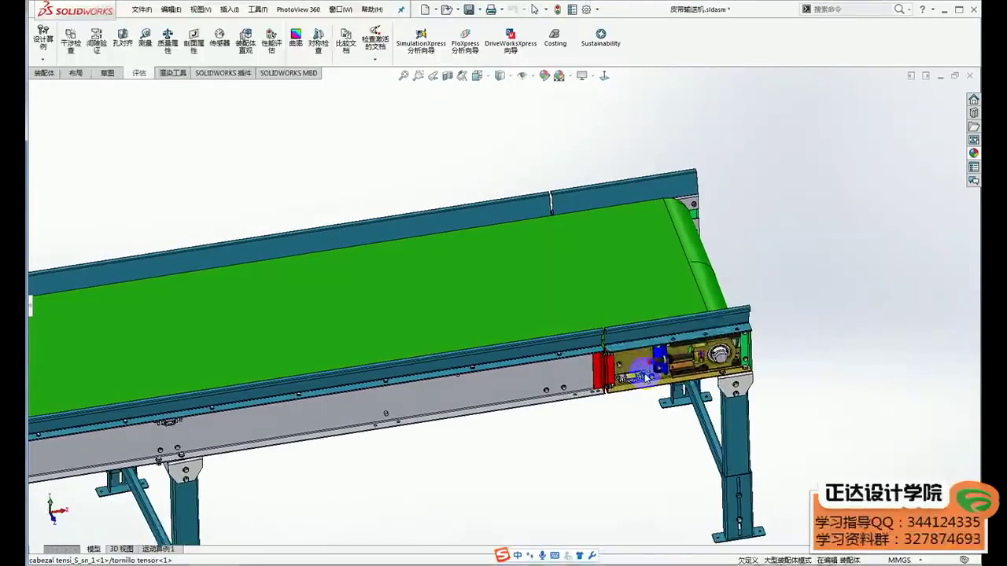
pyautogui.click(643, 377)
pyautogui.scroll(-1, 637, 439)
pyautogui.scroll(-1, 684, 404)
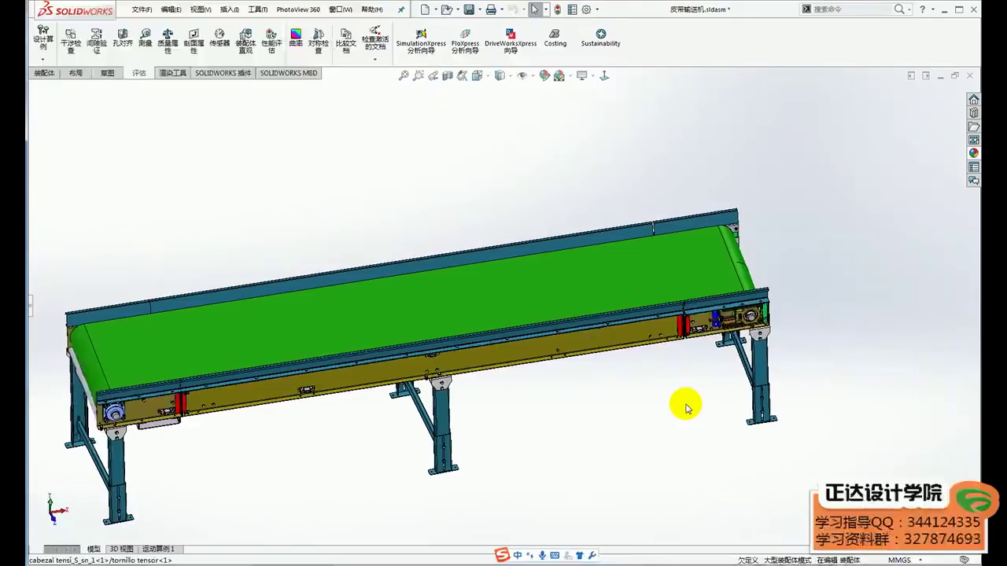
pyautogui.moveTo(618, 401); pyautogui.dragTo(690, 412, button='middle')
pyautogui.click(695, 423)
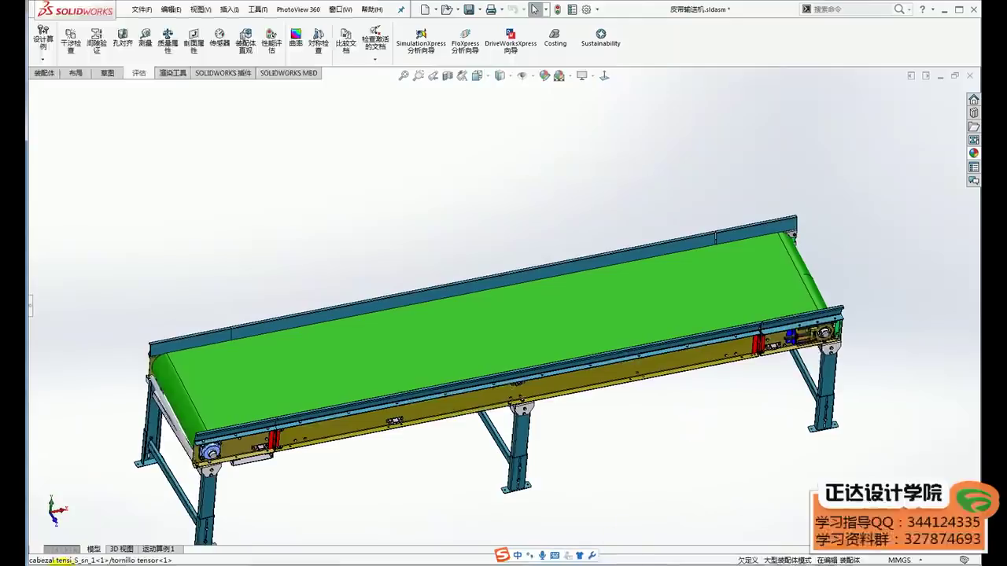
pyautogui.moveTo(171, 352); pyautogui.dragTo(753, 248)
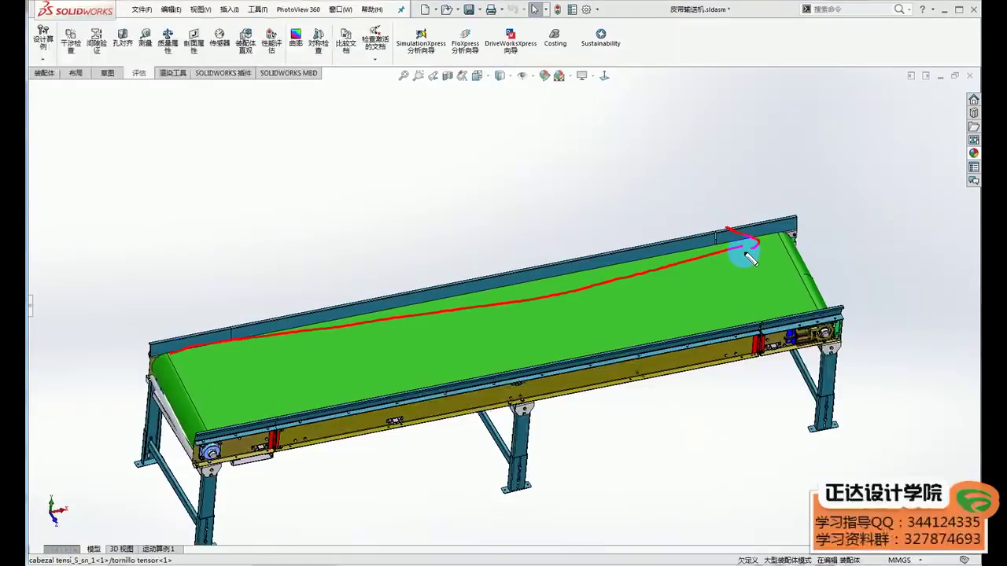
pyautogui.moveTo(680, 262)
pyautogui.mouseDown()
pyautogui.moveTo(692, 304)
pyautogui.moveTo(702, 280)
pyautogui.mouseUp()
pyautogui.moveTo(175, 366)
pyautogui.mouseDown()
pyautogui.moveTo(853, 287)
pyautogui.moveTo(838, 305)
pyautogui.mouseUp()
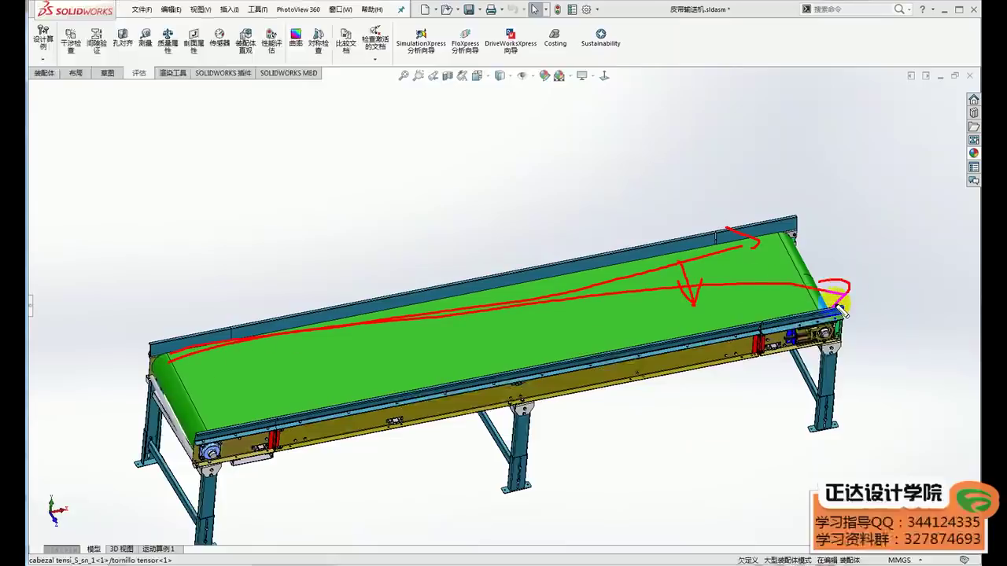
pyautogui.moveTo(776, 236); pyautogui.dragTo(787, 272)
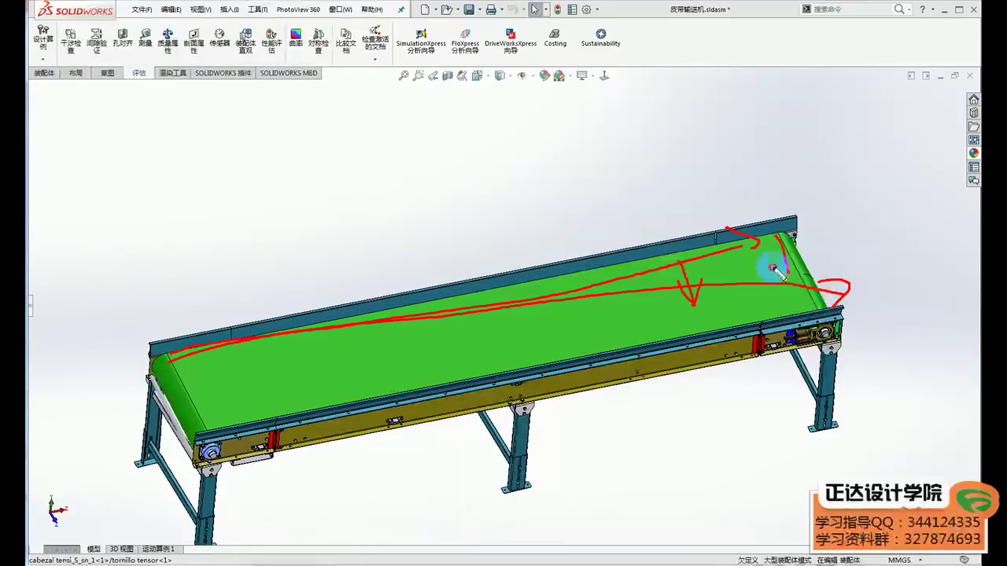
pyautogui.press('Escape')
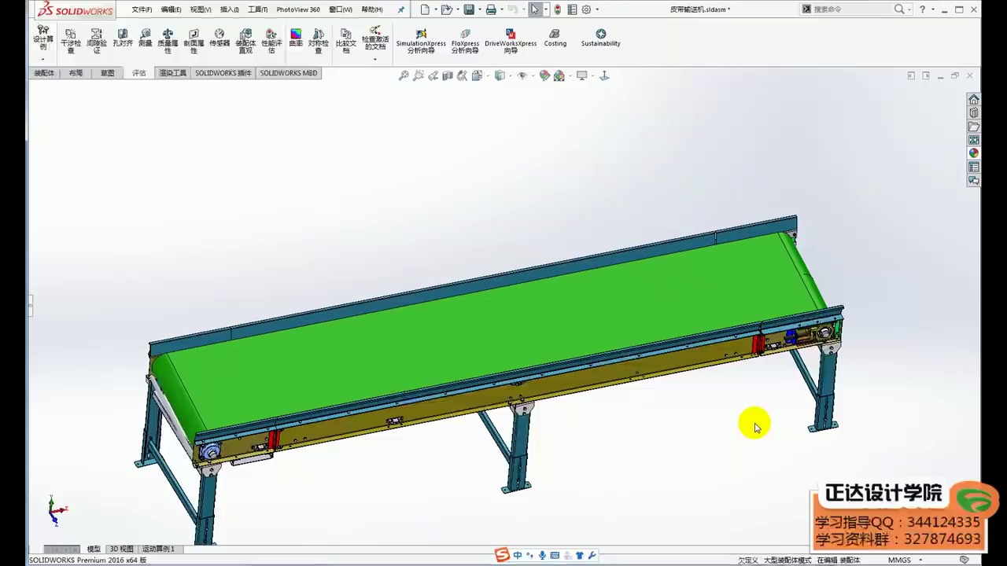
pyautogui.scroll(-3, 760, 279)
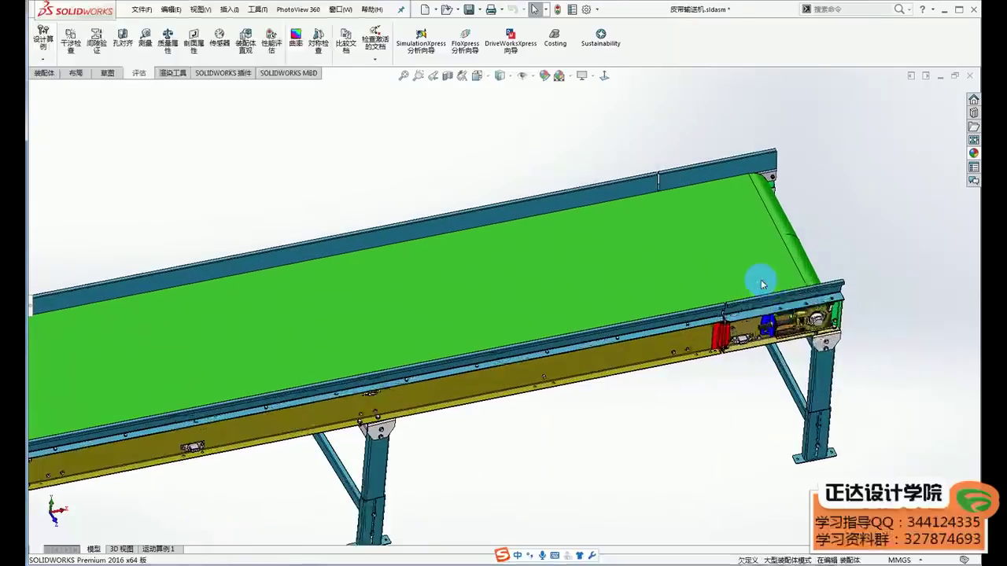
pyautogui.scroll(-3, 760, 279)
pyautogui.moveTo(761, 279)
pyautogui.mouseDown(button='middle')
pyautogui.moveTo(725, 323)
pyautogui.moveTo(652, 341)
pyautogui.mouseUp(button='middle')
pyautogui.moveTo(598, 376)
pyautogui.mouseDown(button='middle')
pyautogui.moveTo(580, 341)
pyautogui.moveTo(618, 432)
pyautogui.mouseUp(button='middle')
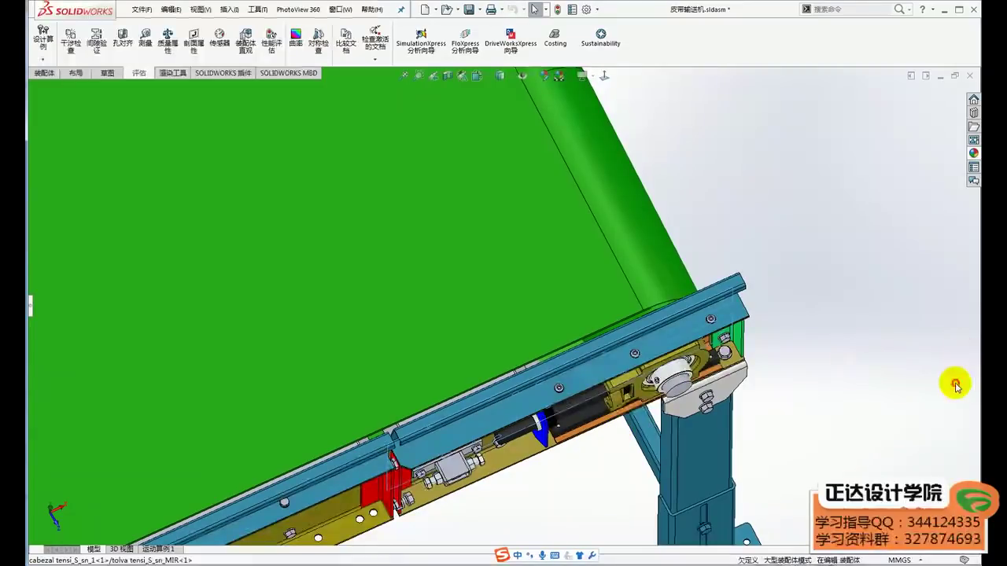
pyautogui.press('z')
pyautogui.press('z')
pyautogui.press('z')
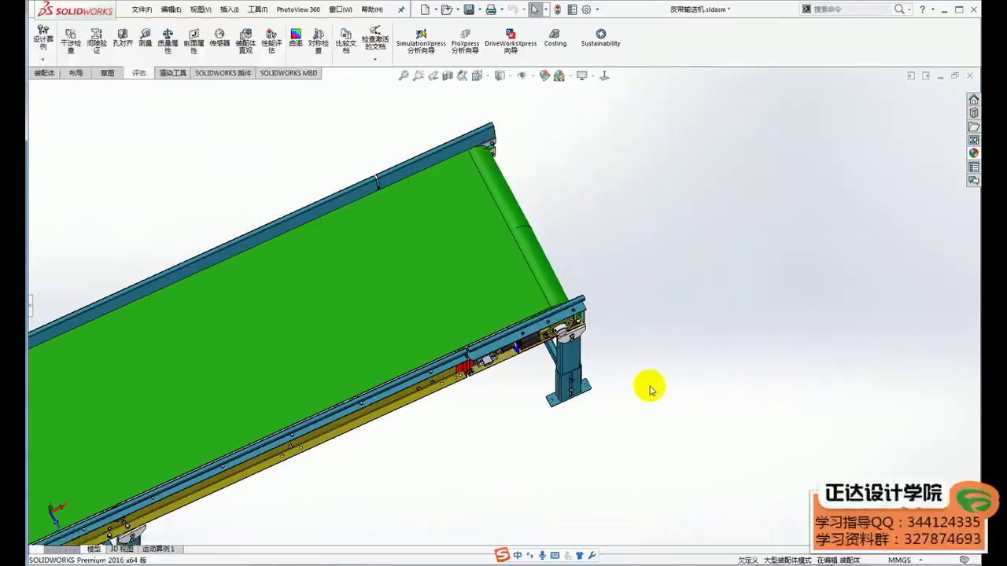
pyautogui.hotkey('shift', 'z')
pyautogui.press('z')
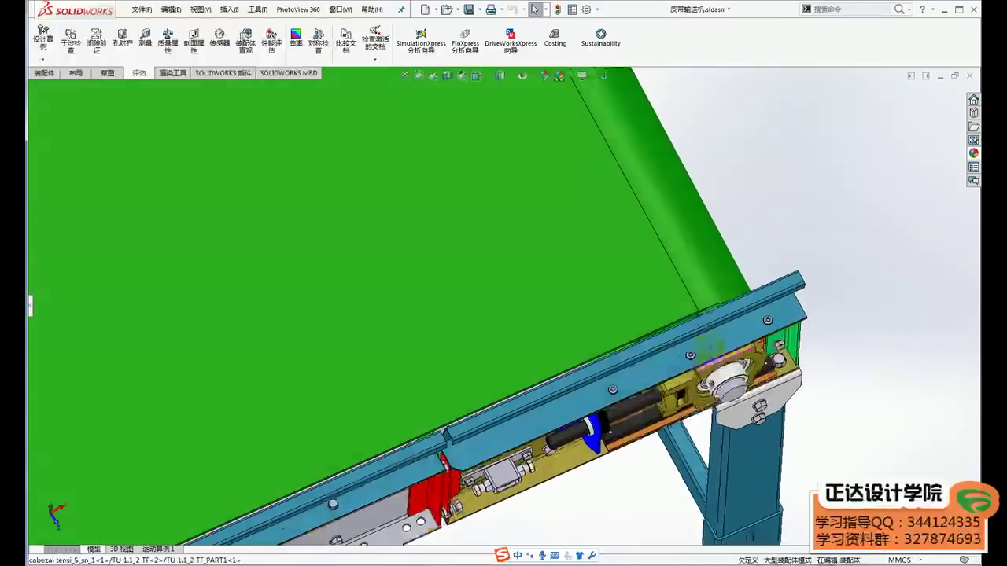
pyautogui.press('z')
pyautogui.press('z')
pyautogui.press('z')
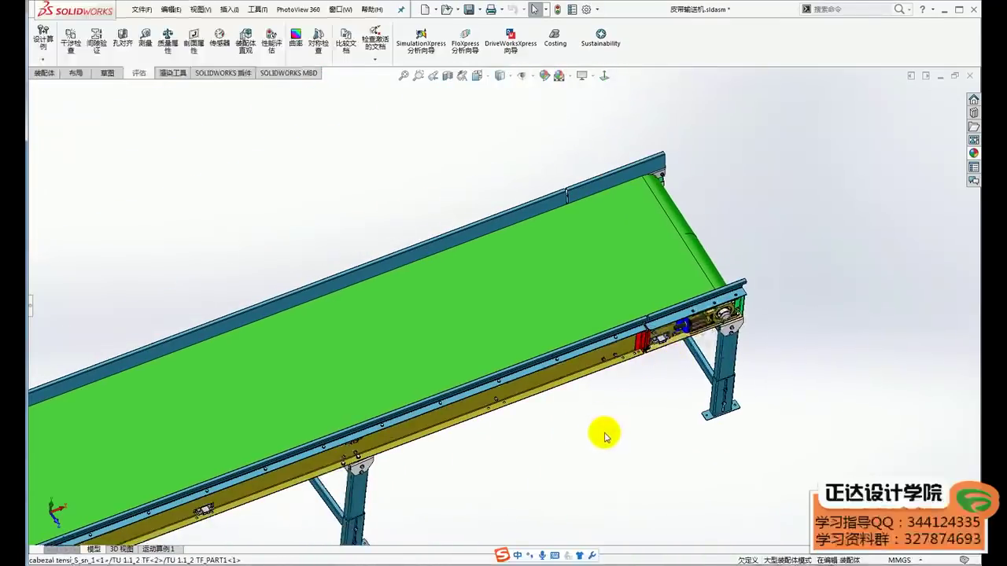
pyautogui.press('z')
pyautogui.keyDown('ctrl'); pyautogui.moveTo(659, 426); pyautogui.dragTo(722, 368, button='middle'); pyautogui.keyUp('ctrl')
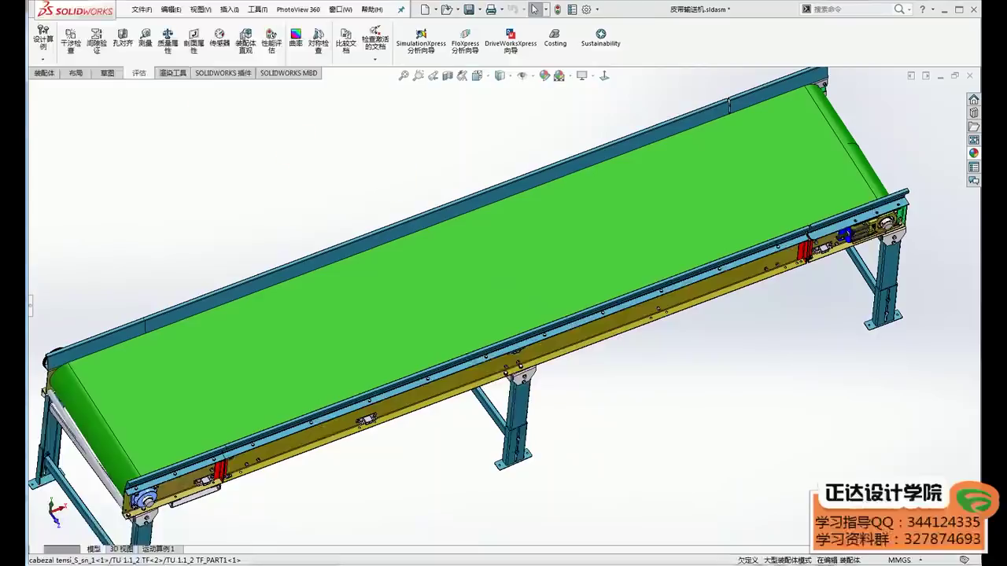
# Step: Hide the green belt to expose the conveyor rollers
pyautogui.keyDown('ctrl'); pyautogui.moveTo(845, 215); pyautogui.dragTo(617, 281, button='middle'); pyautogui.keyUp('ctrl')
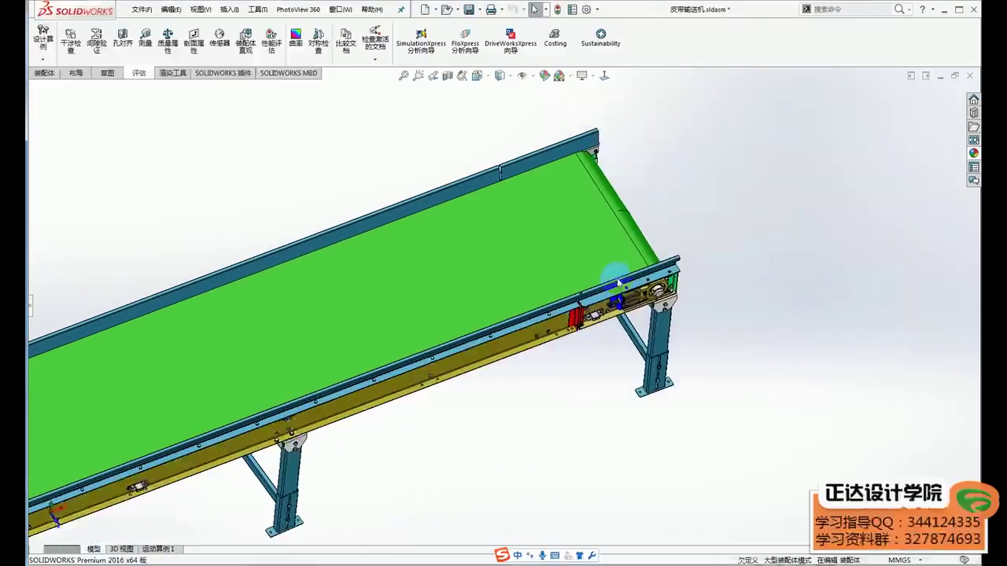
pyautogui.scroll(-2, 617, 259)
pyautogui.click(617, 213)
pyautogui.click(703, 155)
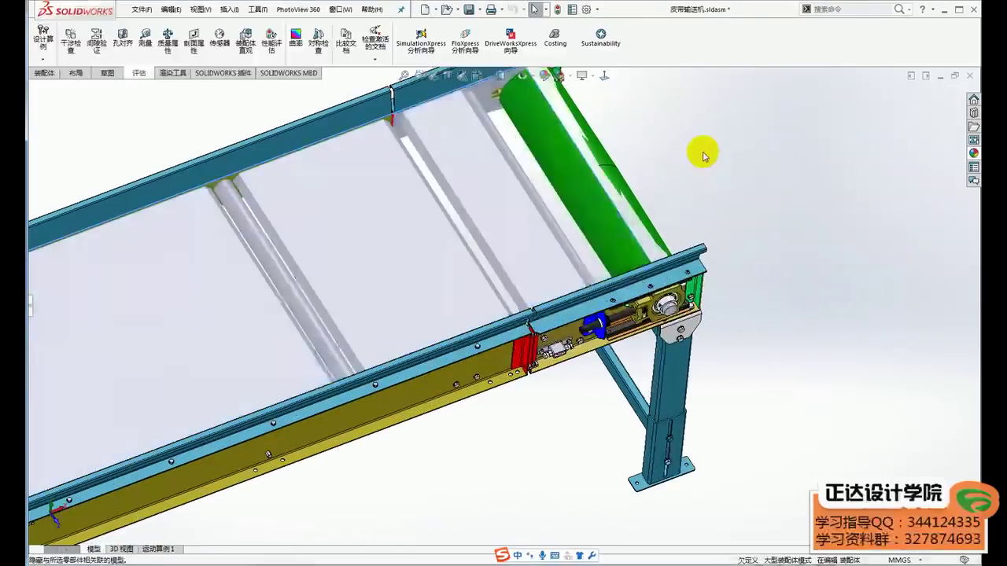
# Step: Open drum part tubo 6in sch40_1 alone, declining FeatureWorks, inspect it, then close it
pyautogui.click(582, 186)
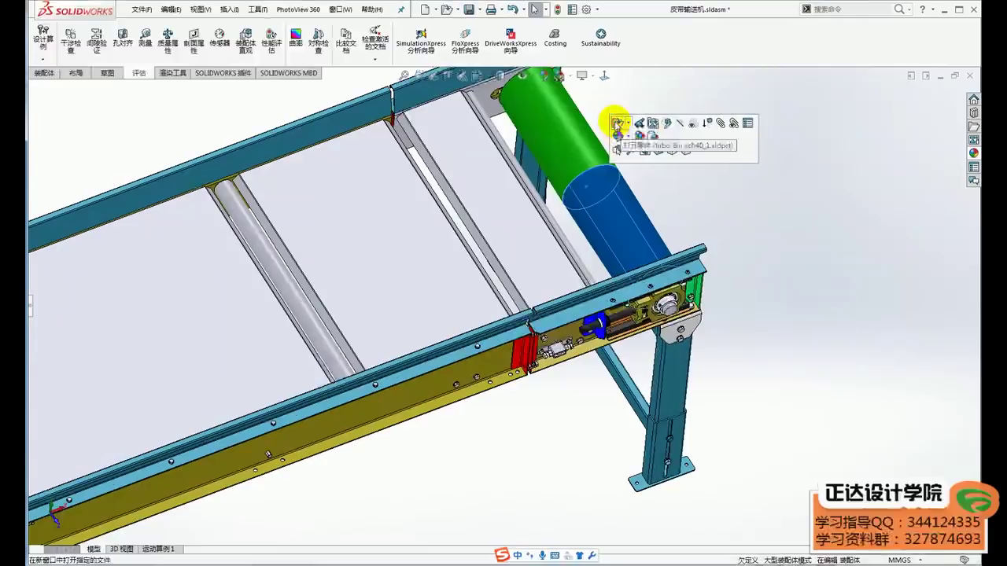
pyautogui.click(618, 124)
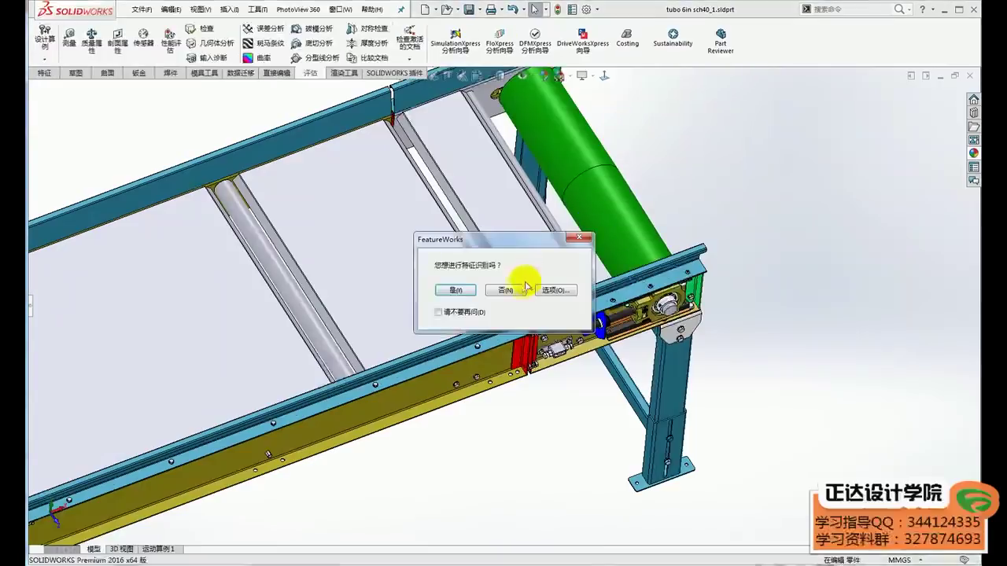
pyautogui.click(526, 288)
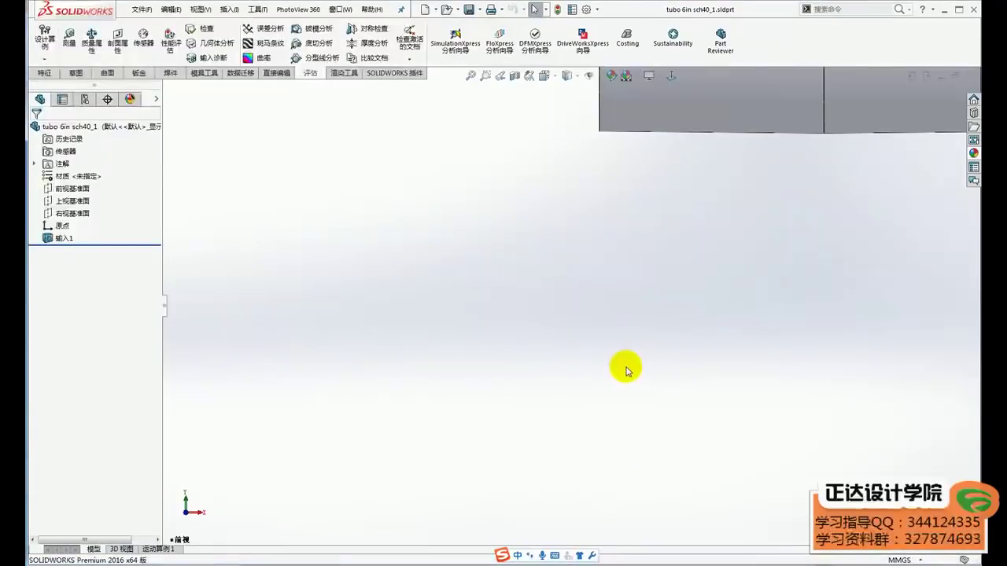
pyautogui.scroll(5, 661, 335)
pyautogui.scroll(-2, 595, 277)
pyautogui.moveTo(595, 277); pyautogui.dragTo(632, 369, button='middle')
pyautogui.scroll(2, 600, 380)
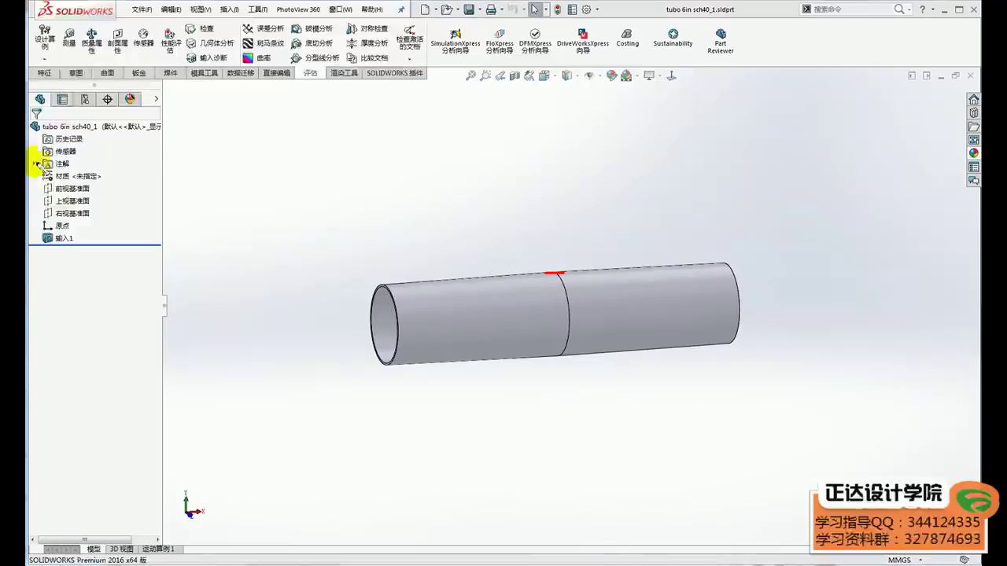
pyautogui.scroll(-3, 648, 321)
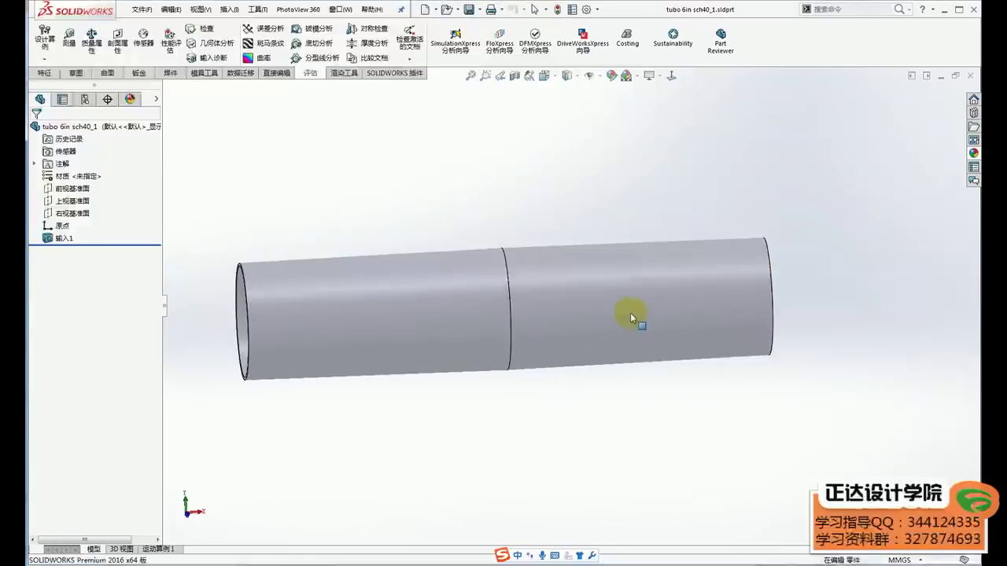
pyautogui.click(970, 76)
pyautogui.scroll(3, 787, 260)
# Step: Zoom and pan around the green drum roller to inspect it closely
pyautogui.scroll(2, 676, 313)
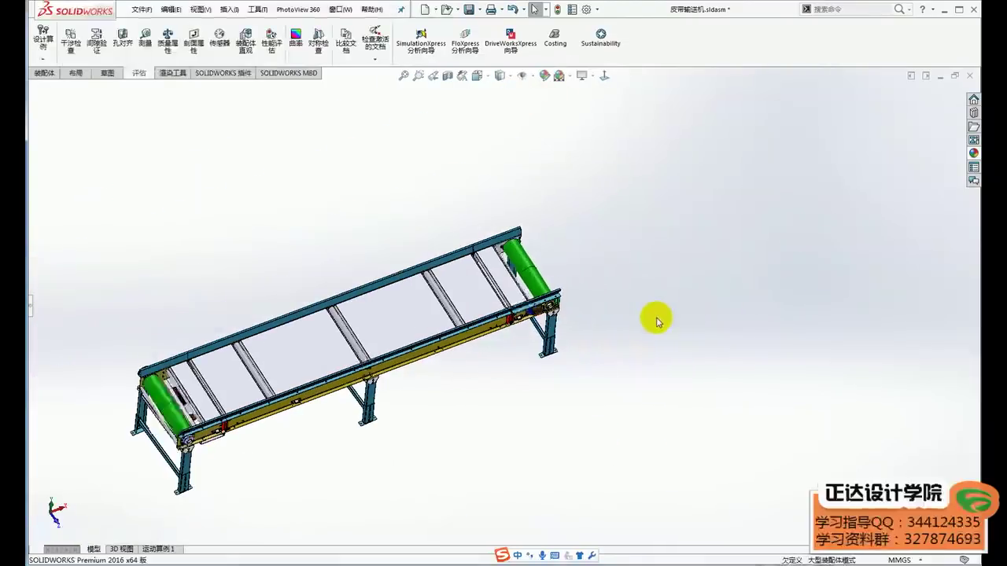
pyautogui.scroll(1, 708, 346)
pyautogui.scroll(-1, 719, 354)
pyautogui.scroll(-1, 747, 346)
pyautogui.scroll(-2, 818, 355)
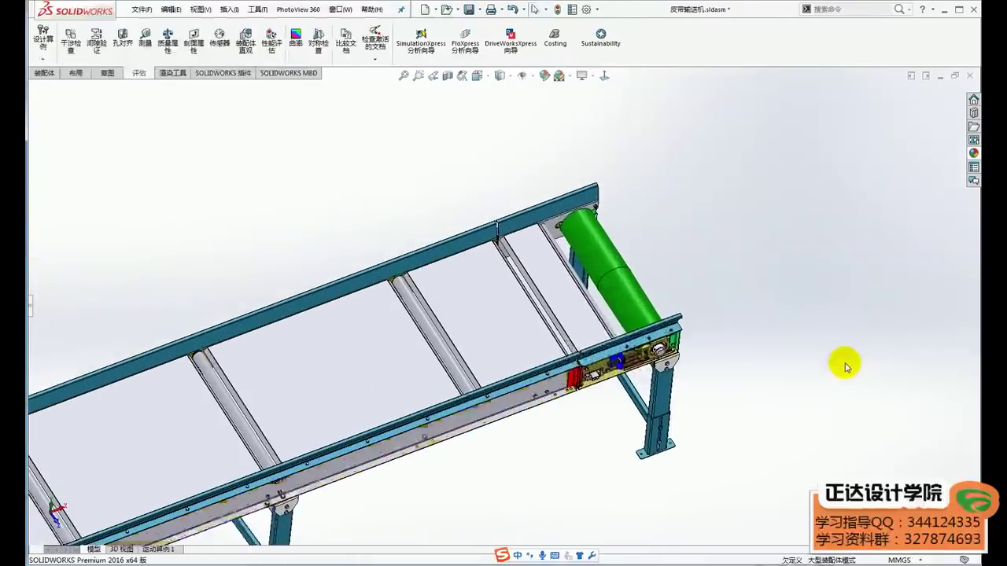
pyautogui.scroll(-1, 838, 348)
pyautogui.scroll(-1, 759, 286)
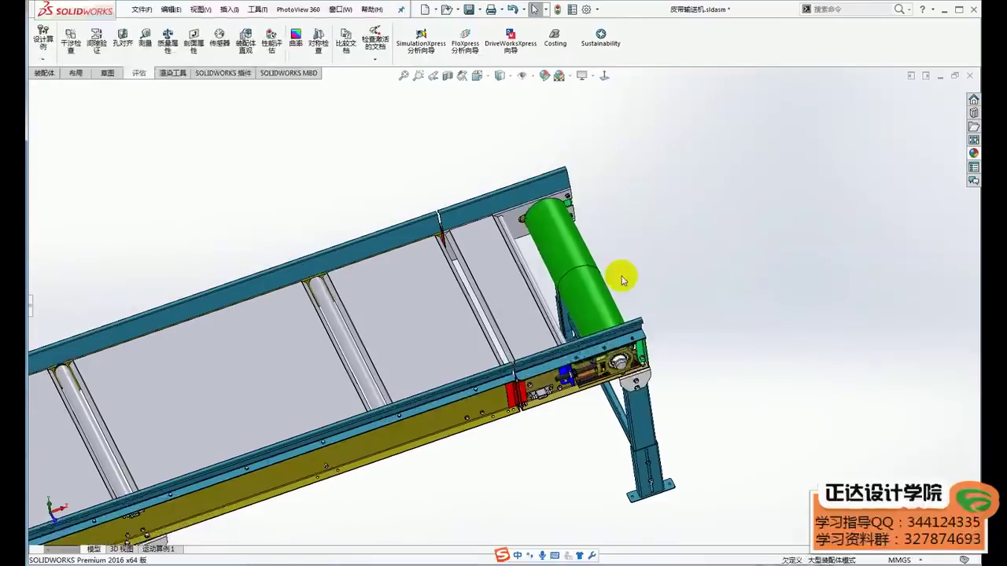
pyautogui.scroll(-2, 576, 254)
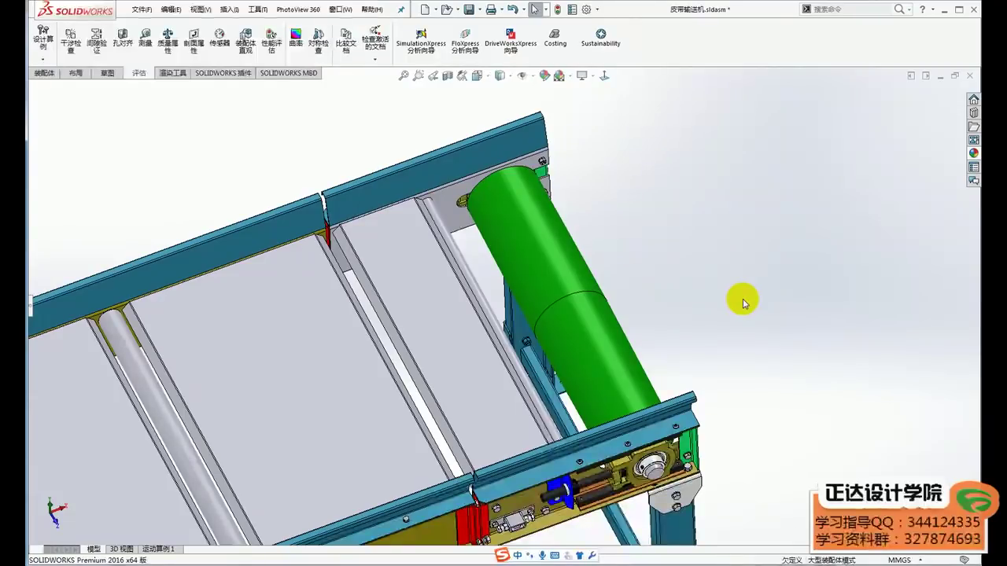
pyautogui.moveTo(645, 317)
pyautogui.keyDown('ctrl'); pyautogui.mouseDown(button='middle')
pyautogui.moveTo(723, 270)
pyautogui.moveTo(767, 283)
pyautogui.mouseUp(button='middle'); pyautogui.keyUp('ctrl')
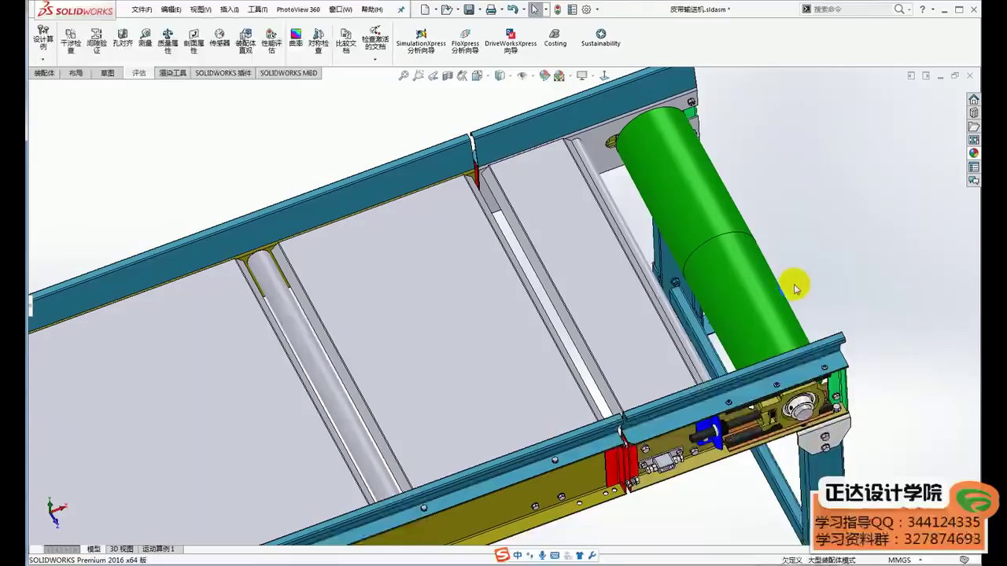
pyautogui.scroll(5, 798, 287)
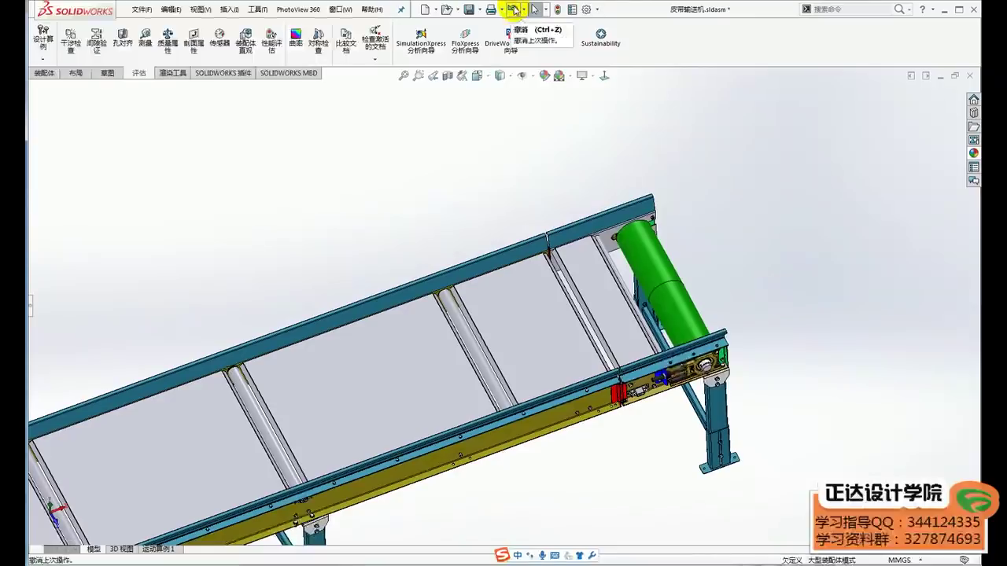
# Step: Undo the hide so the green belt reappears, then orbit to view the whole belt
pyautogui.click(513, 9)
pyautogui.scroll(2, 795, 348)
pyautogui.moveTo(758, 379)
pyautogui.mouseDown(button='middle')
pyautogui.moveTo(742, 349)
pyautogui.moveTo(669, 387)
pyautogui.moveTo(735, 295)
pyautogui.moveTo(685, 288)
pyautogui.mouseUp(button='middle')
pyautogui.click(757, 323)
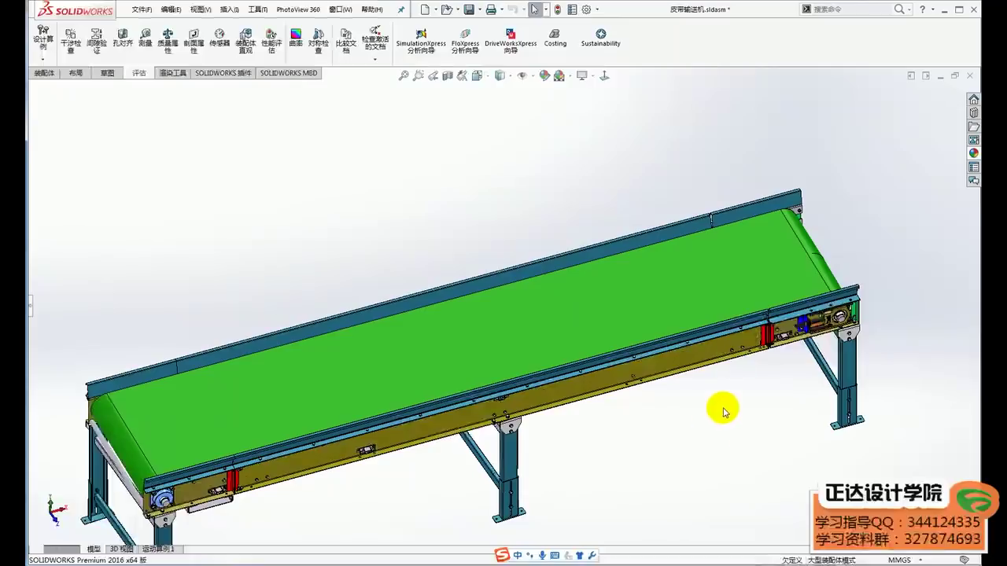
# Step: Orbit and zoom out to show the end roller, side frame, take-up bearing and support legs
pyautogui.scroll(-3, 803, 244)
pyautogui.moveTo(802, 244); pyautogui.dragTo(600, 378, button='middle')
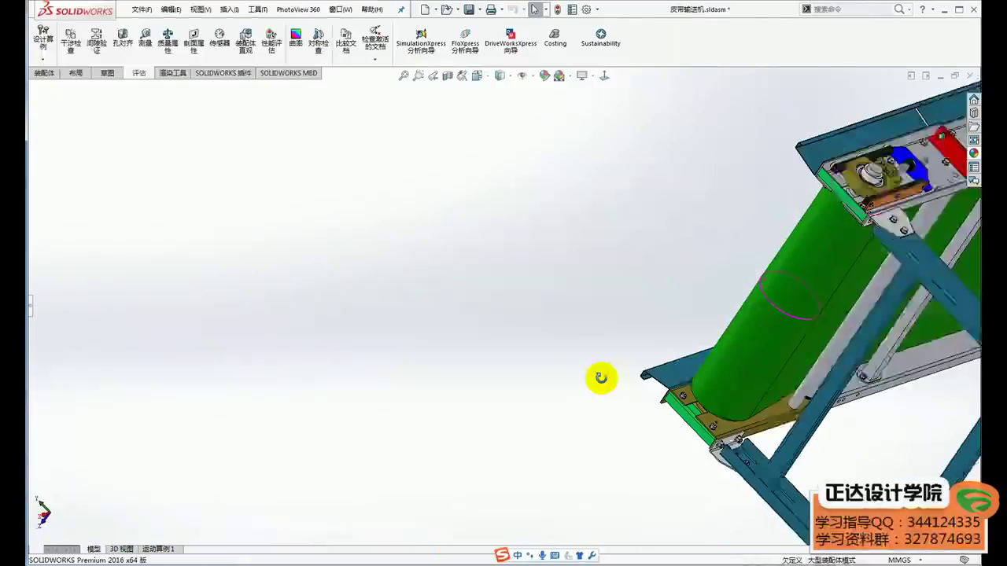
pyautogui.scroll(-3, 690, 354)
pyautogui.scroll(-3, 590, 380)
pyautogui.scroll(-2, 598, 366)
pyautogui.scroll(-2, 551, 346)
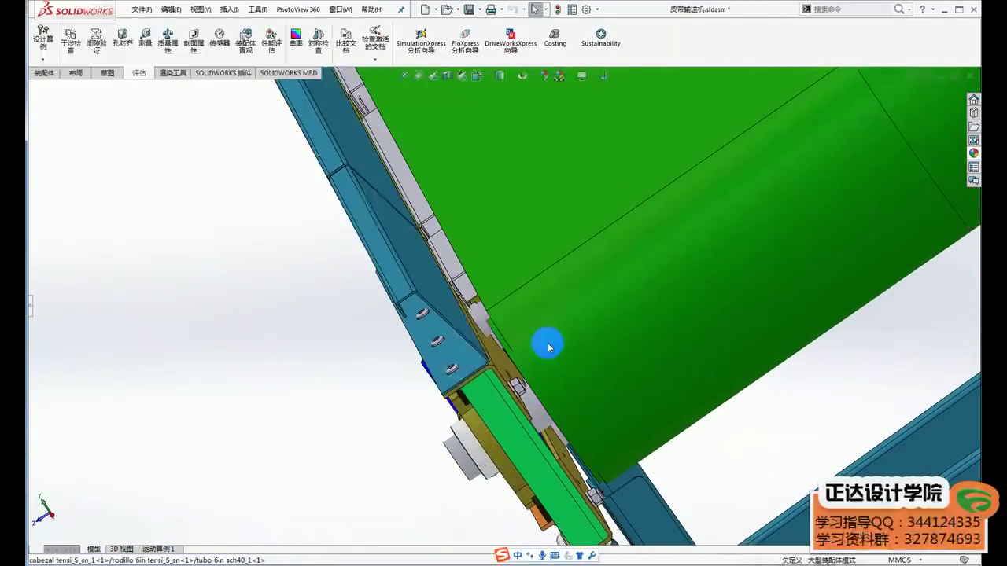
pyautogui.scroll(-2, 472, 323)
pyautogui.scroll(-2, 495, 280)
pyautogui.moveTo(495, 280)
pyautogui.mouseDown(button='middle')
pyautogui.moveTo(514, 276)
pyautogui.moveTo(555, 393)
pyautogui.moveTo(508, 383)
pyautogui.moveTo(512, 404)
pyautogui.moveTo(538, 424)
pyautogui.moveTo(584, 370)
pyautogui.moveTo(558, 382)
pyautogui.mouseUp(button='middle')
pyautogui.scroll(2, 538, 425)
pyautogui.moveTo(326, 456)
pyautogui.mouseDown(button='middle')
pyautogui.moveTo(603, 342)
pyautogui.moveTo(472, 393)
pyautogui.moveTo(483, 364)
pyautogui.moveTo(508, 370)
pyautogui.moveTo(501, 382)
pyautogui.moveTo(540, 405)
pyautogui.moveTo(522, 426)
pyautogui.moveTo(551, 434)
pyautogui.mouseUp(button='middle')
pyautogui.scroll(-3, 535, 405)
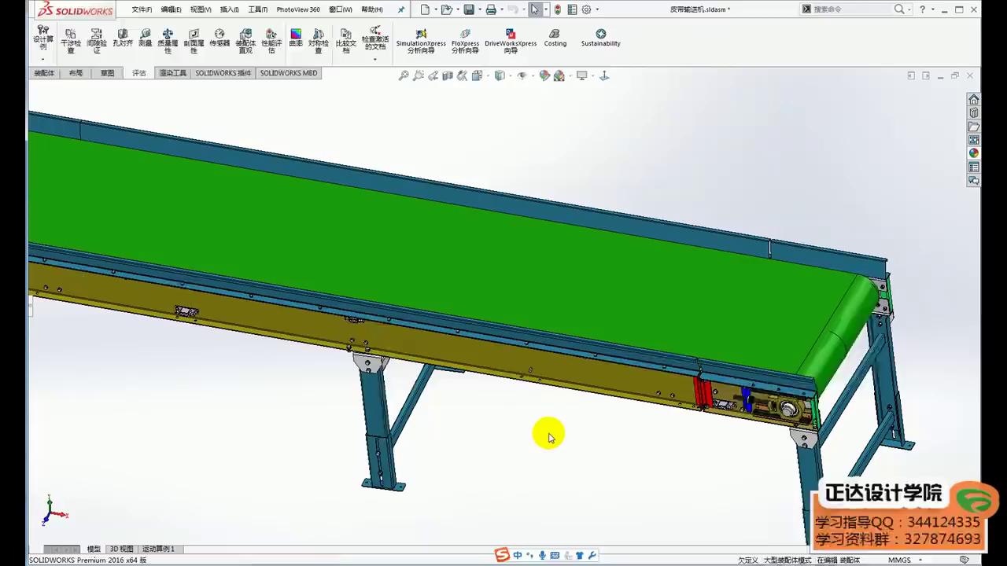
# Step: Orbit the tensioner end round to a side-on view of the conveyor
pyautogui.scroll(-2, 879, 297)
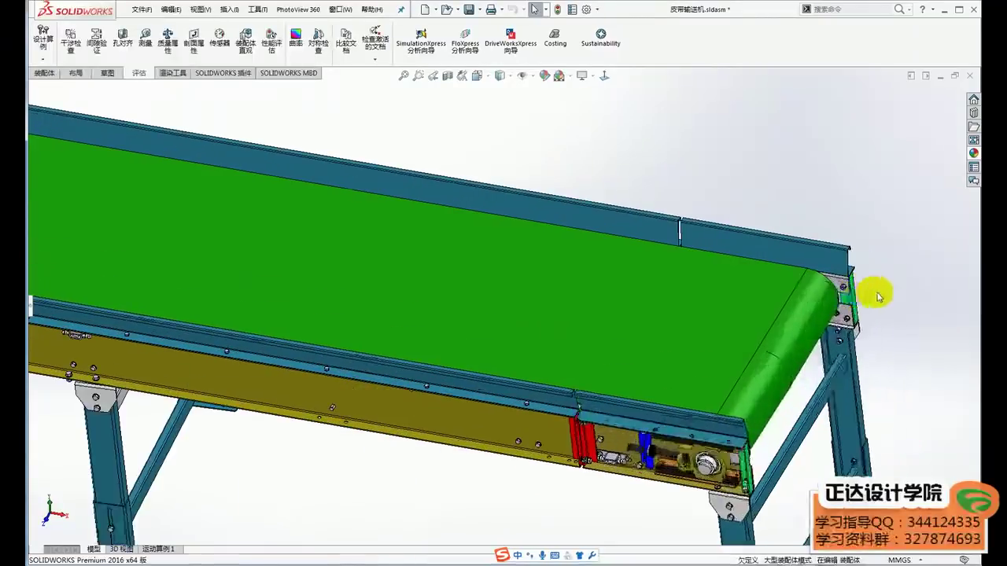
pyautogui.moveTo(878, 297); pyautogui.dragTo(543, 352, button='middle')
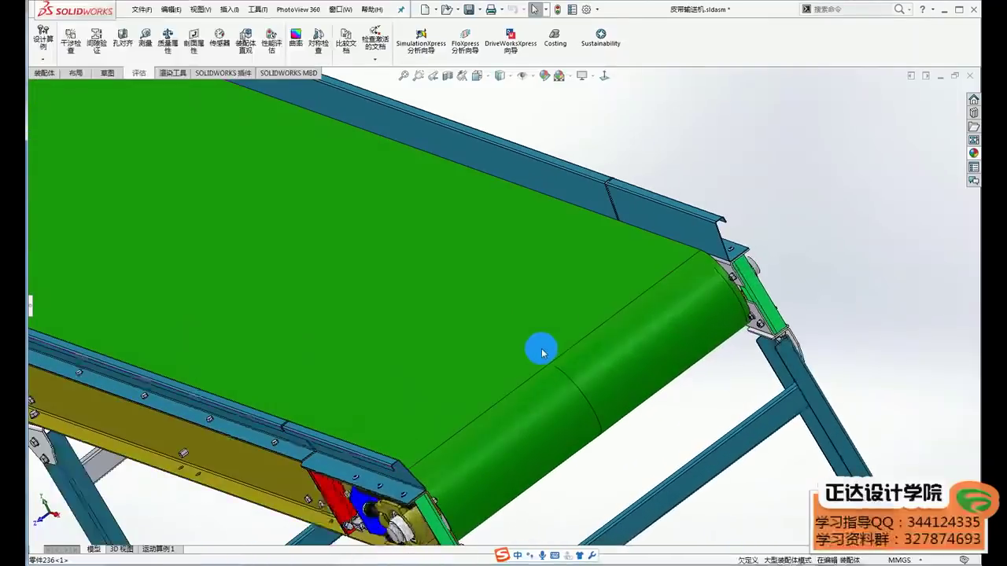
pyautogui.scroll(2, 543, 352)
pyautogui.moveTo(543, 346); pyautogui.dragTo(612, 319, button='middle')
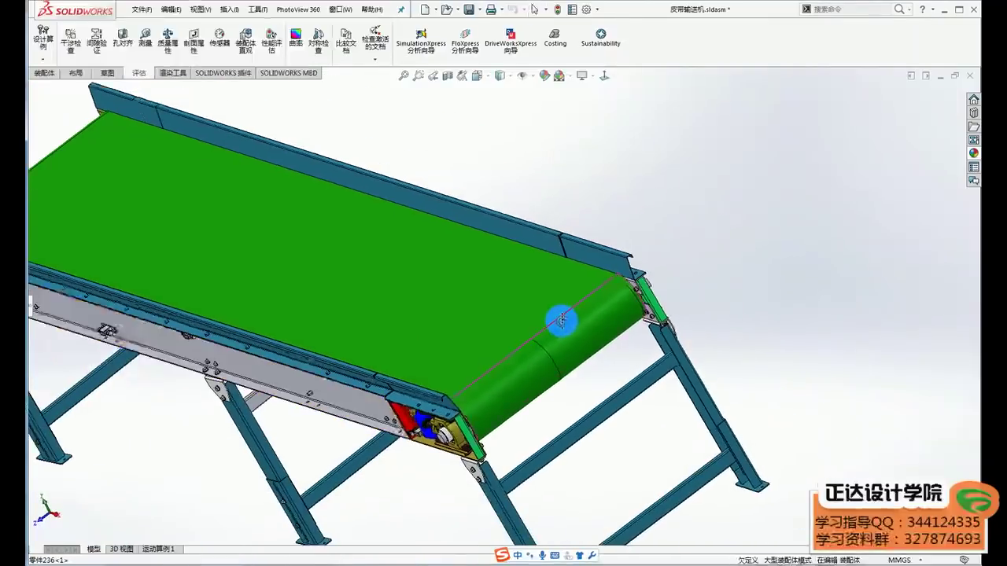
pyautogui.scroll(2, 611, 319)
pyautogui.moveTo(495, 333)
pyautogui.mouseDown(button='middle')
pyautogui.moveTo(634, 367)
pyautogui.moveTo(465, 387)
pyautogui.moveTo(507, 425)
pyautogui.mouseUp(button='middle')
pyautogui.scroll(-2, 334, 371)
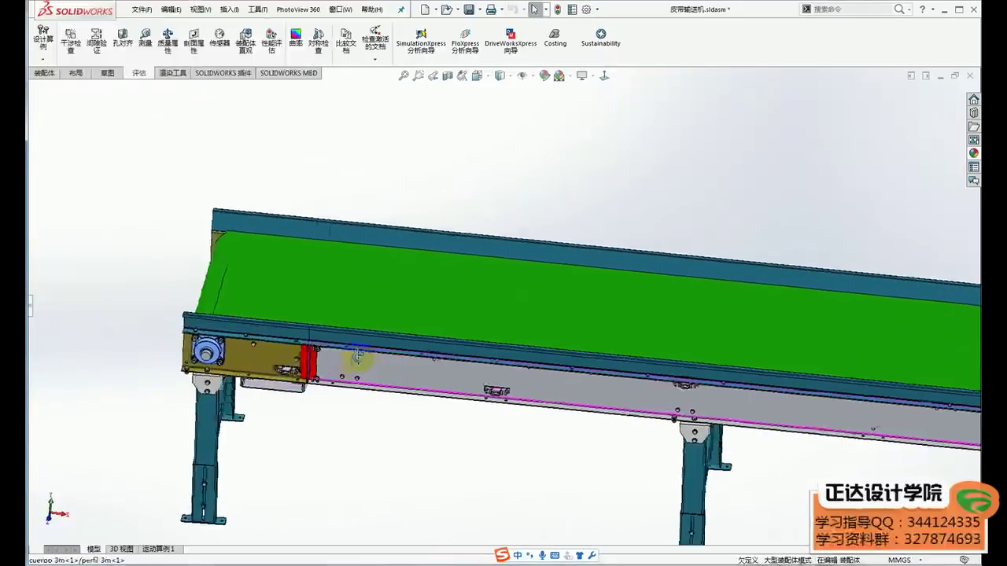
pyautogui.scroll(-1, 369, 347)
pyautogui.scroll(-1, 382, 338)
pyautogui.scroll(2, 355, 343)
pyautogui.scroll(2, 367, 373)
# Step: Zoom toward the right end to look squarely at the leg bracket and leg joint
pyautogui.moveTo(367, 373)
pyautogui.mouseDown(button='middle')
pyautogui.moveTo(619, 345)
pyautogui.moveTo(612, 400)
pyautogui.mouseUp(button='middle')
pyautogui.scroll(-3, 619, 345)
pyautogui.scroll(-2, 663, 382)
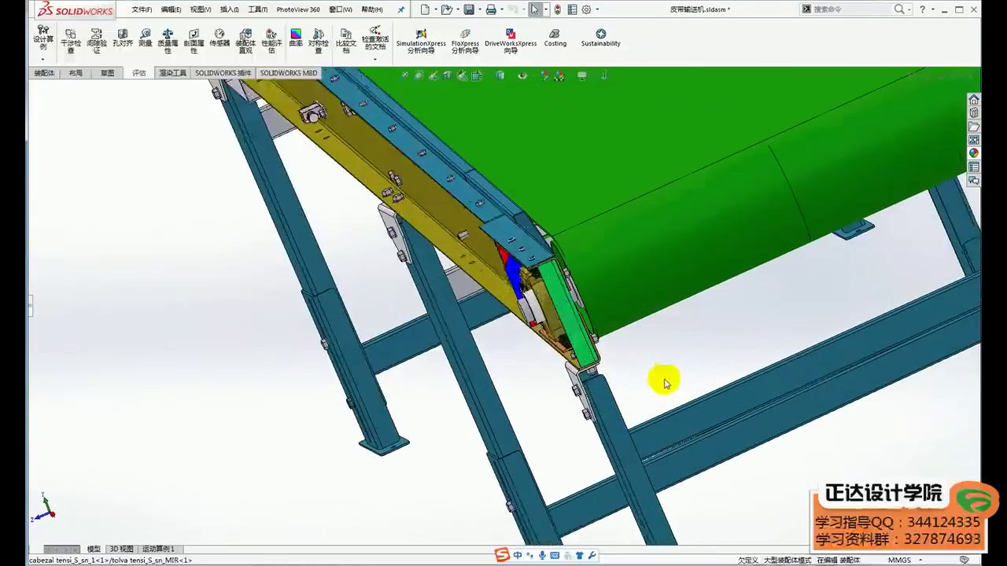
pyautogui.scroll(-1, 400, 378)
pyautogui.scroll(-2, 373, 391)
pyautogui.scroll(-2, 373, 391)
pyautogui.moveTo(432, 376)
pyautogui.mouseDown(button='middle')
pyautogui.moveTo(529, 362)
pyautogui.moveTo(501, 344)
pyautogui.moveTo(478, 360)
pyautogui.moveTo(537, 397)
pyautogui.mouseUp(button='middle')
pyautogui.scroll(-2, 524, 360)
pyautogui.scroll(1, 521, 355)
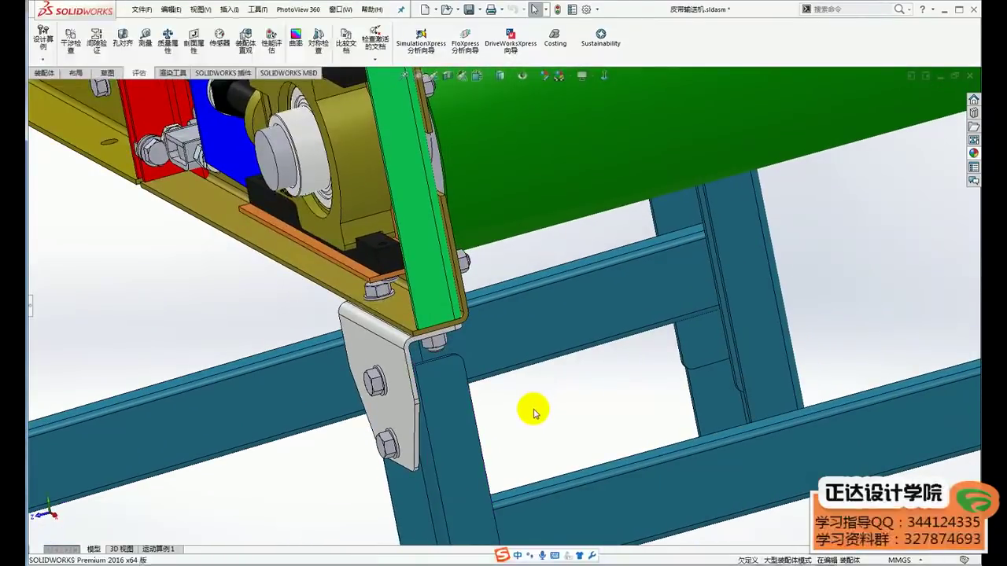
pyautogui.scroll(3, 512, 396)
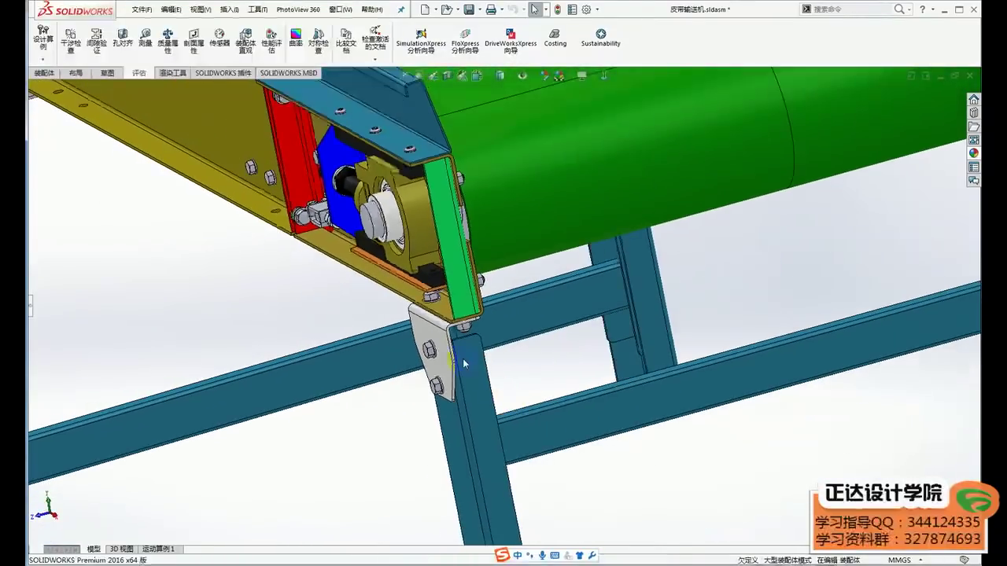
pyautogui.scroll(-3, 511, 393)
# Step: Select the leg bracket under the conveyor end and open it as scm.sldprt
pyautogui.click(439, 306)
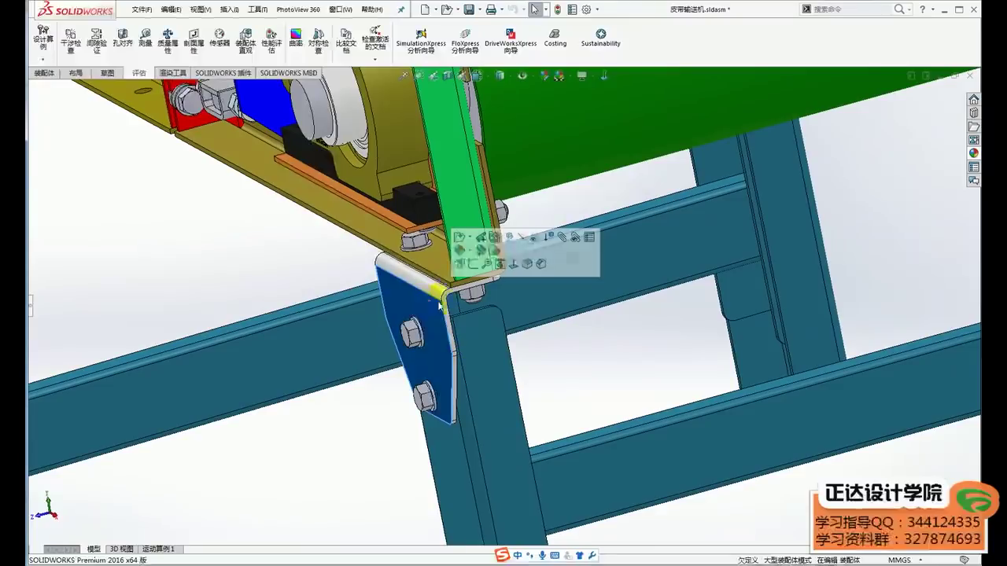
pyautogui.click(577, 349)
pyautogui.scroll(-2, 467, 326)
pyautogui.moveTo(467, 326)
pyautogui.mouseDown(button='middle')
pyautogui.moveTo(464, 298)
pyautogui.moveTo(460, 307)
pyautogui.mouseUp(button='middle')
pyautogui.click(461, 309)
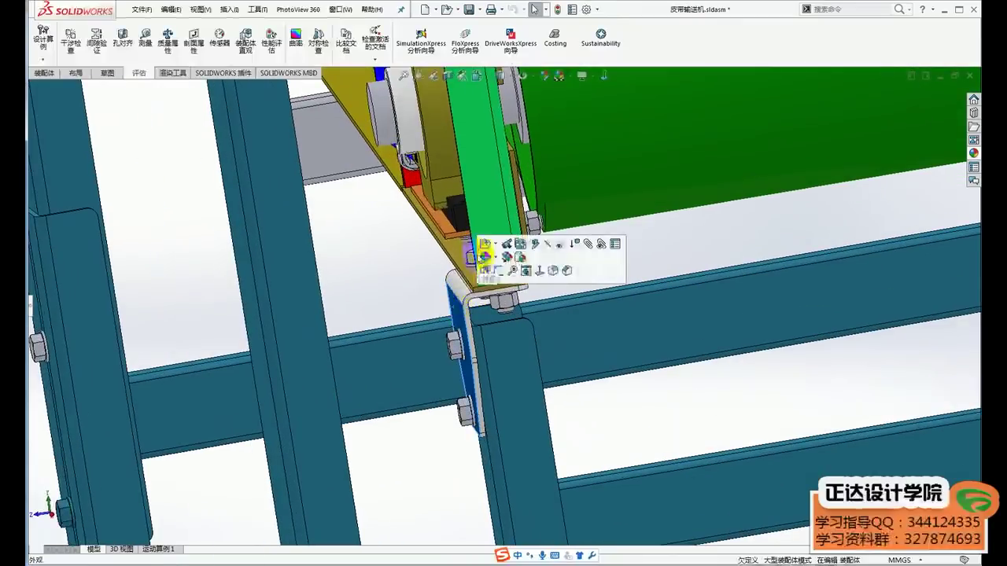
pyautogui.click(484, 246)
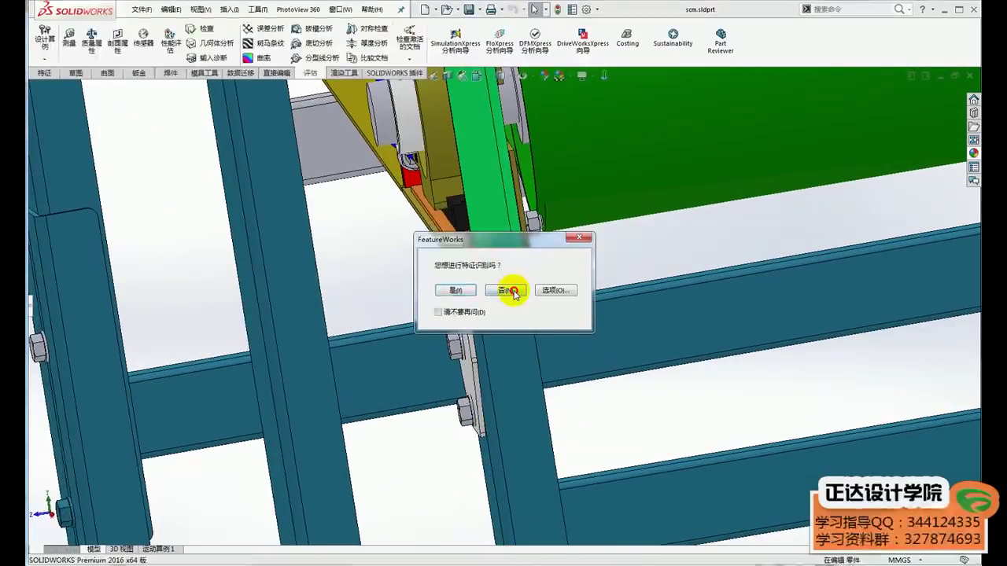
# Step: Decline FeatureWorks recognition and turn the bracket to an angled 3D view
pyautogui.click(512, 288)
pyautogui.moveTo(491, 328)
pyautogui.mouseDown(button='middle')
pyautogui.moveTo(731, 445)
pyautogui.moveTo(668, 400)
pyautogui.mouseUp(button='middle')
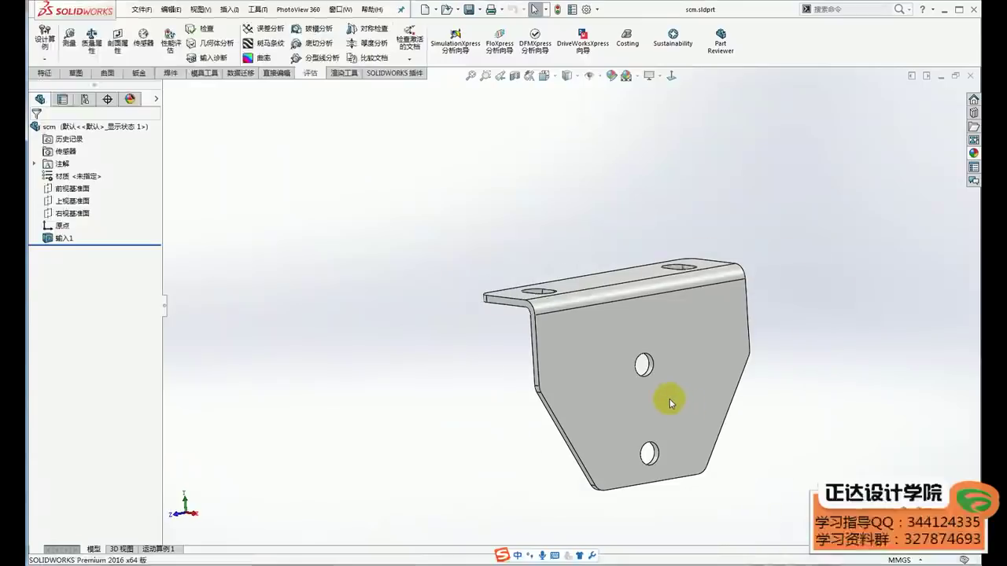
pyautogui.click(651, 383)
pyautogui.click(798, 455)
pyautogui.moveTo(798, 452)
pyautogui.mouseDown(button='middle')
pyautogui.moveTo(674, 342)
pyautogui.moveTo(645, 370)
pyautogui.mouseUp(button='middle')
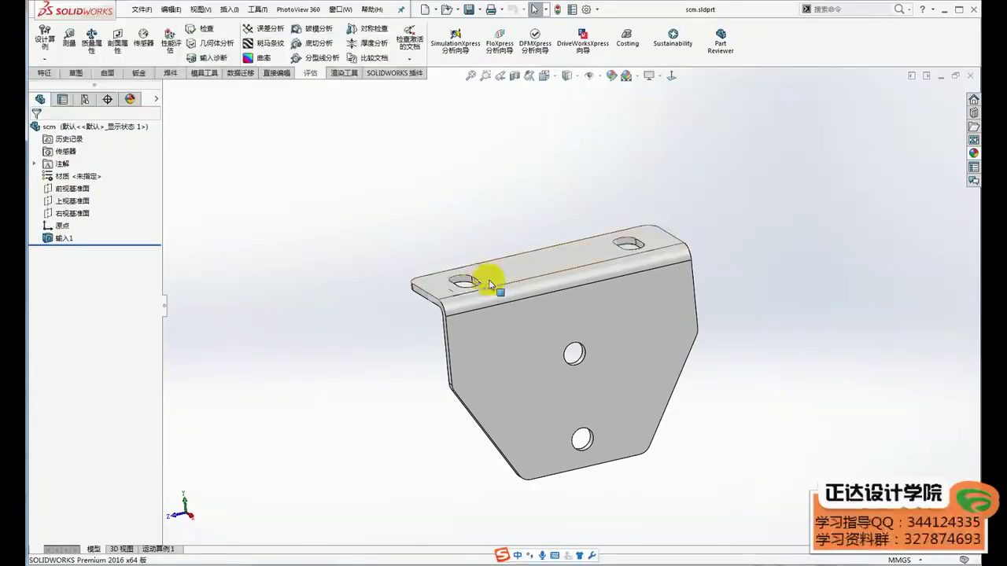
# Step: Inspect the slotted flange, fit the bracket to view, and close the part
pyautogui.scroll(-3, 472, 330)
pyautogui.scroll(-2, 459, 344)
pyautogui.moveTo(459, 343); pyautogui.dragTo(536, 296, button='middle')
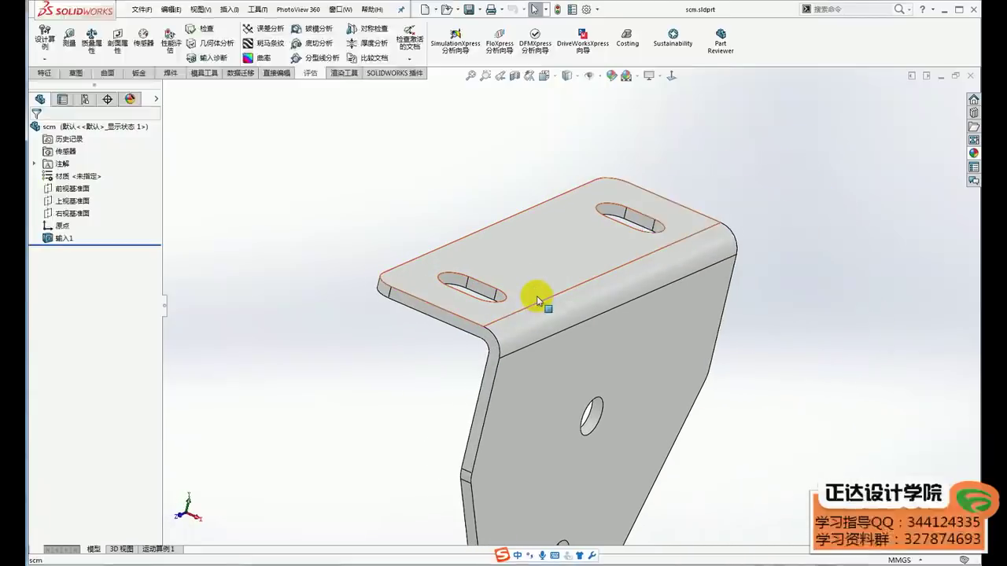
pyautogui.press('f')
pyautogui.click(970, 76)
# Step: Zoom in on the leg bracket bolting beside the roller and frame
pyautogui.scroll(-1, 506, 372)
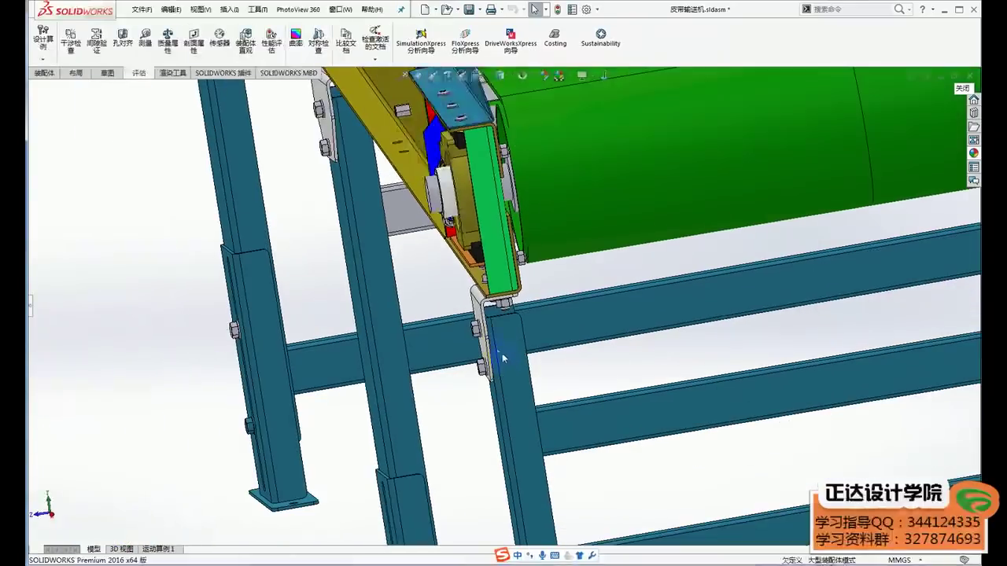
pyautogui.scroll(1, 506, 371)
pyautogui.scroll(3, 499, 346)
pyautogui.scroll(3, 551, 370)
pyautogui.scroll(2, 802, 265)
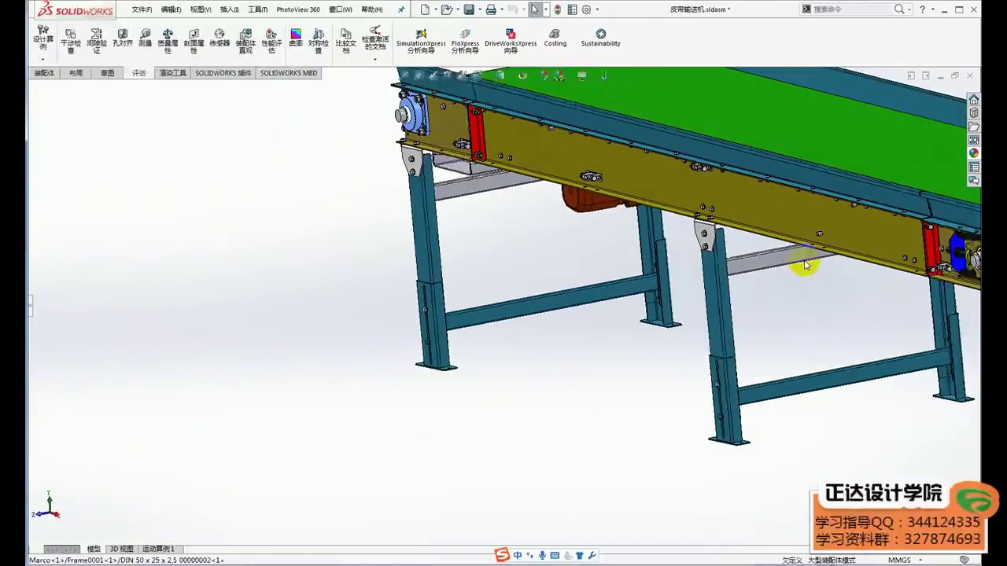
pyautogui.scroll(2, 270, 297)
pyautogui.scroll(-2, 504, 315)
pyautogui.scroll(-2, 461, 331)
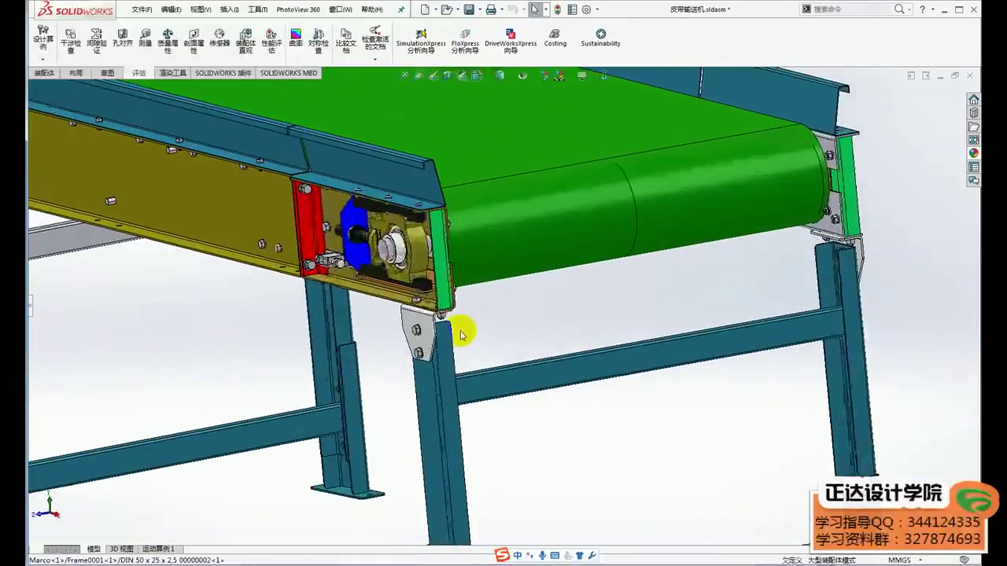
pyautogui.scroll(-2, 440, 291)
pyautogui.scroll(-2, 449, 281)
pyautogui.moveTo(449, 281)
pyautogui.mouseDown(button='middle')
pyautogui.moveTo(388, 243)
pyautogui.moveTo(626, 393)
pyautogui.mouseUp(button='middle')
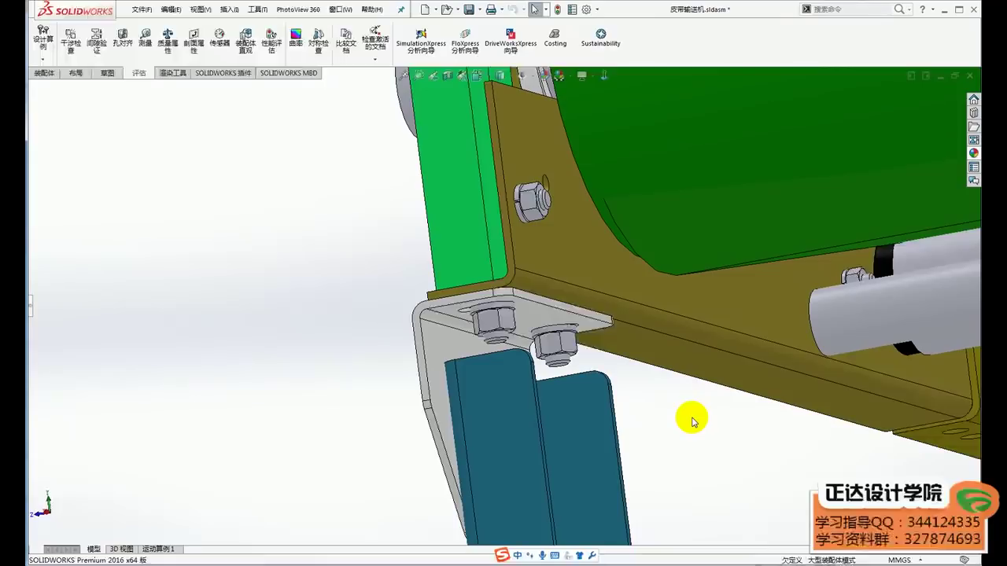
# Step: Back out to an angled view of the bracket and lower roller ends
pyautogui.scroll(5, 710, 307)
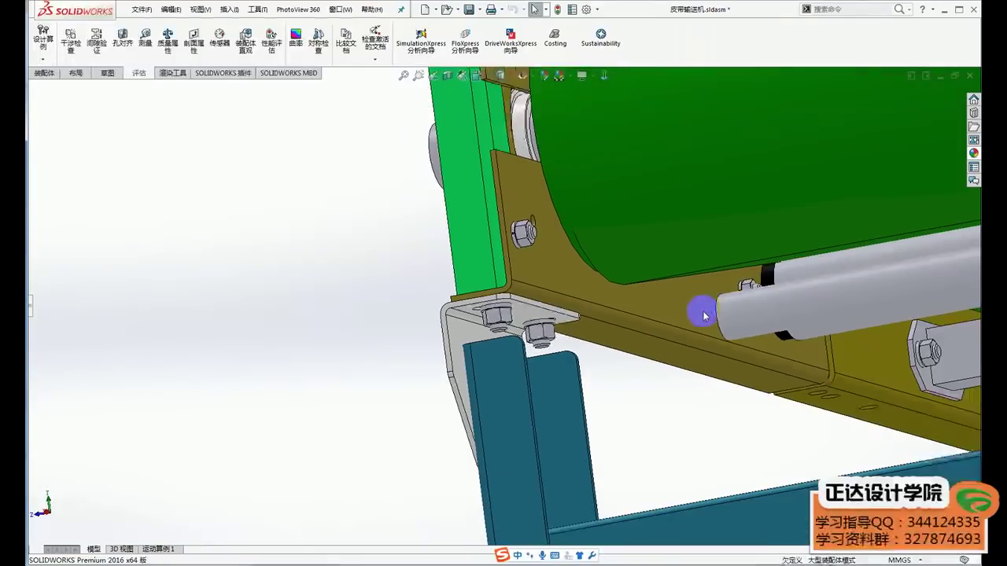
pyautogui.scroll(-2, 708, 393)
pyautogui.scroll(-3, 574, 302)
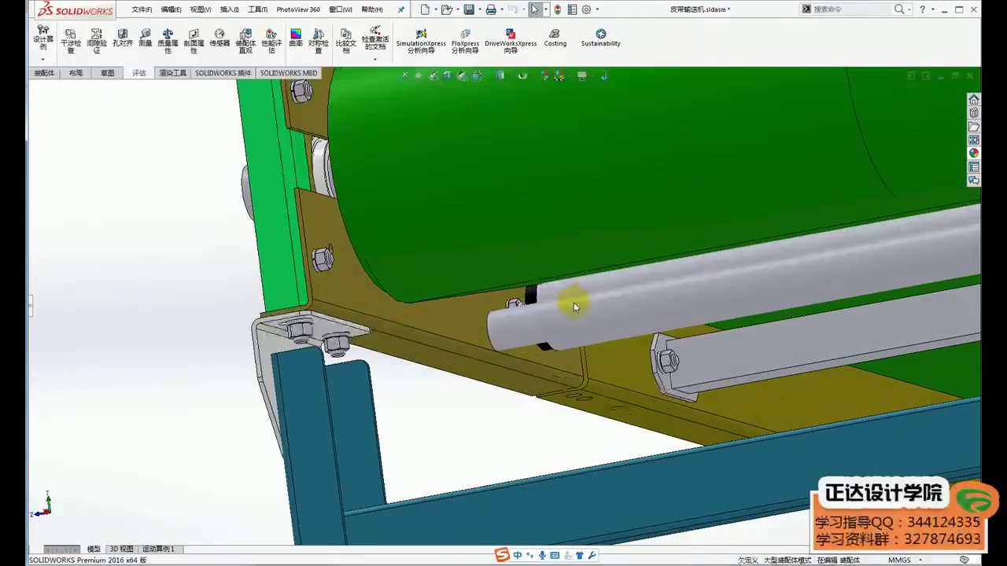
pyautogui.scroll(-3, 596, 291)
pyautogui.scroll(-2, 595, 291)
pyautogui.scroll(-3, 511, 295)
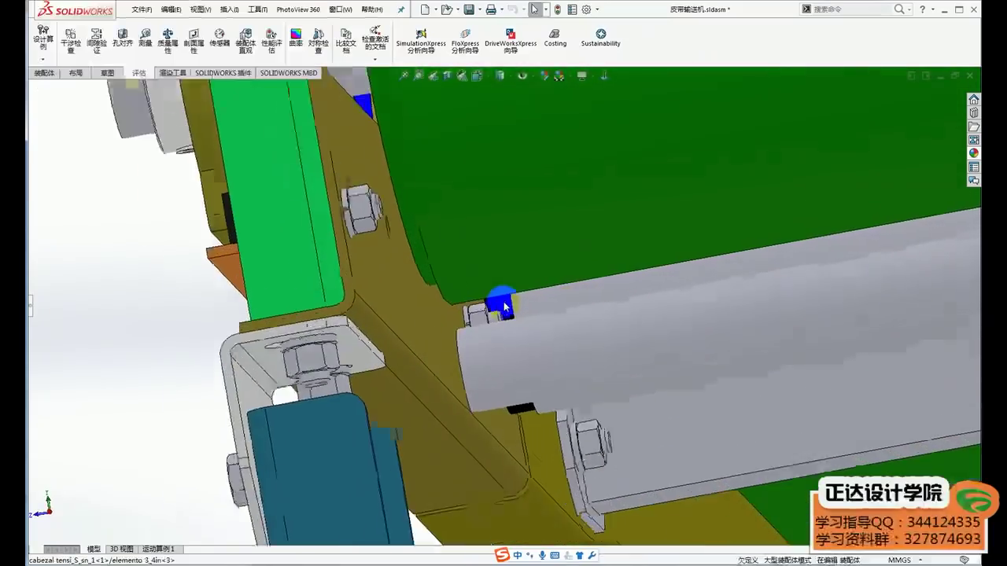
pyautogui.scroll(-3, 476, 283)
pyautogui.moveTo(469, 292)
pyautogui.mouseDown(button='middle')
pyautogui.moveTo(554, 328)
pyautogui.moveTo(596, 322)
pyautogui.moveTo(670, 337)
pyautogui.moveTo(624, 368)
pyautogui.moveTo(483, 348)
pyautogui.moveTo(461, 238)
pyautogui.moveTo(462, 172)
pyautogui.moveTo(512, 81)
pyautogui.moveTo(487, 186)
pyautogui.moveTo(548, 420)
pyautogui.moveTo(636, 349)
pyautogui.moveTo(427, 382)
pyautogui.mouseUp(button='middle')
# Step: Check the red frame splice plate, then swing to a three-quarter view of the conveyor
pyautogui.scroll(3, 549, 421)
pyautogui.scroll(-3, 271, 358)
pyautogui.scroll(-2, 271, 358)
pyautogui.scroll(-2, 266, 353)
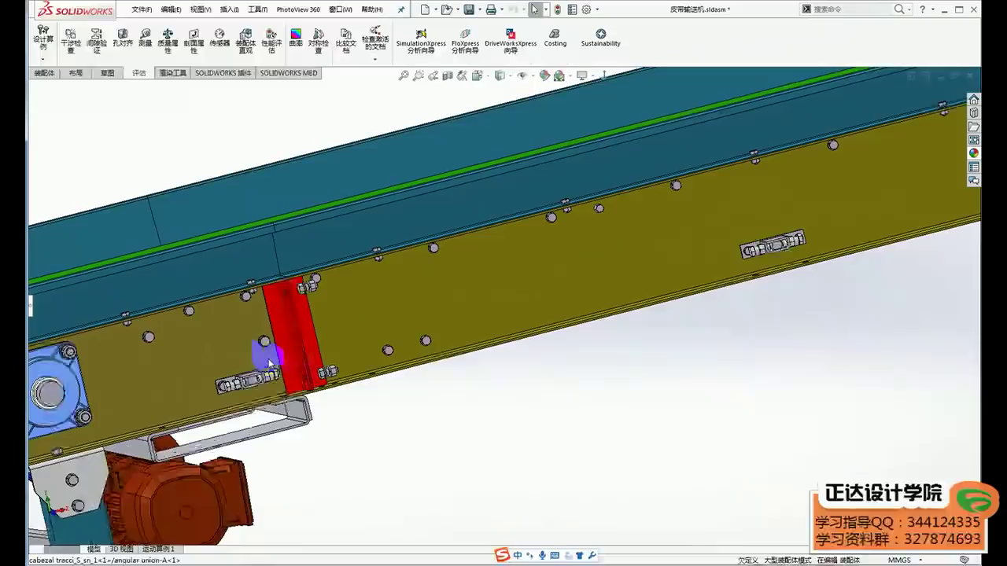
pyautogui.scroll(-2, 262, 338)
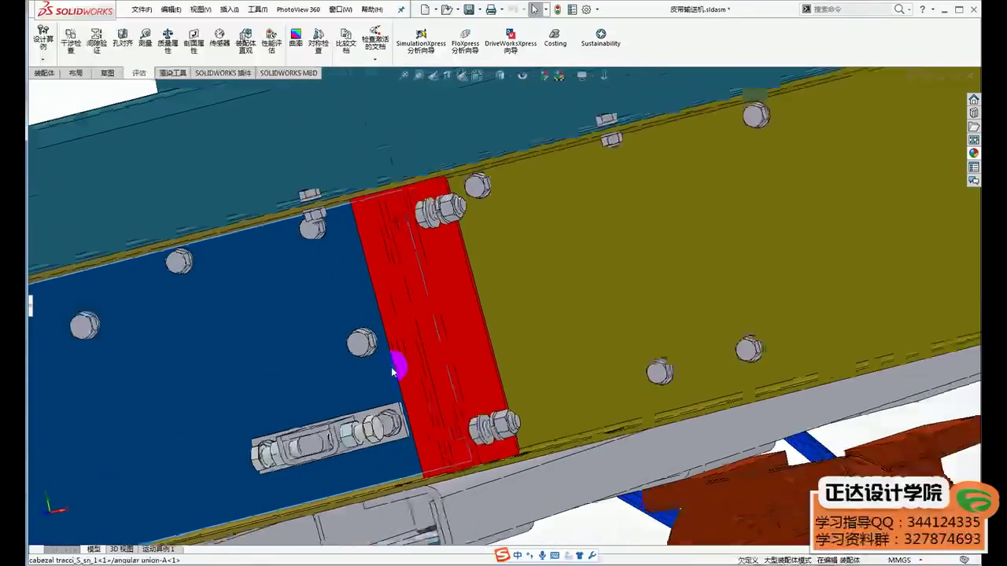
pyautogui.scroll(5, 398, 360)
pyautogui.scroll(5, 309, 358)
pyautogui.moveTo(611, 355)
pyautogui.mouseDown(button='middle')
pyautogui.moveTo(692, 348)
pyautogui.moveTo(714, 359)
pyautogui.moveTo(663, 317)
pyautogui.moveTo(717, 355)
pyautogui.mouseUp(button='middle')
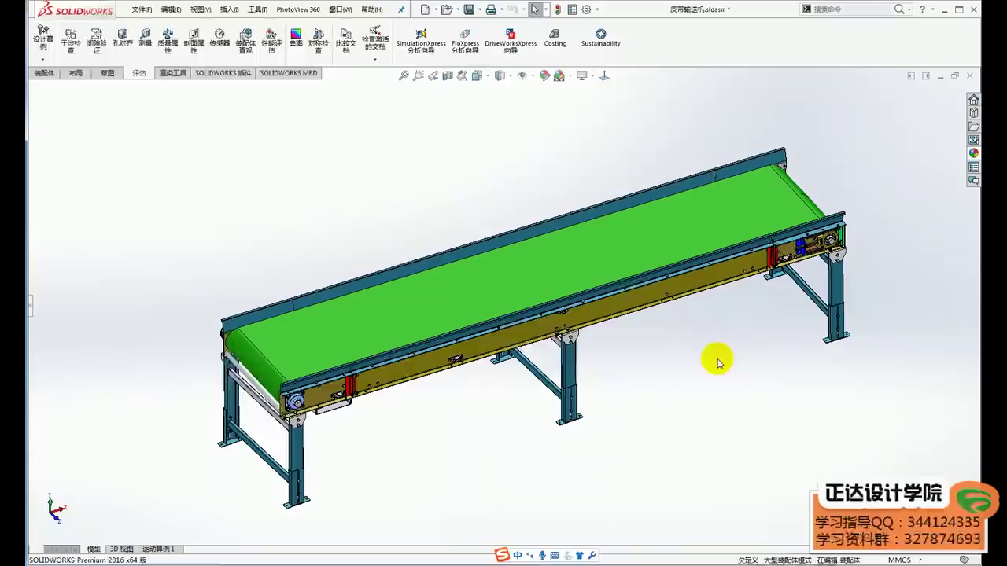
# Step: Orbit the conveyor to several new overall angles and clear the model highlight
pyautogui.scroll(-2, 404, 465)
pyautogui.scroll(-3, 404, 465)
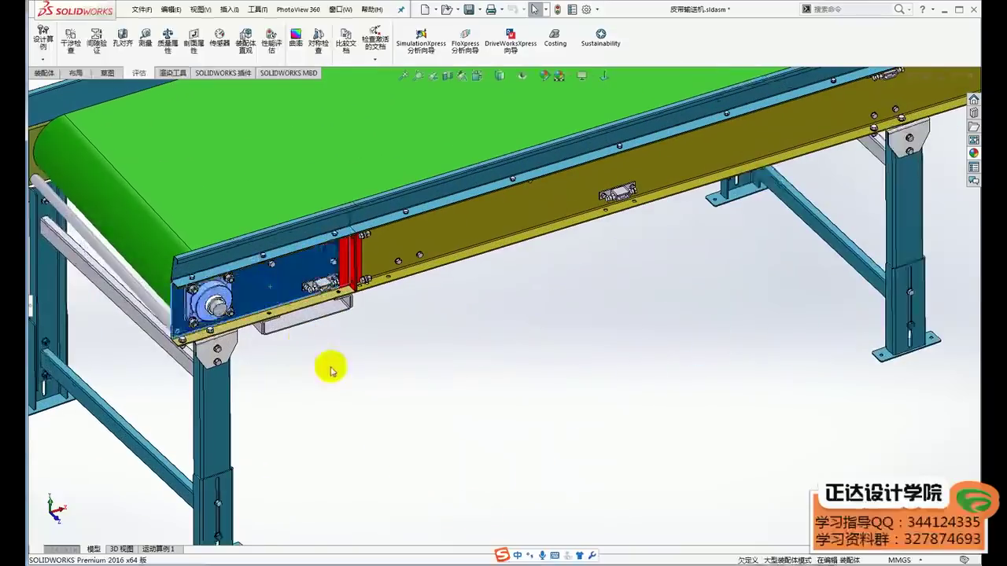
pyautogui.scroll(3, 331, 370)
pyautogui.scroll(-2, 814, 309)
pyautogui.scroll(-2, 796, 186)
pyautogui.moveTo(712, 188)
pyautogui.mouseDown(button='middle')
pyautogui.moveTo(835, 409)
pyautogui.moveTo(527, 441)
pyautogui.mouseUp(button='middle')
pyautogui.scroll(2, 854, 407)
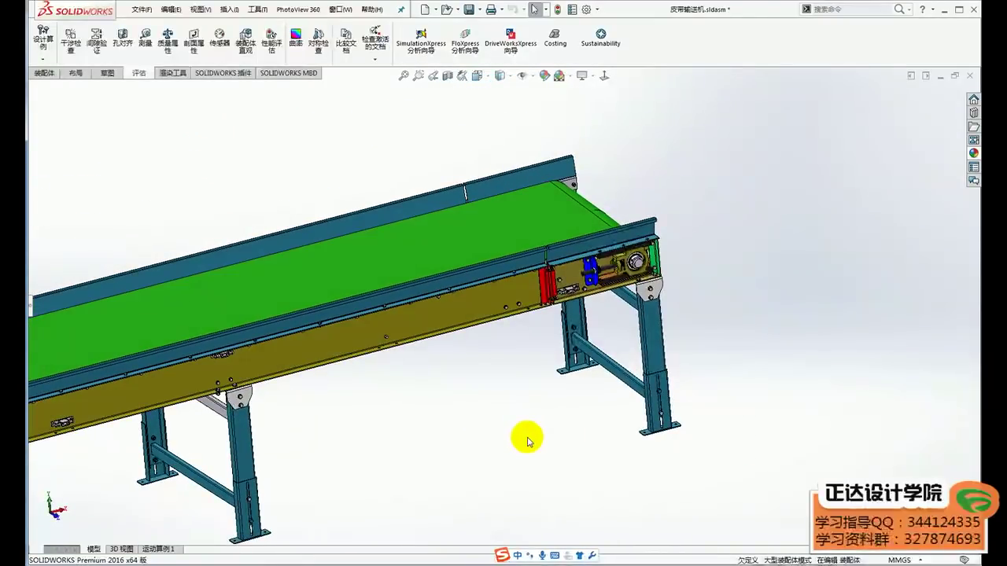
pyautogui.scroll(2, 527, 440)
pyautogui.moveTo(472, 393); pyautogui.dragTo(578, 379, button='middle')
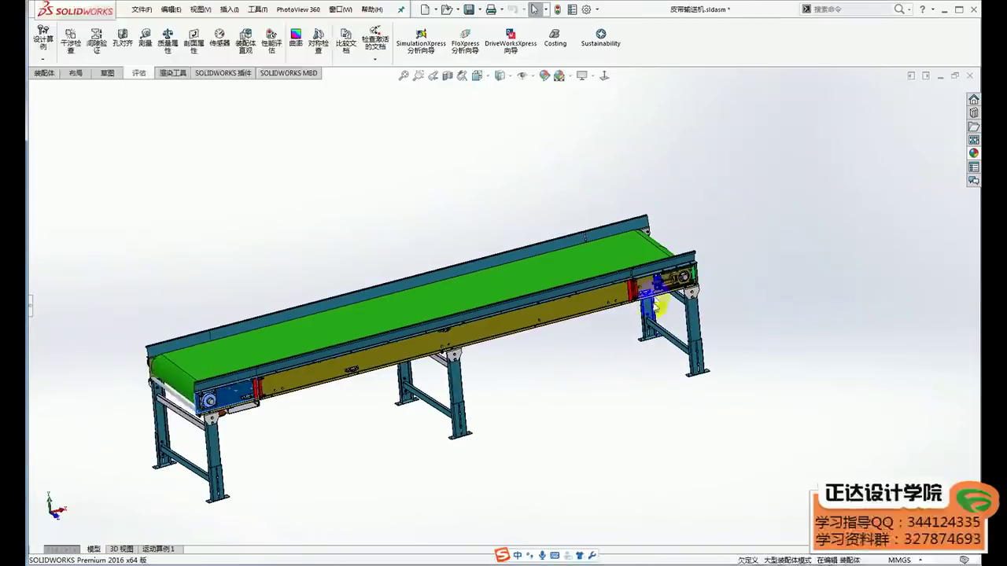
pyautogui.click(800, 462)
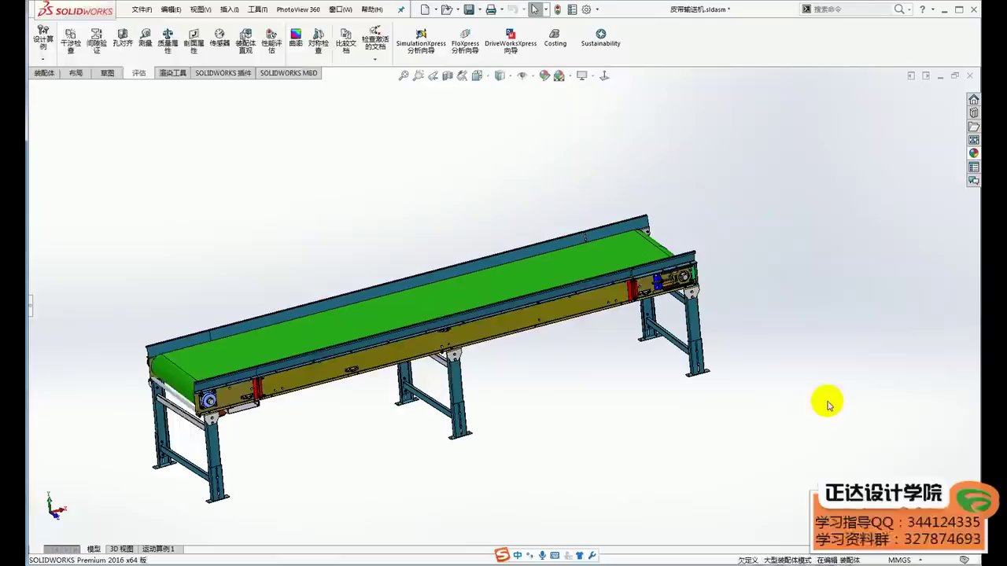
# Step: Tilt to a top-down view, then zoom under the end onto the motor and V-belt drive
pyautogui.scroll(-3, 606, 373)
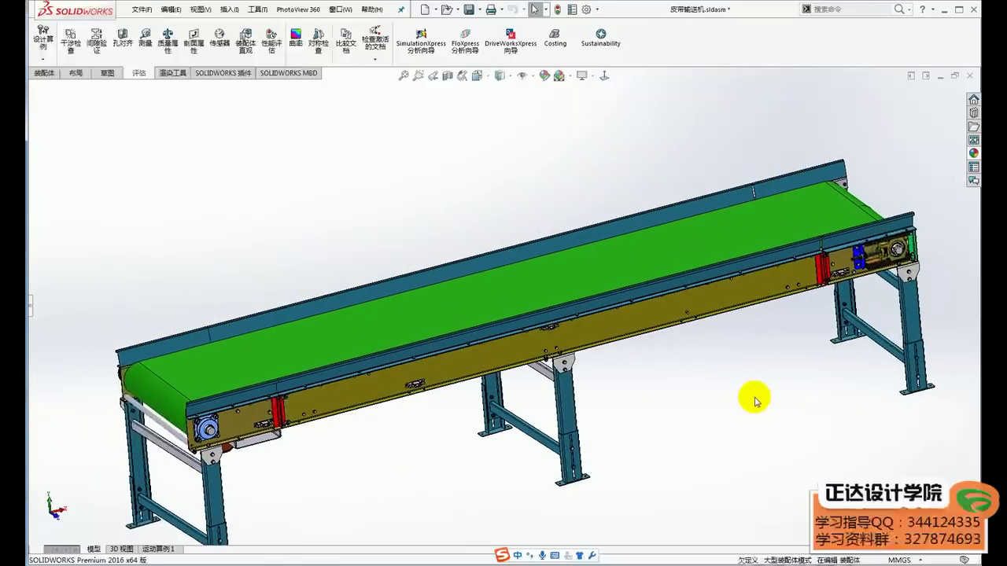
pyautogui.scroll(-3, 241, 343)
pyautogui.moveTo(204, 330)
pyautogui.mouseDown(button='middle')
pyautogui.moveTo(332, 324)
pyautogui.moveTo(232, 285)
pyautogui.moveTo(270, 409)
pyautogui.moveTo(236, 353)
pyautogui.mouseUp(button='middle')
pyautogui.scroll(3, 239, 346)
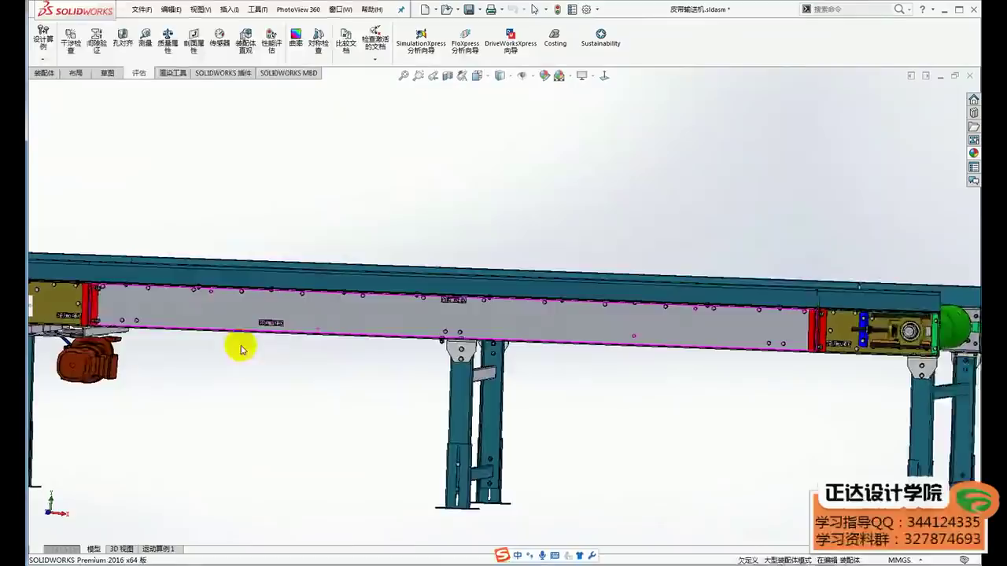
pyautogui.scroll(3, 350, 422)
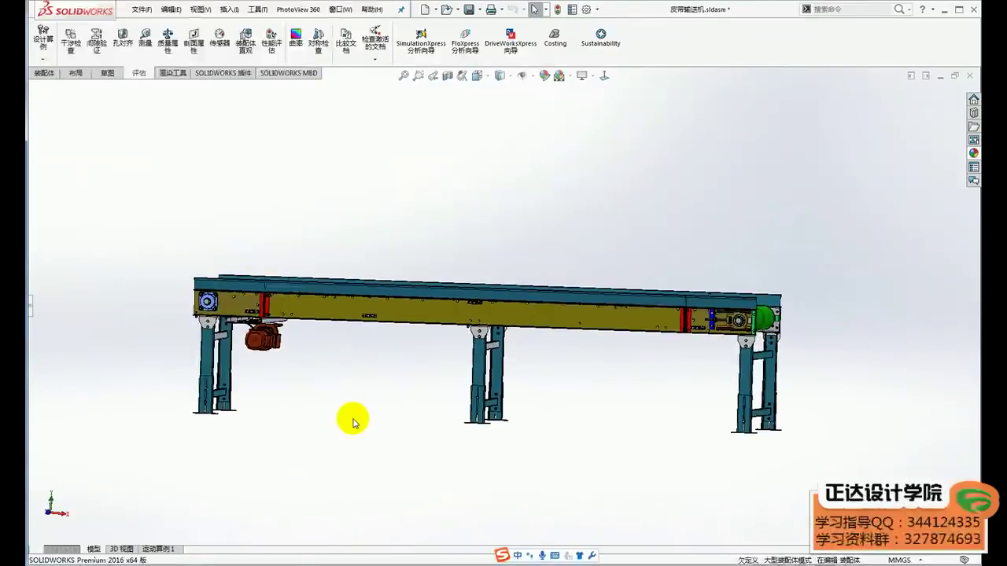
pyautogui.scroll(-2, 213, 315)
pyautogui.scroll(-2, 231, 315)
pyautogui.moveTo(231, 314); pyautogui.dragTo(267, 331, button='middle')
pyautogui.moveTo(323, 292)
pyautogui.mouseDown(button='middle')
pyautogui.moveTo(440, 283)
pyautogui.moveTo(584, 394)
pyautogui.moveTo(477, 388)
pyautogui.moveTo(402, 346)
pyautogui.moveTo(564, 409)
pyautogui.mouseUp(button='middle')
pyautogui.scroll(-2, 401, 346)
pyautogui.scroll(-1, 405, 342)
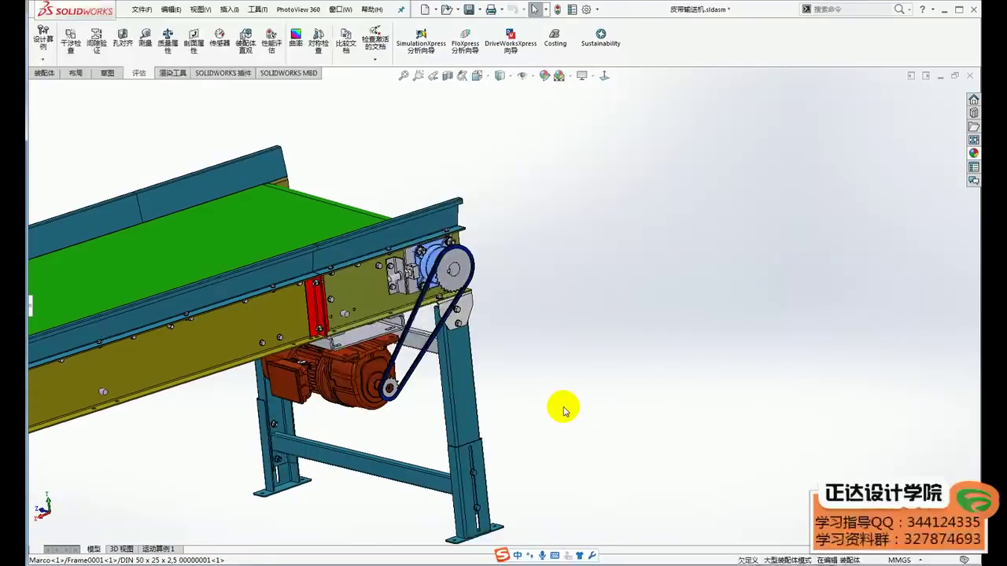
# Step: Clear the tint from the conveyor side panel and draw two red marks along the belt drive pulley
pyautogui.scroll(3, 504, 322)
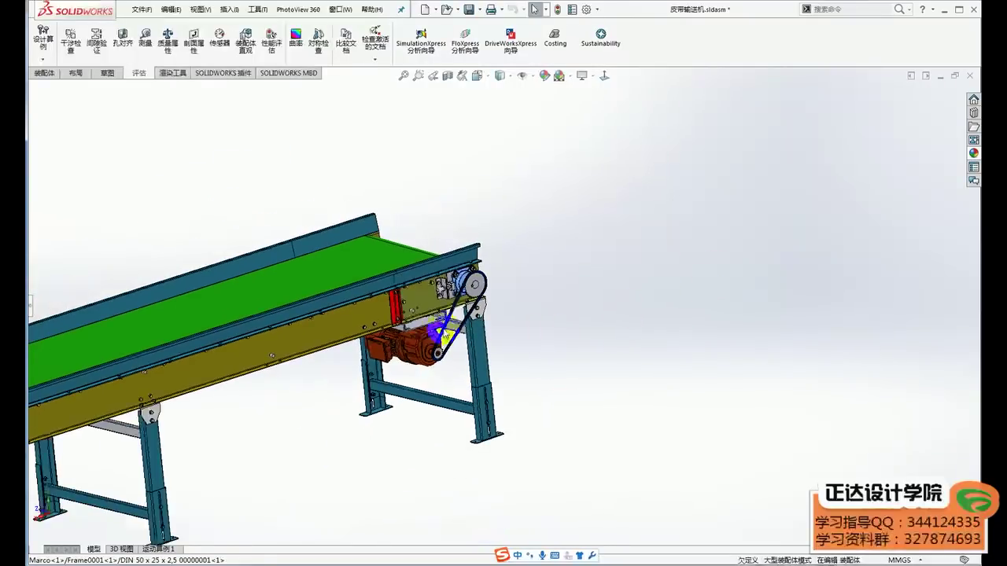
pyautogui.click(385, 335)
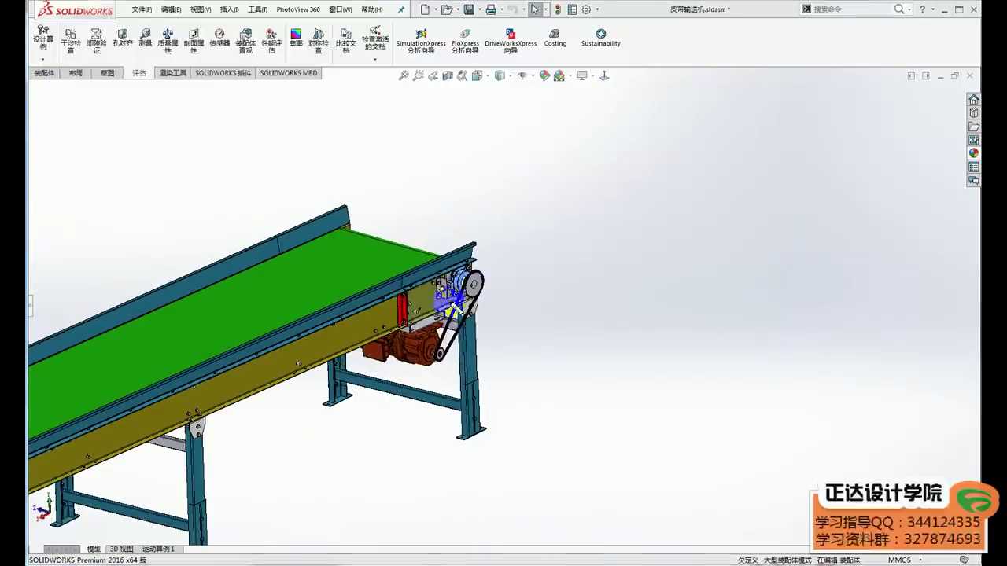
pyautogui.moveTo(470, 280); pyautogui.dragTo(562, 302)
pyautogui.moveTo(452, 291); pyautogui.dragTo(568, 323)
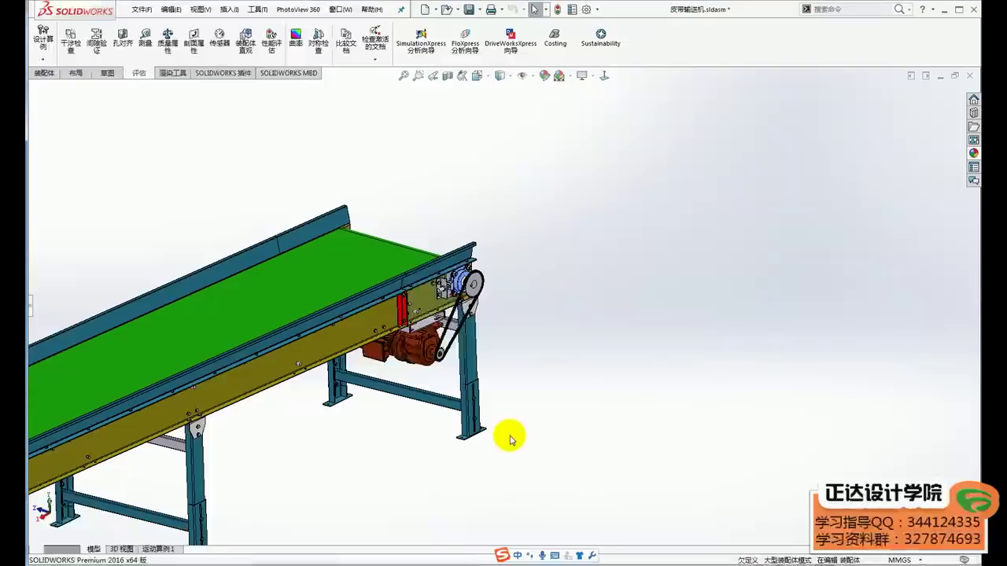
# Step: Zoom in on the leg and select its foot plate
pyautogui.scroll(-2, 382, 330)
pyautogui.scroll(-2, 360, 333)
pyautogui.scroll(-2, 393, 354)
pyautogui.scroll(3, 651, 471)
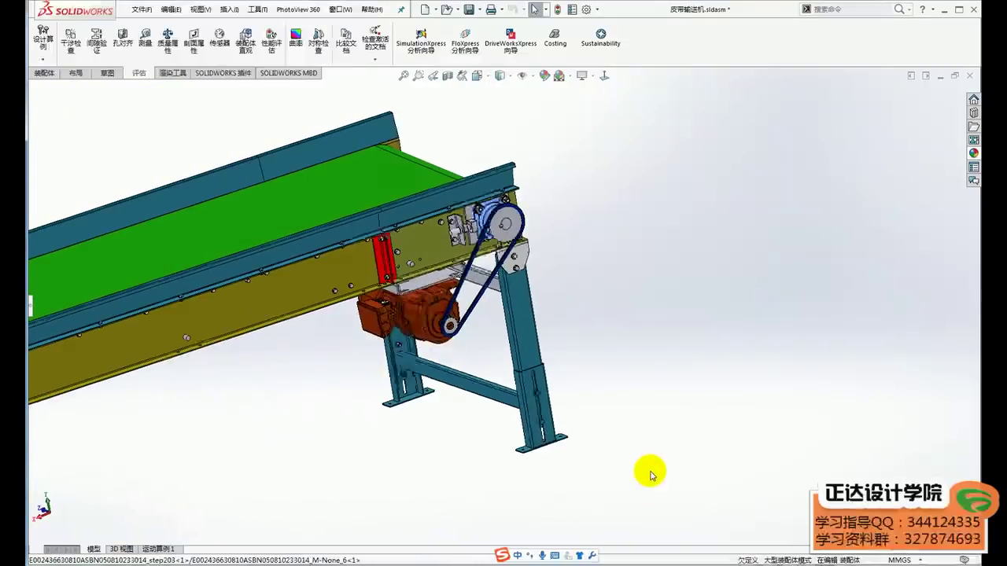
pyautogui.scroll(3, 658, 457)
pyautogui.scroll(2, 544, 422)
pyautogui.scroll(2, 618, 477)
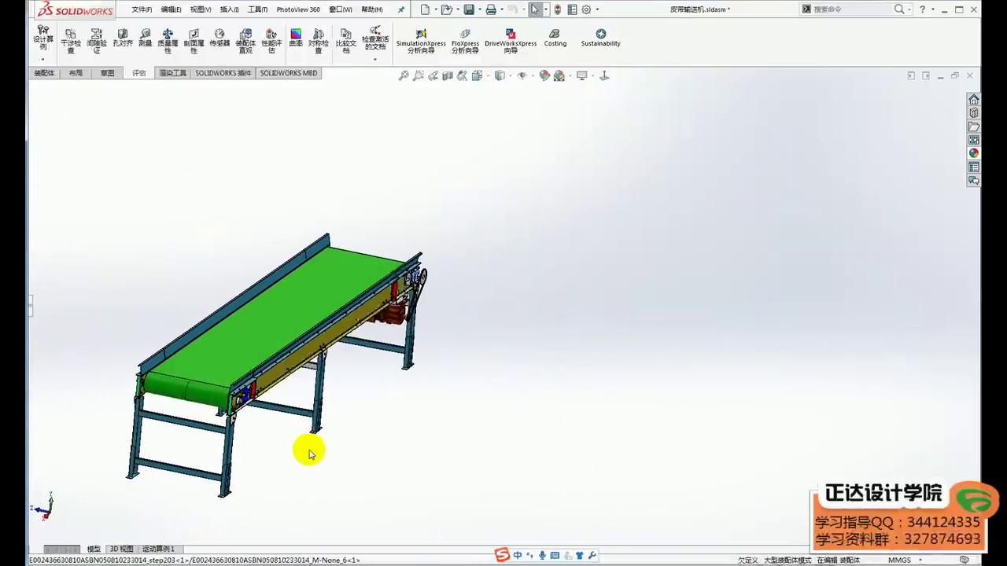
pyautogui.scroll(-1, 416, 447)
pyautogui.scroll(-3, 395, 463)
pyautogui.scroll(-2, 381, 476)
pyautogui.scroll(-3, 377, 481)
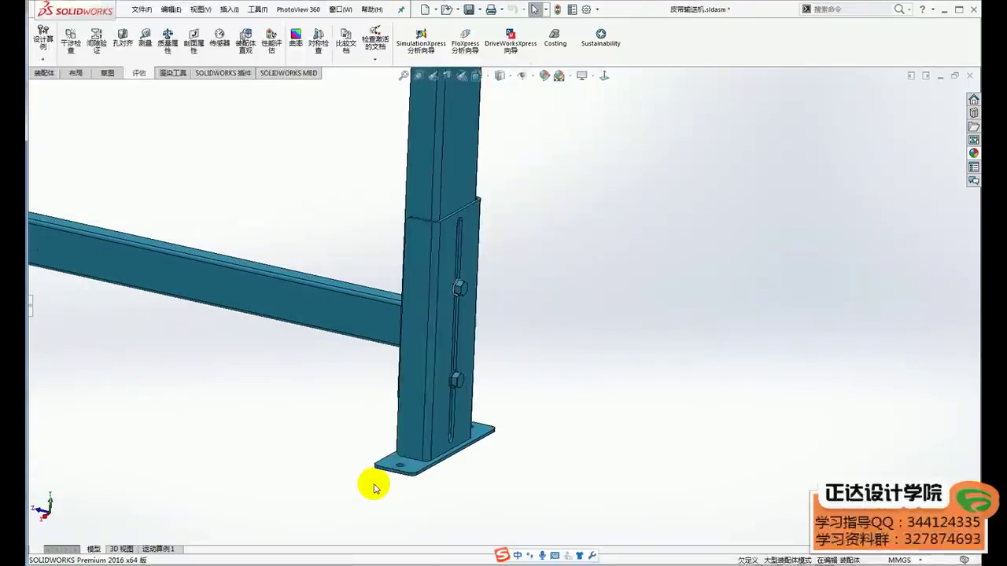
pyautogui.scroll(-2, 382, 476)
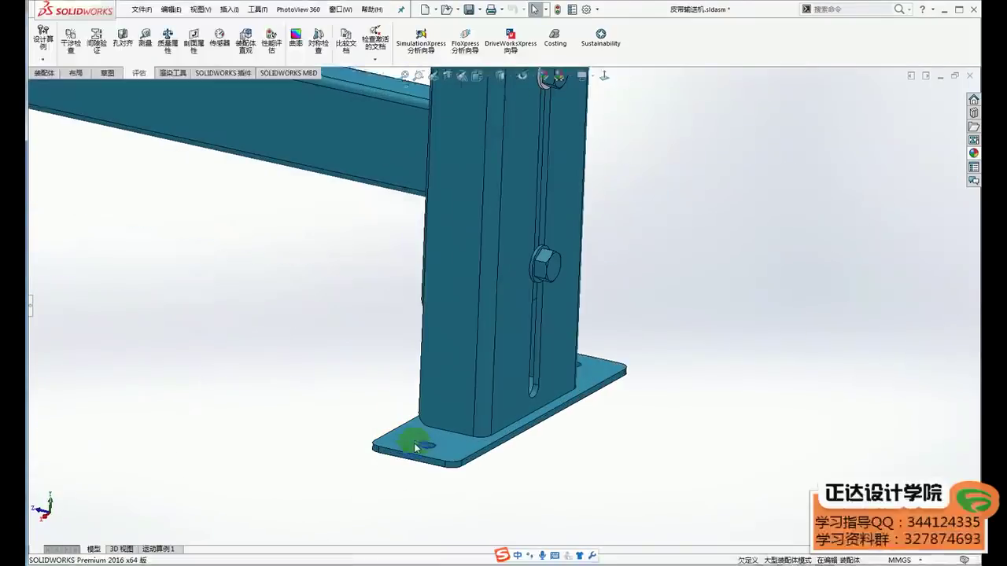
pyautogui.scroll(-2, 414, 438)
pyautogui.scroll(-2, 423, 427)
pyautogui.click(421, 426)
# Step: Zoom out and re-centre the whole conveyor in the view
pyautogui.scroll(2, 708, 460)
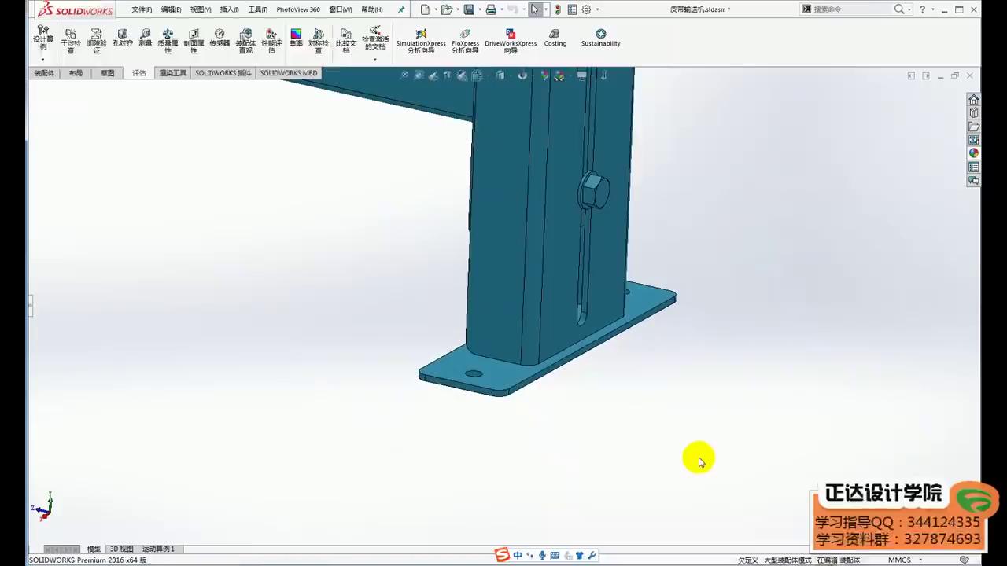
pyautogui.scroll(2, 699, 461)
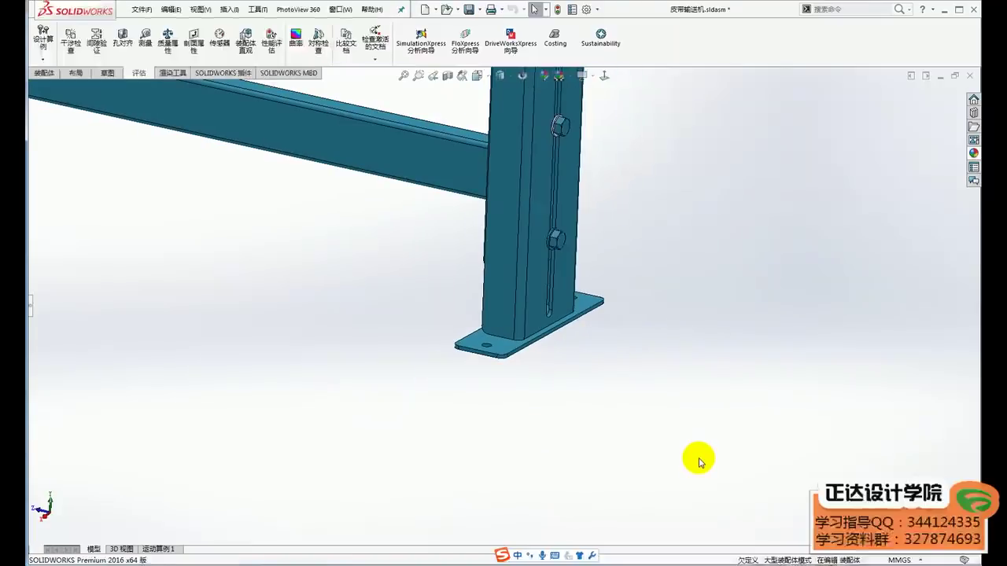
pyautogui.scroll(2, 712, 442)
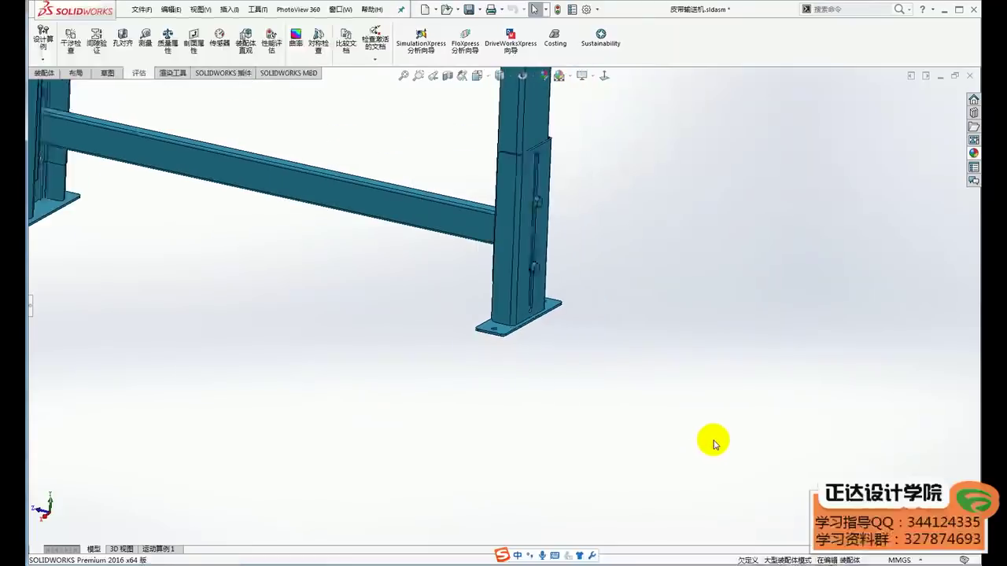
pyautogui.scroll(2, 609, 442)
pyautogui.scroll(2, 626, 453)
pyautogui.scroll(3, 629, 456)
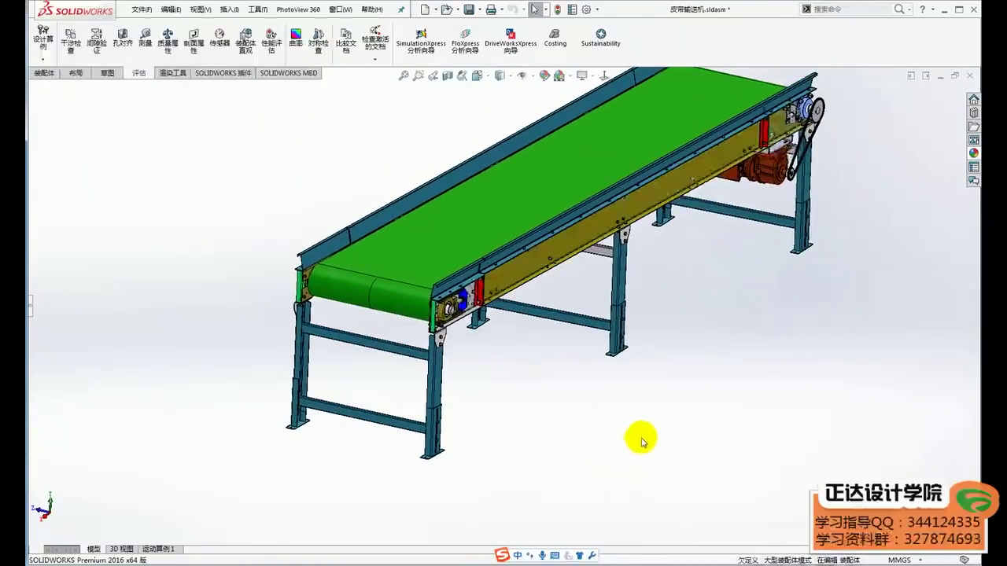
pyautogui.scroll(1, 639, 440)
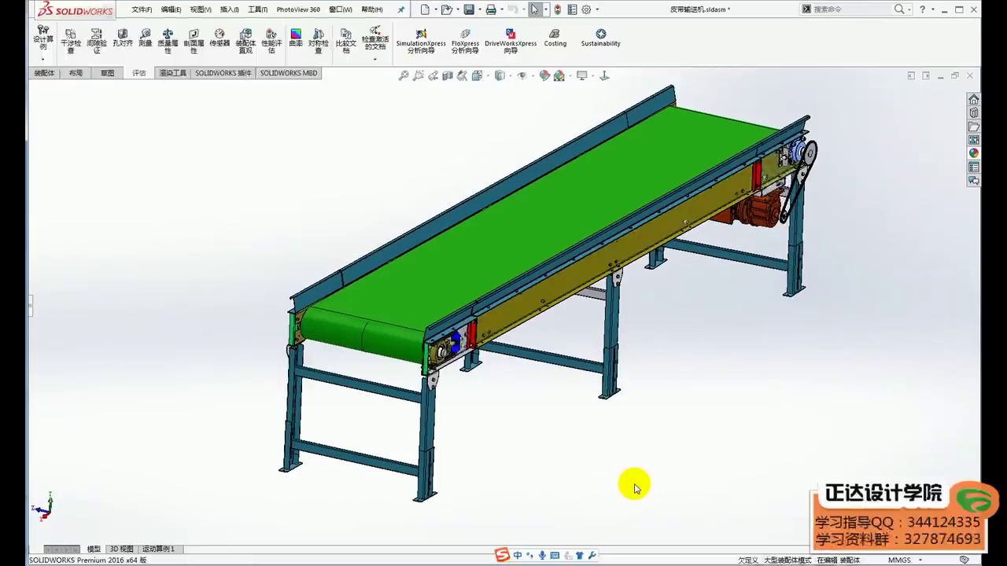
pyautogui.scroll(-2, 434, 465)
pyautogui.scroll(-3, 418, 411)
pyautogui.scroll(-3, 418, 411)
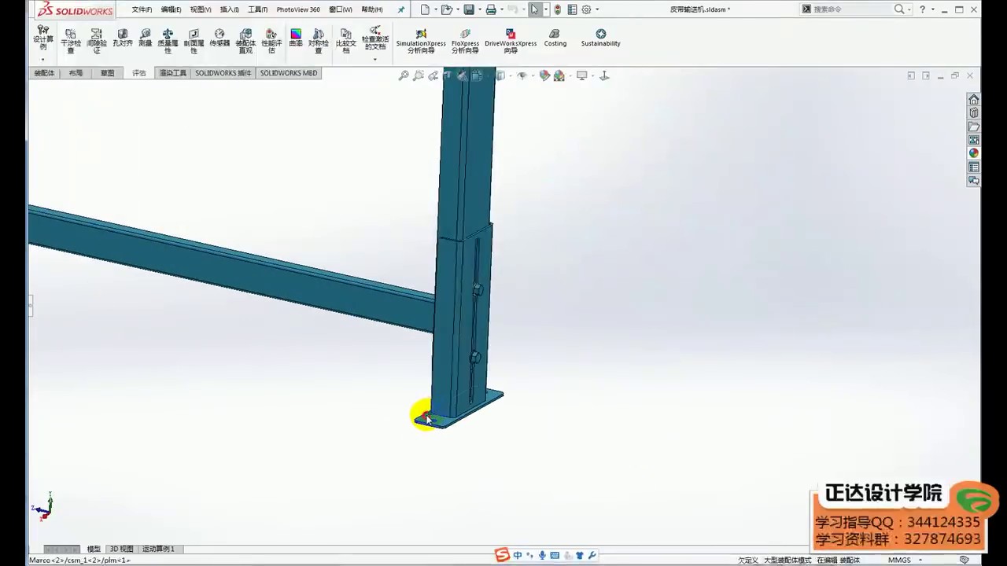
pyautogui.scroll(3, 526, 483)
pyautogui.scroll(1, 526, 483)
pyautogui.scroll(1, 627, 359)
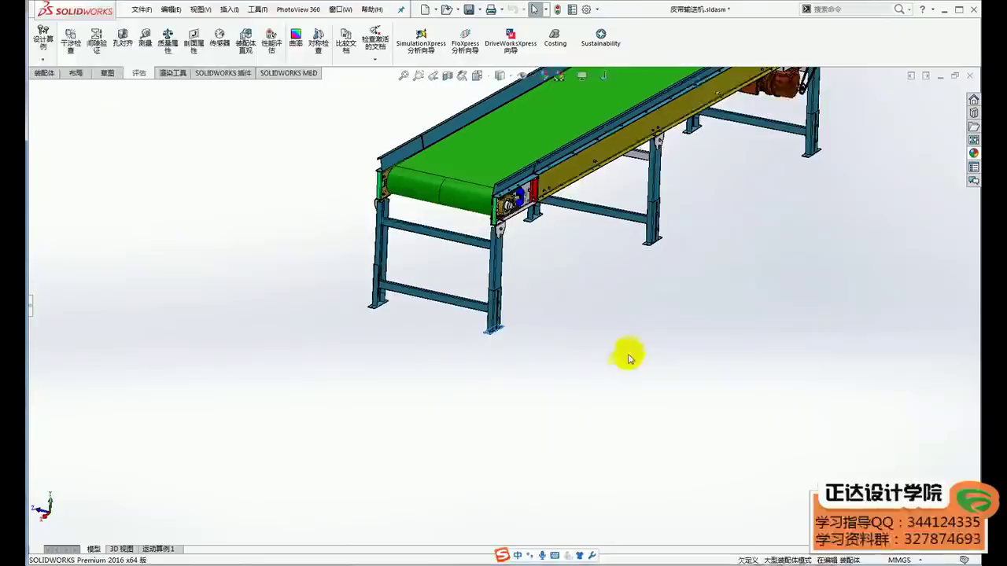
pyautogui.keyDown('ctrl'); pyautogui.moveTo(627, 358); pyautogui.dragTo(511, 453, button='middle'); pyautogui.keyUp('ctrl')
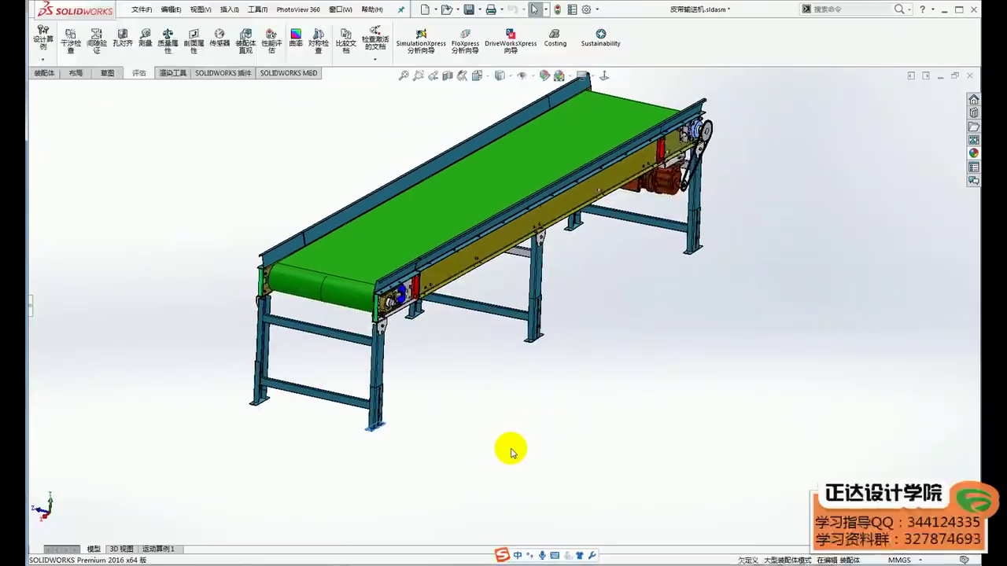
pyautogui.keyDown('ctrl'); pyautogui.moveTo(493, 398); pyautogui.dragTo(559, 462, button='middle'); pyautogui.keyUp('ctrl')
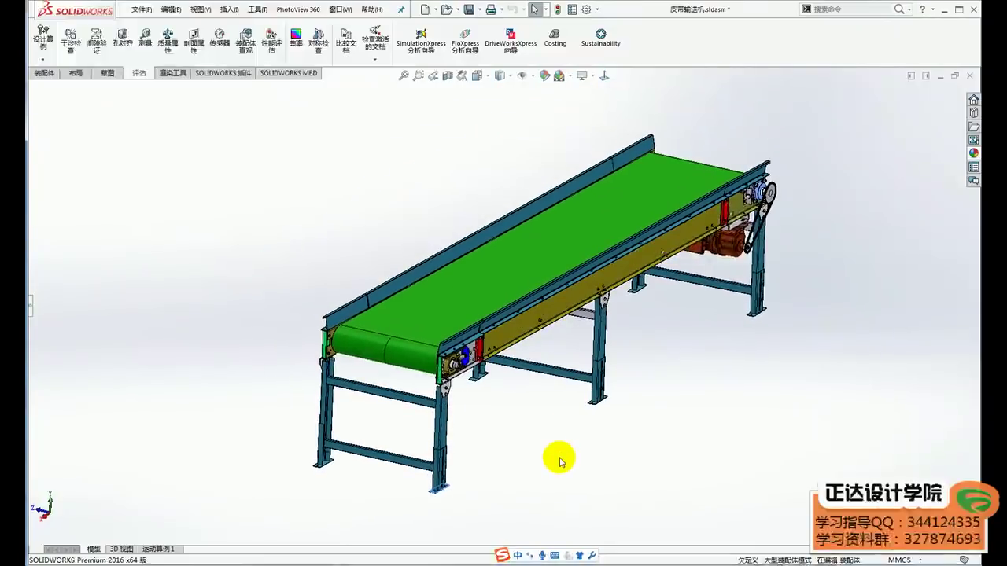
# Step: Zoom and orbit to inspect the drive-end frame from above
pyautogui.scroll(-1, 665, 283)
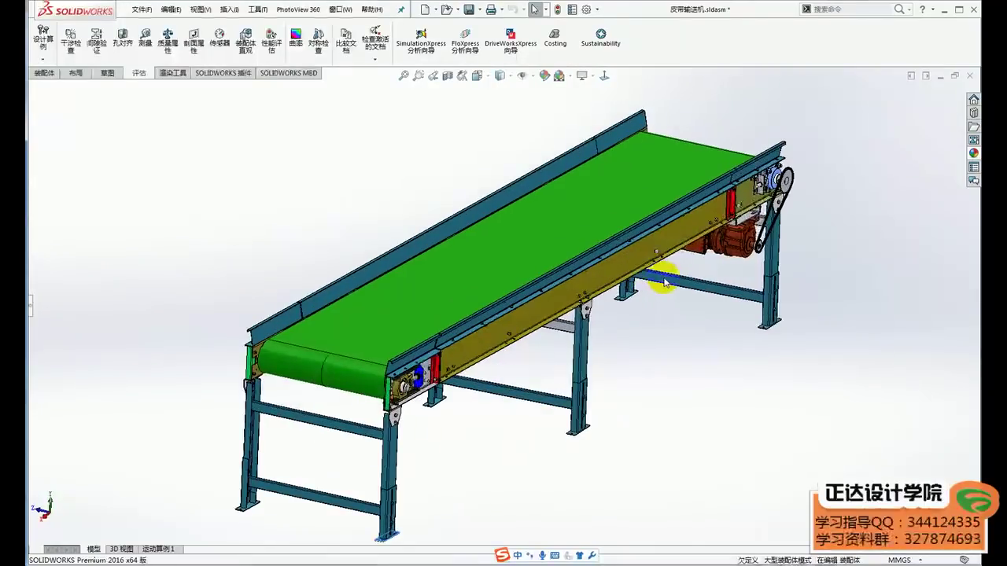
pyautogui.scroll(-1, 661, 360)
pyautogui.scroll(-1, 646, 322)
pyautogui.scroll(-2, 614, 303)
pyautogui.scroll(-1, 645, 276)
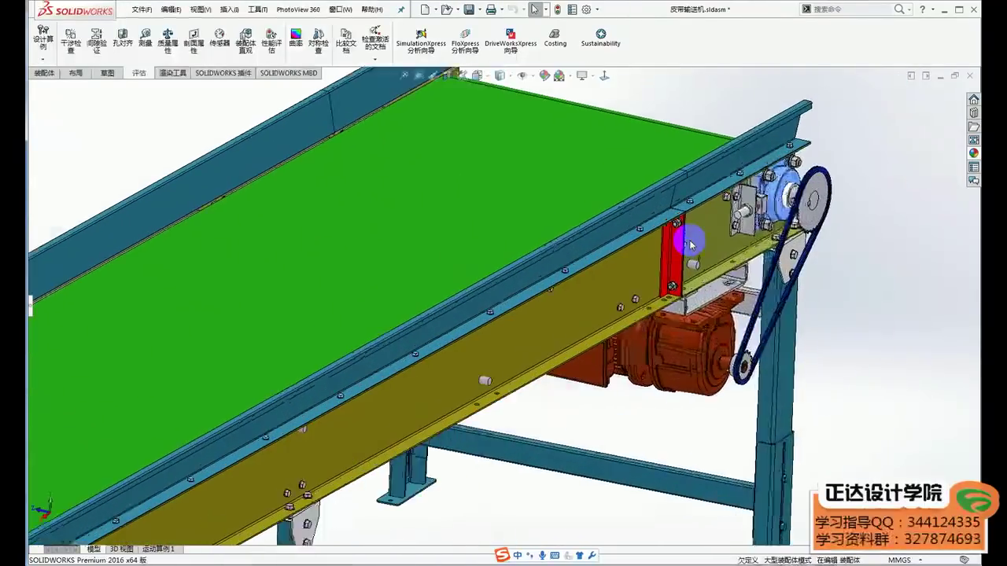
pyautogui.scroll(-1, 676, 252)
pyautogui.scroll(-2, 667, 270)
pyautogui.scroll(-1, 580, 259)
pyautogui.scroll(-2, 540, 247)
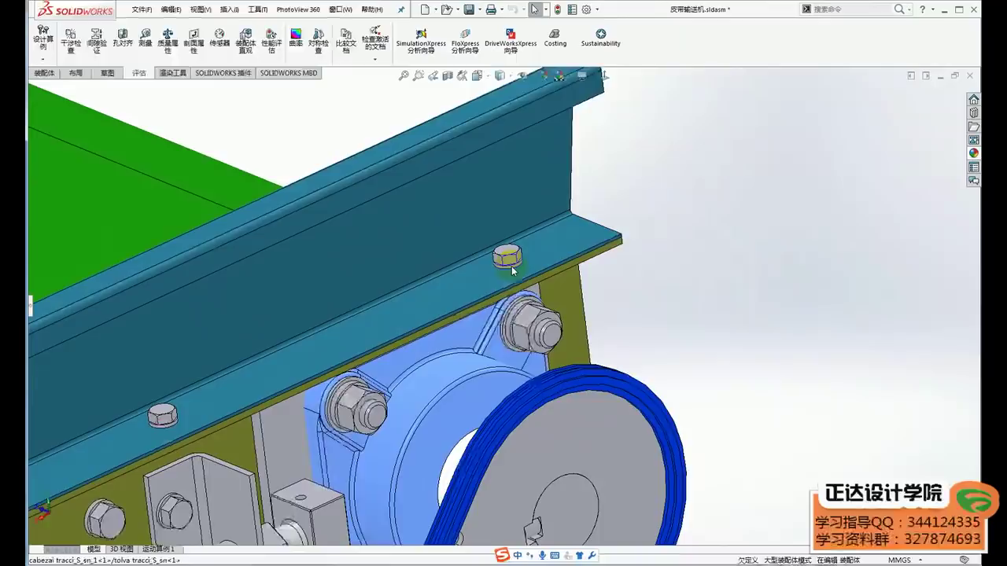
pyautogui.scroll(-2, 512, 270)
pyautogui.scroll(2, 507, 263)
pyautogui.scroll(1, 495, 268)
pyautogui.scroll(1, 510, 315)
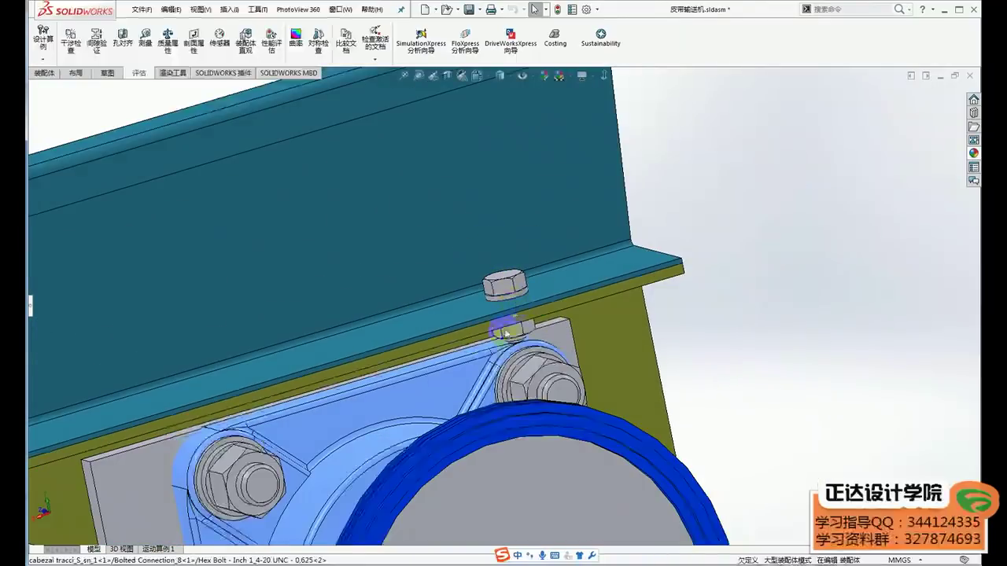
pyautogui.scroll(2, 507, 336)
pyautogui.moveTo(509, 336)
pyautogui.mouseDown(button='middle')
pyautogui.moveTo(595, 366)
pyautogui.moveTo(737, 298)
pyautogui.mouseUp(button='middle')
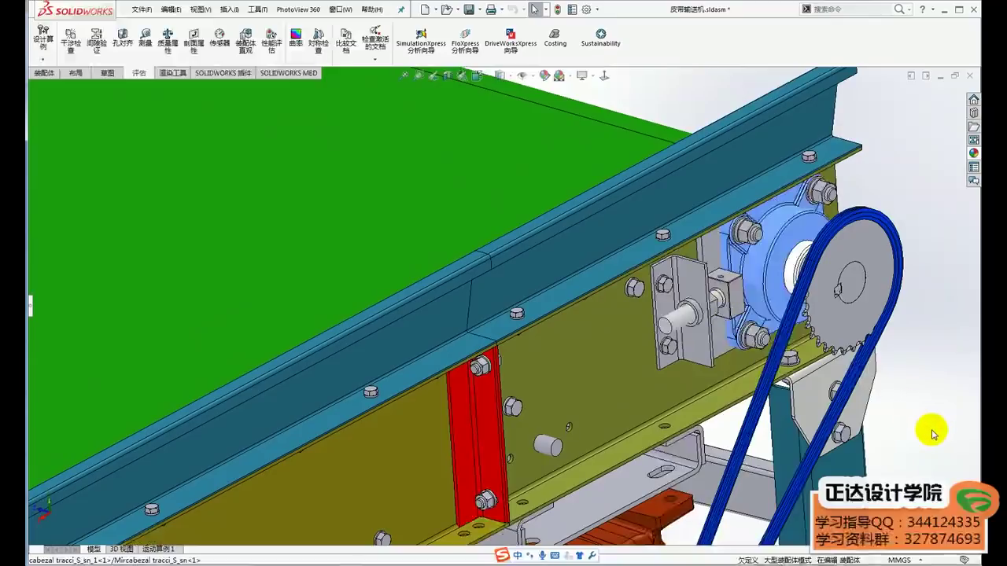
# Step: Switch to WPS Presentation, showing slide 3, the 联系方式 contact information slide
pyautogui.scroll(3, 932, 433)
pyautogui.scroll(2, 889, 427)
pyautogui.scroll(-1, 681, 355)
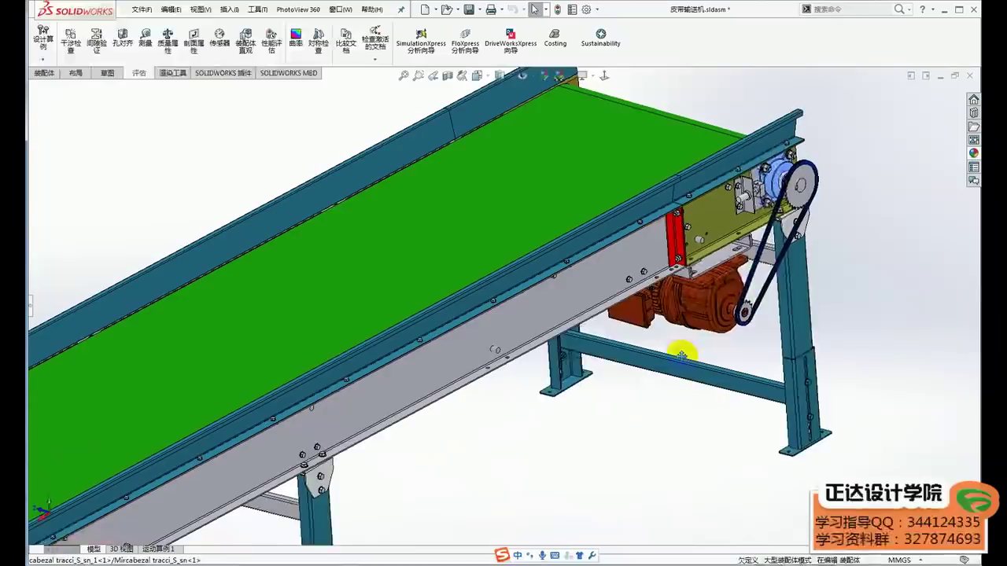
pyautogui.click(409, 523)
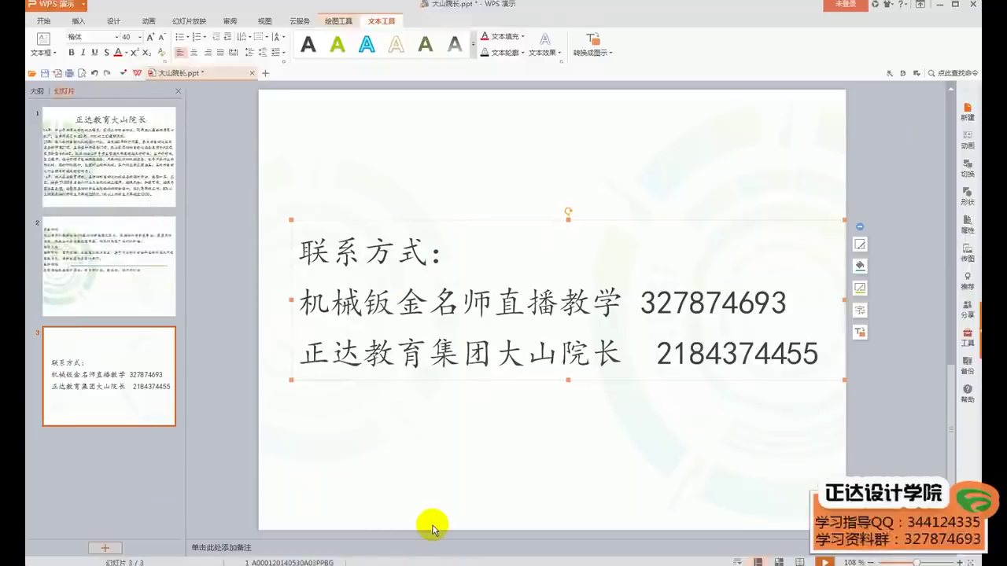